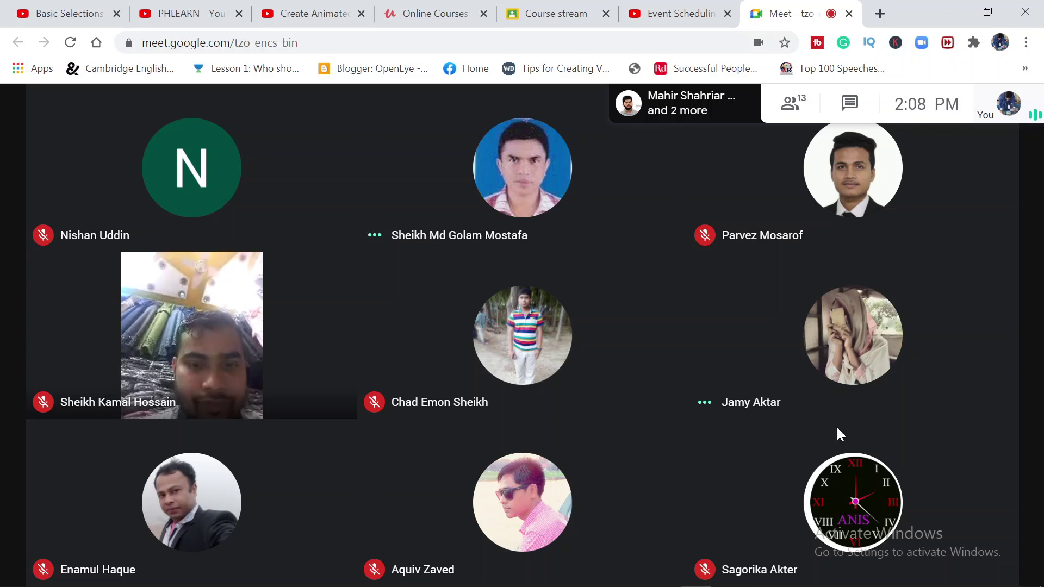
Minimize the browser with the meeting and the OBS recording window to show the desktop.
{"action": "mouse_move", "coordinate": [897, 490]}
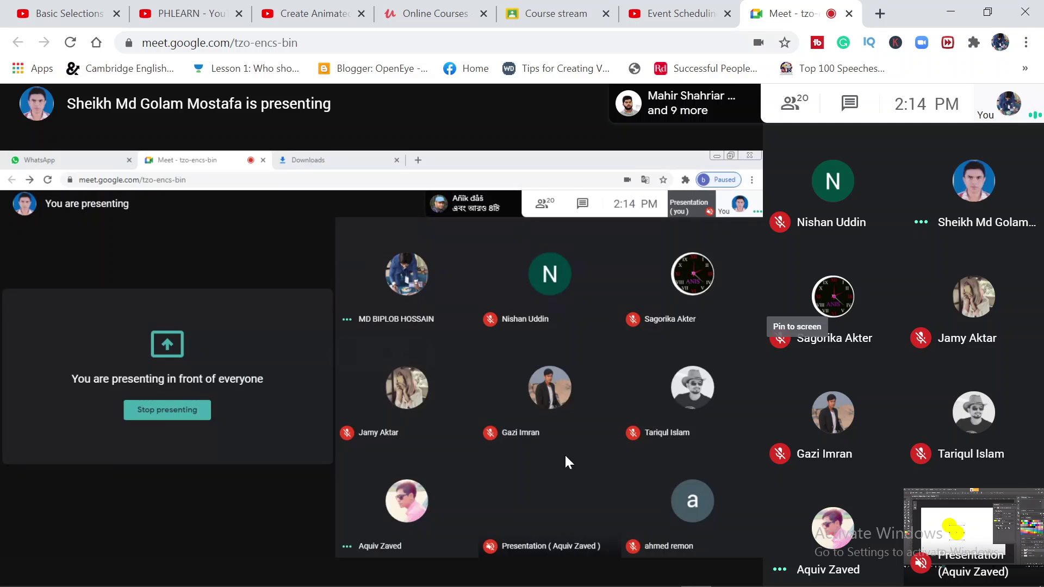
{"action": "mouse_move", "coordinate": [383, 563]}
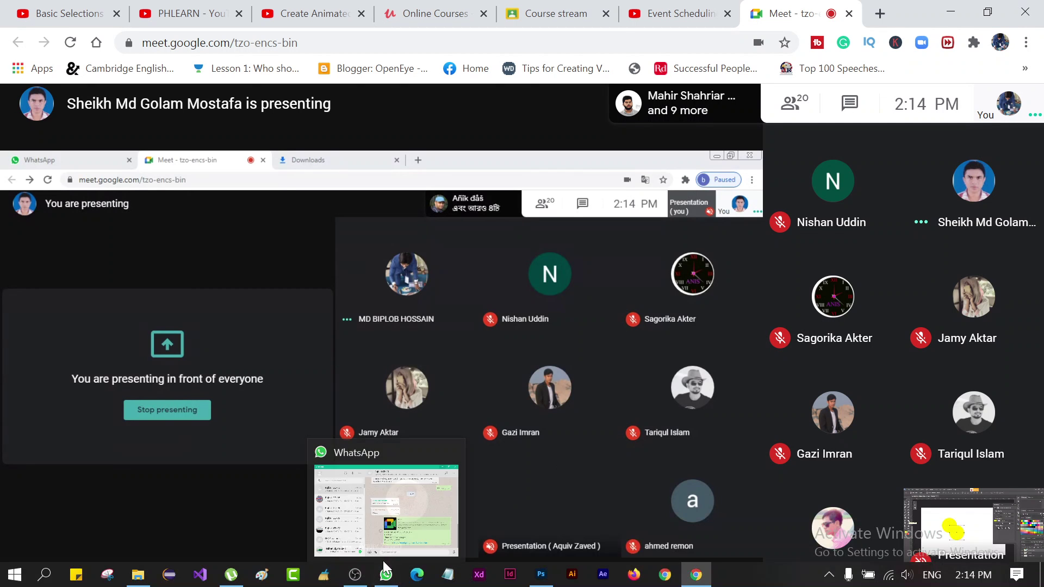
{"action": "left_click", "coordinate": [950, 8]}
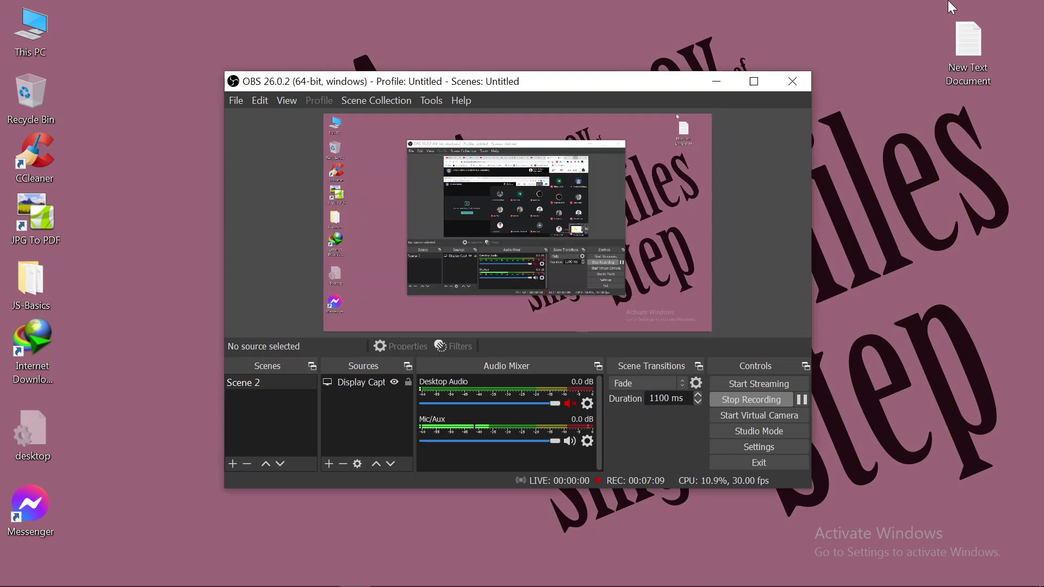
{"action": "left_click", "coordinate": [716, 83]}
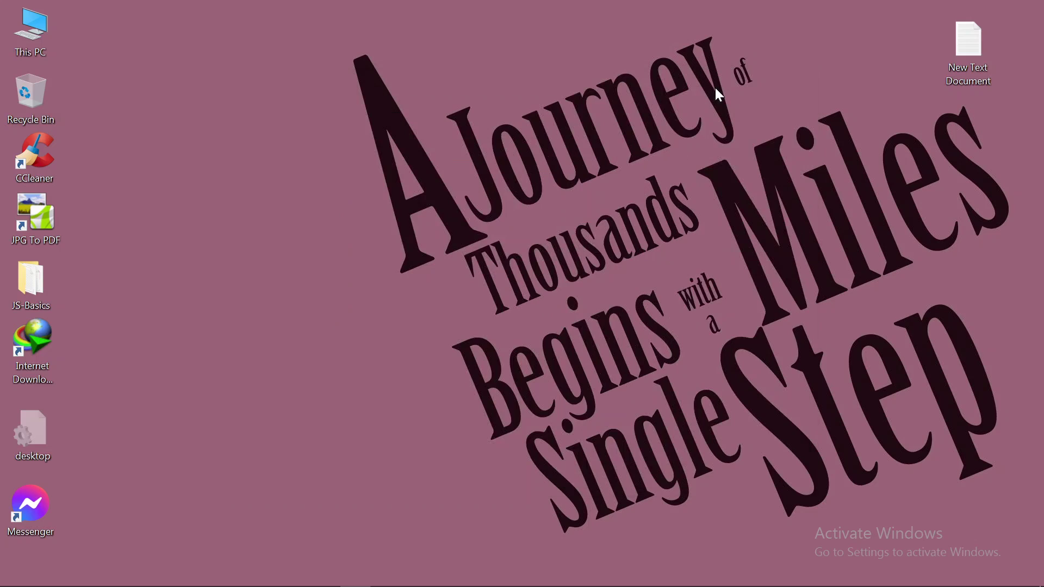
Switch back to the Google Meet call in the browser and pin the shared Photoshop presentation.
{"action": "left_click", "coordinate": [704, 576]}
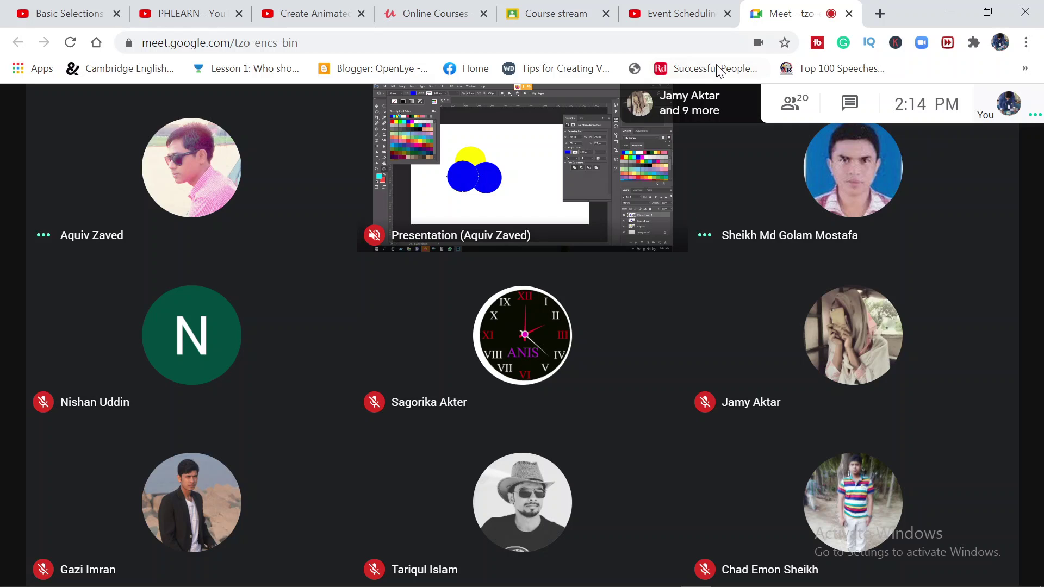
{"action": "mouse_move", "coordinate": [529, 139]}
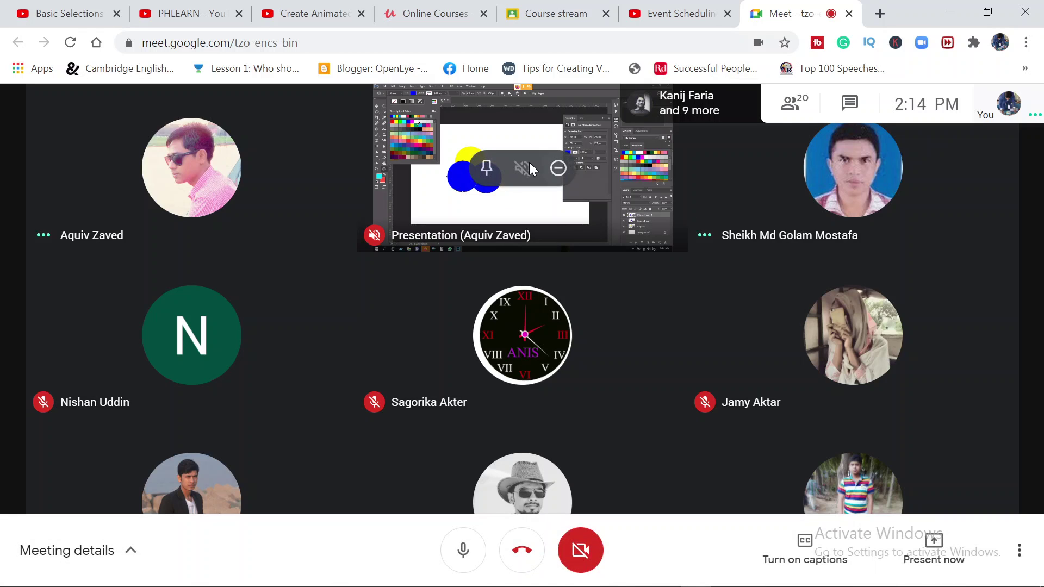
{"action": "left_click", "coordinate": [489, 171]}
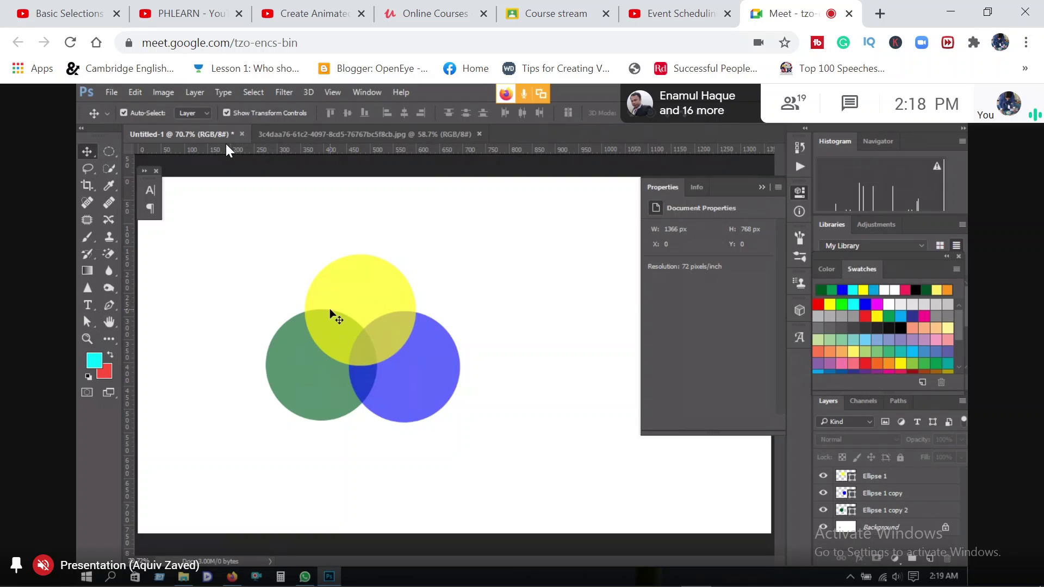
Select the green, blue and yellow overlapping circles in turn, finishing with the yellow circle selected.
{"action": "left_click", "coordinate": [356, 315]}
{"action": "left_click", "coordinate": [356, 387]}
{"action": "left_click", "coordinate": [330, 382]}
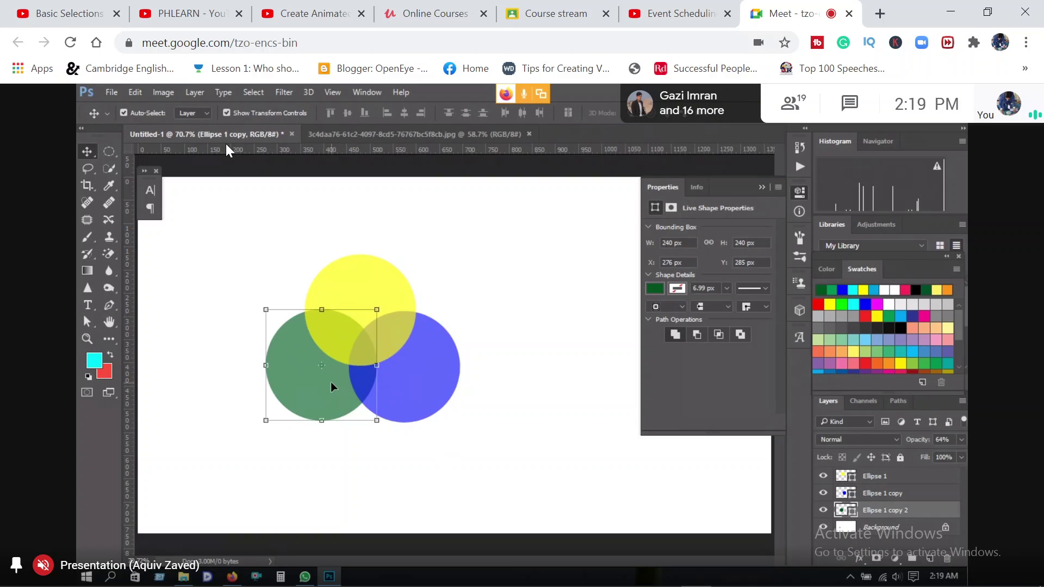
{"action": "left_click", "coordinate": [397, 325]}
{"action": "left_click", "coordinate": [403, 381]}
{"action": "left_click", "coordinate": [298, 363]}
{"action": "left_click", "coordinate": [391, 304]}
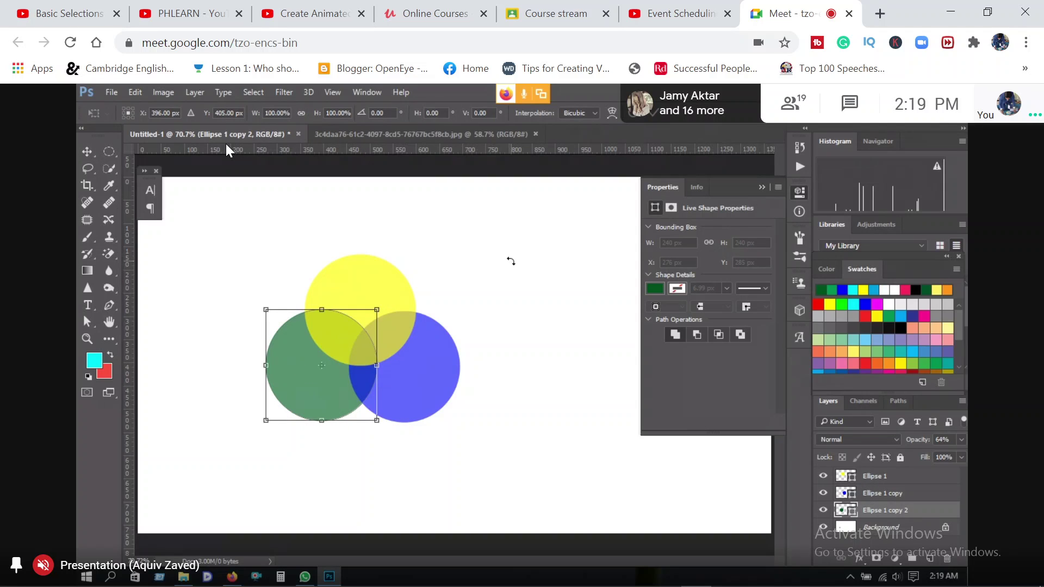
{"action": "key", "text": "Return"}
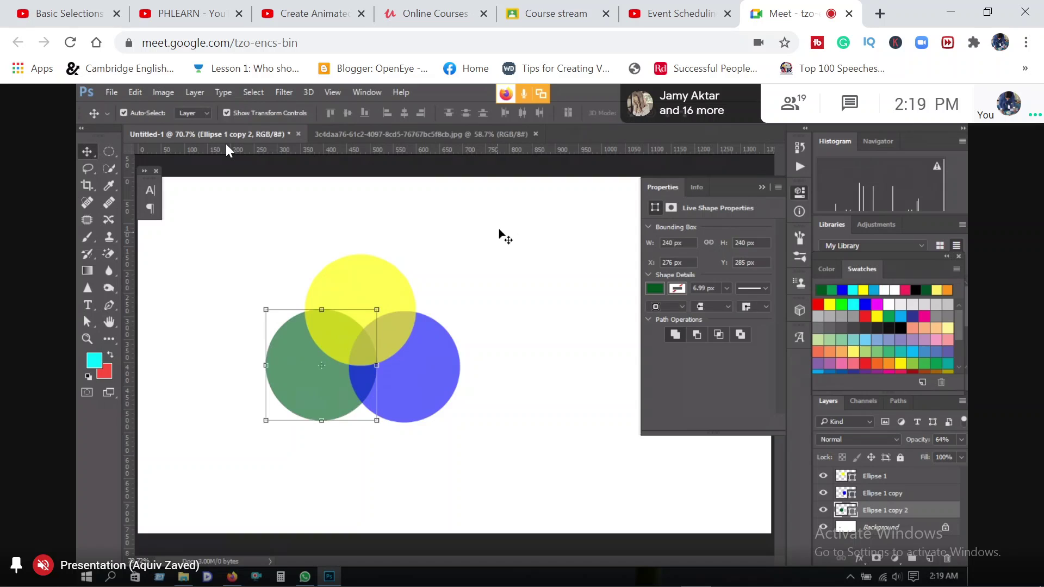
{"action": "left_click", "coordinate": [396, 291]}
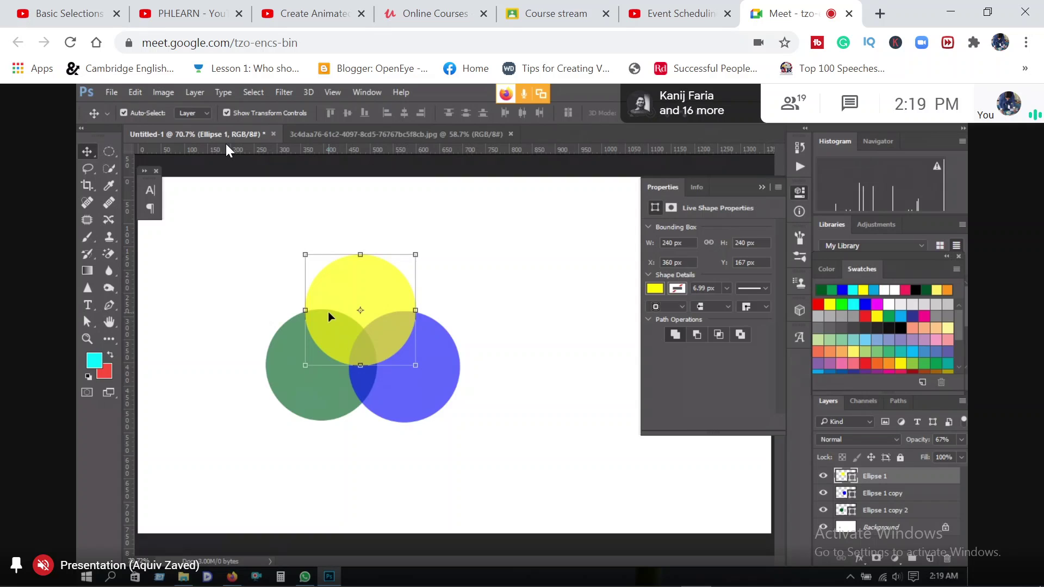
Examine the red and green channel views of the foreground color in the Color Picker, and cancel it.
{"action": "left_click", "coordinate": [92, 364]}
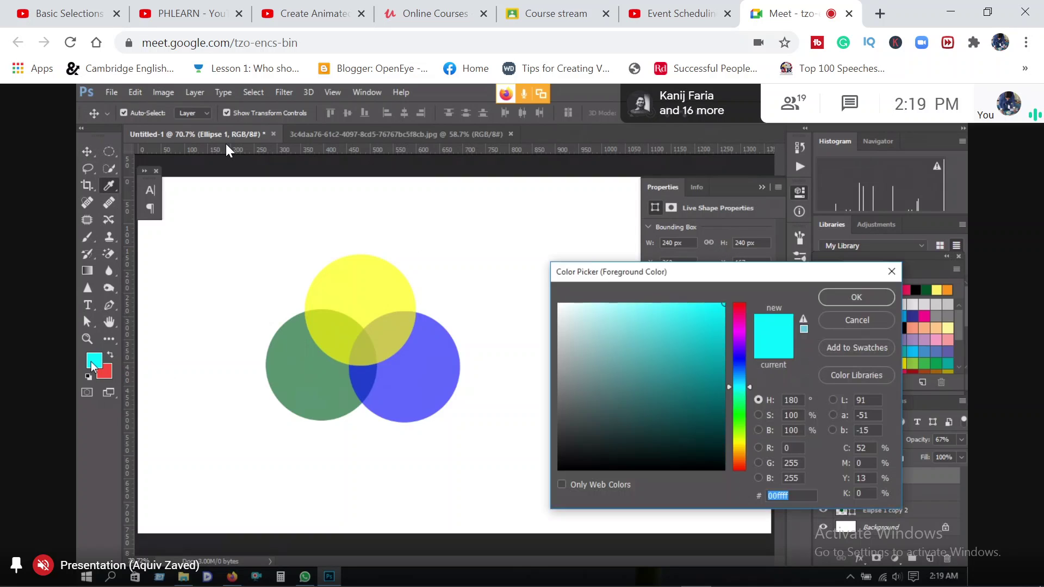
{"action": "left_click", "coordinate": [758, 447]}
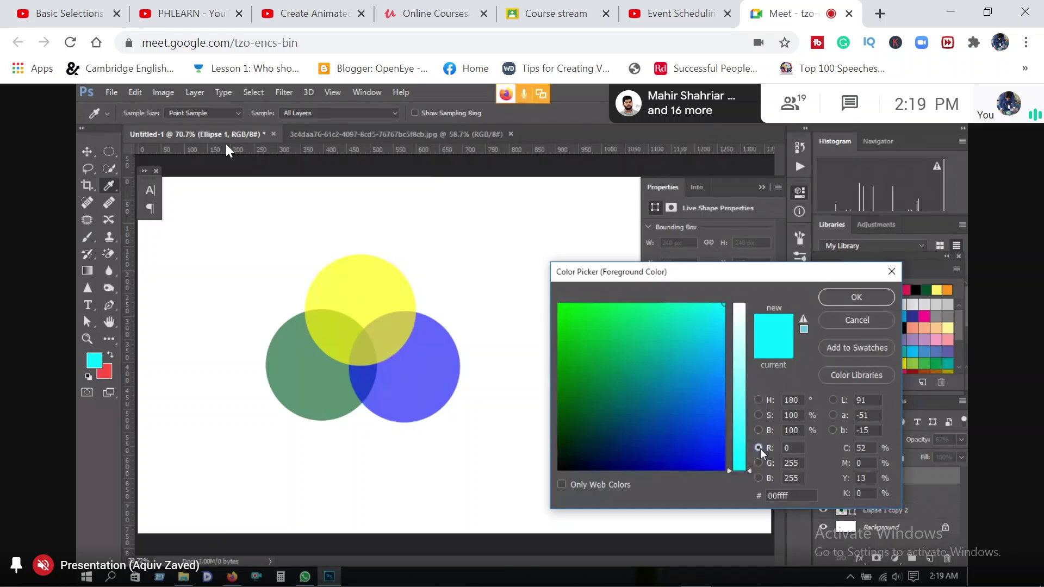
{"action": "left_click", "coordinate": [760, 462]}
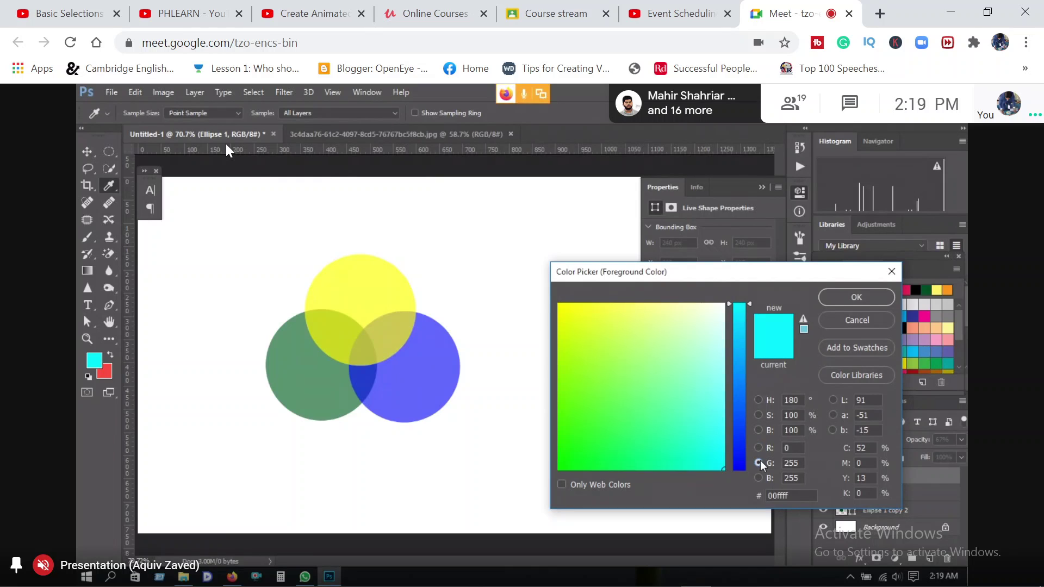
{"action": "left_click", "coordinate": [759, 448]}
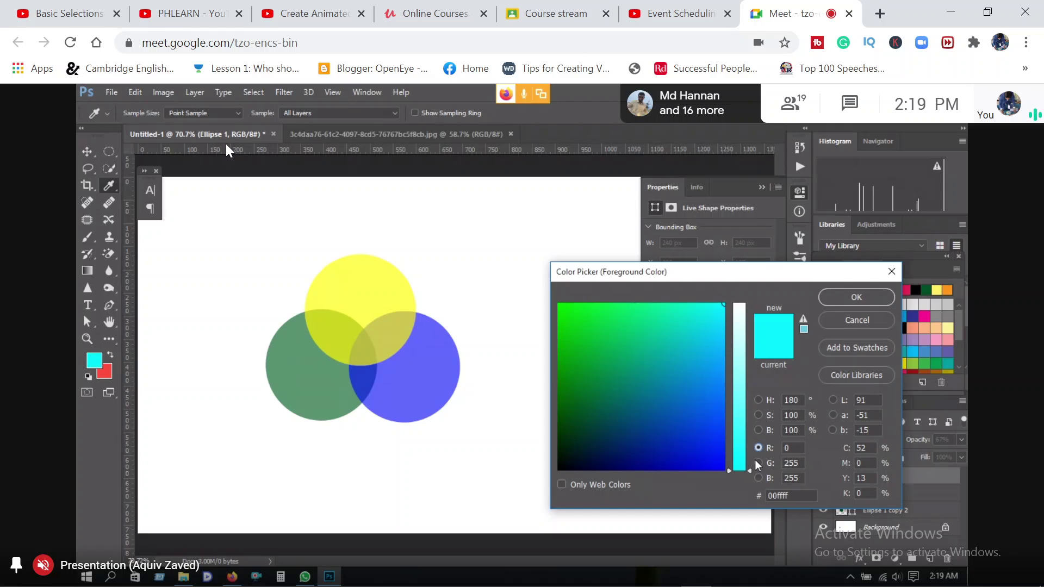
{"action": "left_click", "coordinate": [849, 321]}
{"action": "key", "text": "v"}
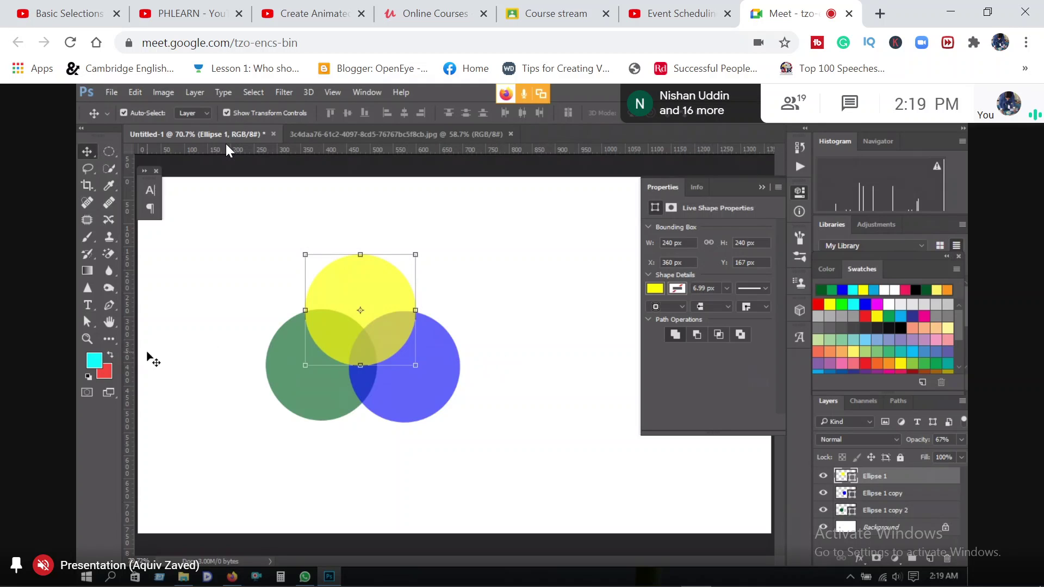
Set the foreground color's blue value to 0 to get pure green, 00ff00.
{"action": "left_click", "coordinate": [96, 362]}
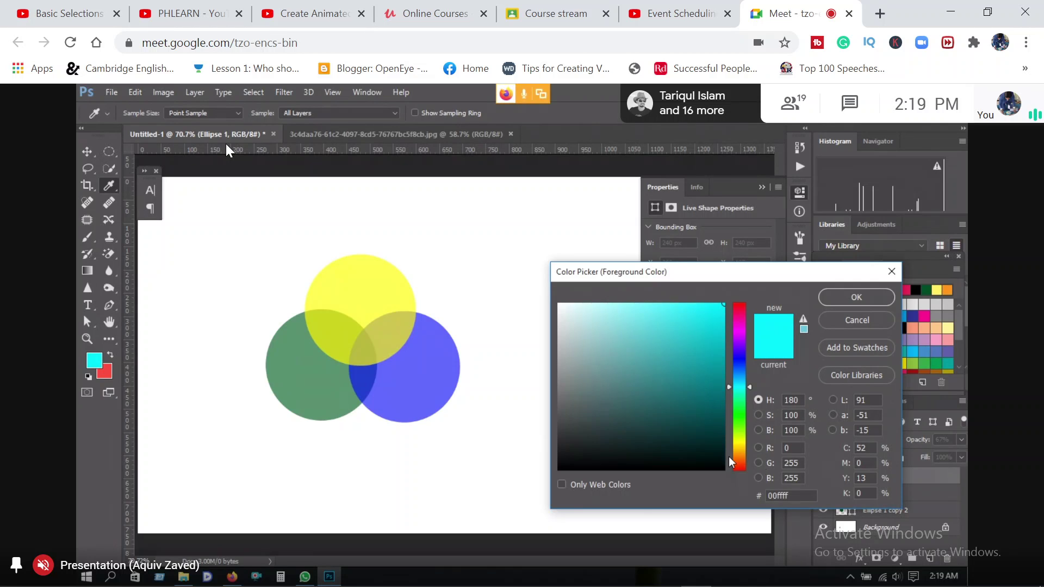
{"action": "left_click", "coordinate": [852, 321]}
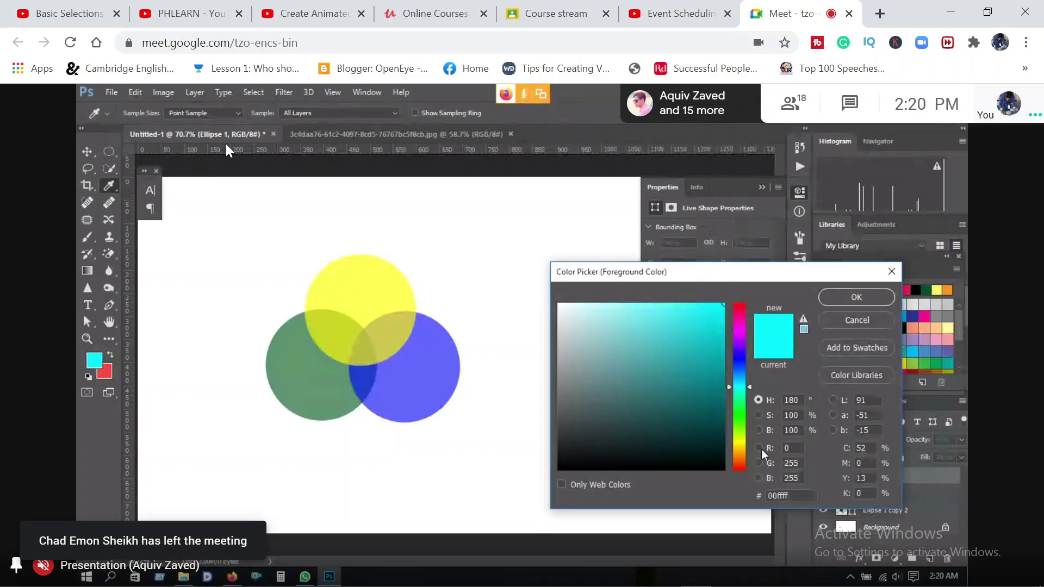
{"action": "left_click", "coordinate": [758, 478]}
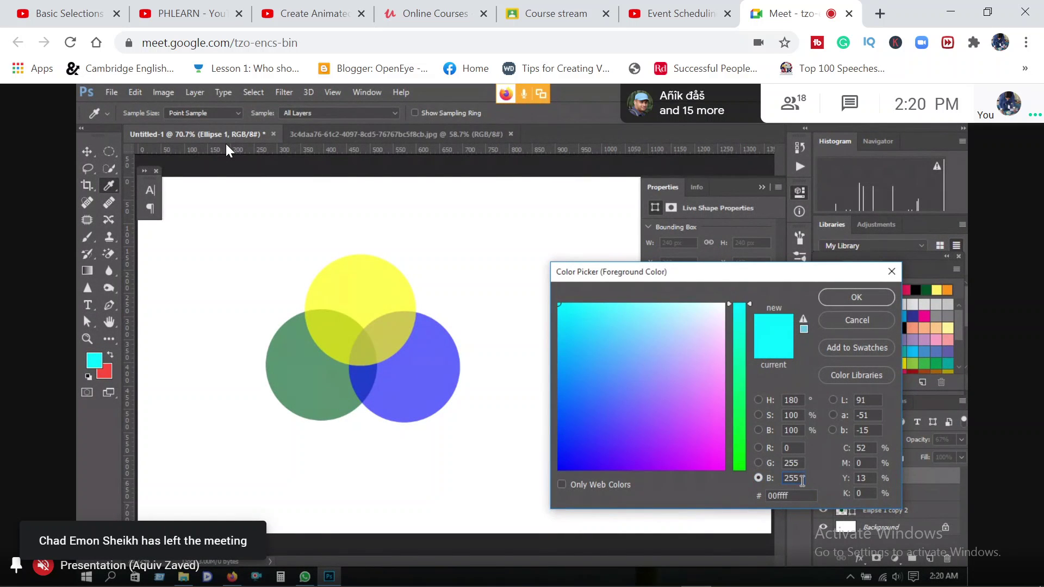
{"action": "key", "text": "BackSpace"}
{"action": "type", "text": "0"}
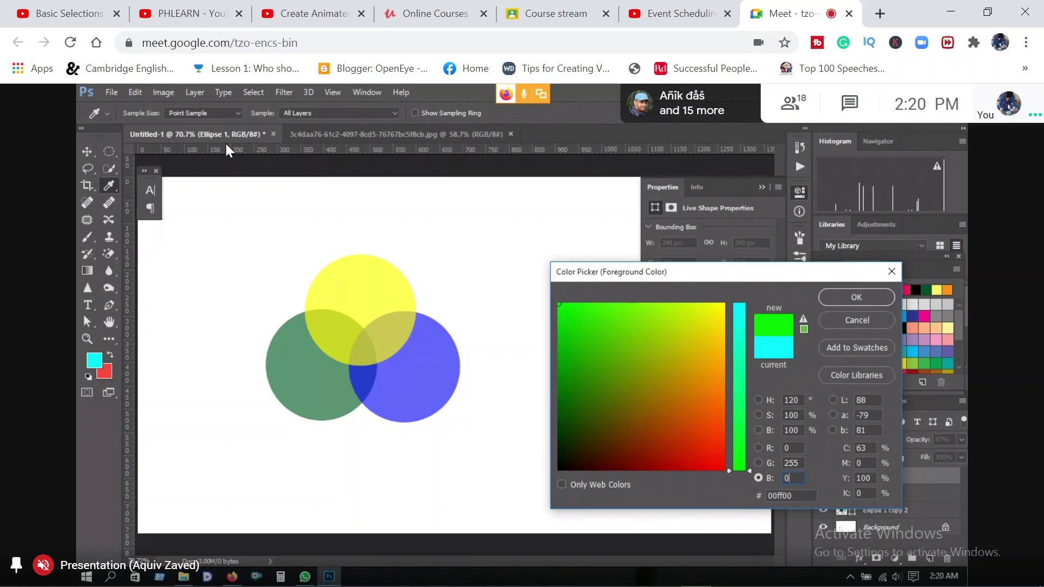
{"action": "left_click", "coordinate": [866, 296]}
{"action": "key", "text": "v"}
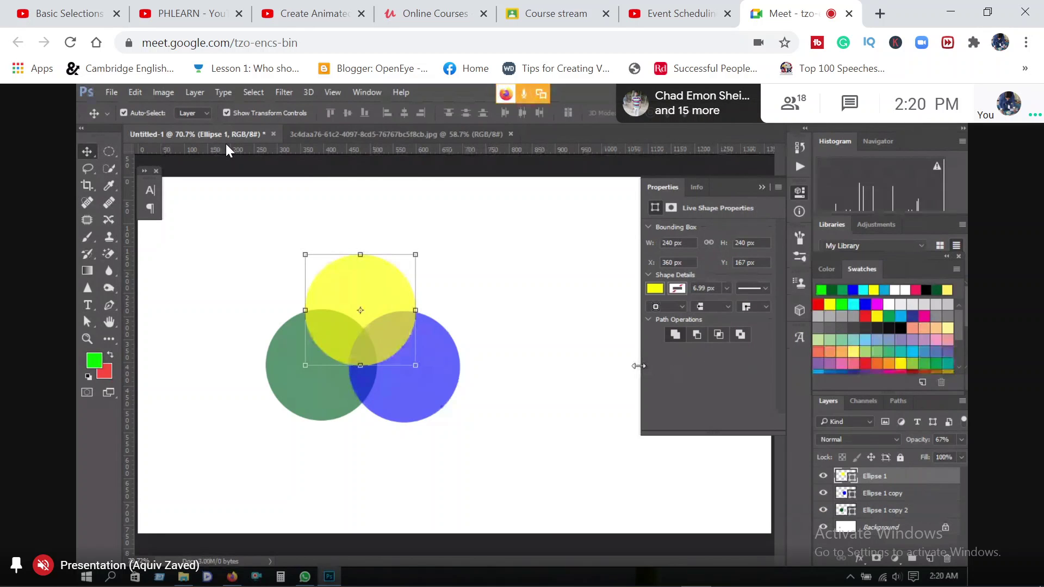
{"action": "left_click", "coordinate": [654, 288]}
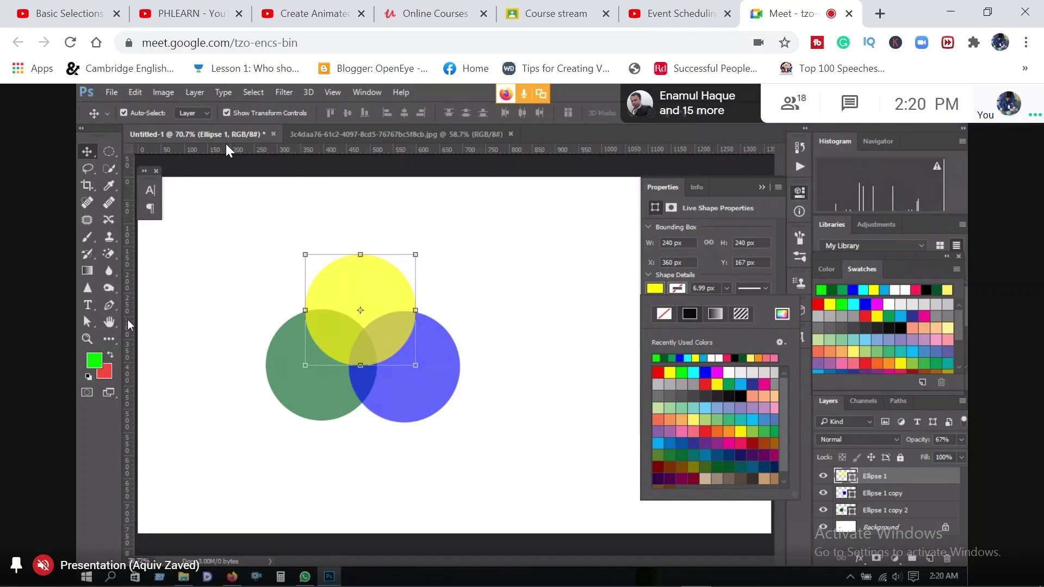
{"action": "left_click", "coordinate": [93, 362]}
{"action": "left_click", "coordinate": [94, 361]}
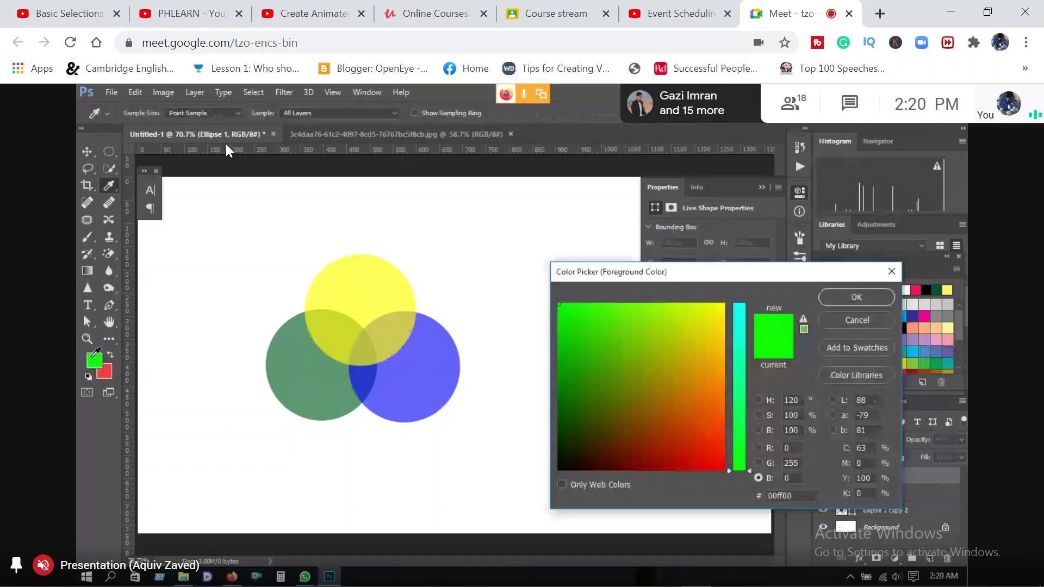
{"action": "left_click", "coordinate": [855, 321]}
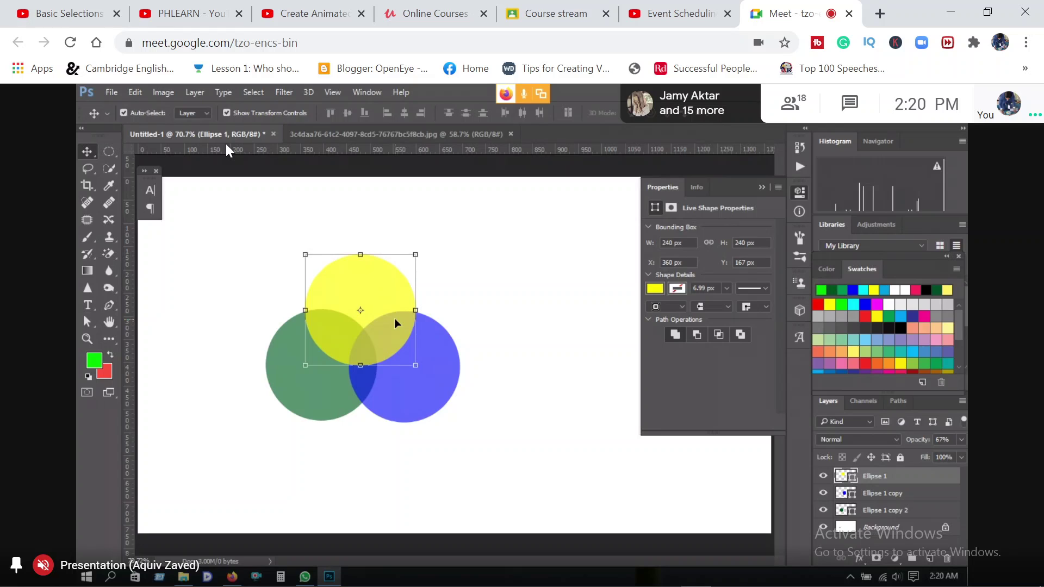
Set the foreground color to pure red with red 255, green 0 and blue 0.
{"action": "left_click", "coordinate": [94, 360]}
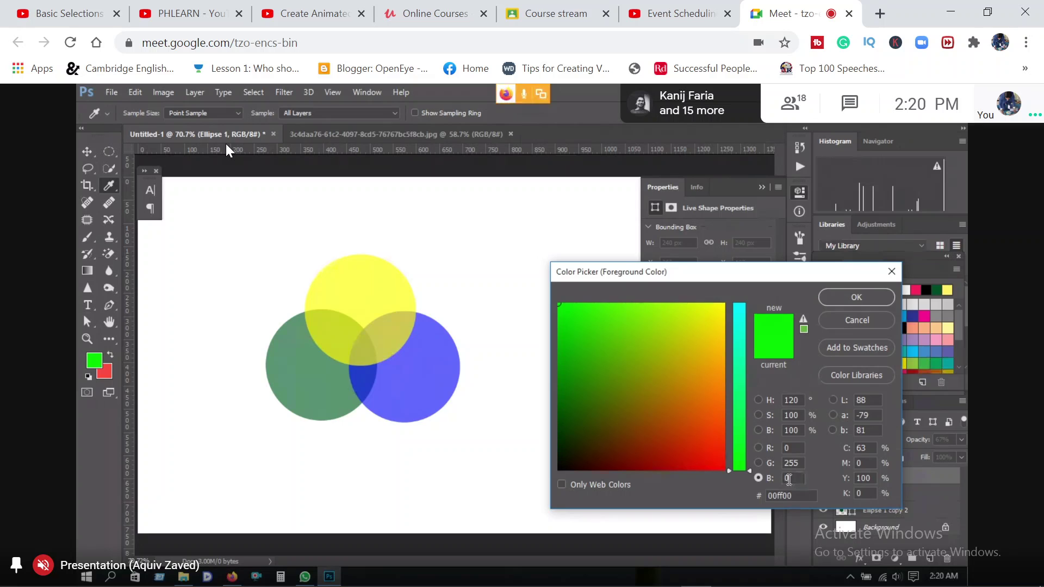
{"action": "left_click", "coordinate": [759, 447]}
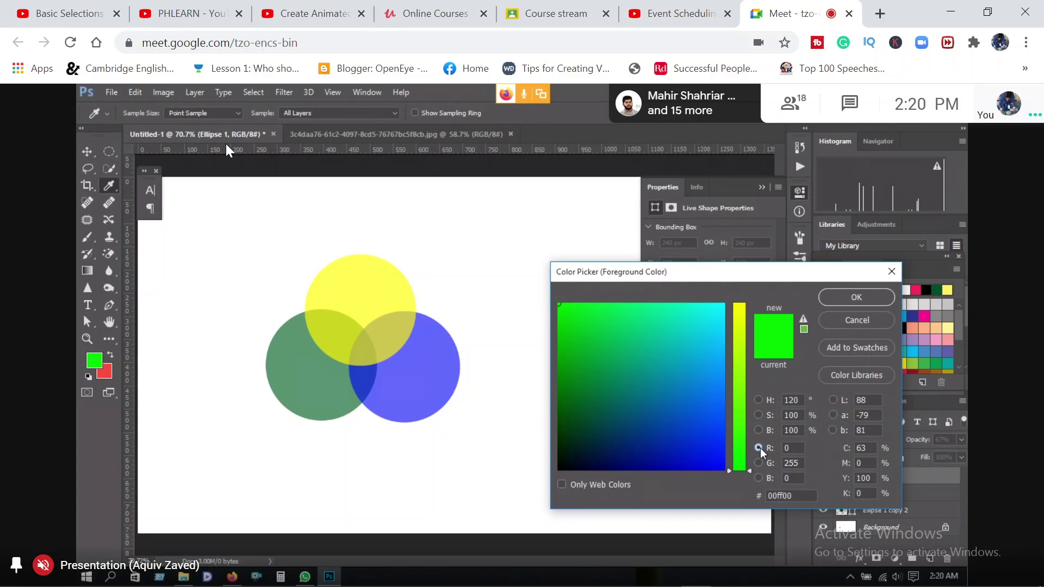
{"action": "left_click", "coordinate": [795, 449]}
{"action": "type", "text": "255"}
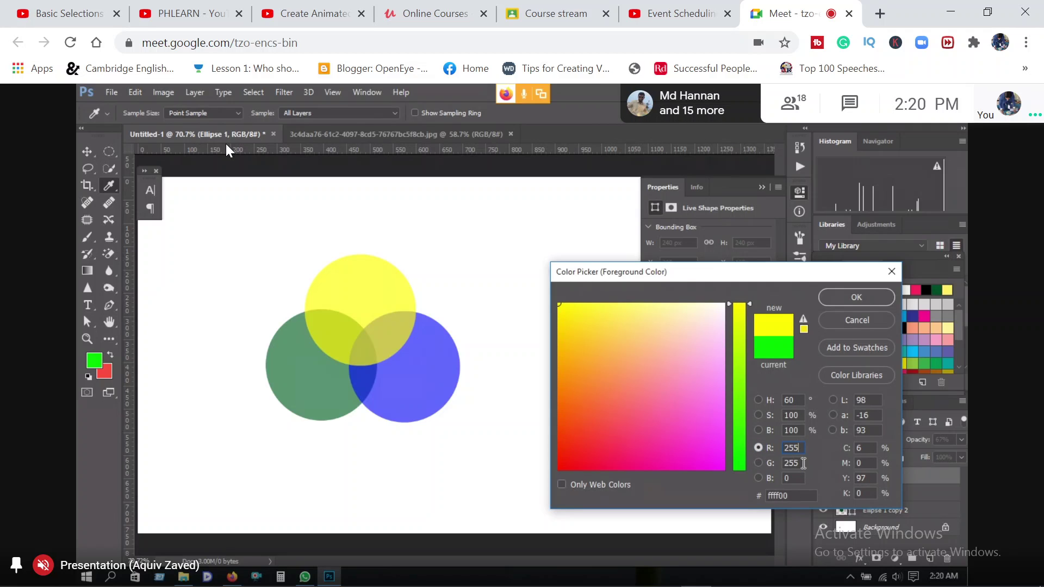
{"action": "left_click", "coordinate": [803, 462]}
{"action": "key", "text": "BackSpace"}
{"action": "key", "text": "BackSpace"}
{"action": "key", "text": "BackSpace"}
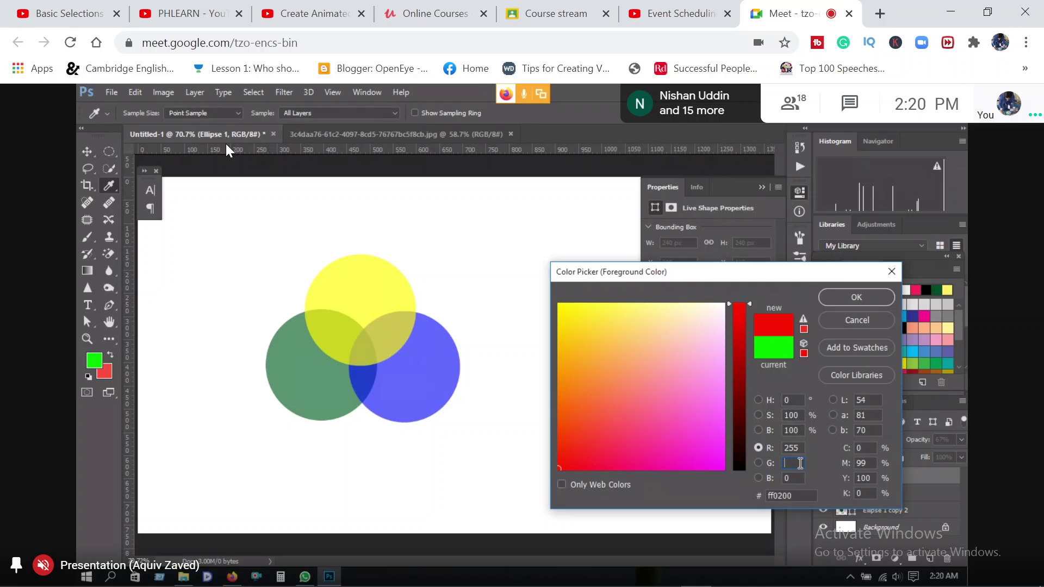
{"action": "type", "text": "0"}
{"action": "left_click", "coordinate": [863, 294]}
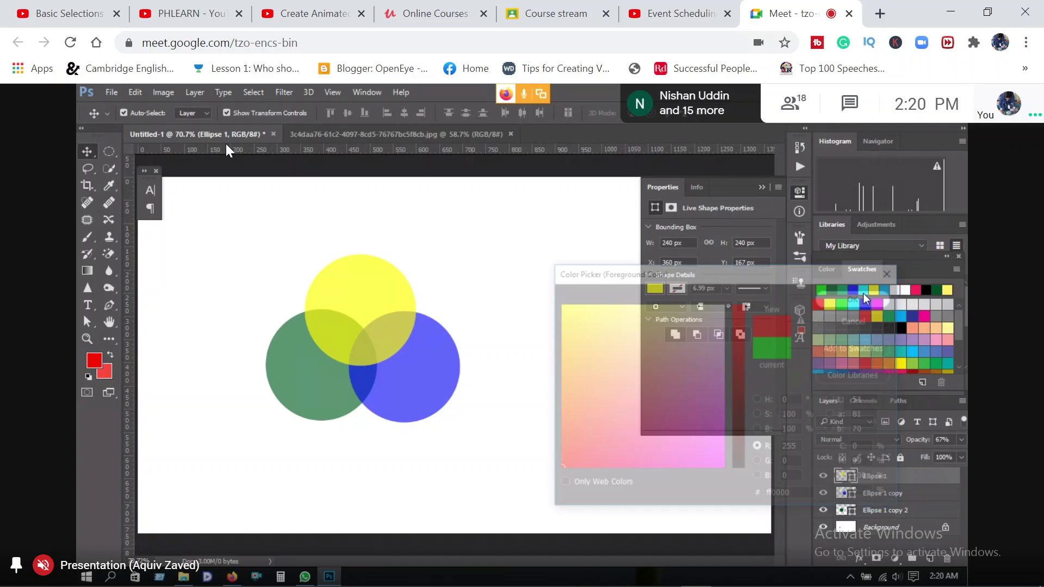
Fill the yellow circle with the recently used red color and deselect it.
{"action": "left_click", "coordinate": [659, 293]}
{"action": "left_click", "coordinate": [659, 292]}
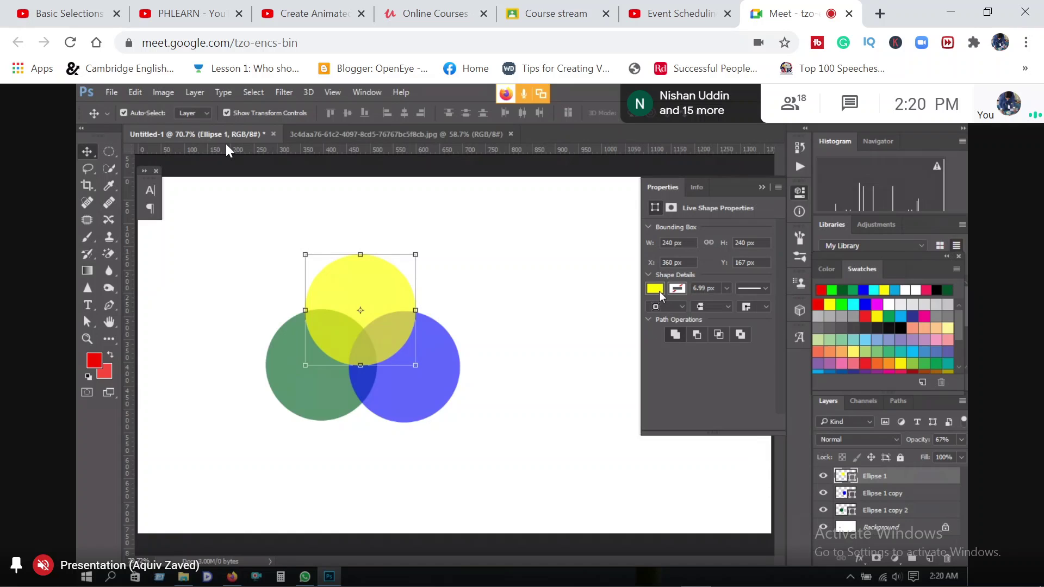
{"action": "left_click", "coordinate": [659, 292]}
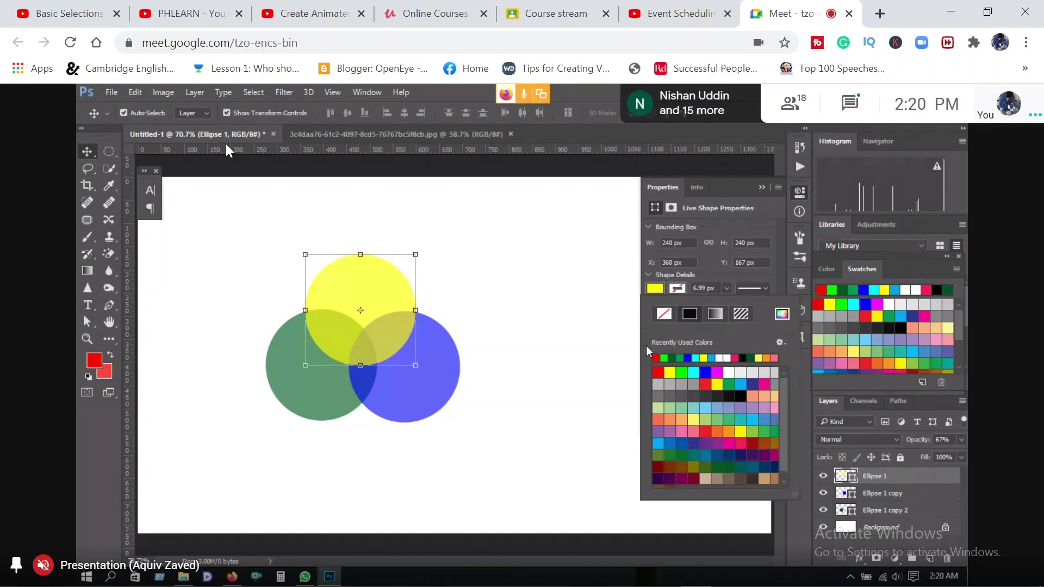
{"action": "left_click", "coordinate": [656, 358]}
{"action": "left_click", "coordinate": [255, 303]}
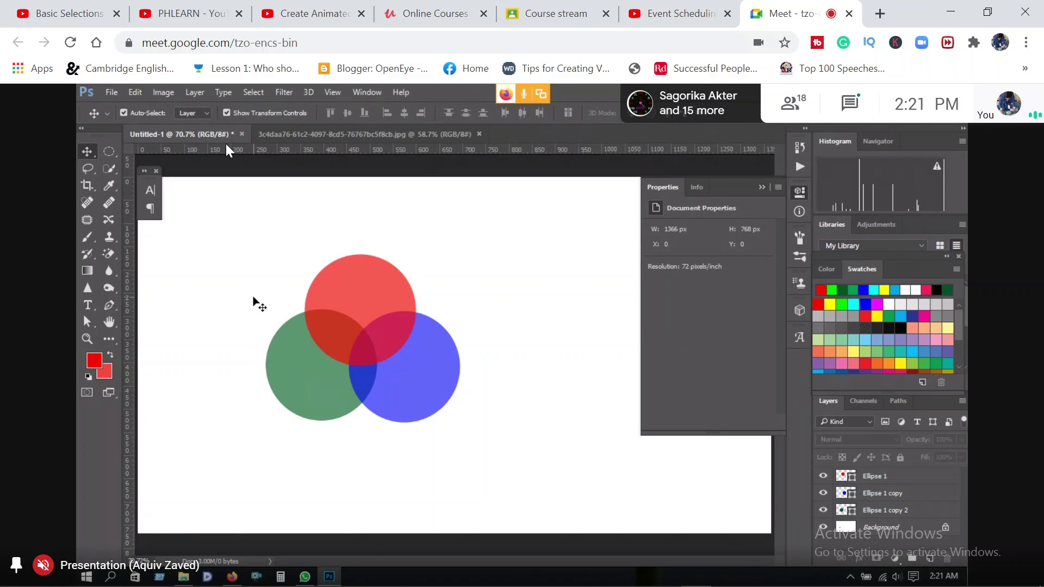
With the dark green circle selected, set the foreground color to pure green with red 0, green 255 and blue 0.
{"action": "left_click", "coordinate": [298, 367]}
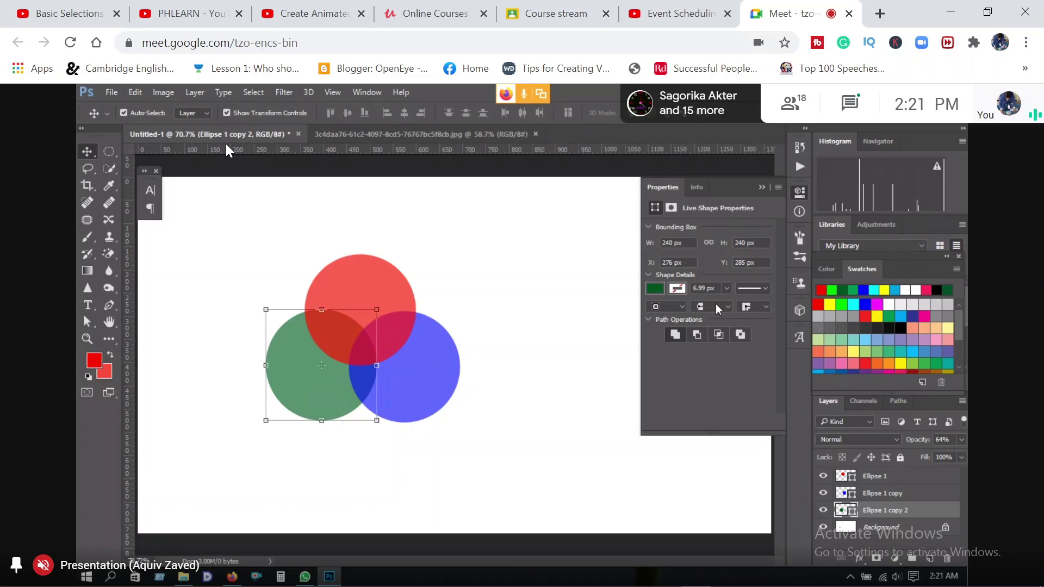
{"action": "left_click", "coordinate": [97, 358]}
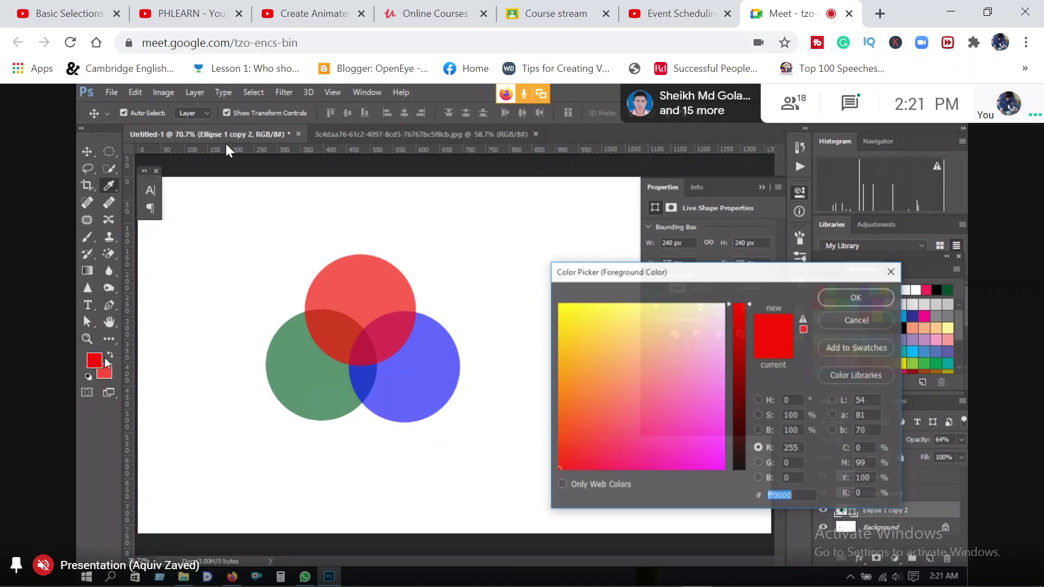
{"action": "left_click", "coordinate": [759, 462]}
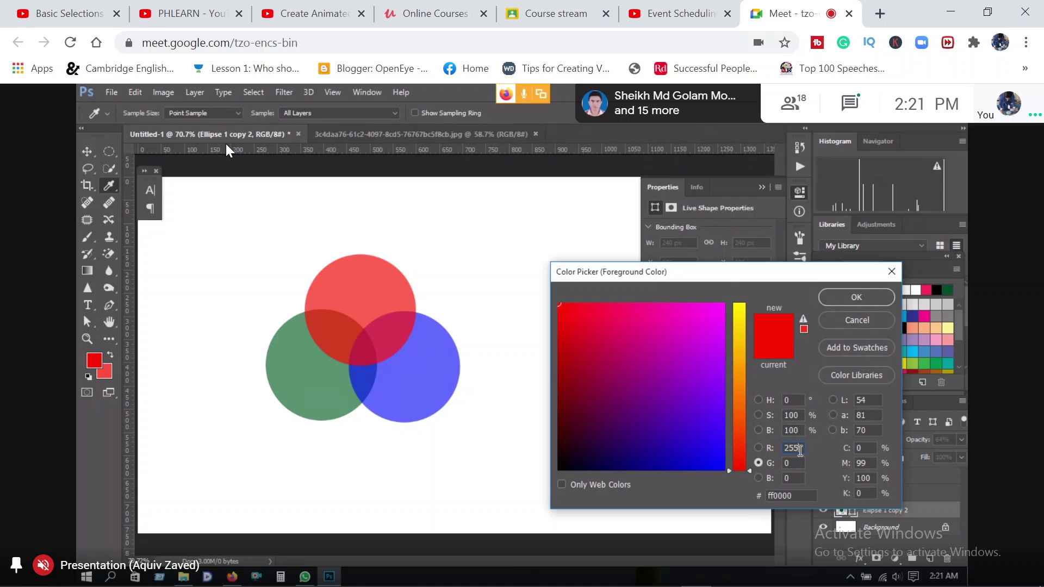
{"action": "left_click", "coordinate": [792, 448]}
{"action": "key", "text": "ctrl+c"}
{"action": "right_click", "coordinate": [796, 449]}
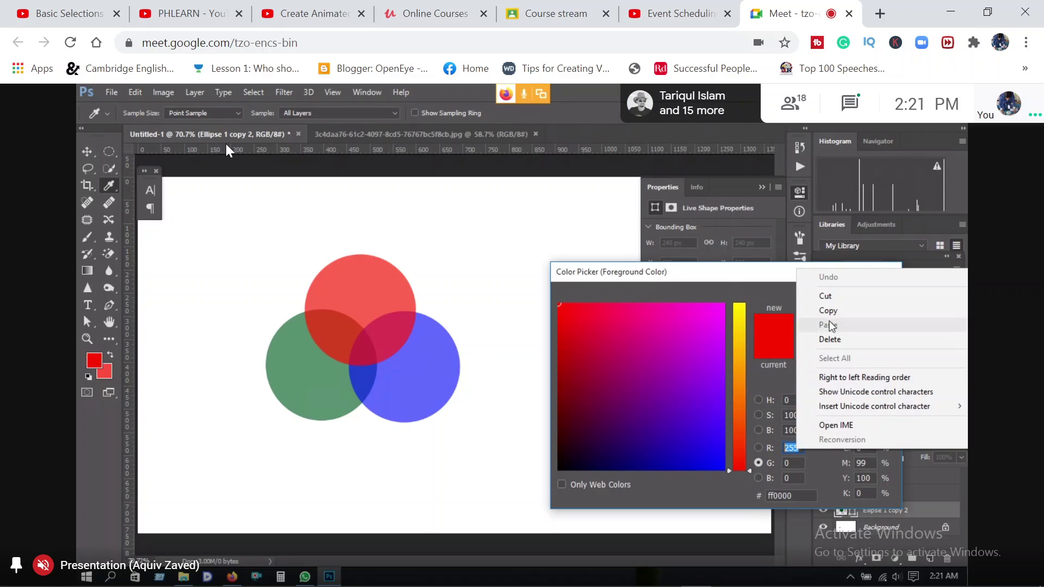
{"action": "left_click", "coordinate": [827, 311]}
{"action": "left_click", "coordinate": [798, 463]}
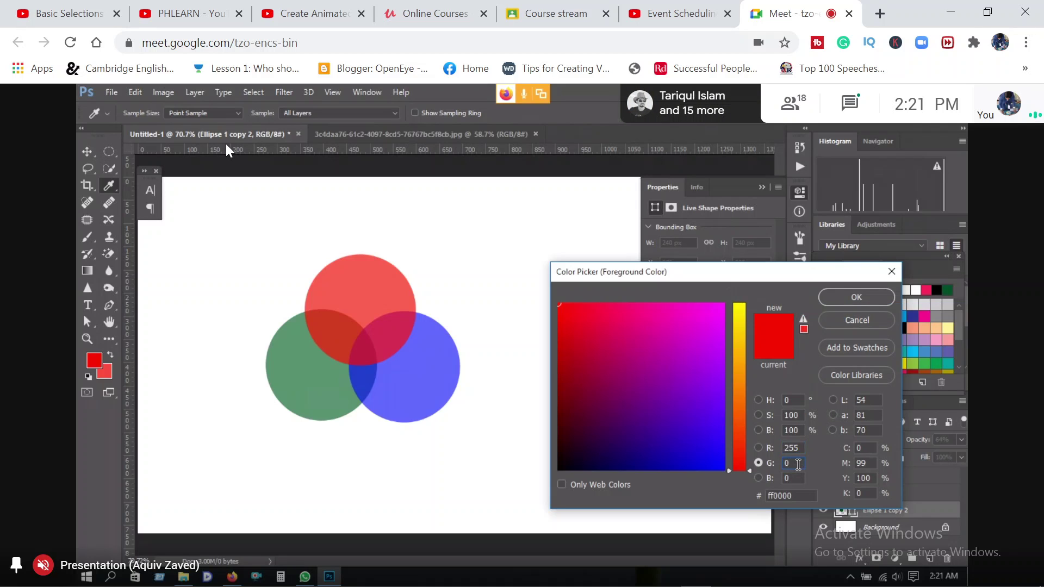
{"action": "key", "text": "ctrl+v"}
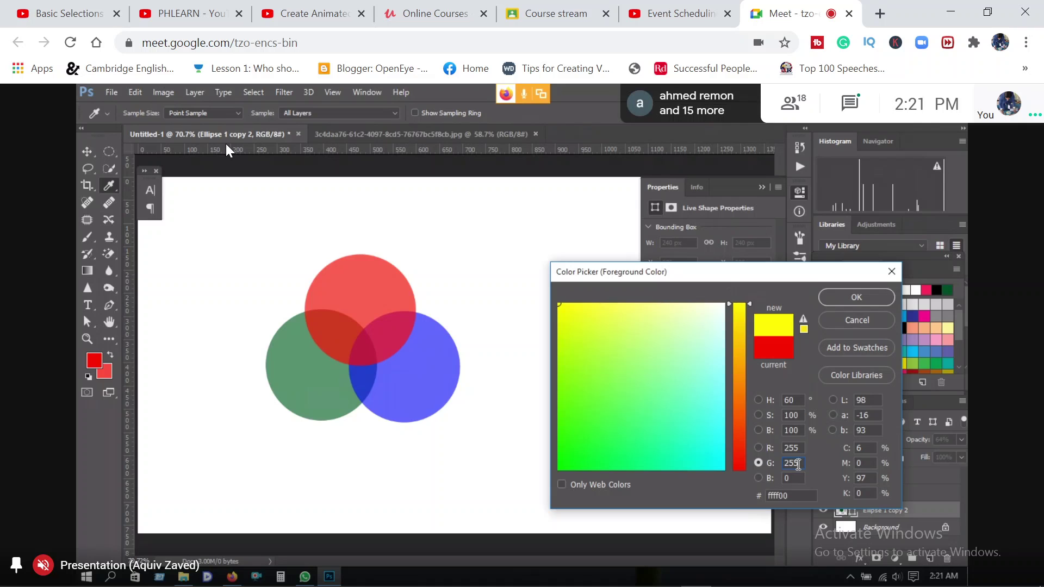
{"action": "double_click", "coordinate": [799, 447]}
{"action": "type", "text": "0"}
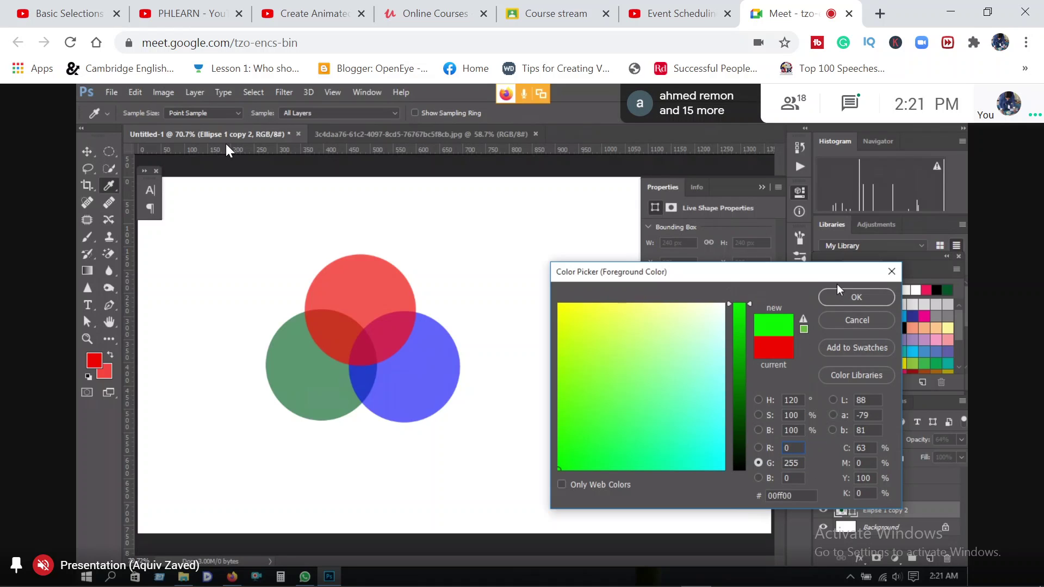
{"action": "left_click", "coordinate": [853, 297]}
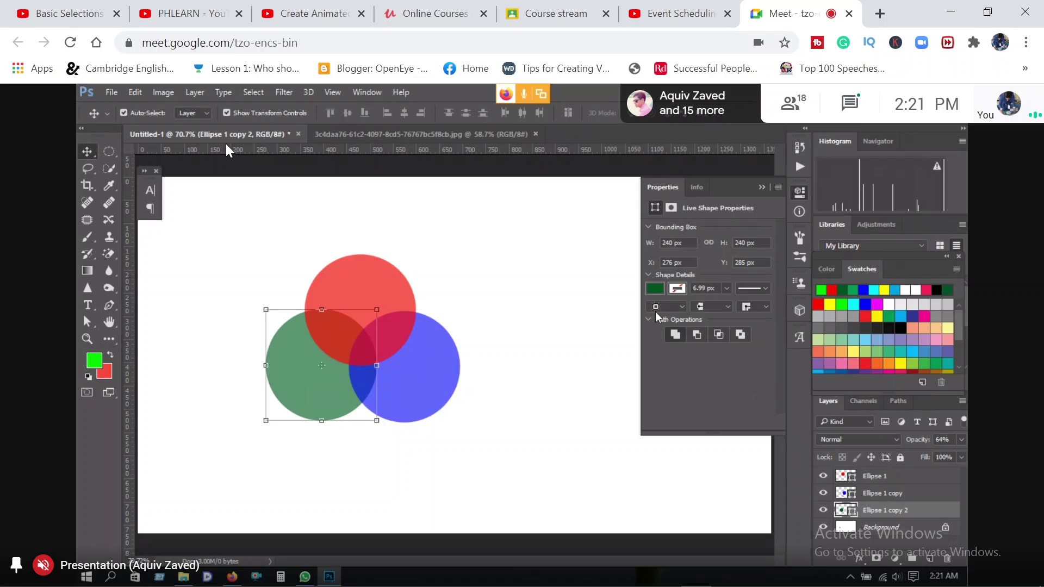
Fill the dark green circle with the recently used pure green and deselect it.
{"action": "left_click", "coordinate": [656, 289]}
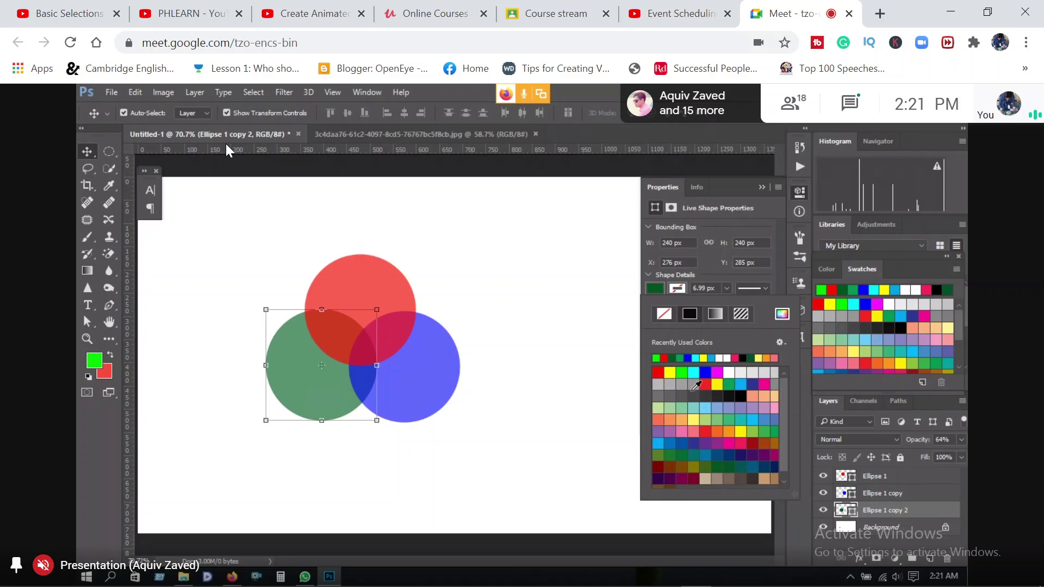
{"action": "left_click", "coordinate": [659, 358]}
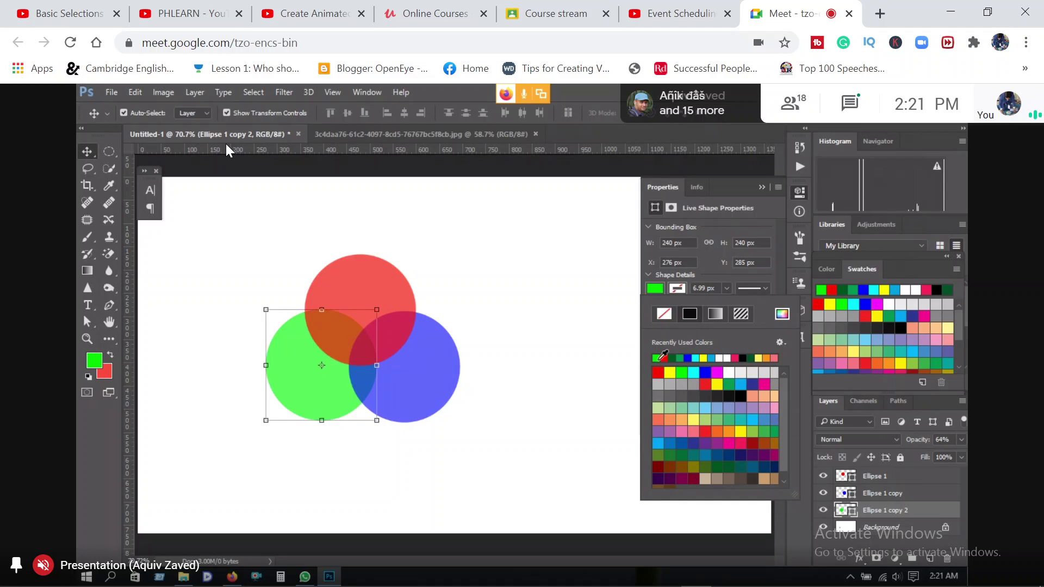
{"action": "left_click", "coordinate": [492, 447]}
With the blue circle selected, set the foreground color to pure blue with red 0, green 0 and blue 255.
{"action": "left_click", "coordinate": [402, 380]}
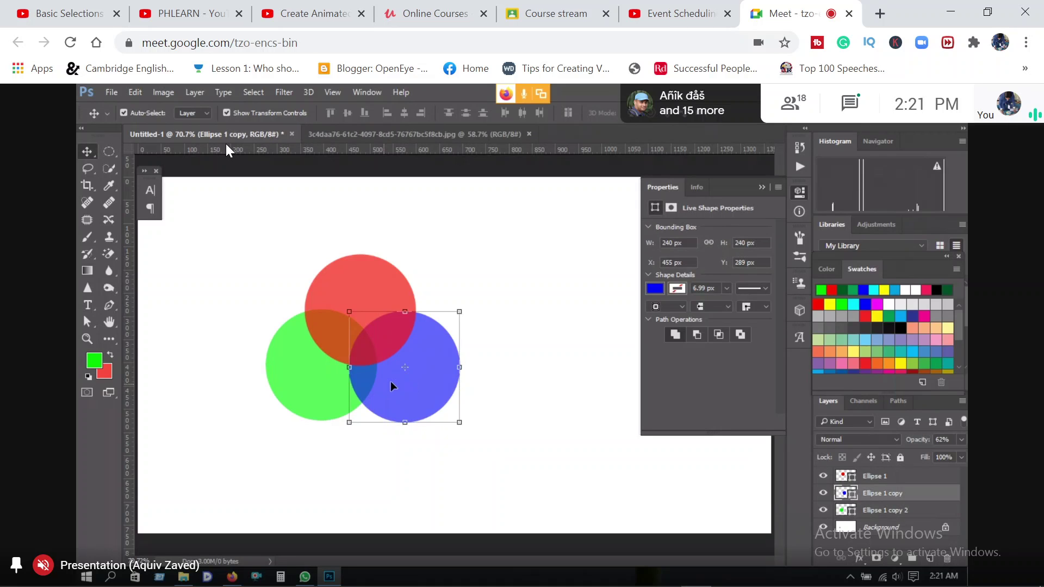
{"action": "left_click", "coordinate": [100, 361]}
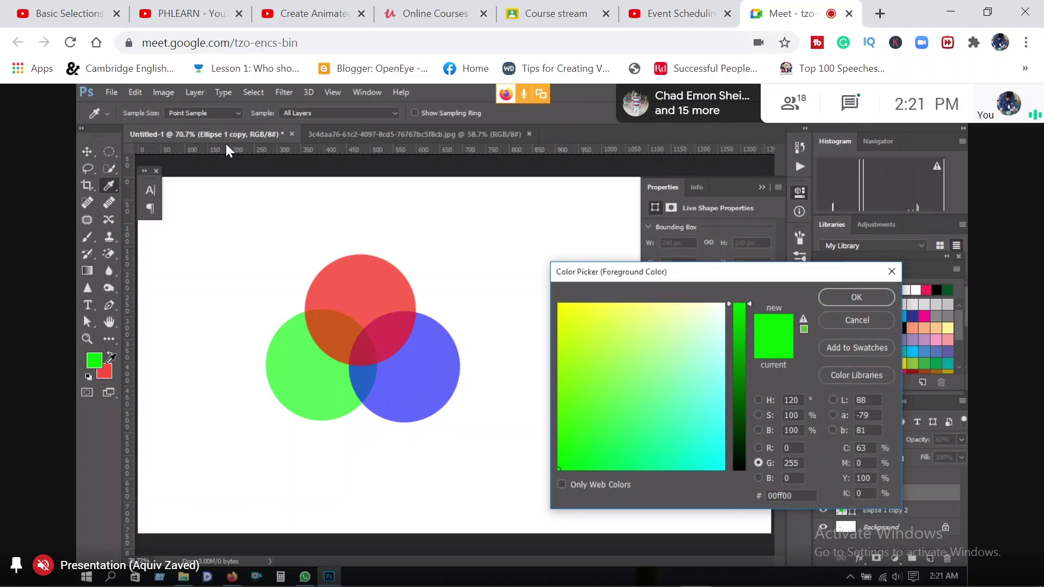
{"action": "left_click", "coordinate": [758, 478]}
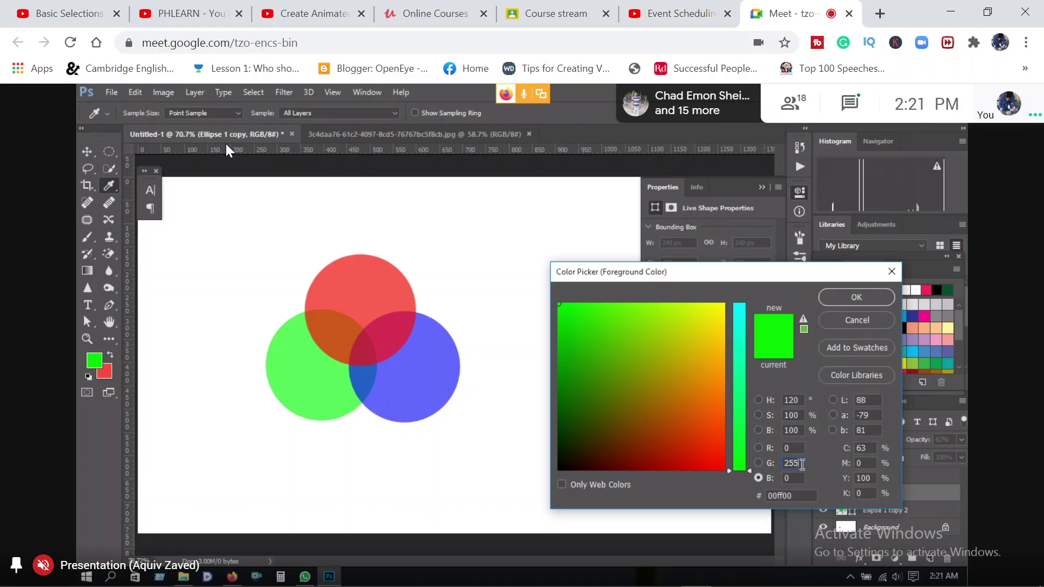
{"action": "left_click", "coordinate": [790, 477]}
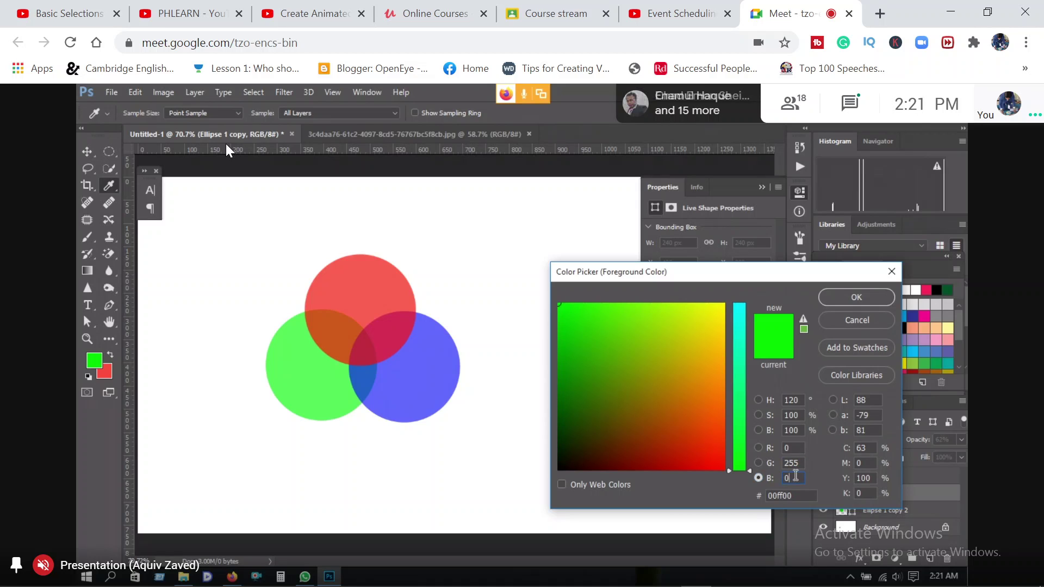
{"action": "type", "text": "255"}
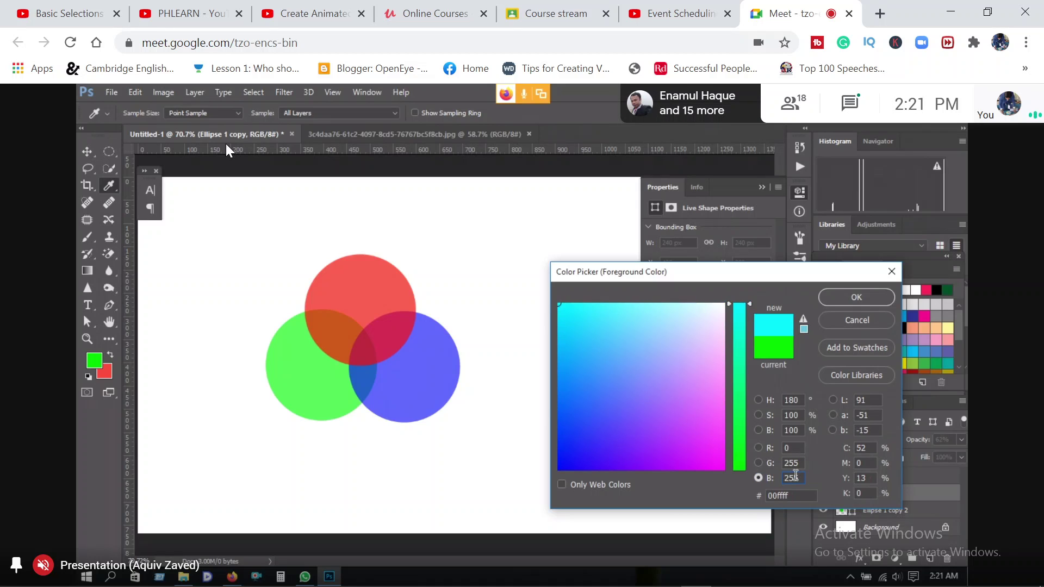
{"action": "double_click", "coordinate": [800, 463]}
{"action": "key", "text": "BackSpace"}
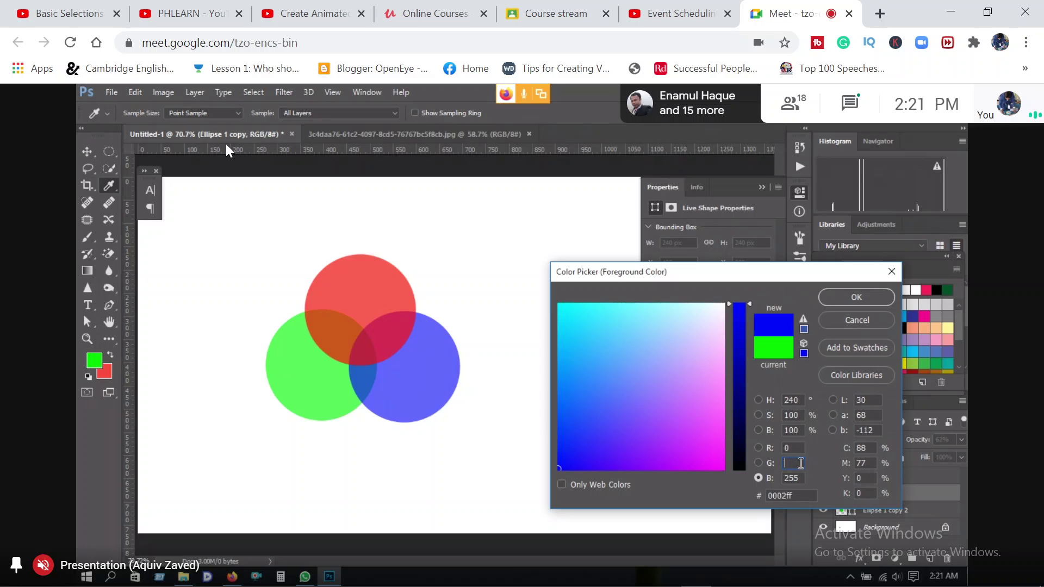
{"action": "type", "text": "0"}
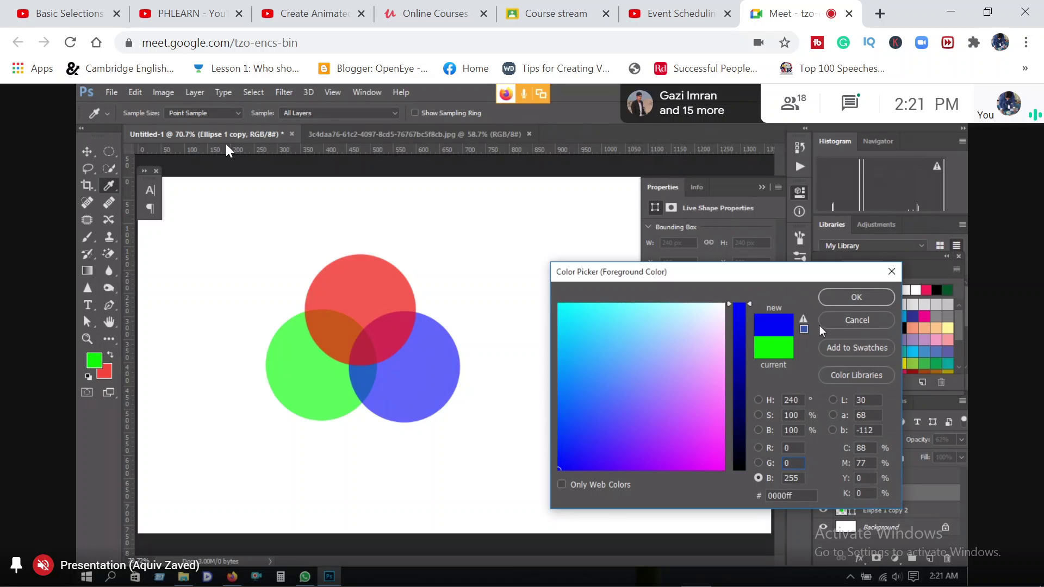
{"action": "left_click", "coordinate": [865, 299]}
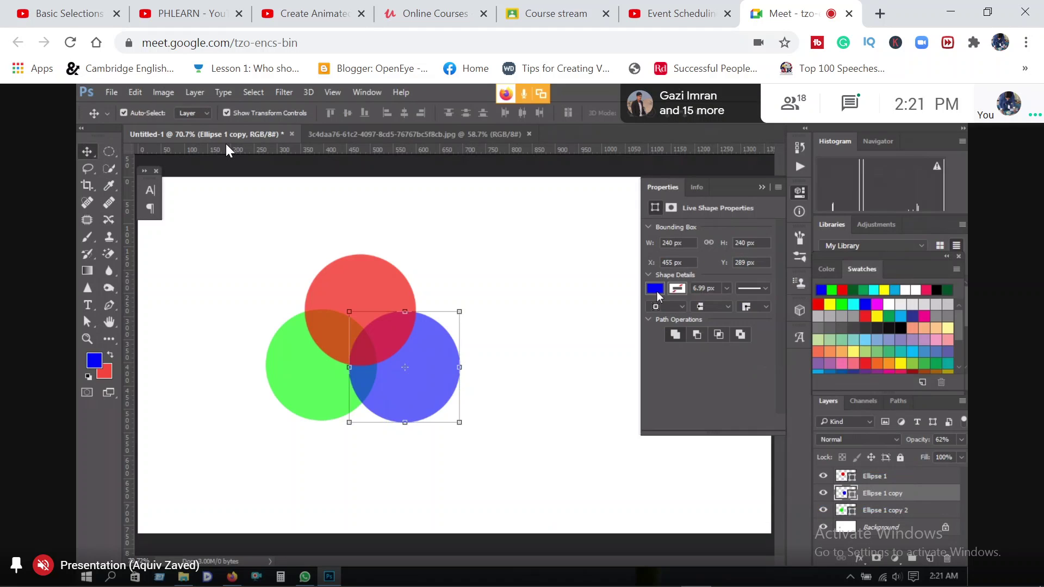
Fill the blue circle with the recently used pure blue, deselect it and collapse the shape properties.
{"action": "left_click", "coordinate": [655, 289]}
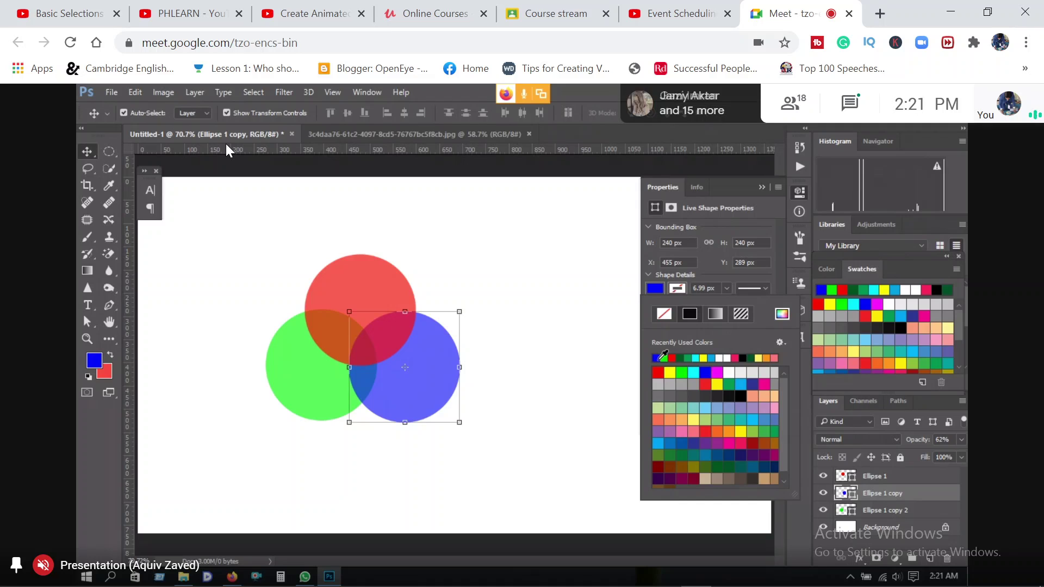
{"action": "left_click", "coordinate": [568, 352]}
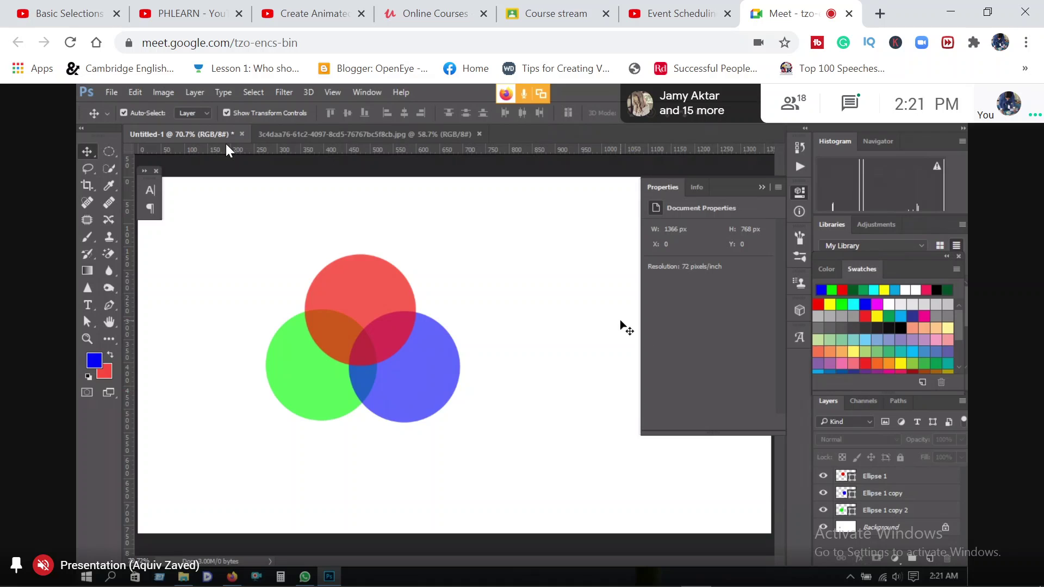
{"action": "left_click", "coordinate": [759, 187]}
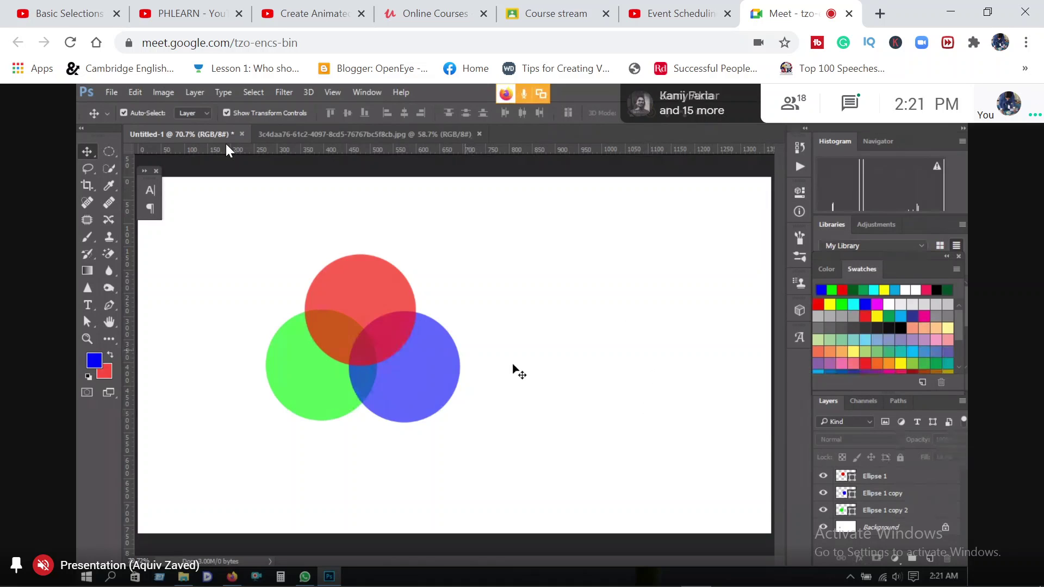
Lower the opacity of the blue circle's layer, Ellipse 1 copy, and deselect it.
{"action": "left_click", "coordinate": [413, 381]}
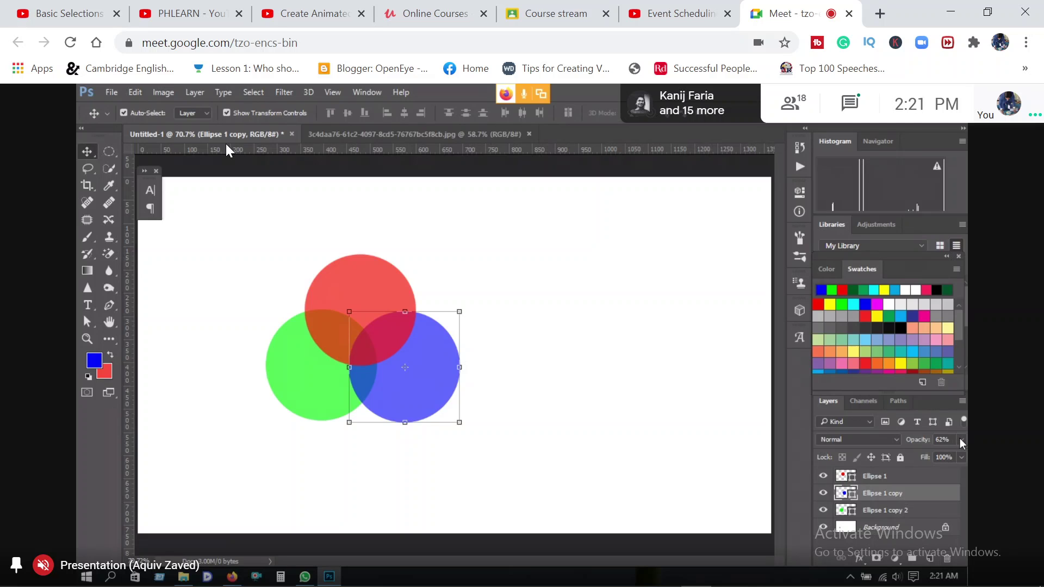
{"action": "left_click", "coordinate": [961, 440]}
{"action": "left_click_drag", "start_coordinate": [928, 458], "coordinate": [925, 458]}
{"action": "left_click", "coordinate": [308, 270]}
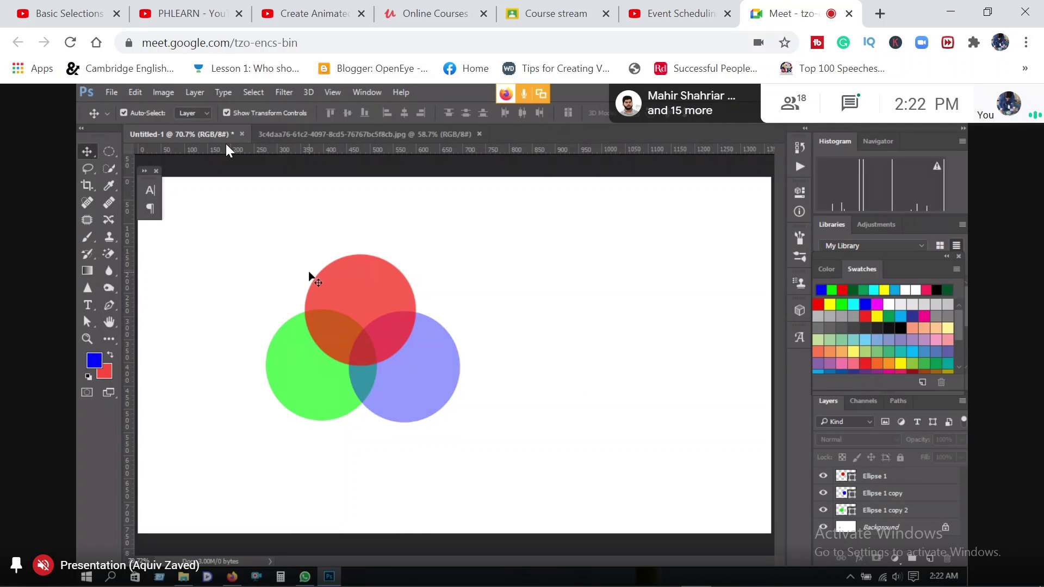
Lower the opacity of the red circle's layer, Ellipse 1, and deselect it.
{"action": "left_click", "coordinate": [384, 306]}
{"action": "left_click", "coordinate": [961, 440]}
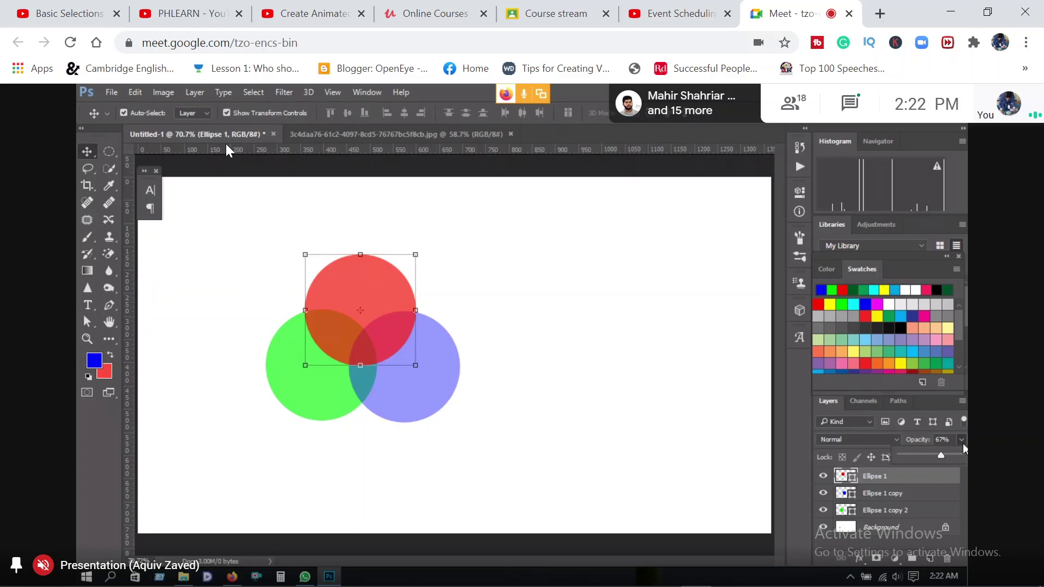
{"action": "left_click_drag", "start_coordinate": [935, 455], "coordinate": [931, 455]}
{"action": "left_click", "coordinate": [720, 403]}
Reduce the opacity of the green circle's layer, Ellipse 1 copy 2, to 49% and deselect it.
{"action": "left_click", "coordinate": [306, 388]}
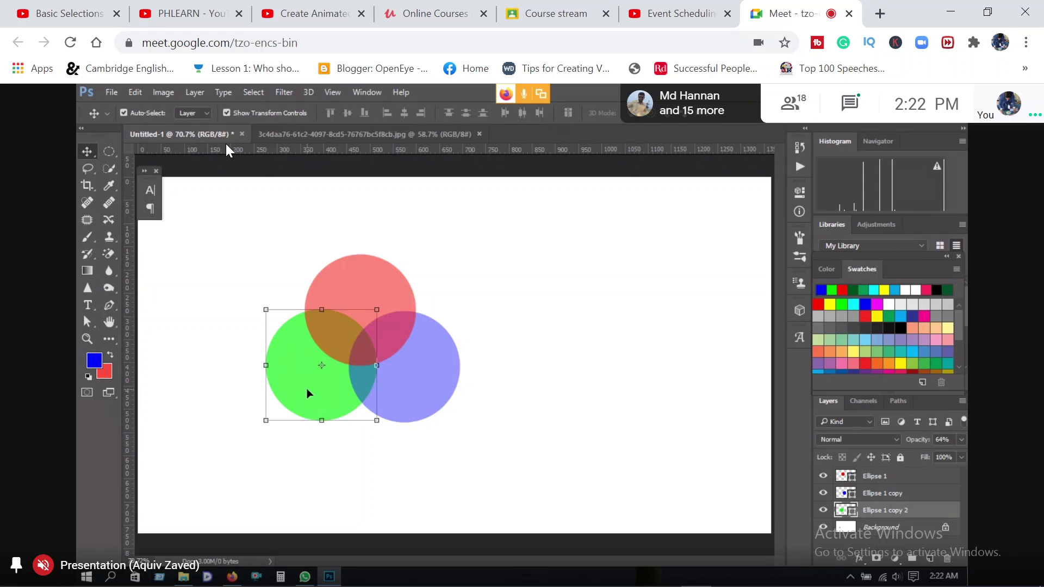
{"action": "left_click", "coordinate": [961, 439]}
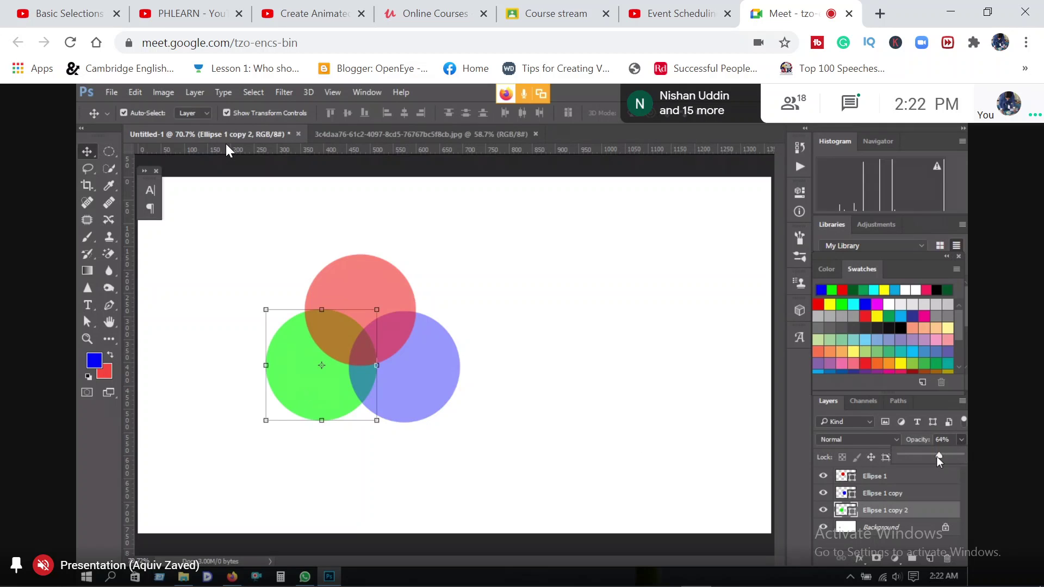
{"action": "mouse_move", "coordinate": [936, 456]}
{"action": "left_mouse_down"}
{"action": "mouse_move", "coordinate": [918, 457]}
{"action": "mouse_move", "coordinate": [929, 455]}
{"action": "left_mouse_up"}
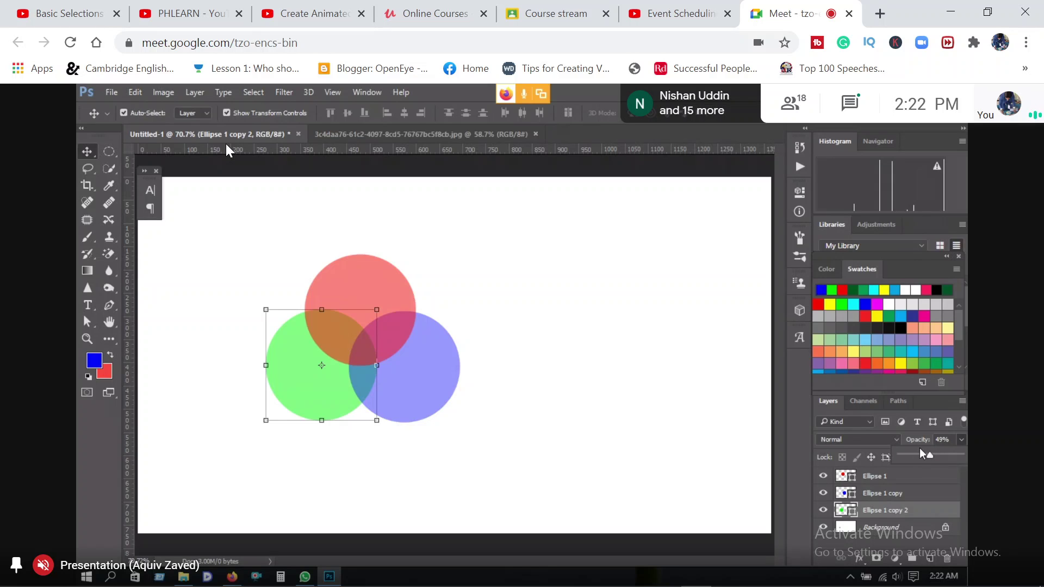
{"action": "left_click", "coordinate": [665, 414]}
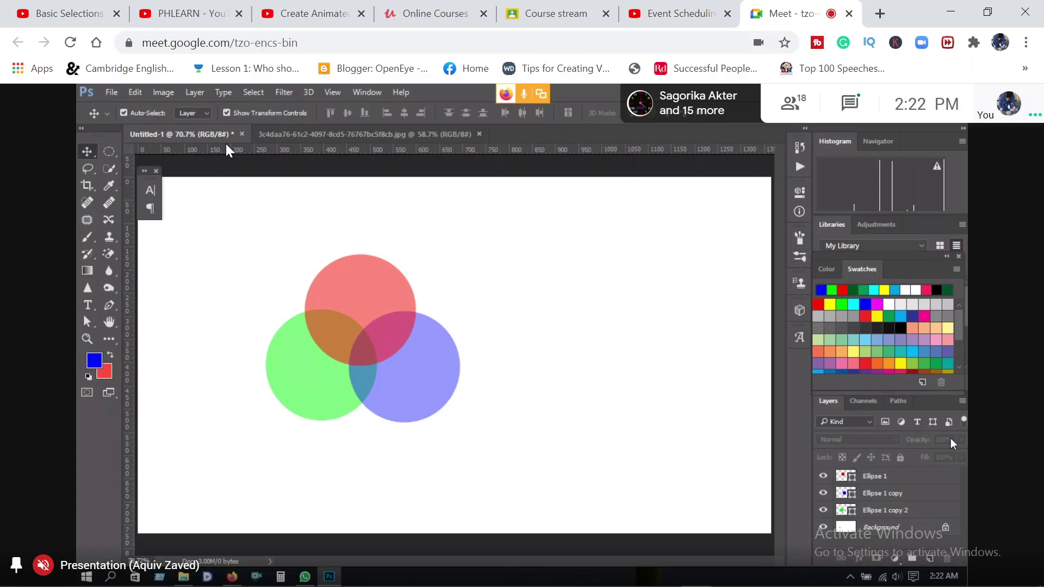
Reduce the opacity of the red circle's layer, Ellipse 1, to 38% and deselect it.
{"action": "left_click", "coordinate": [305, 383]}
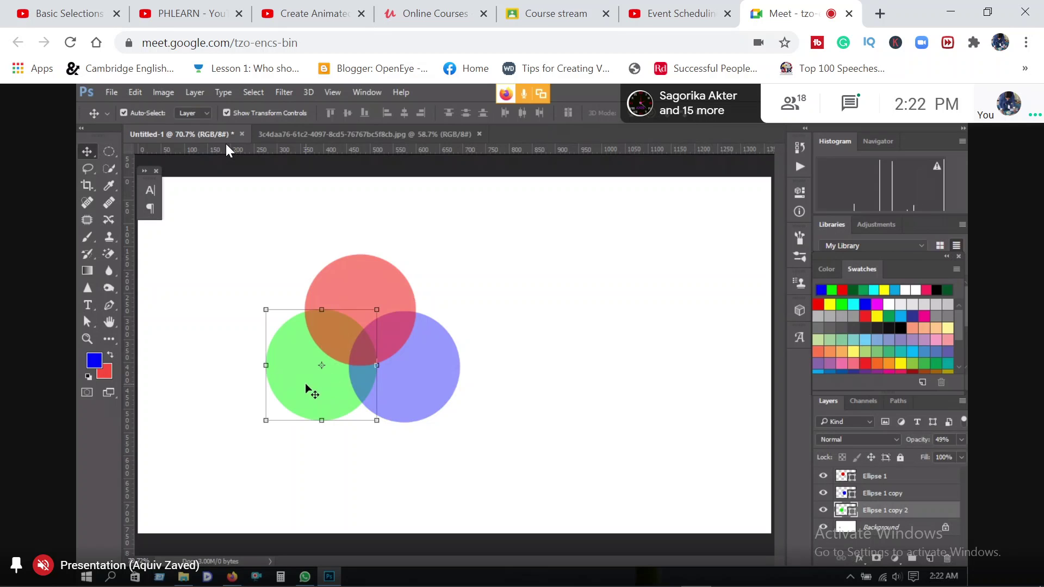
{"action": "left_click", "coordinate": [408, 310]}
{"action": "left_click", "coordinate": [961, 439]}
{"action": "left_click_drag", "start_coordinate": [925, 455], "coordinate": [923, 457]}
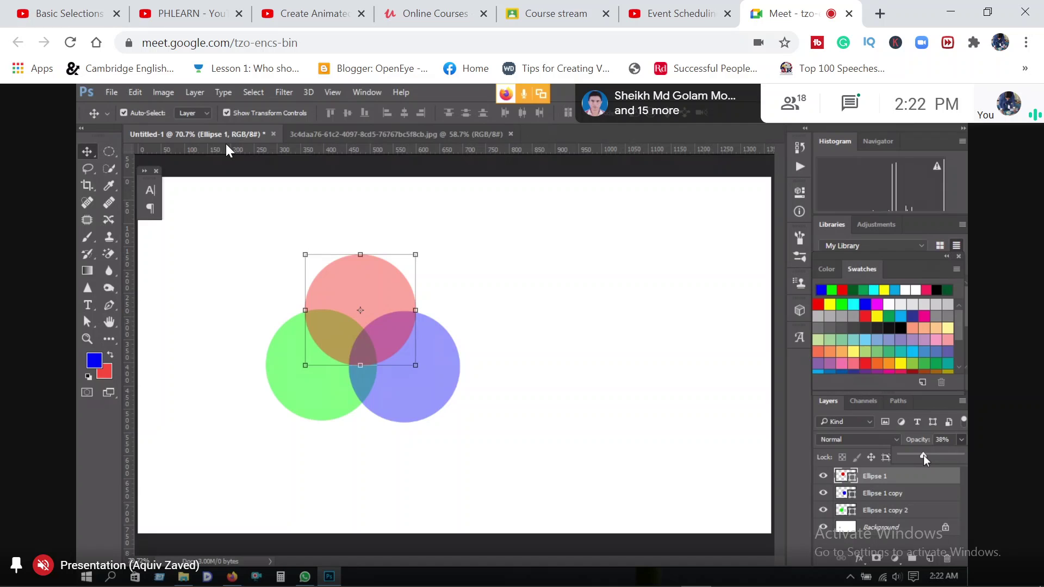
{"action": "left_click", "coordinate": [645, 426]}
{"action": "left_click", "coordinate": [647, 428]}
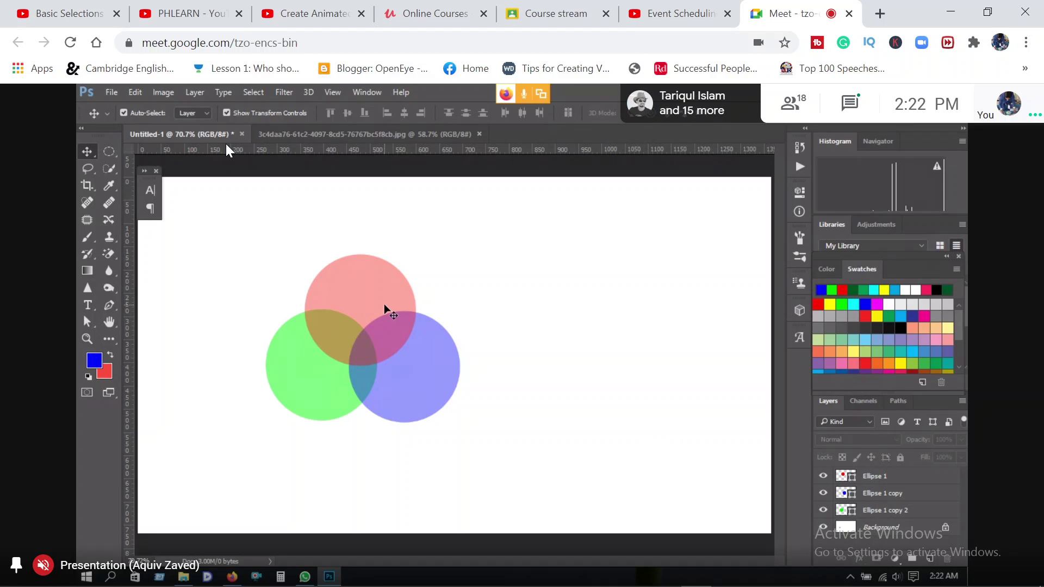
{"action": "left_click", "coordinate": [363, 306]}
{"action": "key", "text": "ctrl+t"}
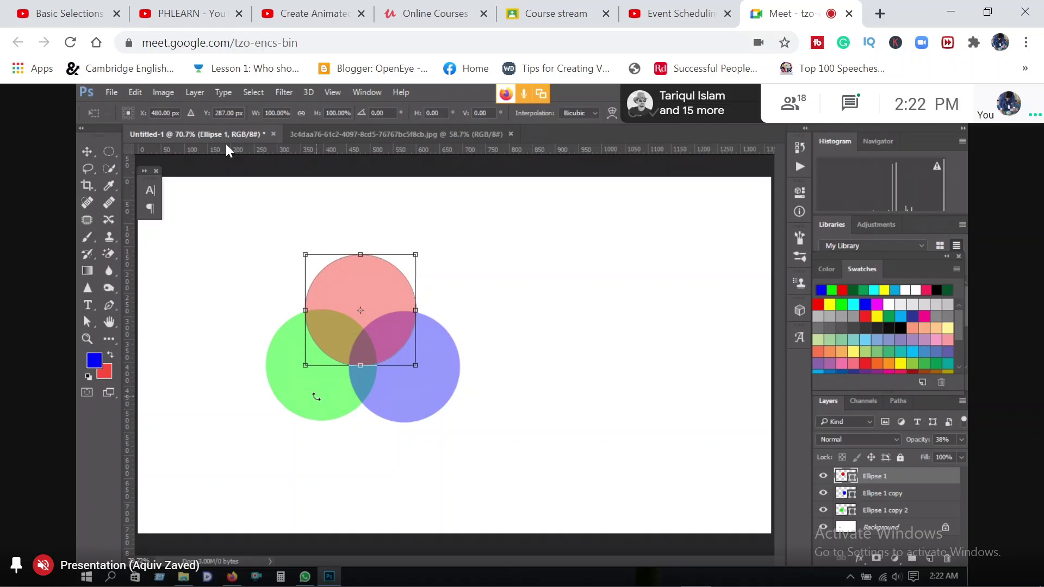
{"action": "key", "text": "Return"}
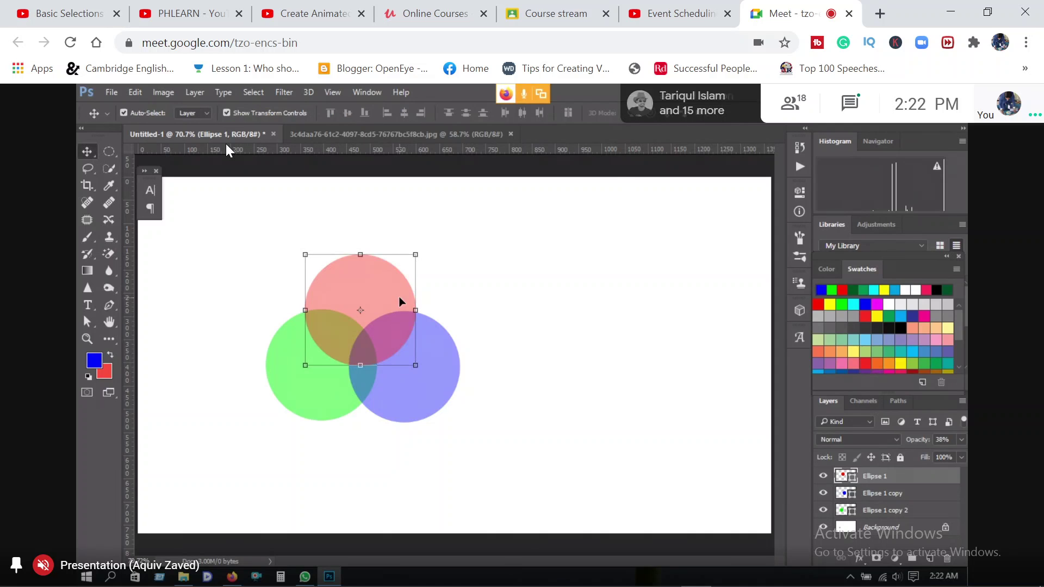
Move the green circle slightly right and the blue circle slightly up and left so that the three circles overlap more.
{"action": "left_click", "coordinate": [315, 388]}
{"action": "left_click_drag", "start_coordinate": [318, 386], "coordinate": [333, 391]}
{"action": "left_click", "coordinate": [459, 390]}
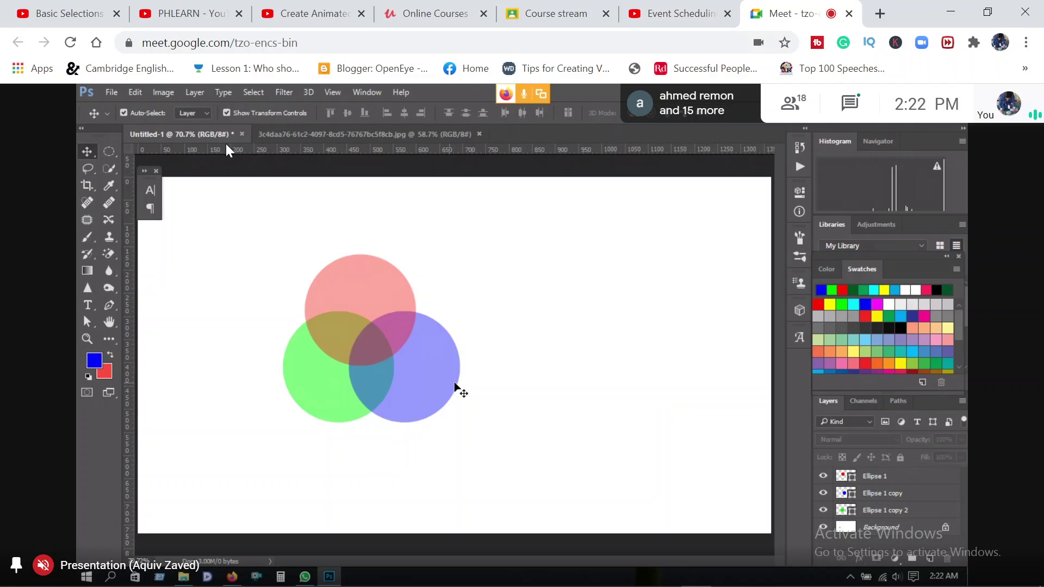
{"action": "left_click_drag", "start_coordinate": [439, 377], "coordinate": [435, 366]}
{"action": "left_click", "coordinate": [562, 382]}
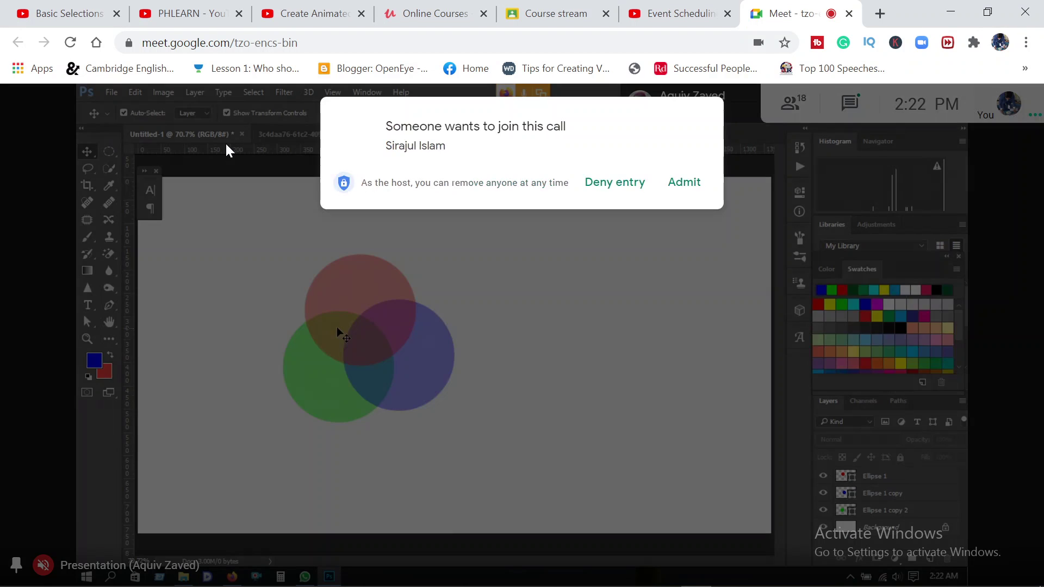
Move the green circle slightly up level with the blue one, shift the red circle slightly right, and deselect.
{"action": "left_click", "coordinate": [337, 328]}
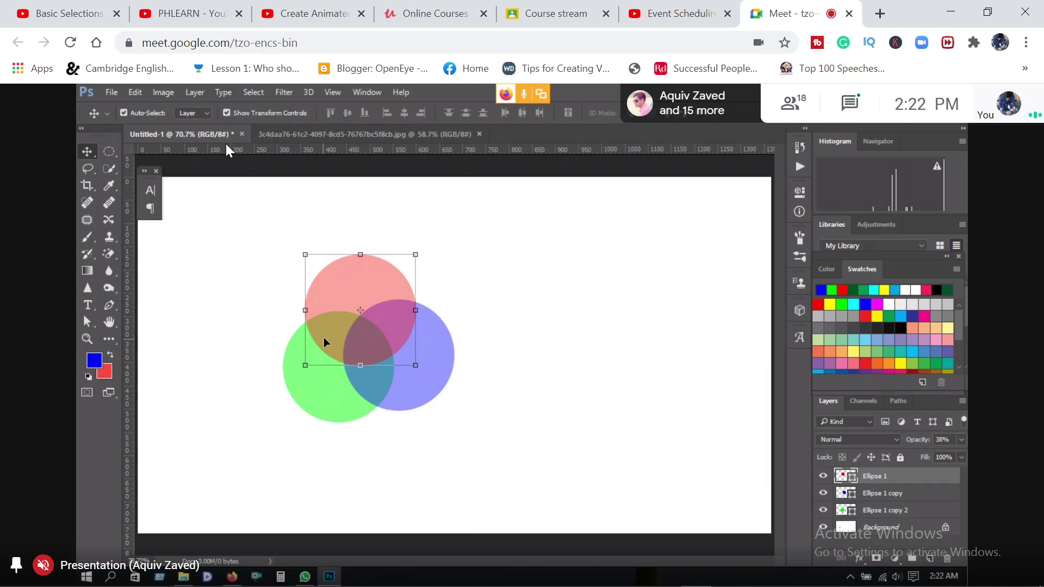
{"action": "left_click_drag", "start_coordinate": [304, 395], "coordinate": [303, 384]}
{"action": "left_click", "coordinate": [559, 376]}
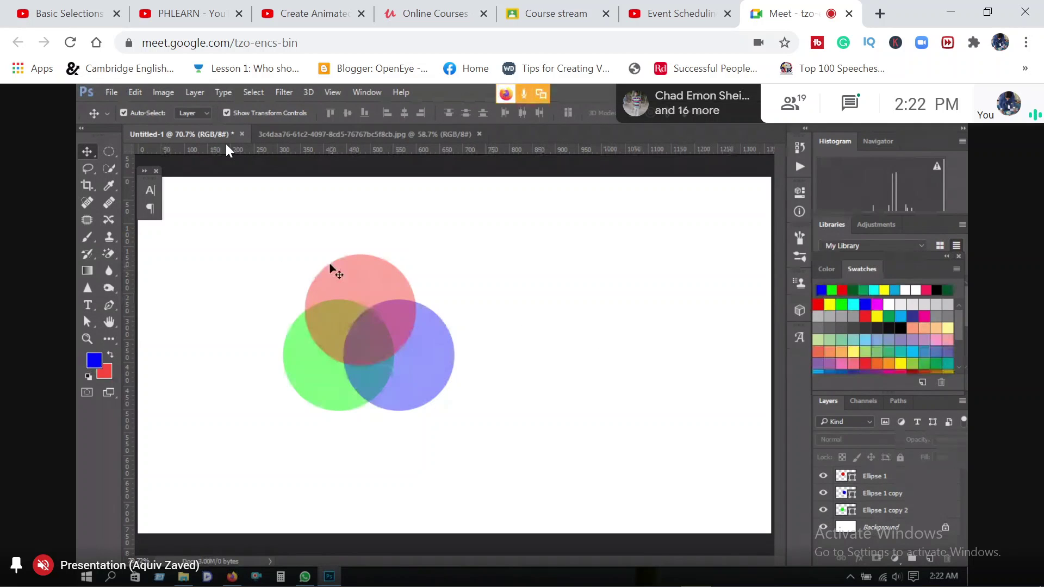
{"action": "left_click_drag", "start_coordinate": [363, 283], "coordinate": [374, 283]}
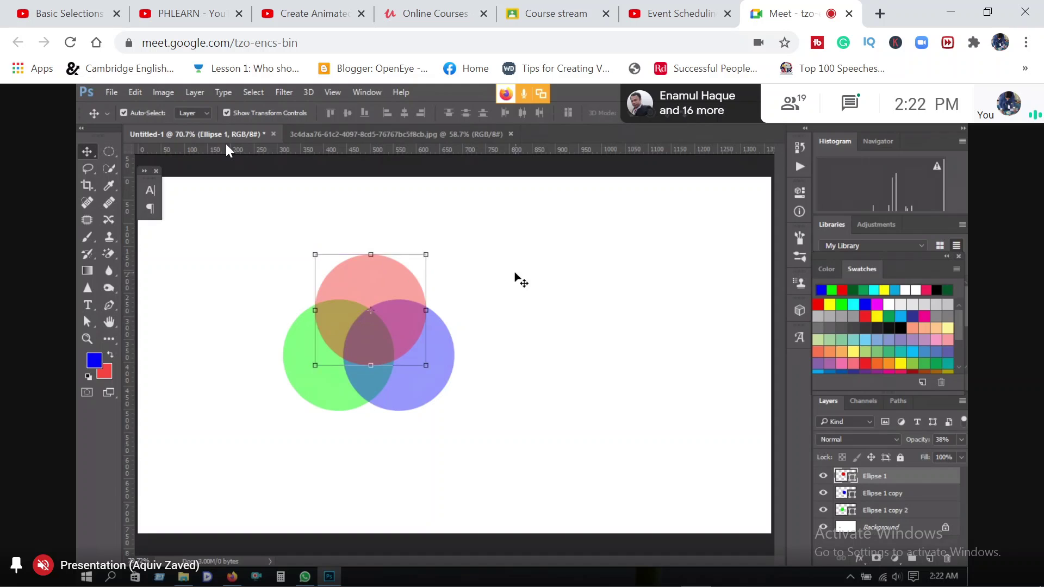
{"action": "left_click", "coordinate": [523, 280]}
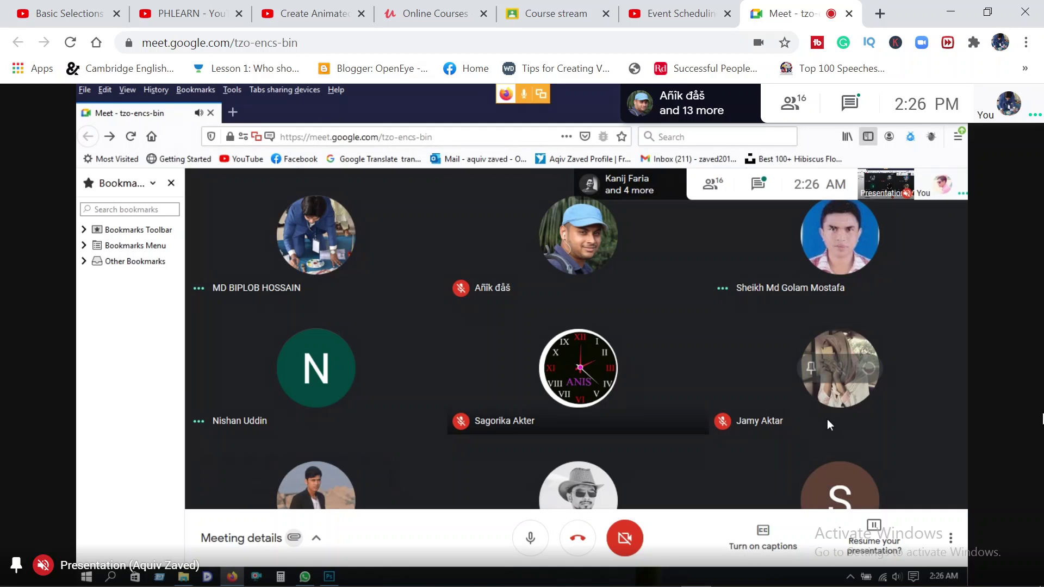
Stop the paused screen sharing in the Google Meet call, and start presenting the entire screen with the sharing notice hidden.
{"action": "left_click", "coordinate": [874, 525]}
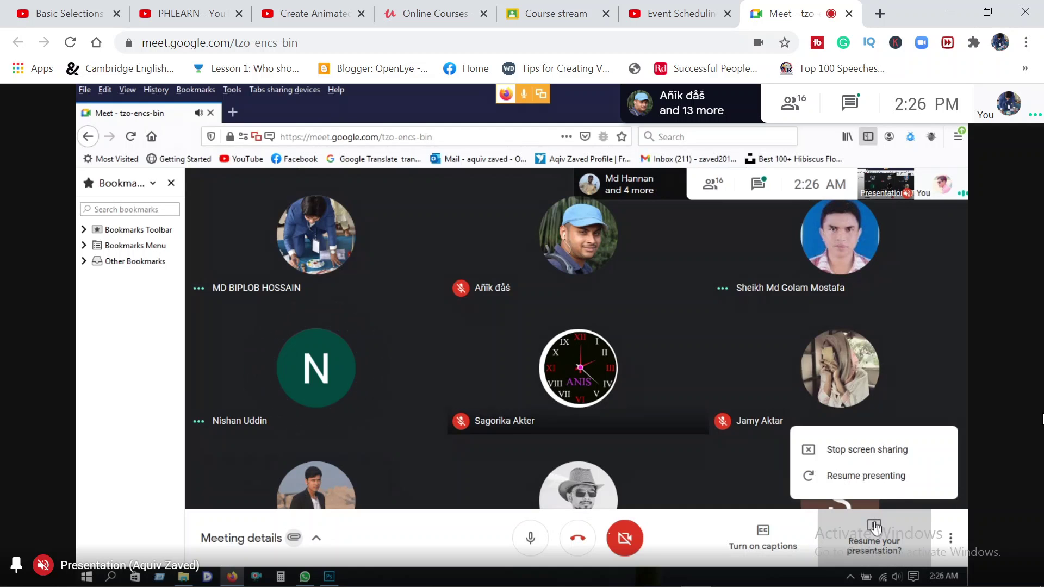
{"action": "left_click", "coordinate": [866, 451]}
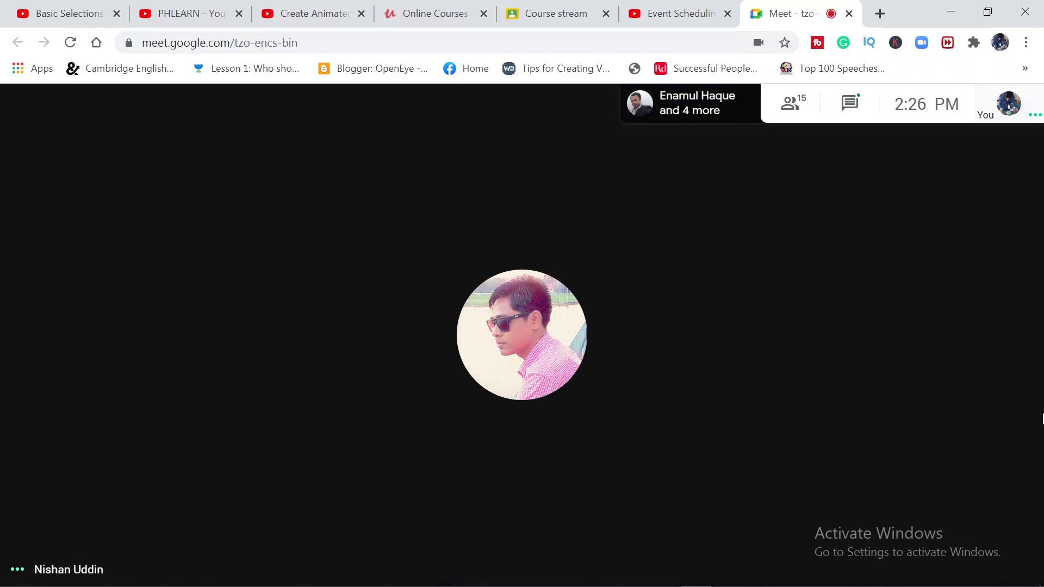
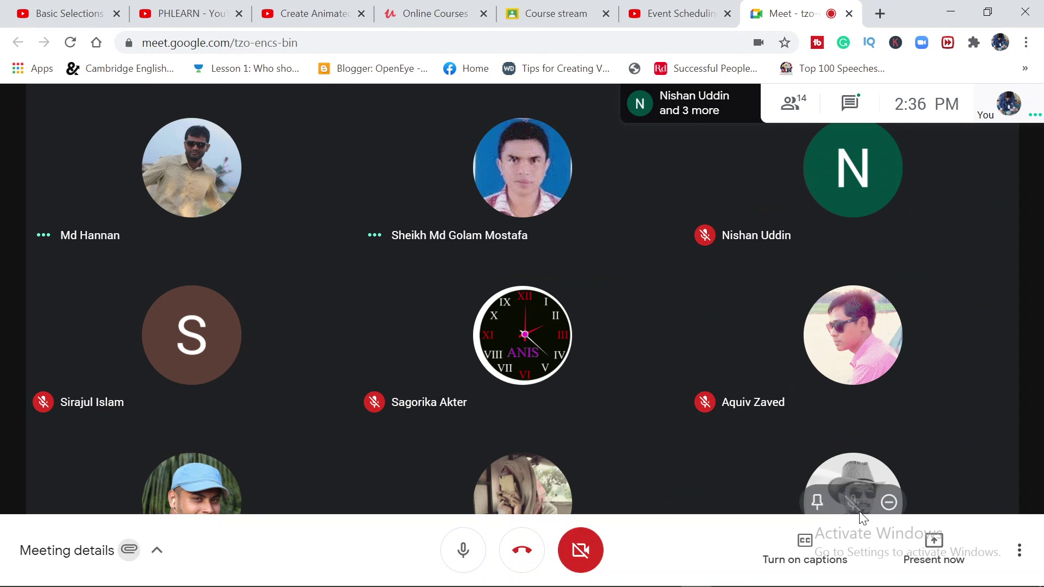
{"action": "left_click", "coordinate": [948, 555]}
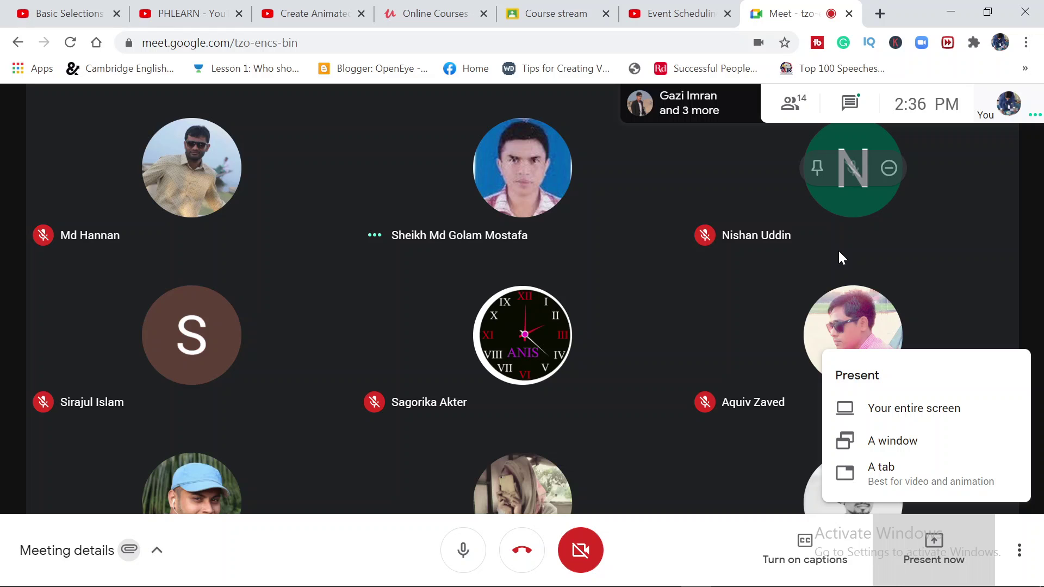
{"action": "left_click", "coordinate": [668, 242]}
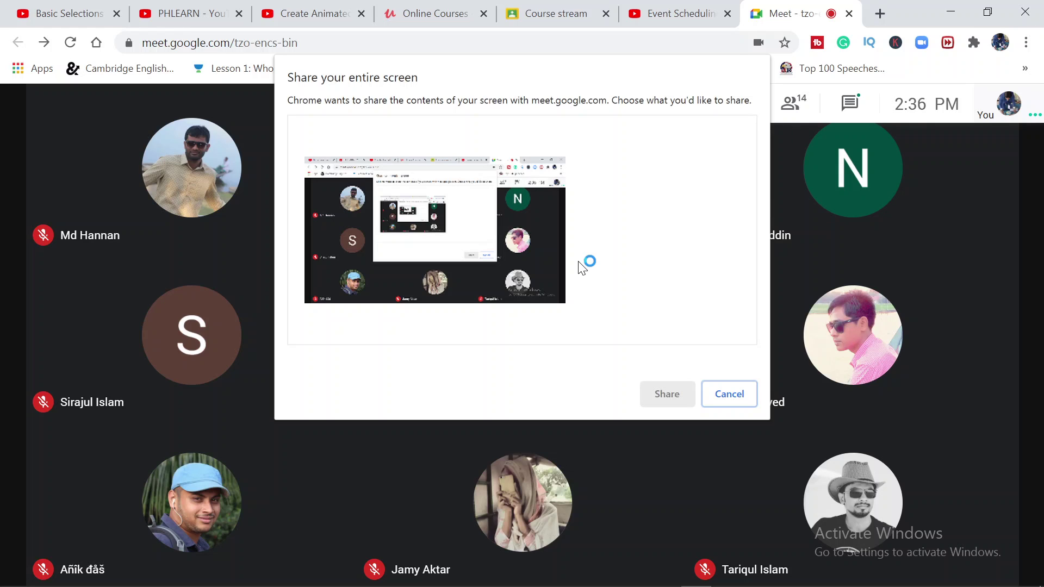
{"action": "left_click", "coordinate": [543, 261]}
{"action": "left_click", "coordinate": [667, 393]}
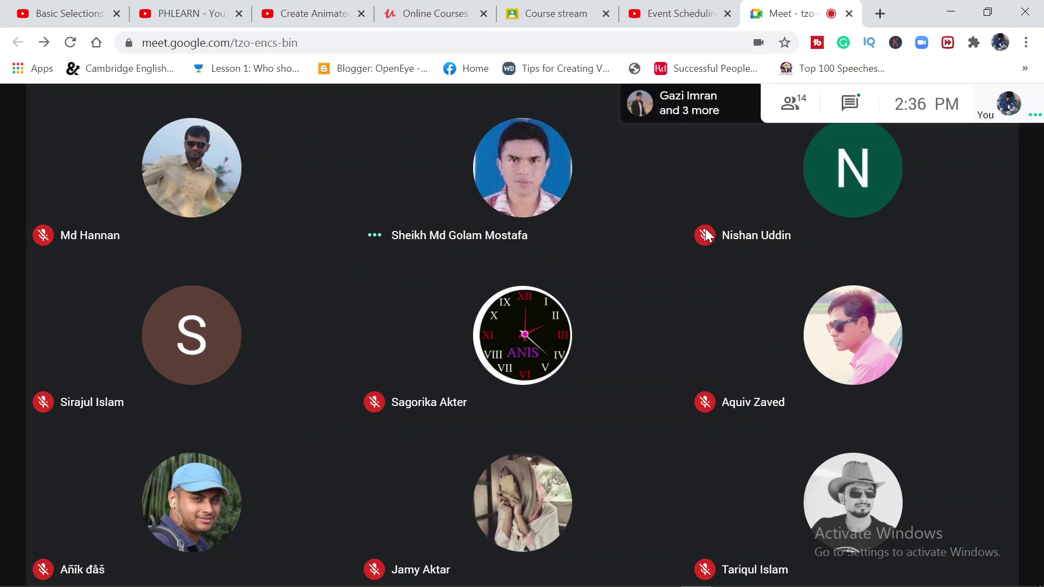
{"action": "mouse_move", "coordinate": [706, 235]}
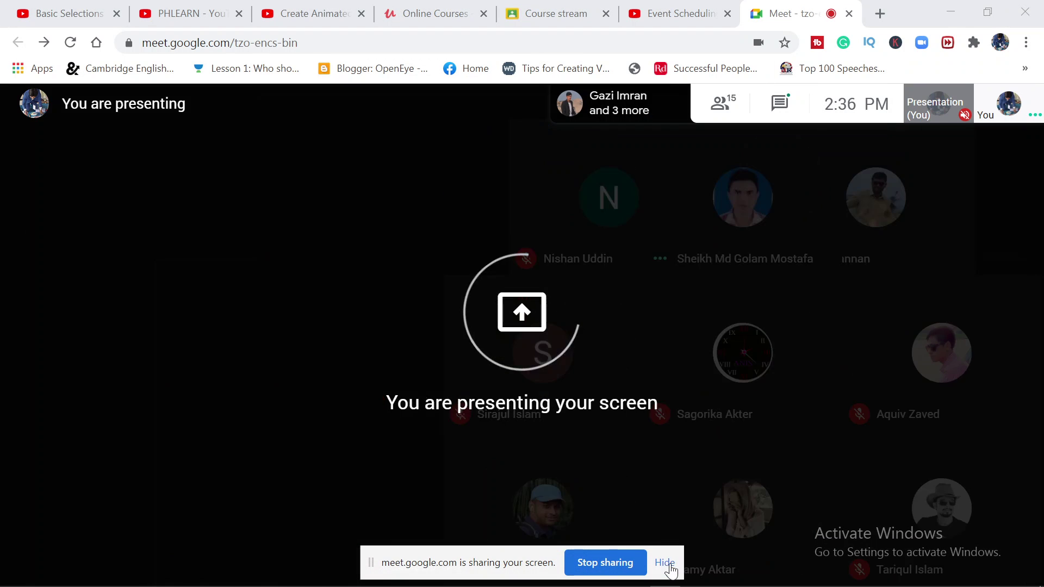
{"action": "left_click", "coordinate": [669, 568]}
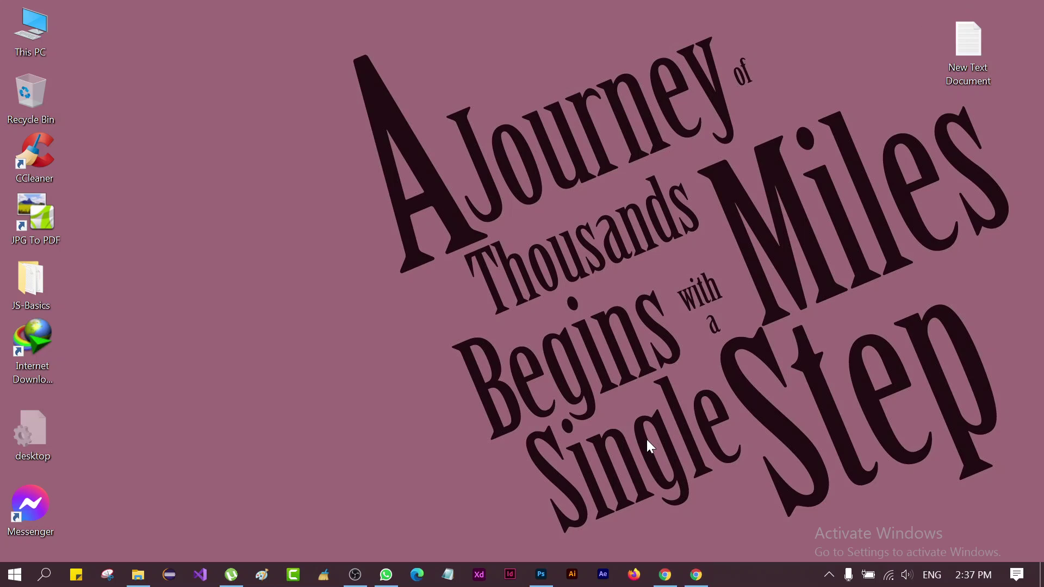
Switch to Photoshop, and in the dom-hill photo show and select the Background layer with Layer 1 hidden.
{"action": "mouse_move", "coordinate": [545, 574]}
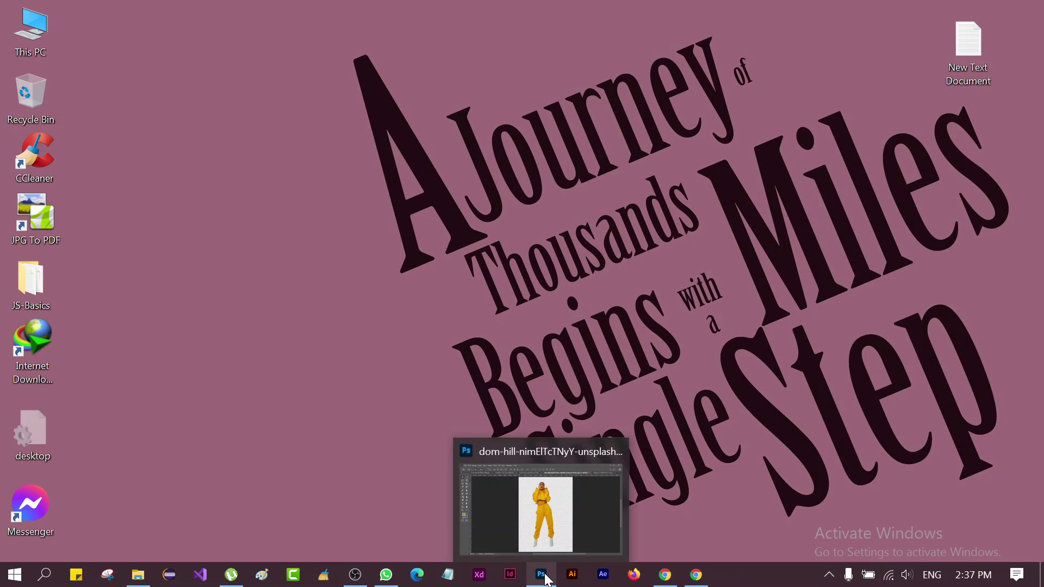
{"action": "left_click", "coordinate": [545, 574]}
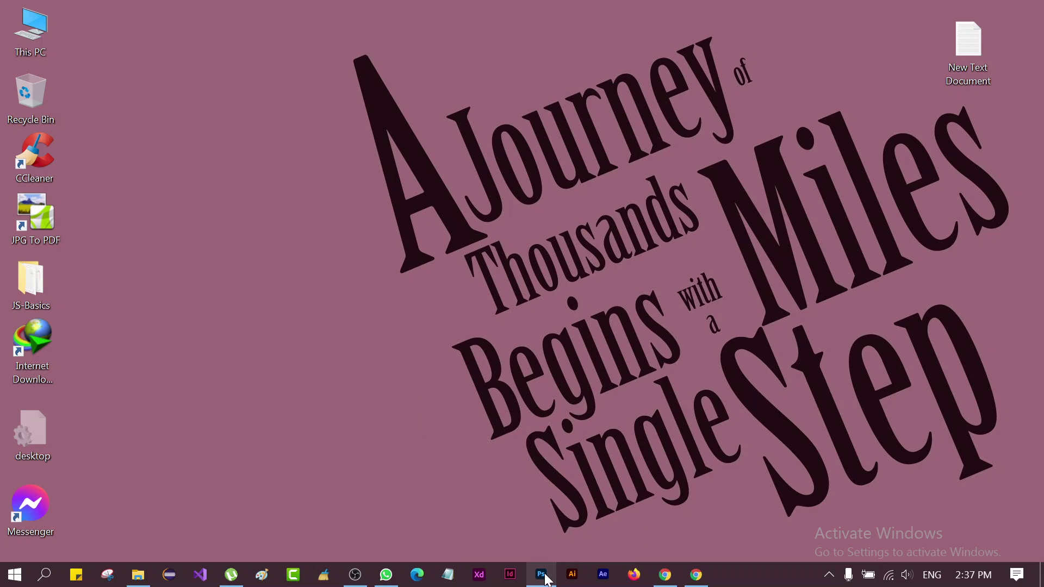
{"action": "left_click", "coordinate": [546, 574]}
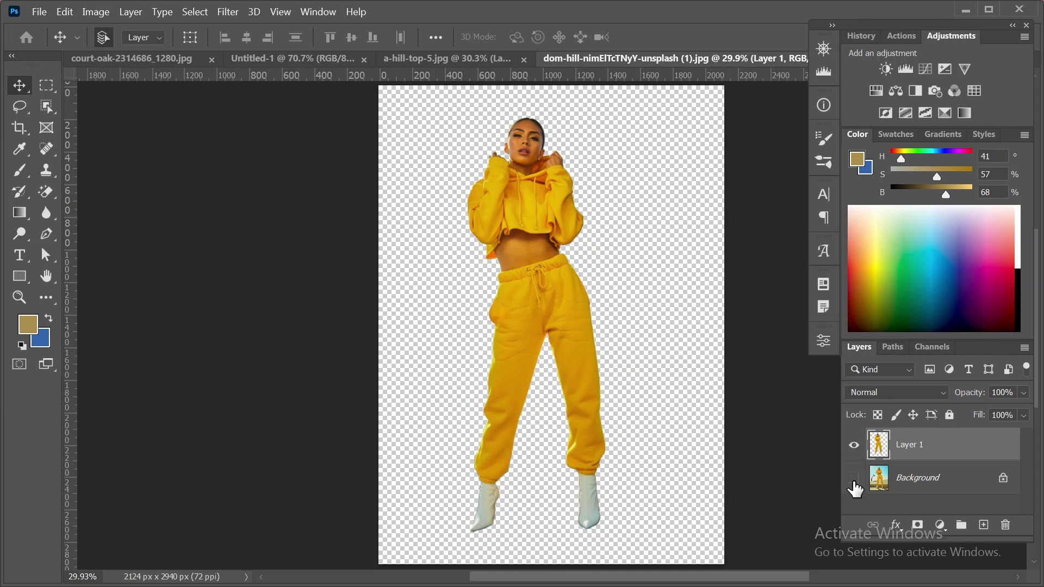
{"action": "left_click", "coordinate": [854, 480]}
{"action": "left_click", "coordinate": [854, 483]}
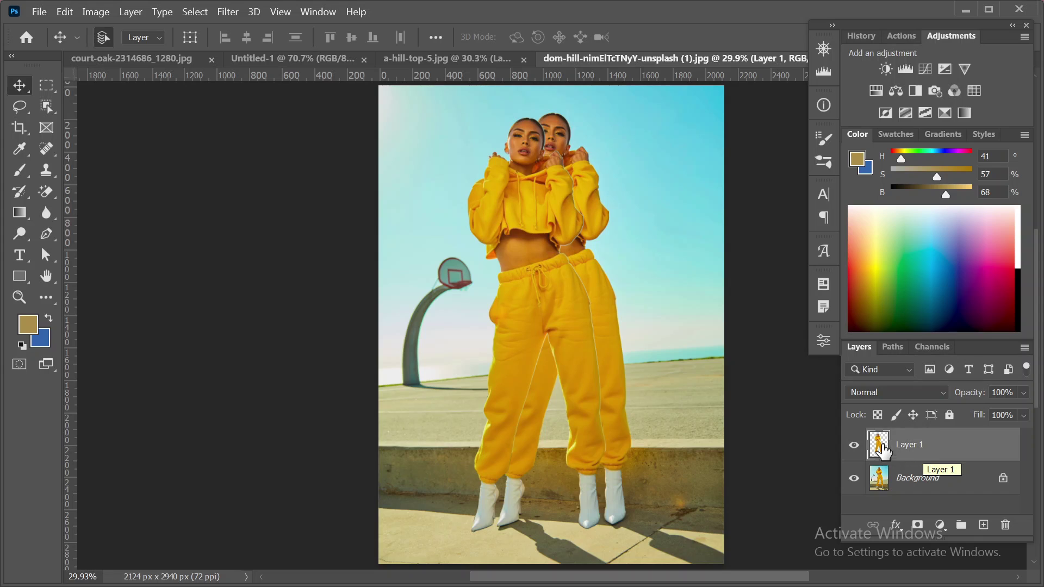
{"action": "left_click", "coordinate": [852, 445]}
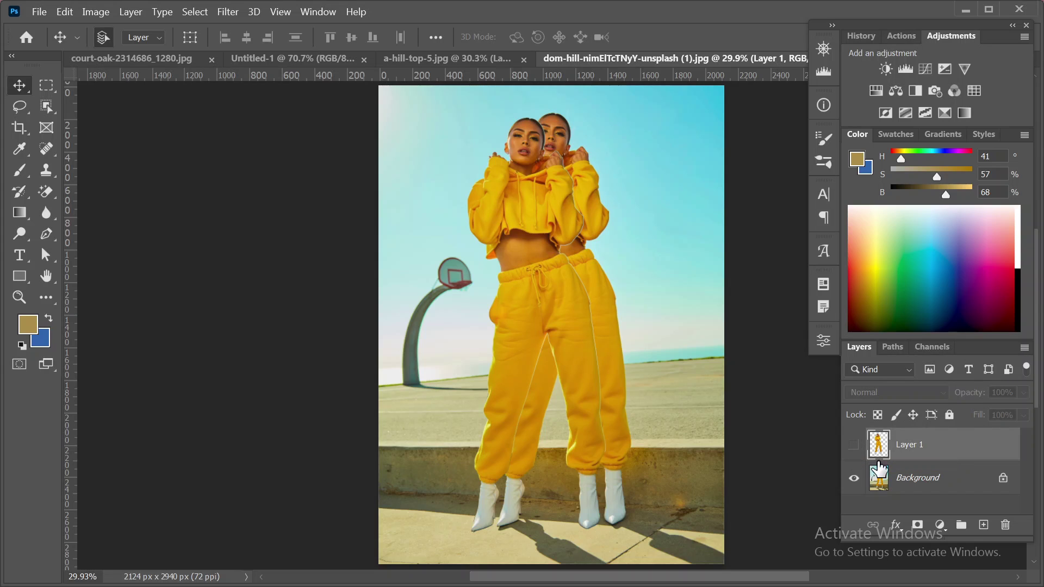
{"action": "left_click", "coordinate": [918, 481]}
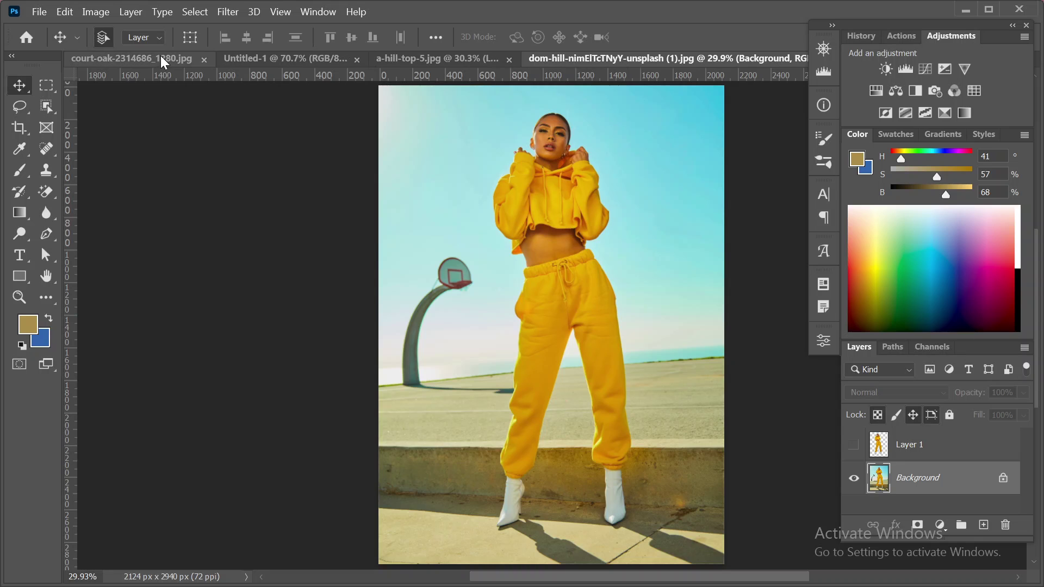
Bring up Untitled-1, place it ahead of court-oak-2314686_1280.jpg in the document order, and shift the panel dock slightly down and right.
{"action": "key", "text": "ctrl+Tab"}
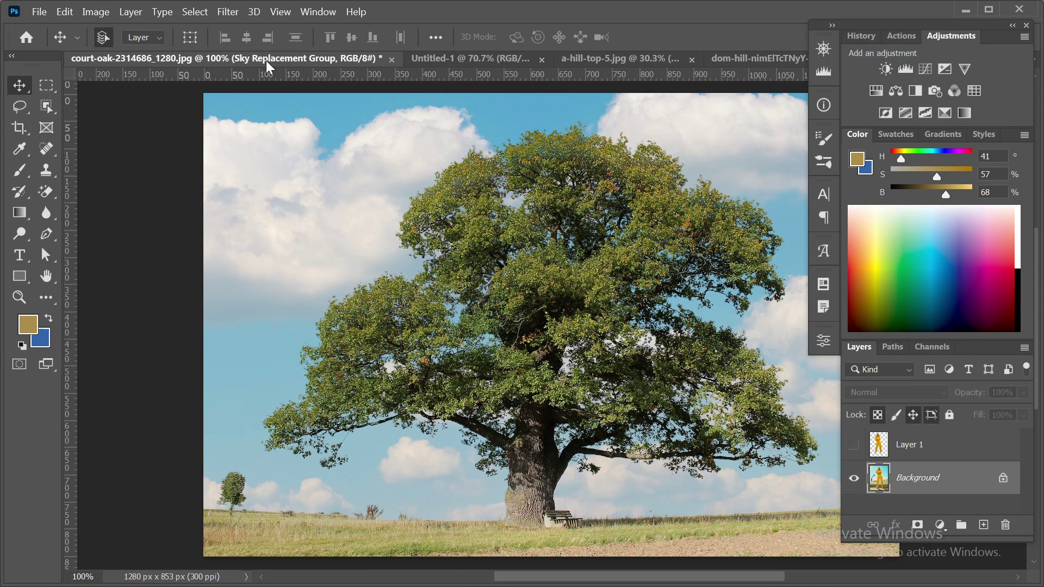
{"action": "left_click", "coordinate": [464, 56]}
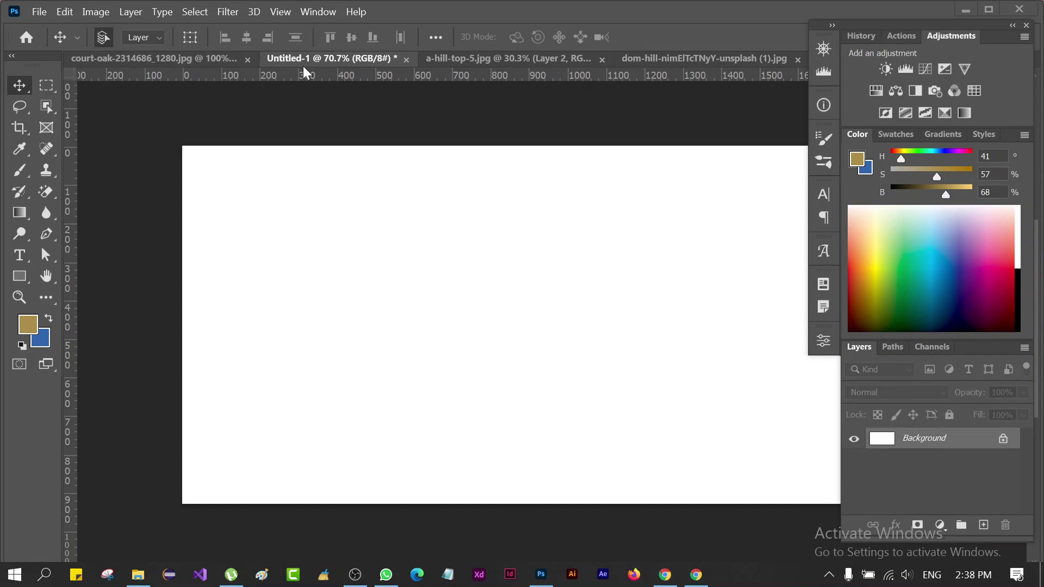
{"action": "left_click_drag", "start_coordinate": [299, 64], "coordinate": [142, 55]}
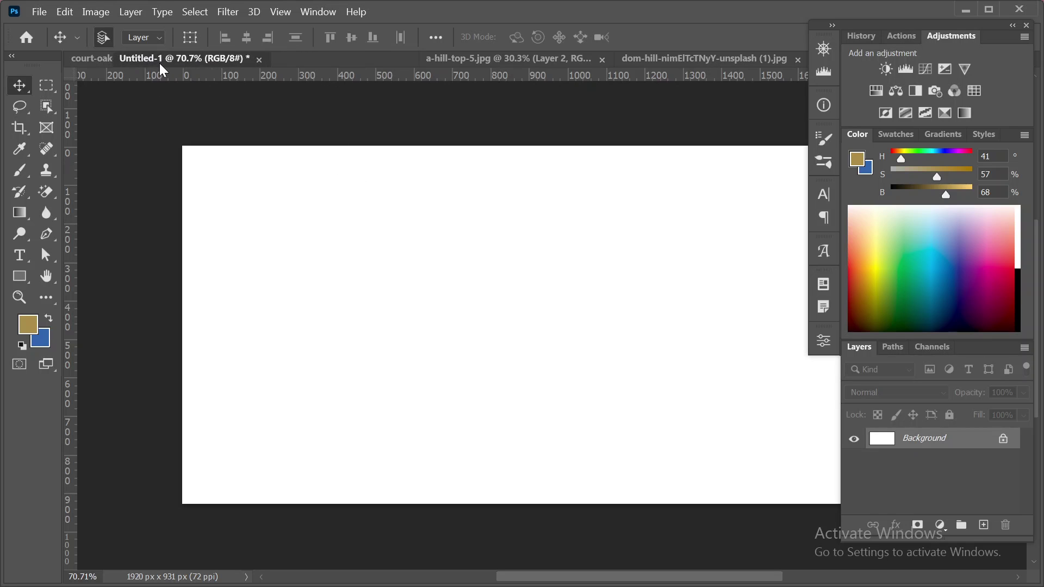
{"action": "left_click_drag", "start_coordinate": [156, 64], "coordinate": [111, 64]}
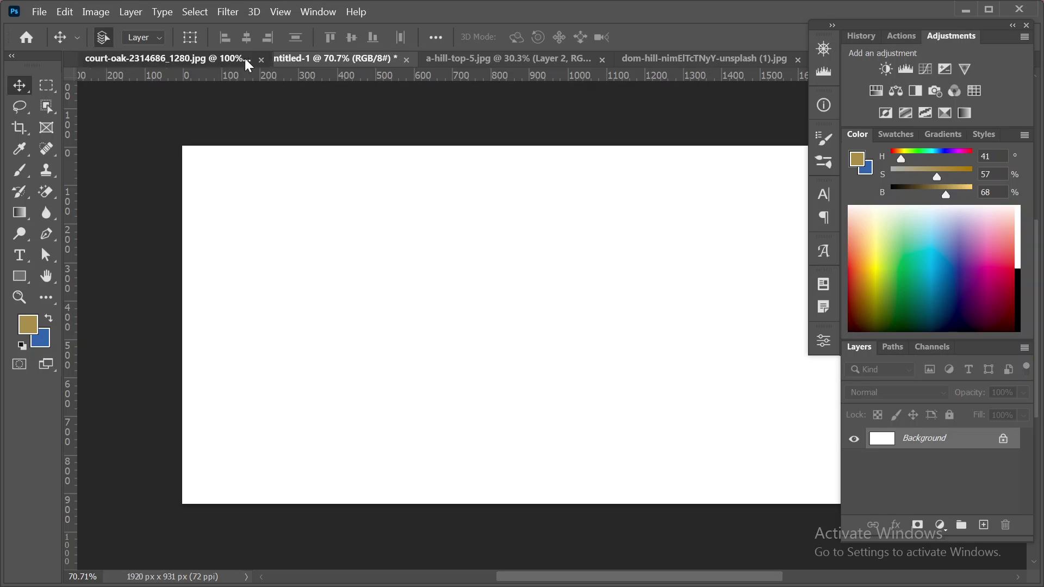
{"action": "left_click_drag", "start_coordinate": [245, 58], "coordinate": [384, 58]}
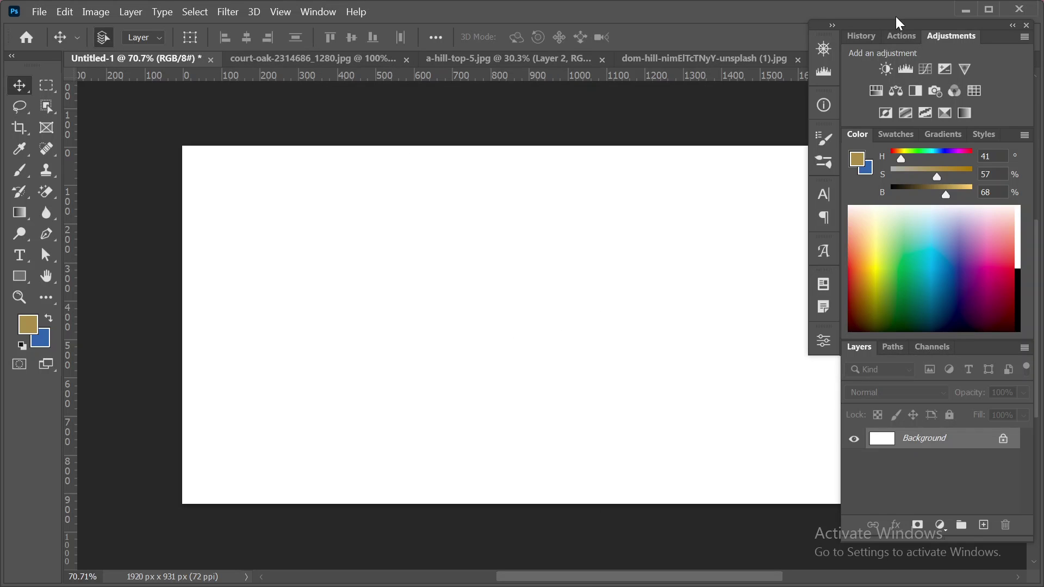
{"action": "left_click_drag", "start_coordinate": [898, 21], "coordinate": [915, 56]}
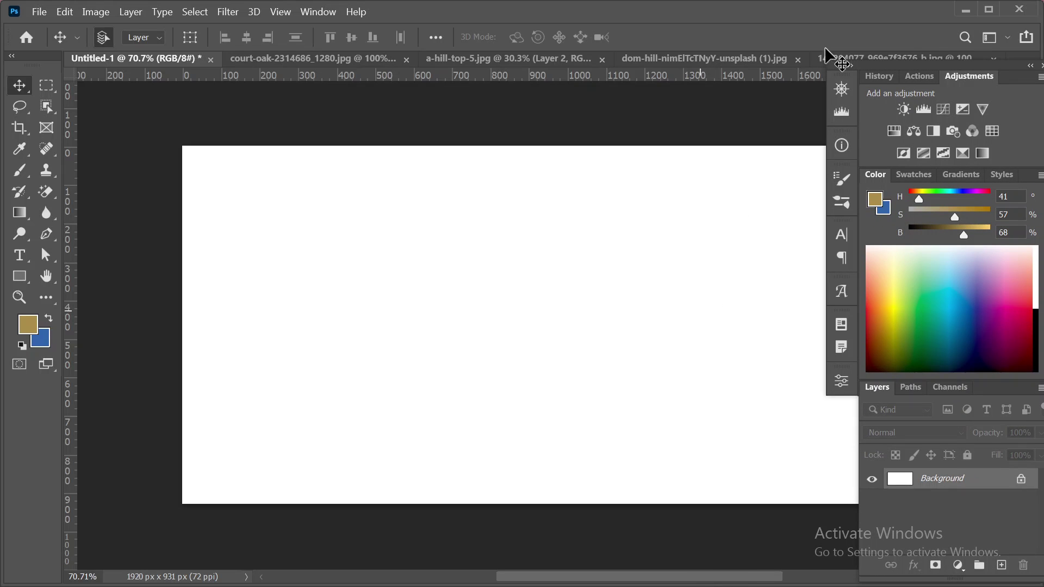
Check the ongoing presentation and participants in the Google Meet call, and return to Untitled-1 in Photoshop.
{"action": "left_click", "coordinate": [966, 12]}
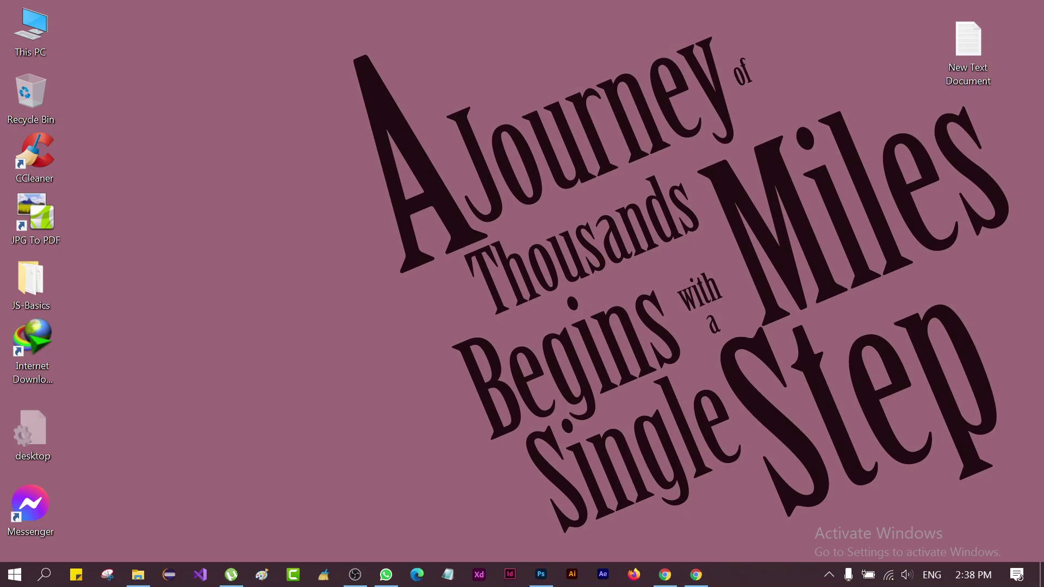
{"action": "left_click", "coordinate": [706, 578]}
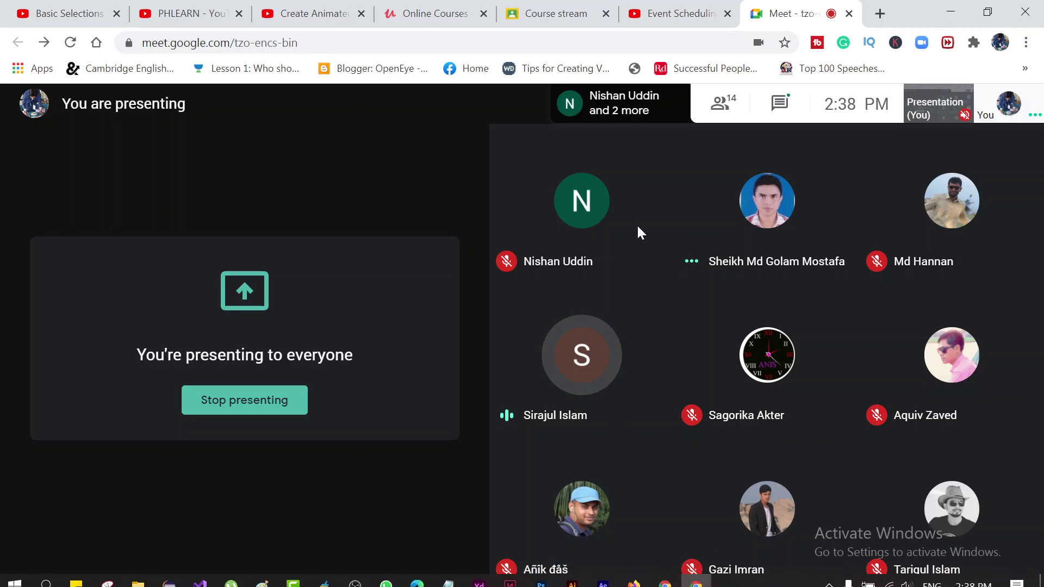
{"action": "mouse_move", "coordinate": [638, 227]}
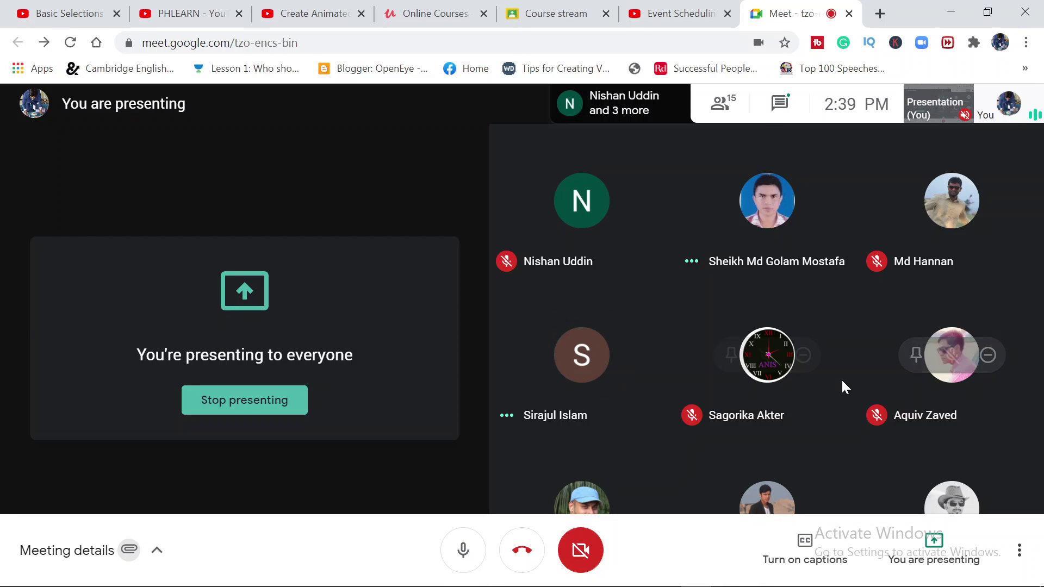
{"action": "left_click", "coordinate": [958, 9]}
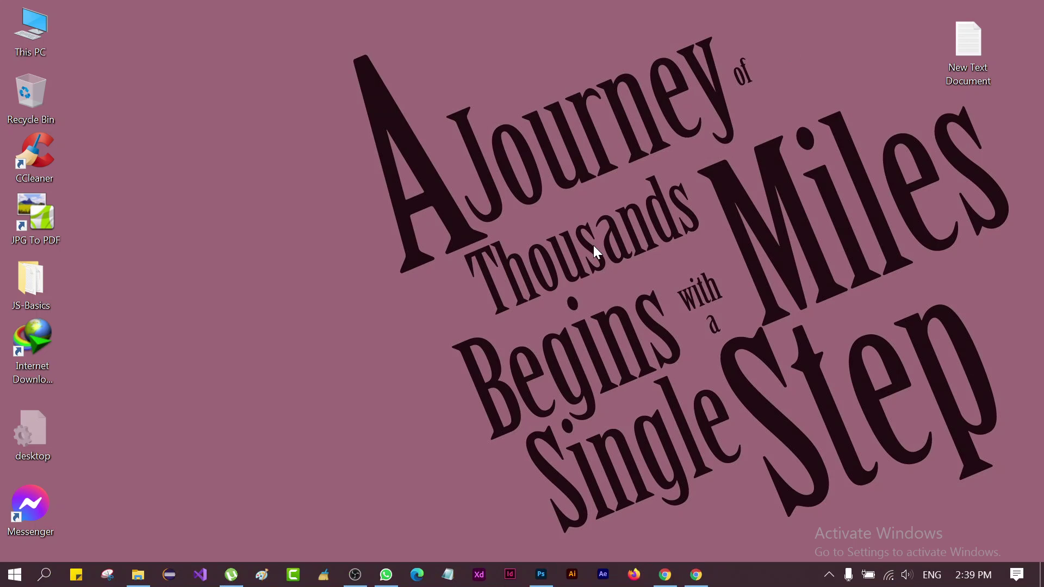
{"action": "left_click", "coordinate": [706, 574]}
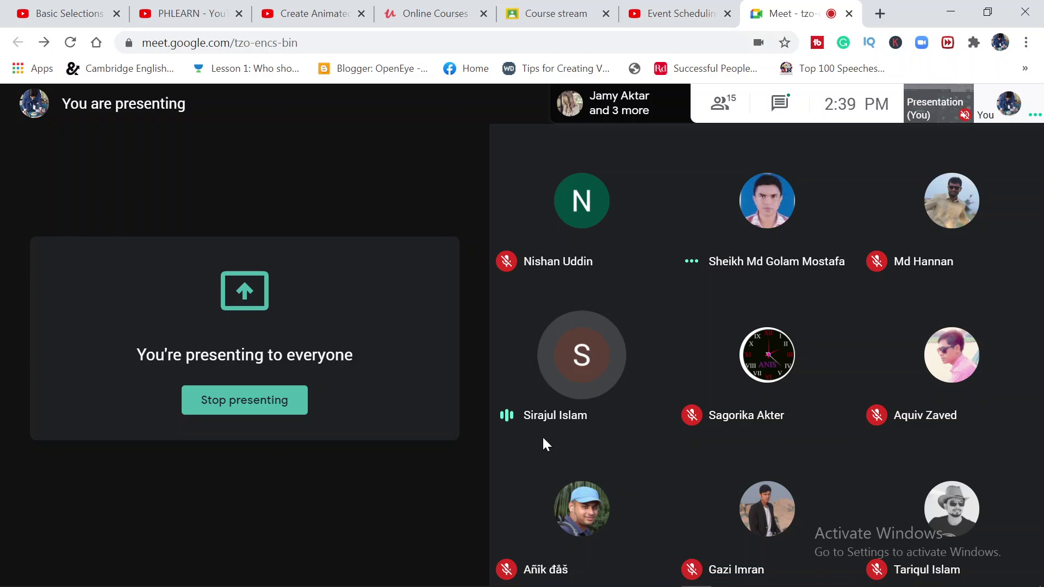
{"action": "mouse_move", "coordinate": [543, 443]}
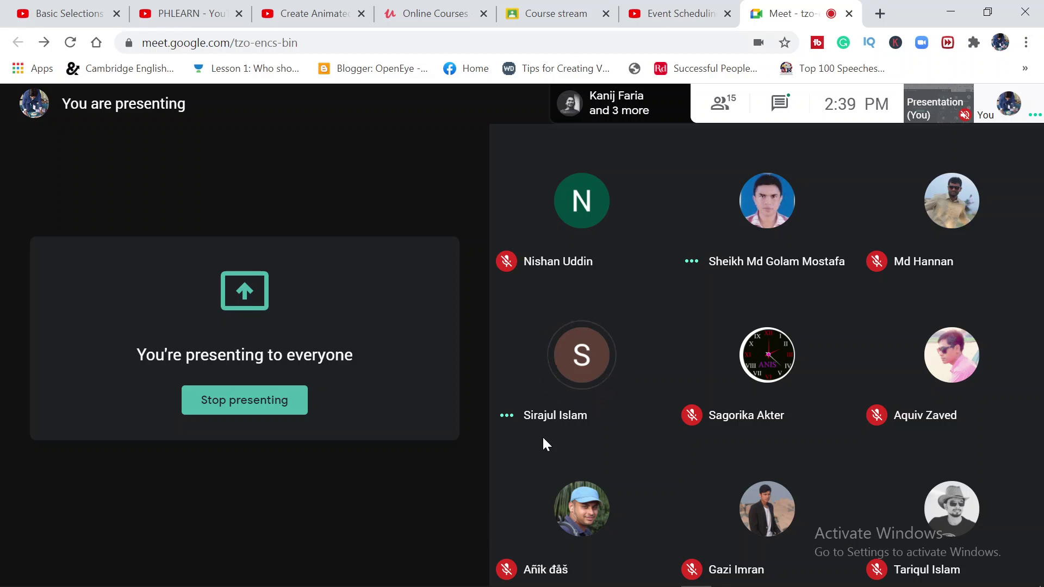
{"action": "left_click", "coordinate": [951, 11]}
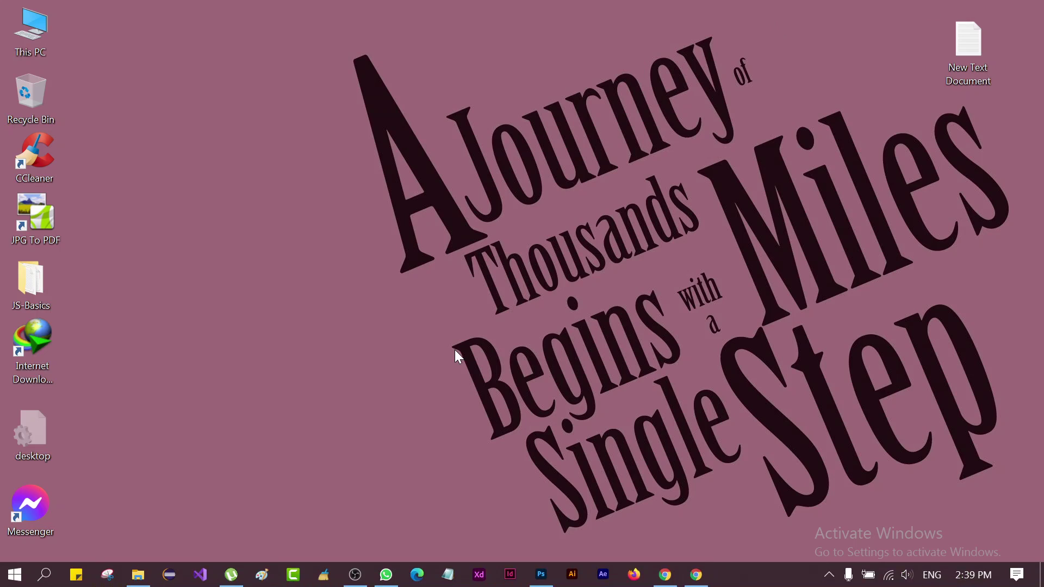
{"action": "left_click", "coordinate": [543, 574]}
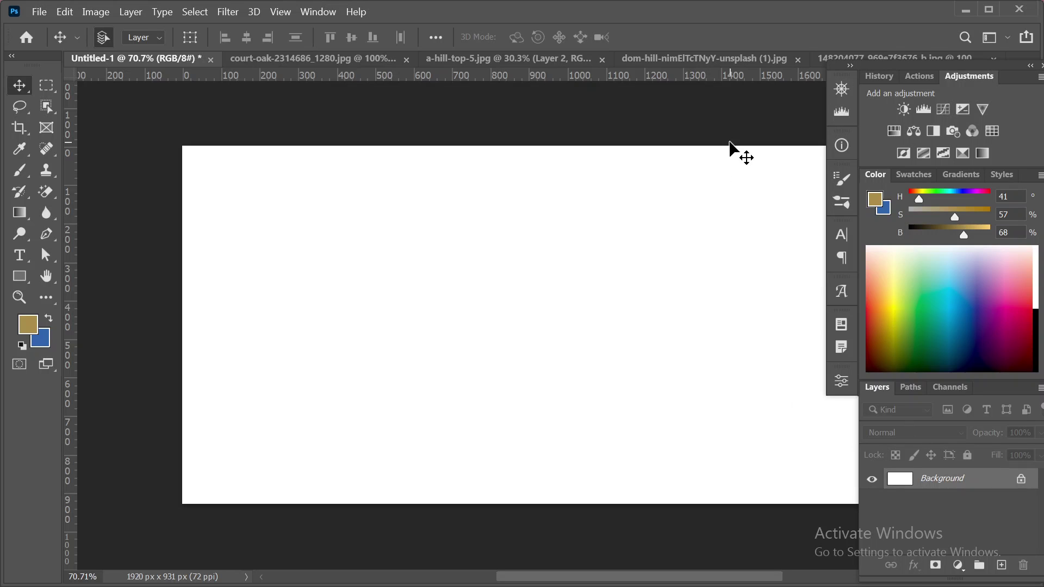
Undock the Layers panel, put Paths after Channels, and dock Layers again between Channels and Paths.
{"action": "left_click_drag", "start_coordinate": [877, 388], "coordinate": [502, 318]}
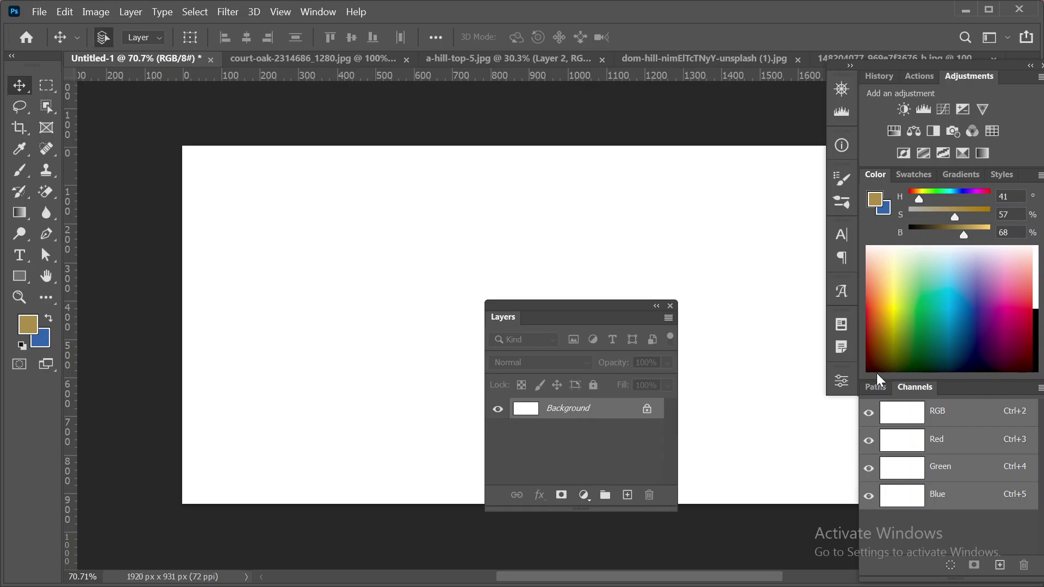
{"action": "left_click_drag", "start_coordinate": [875, 387], "coordinate": [923, 389]}
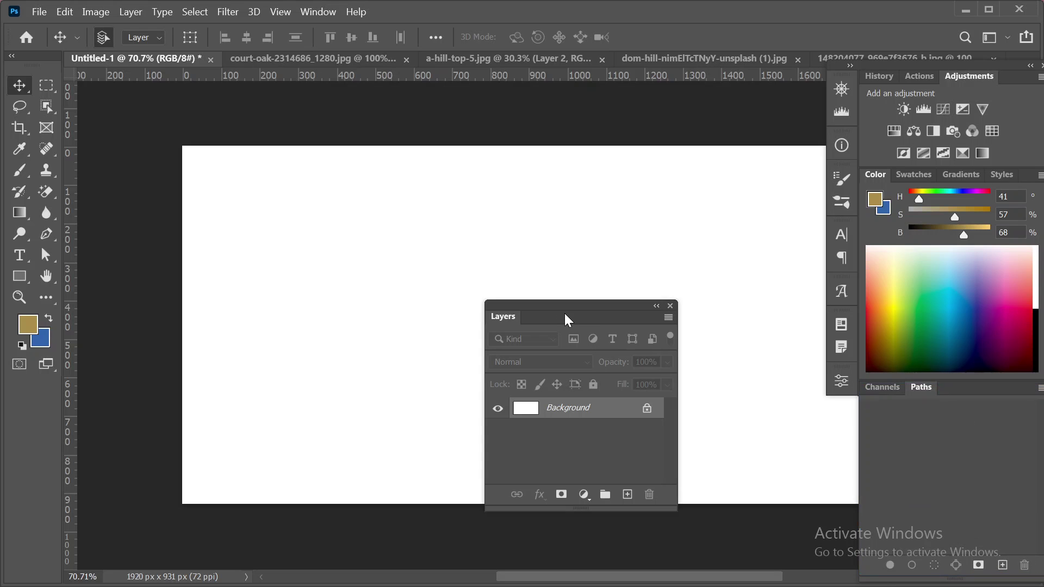
{"action": "left_click_drag", "start_coordinate": [566, 318], "coordinate": [889, 383]}
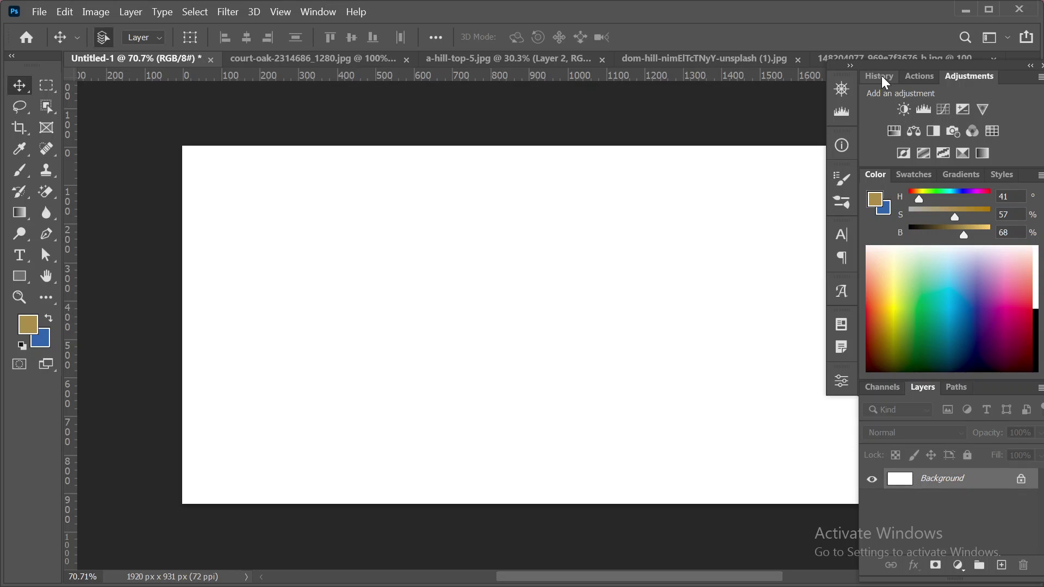
Undock the History panel and close it, reopen it, and dock it in its own group above Actions and Adjustments.
{"action": "left_click_drag", "start_coordinate": [880, 76], "coordinate": [509, 165]}
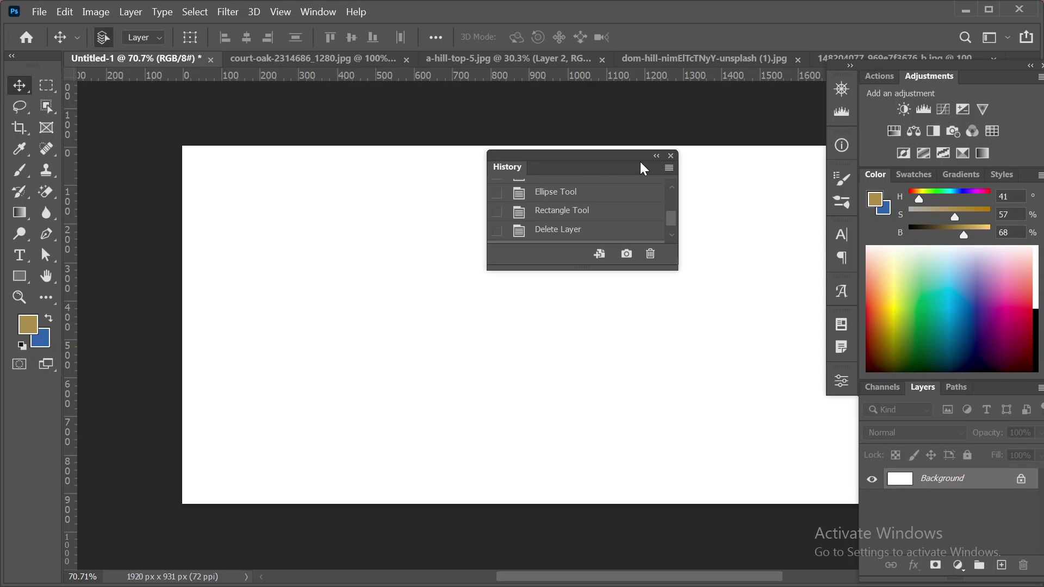
{"action": "left_click", "coordinate": [672, 156]}
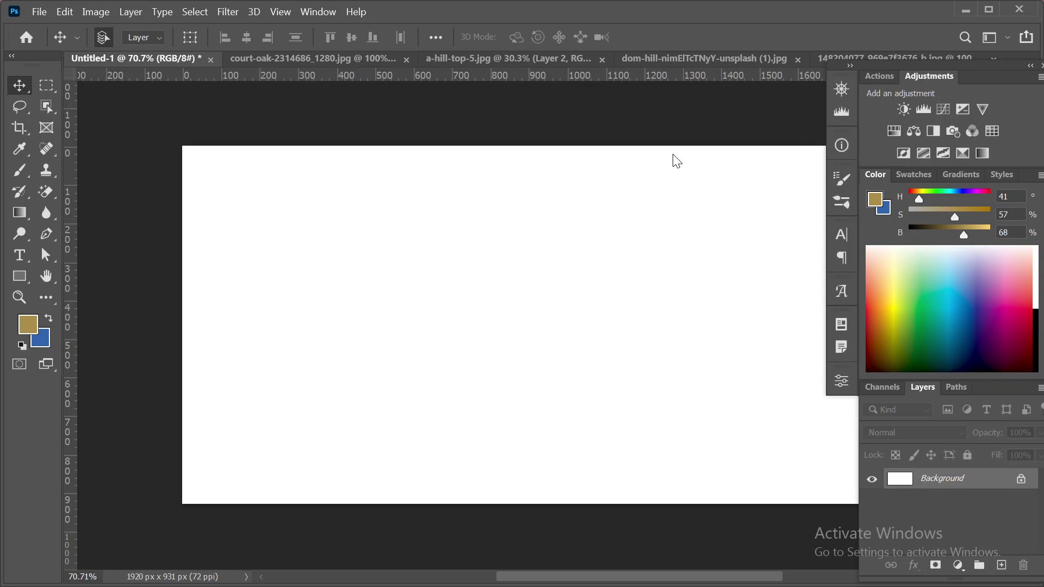
{"action": "left_click", "coordinate": [312, 12]}
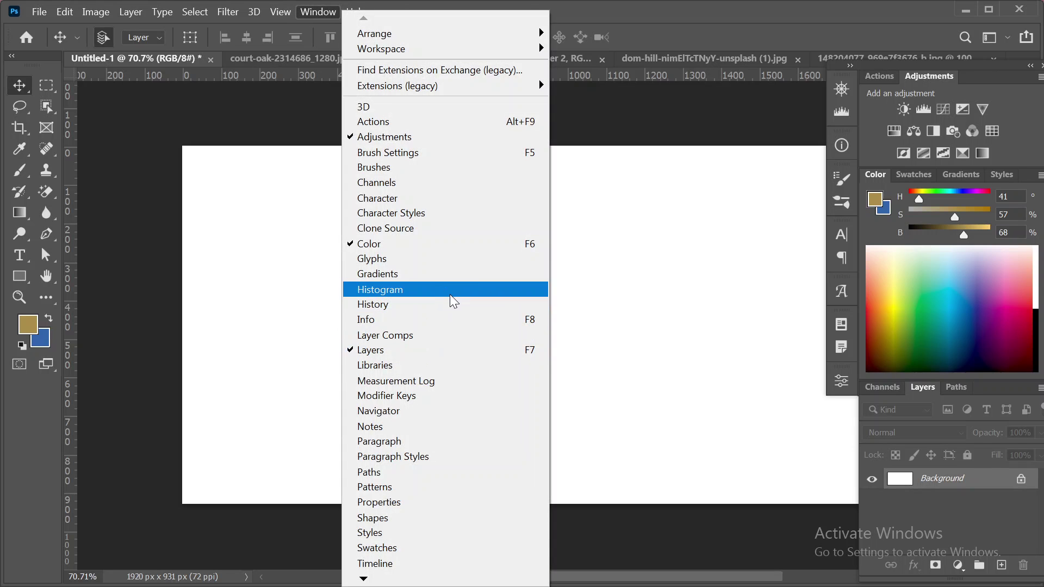
{"action": "left_click", "coordinate": [454, 305]}
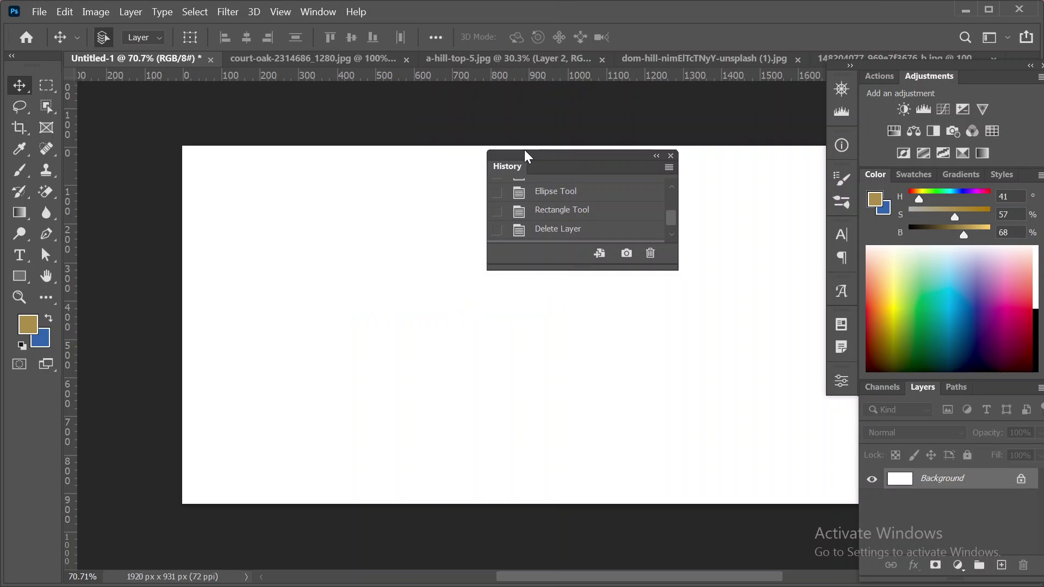
{"action": "left_click_drag", "start_coordinate": [524, 153], "coordinate": [985, 66]}
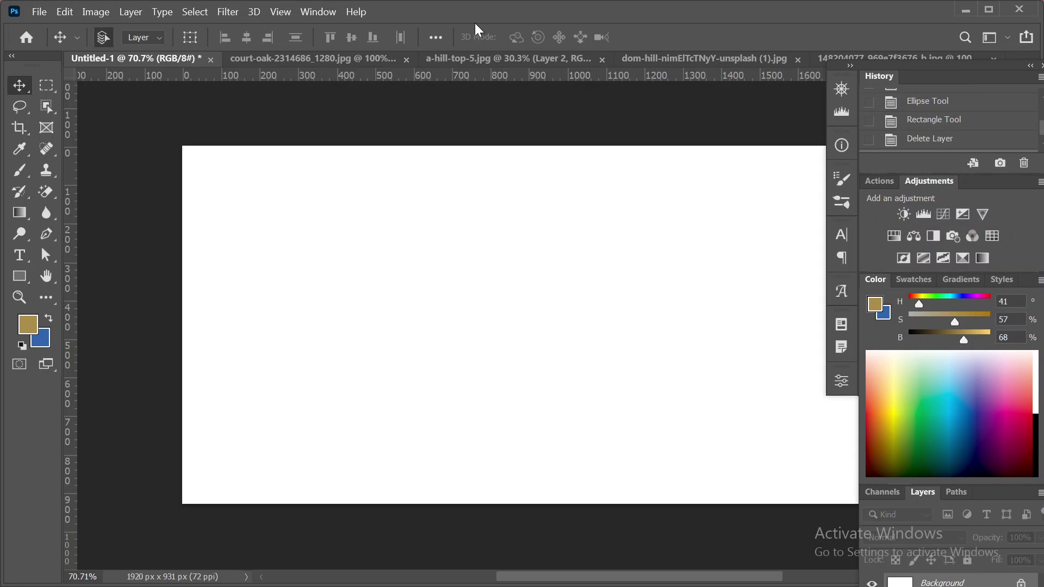
Look through the document arrangement and workspace choices, and switch from GD Batch to the custom workspace listed above it.
{"action": "left_click", "coordinate": [333, 12]}
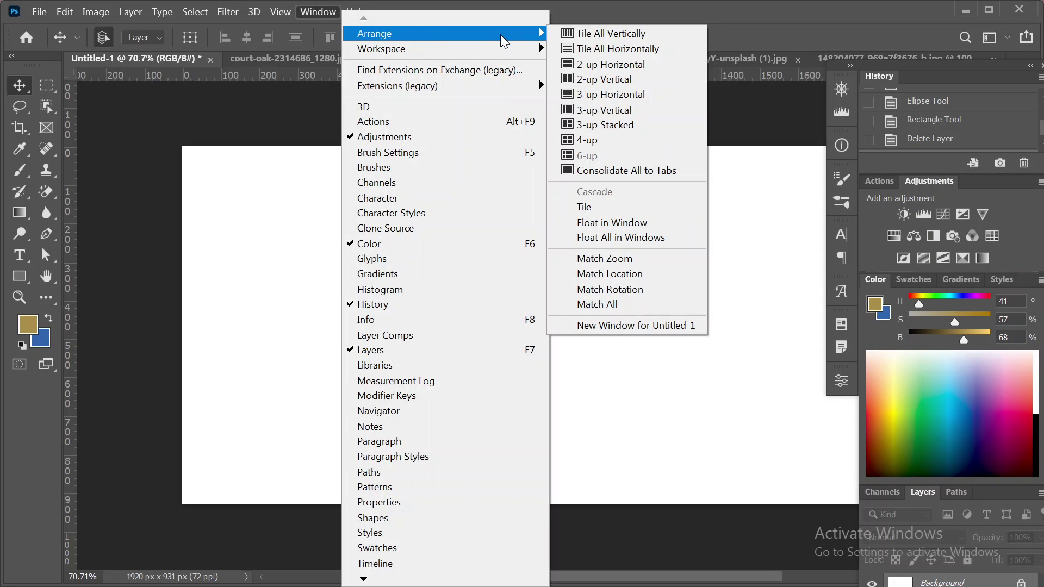
{"action": "mouse_move", "coordinate": [536, 54]}
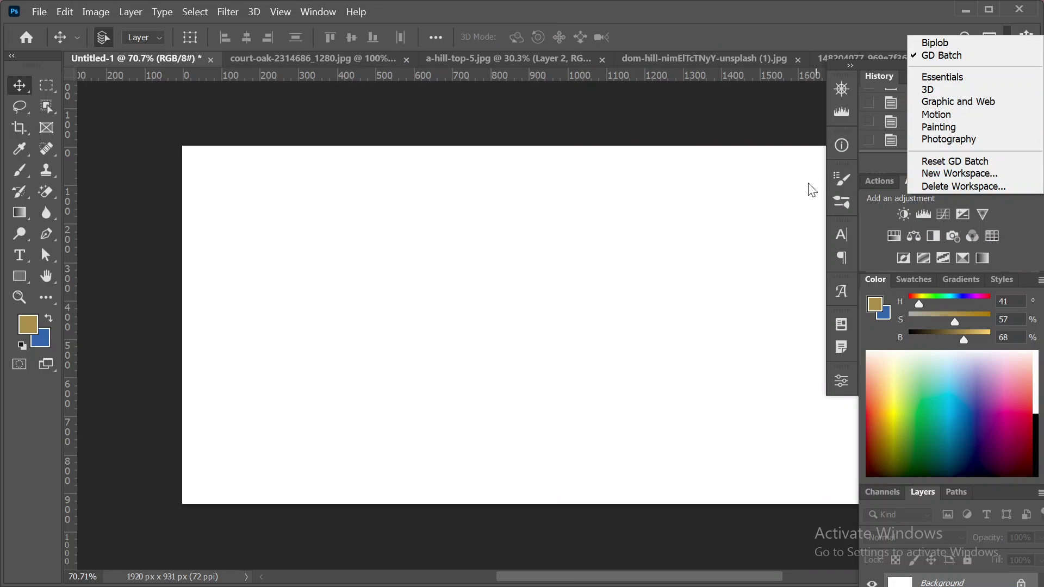
{"action": "left_click", "coordinate": [652, 148]}
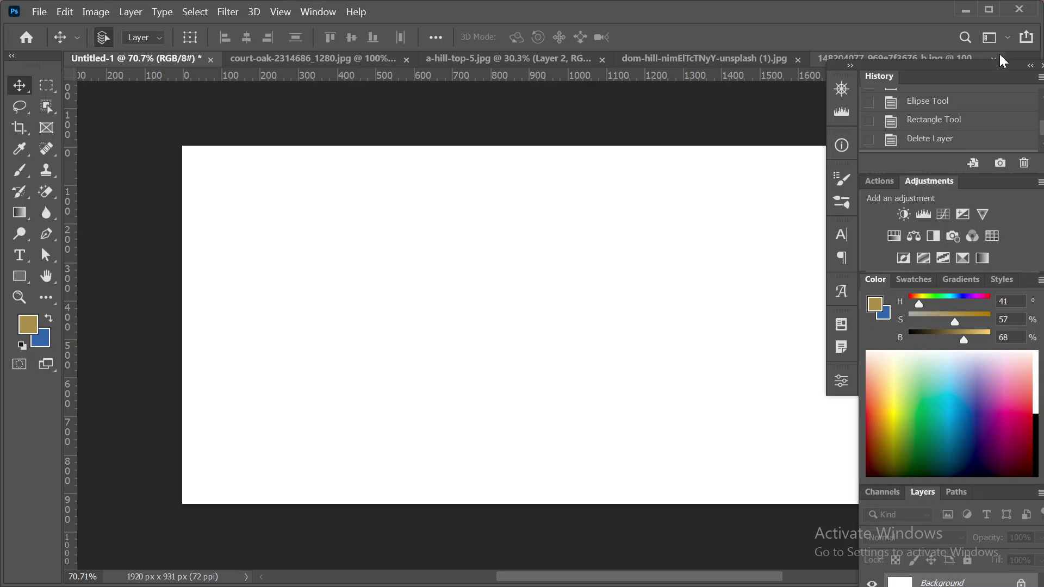
{"action": "left_click", "coordinate": [1008, 36]}
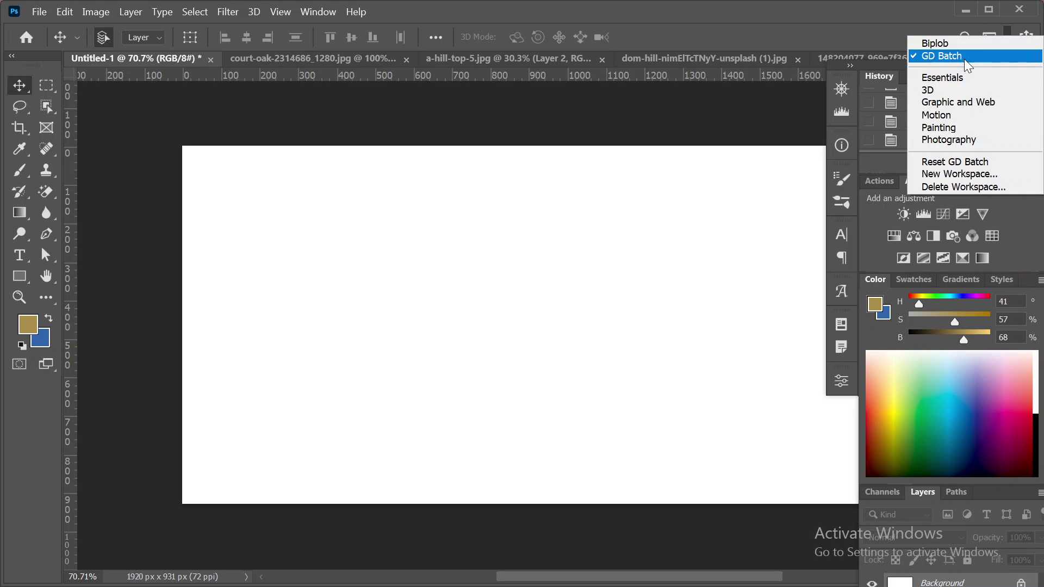
{"action": "left_click", "coordinate": [941, 45]}
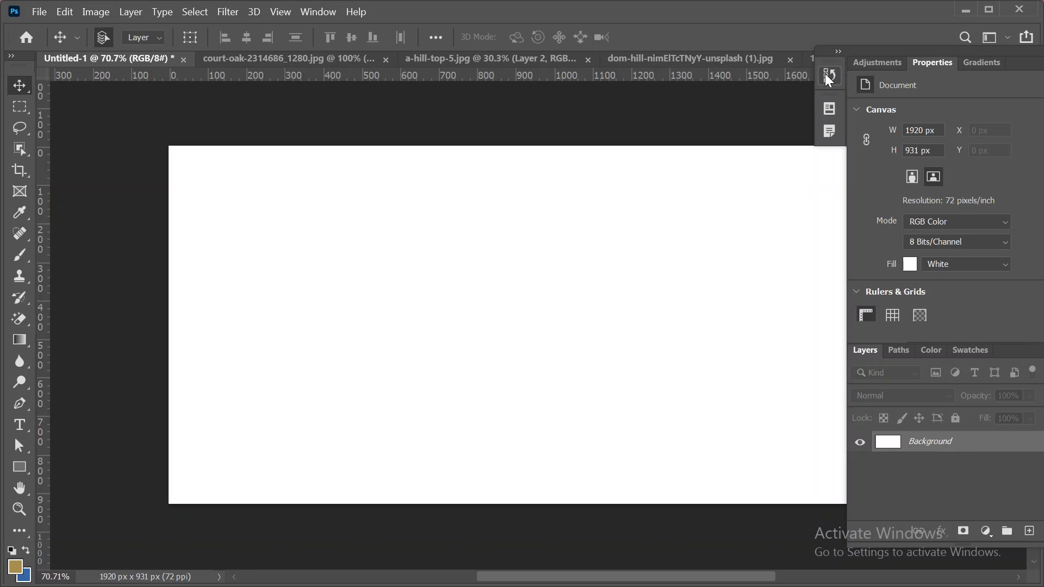
Add the Actions panel to the iconic panel strip, expand it to view its actions, and collapse it again.
{"action": "left_click", "coordinate": [318, 12]}
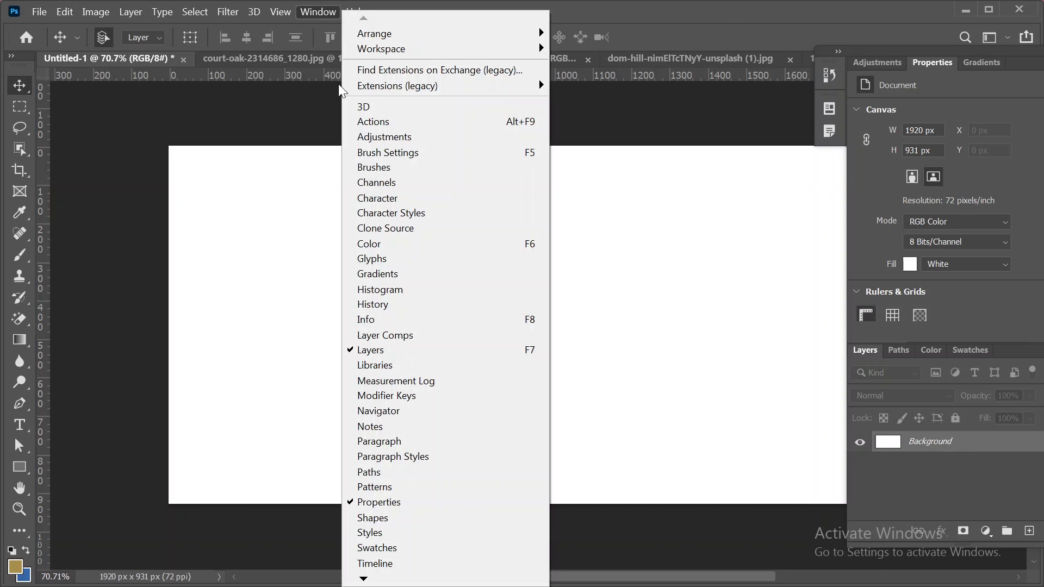
{"action": "left_click", "coordinate": [401, 123]}
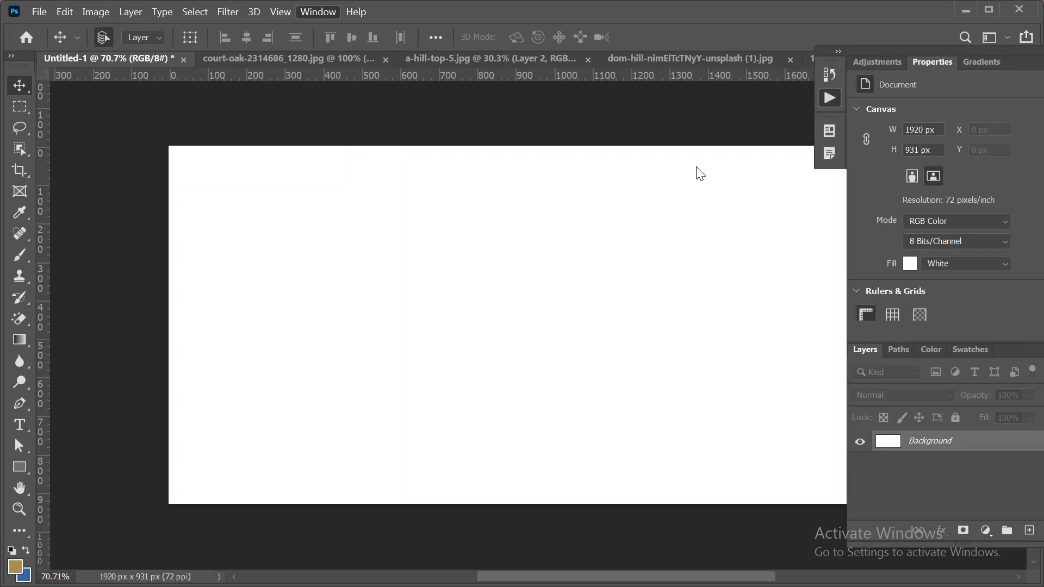
{"action": "left_click", "coordinate": [829, 97]}
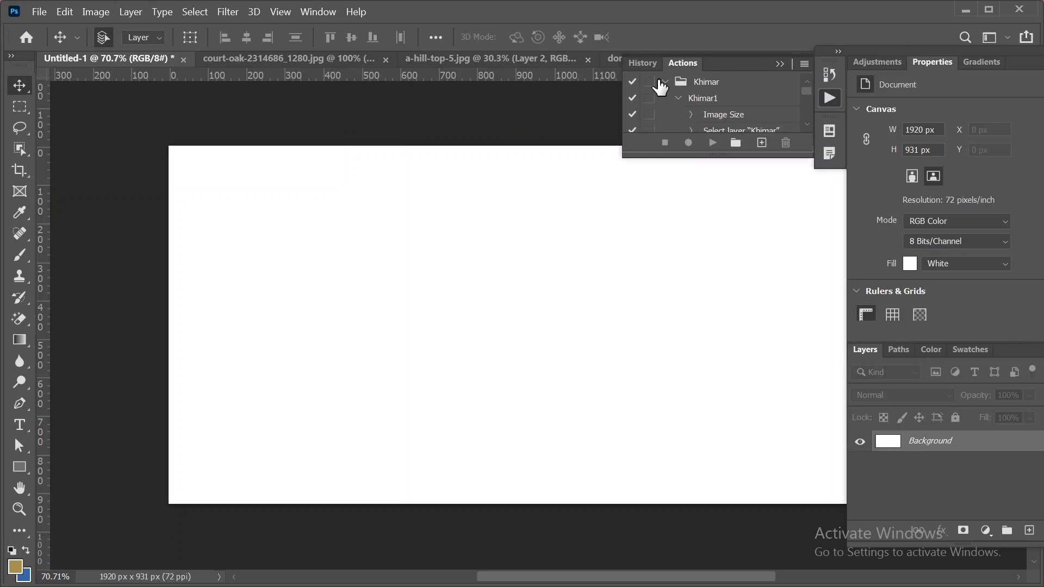
{"action": "left_click", "coordinate": [780, 65]}
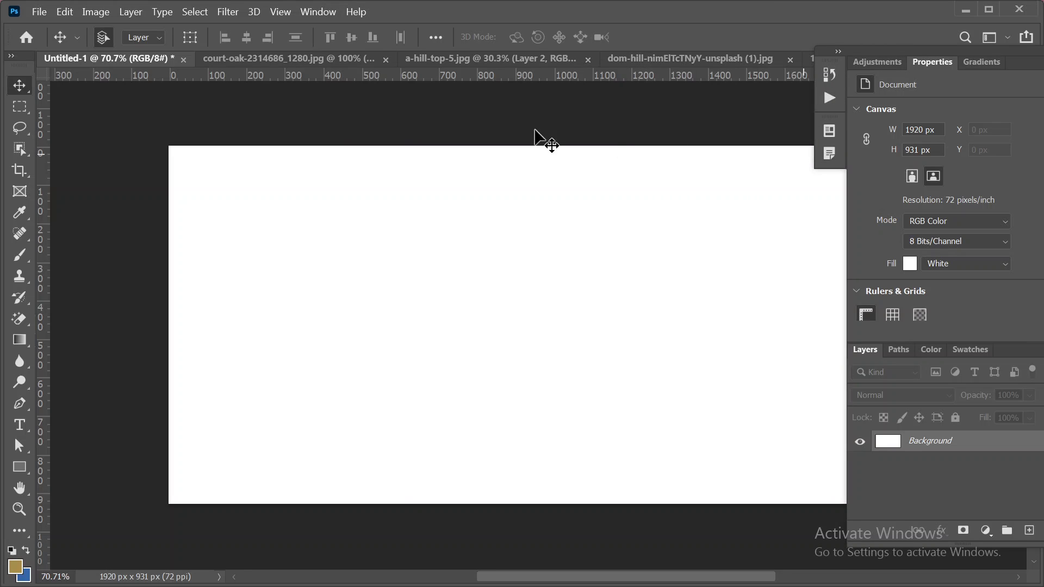
Show the Color panel, undock and collapse it to an icon, and place it first in the icon group below Actions.
{"action": "left_click", "coordinate": [330, 12]}
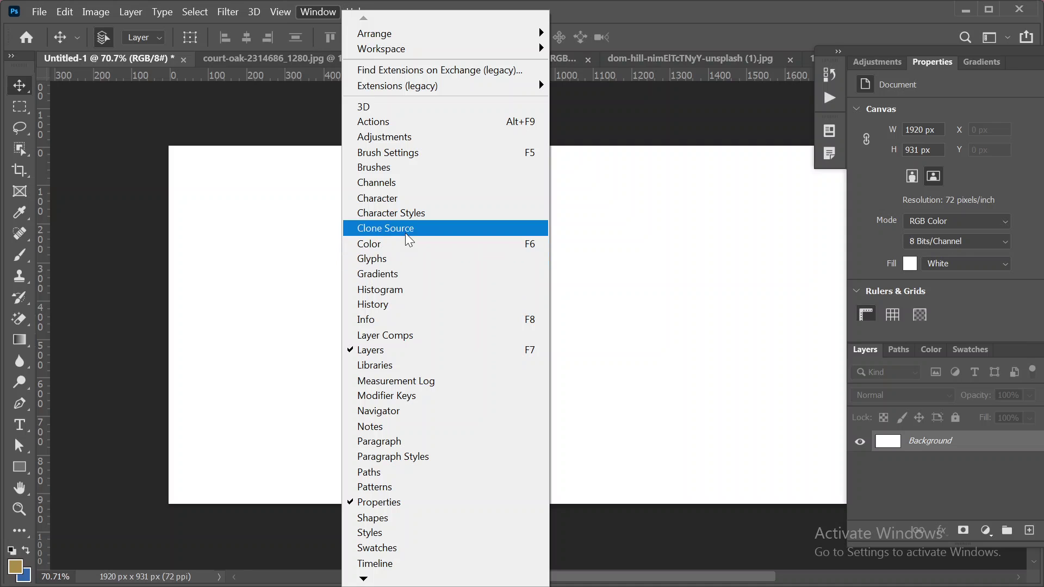
{"action": "left_click", "coordinate": [418, 248]}
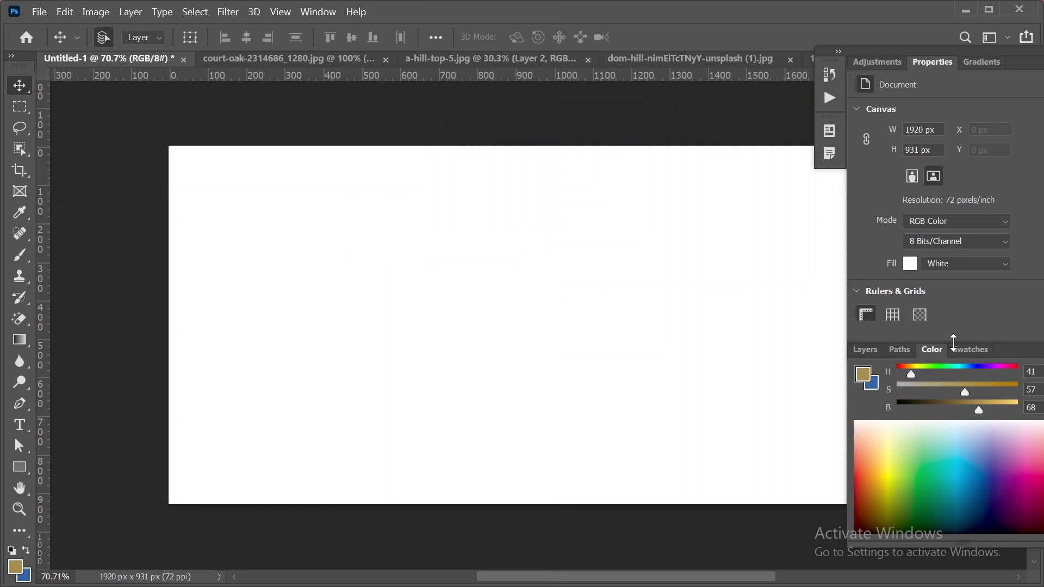
{"action": "left_click_drag", "start_coordinate": [932, 354], "coordinate": [543, 260]}
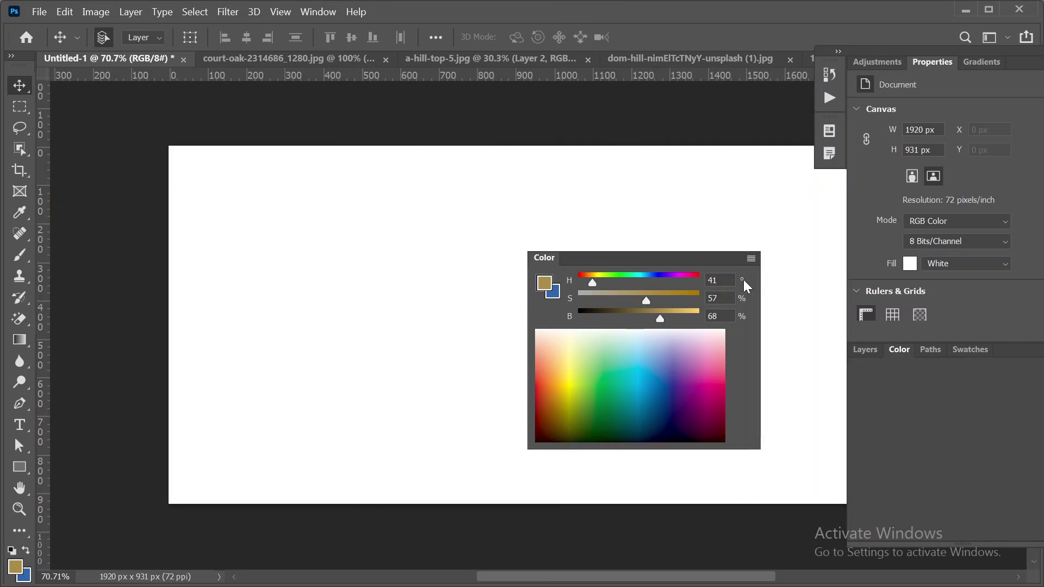
{"action": "left_click", "coordinate": [738, 247]}
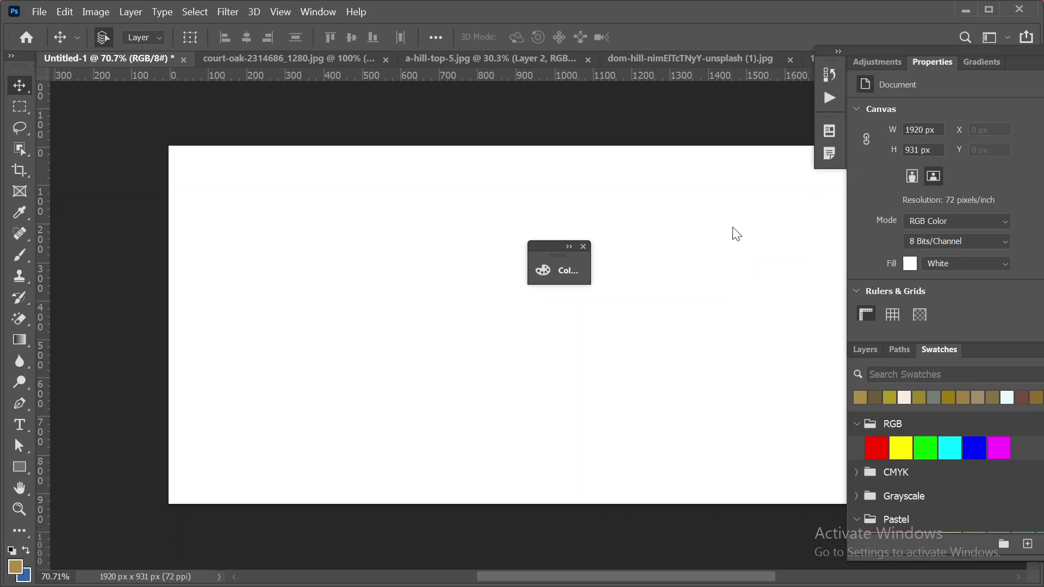
{"action": "left_click_drag", "start_coordinate": [527, 256], "coordinate": [832, 187]}
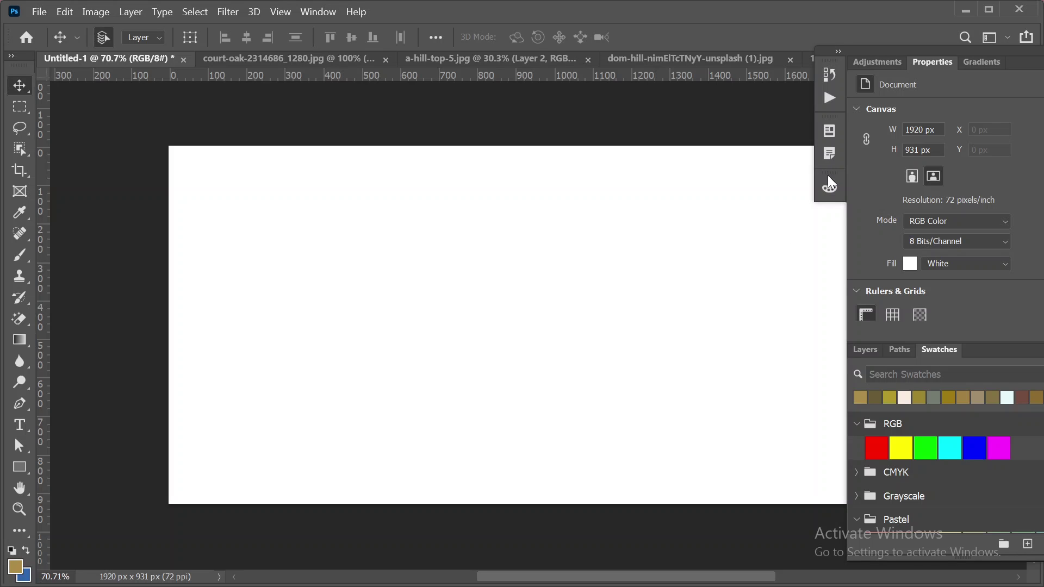
{"action": "left_click_drag", "start_coordinate": [826, 175], "coordinate": [827, 133]}
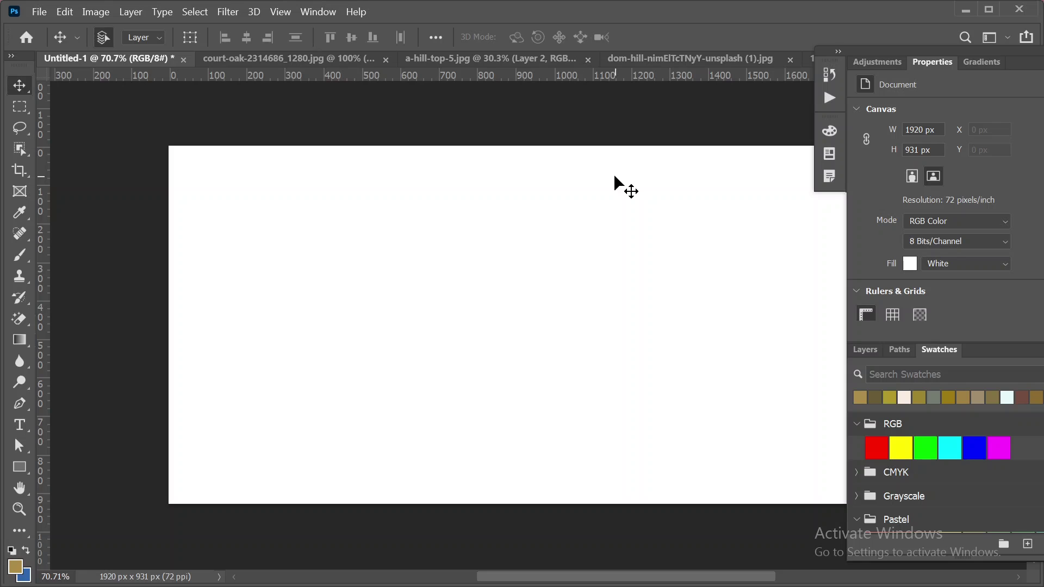
Switch back to the GD Batch workspace and check its reset option.
{"action": "left_click", "coordinate": [1004, 39]}
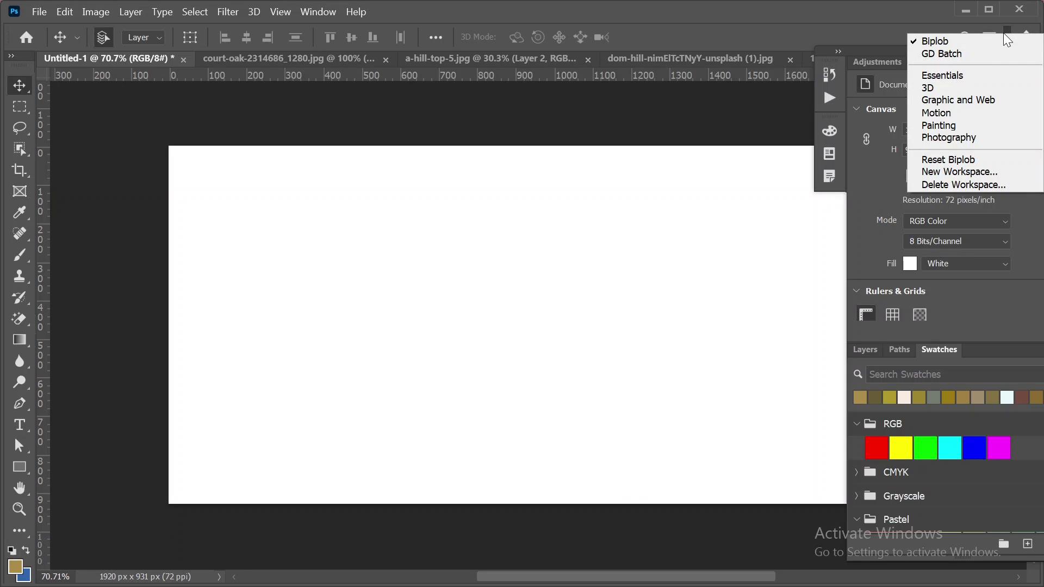
{"action": "left_click", "coordinate": [939, 54]}
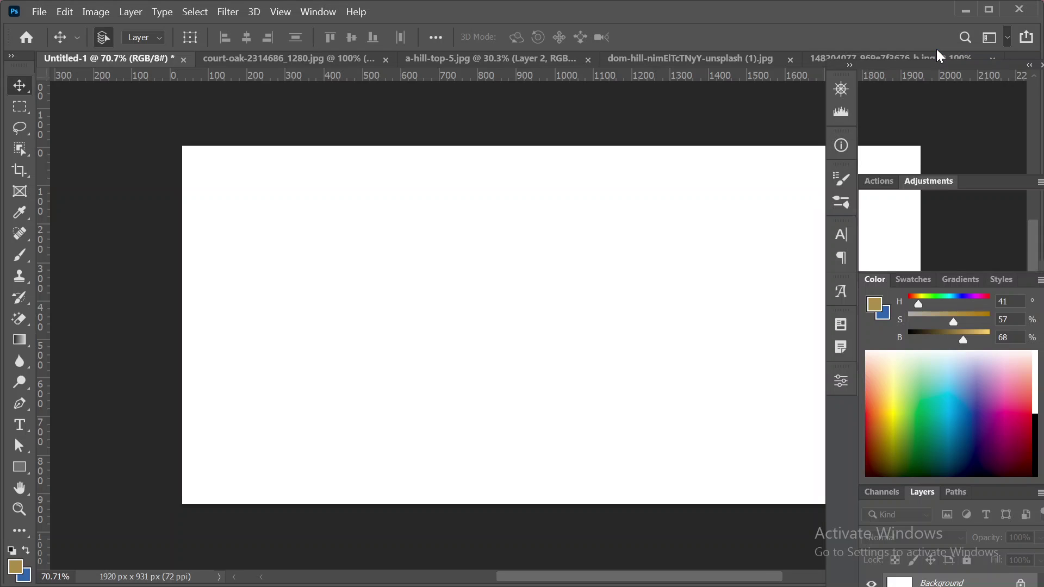
{"action": "left_click", "coordinate": [1003, 37]}
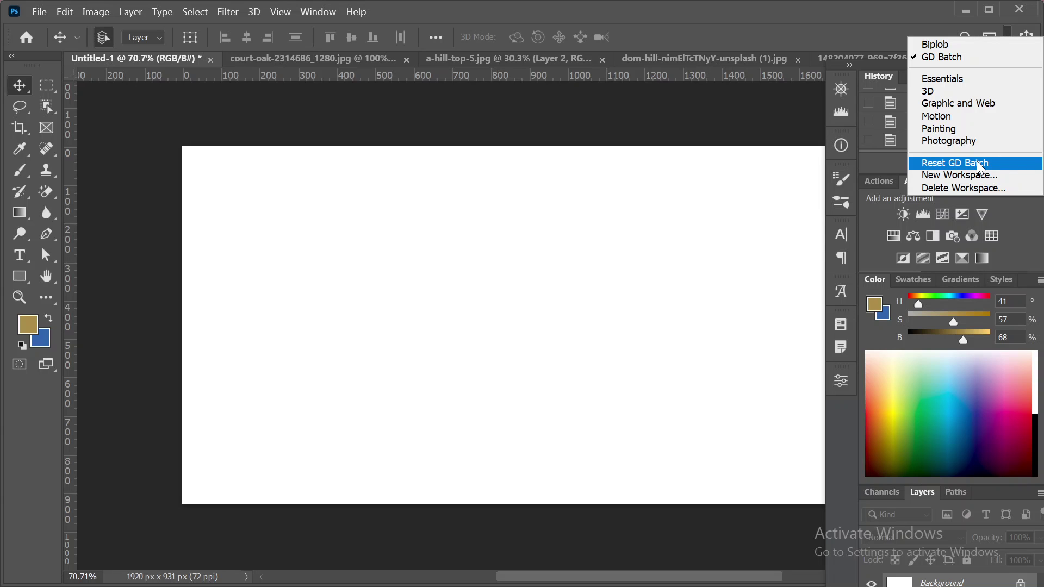
{"action": "left_click", "coordinate": [976, 160]}
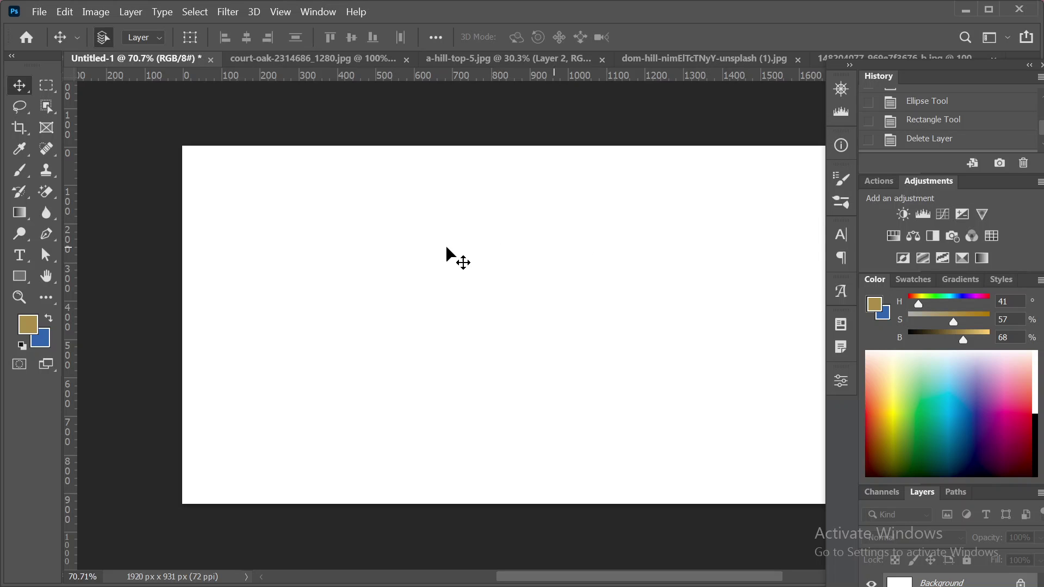
Scroll around the Untitled-1 canvas horizontally and vertically to examine its edges and surrounding workspace area.
{"action": "scroll", "coordinate": [516, 324], "scroll_direction": "left", "scroll_amount": 5}
{"action": "scroll", "coordinate": [516, 329], "scroll_direction": "right", "scroll_amount": 4}
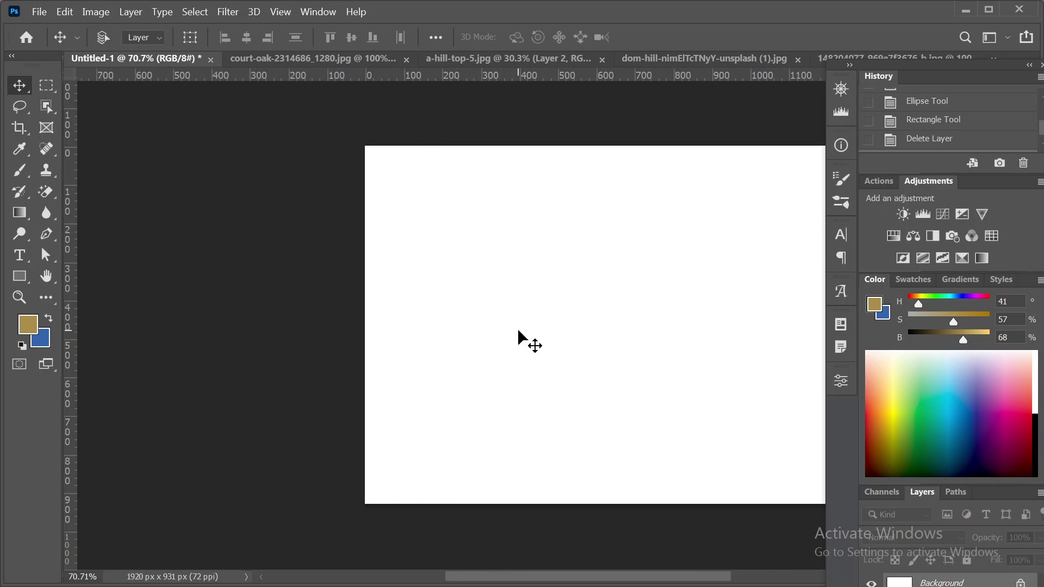
{"action": "scroll", "coordinate": [517, 334], "scroll_direction": "right", "scroll_amount": 6}
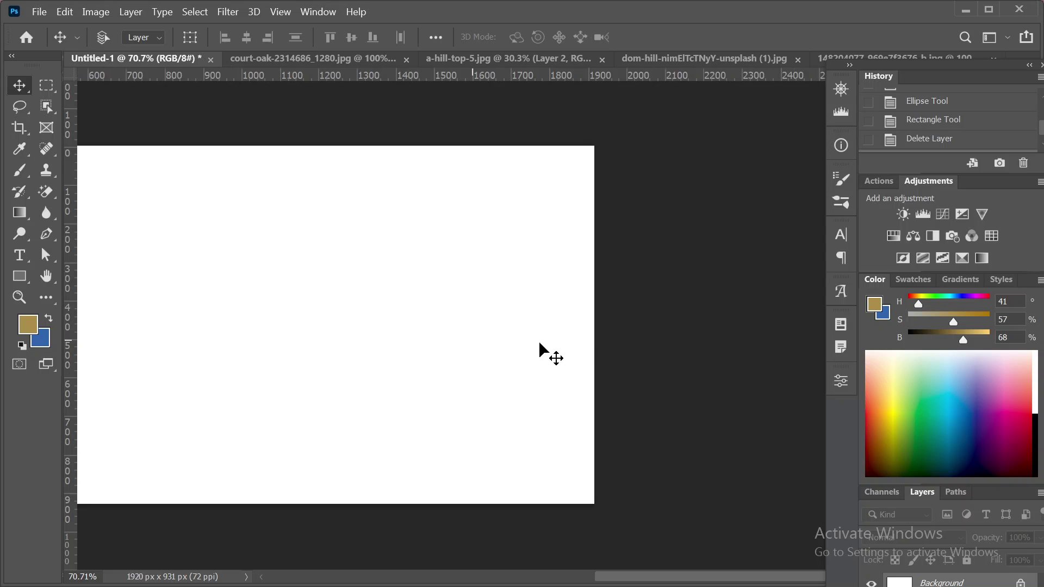
{"action": "scroll", "coordinate": [538, 340], "scroll_direction": "left", "scroll_amount": 2}
{"action": "scroll", "coordinate": [551, 343], "scroll_direction": "left", "scroll_amount": 6}
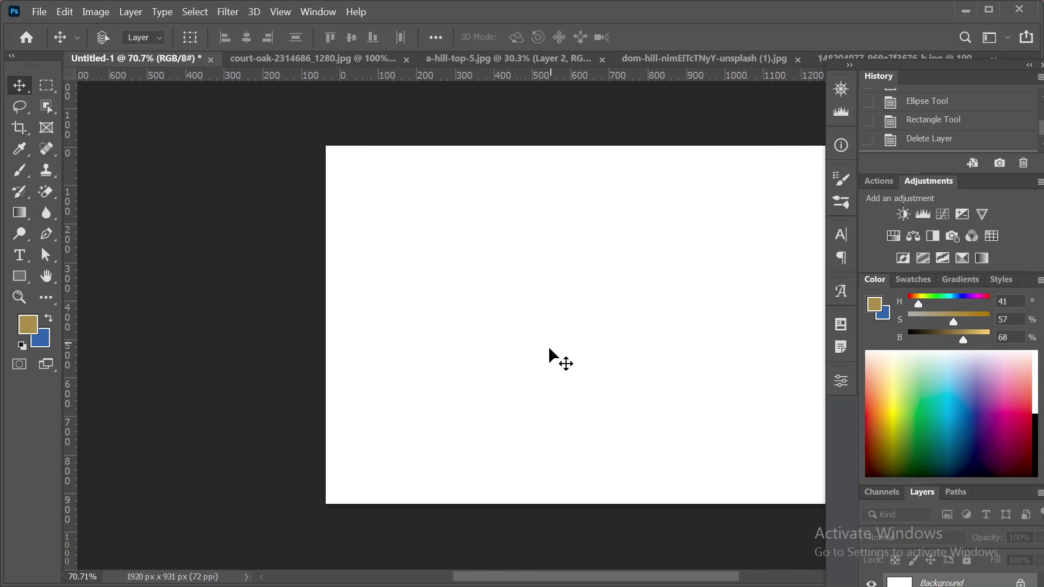
{"action": "scroll", "coordinate": [548, 348], "scroll_direction": "right", "scroll_amount": 3}
{"action": "scroll", "coordinate": [545, 348], "scroll_direction": "right", "scroll_amount": 3}
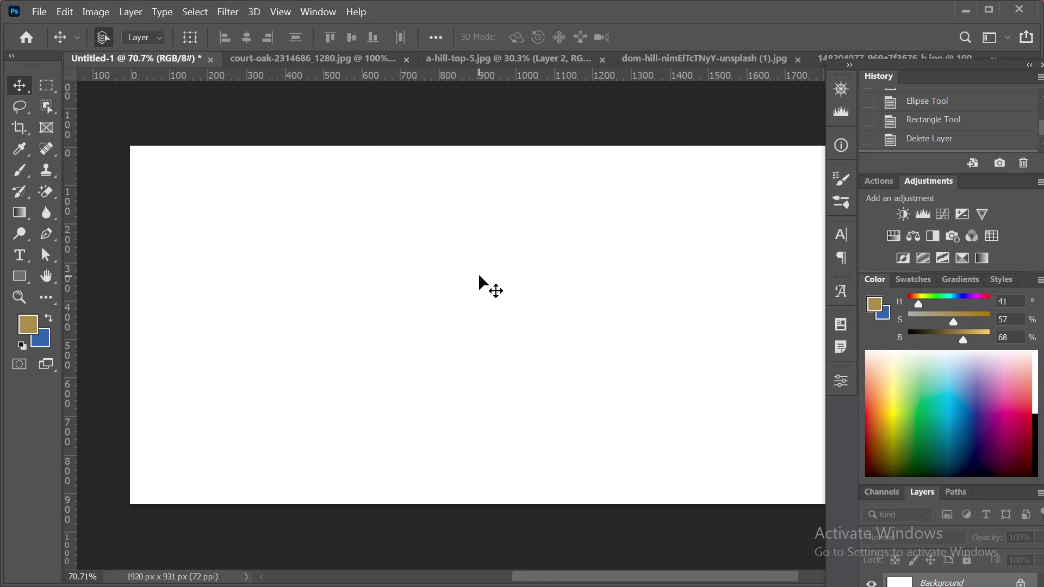
{"action": "scroll", "coordinate": [478, 274], "scroll_direction": "down", "scroll_amount": 1}
{"action": "scroll", "coordinate": [485, 289], "scroll_direction": "up", "scroll_amount": 1}
{"action": "scroll", "coordinate": [489, 289], "scroll_direction": "up", "scroll_amount": 3}
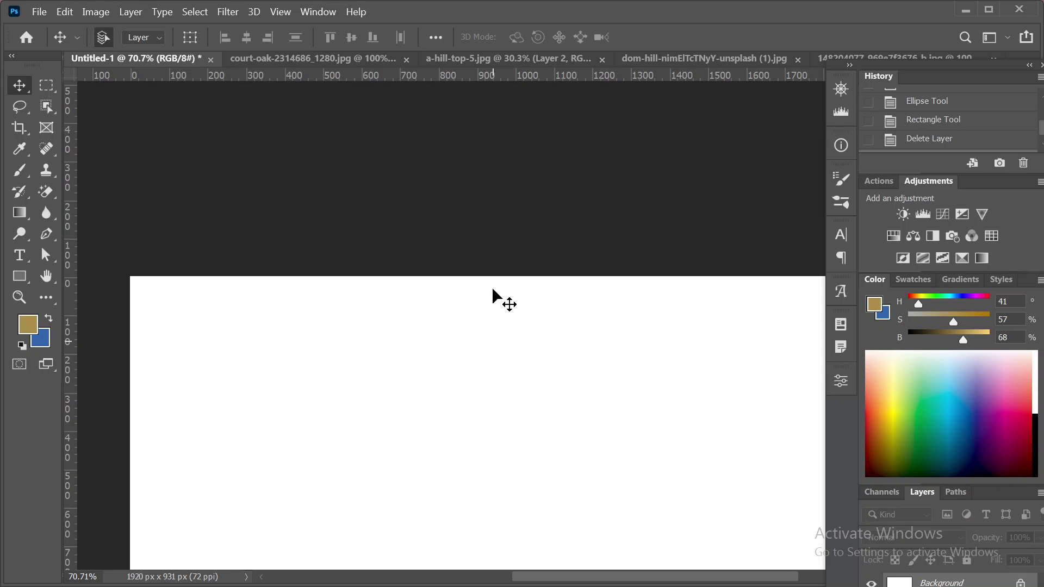
{"action": "scroll", "coordinate": [491, 286], "scroll_direction": "down", "scroll_amount": 1}
{"action": "scroll", "coordinate": [489, 291], "scroll_direction": "down", "scroll_amount": 6}
{"action": "scroll", "coordinate": [484, 291], "scroll_direction": "up", "scroll_amount": 5}
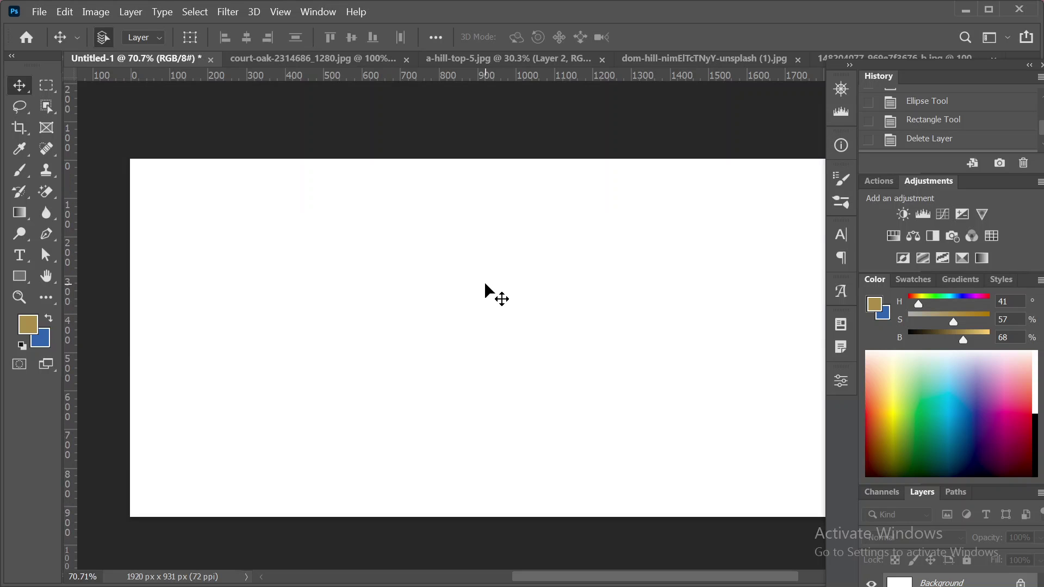
{"action": "scroll", "coordinate": [484, 284], "scroll_direction": "down", "scroll_amount": 5}
{"action": "scroll", "coordinate": [485, 283], "scroll_direction": "up", "scroll_amount": 3}
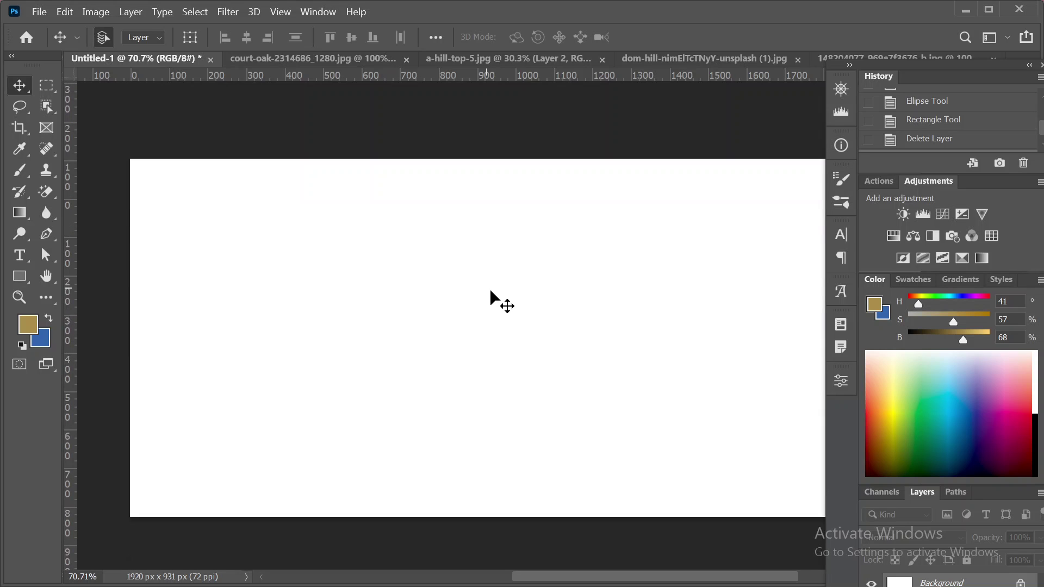
{"action": "scroll", "coordinate": [479, 272], "scroll_direction": "down", "scroll_amount": 1}
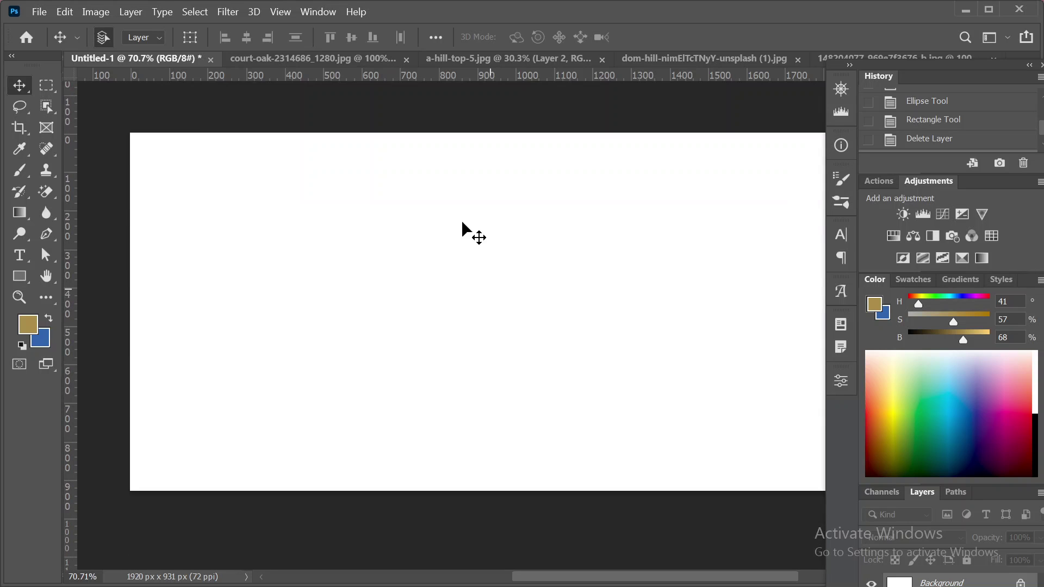
Open the Workspace category of the Preferences and review its panel, tab and docking options.
{"action": "left_click", "coordinate": [68, 10]}
{"action": "scroll", "coordinate": [186, 551], "scroll_direction": "down", "scroll_amount": 1}
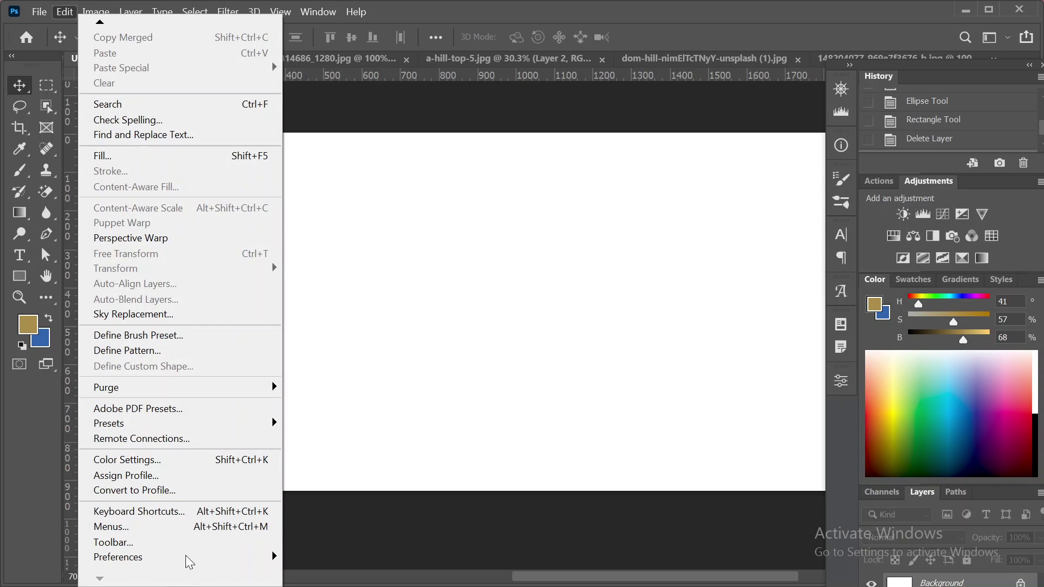
{"action": "mouse_move", "coordinate": [266, 563]}
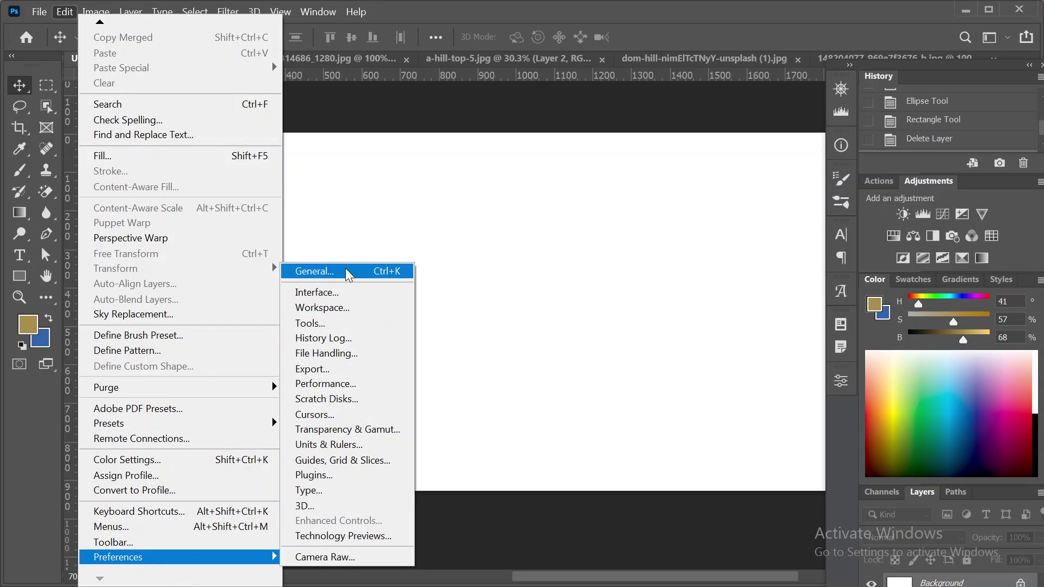
{"action": "left_click", "coordinate": [352, 307]}
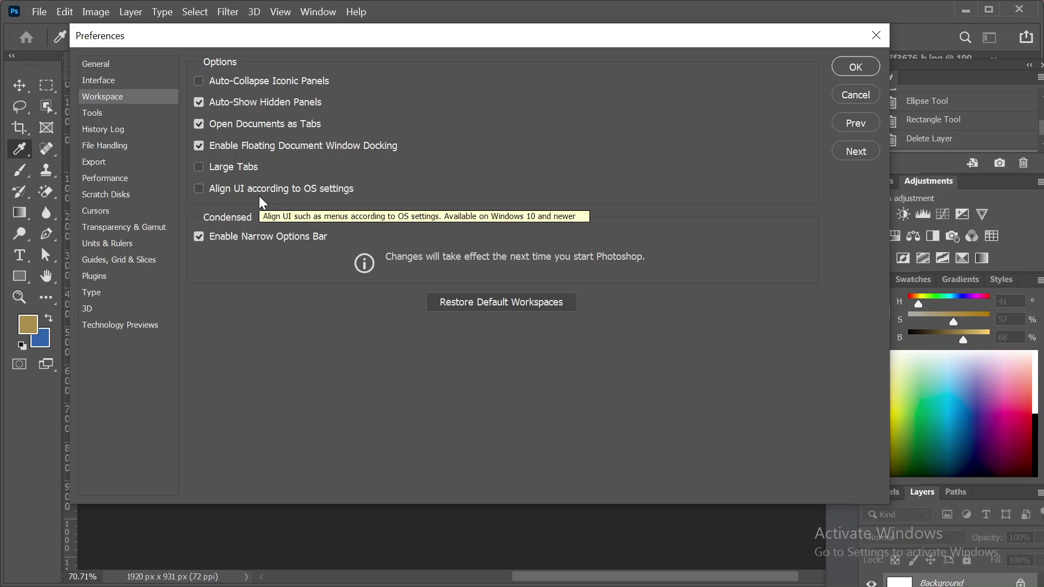
Try the Large Tabs option in the Workspace preferences and switch it off again.
{"action": "left_click_drag", "start_coordinate": [498, 42], "coordinate": [356, 47]}
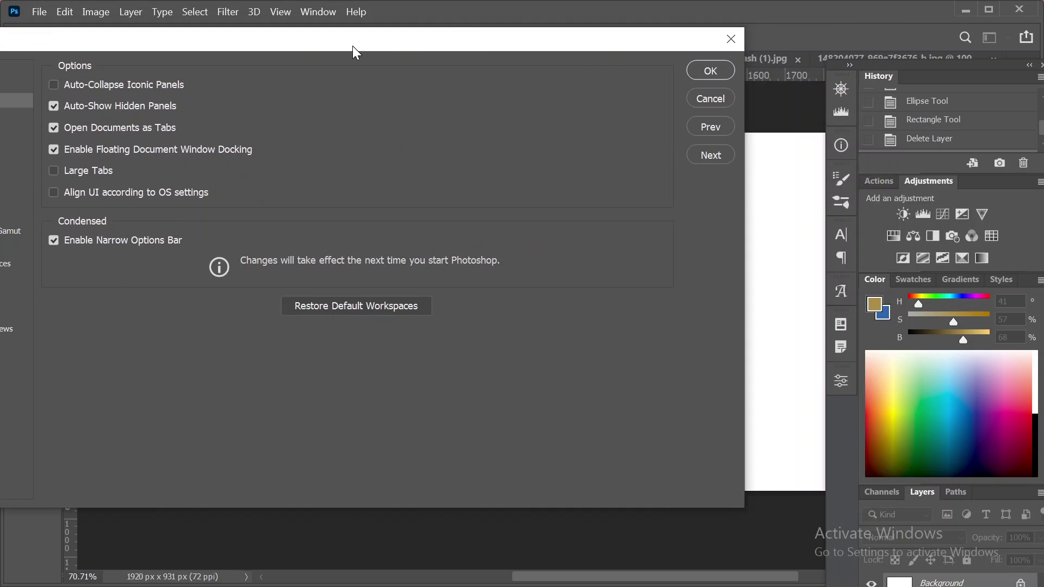
{"action": "left_click", "coordinate": [58, 171]}
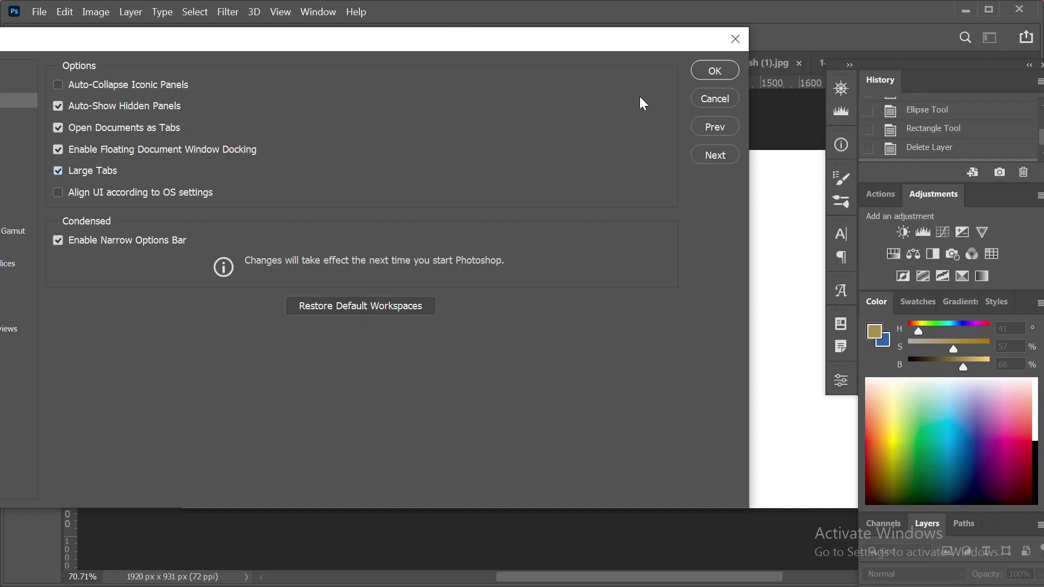
{"action": "left_click", "coordinate": [58, 171]}
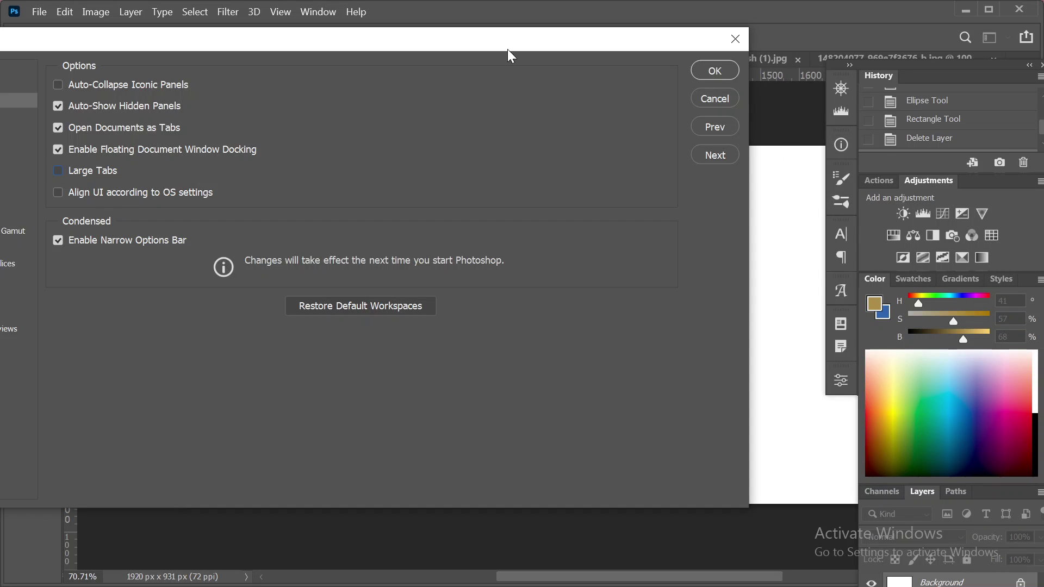
{"action": "left_click_drag", "start_coordinate": [507, 48], "coordinate": [620, 24]}
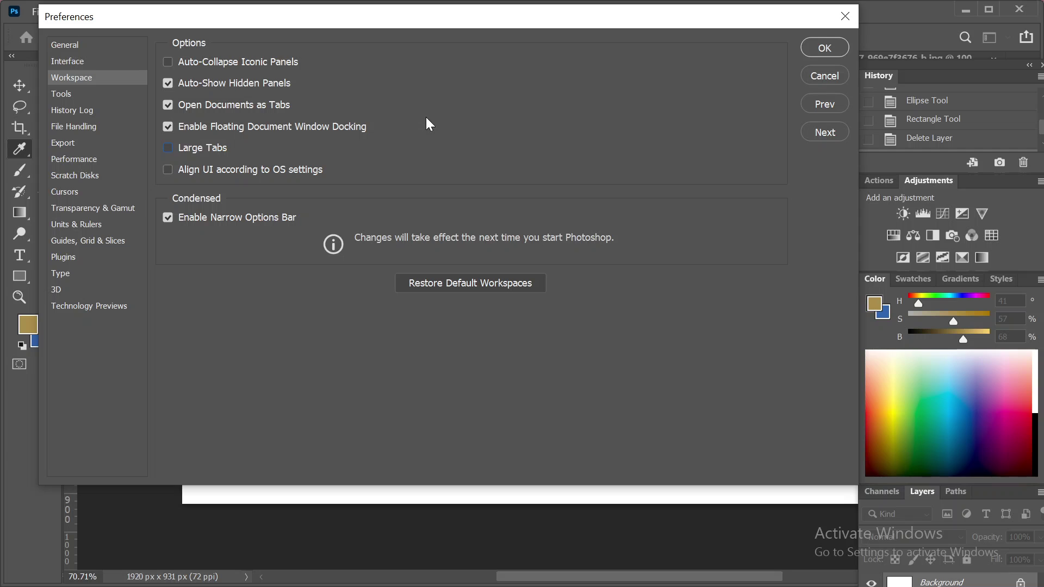
Enable Zoom with Scroll Wheel in the Tools preferences and try zooming the Untitled-1 canvas out and in by scrolling.
{"action": "left_click", "coordinate": [73, 96]}
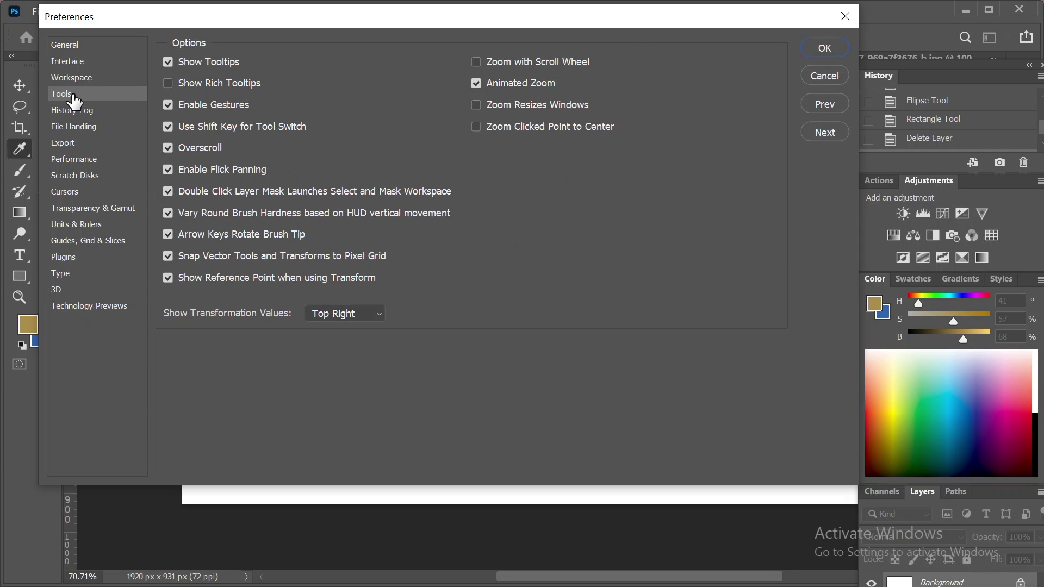
{"action": "left_click", "coordinate": [475, 63]}
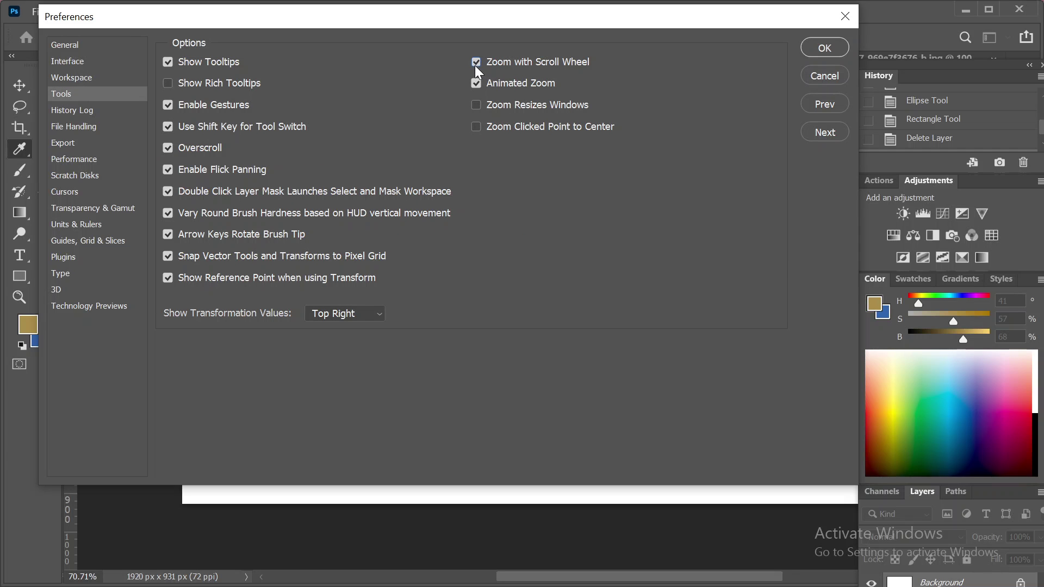
{"action": "left_click", "coordinate": [820, 47]}
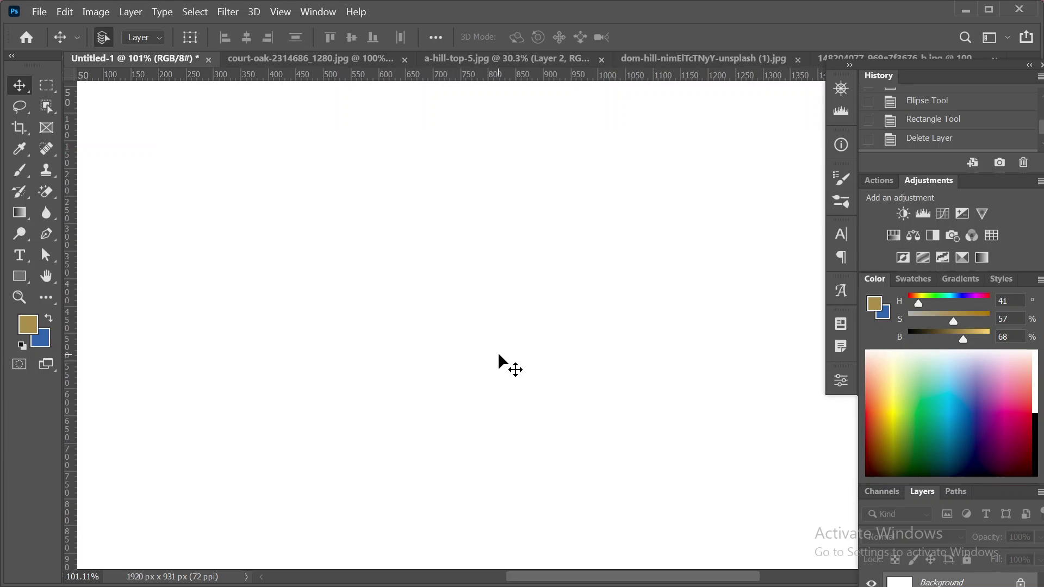
{"action": "scroll", "coordinate": [501, 361], "scroll_direction": "down", "scroll_amount": 3}
{"action": "scroll", "coordinate": [501, 362], "scroll_direction": "down", "scroll_amount": 1}
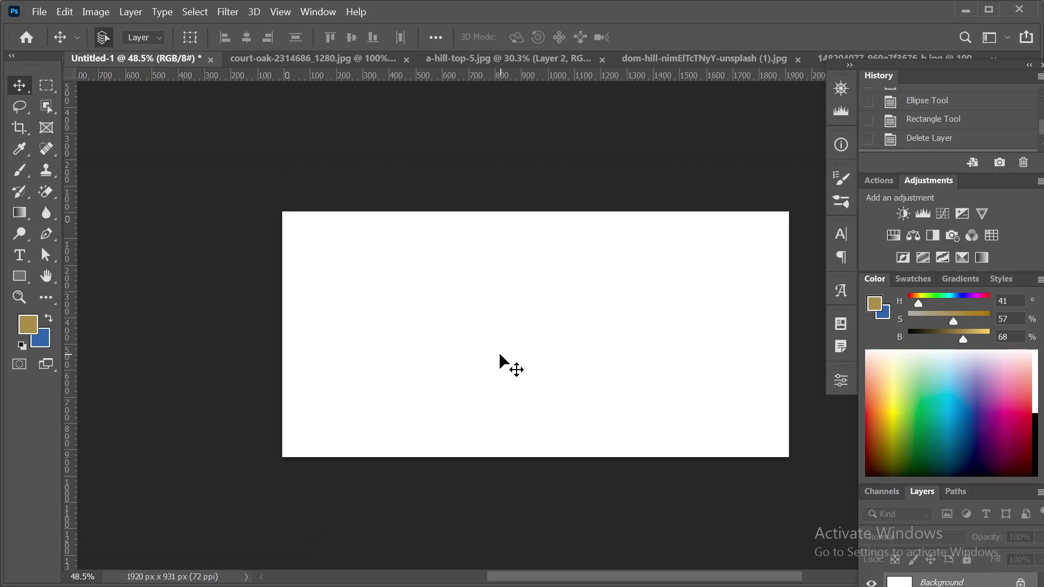
{"action": "scroll", "coordinate": [501, 361], "scroll_direction": "up", "scroll_amount": 4}
{"action": "scroll", "coordinate": [502, 362], "scroll_direction": "down", "scroll_amount": 2}
{"action": "scroll", "coordinate": [501, 361], "scroll_direction": "down", "scroll_amount": 1}
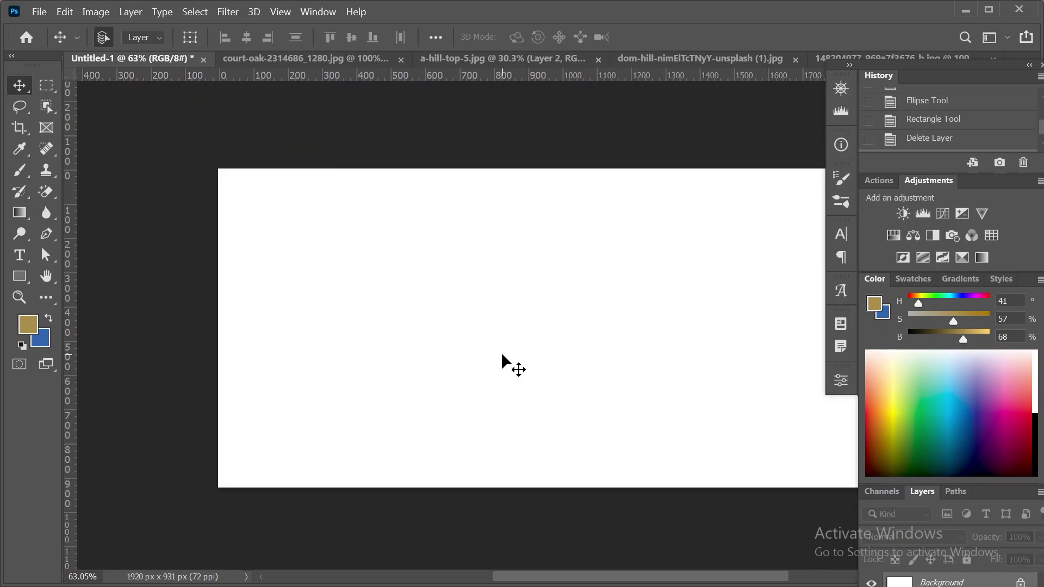
{"action": "scroll", "coordinate": [501, 361], "scroll_direction": "up", "scroll_amount": 2}
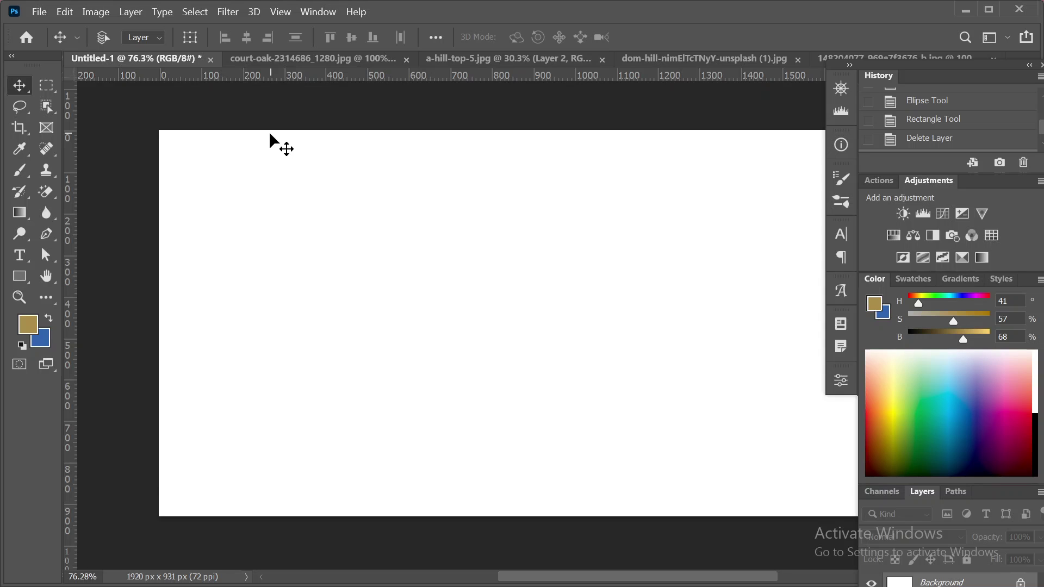
Clear Zoom with Scroll Wheel in the Tools preferences, view the File Handling options, and discard the preference changes.
{"action": "key", "text": "ctrl+k"}
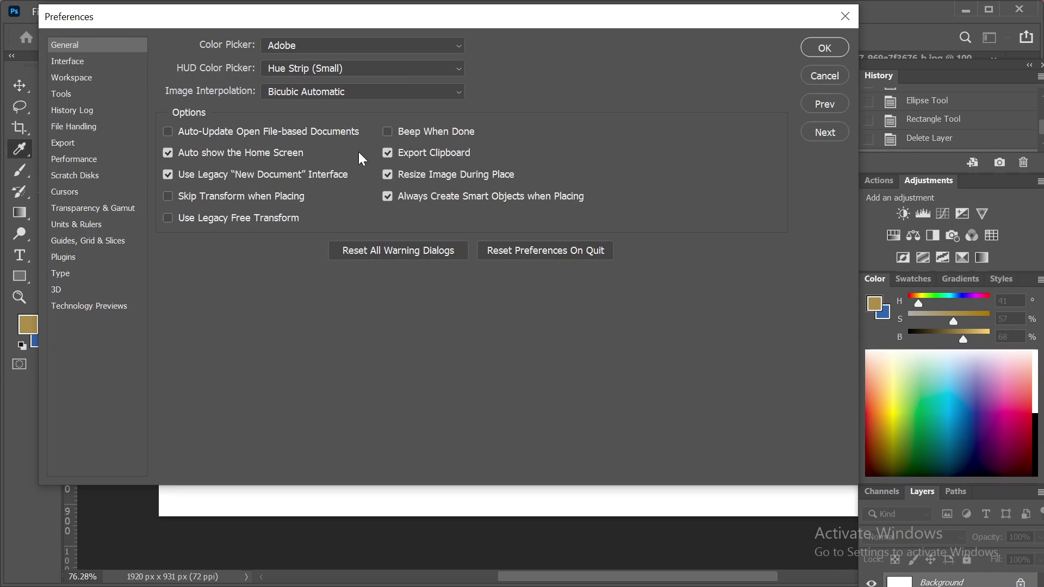
{"action": "left_click", "coordinate": [78, 95]}
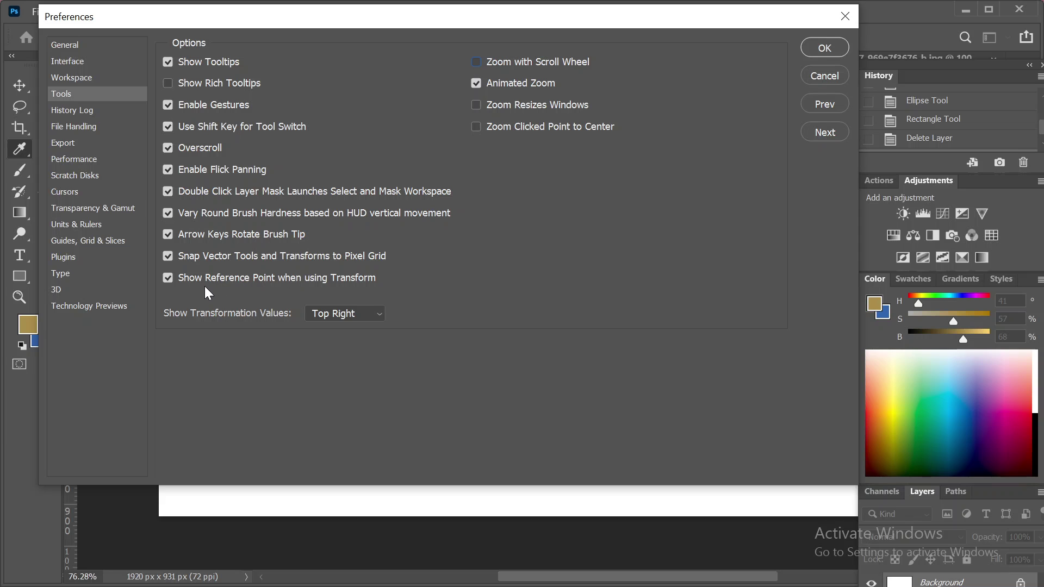
{"action": "left_click", "coordinate": [73, 126]}
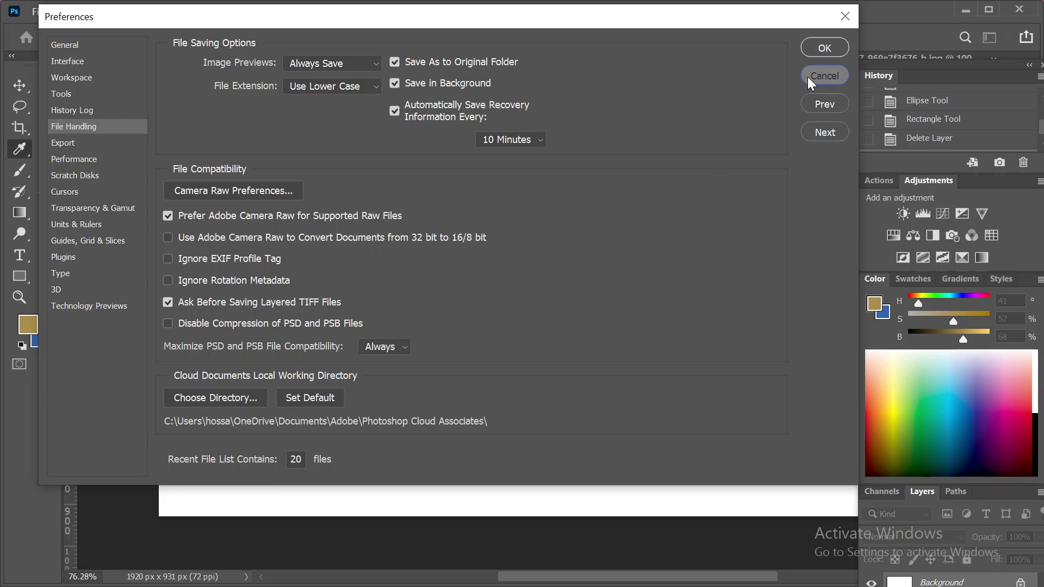
{"action": "left_click", "coordinate": [823, 76]}
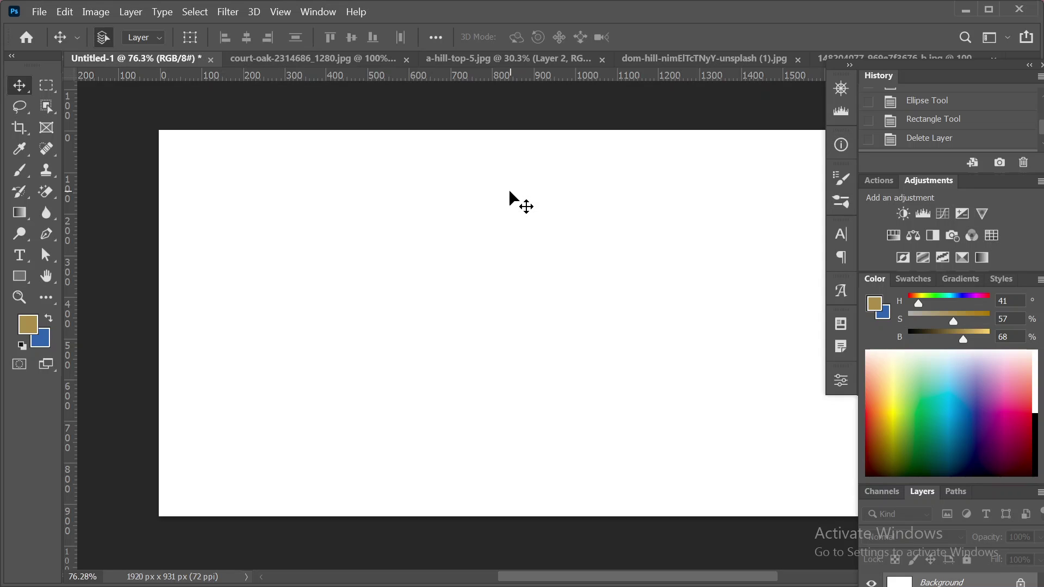
Test whether scrolling alone still zooms the Untitled-1 canvas out and in.
{"action": "scroll", "coordinate": [520, 202], "scroll_direction": "down", "scroll_amount": 2}
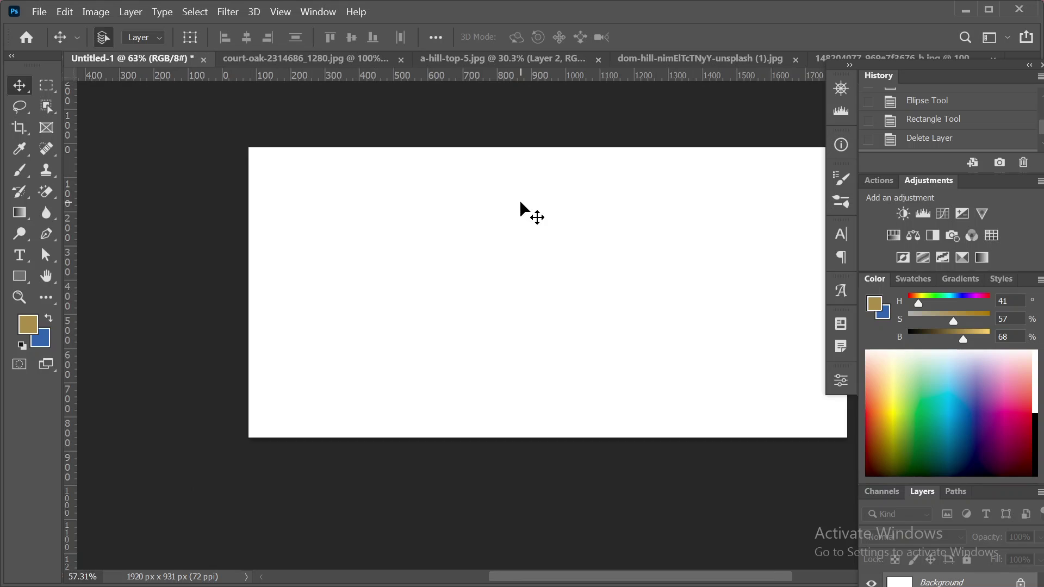
{"action": "scroll", "coordinate": [520, 203], "scroll_direction": "down", "scroll_amount": 1}
{"action": "scroll", "coordinate": [520, 203], "scroll_direction": "up", "scroll_amount": 3}
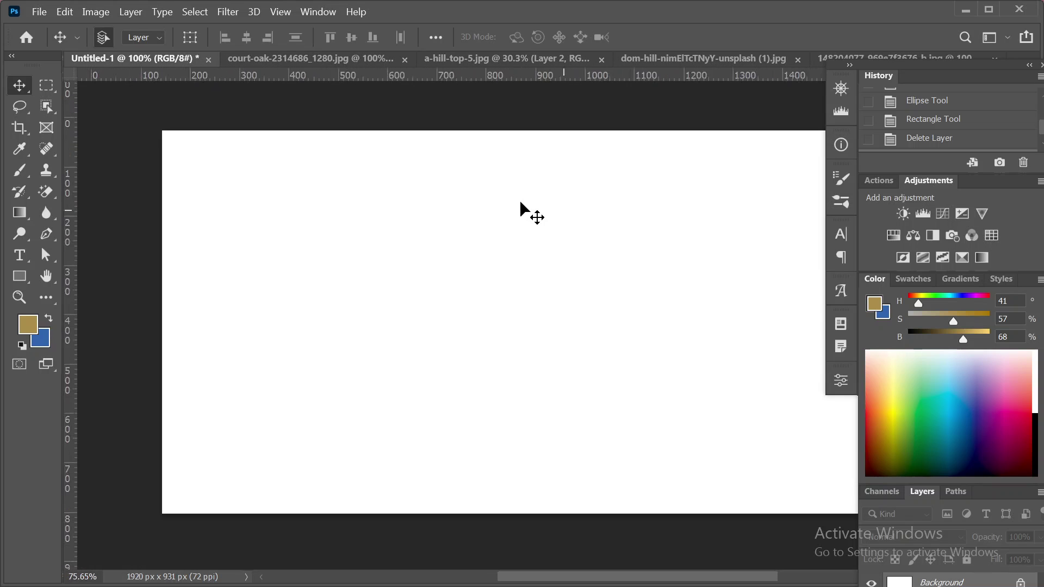
{"action": "scroll", "coordinate": [520, 203], "scroll_direction": "down", "scroll_amount": 2}
{"action": "scroll", "coordinate": [525, 206], "scroll_direction": "up", "scroll_amount": 2}
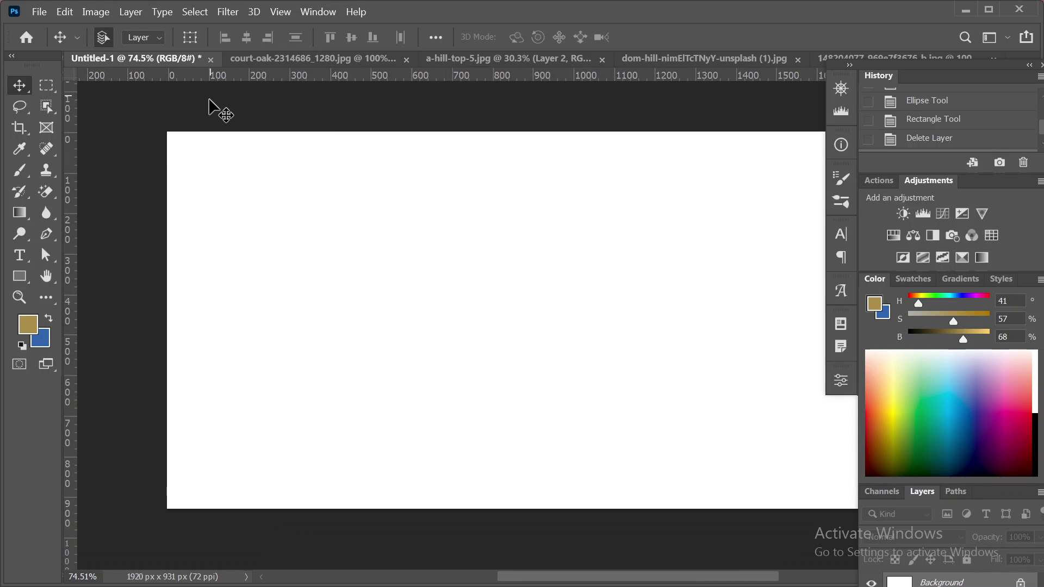
Turn off Zoom with Scroll Wheel in the Tools preferences and apply the change.
{"action": "left_click", "coordinate": [64, 12]}
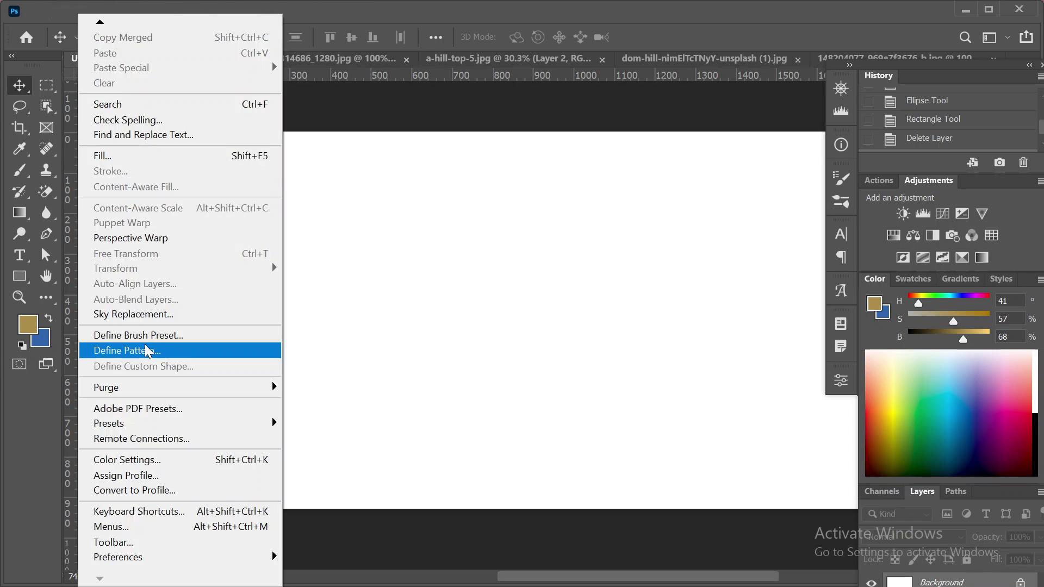
{"action": "mouse_move", "coordinate": [247, 558]}
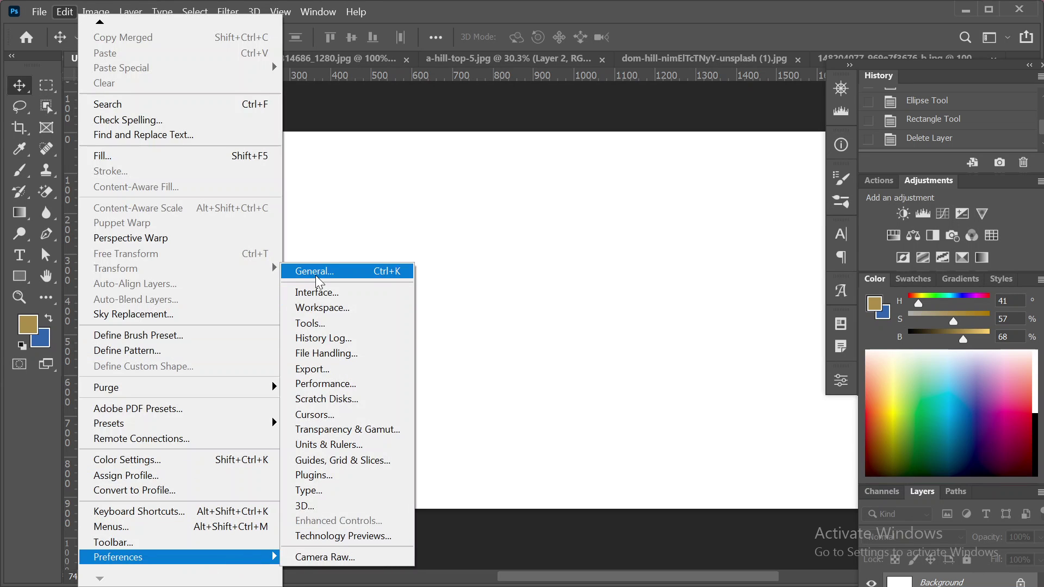
{"action": "left_click", "coordinate": [341, 324]}
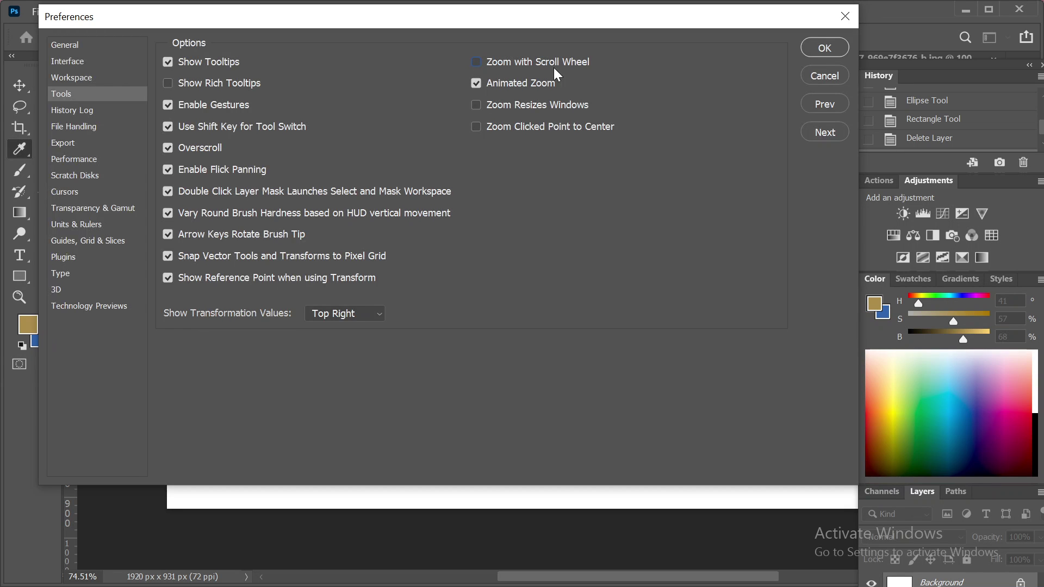
{"action": "left_click", "coordinate": [822, 49]}
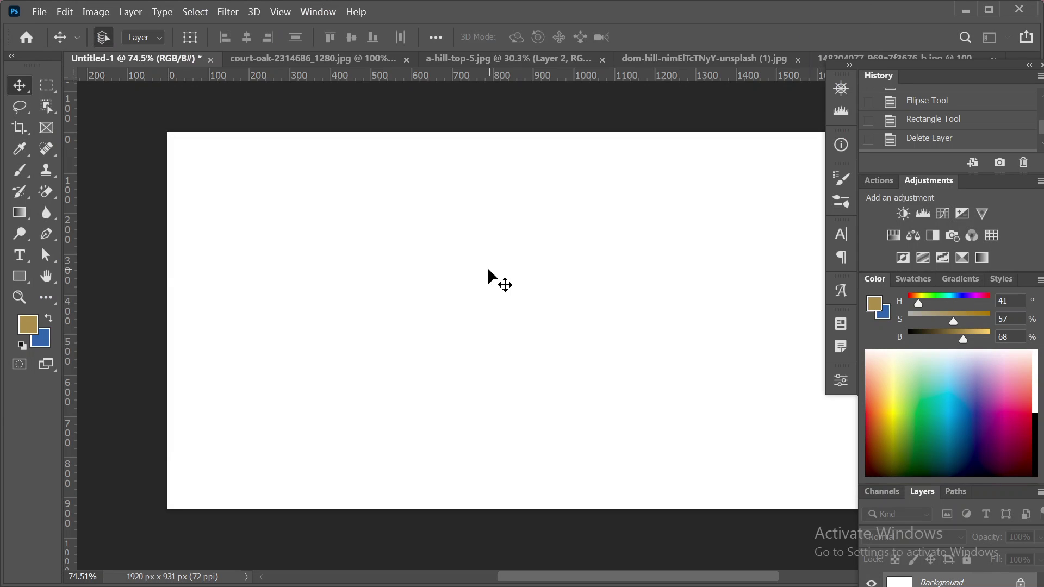
Demonstrate scrolling the Untitled-1 canvas vertically and horizontally, and zooming it out and in with the modified scroll wheel.
{"action": "scroll", "coordinate": [488, 269], "scroll_direction": "up", "scroll_amount": 3}
{"action": "scroll", "coordinate": [489, 275], "scroll_direction": "down", "scroll_amount": 4}
{"action": "scroll", "coordinate": [498, 294], "scroll_direction": "up", "scroll_amount": 1}
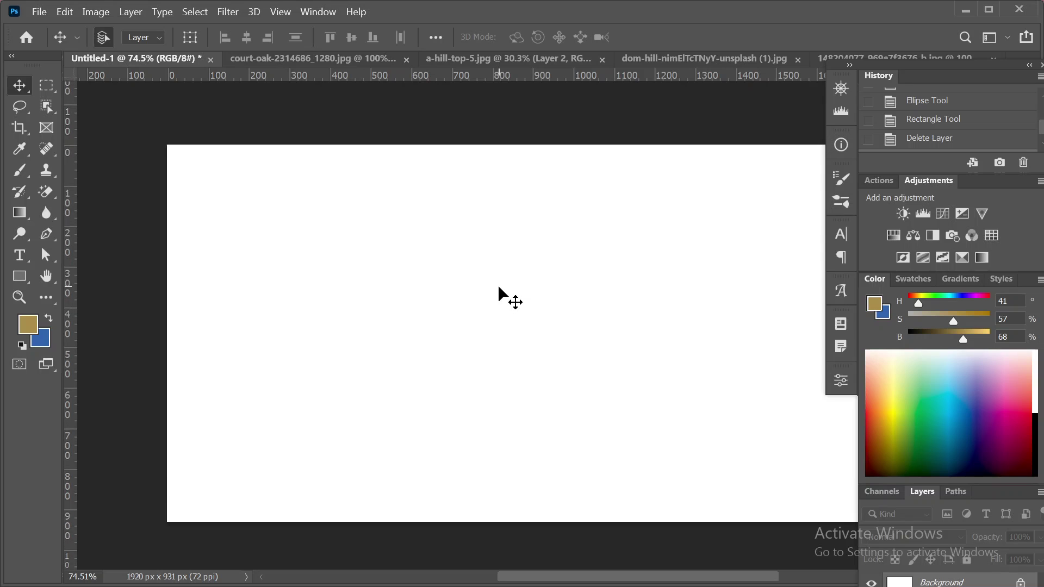
{"action": "scroll", "coordinate": [515, 287], "scroll_direction": "right", "scroll_amount": 1}
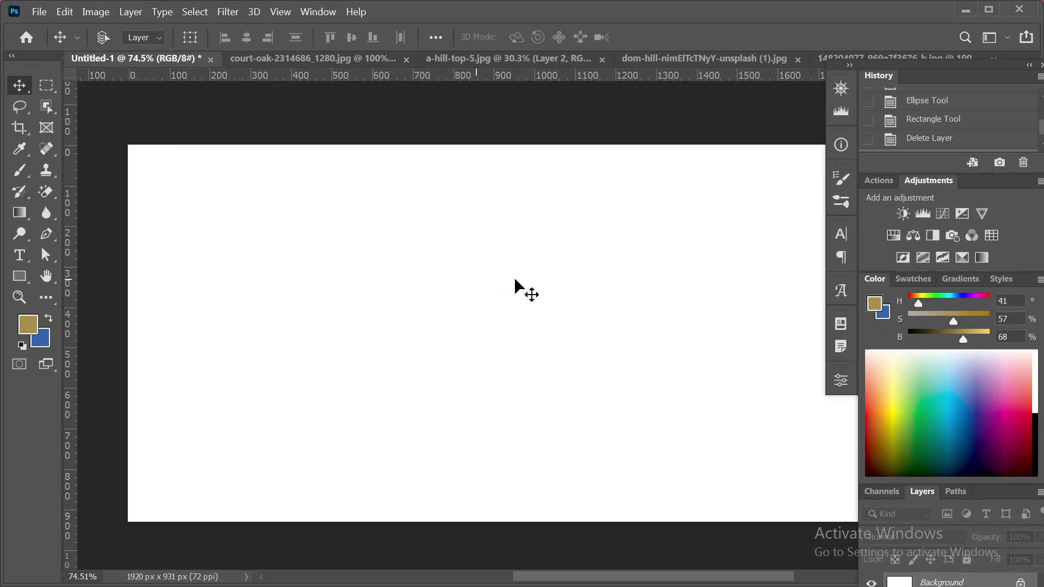
{"action": "scroll", "coordinate": [515, 286], "scroll_direction": "right", "scroll_amount": 1}
{"action": "scroll", "coordinate": [516, 286], "scroll_direction": "left", "scroll_amount": 2}
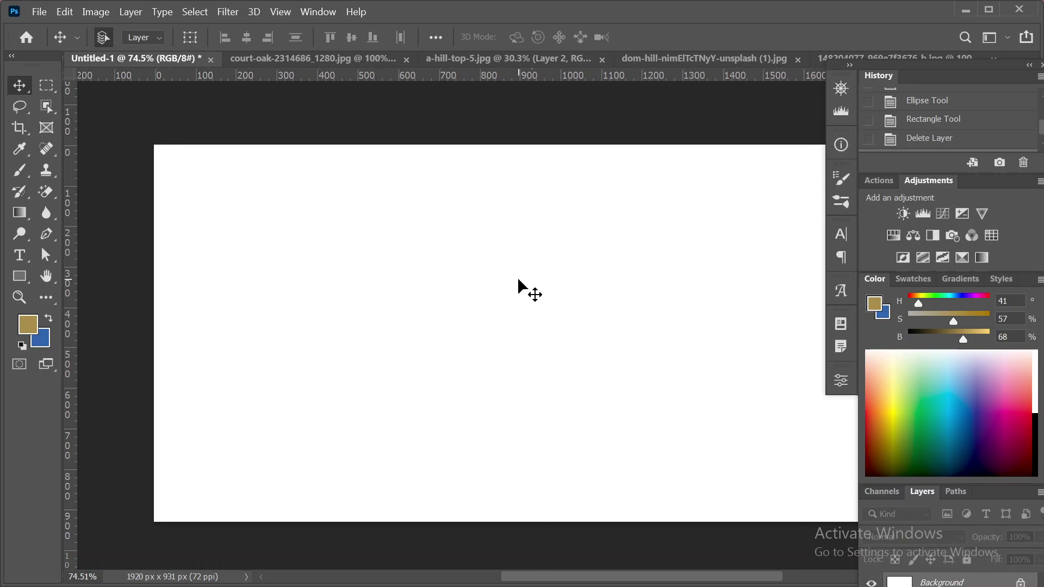
{"action": "scroll", "coordinate": [518, 280], "scroll_direction": "down", "scroll_amount": 5}
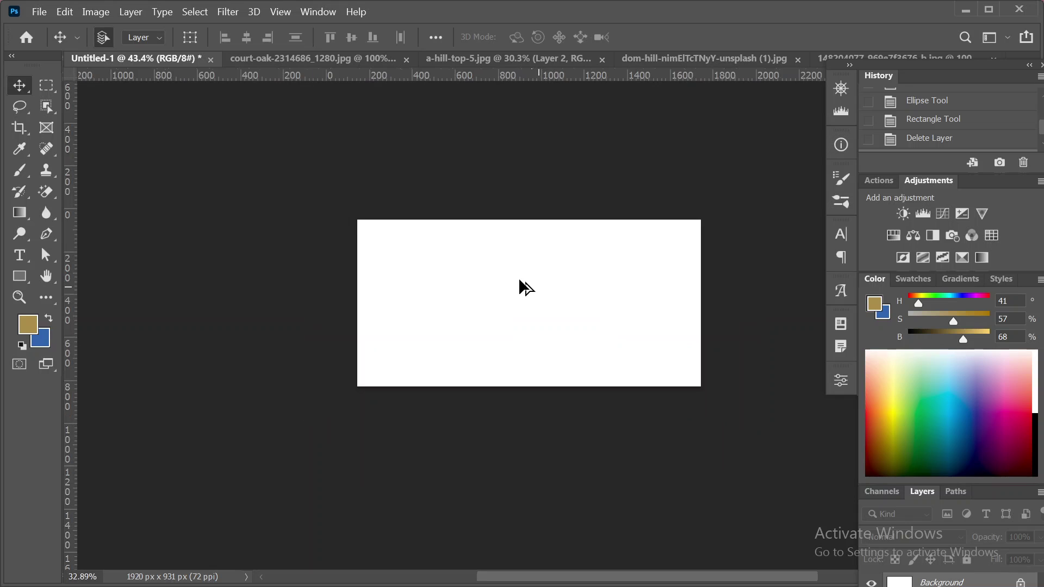
{"action": "scroll", "coordinate": [520, 281], "scroll_direction": "up", "scroll_amount": 5}
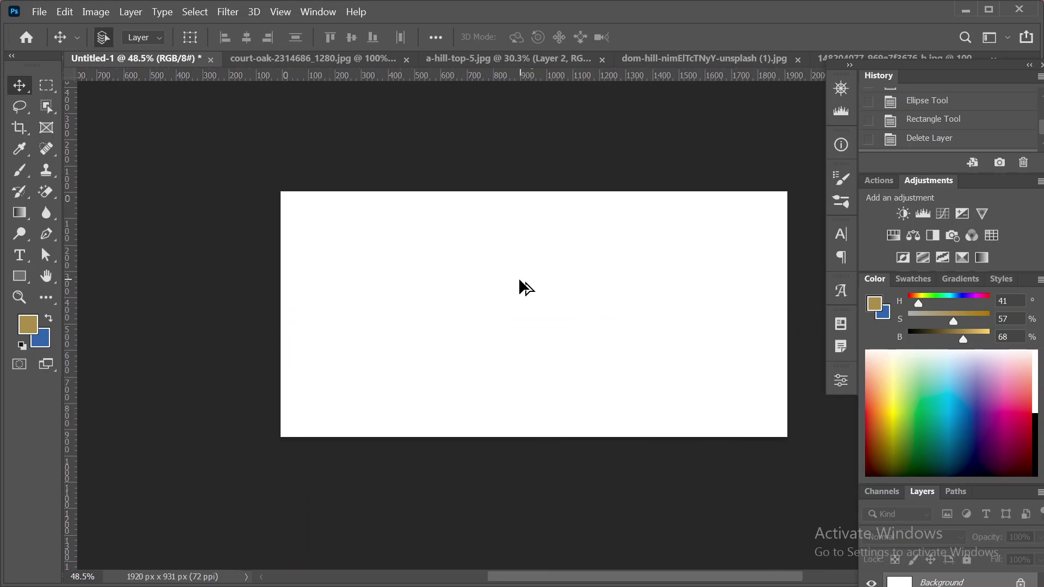
{"action": "scroll", "coordinate": [520, 280], "scroll_direction": "up", "scroll_amount": 2}
{"action": "scroll", "coordinate": [519, 280], "scroll_direction": "up", "scroll_amount": 3}
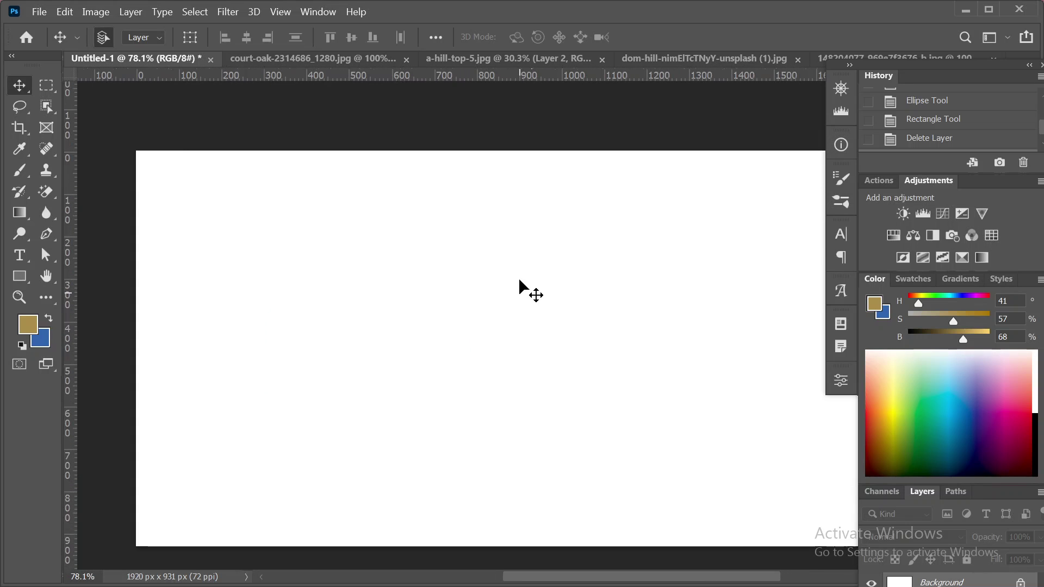
{"action": "scroll", "coordinate": [519, 280], "scroll_direction": "down", "scroll_amount": 4}
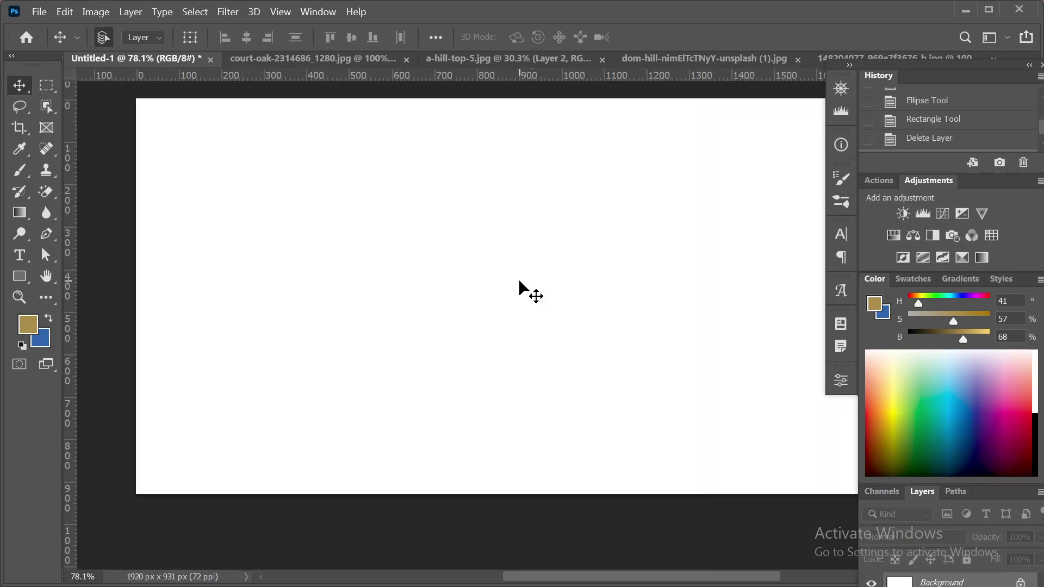
{"action": "scroll", "coordinate": [519, 281], "scroll_direction": "up", "scroll_amount": 1}
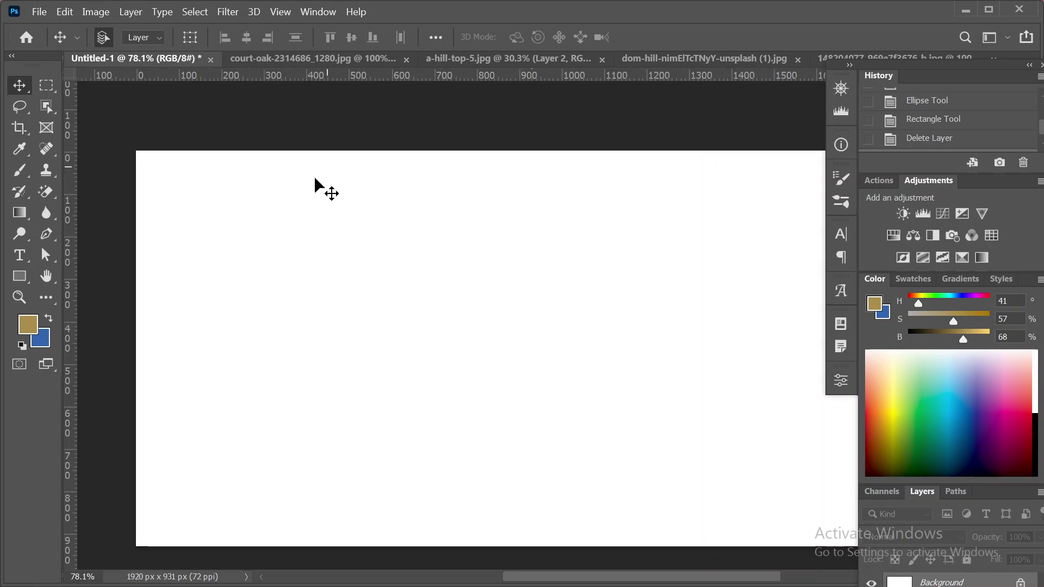
Resize the Untitled-1 canvas to 1080 by 720 pixels and accept the clipping.
{"action": "left_click", "coordinate": [106, 12]}
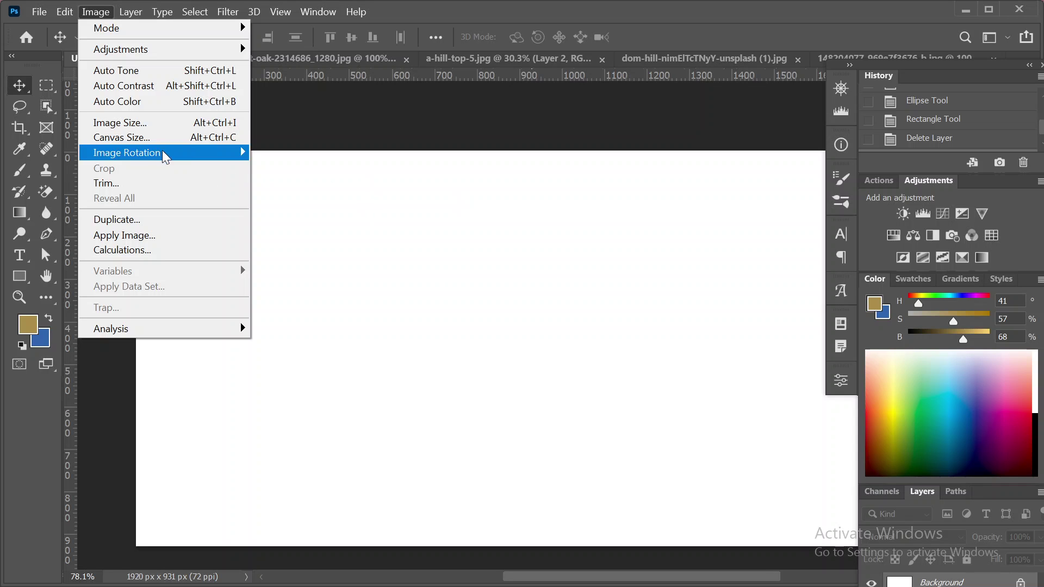
{"action": "left_click", "coordinate": [125, 137]}
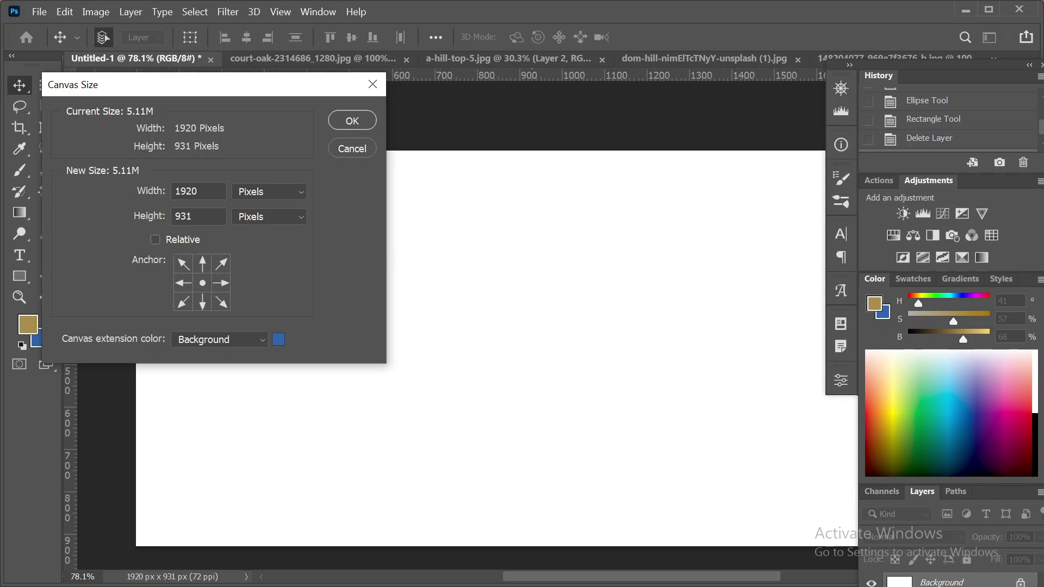
{"action": "left_click", "coordinate": [156, 194]}
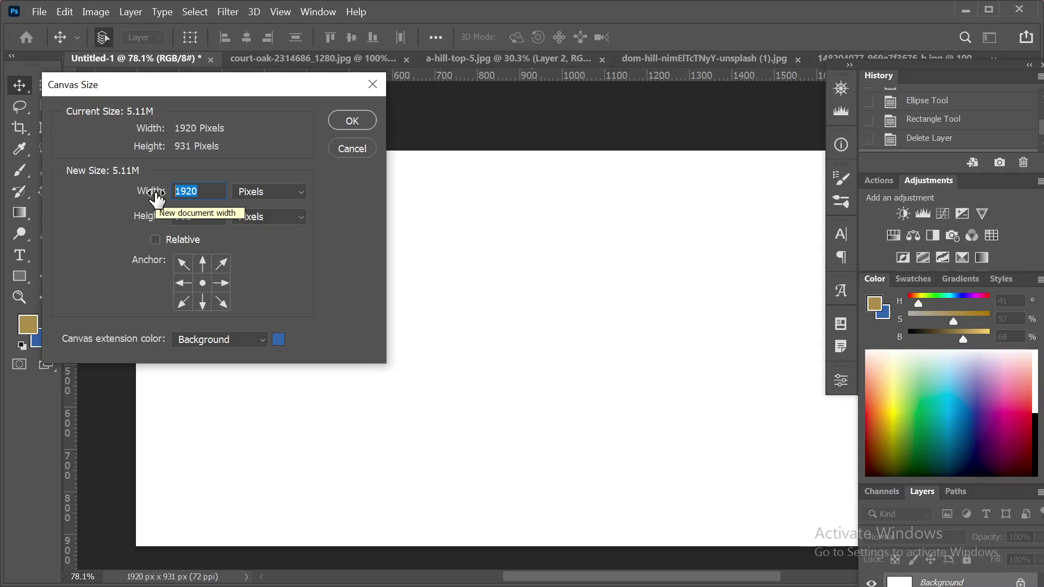
{"action": "type", "text": "1080"}
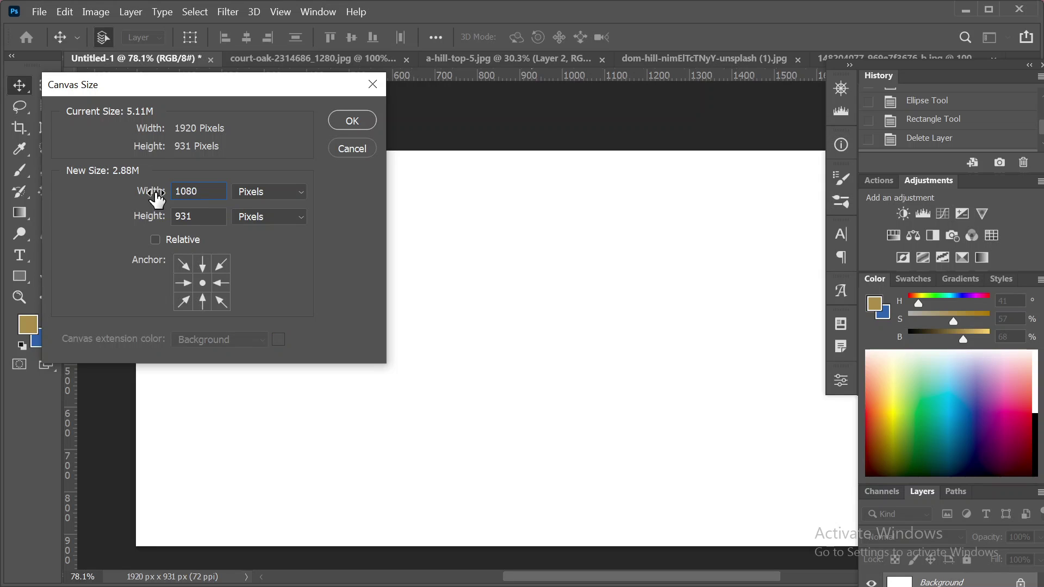
{"action": "key", "text": "Tab"}
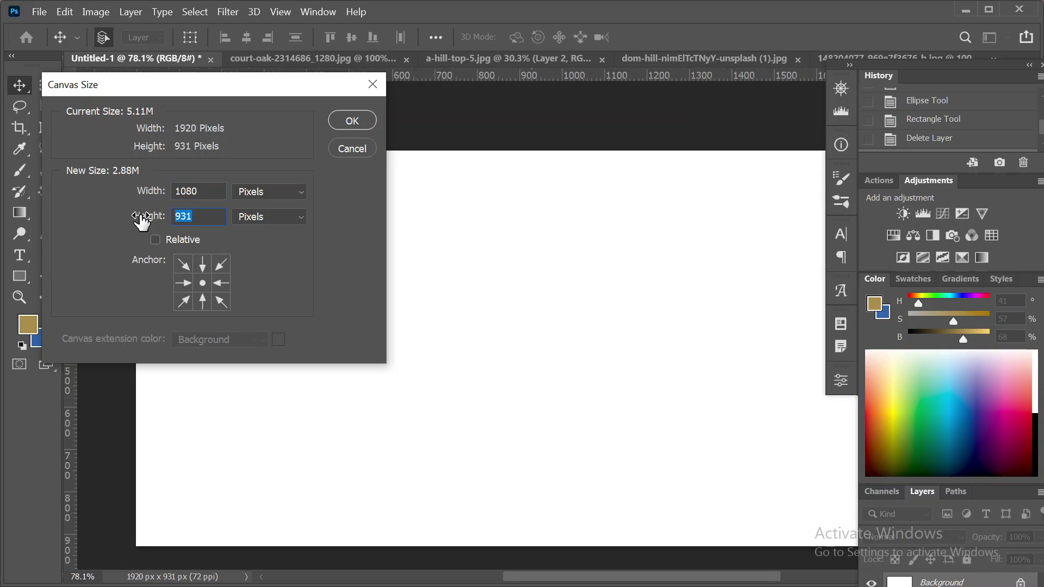
{"action": "type", "text": "72"}
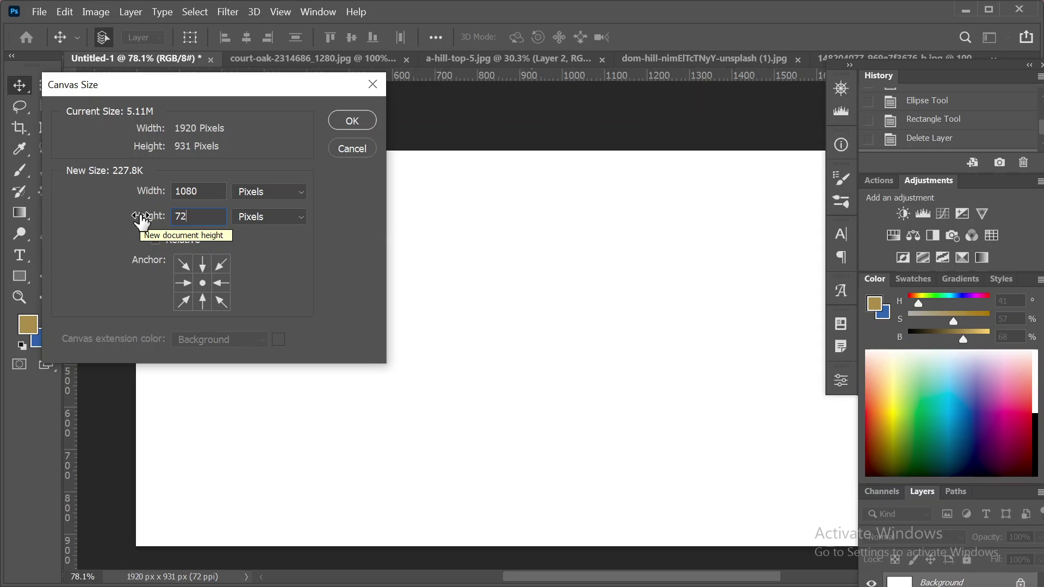
{"action": "type", "text": "0"}
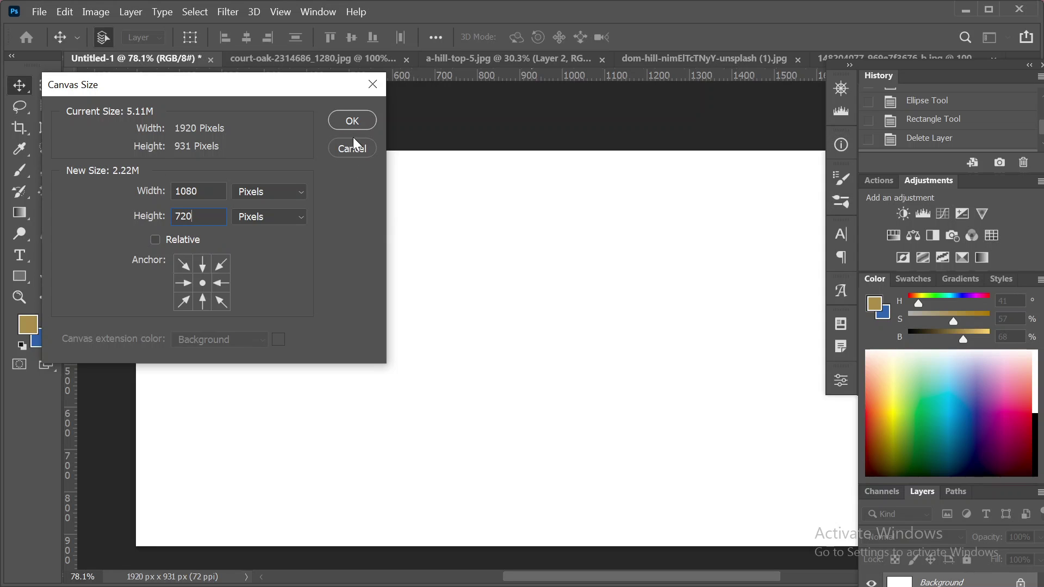
{"action": "left_click", "coordinate": [354, 122]}
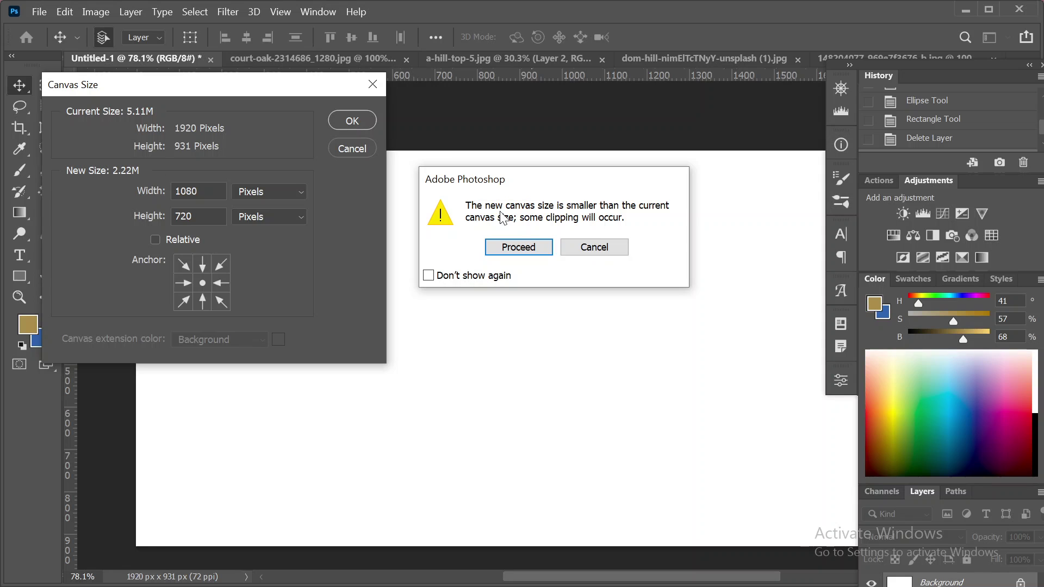
{"action": "left_click", "coordinate": [536, 247]}
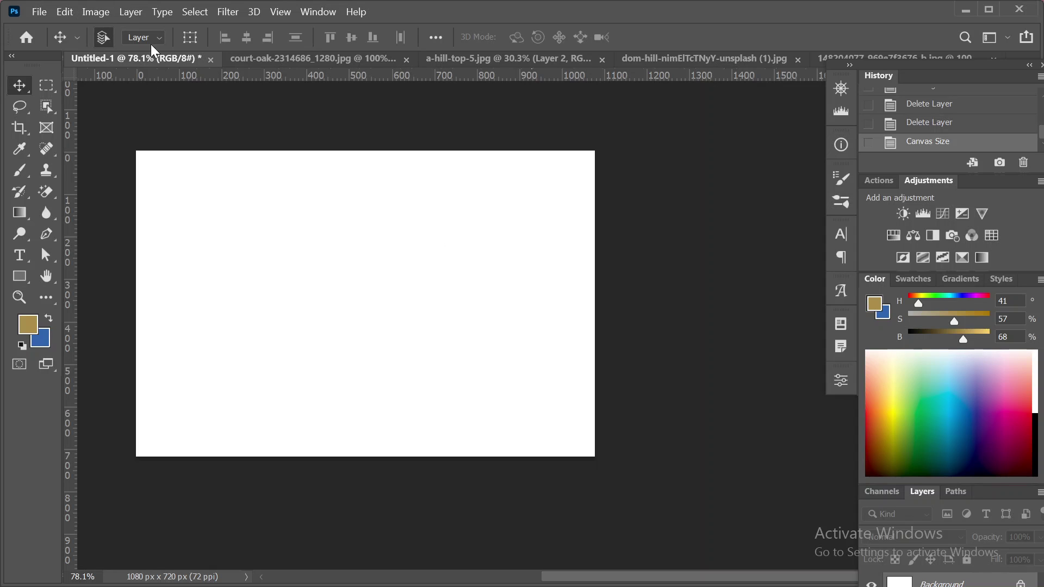
View the Fit To presets in the Image Size settings of Untitled-1 and leave without changing anything.
{"action": "left_click", "coordinate": [101, 12]}
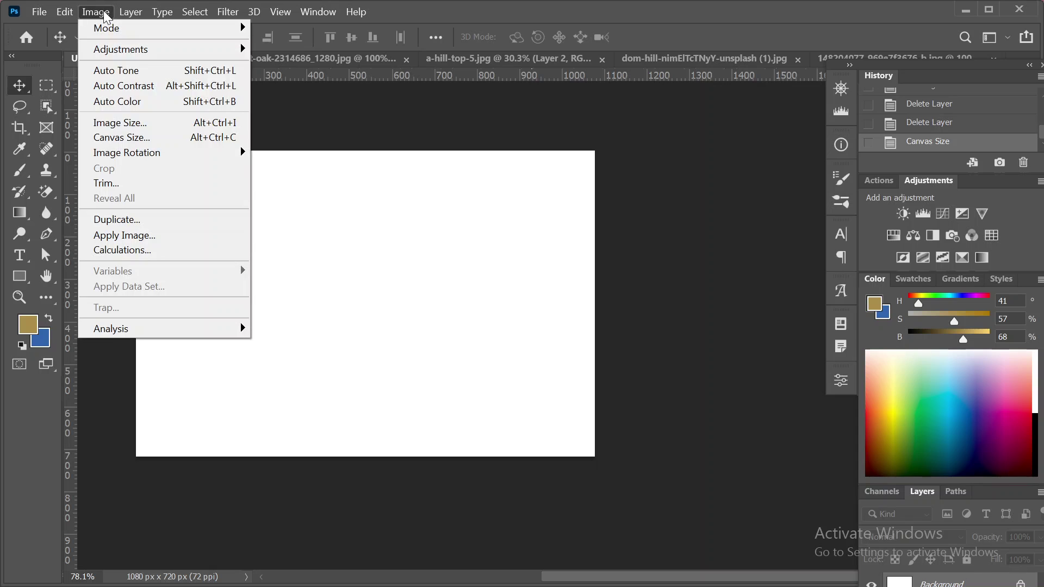
{"action": "left_click", "coordinate": [146, 125]}
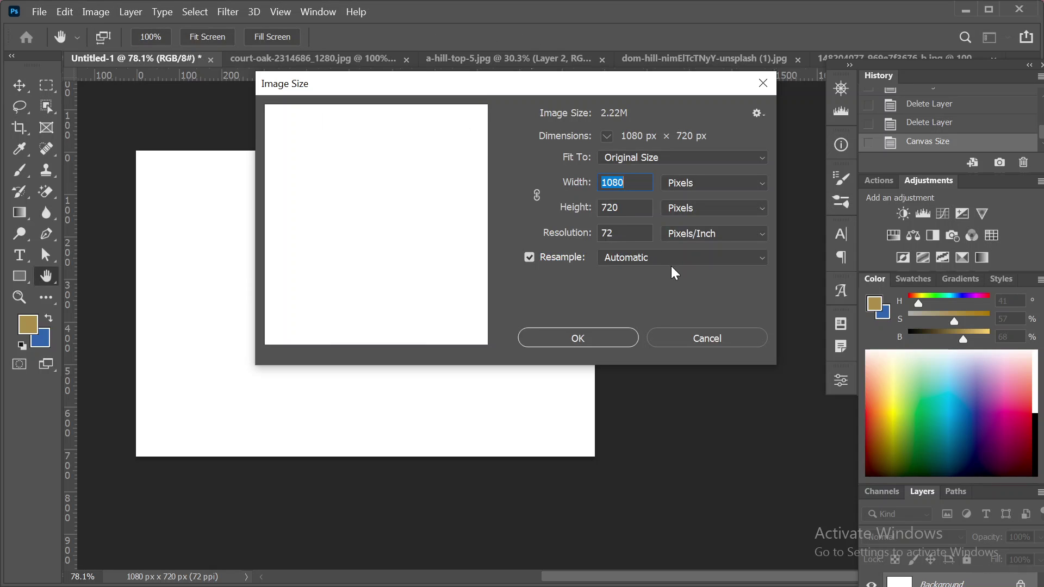
{"action": "left_click", "coordinate": [654, 158]}
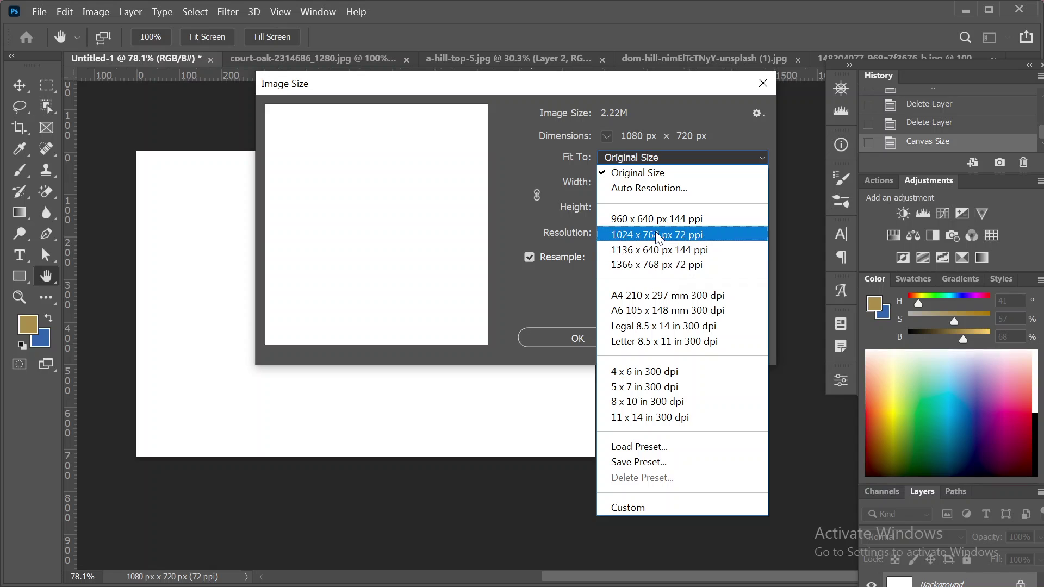
{"action": "left_click", "coordinate": [618, 130]}
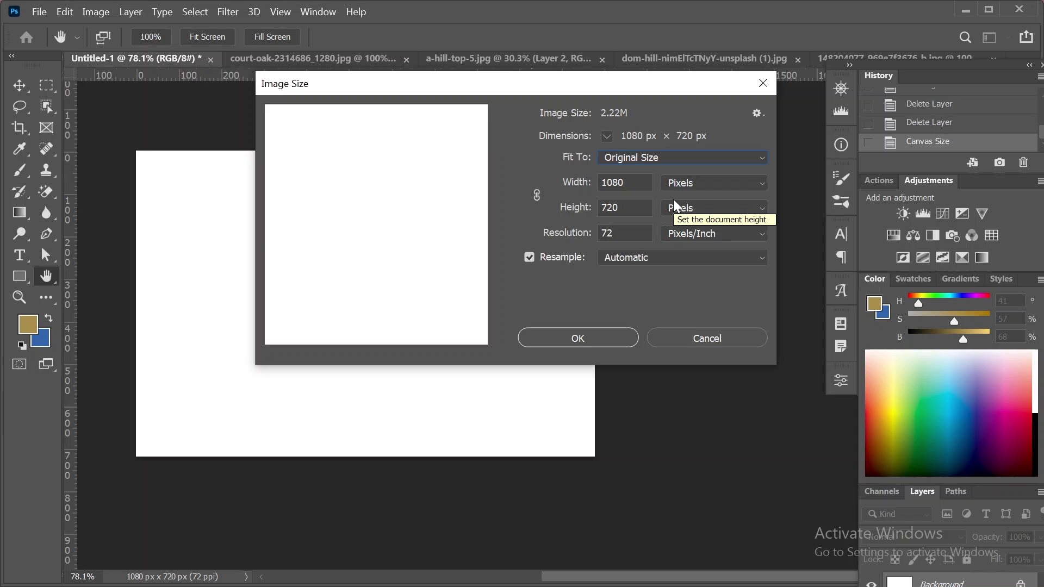
{"action": "left_click", "coordinate": [729, 335]}
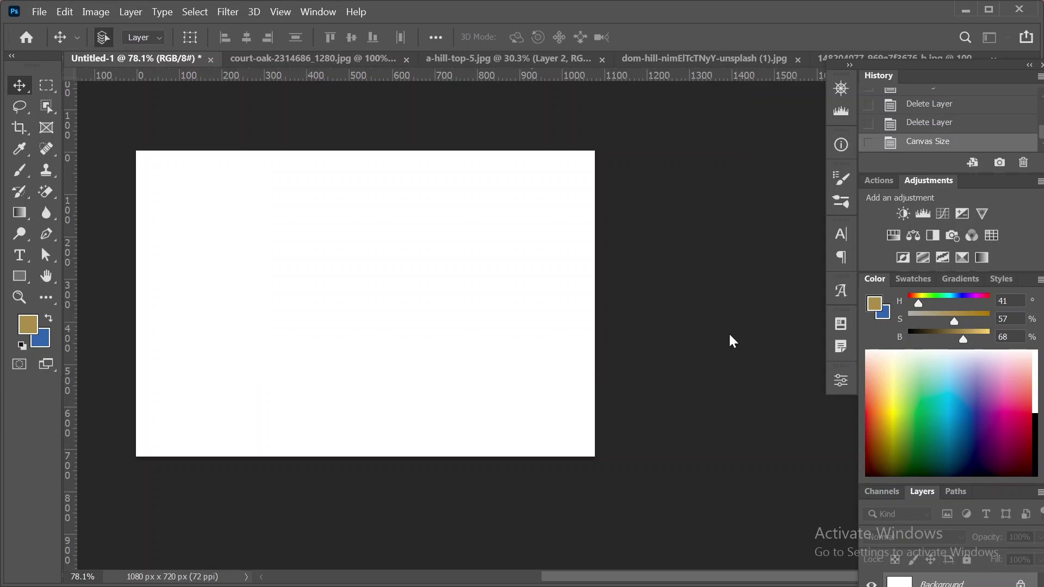
Shift the floating panel dock slightly away from the document tabs so they are uncovered.
{"action": "scroll", "coordinate": [489, 269], "scroll_direction": "left", "scroll_amount": 3}
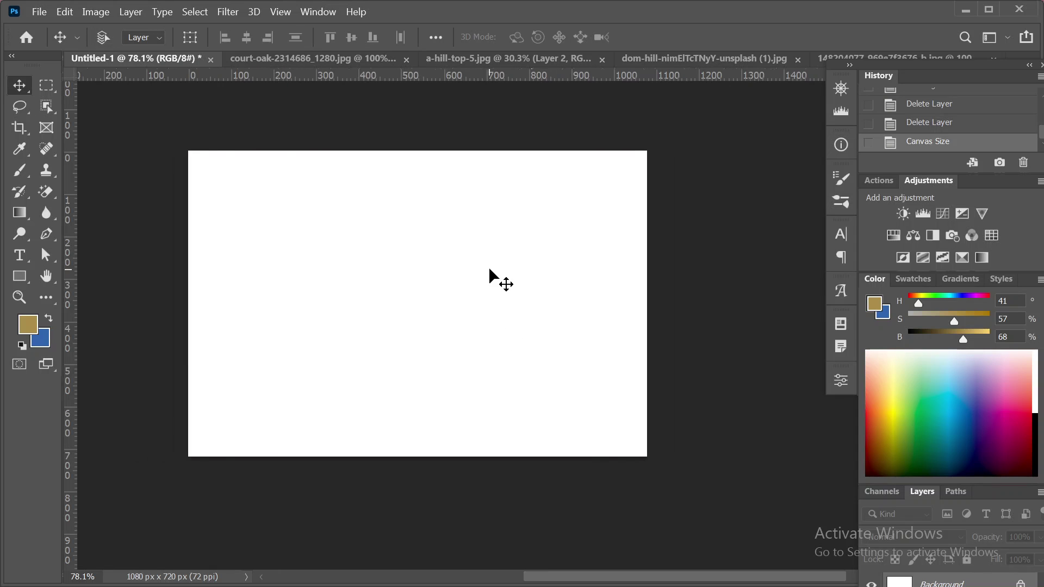
{"action": "scroll", "coordinate": [488, 267], "scroll_direction": "left", "scroll_amount": 2}
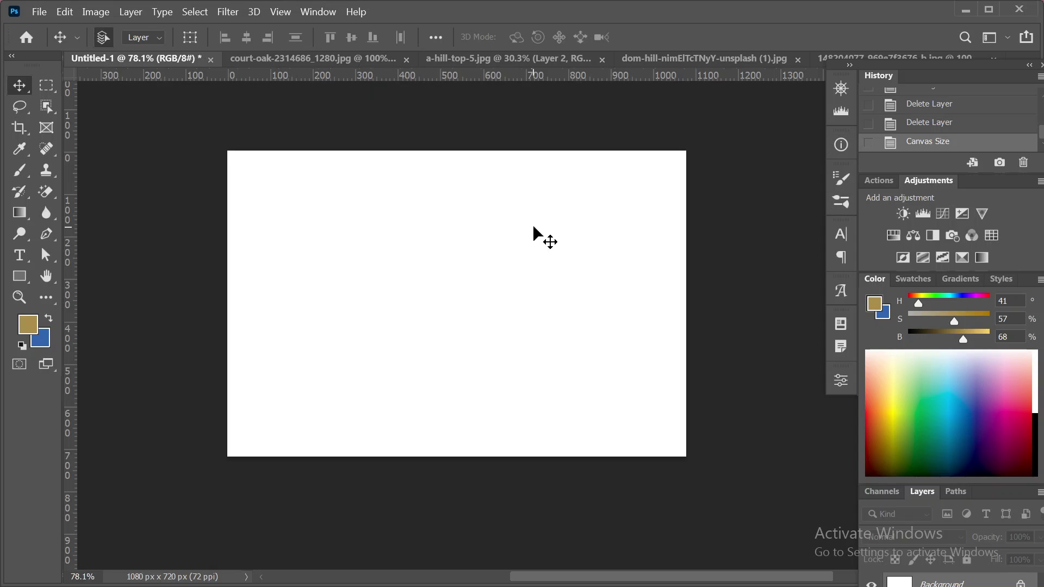
{"action": "scroll", "coordinate": [533, 224], "scroll_direction": "up", "scroll_amount": 2}
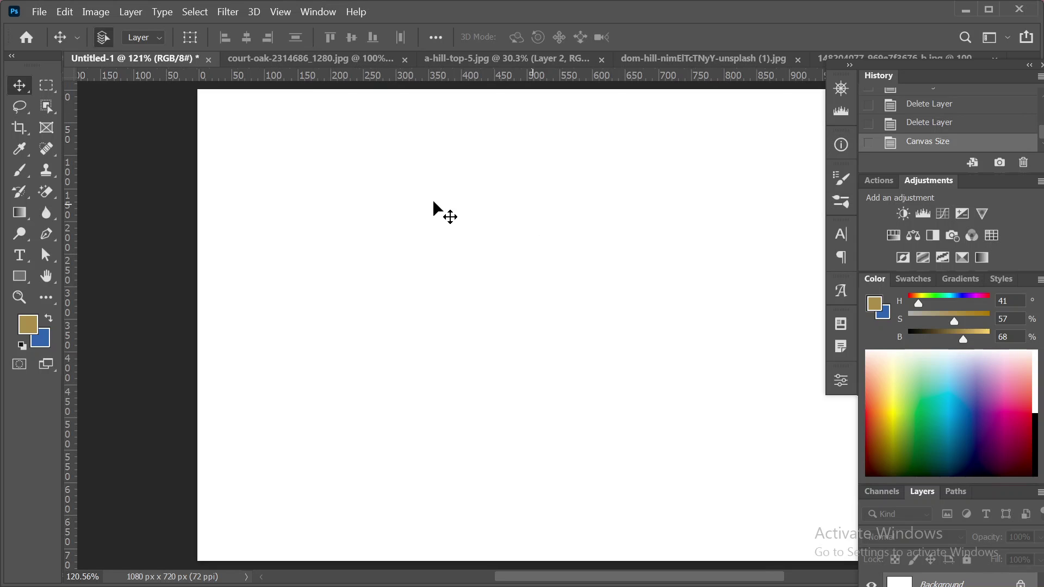
{"action": "scroll", "coordinate": [465, 275], "scroll_direction": "up", "scroll_amount": 1}
{"action": "scroll", "coordinate": [468, 277], "scroll_direction": "down", "scroll_amount": 1}
{"action": "left_click_drag", "start_coordinate": [945, 65], "coordinate": [950, 79]}
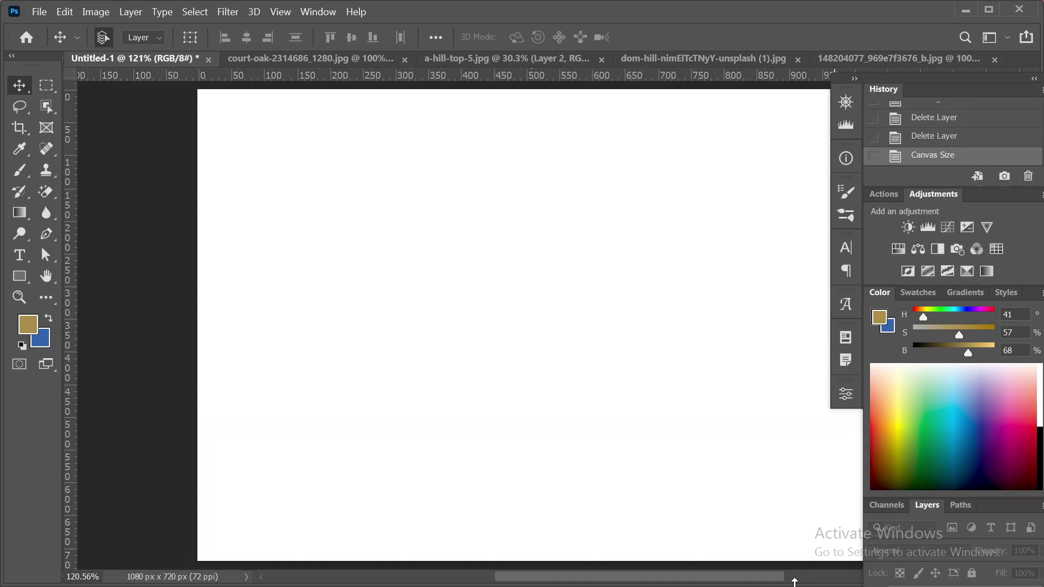
Switch to the Google Meet call in Chrome to check on the class, and return to Photoshop.
{"action": "left_click", "coordinate": [964, 9]}
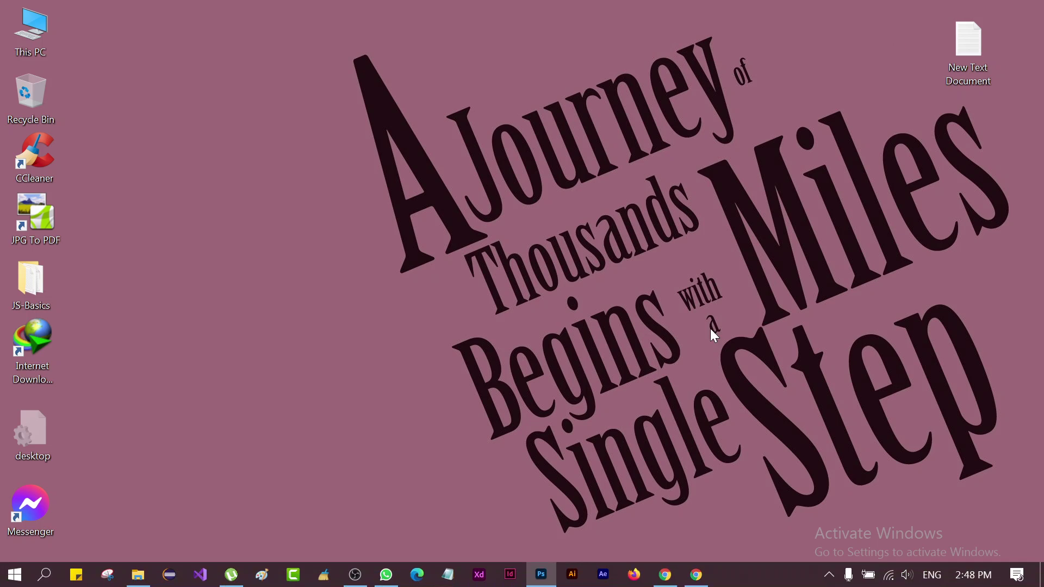
{"action": "left_click", "coordinate": [694, 577]}
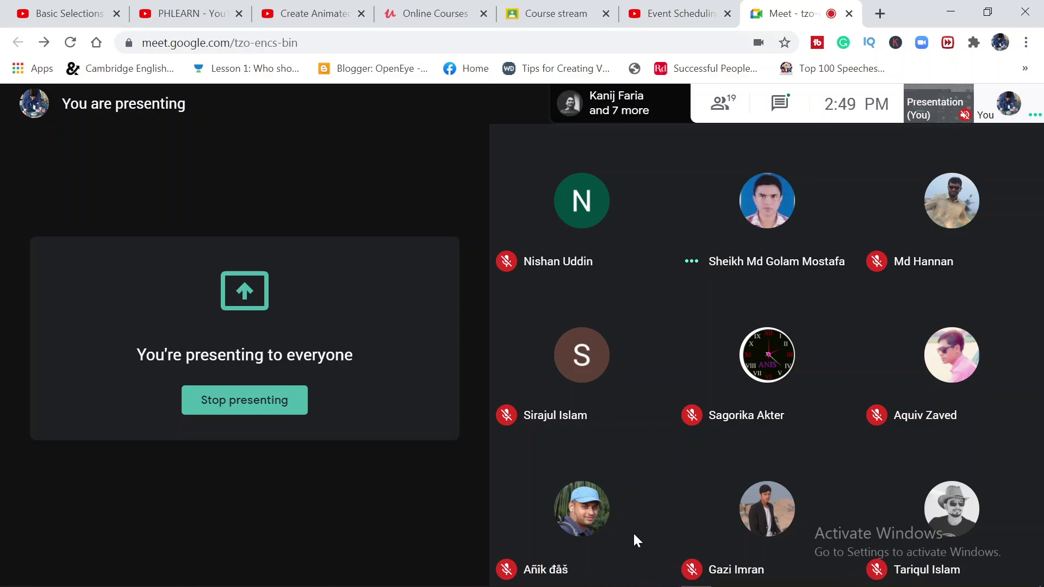
{"action": "left_click", "coordinate": [950, 12]}
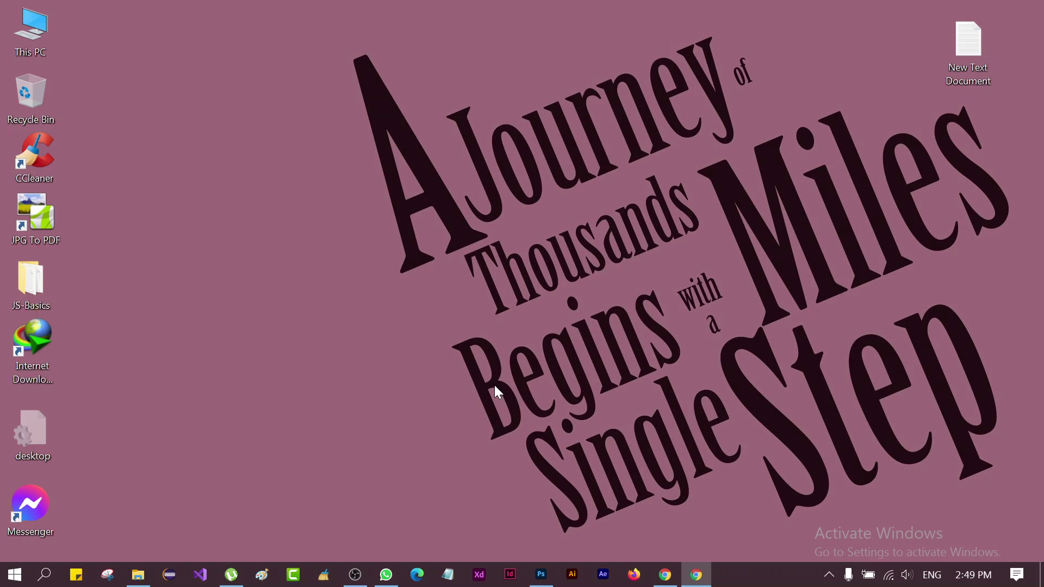
{"action": "left_click", "coordinate": [540, 575]}
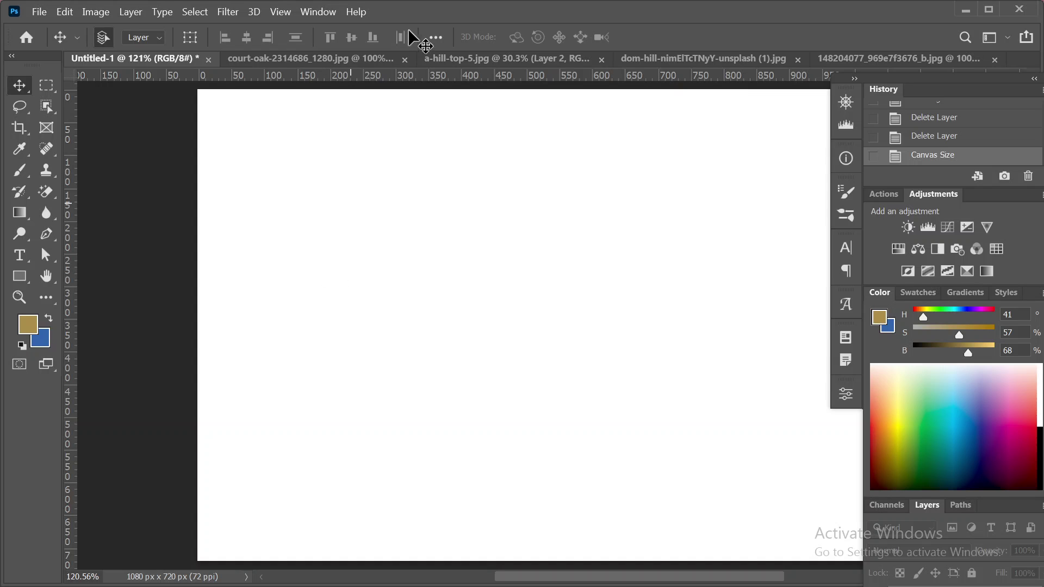
Arrange the open documents in the 2-up Vertical layout and move court-oak-2314686_1280.jpg into the pane holding 148204077_969e7f3676_b.jpg.
{"action": "left_click", "coordinate": [318, 11]}
{"action": "mouse_move", "coordinate": [536, 33]}
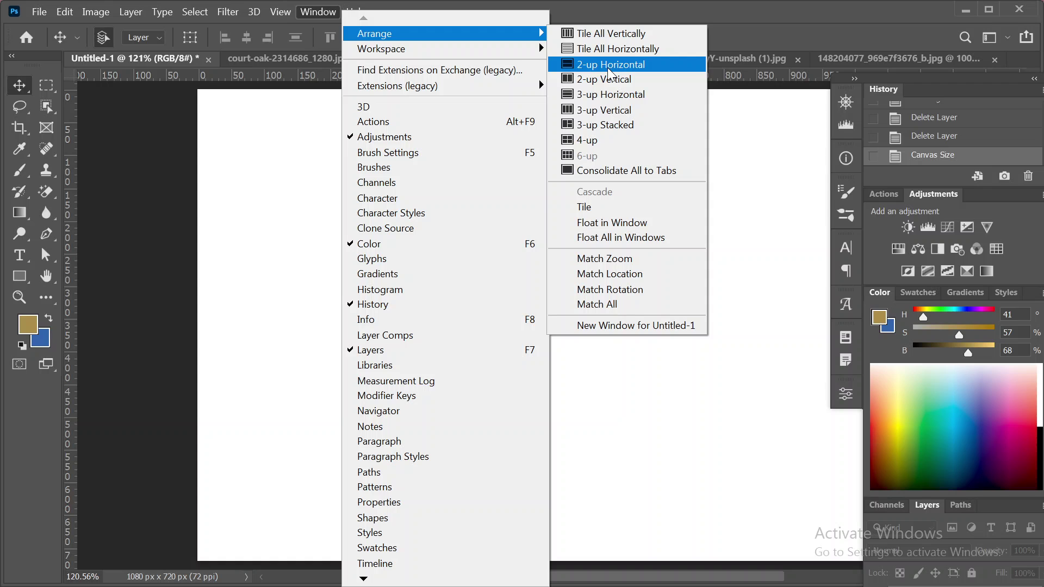
{"action": "left_click", "coordinate": [621, 81]}
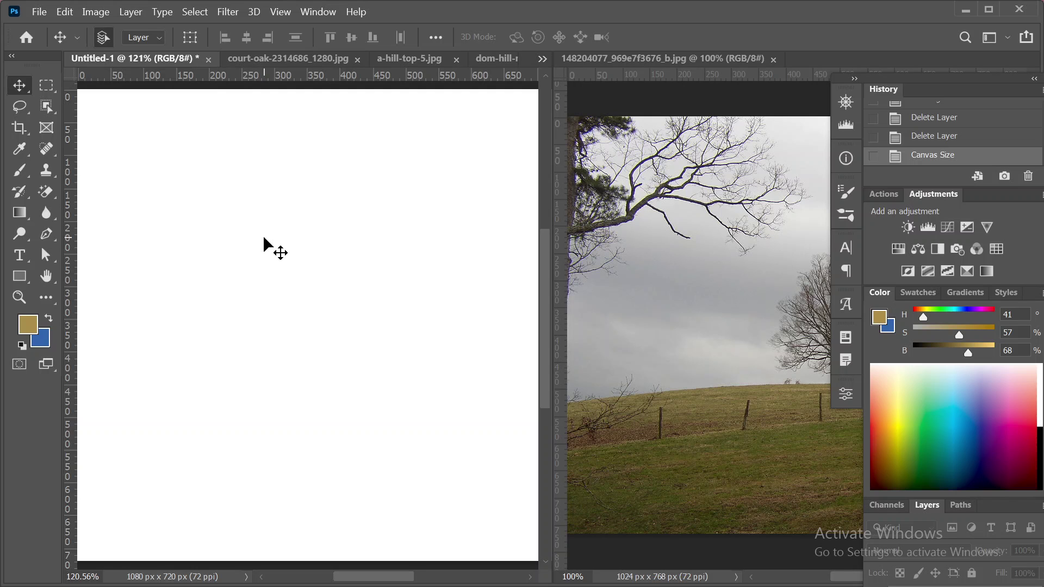
{"action": "left_click", "coordinate": [318, 60]}
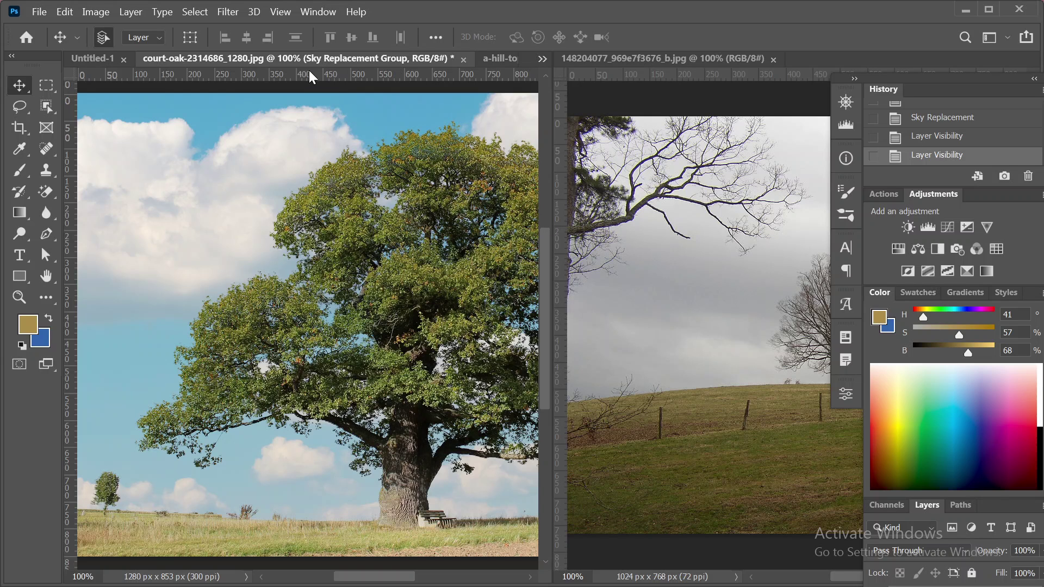
{"action": "left_click_drag", "start_coordinate": [305, 58], "coordinate": [642, 60]}
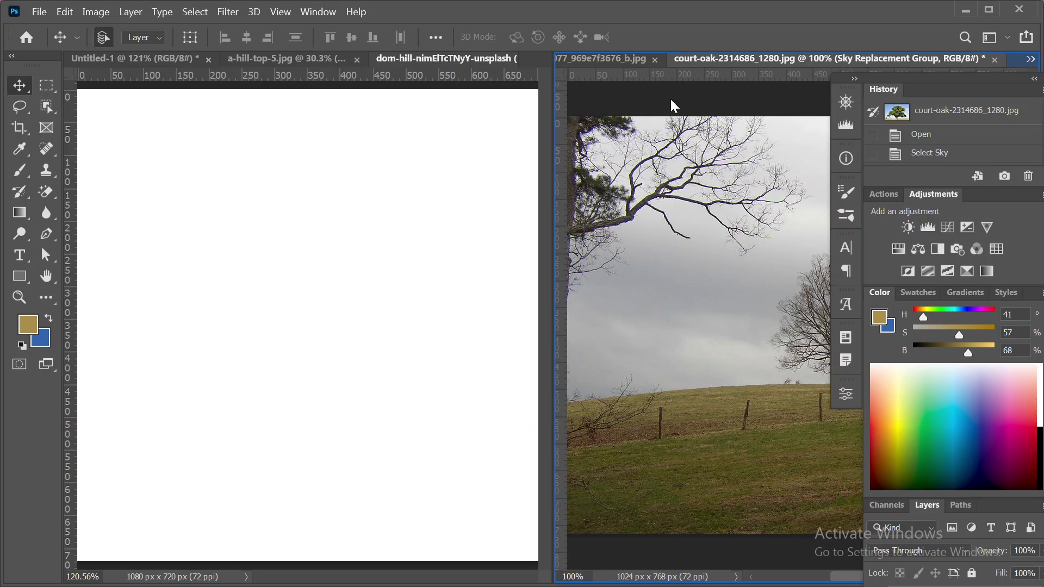
Switch between the documents in both panes, comparing the dom-hill image with 148204077_969e7f3676_b.jpg and court-oak-2314686_1280.jpg.
{"action": "left_click", "coordinate": [641, 56]}
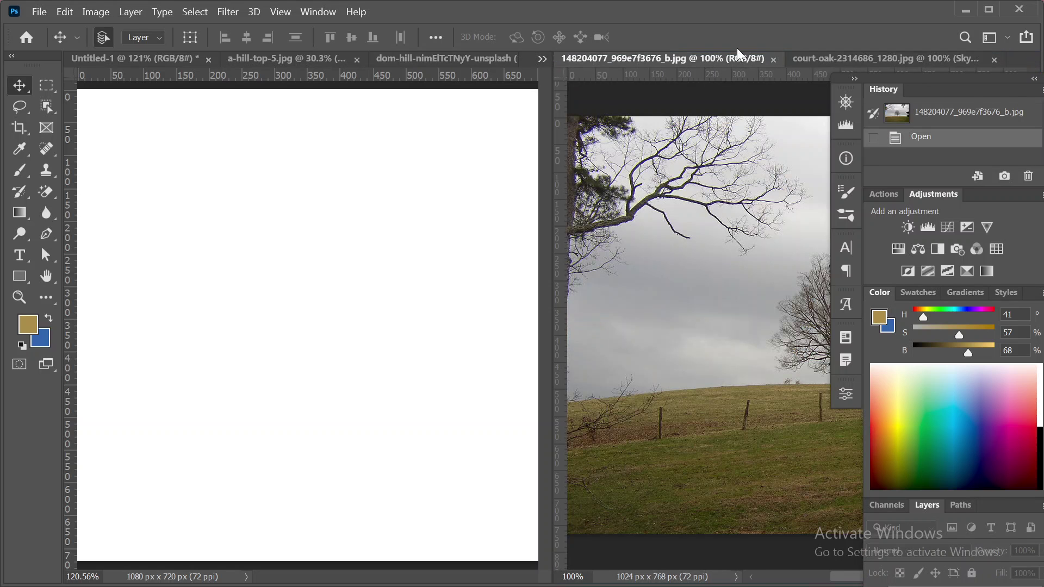
{"action": "left_click", "coordinate": [836, 57]}
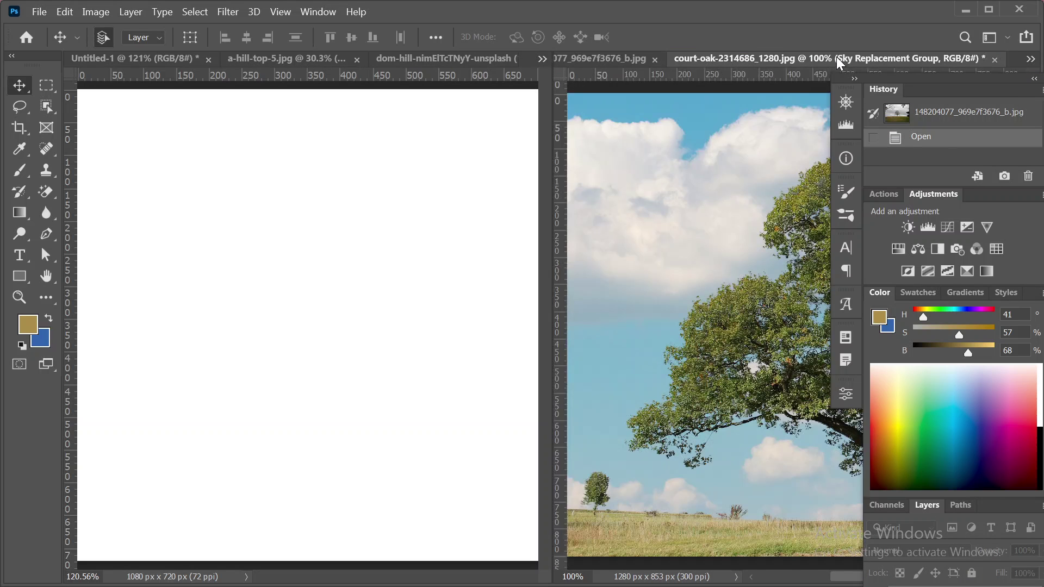
{"action": "left_click", "coordinate": [462, 53]}
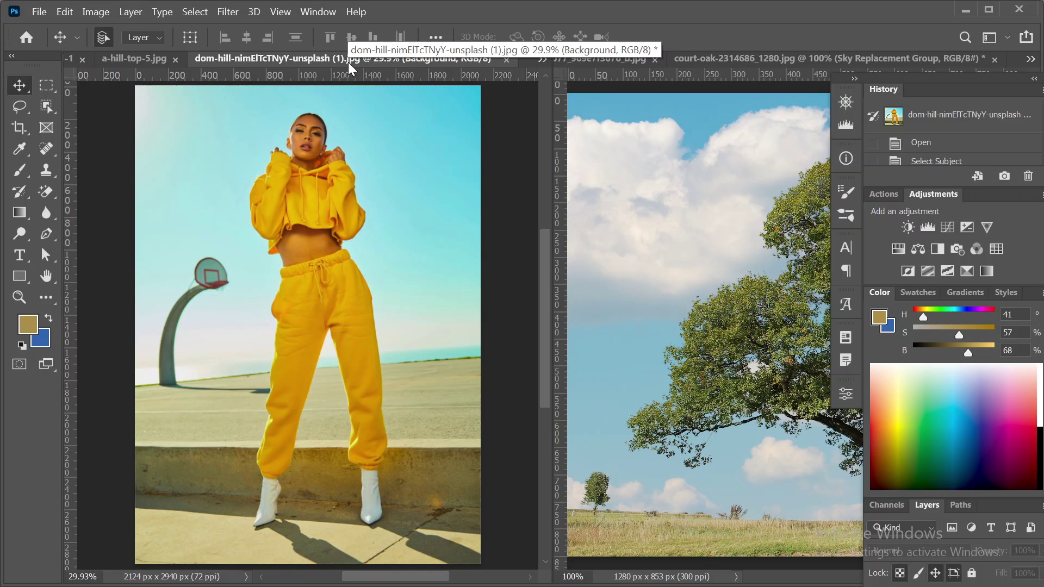
{"action": "left_click", "coordinate": [578, 60]}
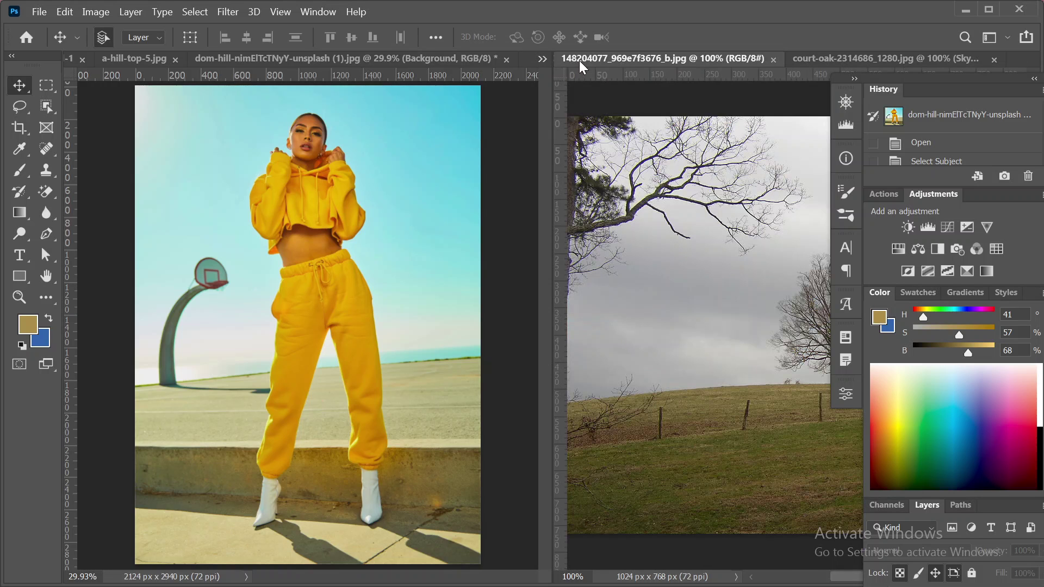
{"action": "left_click", "coordinate": [827, 57]}
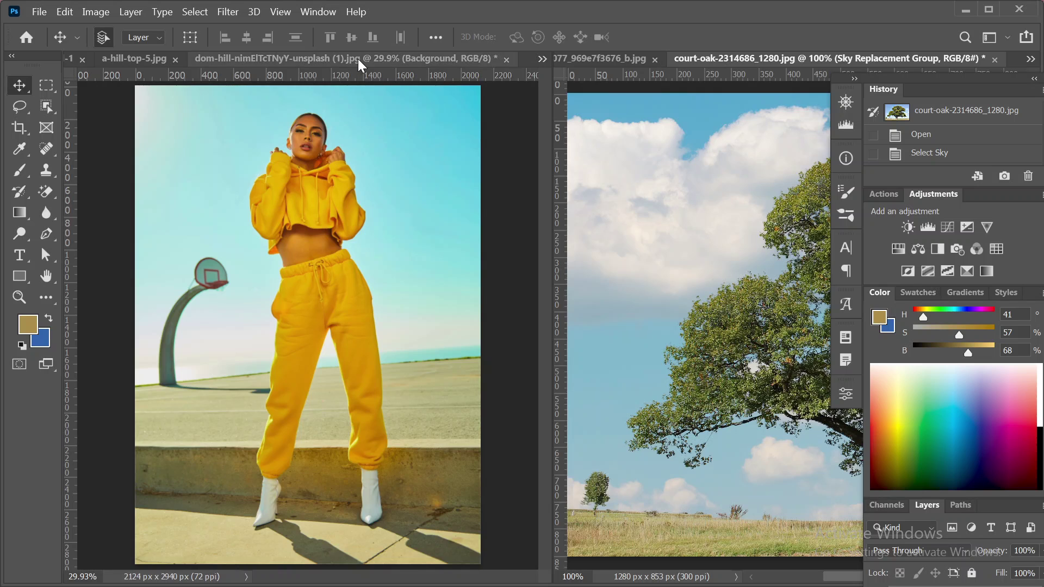
Float the dom-hill, 148204077 and court-oak images in their own windows, and Untitled-1 with a-hill-top-5.jpg together in another window.
{"action": "left_click_drag", "start_coordinate": [358, 58], "coordinate": [331, 224]}
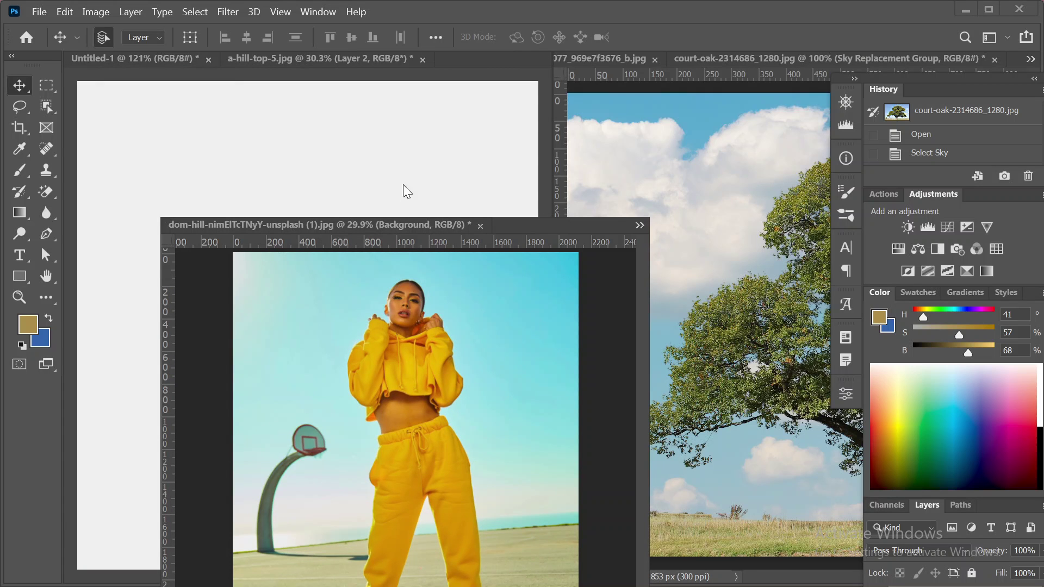
{"action": "left_click", "coordinate": [402, 185]}
{"action": "left_click_drag", "start_coordinate": [597, 58], "coordinate": [660, 54]}
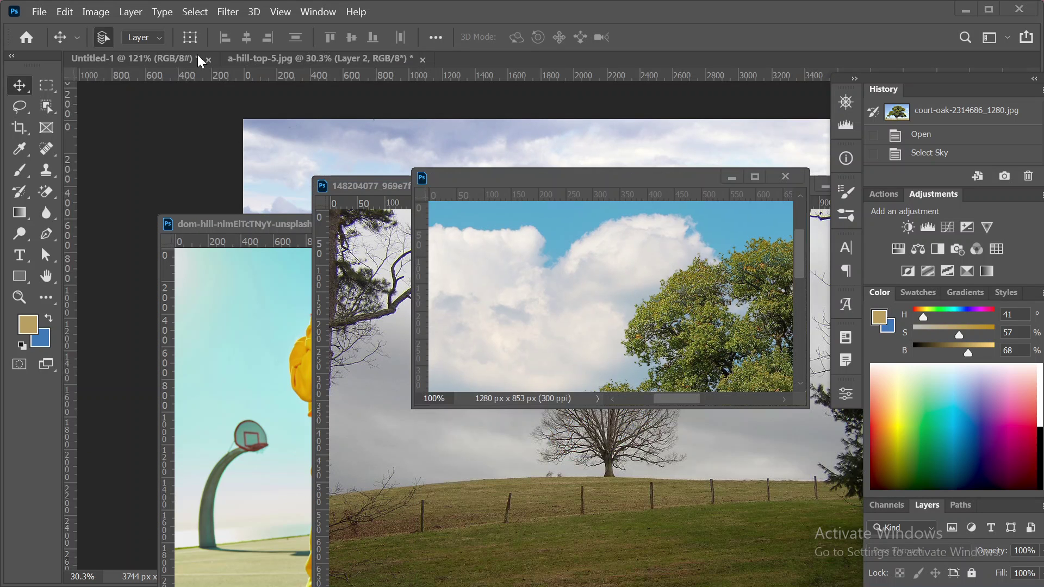
{"action": "left_click_drag", "start_coordinate": [241, 61], "coordinate": [651, 145]}
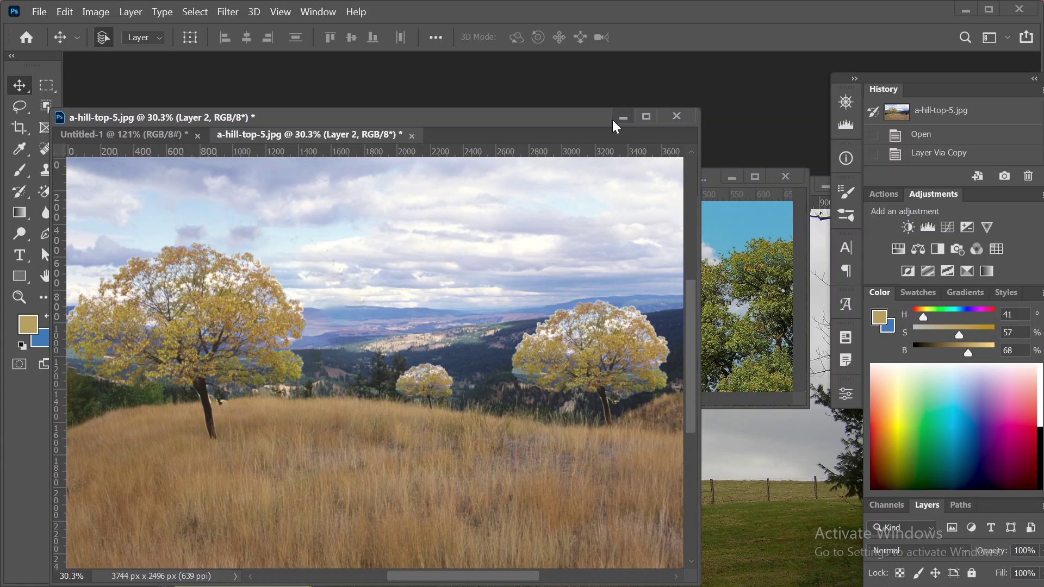
{"action": "mouse_move", "coordinate": [506, 113]}
{"action": "left_mouse_down"}
{"action": "mouse_move", "coordinate": [592, 93]}
{"action": "mouse_move", "coordinate": [508, 118]}
{"action": "left_mouse_up"}
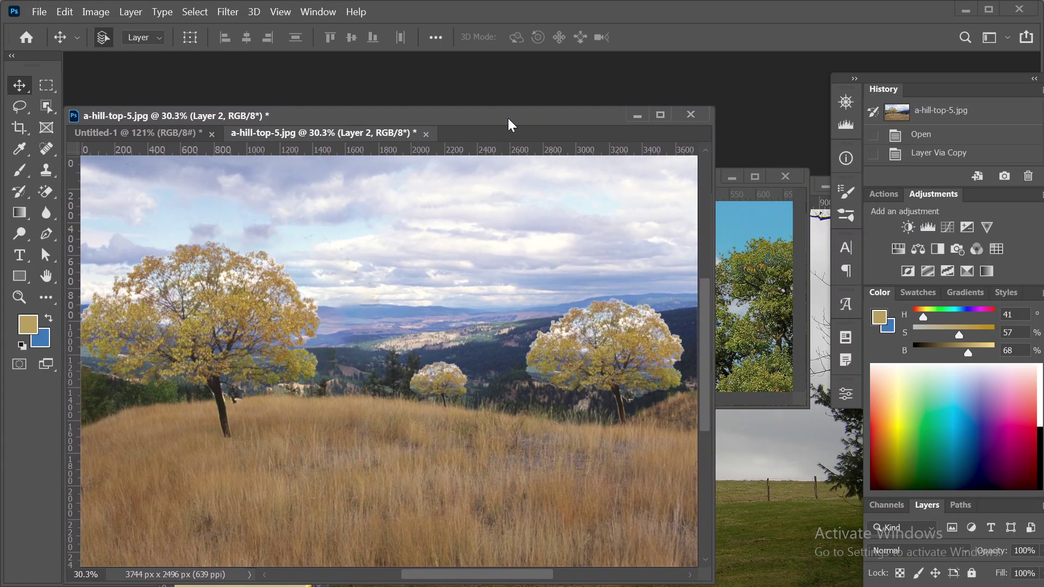
Minimize the floating a-hill-top-5.jpg window, move the court-oak window up over the others, and consolidate all documents to tabs.
{"action": "left_click", "coordinate": [633, 116]}
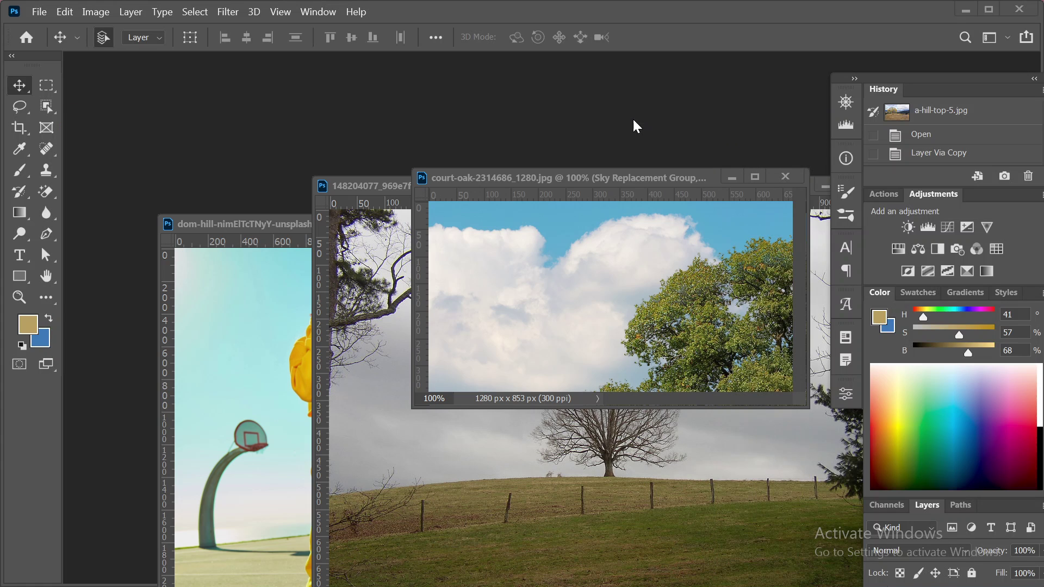
{"action": "left_click_drag", "start_coordinate": [520, 175], "coordinate": [413, 110]}
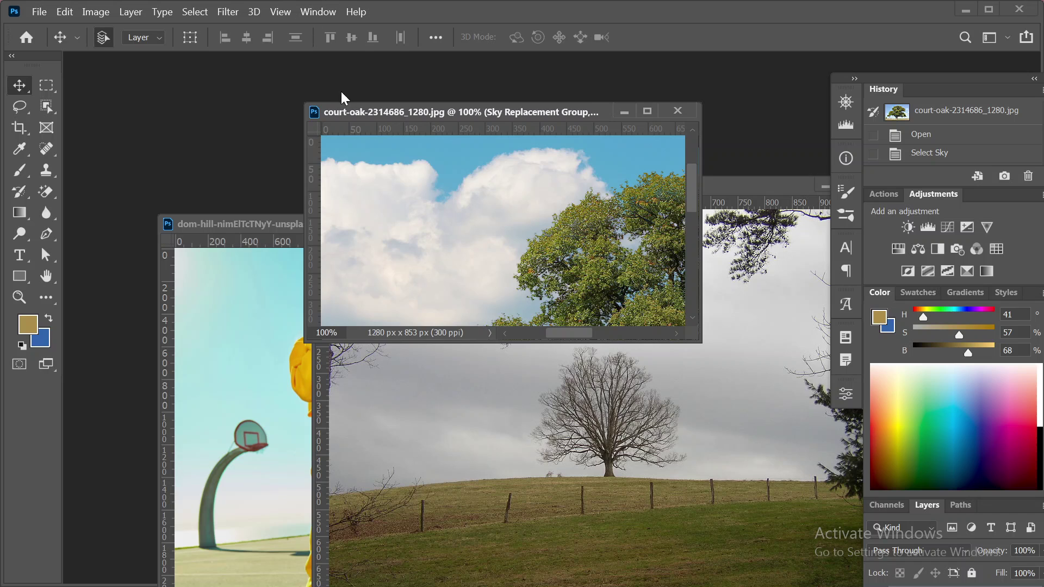
{"action": "left_click", "coordinate": [302, 10]}
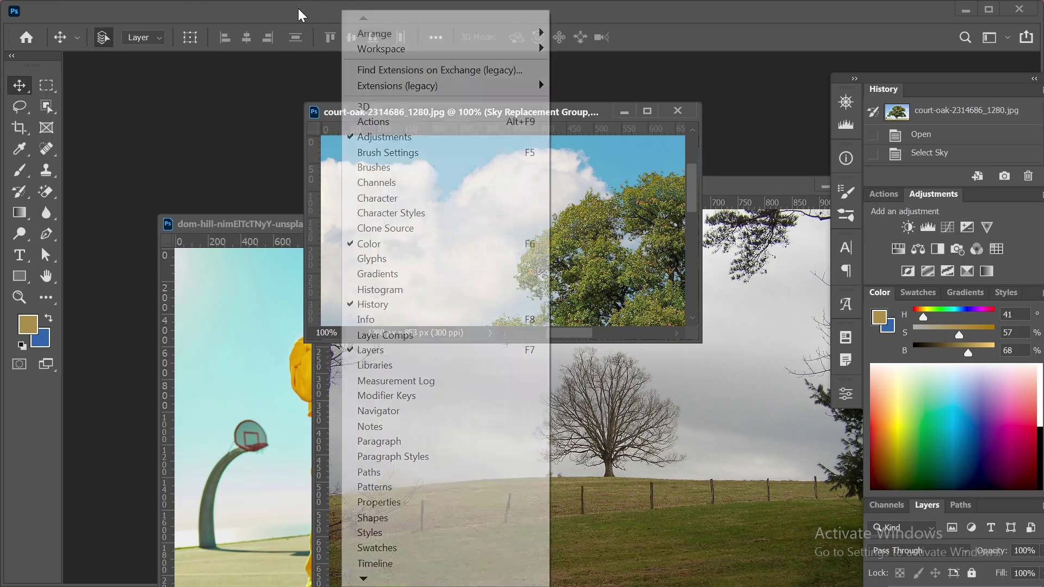
{"action": "mouse_move", "coordinate": [473, 35]}
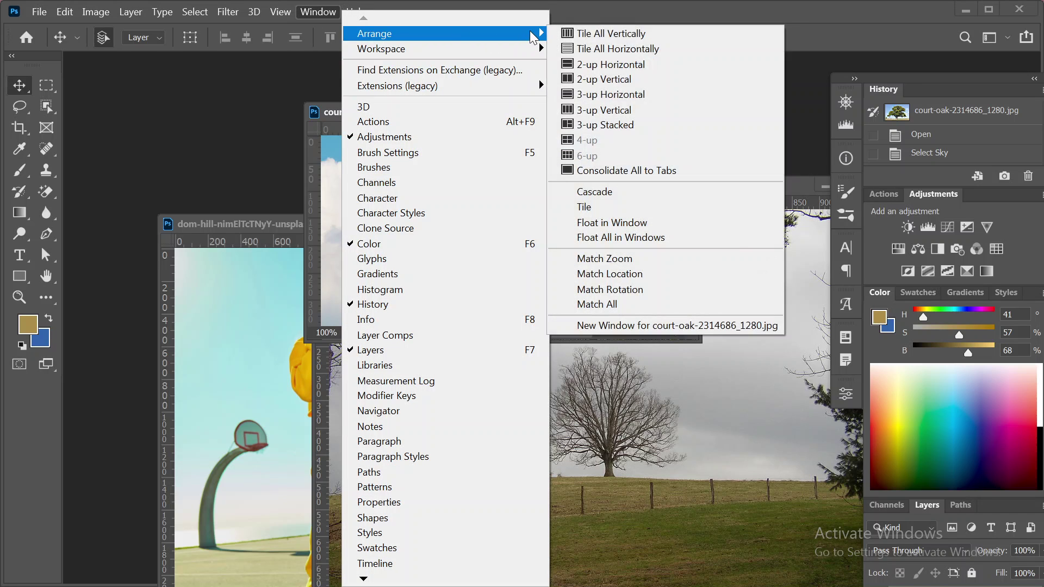
{"action": "left_click", "coordinate": [670, 171]}
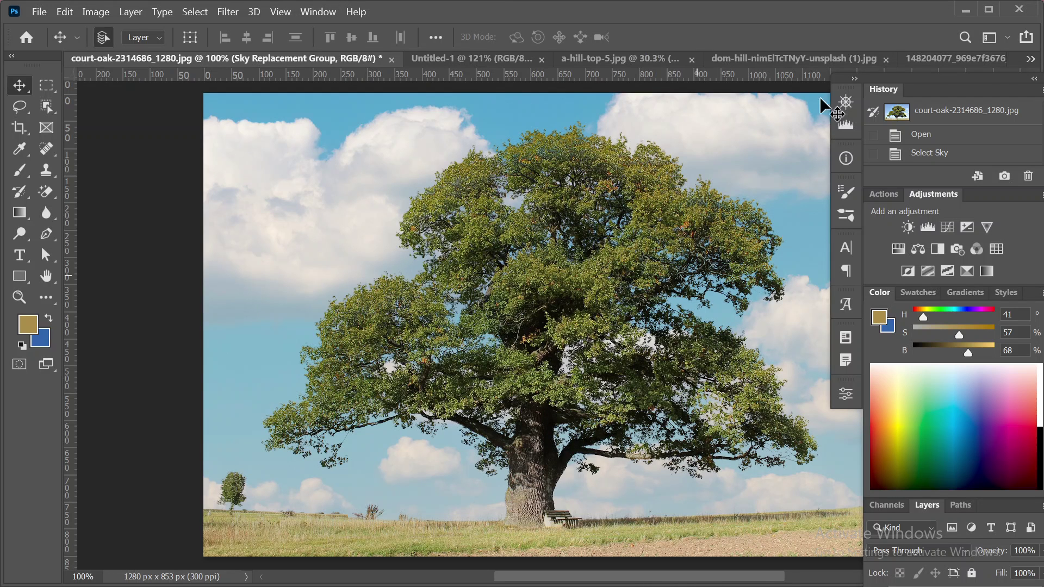
Switch to the Google Meet call in Chrome to check on the class, and return to Photoshop.
{"action": "left_click", "coordinate": [964, 10]}
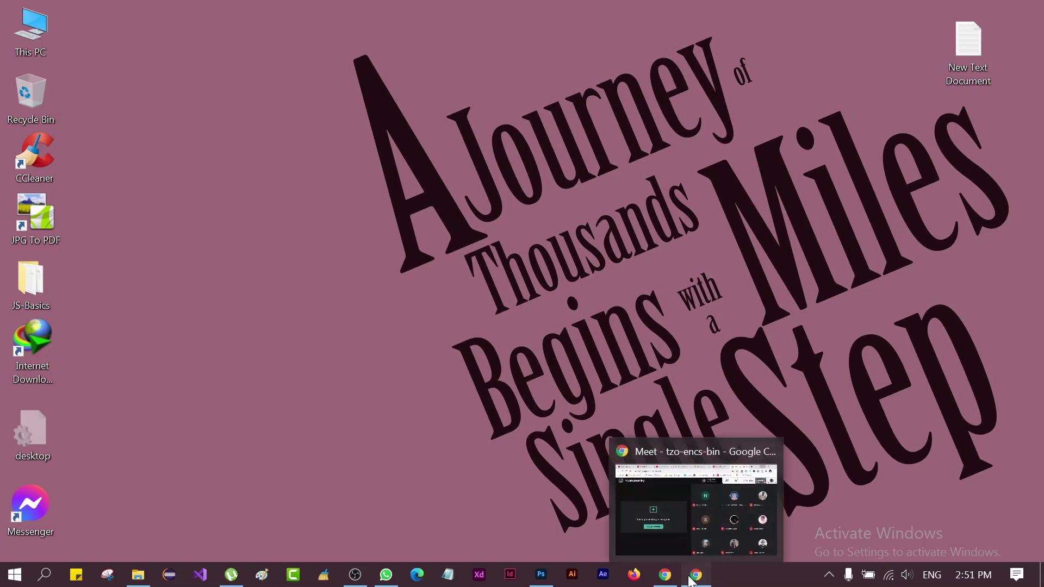
{"action": "left_click", "coordinate": [694, 574]}
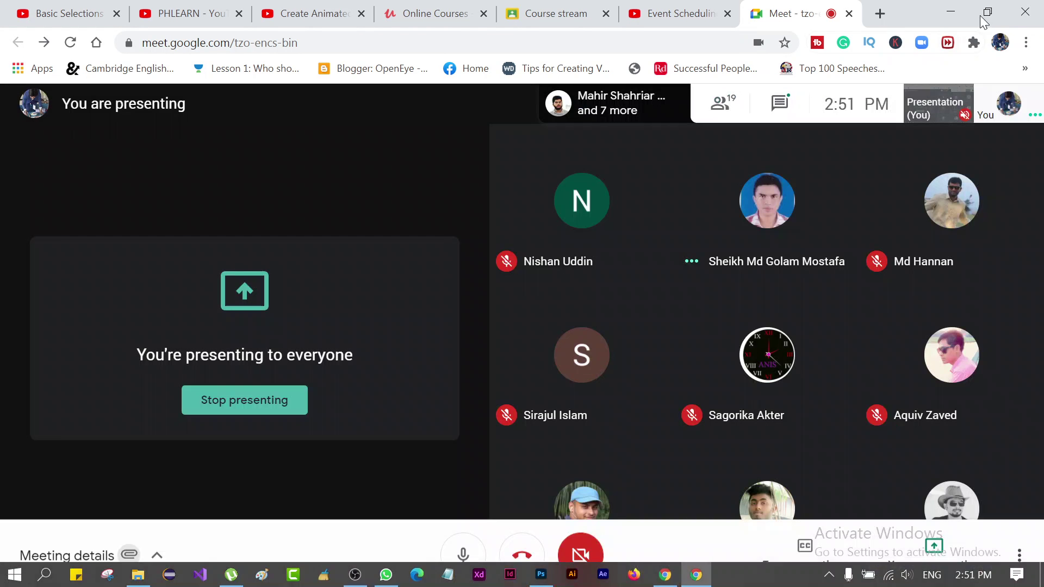
{"action": "left_click", "coordinate": [949, 10]}
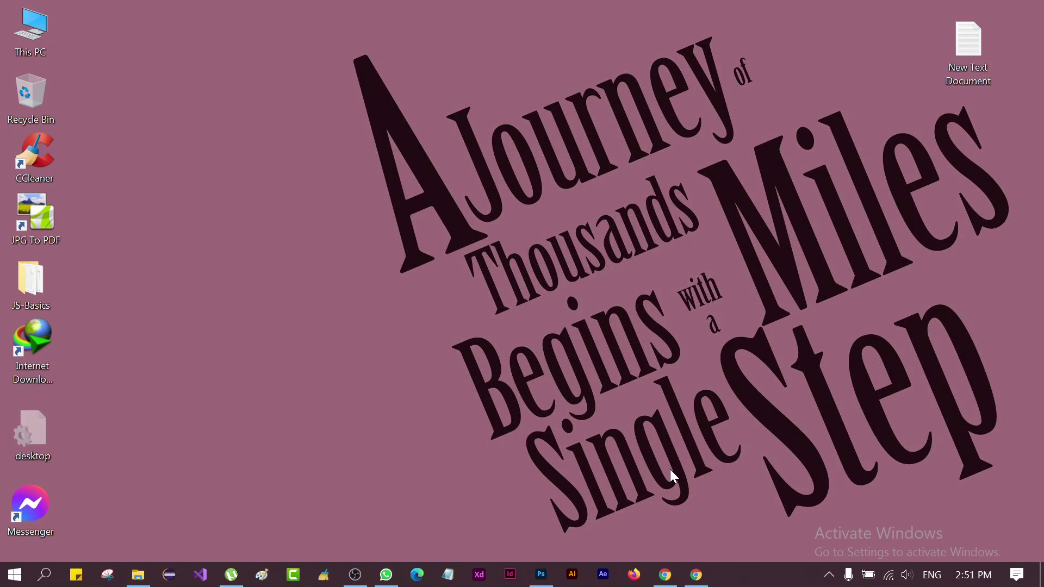
{"action": "left_click", "coordinate": [541, 575]}
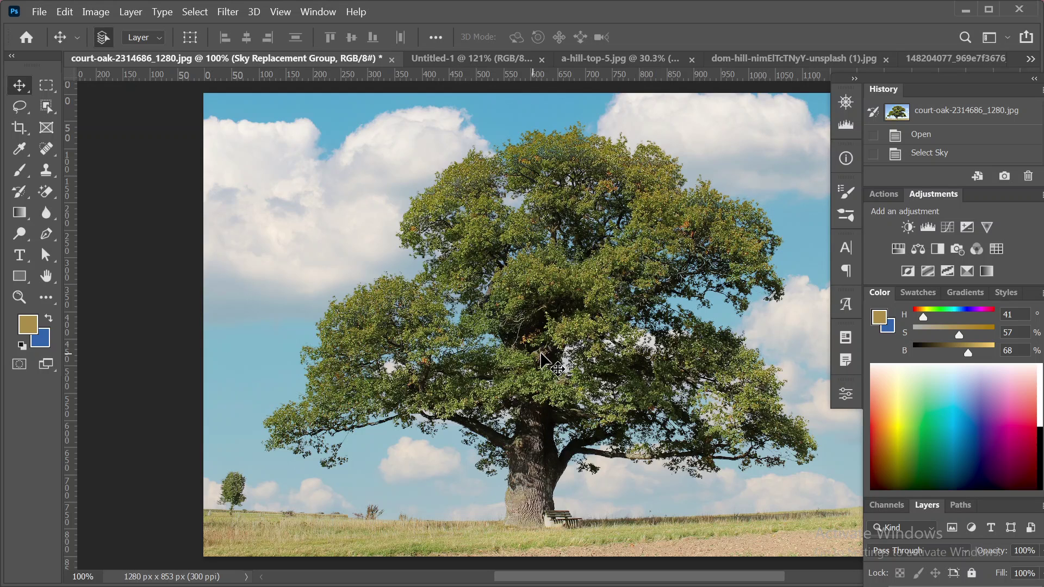
View Untitled-1, a-hill-top-5.jpg and the dom-hill image in turn, and return to court-oak-2314686_1280.jpg.
{"action": "left_click", "coordinate": [475, 54]}
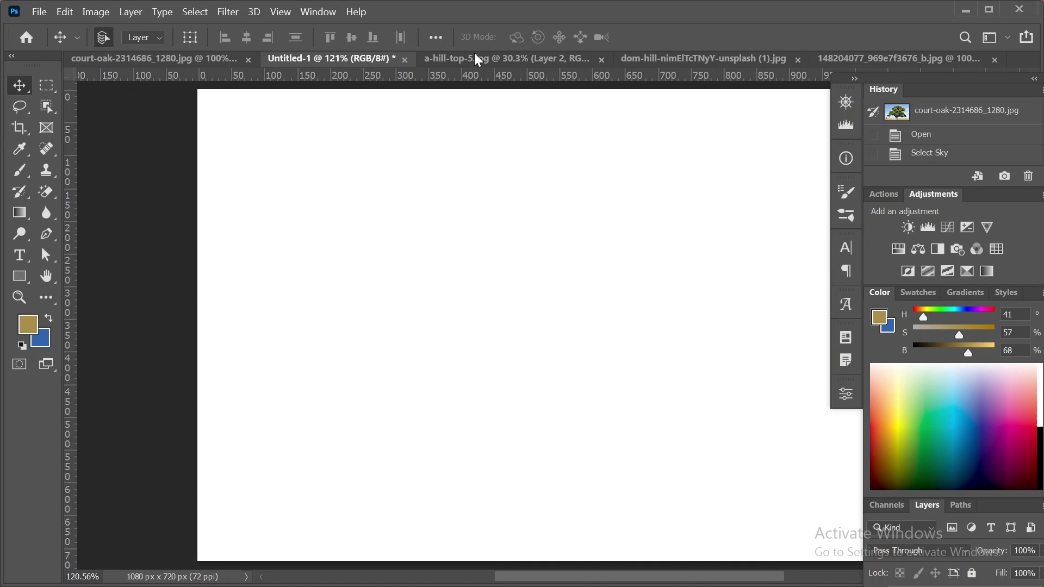
{"action": "left_click", "coordinate": [565, 58]}
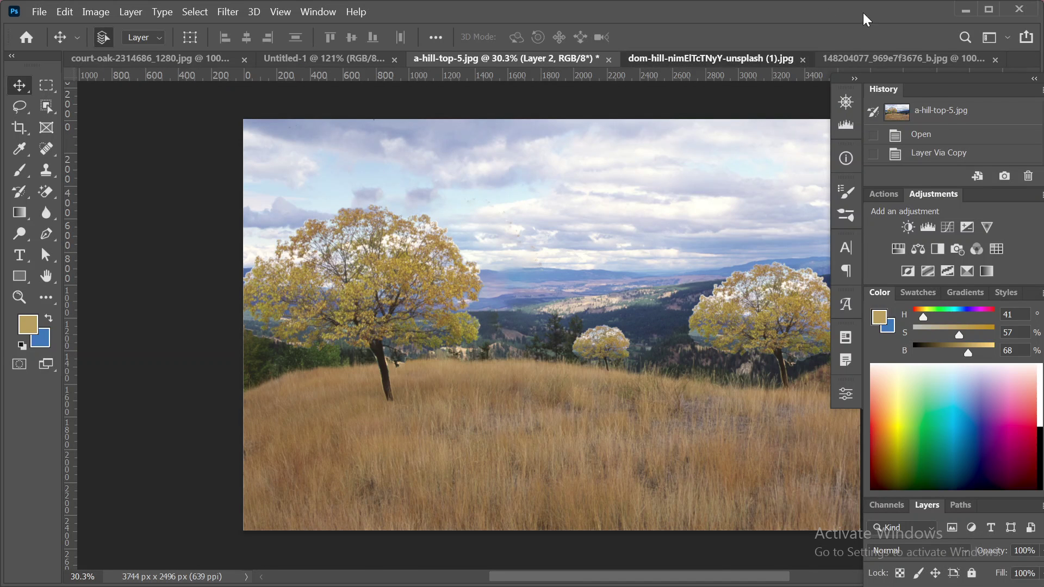
{"action": "key", "text": "ctrl+Tab"}
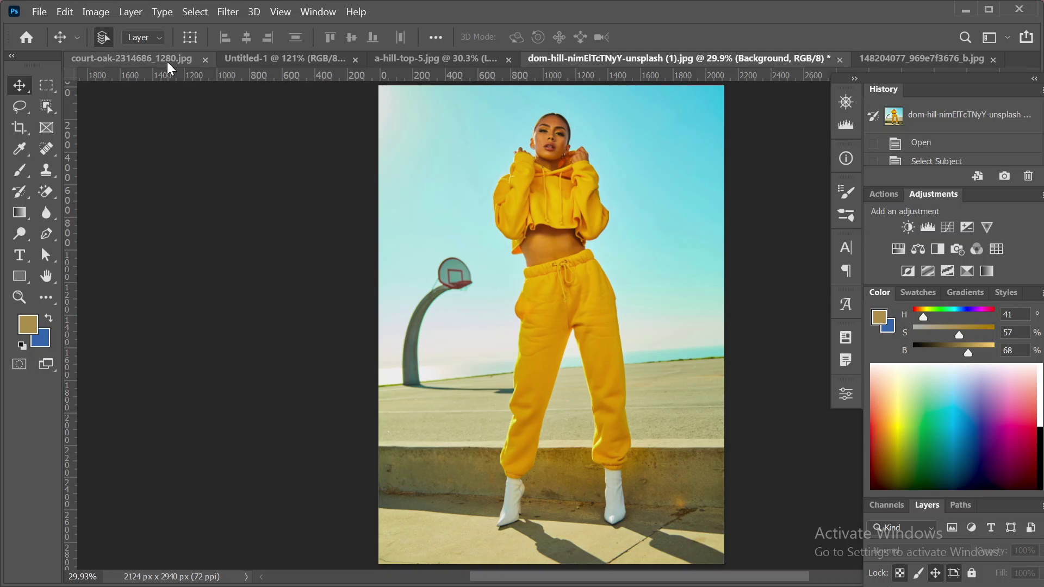
{"action": "left_click", "coordinate": [164, 63]}
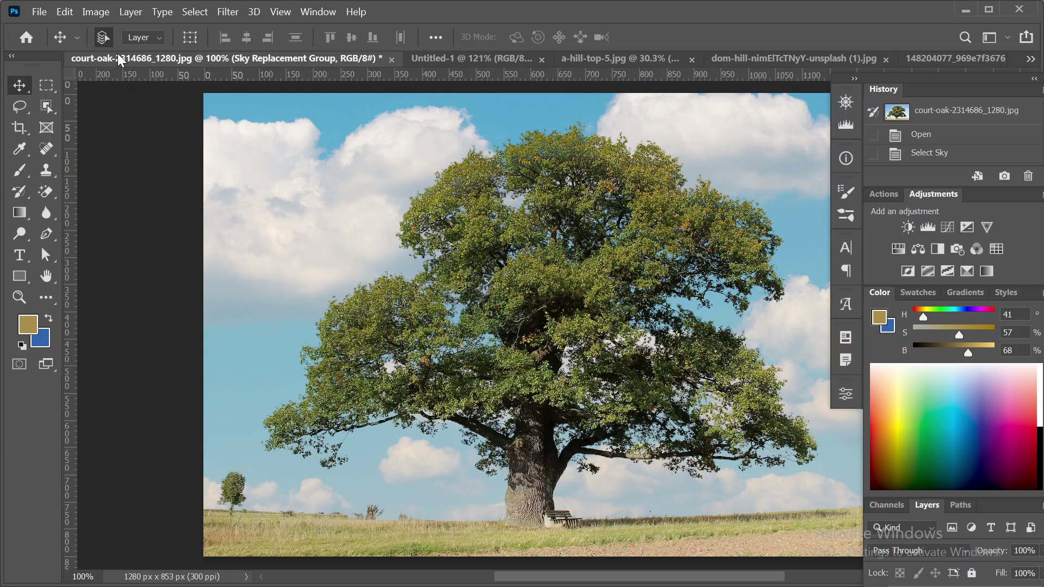
Cycle forward and backward through the tabbed documents, ending on court-oak-2314686_1280.jpg.
{"action": "key", "text": "ctrl"}
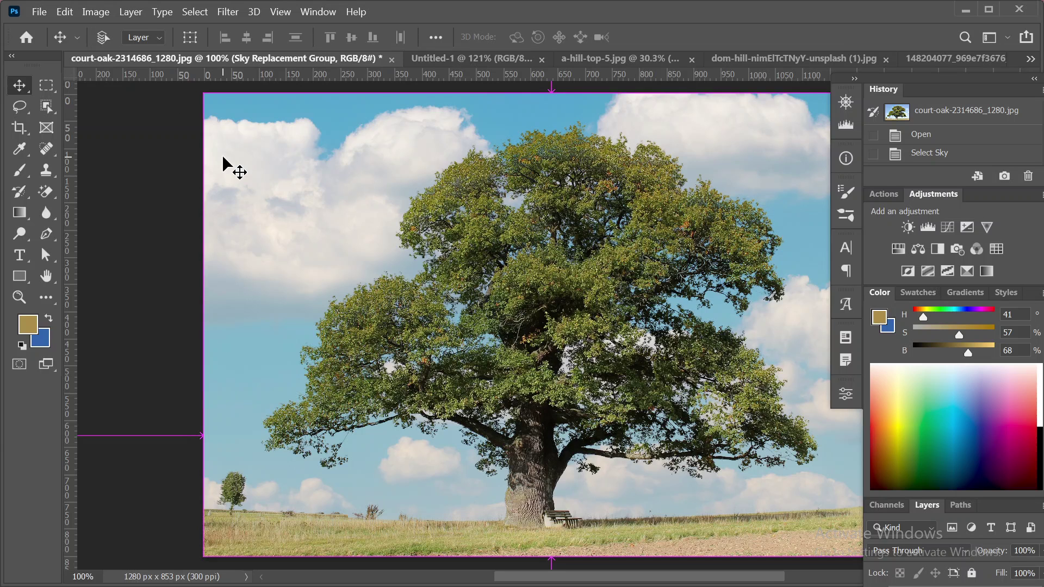
{"action": "key", "text": "ctrl+Tab"}
{"action": "key", "text": "ctrl+Tab"}
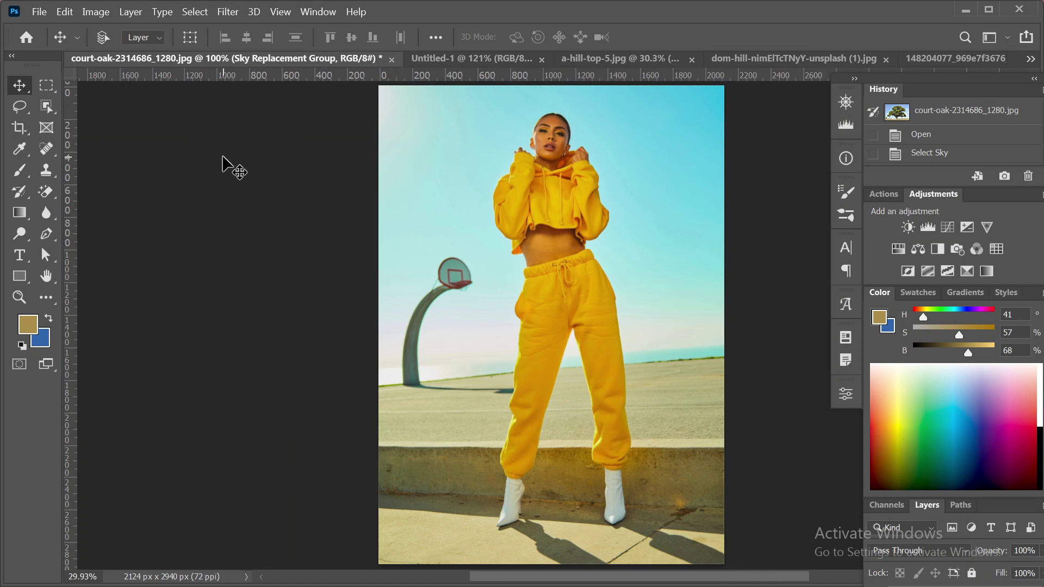
{"action": "key", "text": "ctrl+Tab"}
{"action": "key", "text": "ctrl+Tab"}
{"action": "key", "text": "ctrl+Tab"}
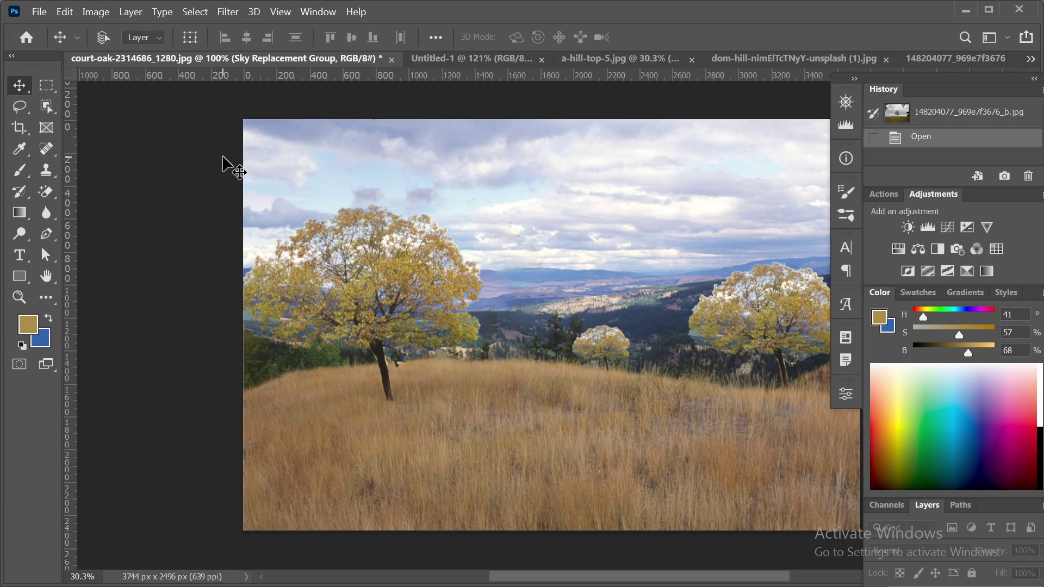
{"action": "key", "text": "ctrl+shift+Tab"}
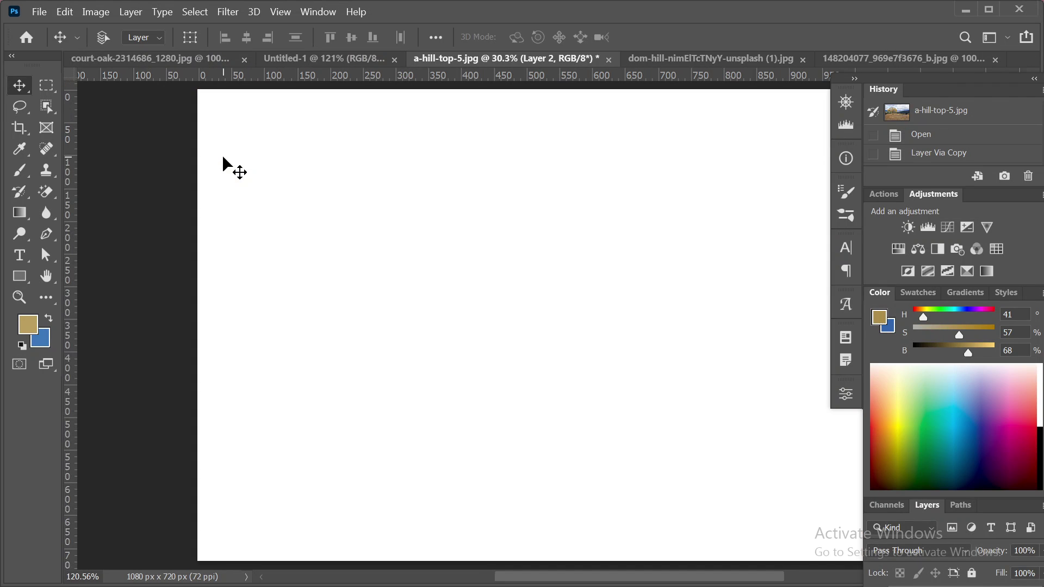
{"action": "key", "text": "ctrl+Tab"}
{"action": "key", "text": "ctrl+Tab"}
{"action": "key", "text": "ctrl+Tab"}
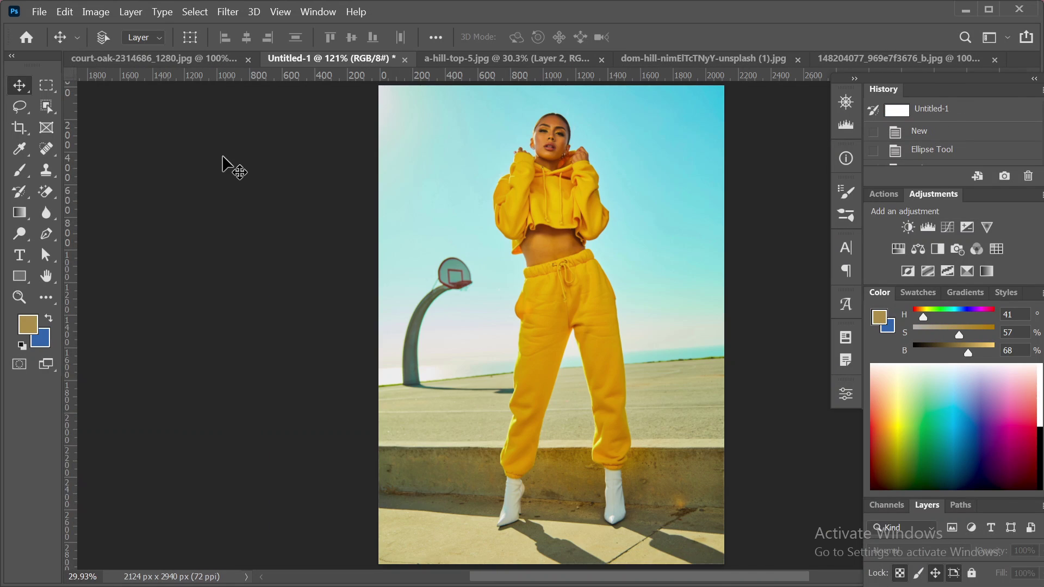
{"action": "key", "text": "ctrl+shift+Tab"}
{"action": "key", "text": "ctrl+shift+Tab"}
{"action": "key", "text": "ctrl+shift+Tab"}
{"action": "key", "text": "ctrl+shift+Tab"}
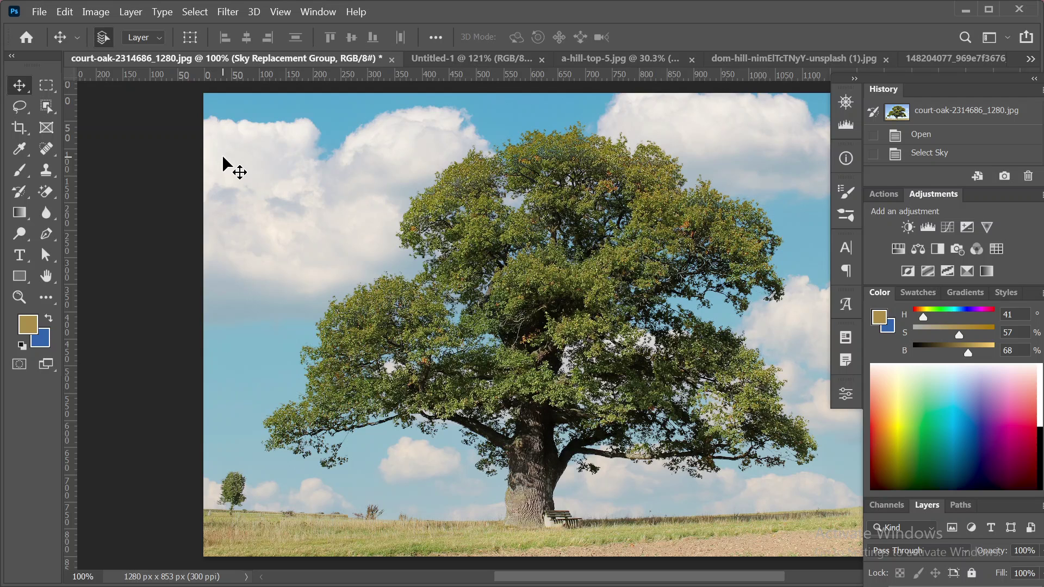
Cycle forward through the open documents past 148204077_969e7f3676_b.jpg and court-oak-2314686_1280.jpg, stopping at the dom-hill image.
{"action": "key", "text": "ctrl+Tab"}
{"action": "key", "text": "ctrl+Tab"}
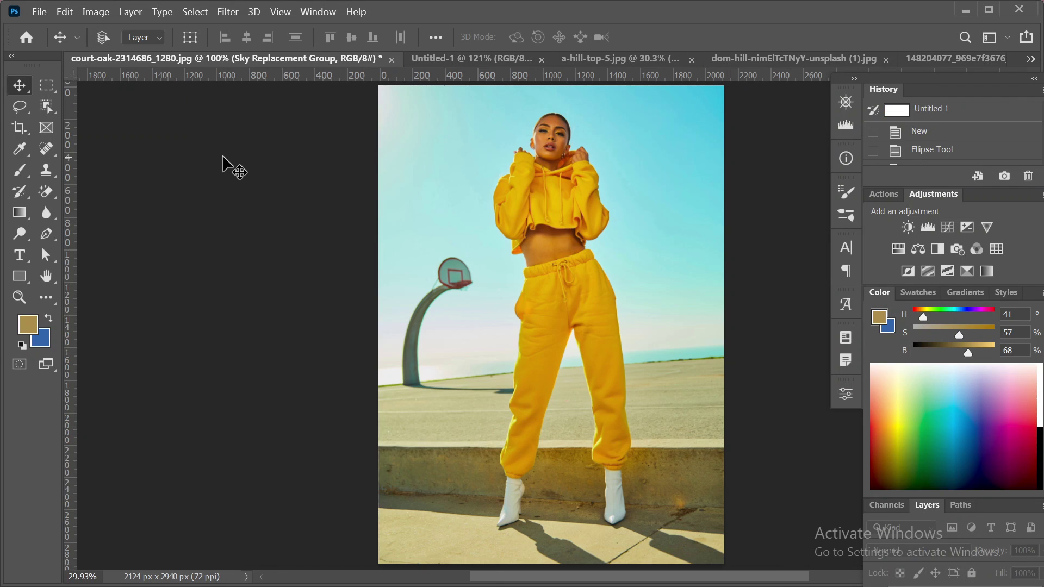
{"action": "key", "text": "ctrl+Tab"}
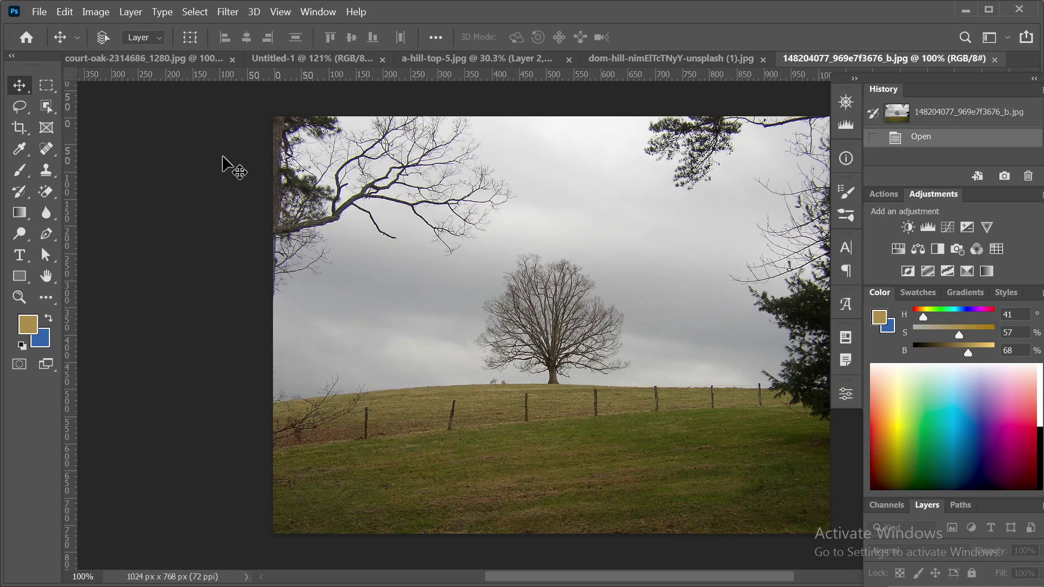
{"action": "key", "text": "ctrl+Tab"}
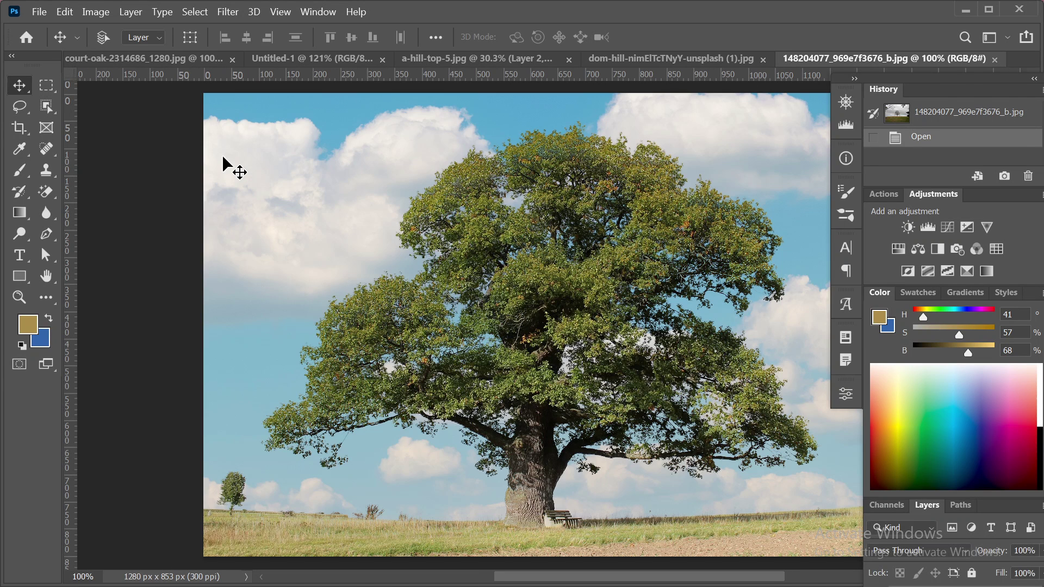
{"action": "key", "text": "ctrl+Tab"}
{"action": "key", "text": "ctrl+Tab"}
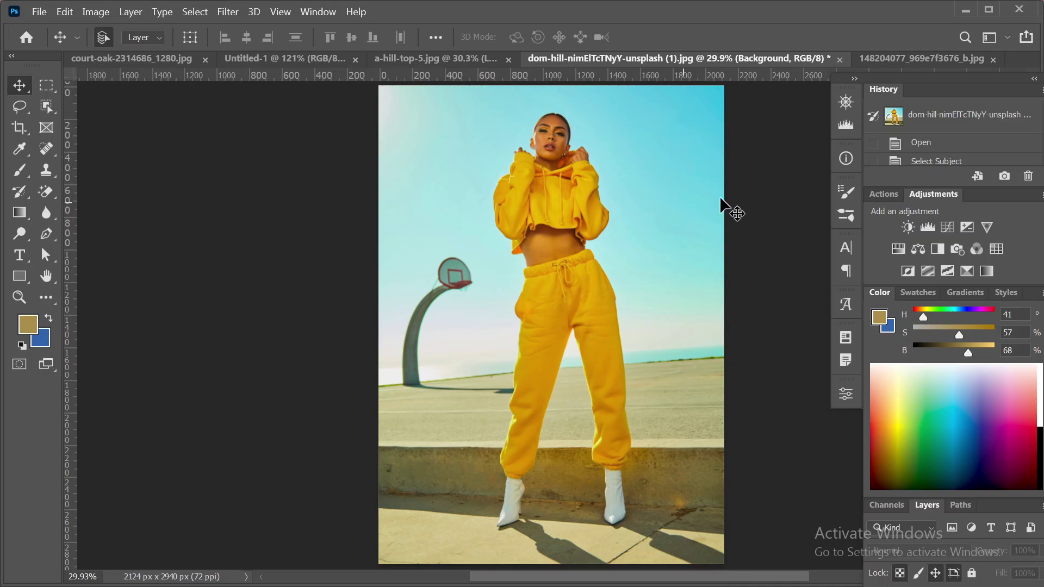
Check the class again in the Google Meet call in Chrome, and come back to Photoshop.
{"action": "left_click", "coordinate": [963, 10]}
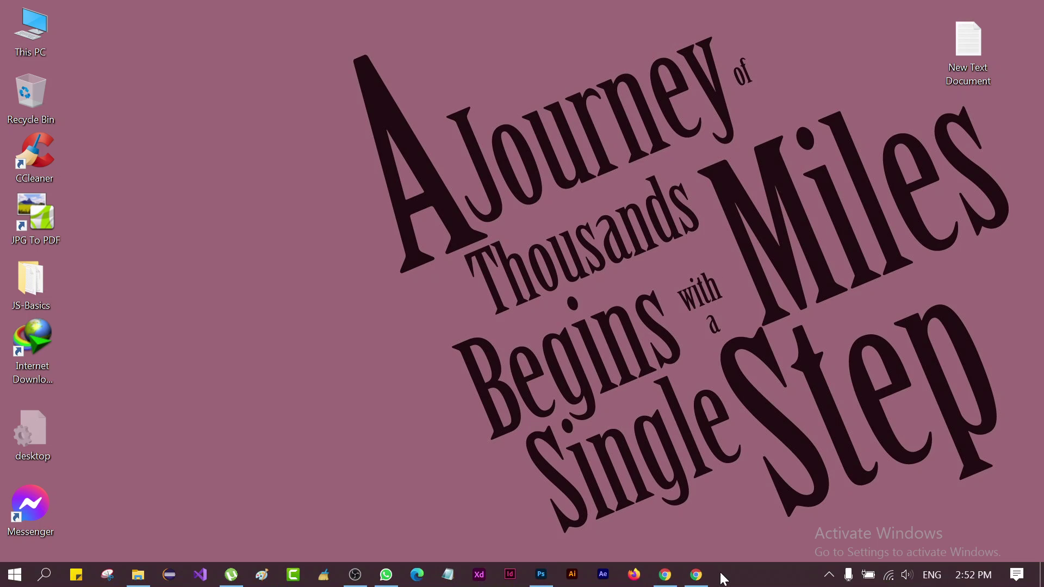
{"action": "left_click", "coordinate": [696, 575]}
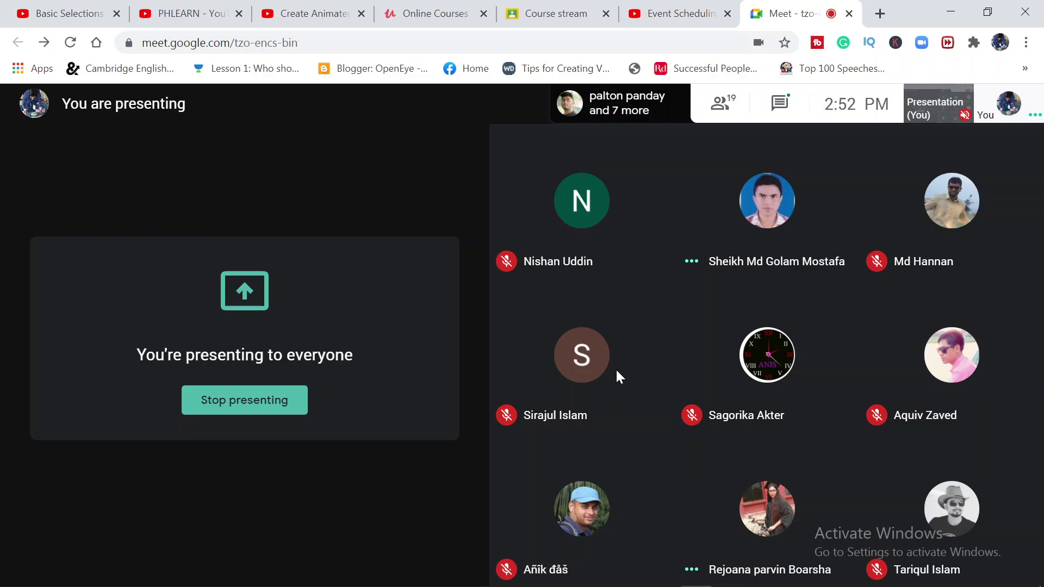
{"action": "left_click", "coordinate": [951, 10]}
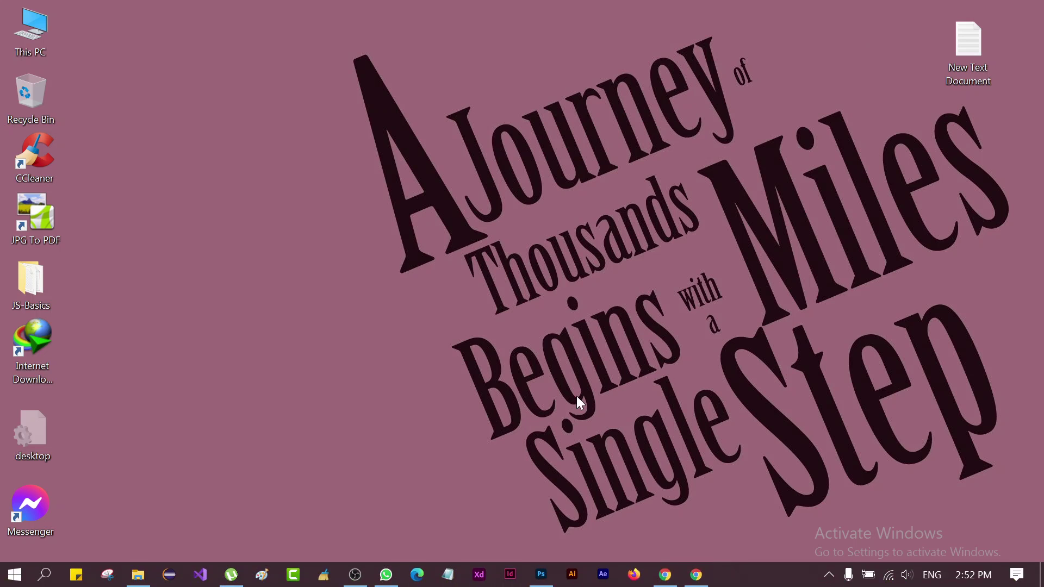
{"action": "left_click", "coordinate": [541, 574]}
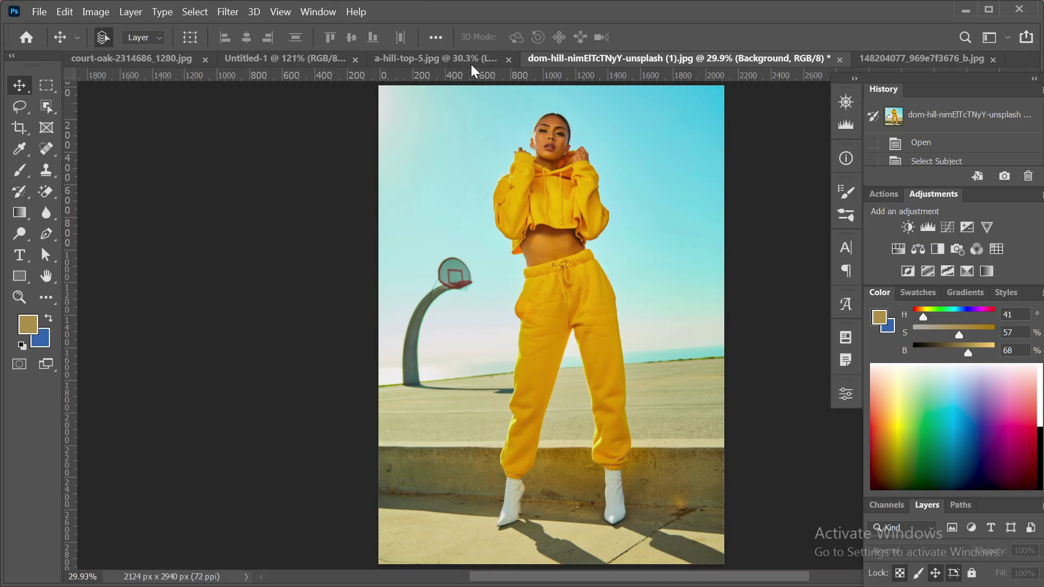
Show a-hill-top-5.jpg, the dom-hill image, Untitled-1 and court-oak-2314686_1280.jpg one after another, and go back to the dom-hill image.
{"action": "left_click", "coordinate": [455, 58]}
{"action": "left_click", "coordinate": [644, 58]}
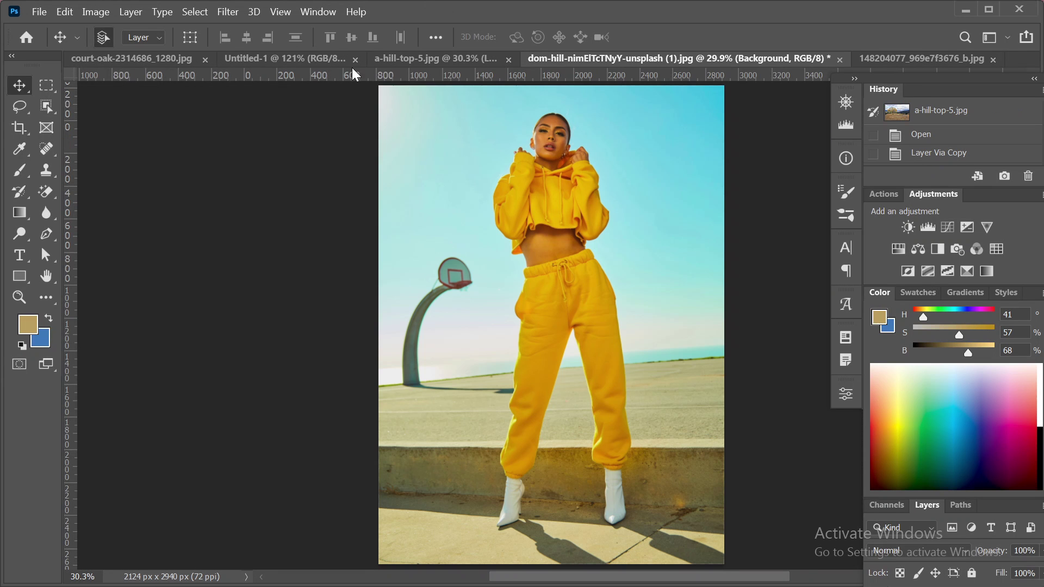
{"action": "left_click", "coordinate": [319, 62]}
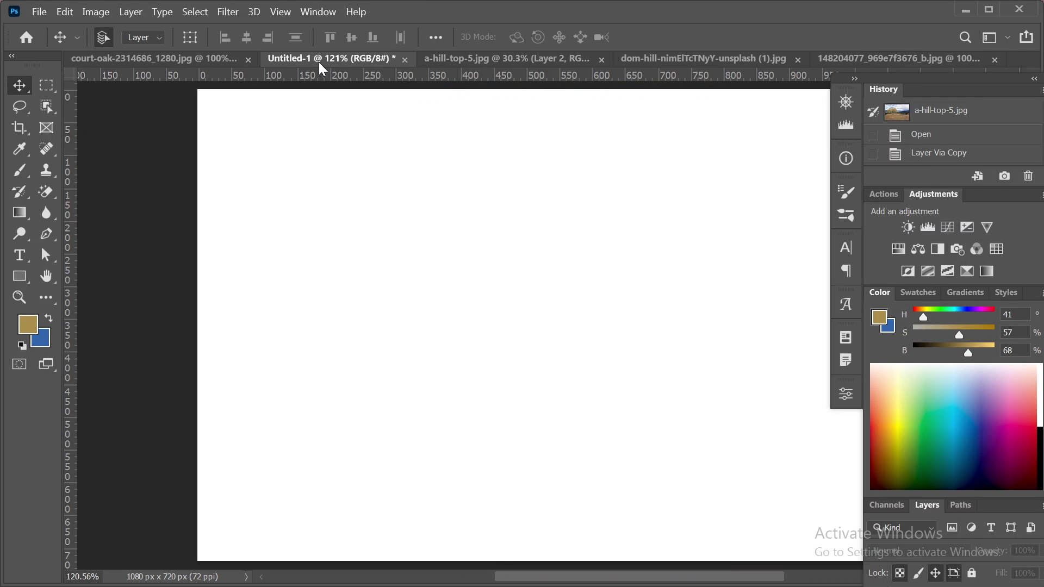
{"action": "left_click", "coordinate": [151, 64]}
{"action": "left_click", "coordinate": [743, 59]}
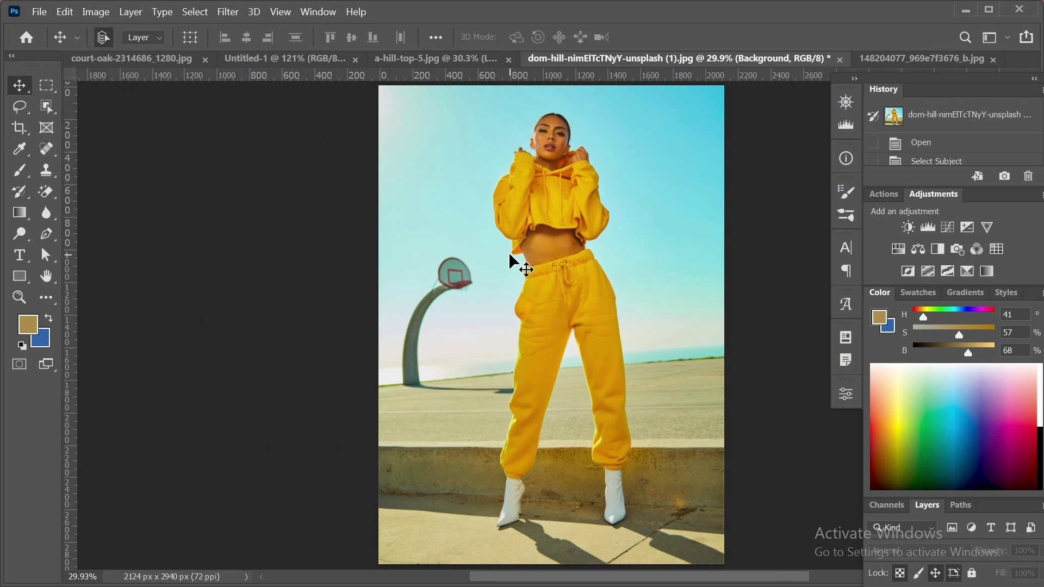
Cycle once through all open documents, starting and ending on the dom-hill image.
{"action": "key", "text": "ctrl+Tab"}
{"action": "key", "text": "ctrl+Tab"}
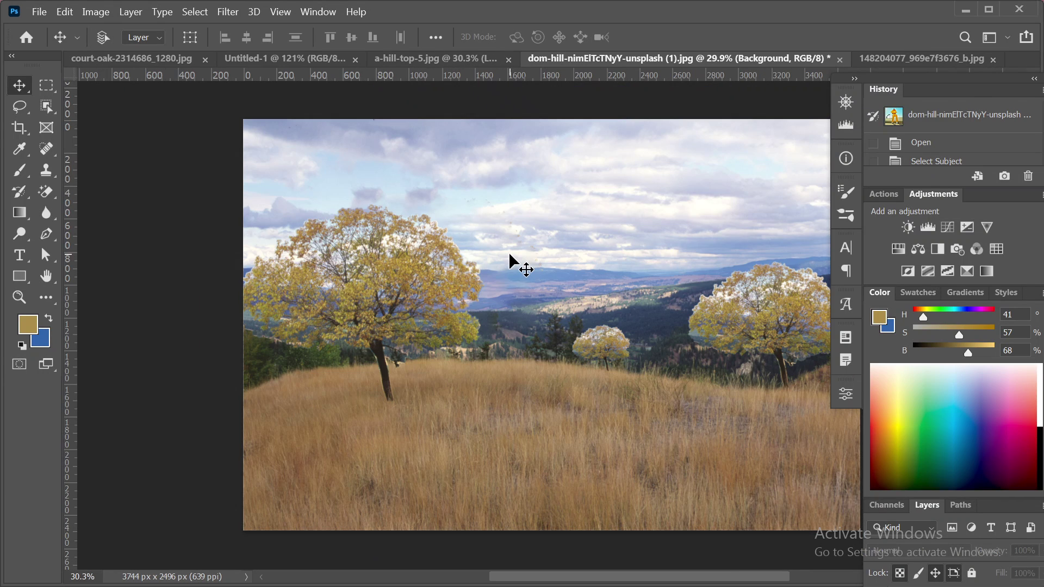
{"action": "key", "text": "ctrl+Tab"}
{"action": "key", "text": "ctrl+Tab"}
{"action": "key", "text": "ctrl+Tab"}
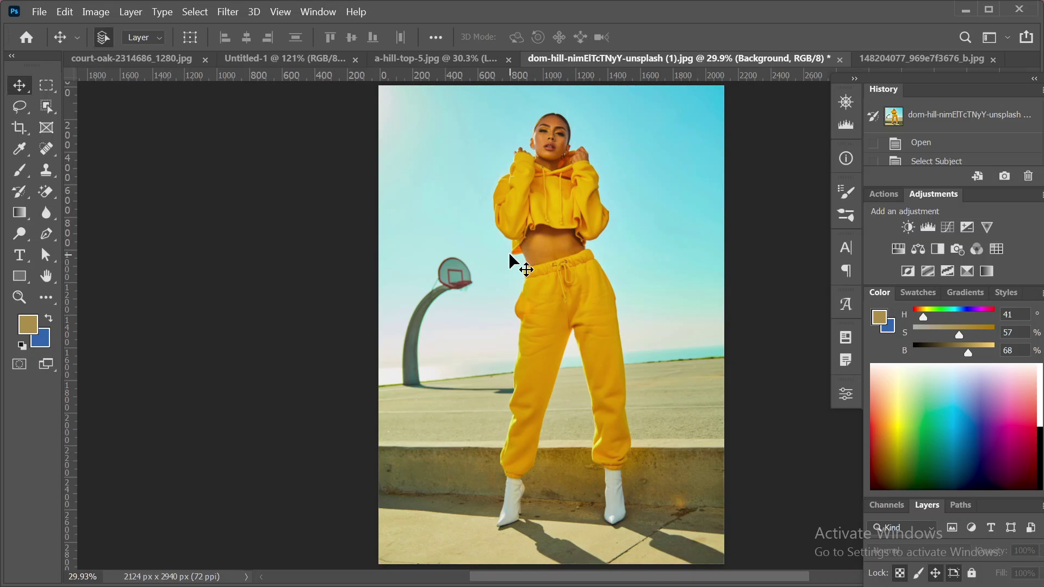
Cycle repeatedly through all the open documents and stop at a-hill-top-5.jpg.
{"action": "key", "text": "ctrl"}
{"action": "key", "text": "ctrl+Tab"}
{"action": "key", "text": "ctrl+Tab"}
{"action": "key", "text": "ctrl+Tab"}
{"action": "key", "text": "ctrl+Tab"}
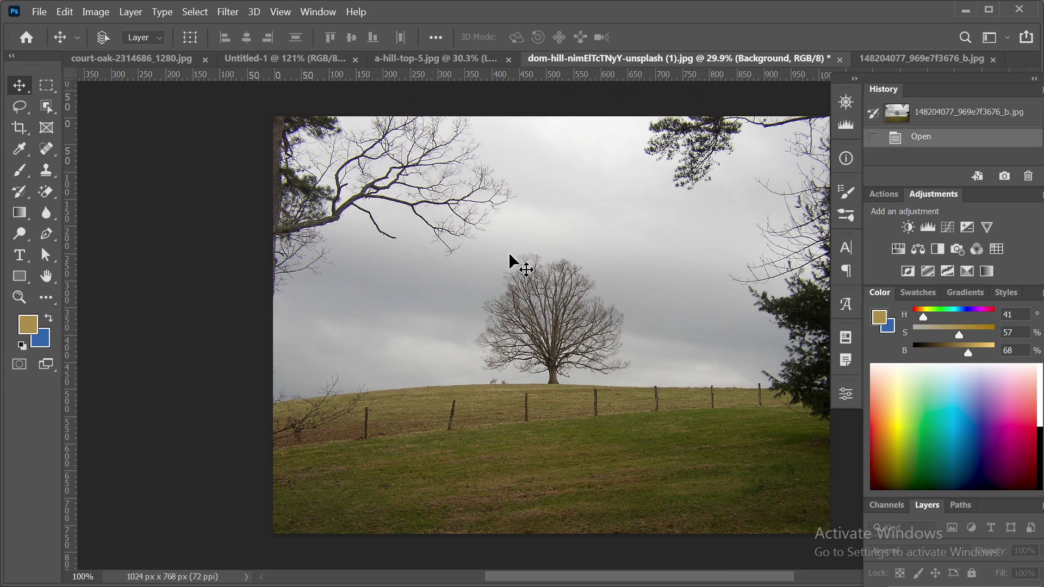
{"action": "key", "text": "ctrl+Tab"}
{"action": "key", "text": "ctrl+Tab"}
{"action": "key", "text": "ctrl+Tab"}
{"action": "key", "text": "ctrl+Tab"}
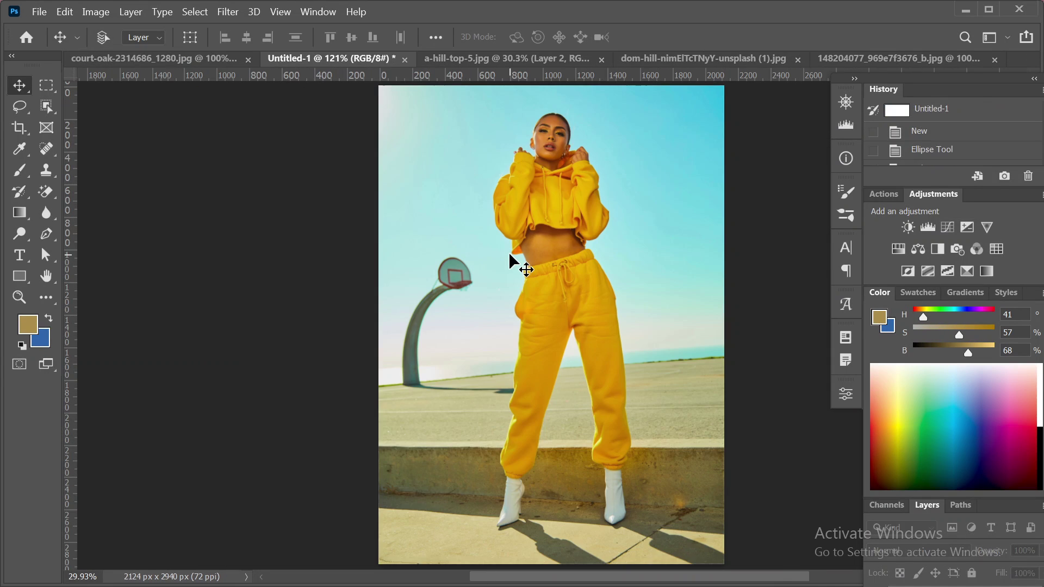
{"action": "key", "text": "ctrl+Tab"}
{"action": "key", "text": "ctrl+Tab"}
{"action": "key", "text": "ctrl+Tab"}
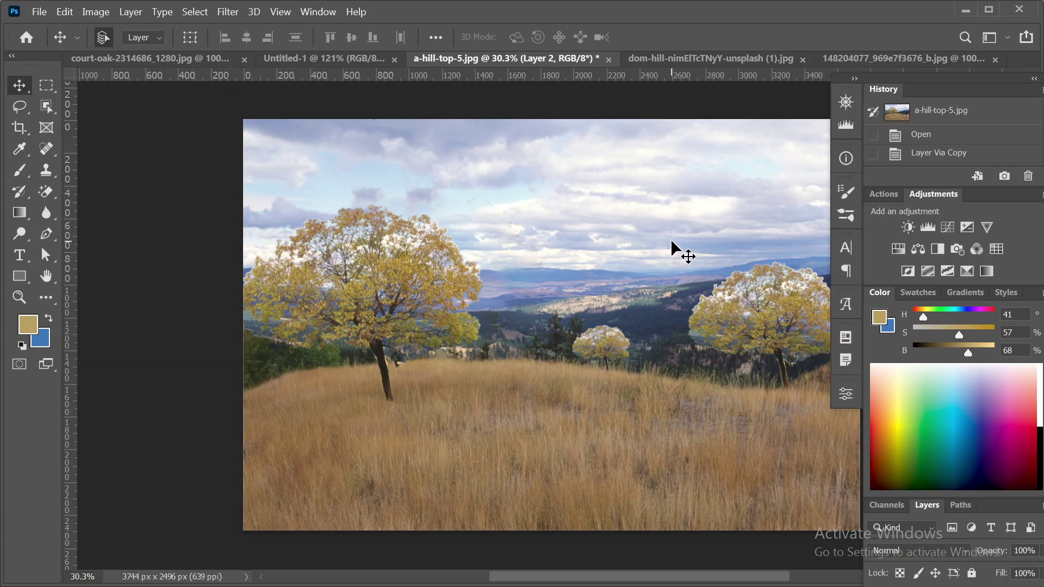
Show the Navigator panel and check it among the available panels.
{"action": "left_click", "coordinate": [847, 102]}
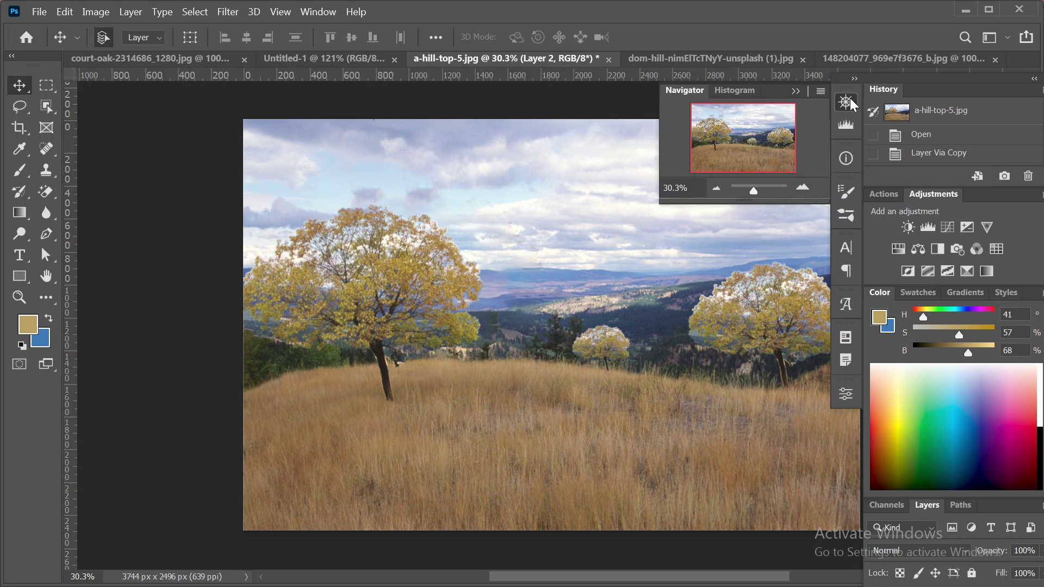
{"action": "left_click", "coordinate": [327, 11]}
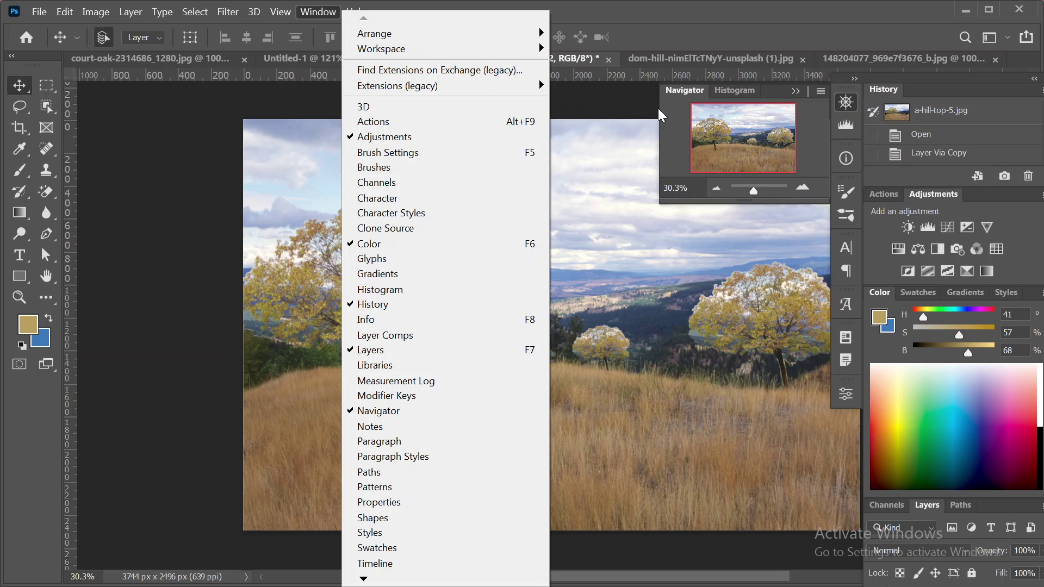
{"action": "left_click", "coordinate": [674, 116]}
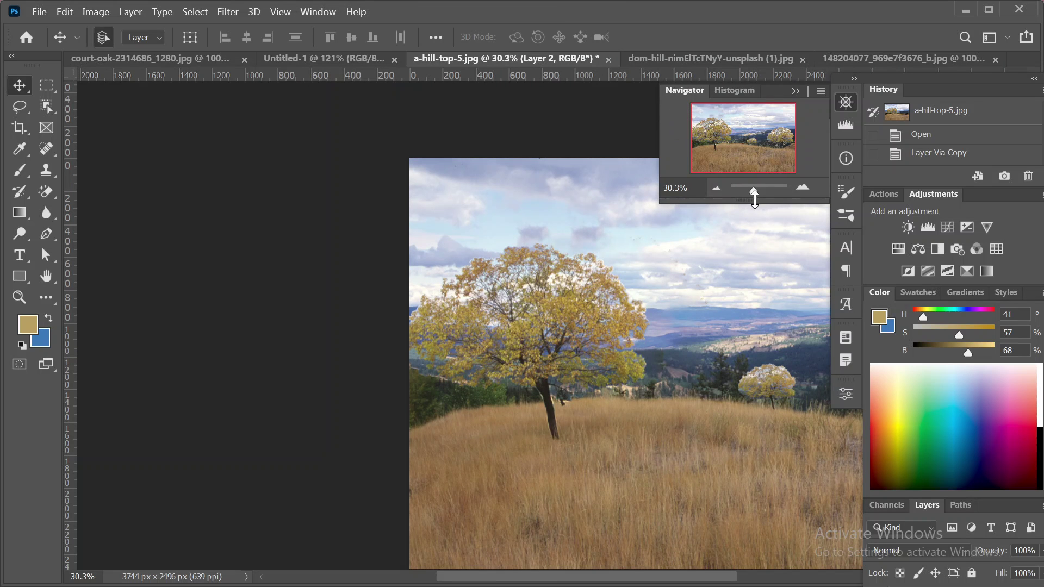
{"action": "scroll", "coordinate": [536, 302], "scroll_direction": "down", "scroll_amount": 2}
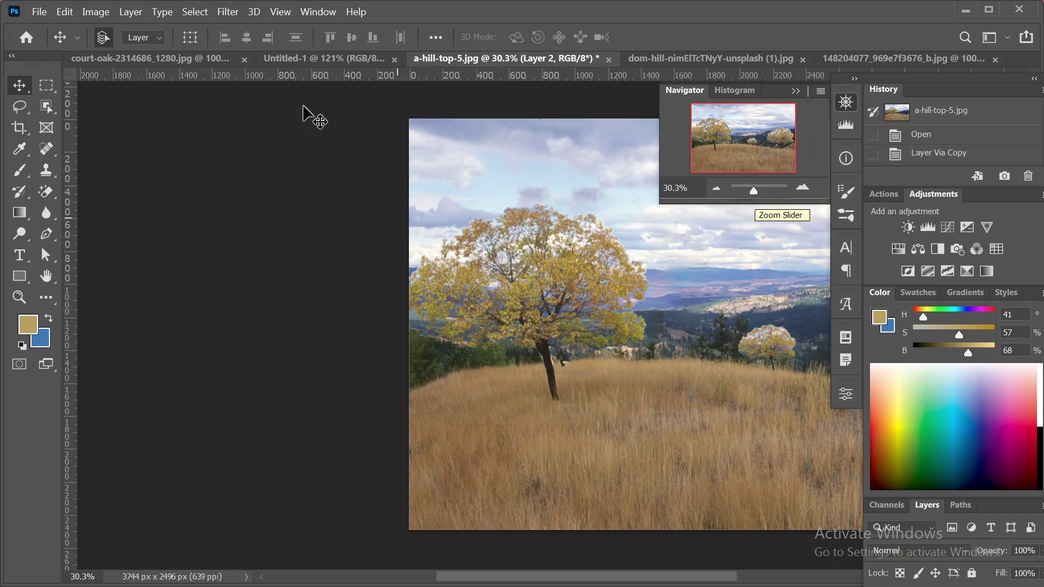
Show Untitled-1, court-oak-2314686_1280.jpg and a-hill-top-5.jpg one after another, and end on the dom-hill image.
{"action": "left_click", "coordinate": [293, 60]}
{"action": "left_click", "coordinate": [165, 63]}
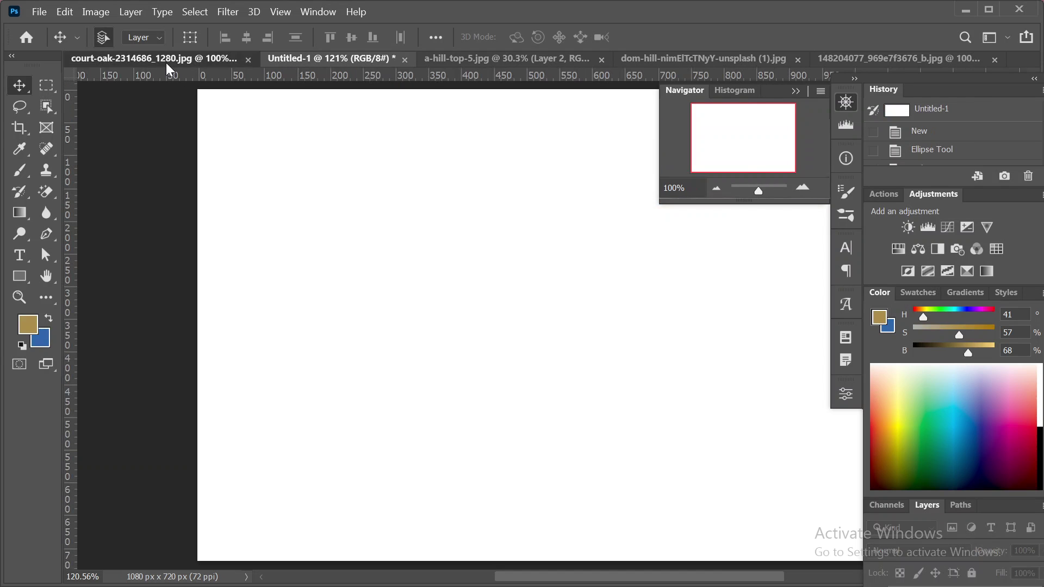
{"action": "left_click", "coordinate": [595, 59]}
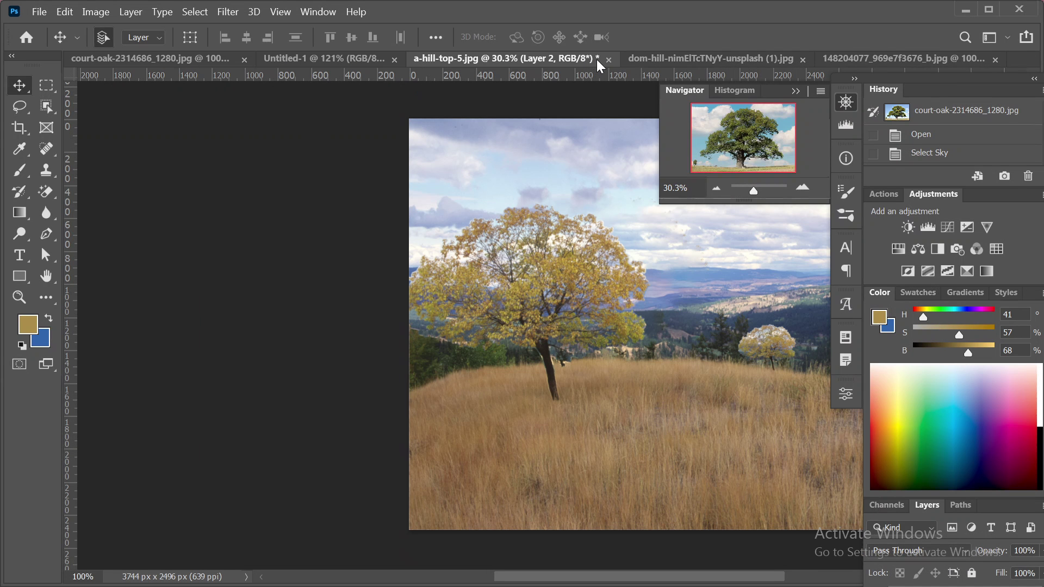
{"action": "left_click", "coordinate": [744, 59]}
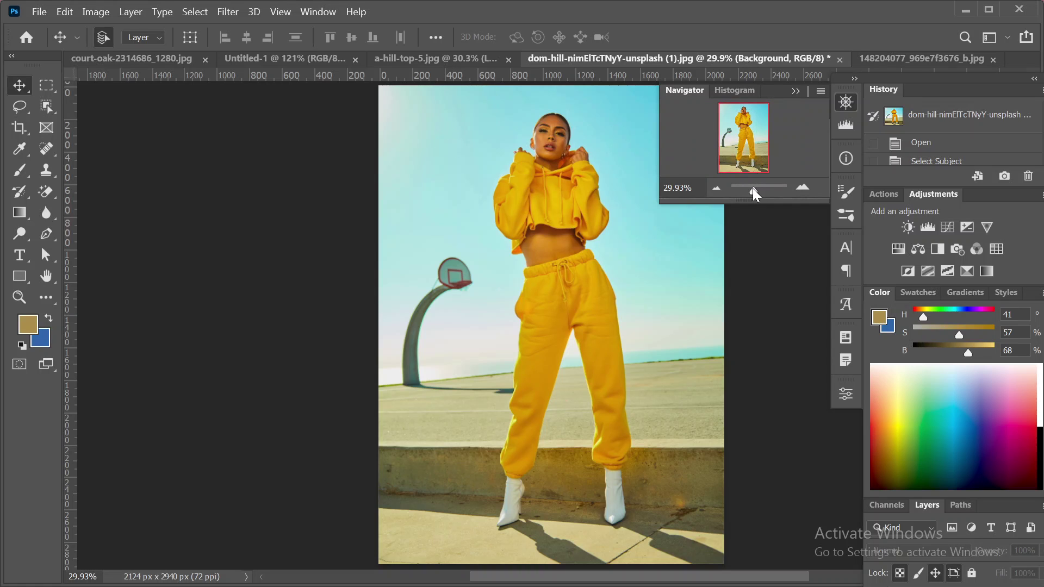
Zoom the dom-hill image out to about 6% and back in to 25% using the Navigator's zoom controls.
{"action": "mouse_move", "coordinate": [752, 188]}
{"action": "left_mouse_down"}
{"action": "mouse_move", "coordinate": [769, 185]}
{"action": "mouse_move", "coordinate": [749, 185]}
{"action": "left_mouse_up"}
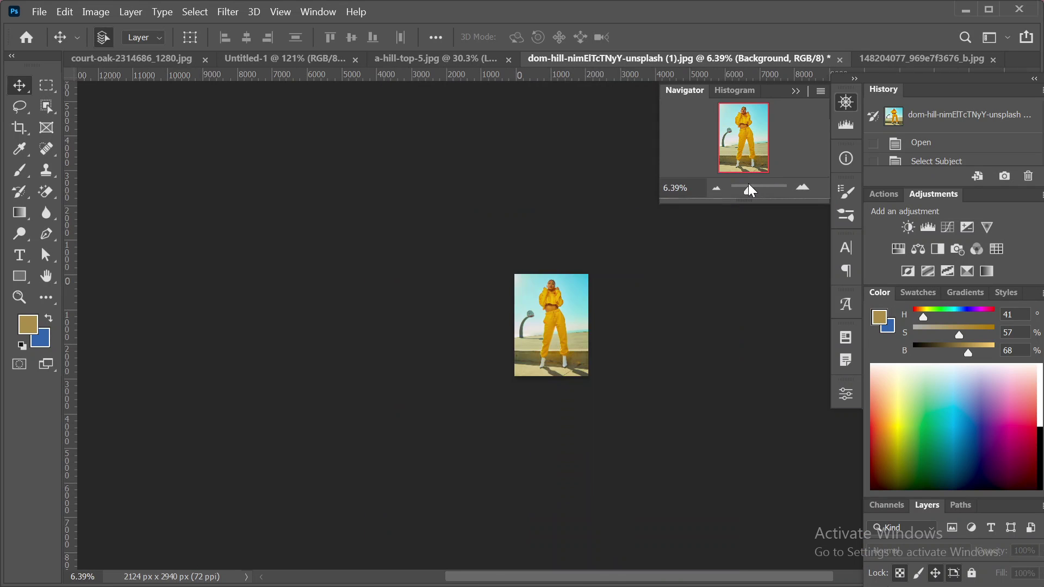
{"action": "left_click", "coordinate": [717, 188]}
{"action": "left_click_drag", "start_coordinate": [804, 188], "coordinate": [805, 188]}
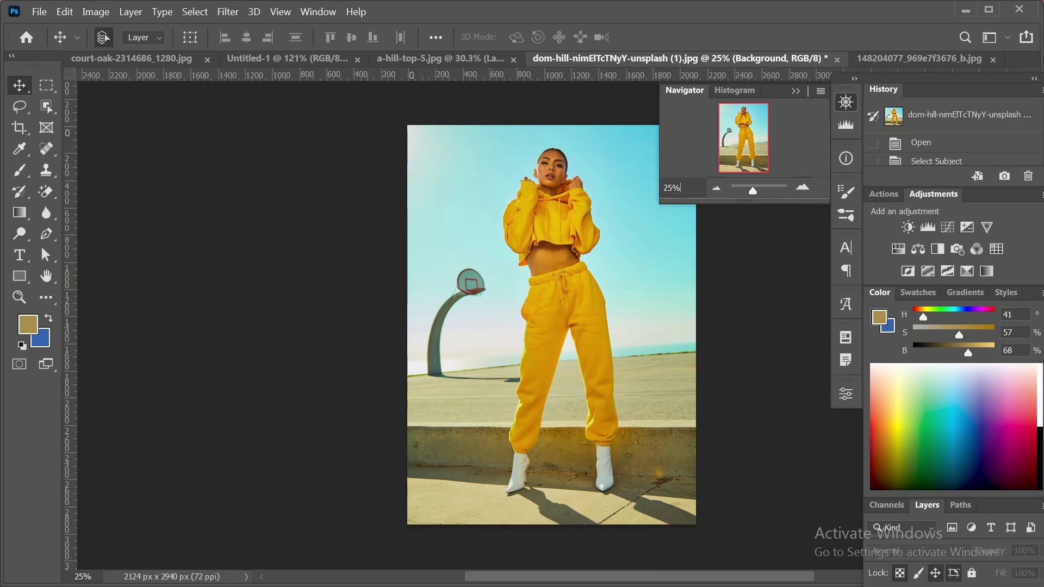
Enter a zoom level of 52% for the dom-hill image in the Navigator, followed by 35%.
{"action": "left_click", "coordinate": [672, 188]}
{"action": "type", "text": "52"}
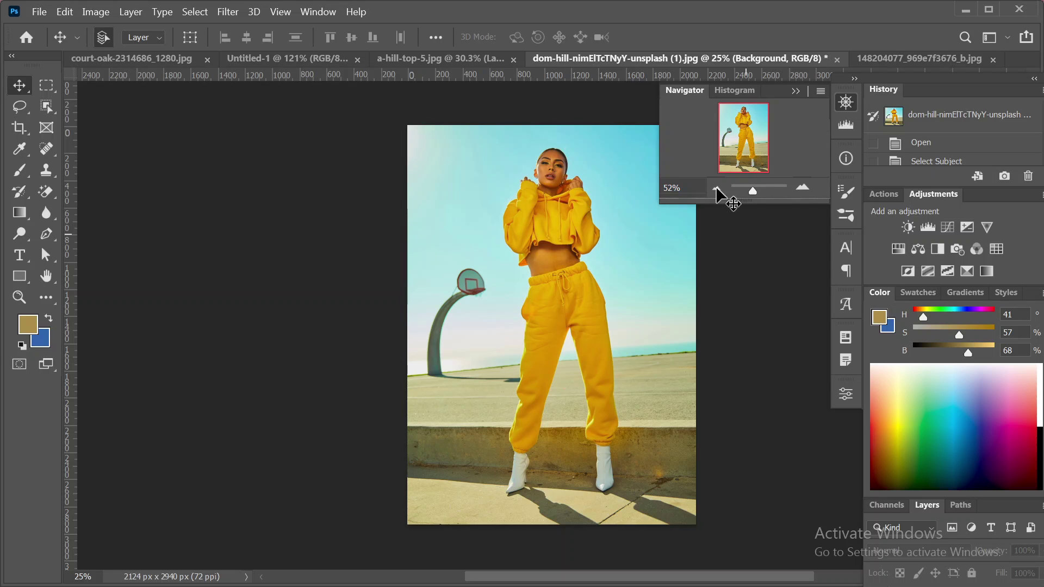
{"action": "left_click", "coordinate": [679, 188]}
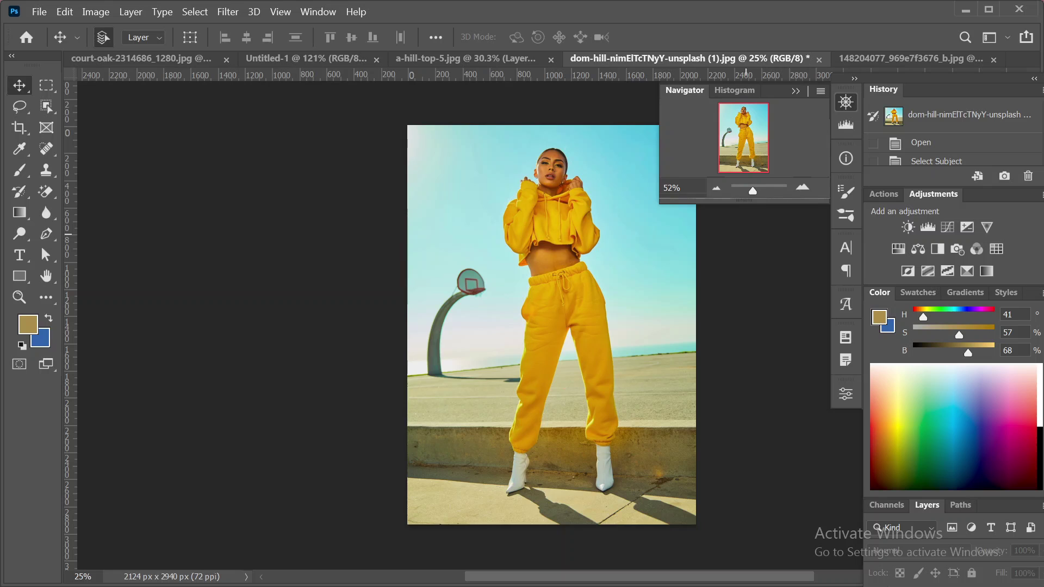
{"action": "key", "text": "Return"}
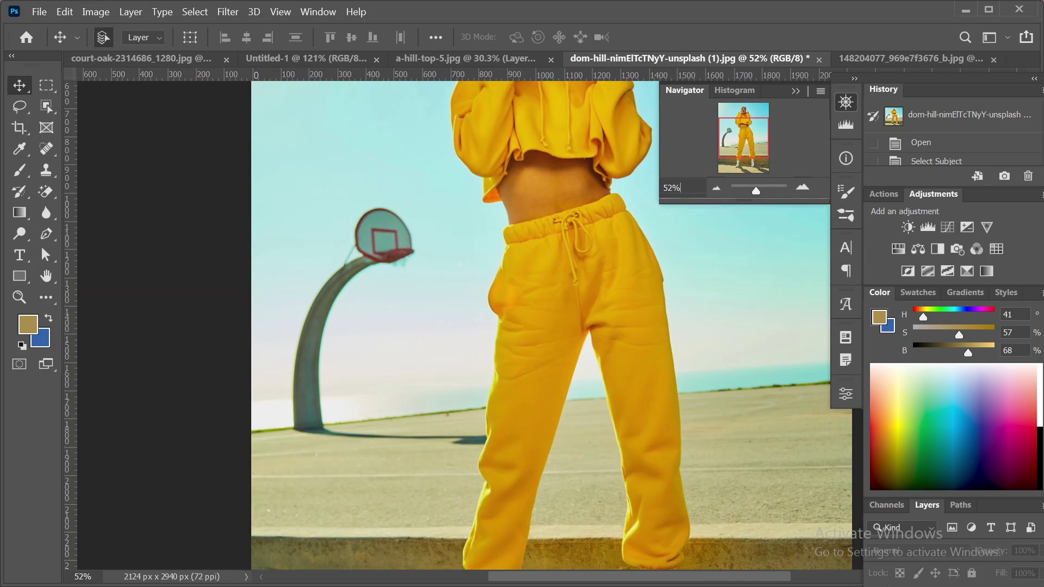
{"action": "key", "text": "ctrl+a"}
{"action": "type", "text": "39"}
{"action": "key", "text": "Return"}
{"action": "key", "text": "Return"}
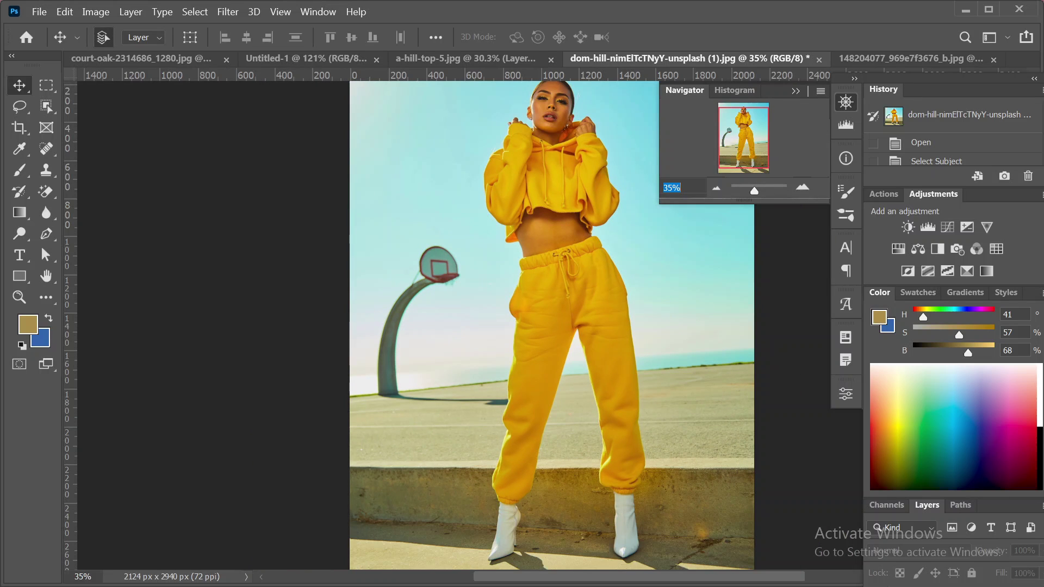
Adjust the Navigator zoom to about 31%, and enlarge the image to about 122% with the zoom slider.
{"action": "mouse_move", "coordinate": [699, 191]}
{"action": "left_mouse_down"}
{"action": "mouse_move", "coordinate": [671, 200]}
{"action": "mouse_move", "coordinate": [697, 204]}
{"action": "left_mouse_up"}
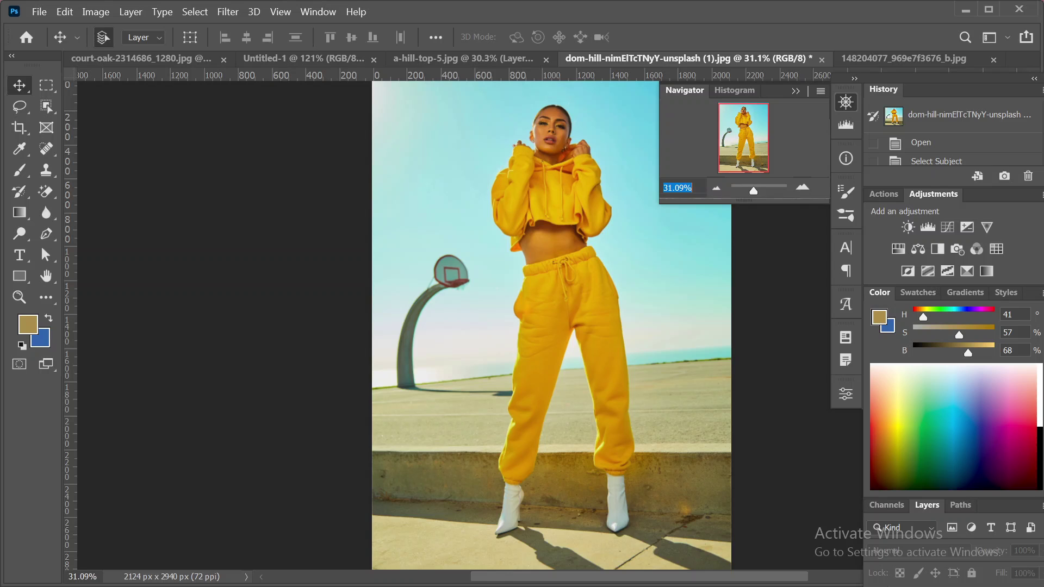
{"action": "left_click", "coordinate": [692, 187]}
{"action": "left_click_drag", "start_coordinate": [753, 191], "coordinate": [760, 192]}
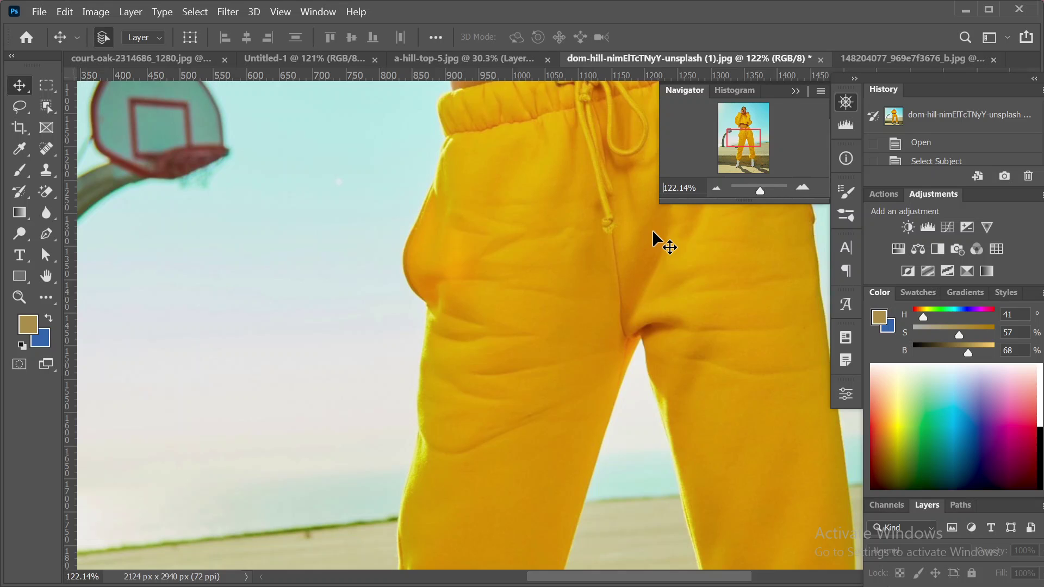
Frame the upper body, the whole figure and the face through the Navigator preview, and fit the image on screen.
{"action": "left_click", "coordinate": [746, 113]}
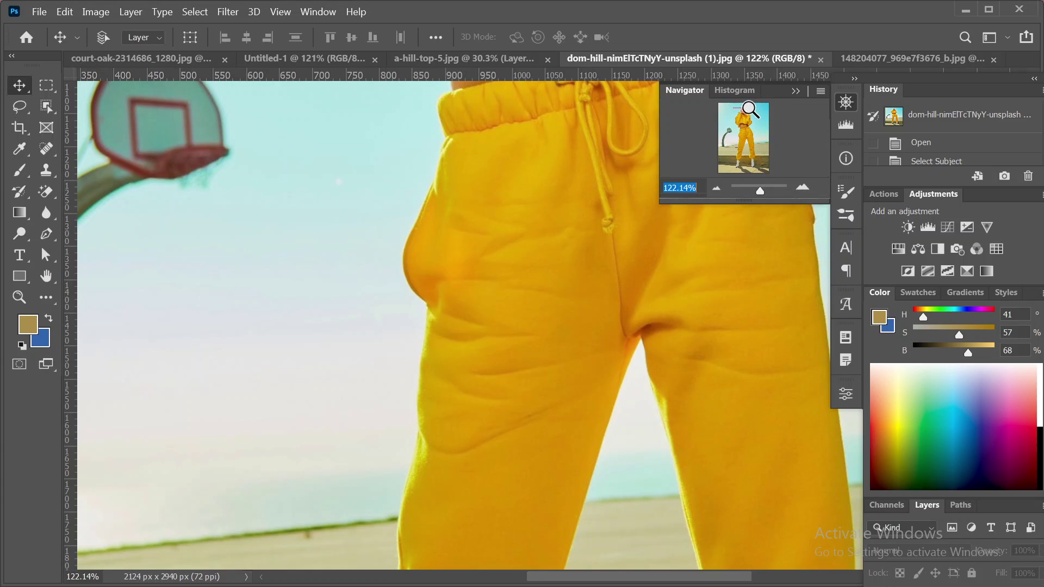
{"action": "left_click_drag", "start_coordinate": [761, 122], "coordinate": [763, 128]}
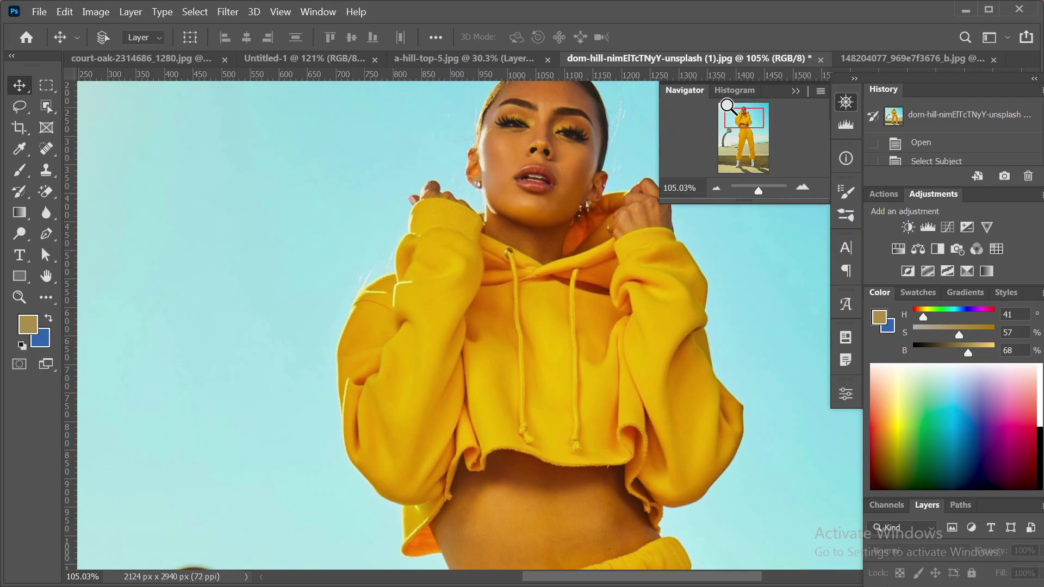
{"action": "left_click_drag", "start_coordinate": [727, 106], "coordinate": [765, 173]}
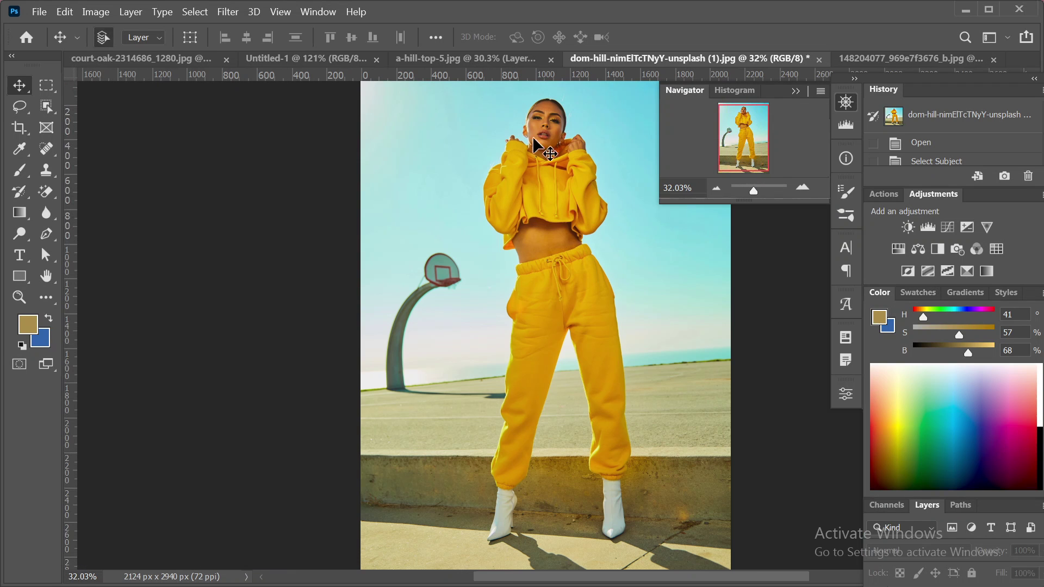
{"action": "left_click_drag", "start_coordinate": [735, 110], "coordinate": [754, 120]}
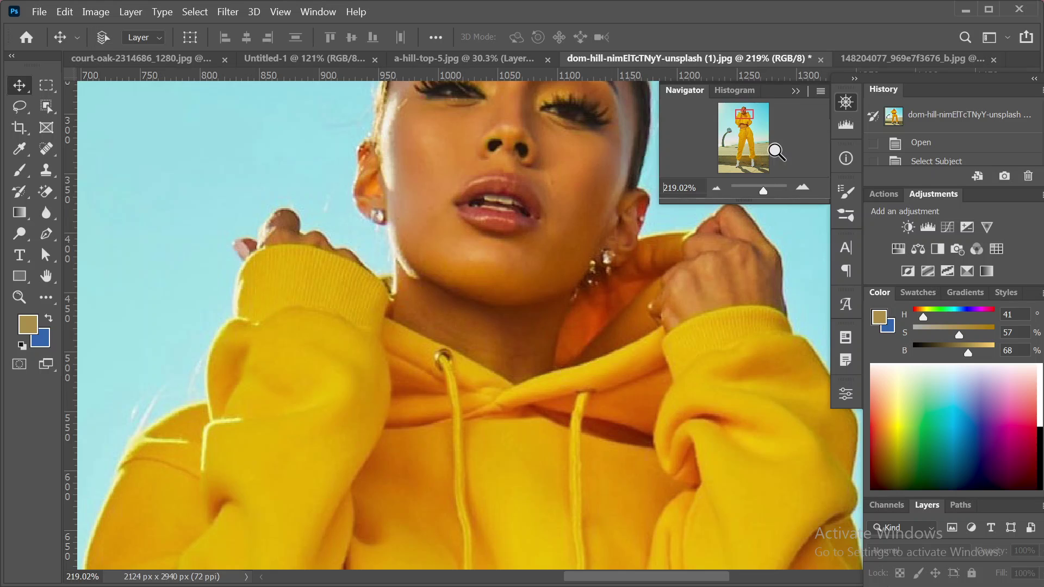
{"action": "key", "text": "ctrl+0"}
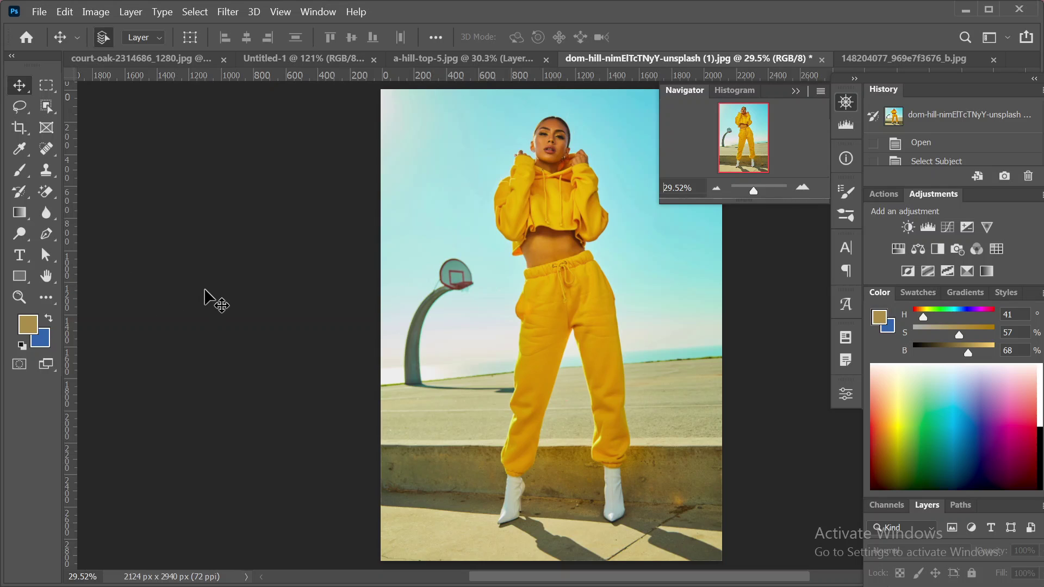
Pan the dom-hill image around the canvas area with the Hand tool.
{"action": "left_click", "coordinate": [45, 276]}
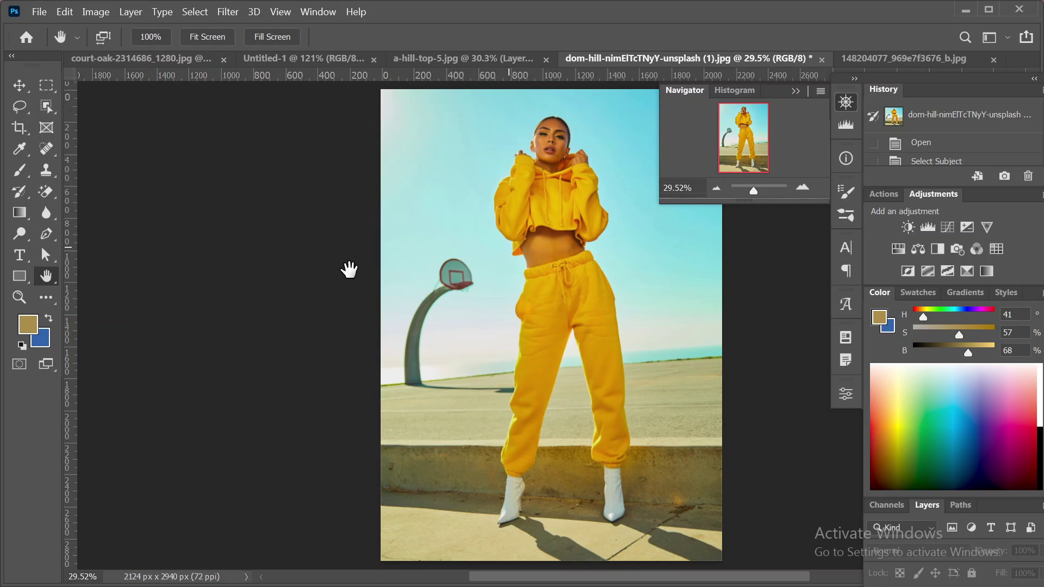
{"action": "left_click_drag", "start_coordinate": [349, 269], "coordinate": [382, 221]}
{"action": "left_click_drag", "start_coordinate": [374, 257], "coordinate": [250, 153]}
{"action": "left_click_drag", "start_coordinate": [466, 296], "coordinate": [571, 401]}
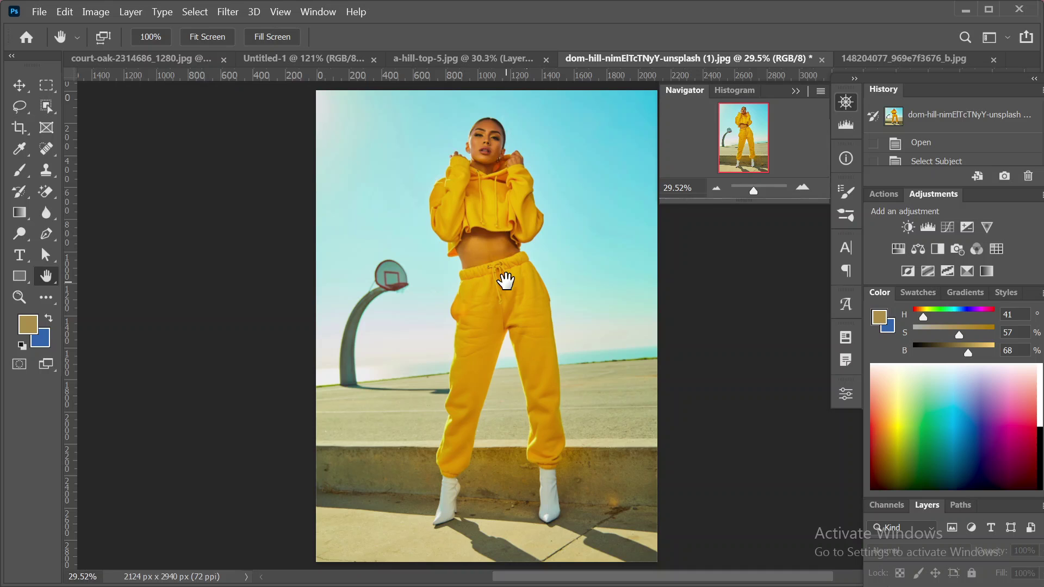
{"action": "left_click_drag", "start_coordinate": [506, 281], "coordinate": [482, 258]}
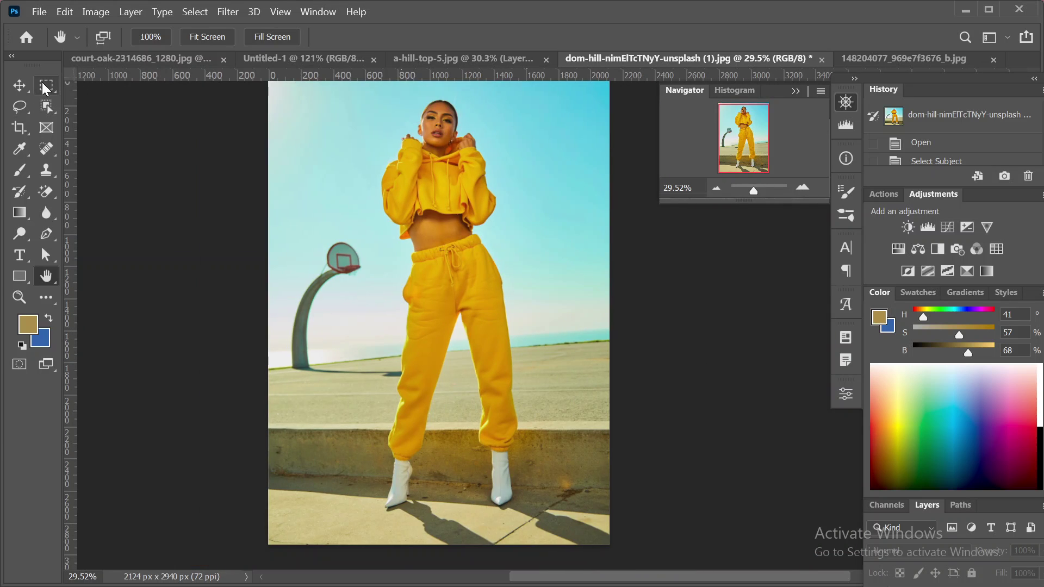
Activate the Rectangular Marquee Tool and pan the image with the temporary Hand tool.
{"action": "left_click_drag", "start_coordinate": [46, 85], "coordinate": [181, 139]}
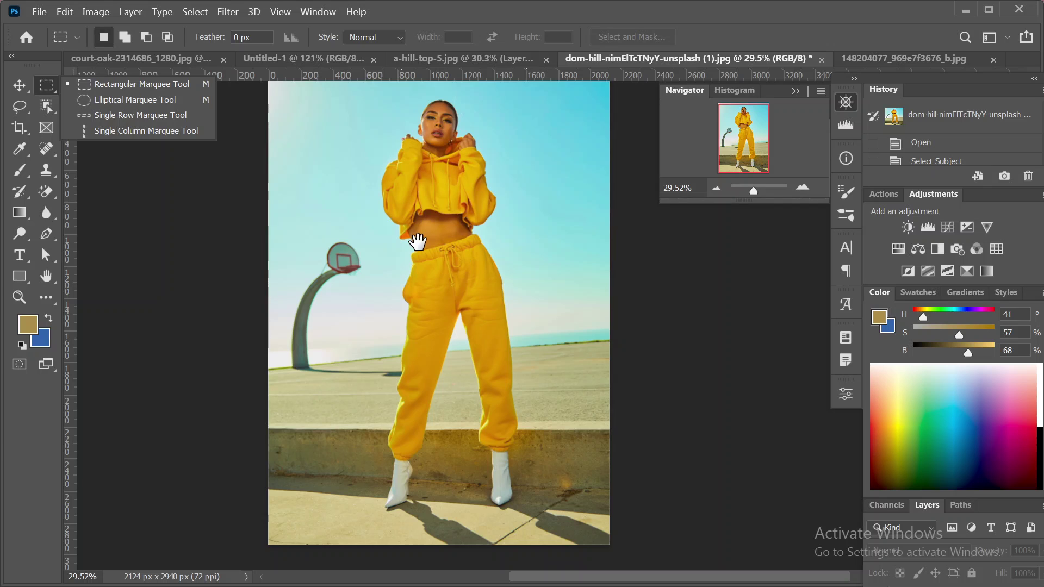
{"action": "left_click_drag", "start_coordinate": [414, 233], "coordinate": [582, 326]}
{"action": "left_click_drag", "start_coordinate": [319, 312], "coordinate": [496, 261]}
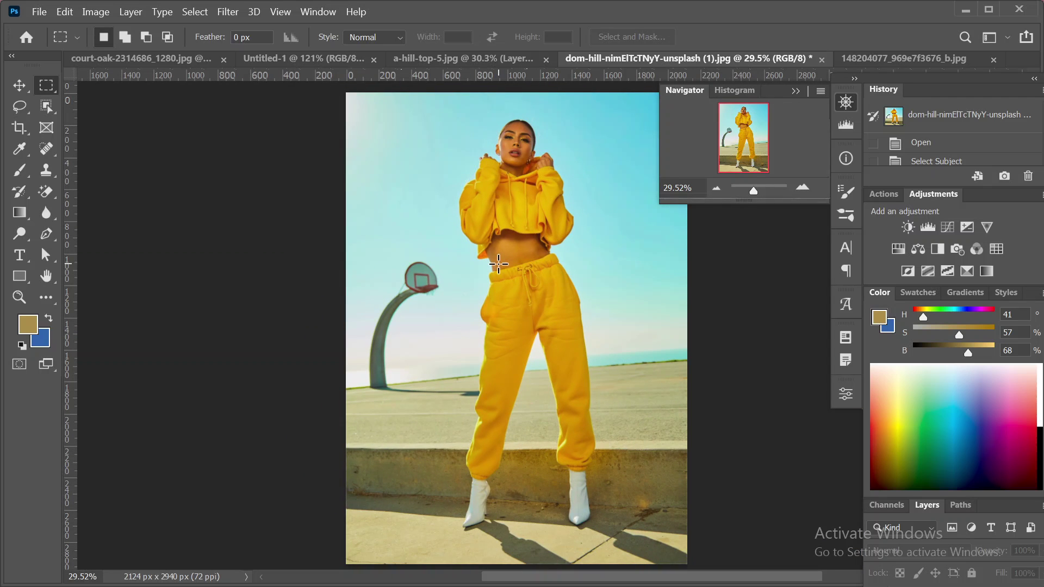
Zoom in to about 63%, and jump to the woman's head and to her boots using the Hand tool's bird's-eye view.
{"action": "scroll", "coordinate": [498, 263], "scroll_direction": "up", "scroll_amount": 5}
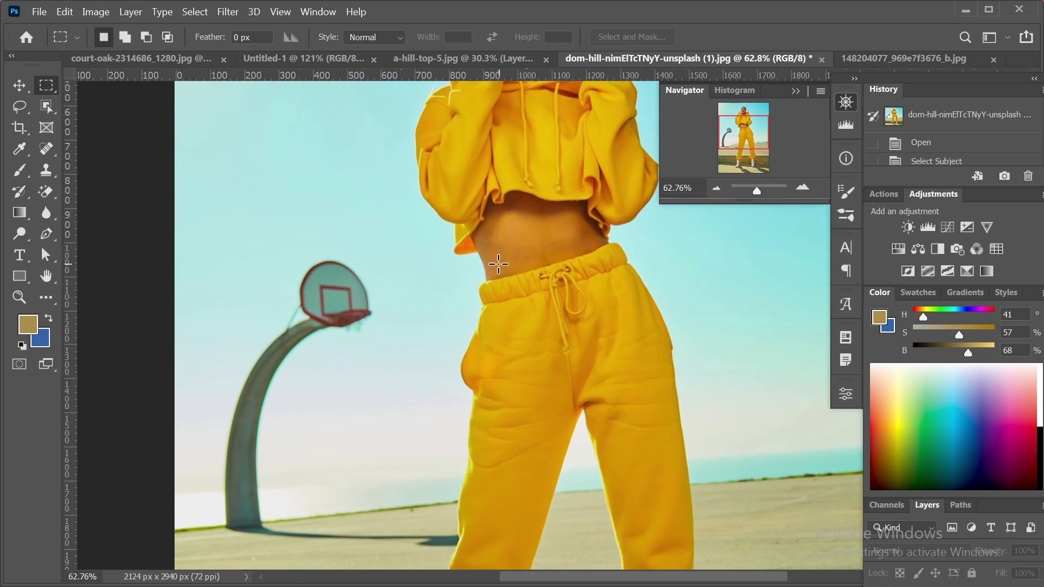
{"action": "key", "text": "space"}
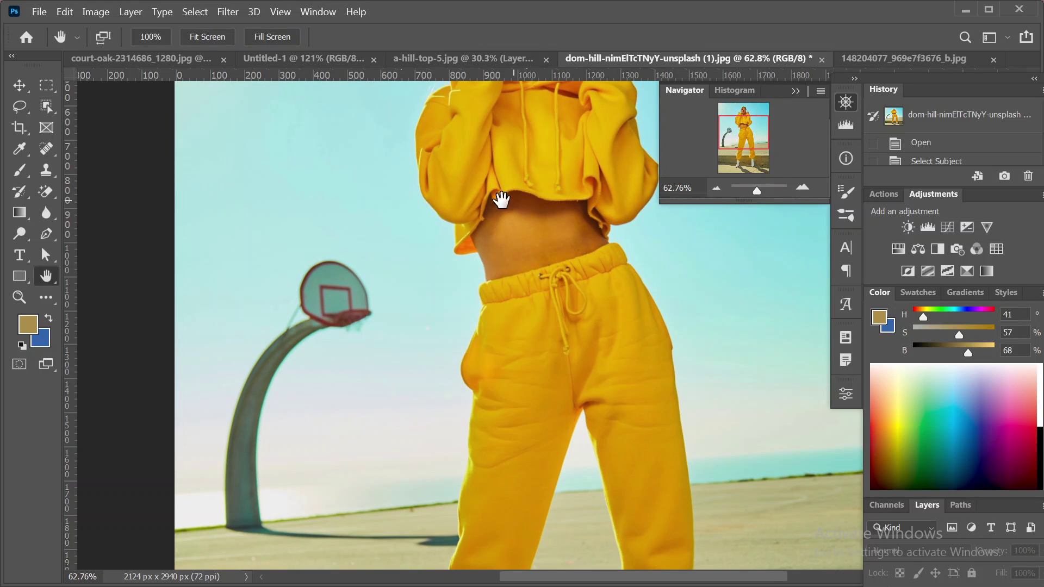
{"action": "key", "text": "h"}
{"action": "left_click_drag", "start_coordinate": [378, 109], "coordinate": [498, 109]}
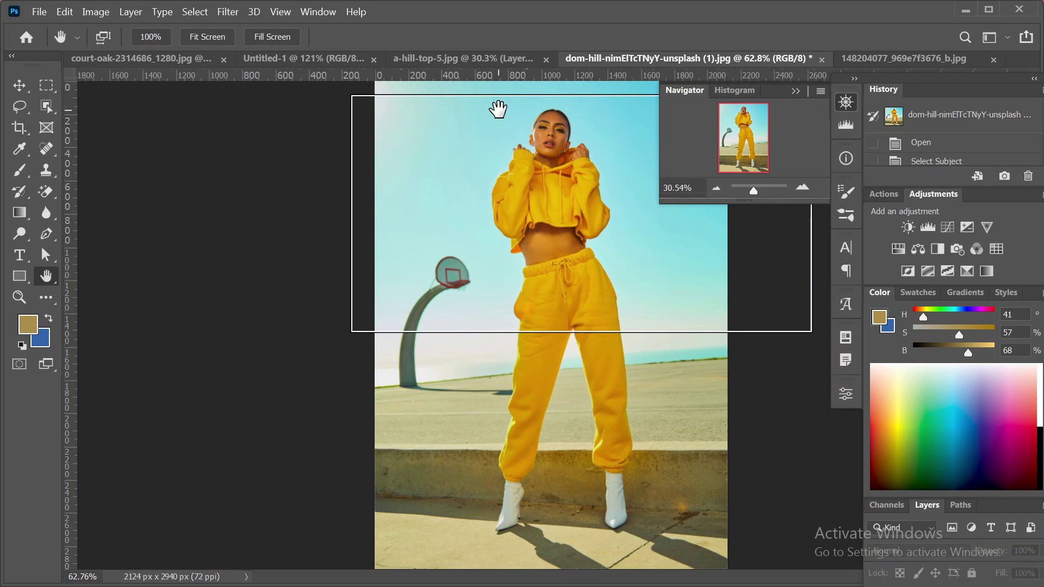
{"action": "left_click_drag", "start_coordinate": [498, 109], "coordinate": [498, 109]}
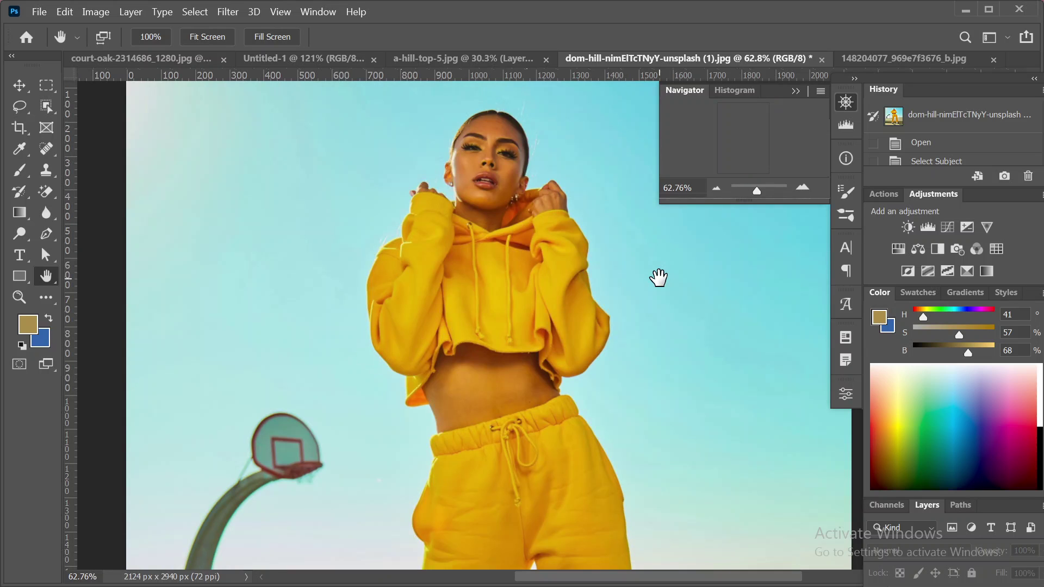
{"action": "left_click_drag", "start_coordinate": [546, 257], "coordinate": [398, 235]}
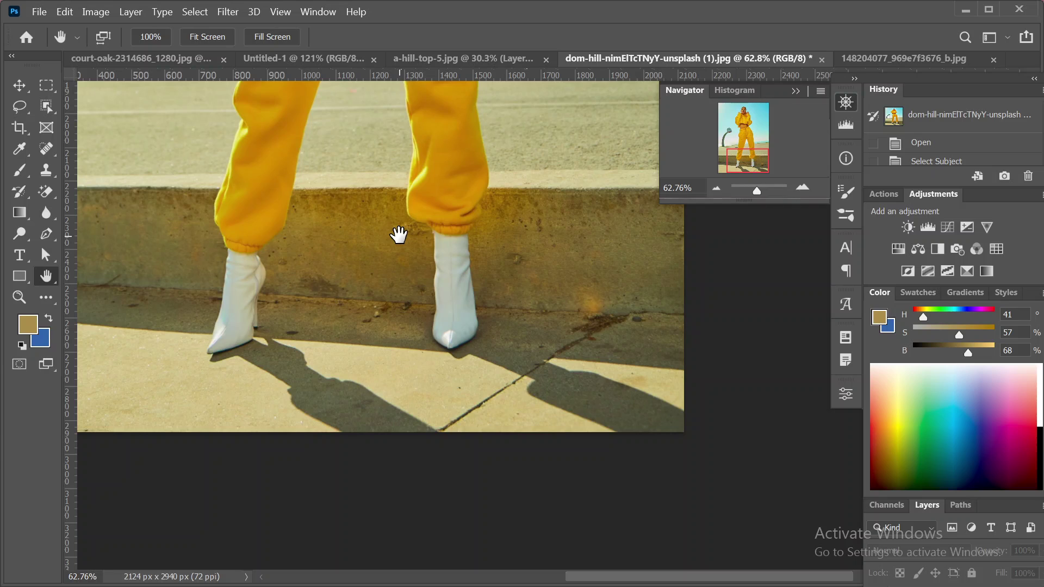
With the Rectangular Marquee Tool active, jump by temporary bird's-eye view to the head and back to the boots, and fit the image on screen.
{"action": "key", "text": "m"}
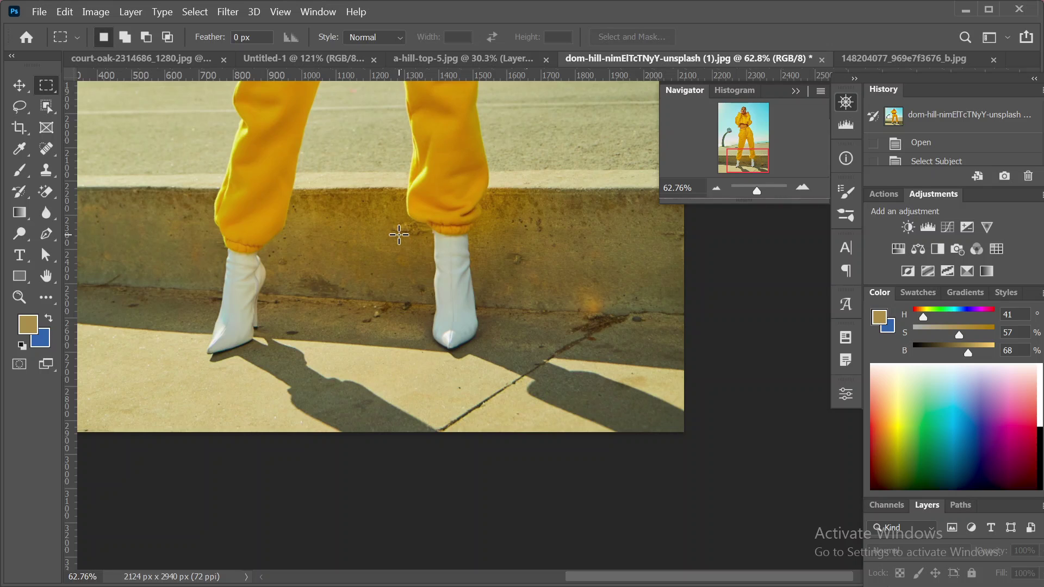
{"action": "key", "text": "h"}
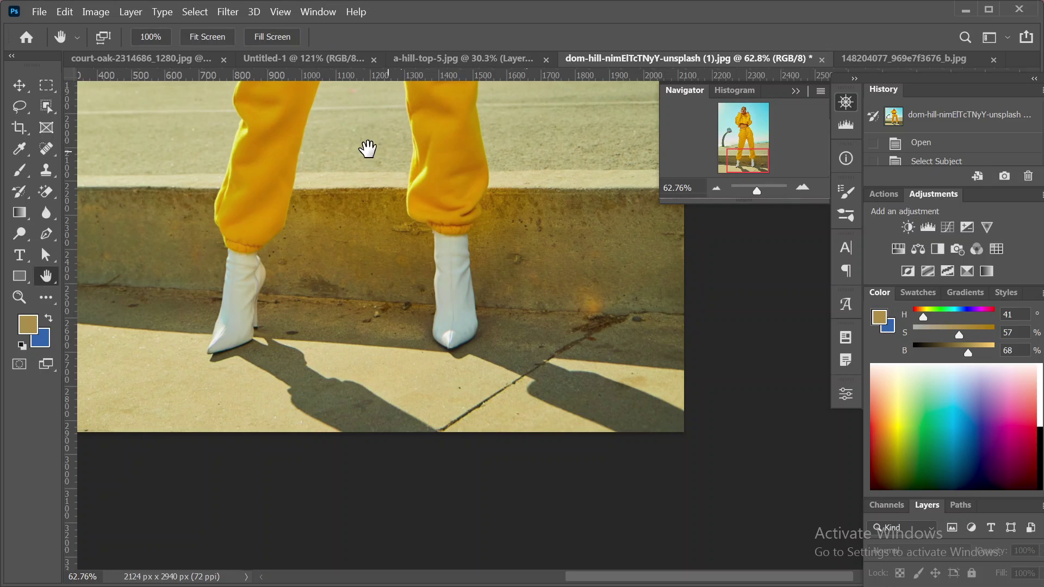
{"action": "left_click_drag", "start_coordinate": [366, 147], "coordinate": [490, 95]}
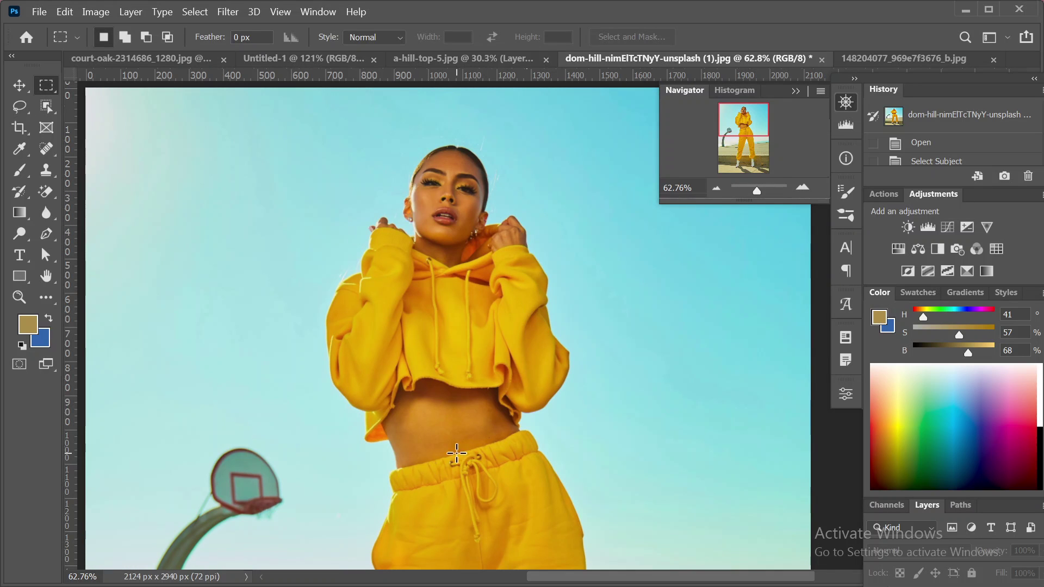
{"action": "key", "text": "h"}
{"action": "left_click_drag", "start_coordinate": [366, 217], "coordinate": [507, 500]}
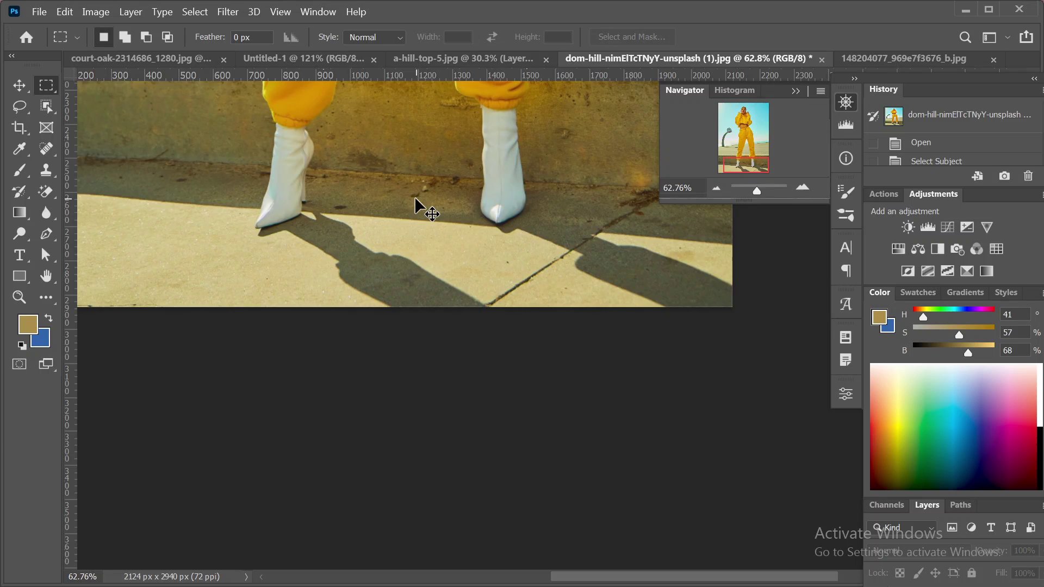
{"action": "key", "text": "ctrl+0"}
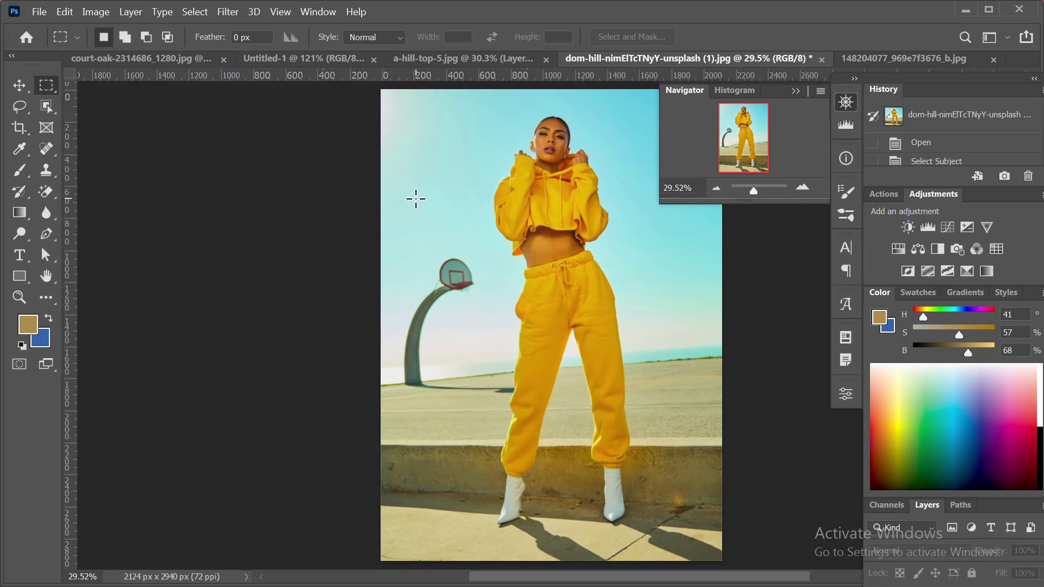
Zoom in with the Zoom tool on the woman's upper body, face and nose, framing each area to reach about 1600%.
{"action": "key", "text": "z"}
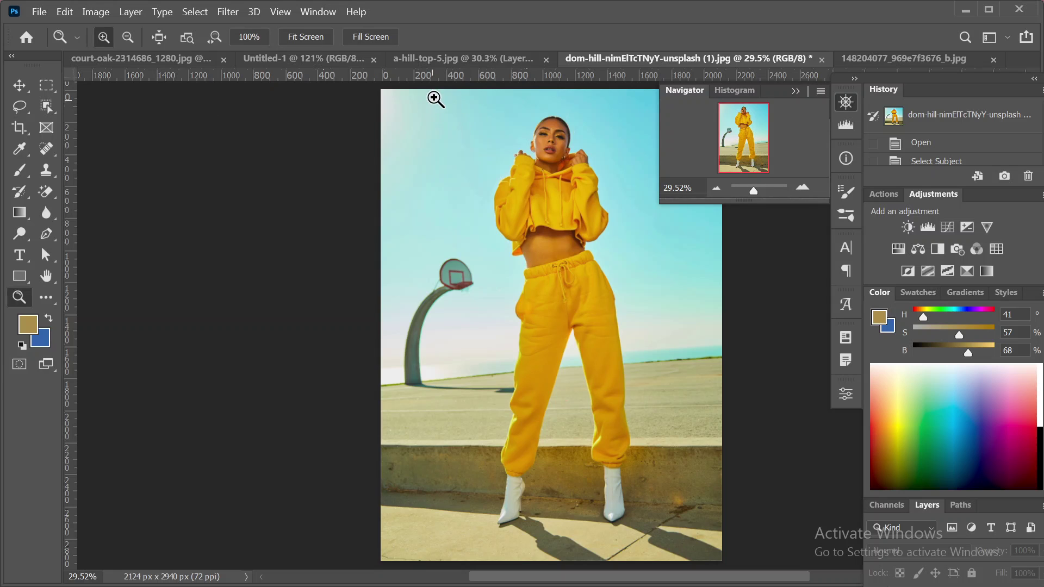
{"action": "left_click_drag", "start_coordinate": [431, 100], "coordinate": [561, 152]}
{"action": "left_click_drag", "start_coordinate": [647, 229], "coordinate": [714, 252]}
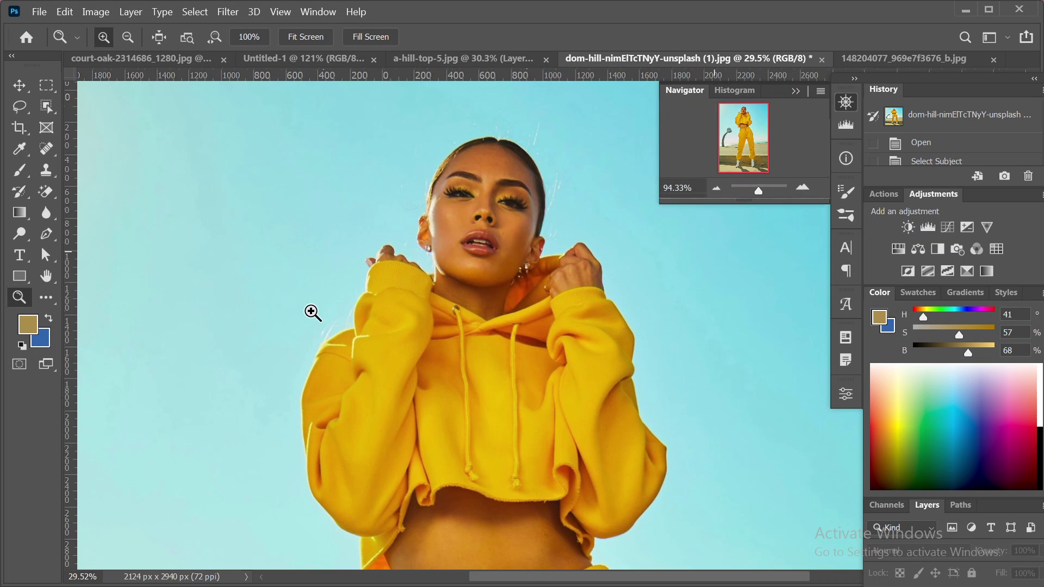
{"action": "left_click_drag", "start_coordinate": [422, 133], "coordinate": [601, 262]}
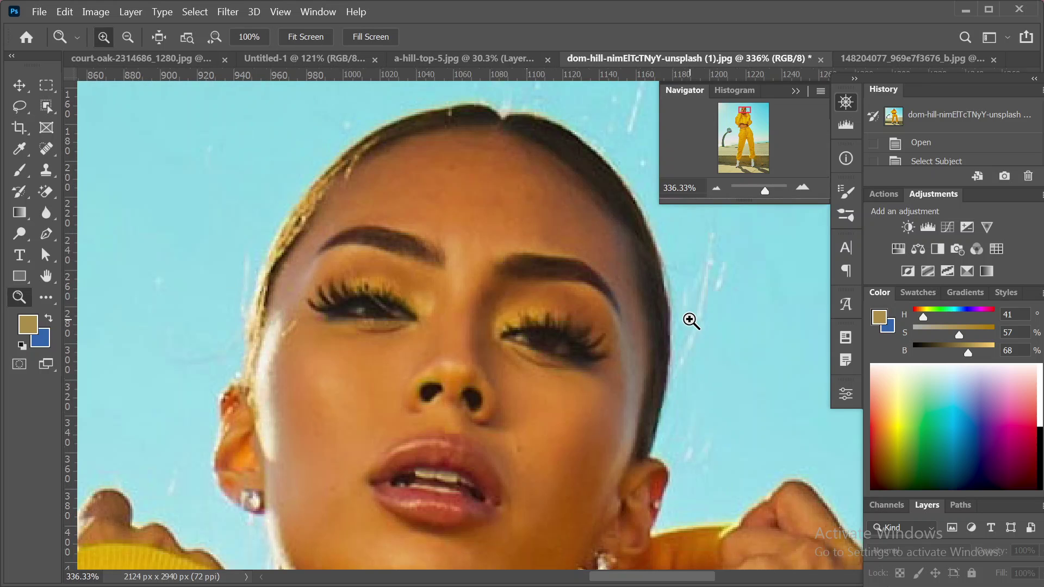
{"action": "left_click_drag", "start_coordinate": [396, 350], "coordinate": [590, 450]}
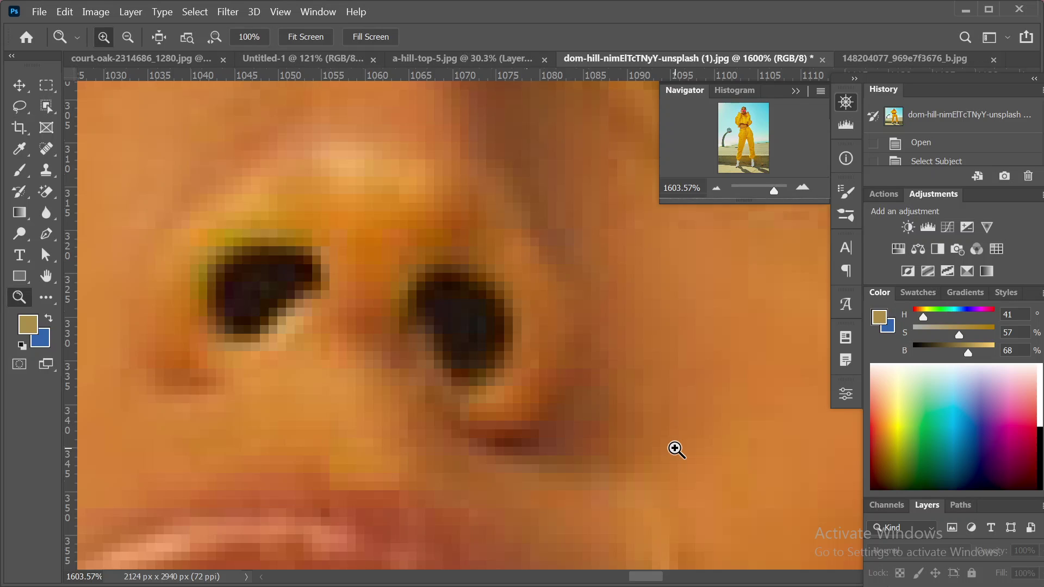
Turn on Scrubby Zoom, and return to the Rectangular Marquee Tool with the whole image fitted on screen.
{"action": "left_click", "coordinate": [214, 37]}
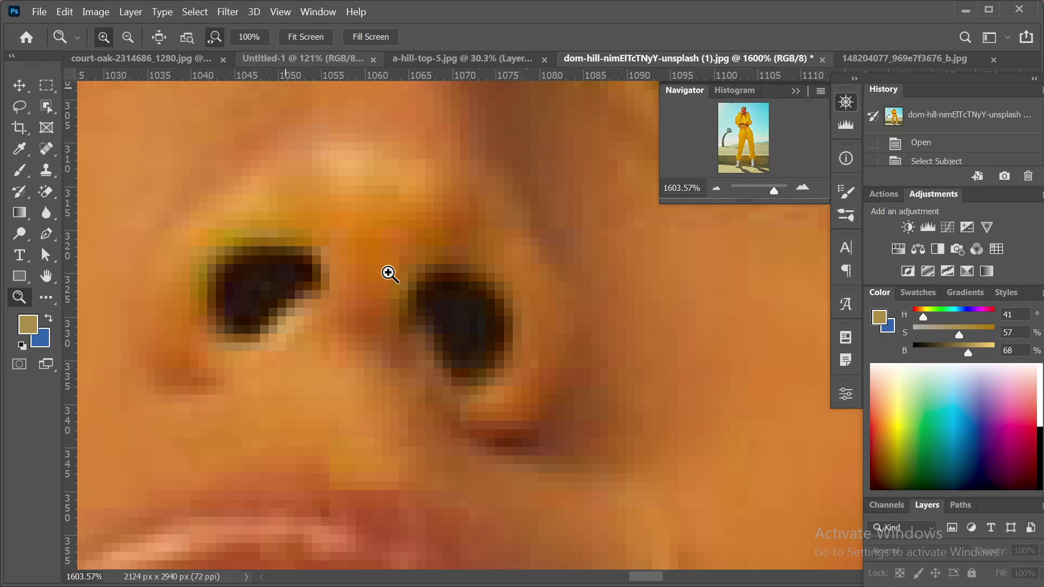
{"action": "key", "text": "m"}
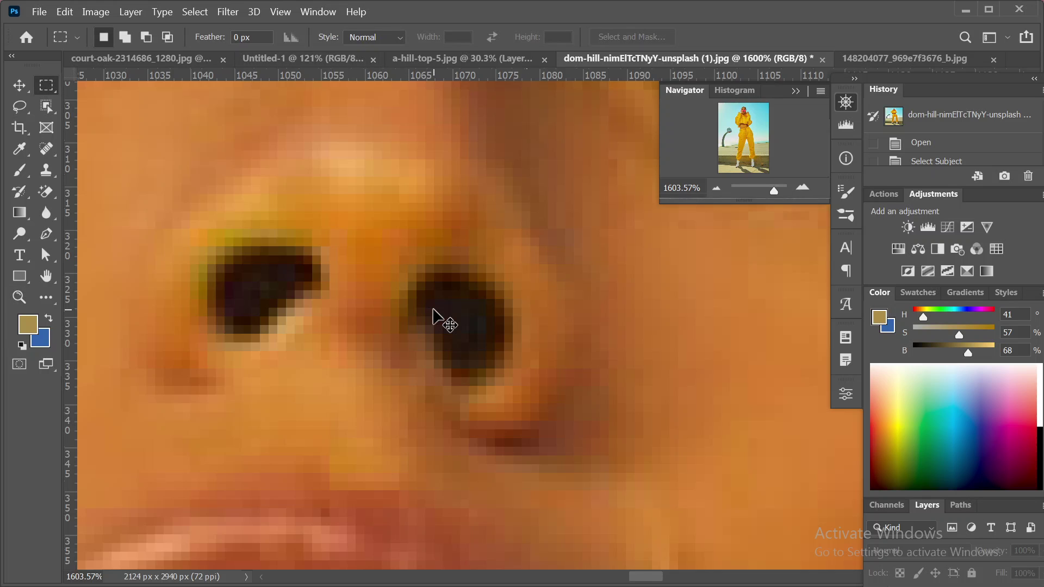
{"action": "key", "text": "ctrl+0"}
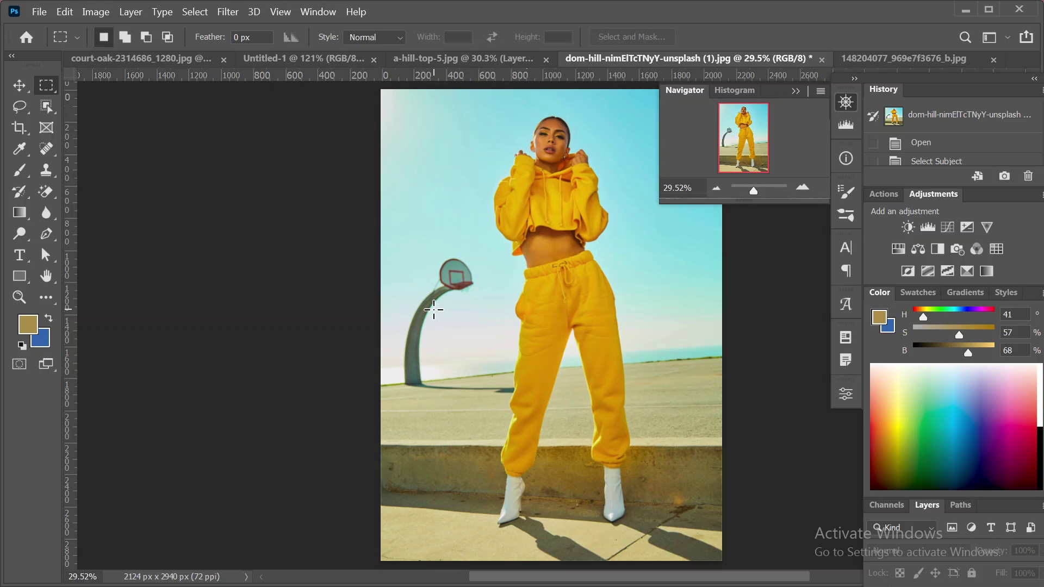
Switch from Photoshop to the Google Meet class window in Chrome.
{"action": "left_click", "coordinate": [972, 16]}
{"action": "left_click", "coordinate": [695, 574]}
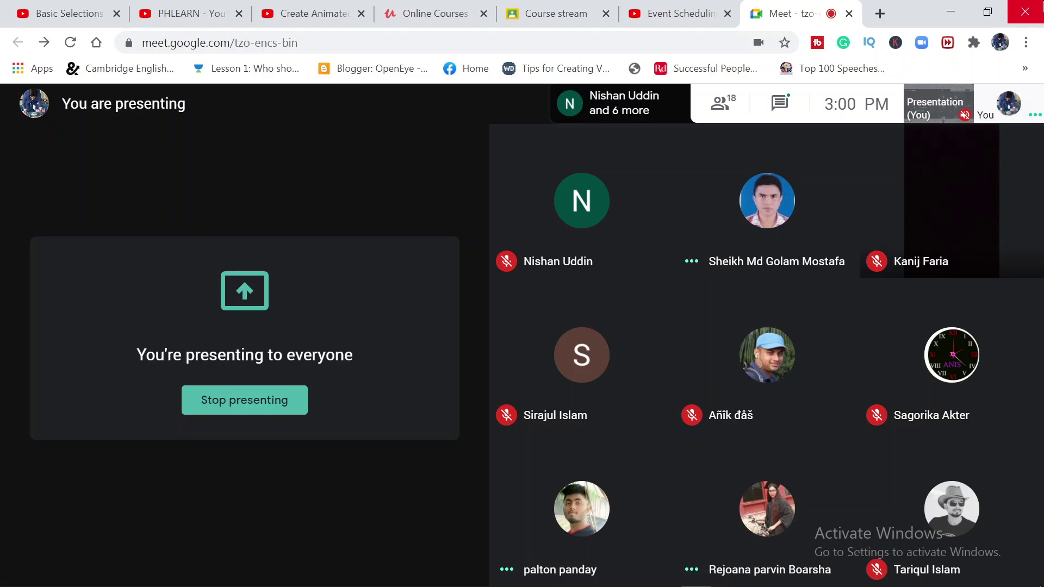
{"action": "mouse_move", "coordinate": [933, 155]}
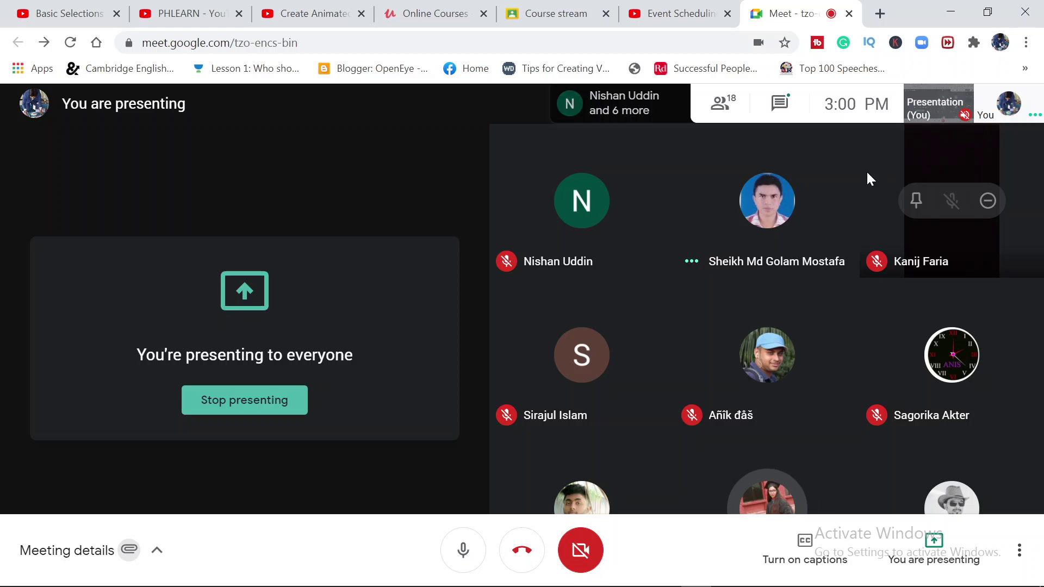
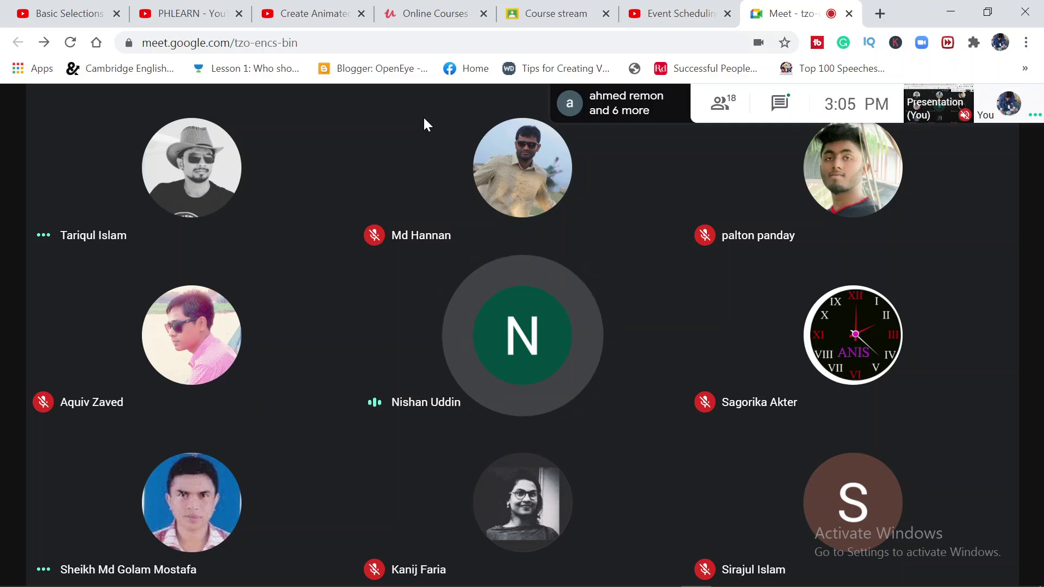
{"action": "left_click", "coordinate": [950, 12]}
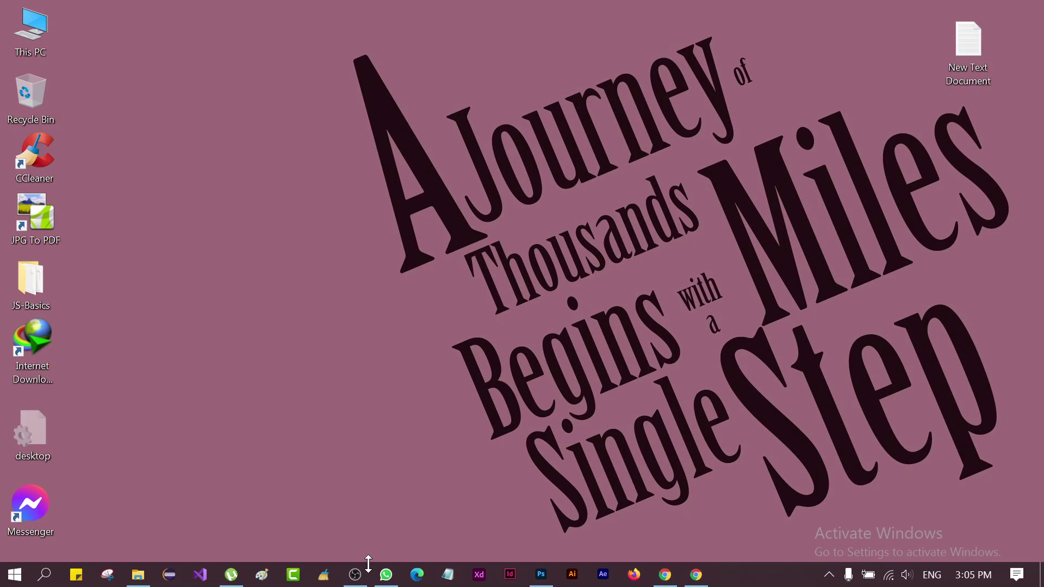
{"action": "left_click", "coordinate": [540, 574]}
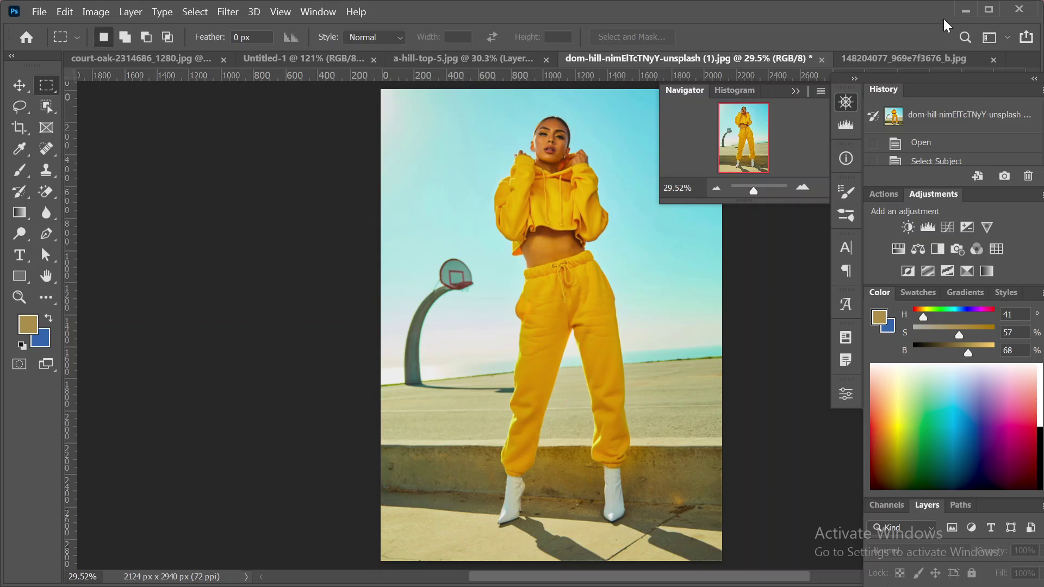
{"action": "left_click", "coordinate": [963, 11]}
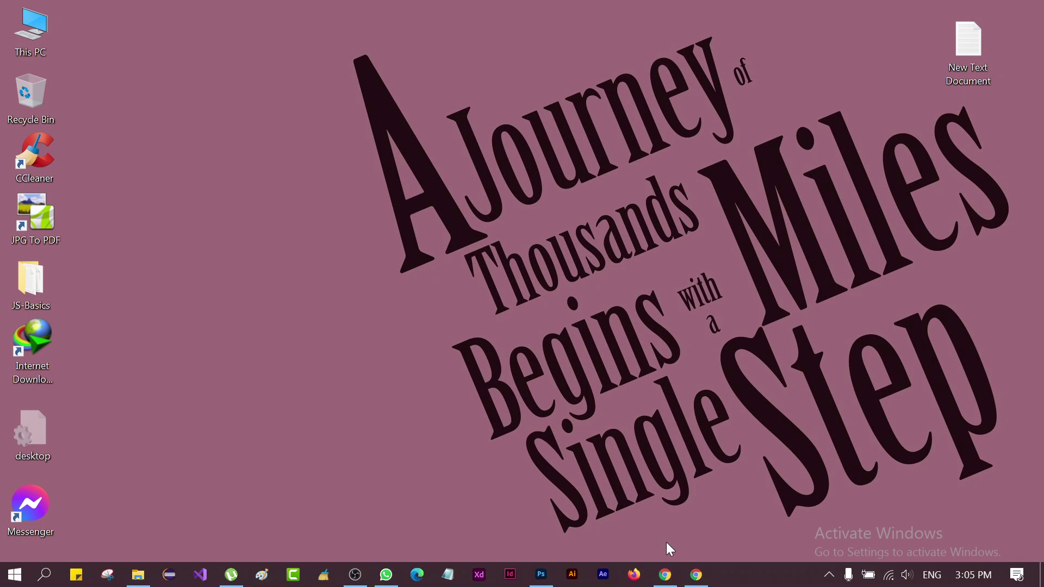
{"action": "left_click", "coordinate": [690, 577]}
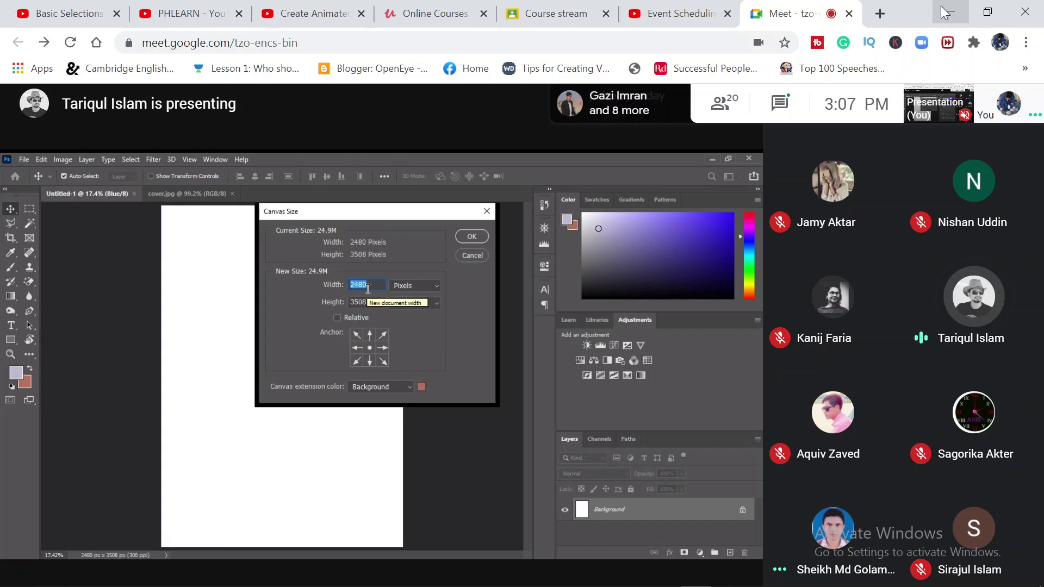
Resize the Untitled-1 canvas to 1080 x 720 pixels, accepting the clipping, and fit the document on screen.
{"action": "type", "text": "1"}
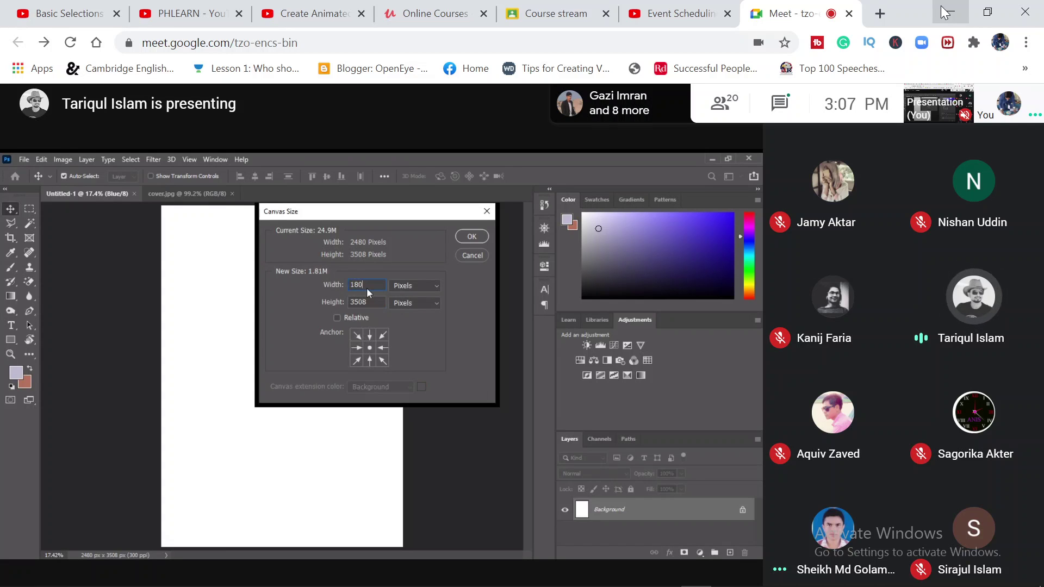
{"action": "type", "text": "80"}
{"action": "key", "text": "BackSpace"}
{"action": "key", "text": "BackSpace"}
{"action": "type", "text": "0"}
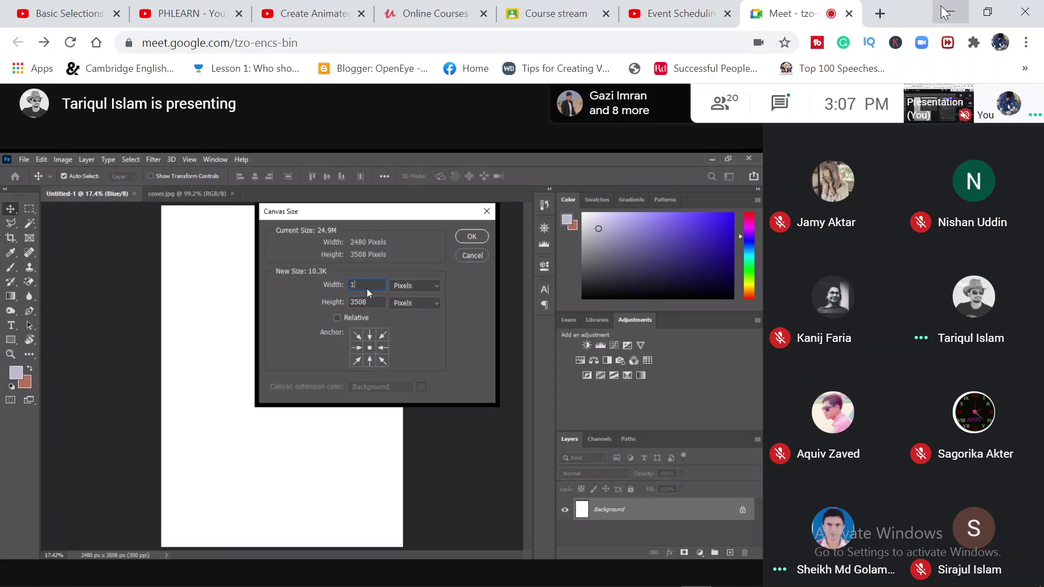
{"action": "type", "text": "80"}
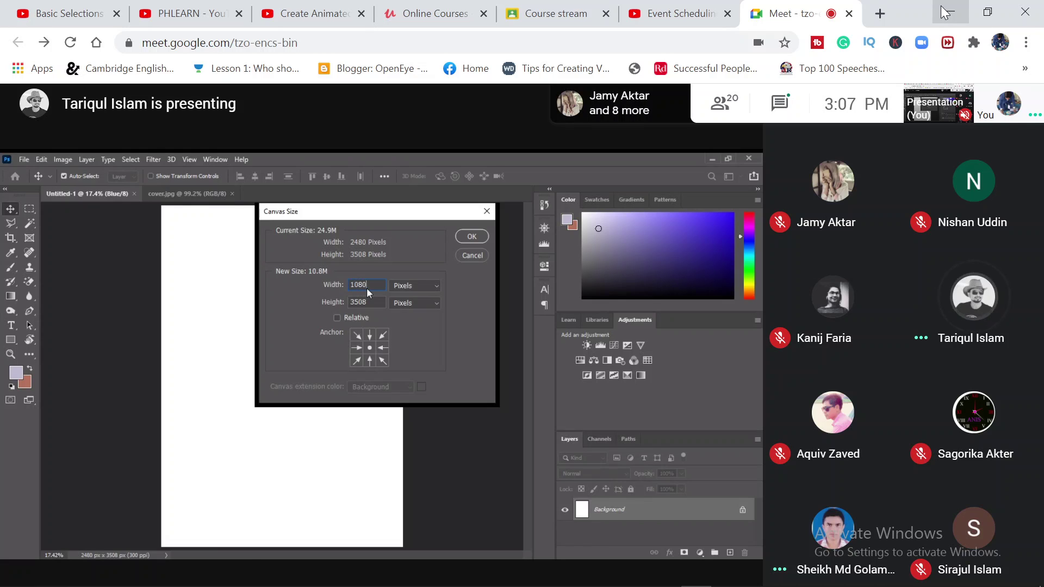
{"action": "left_click_drag", "start_coordinate": [378, 303], "coordinate": [346, 301]}
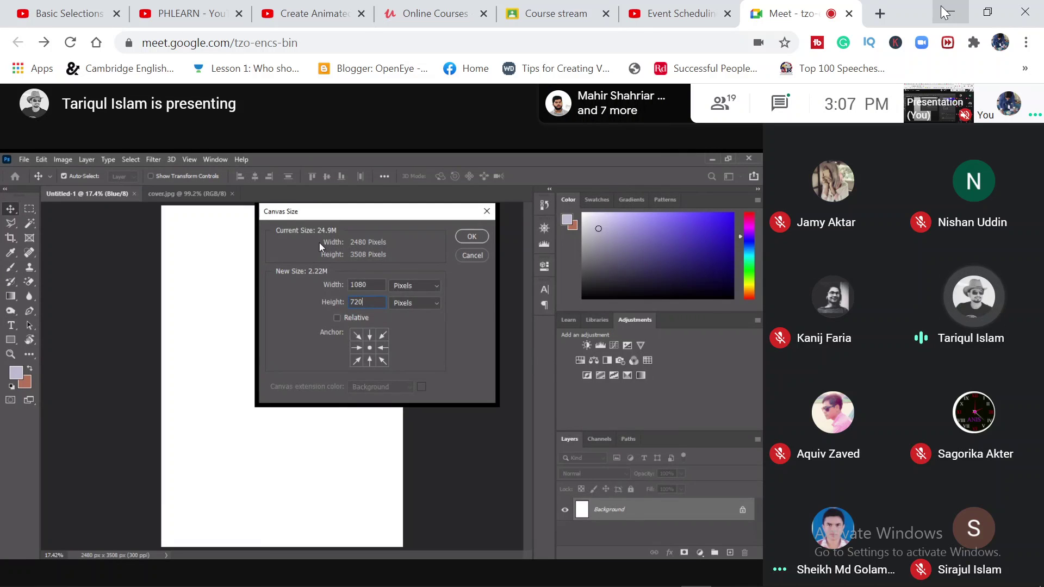
{"action": "left_click", "coordinate": [477, 239]}
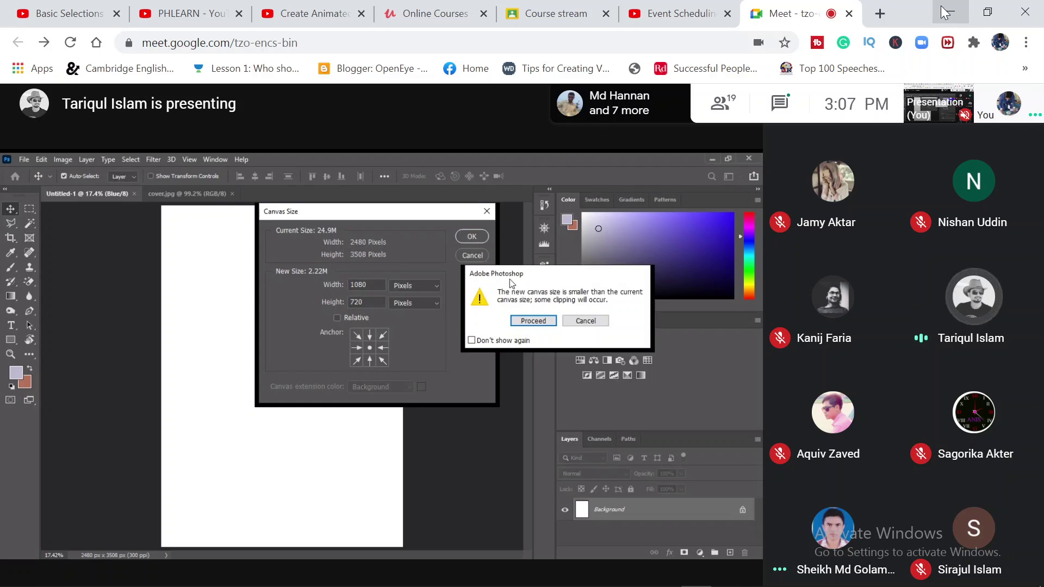
{"action": "left_click", "coordinate": [529, 320]}
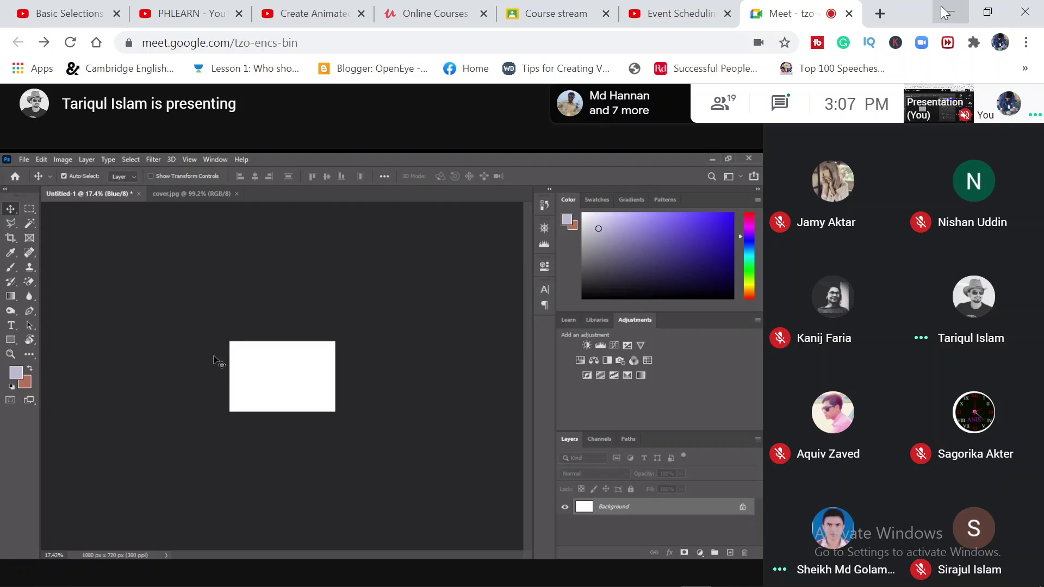
{"action": "key", "text": "ctrl+0"}
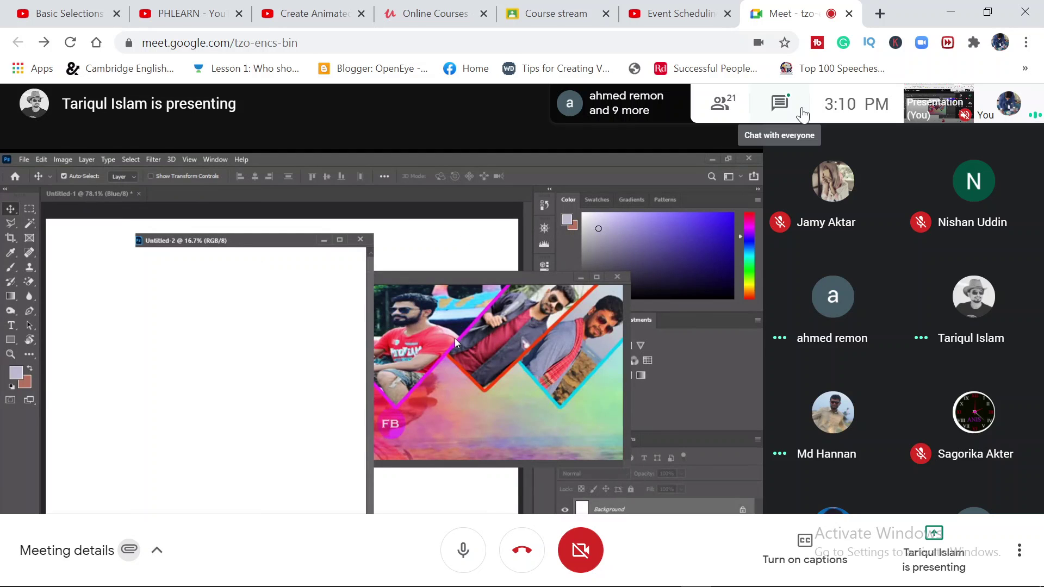
Switch from Google Meet to Photoshop and view the court-oak, Untitled-1, a-hill-top-5 and dom-hill documents in turn.
{"action": "left_click", "coordinate": [951, 12]}
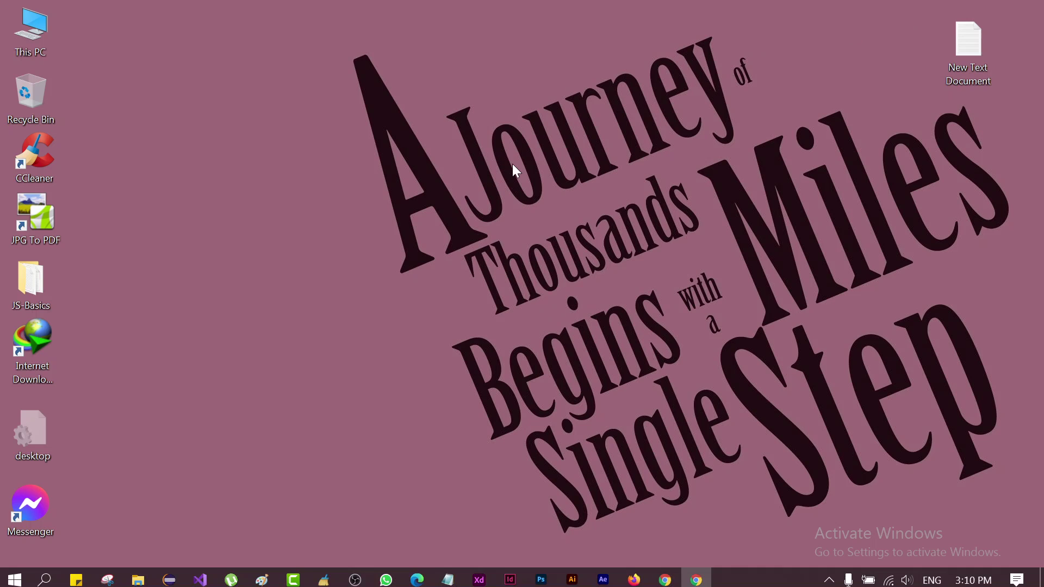
{"action": "mouse_move", "coordinate": [663, 574]}
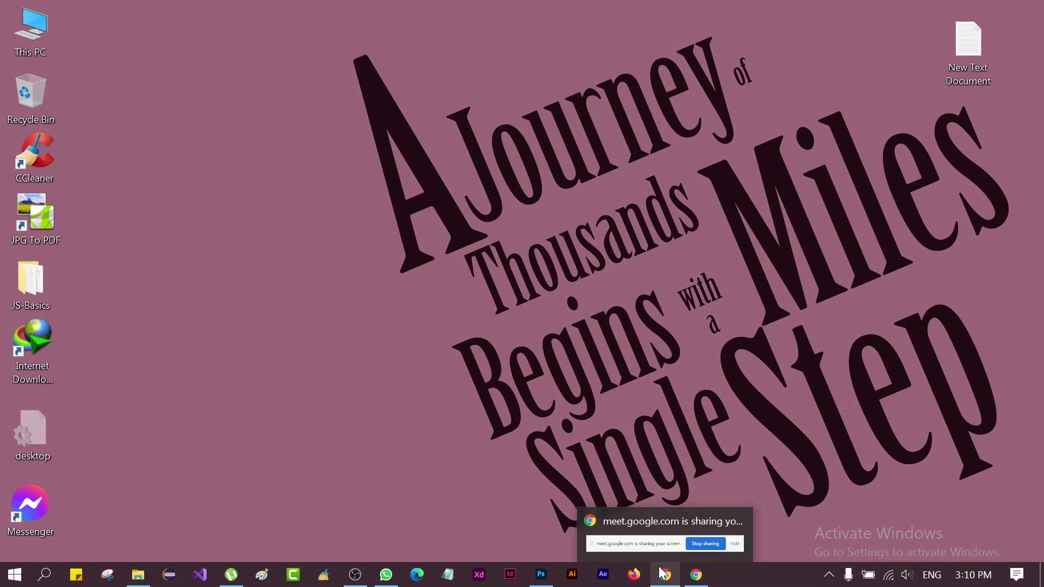
{"action": "left_click", "coordinate": [543, 576]}
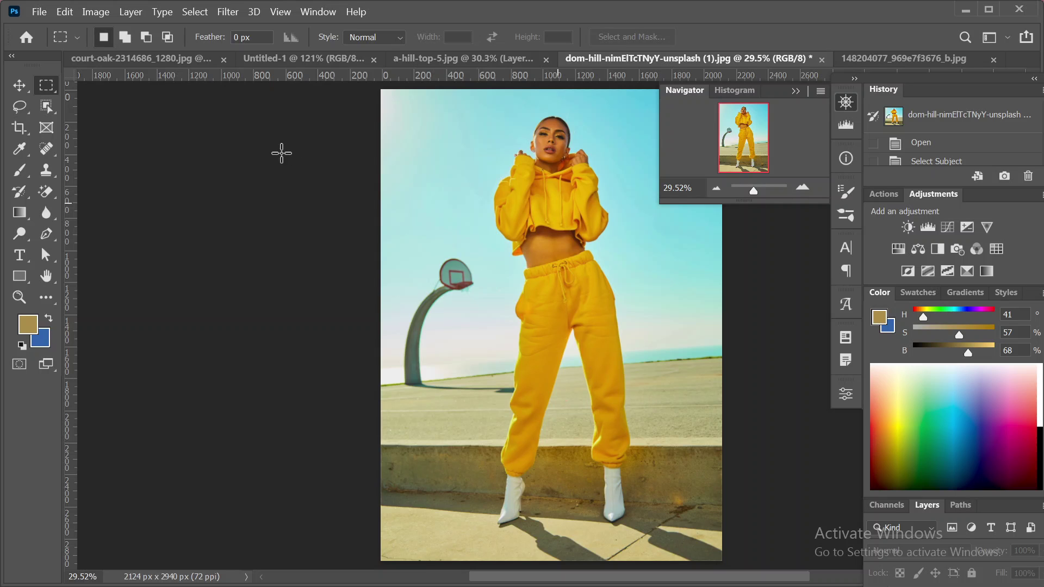
{"action": "left_click", "coordinate": [149, 60]}
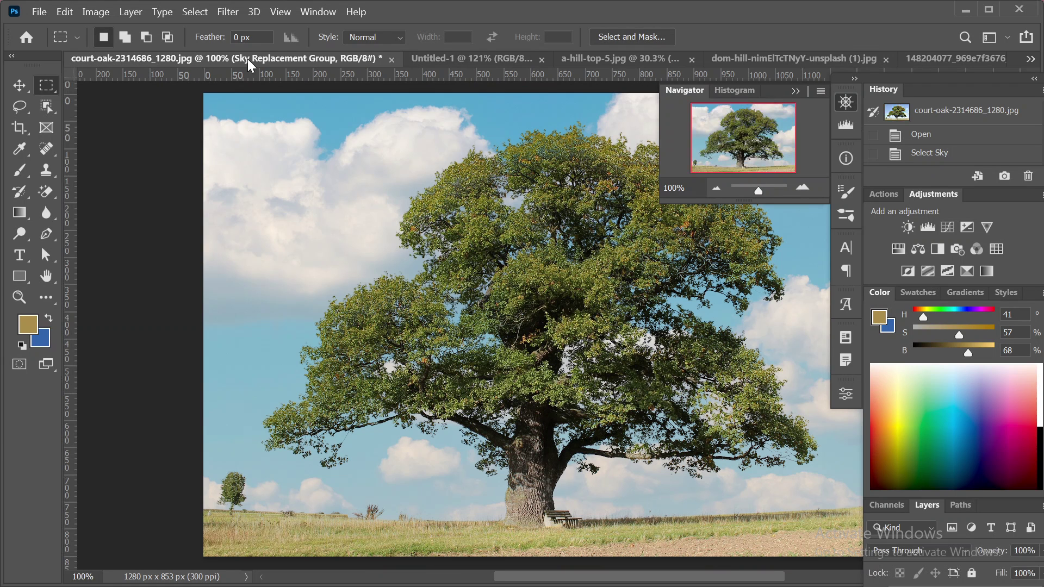
{"action": "left_click", "coordinate": [451, 55]}
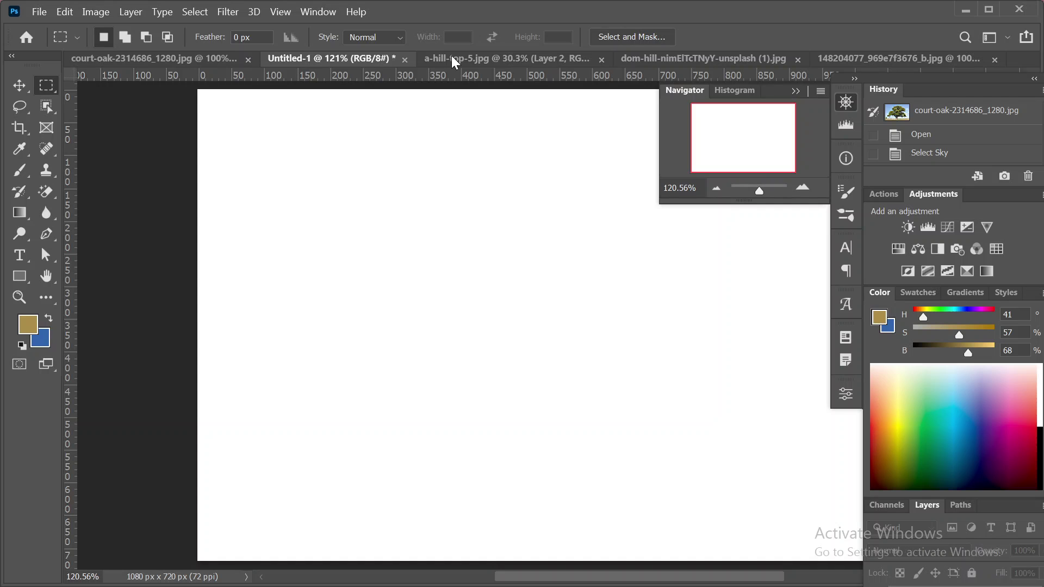
{"action": "left_click", "coordinate": [468, 60]}
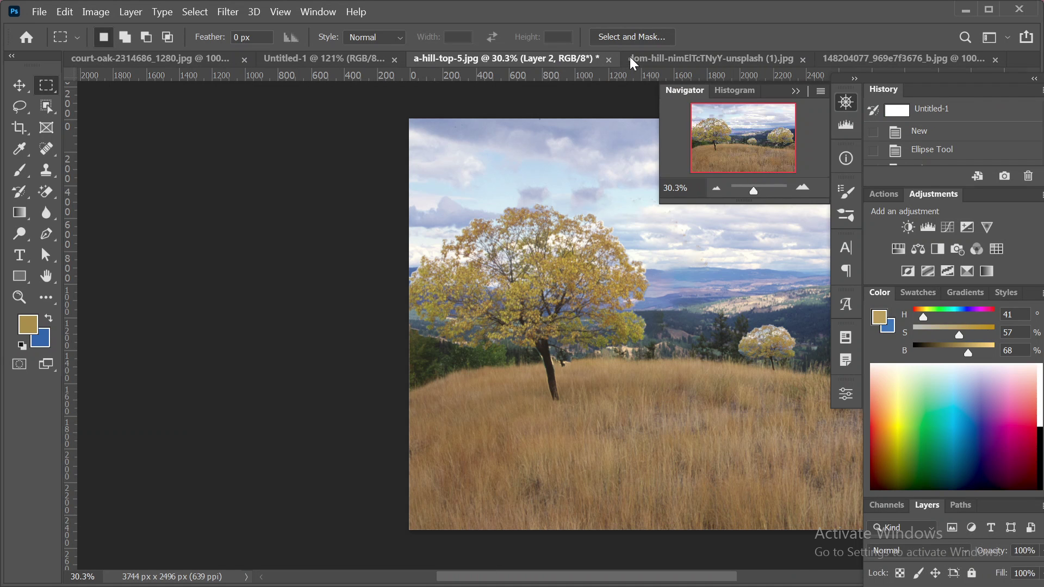
{"action": "left_click", "coordinate": [630, 59]}
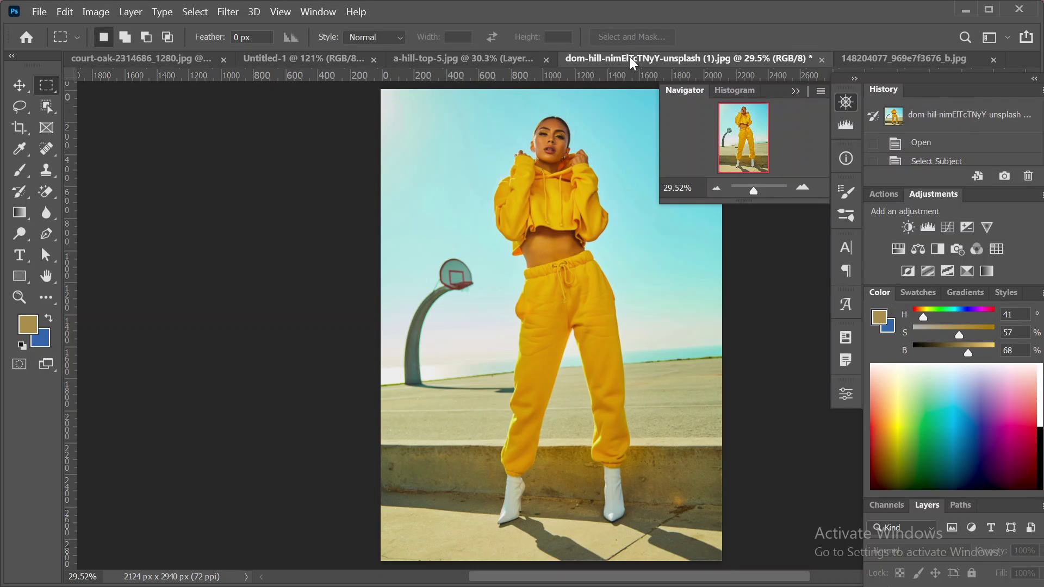
Reorder the 148204077_969e7f3676_b.jpg document to sit before the dom-hill image, and return to the dom-hill document.
{"action": "left_click", "coordinate": [871, 59]}
{"action": "left_click_drag", "start_coordinate": [862, 58], "coordinate": [482, 71]}
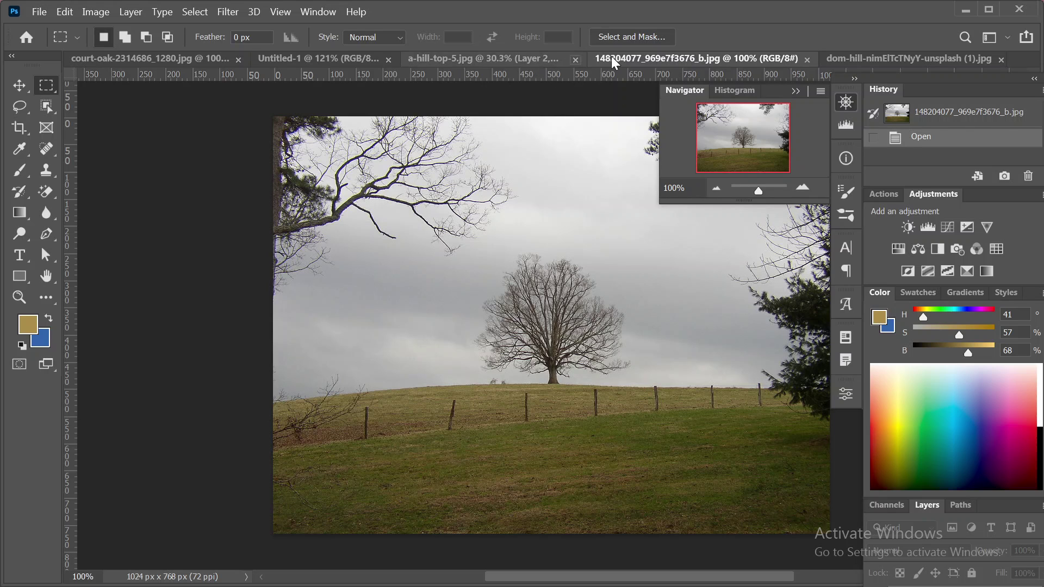
{"action": "left_click", "coordinate": [858, 57]}
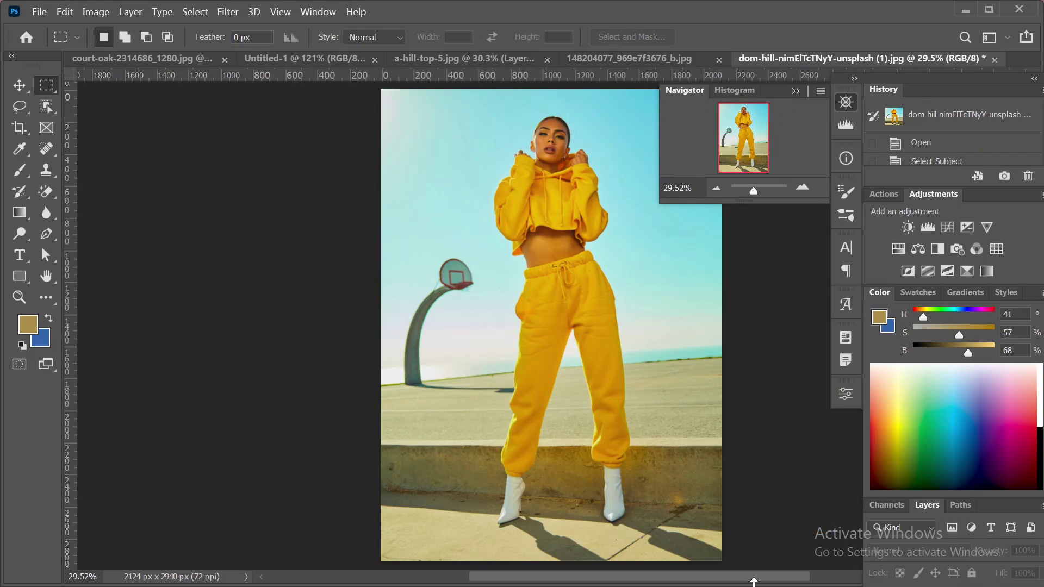
Minimize Photoshop and bring up the Google Meet class window.
{"action": "left_click", "coordinate": [963, 9]}
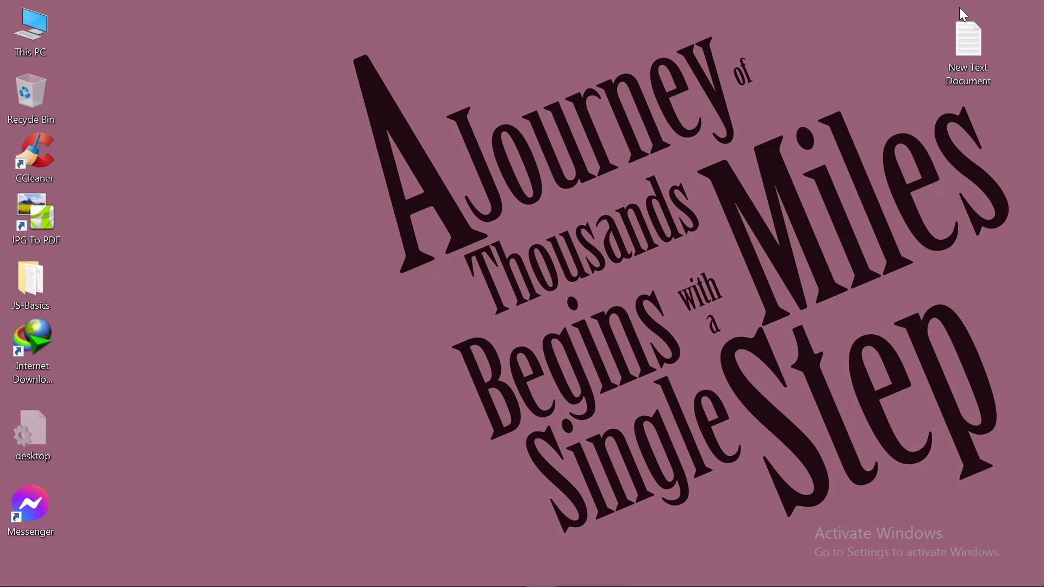
{"action": "mouse_move", "coordinate": [689, 581]}
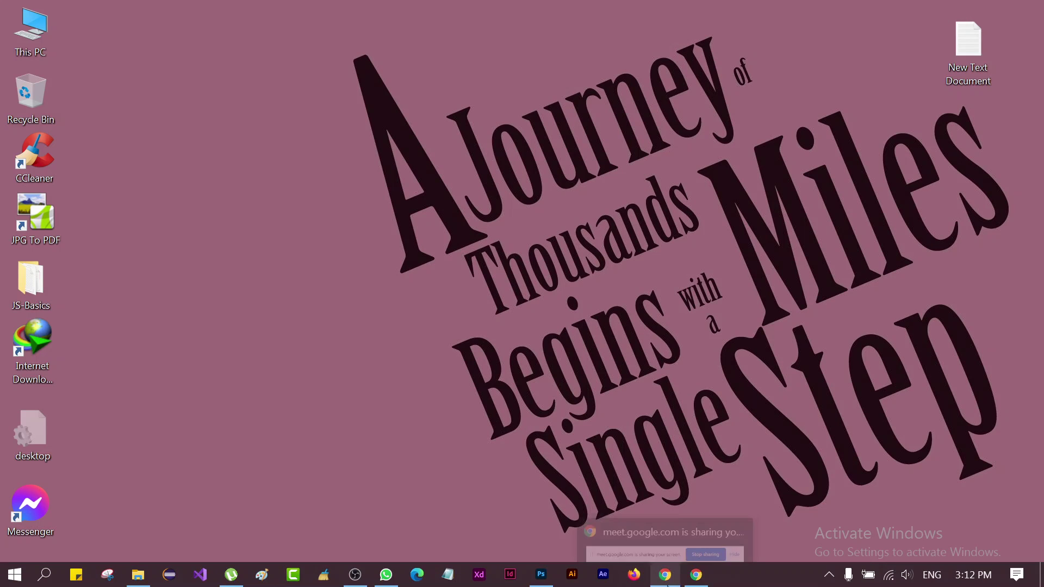
{"action": "left_click", "coordinate": [696, 579]}
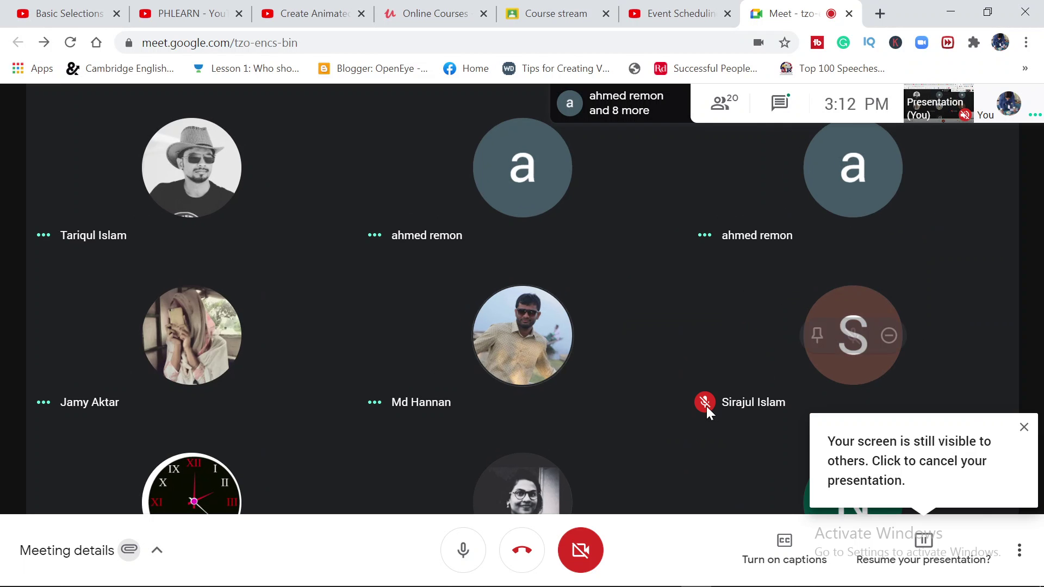
Return to the Google Meet call, dismiss the presentation notice and stop the current screen sharing.
{"action": "left_click", "coordinate": [960, 9]}
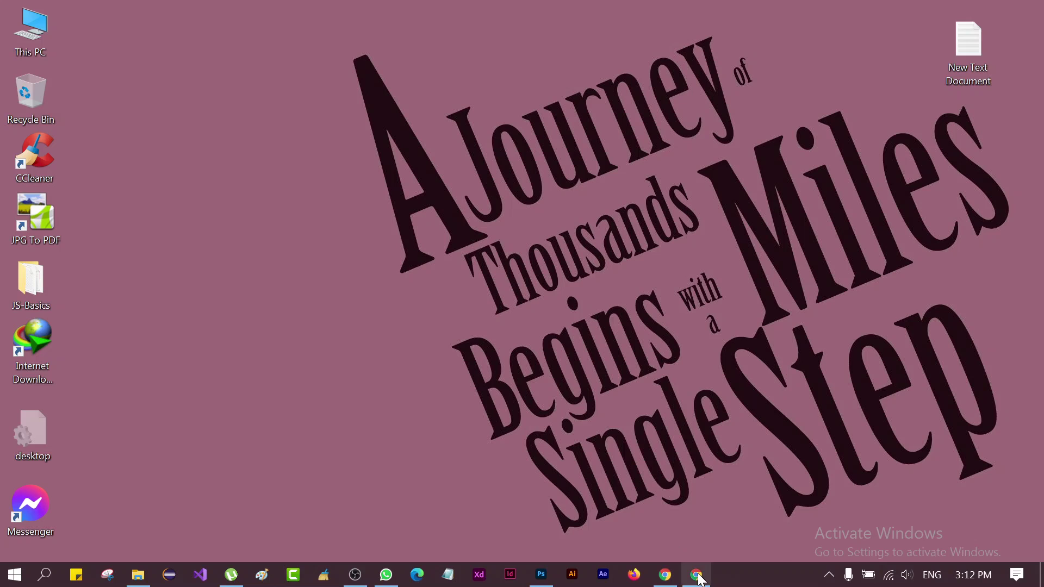
{"action": "mouse_move", "coordinate": [700, 579]}
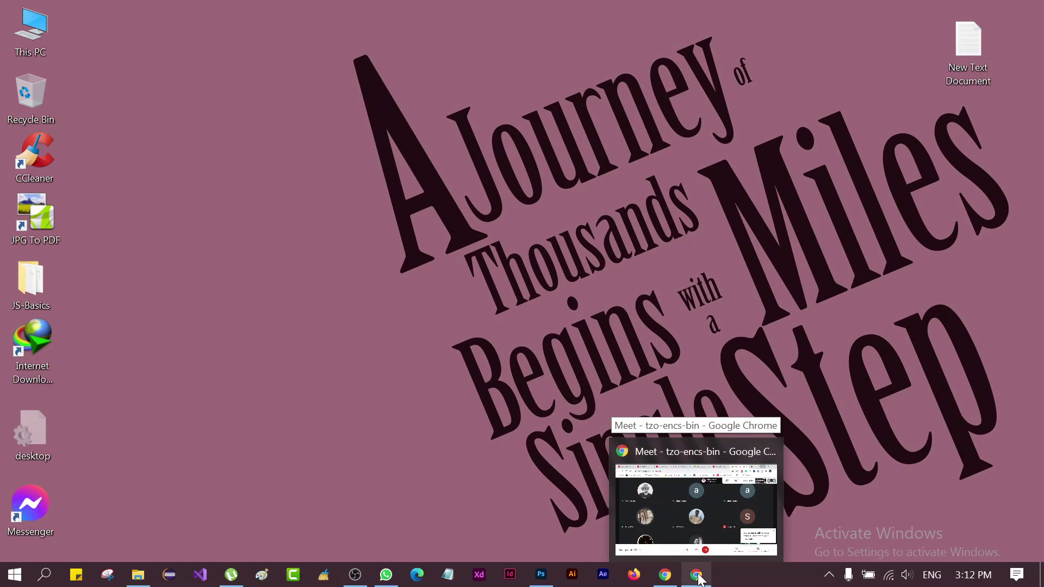
{"action": "left_click", "coordinate": [698, 577]}
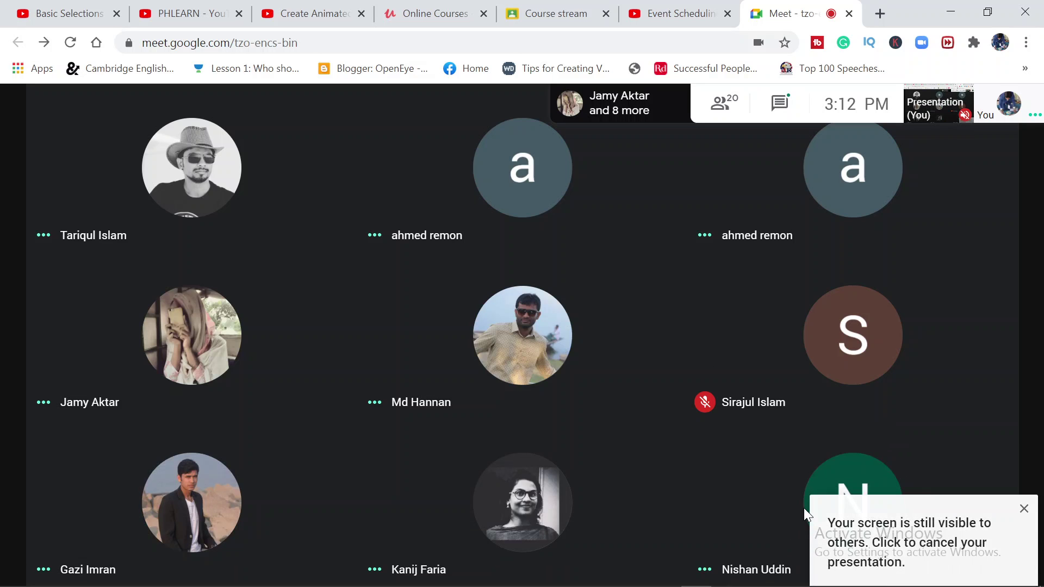
{"action": "left_click", "coordinate": [1023, 428]}
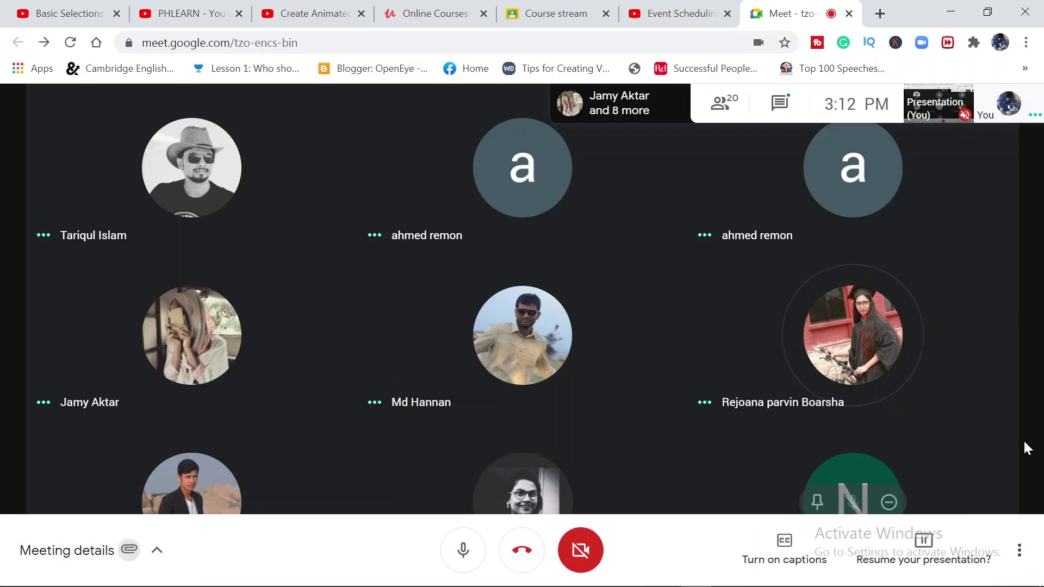
{"action": "left_click", "coordinate": [922, 552]}
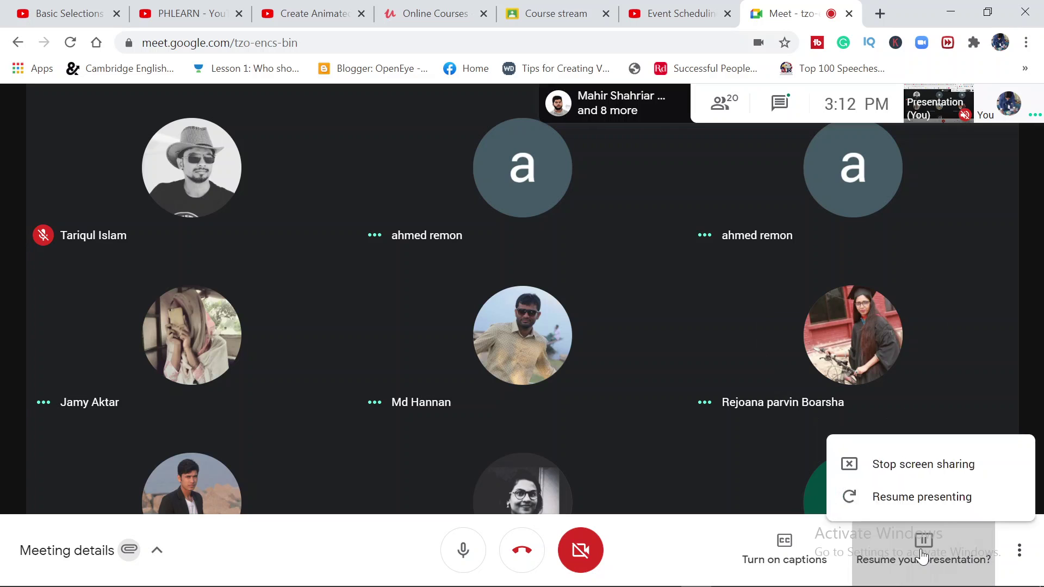
{"action": "left_click", "coordinate": [901, 444]}
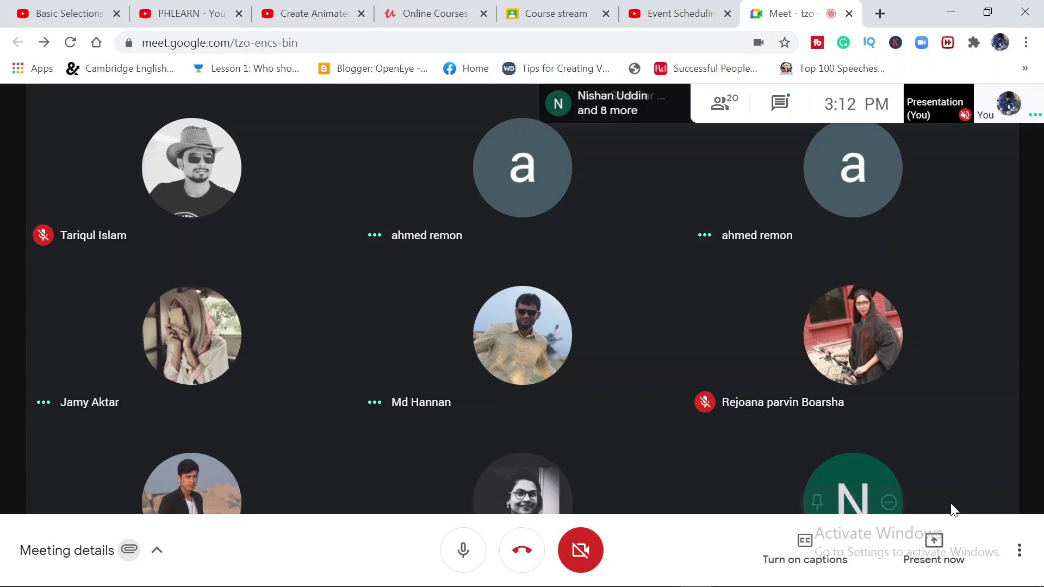
Present the entire screen in the Google Meet call and hide the sharing notification bar.
{"action": "left_click", "coordinate": [933, 547]}
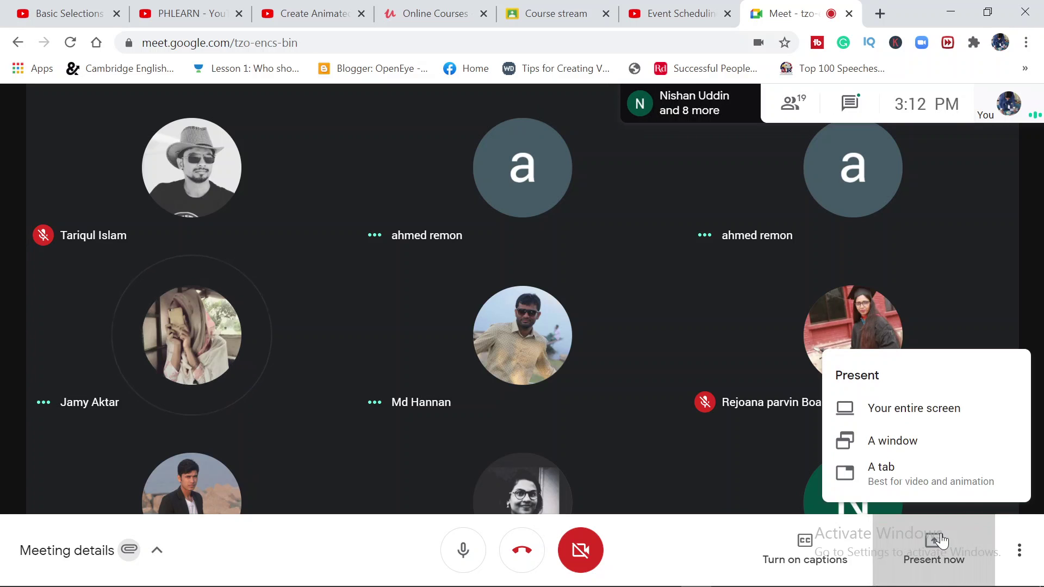
{"action": "left_click", "coordinate": [924, 407]}
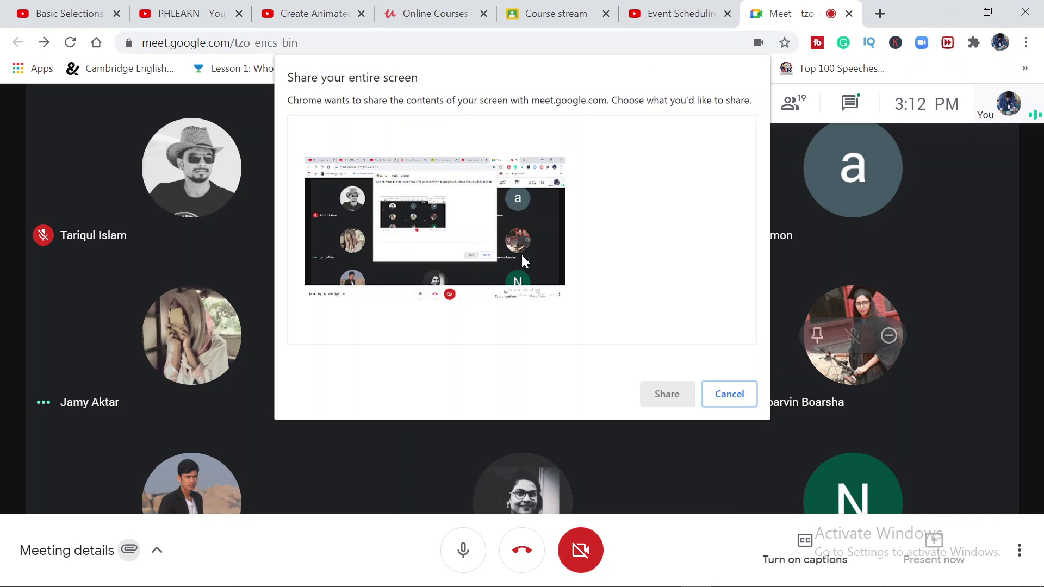
{"action": "left_click", "coordinate": [524, 252]}
{"action": "left_click", "coordinate": [666, 394]}
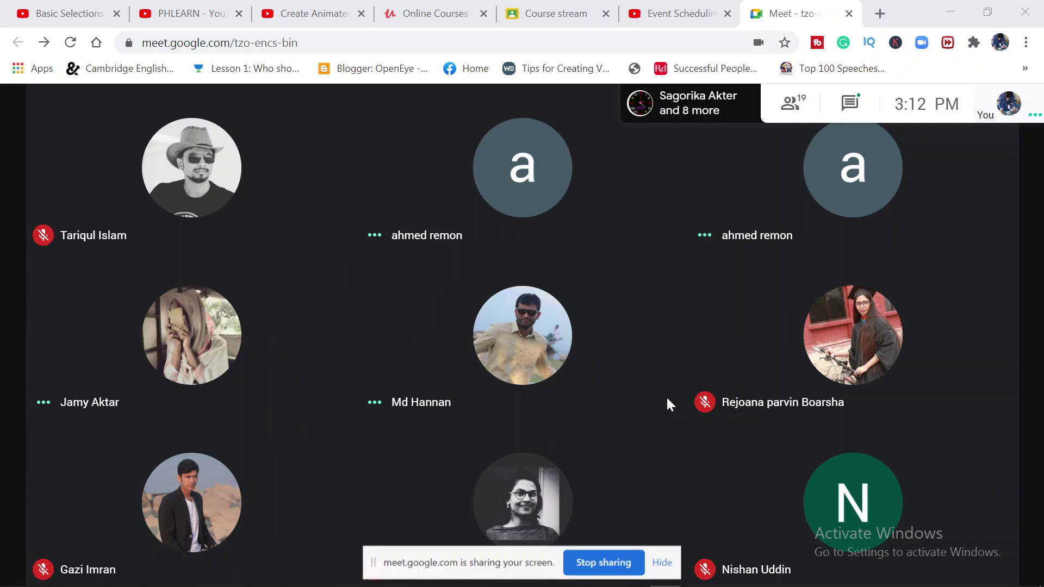
{"action": "left_click", "coordinate": [664, 562]}
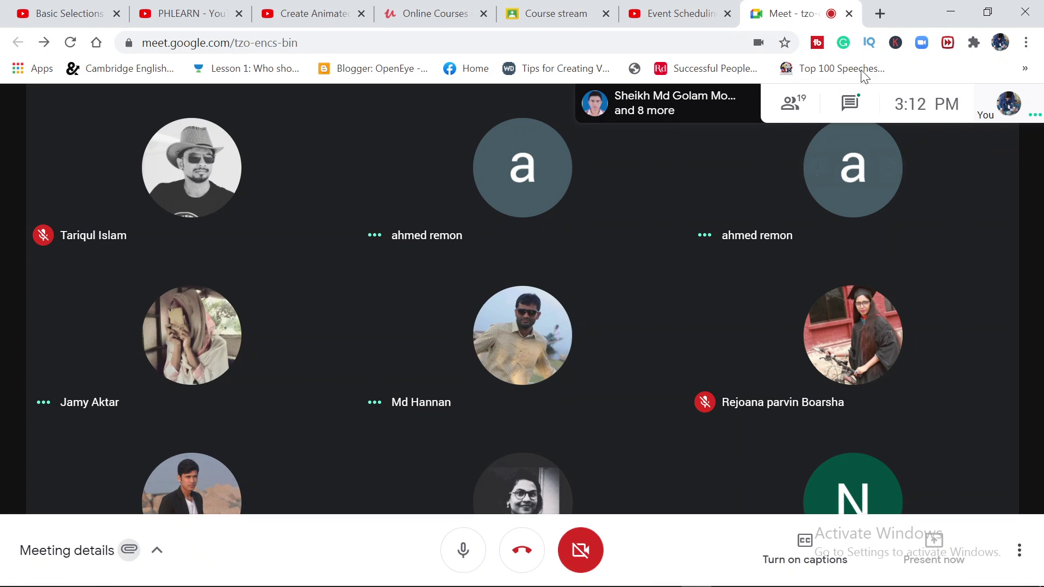
Switch from Google Meet to Photoshop and lower the system volume to 20.
{"action": "left_click", "coordinate": [950, 12]}
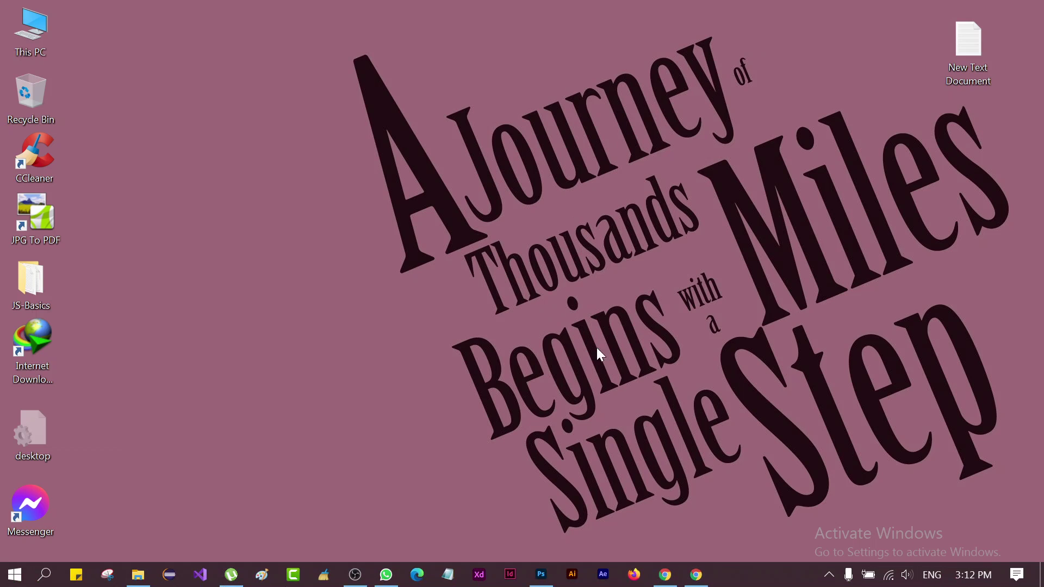
{"action": "left_click", "coordinate": [541, 574]}
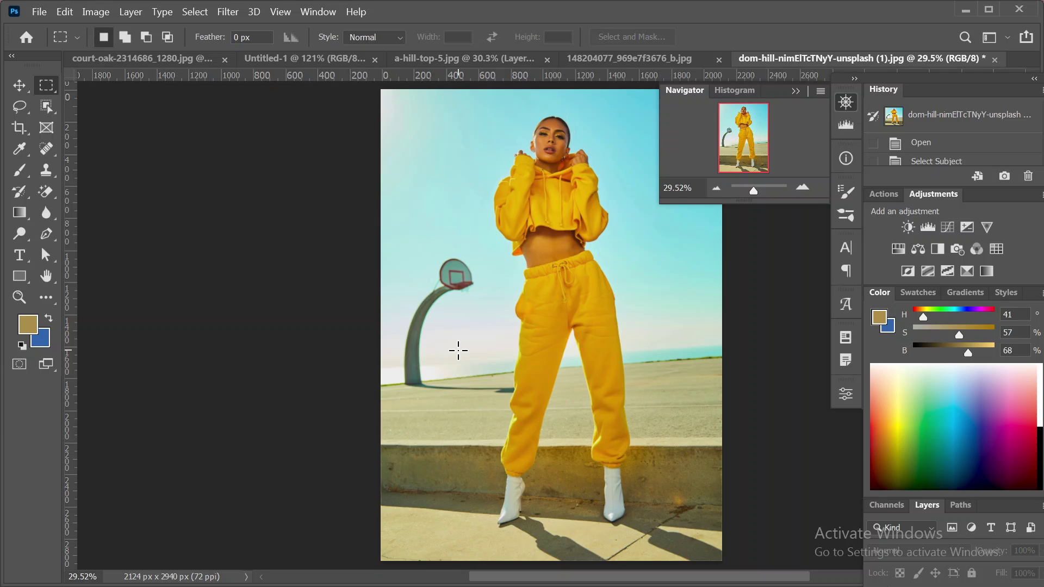
{"action": "key", "text": "XF86AudioLowerVolume"}
{"action": "key", "text": "XF86AudioLowerVolume"}
{"action": "key", "text": "XF86AudioLowerVolume"}
{"action": "key", "text": "XF86AudioLowerVolume"}
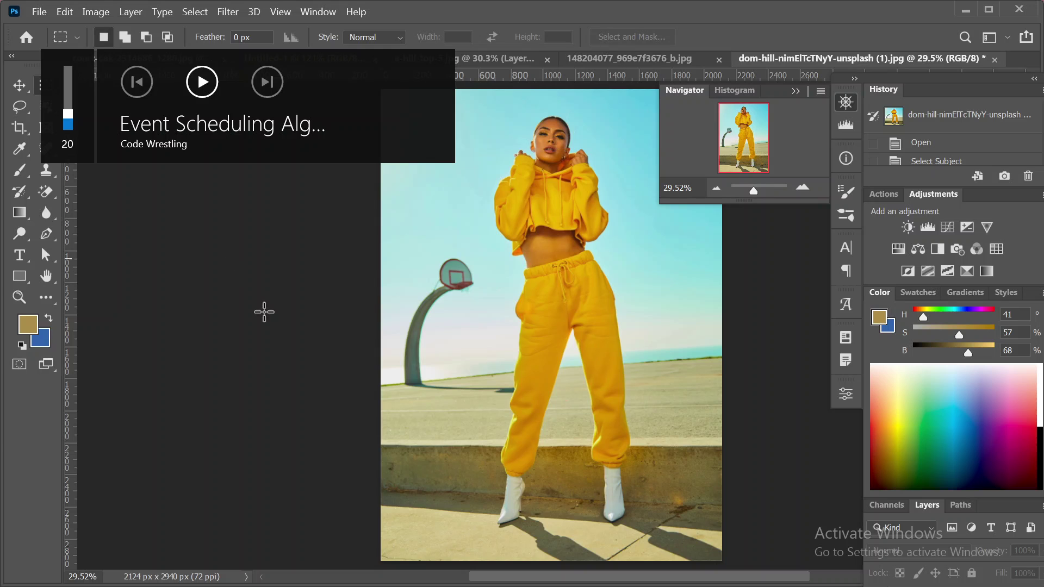
Switch to the Google Meet browser window and reorder its tabs, putting Online Courses and Event Scheduling just before Meet.
{"action": "left_click", "coordinate": [960, 11]}
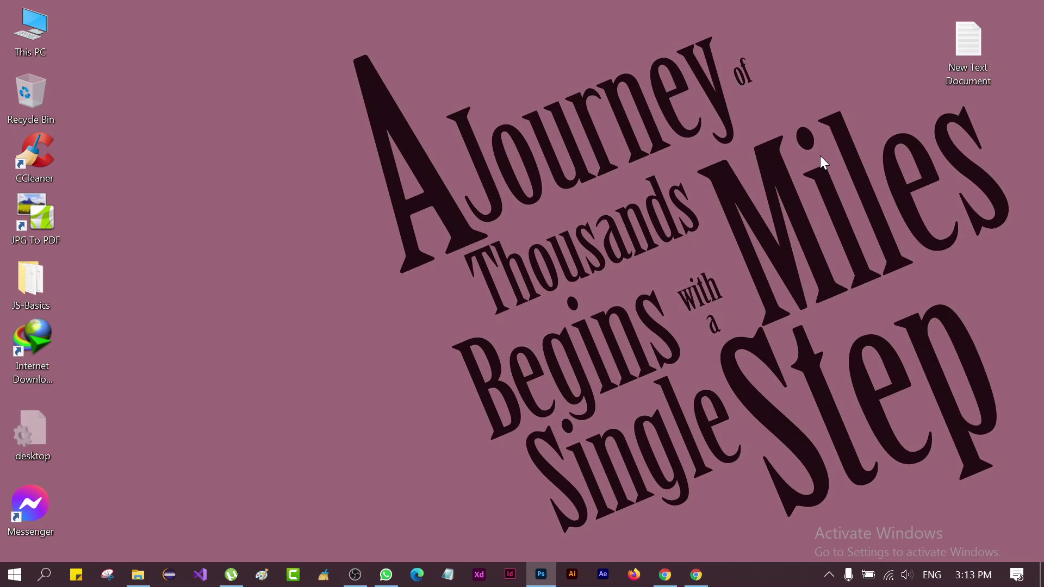
{"action": "left_click", "coordinate": [541, 570]}
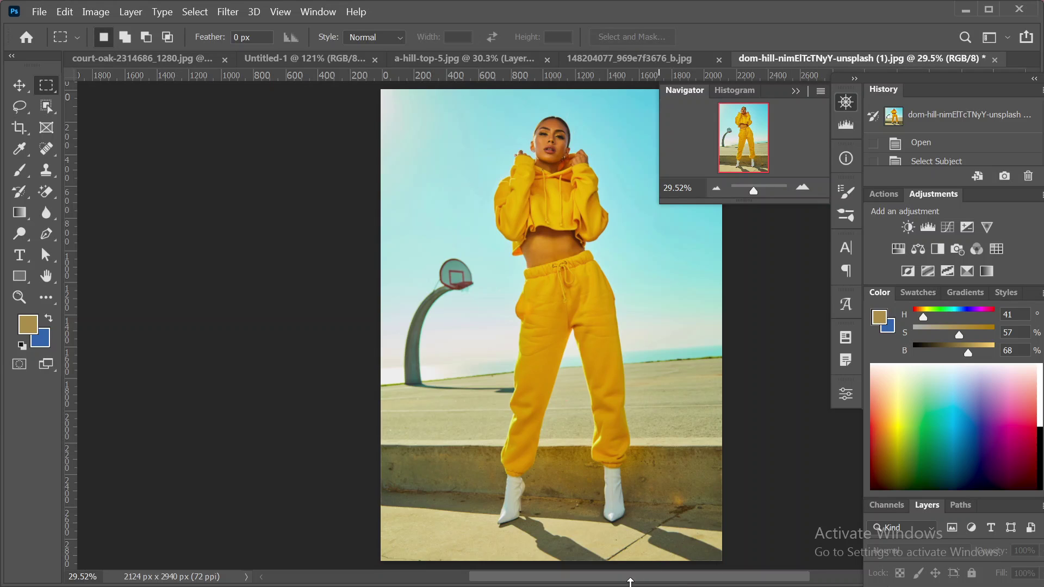
{"action": "left_click", "coordinate": [965, 10]}
{"action": "mouse_move", "coordinate": [696, 579]}
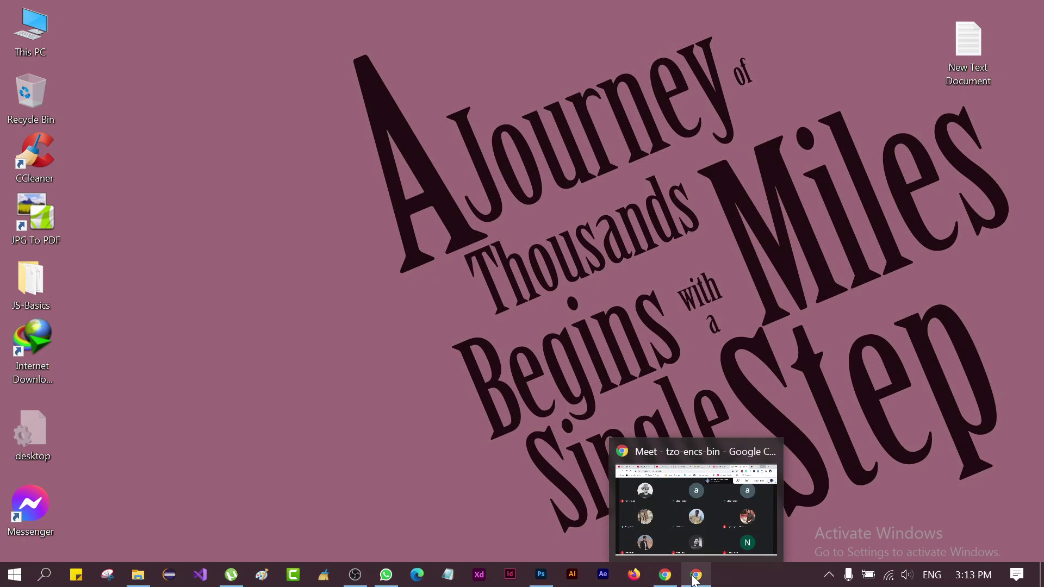
{"action": "left_click", "coordinate": [700, 581]}
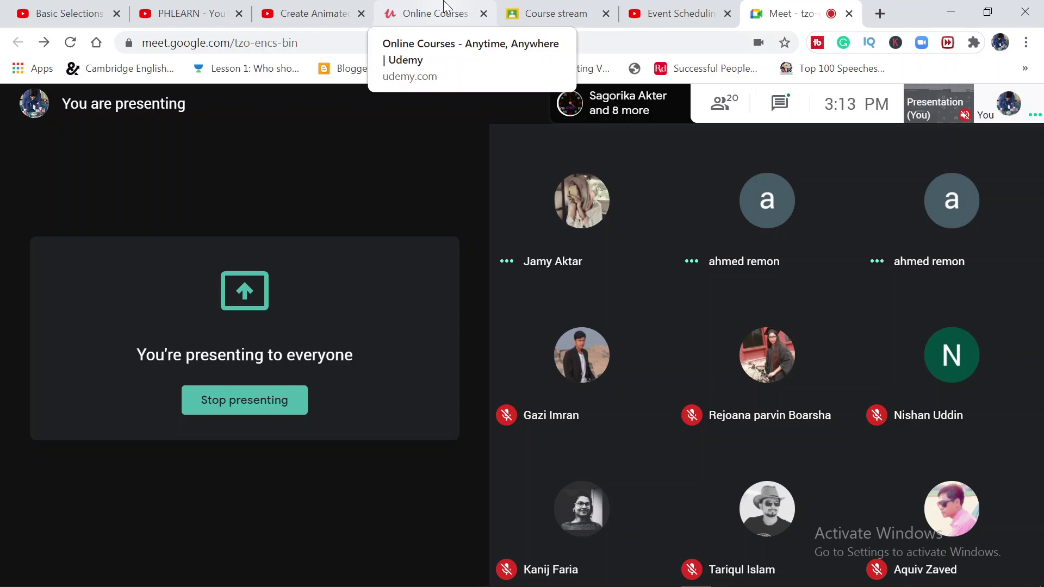
{"action": "left_click_drag", "start_coordinate": [435, 13], "coordinate": [687, 10]}
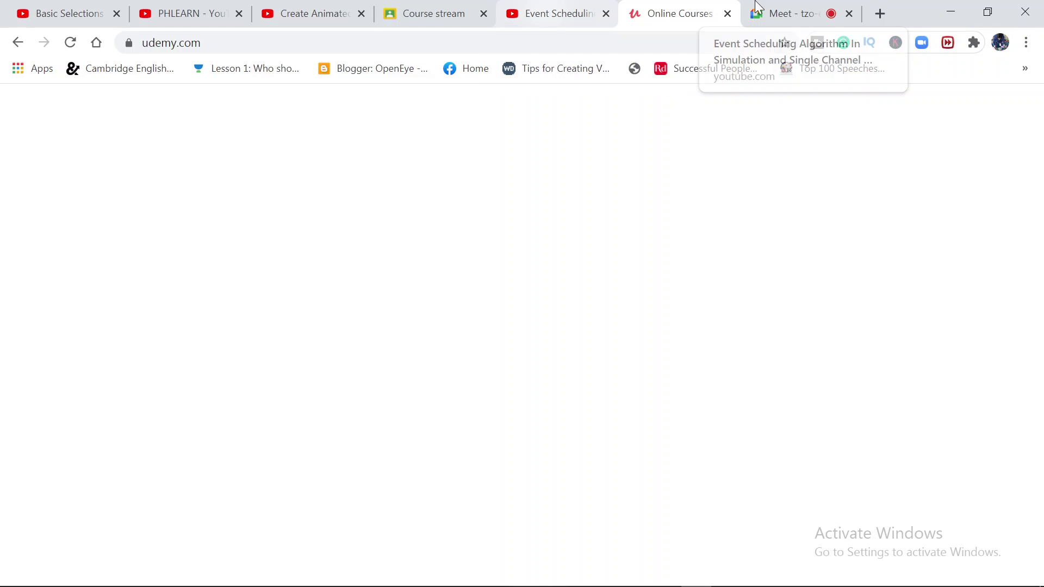
{"action": "left_click_drag", "start_coordinate": [560, 18], "coordinate": [691, 9]}
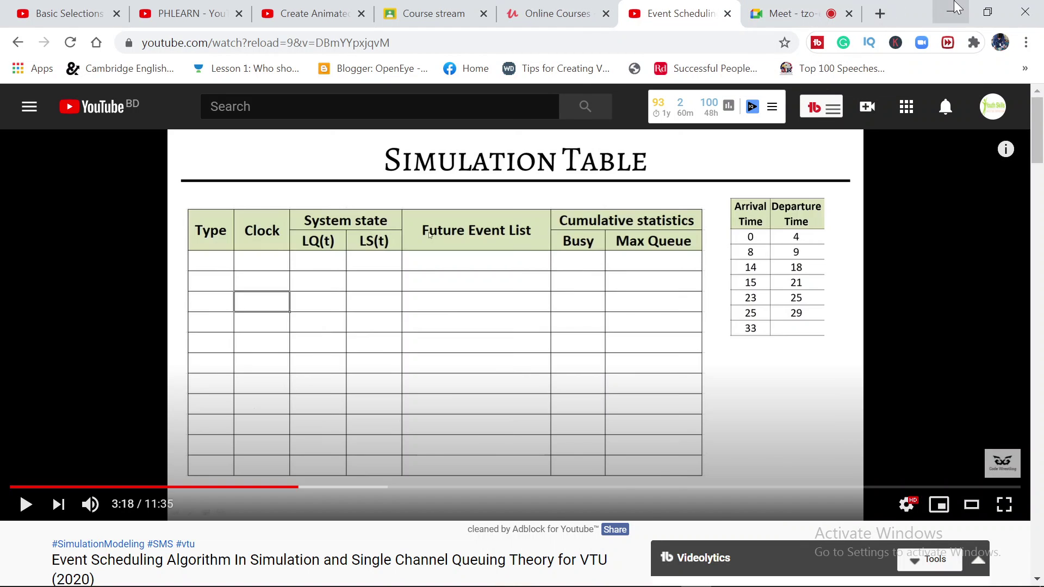
Switch to Photoshop, detach the dom-hill document into a floating window and dock it back among the tabbed documents.
{"action": "left_click", "coordinate": [956, 9]}
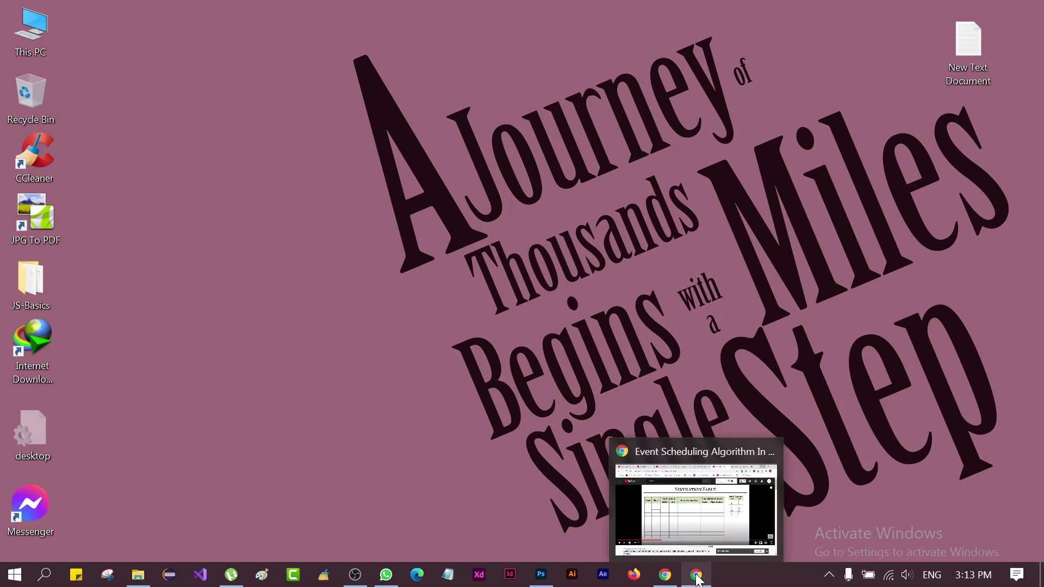
{"action": "left_click", "coordinate": [530, 576]}
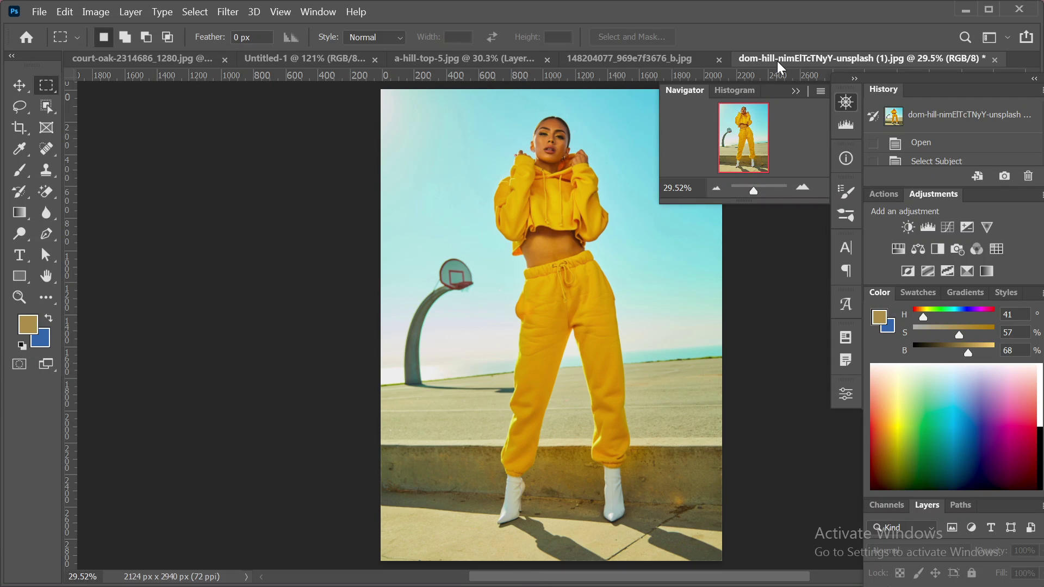
{"action": "left_click_drag", "start_coordinate": [777, 61], "coordinate": [515, 84]}
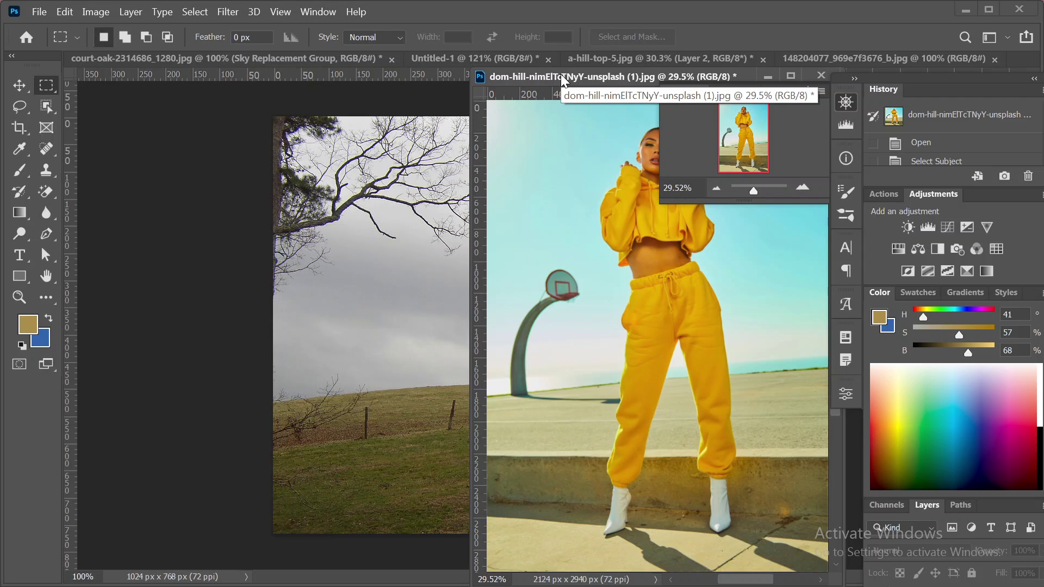
{"action": "left_click_drag", "start_coordinate": [560, 73], "coordinate": [467, 68]}
{"action": "left_click_drag", "start_coordinate": [450, 123], "coordinate": [436, 53]}
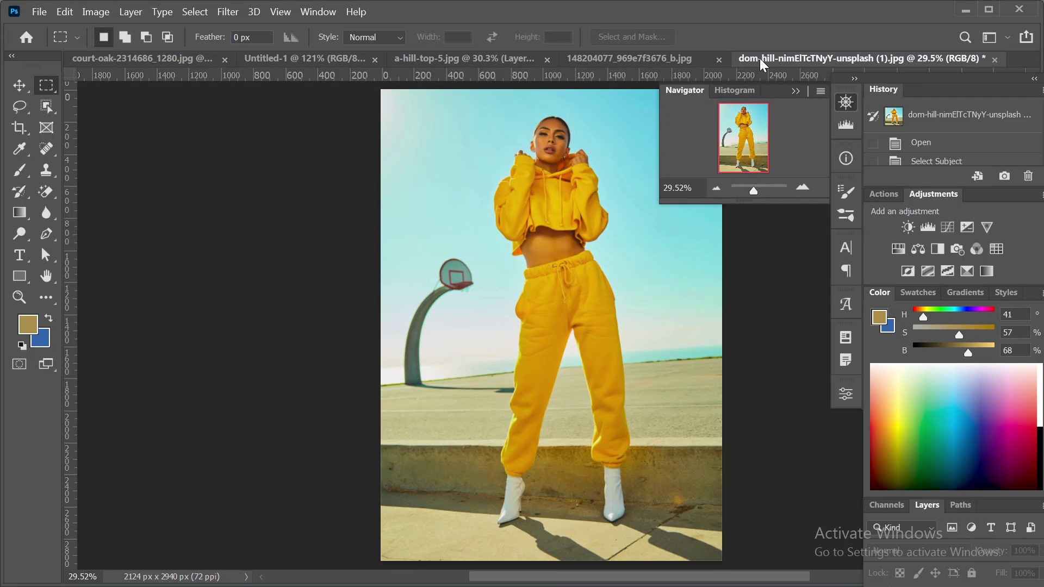
Reorder the dom-hill document to follow court-oak, and float dom-hill and Untitled-1 as separate windows.
{"action": "left_click_drag", "start_coordinate": [759, 58], "coordinate": [590, 60]}
{"action": "left_click_drag", "start_coordinate": [766, 56], "coordinate": [359, 56]}
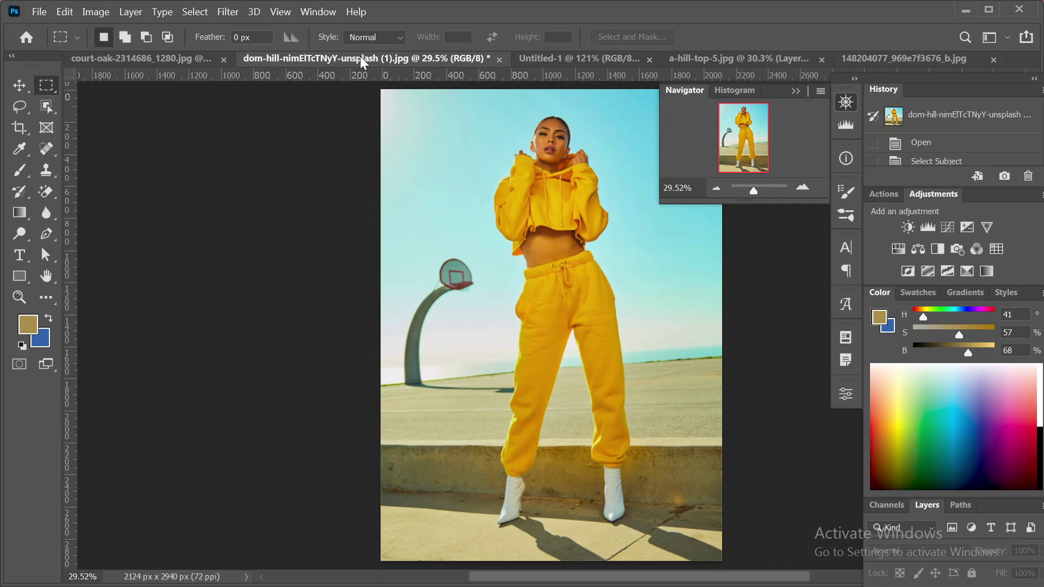
{"action": "left_click_drag", "start_coordinate": [360, 59], "coordinate": [283, 230]}
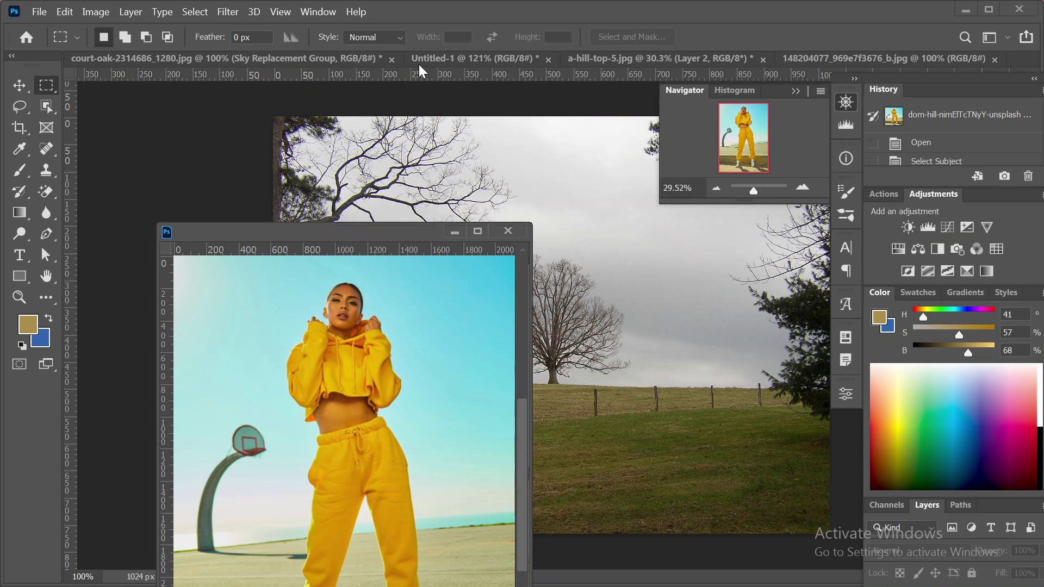
{"action": "left_click_drag", "start_coordinate": [418, 64], "coordinate": [239, 154]}
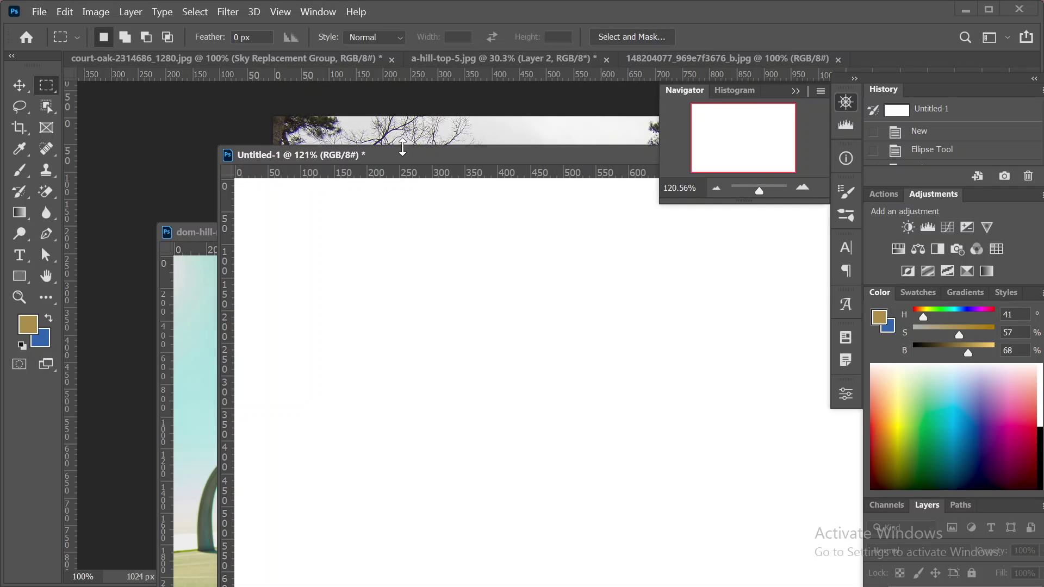
{"action": "left_click_drag", "start_coordinate": [408, 159], "coordinate": [489, 126]}
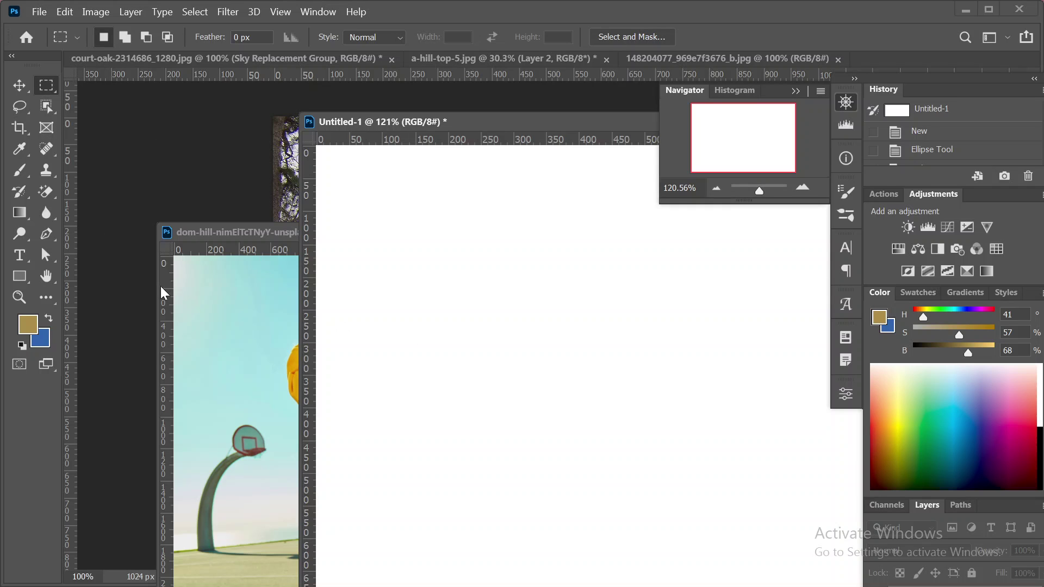
Place the floating dom-hill window beside Untitled-1 and try to shift its photo with the Move tool.
{"action": "key", "text": "v"}
{"action": "left_click", "coordinate": [200, 302]}
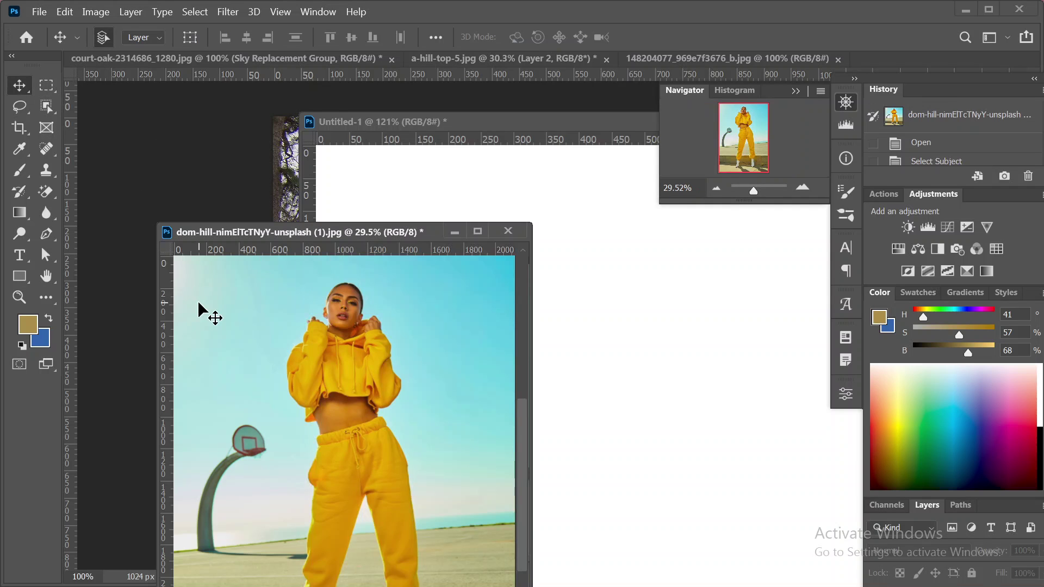
{"action": "left_click_drag", "start_coordinate": [229, 232], "coordinate": [129, 182]}
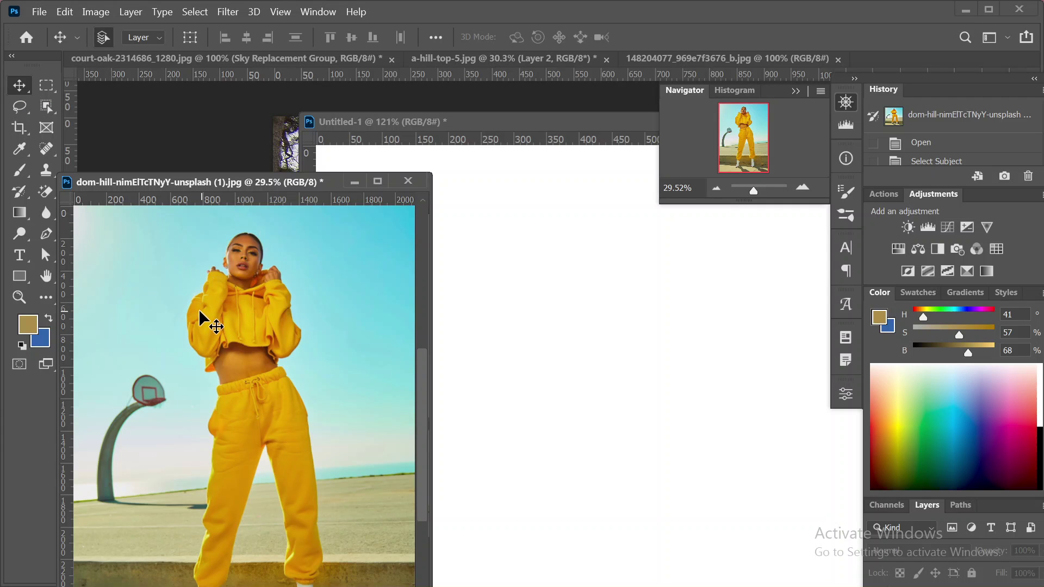
{"action": "left_click_drag", "start_coordinate": [199, 305], "coordinate": [383, 308]}
{"action": "left_click_drag", "start_coordinate": [239, 311], "coordinate": [326, 322]}
{"action": "left_click_drag", "start_coordinate": [167, 185], "coordinate": [179, 141]}
Try again to shift the photo in the floating dom-hill window with the Move tool.
{"action": "left_click", "coordinate": [555, 225]}
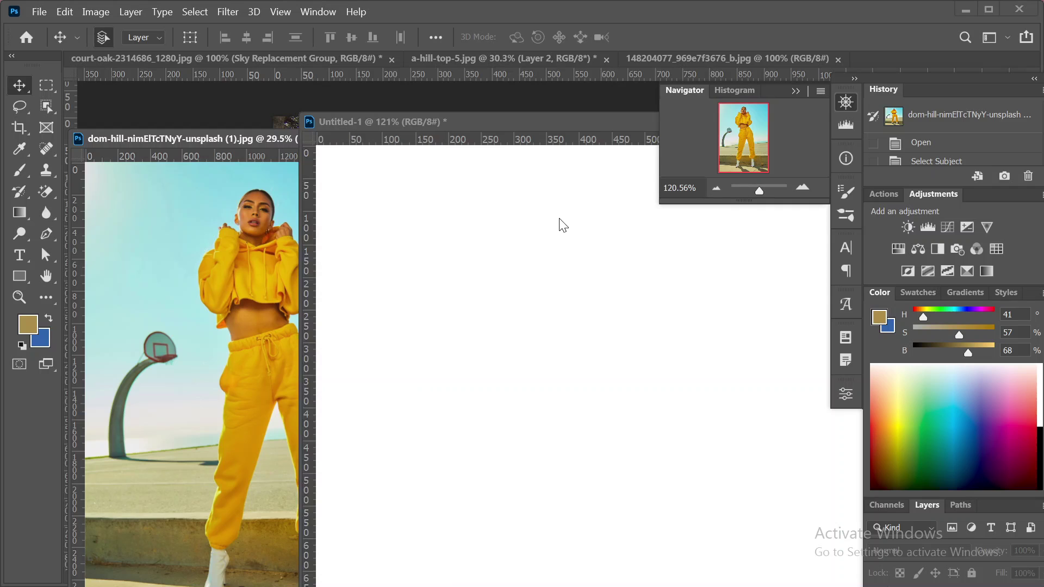
{"action": "left_click", "coordinate": [184, 210]}
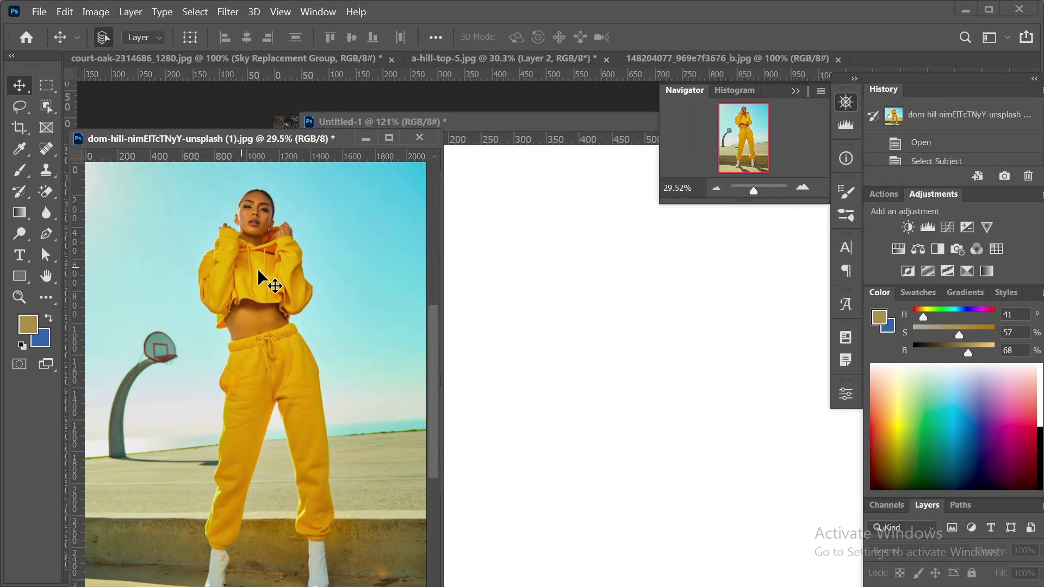
{"action": "left_click_drag", "start_coordinate": [259, 269], "coordinate": [319, 304]}
{"action": "key", "text": "z"}
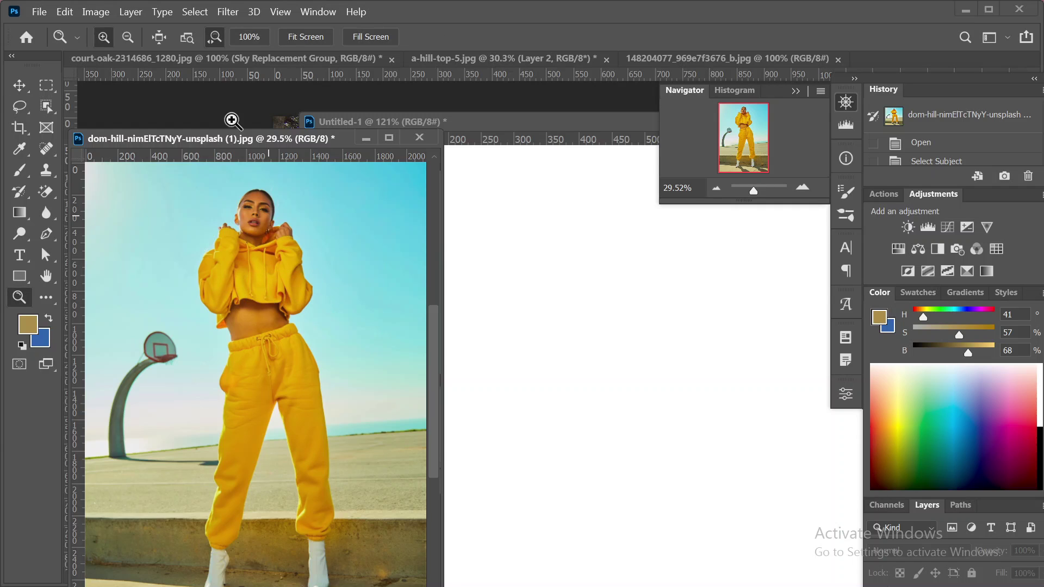
{"action": "key", "text": "v"}
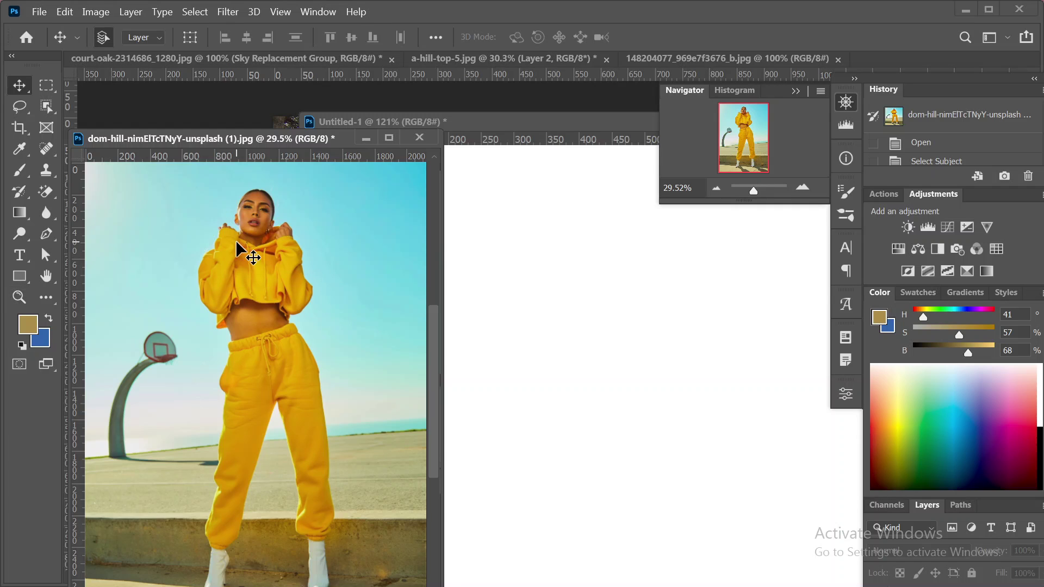
Pan the dom-hill photo sideways inside its floating window and reposition the window higher over Untitled-1.
{"action": "left_click_drag", "start_coordinate": [249, 208], "coordinate": [118, 267]}
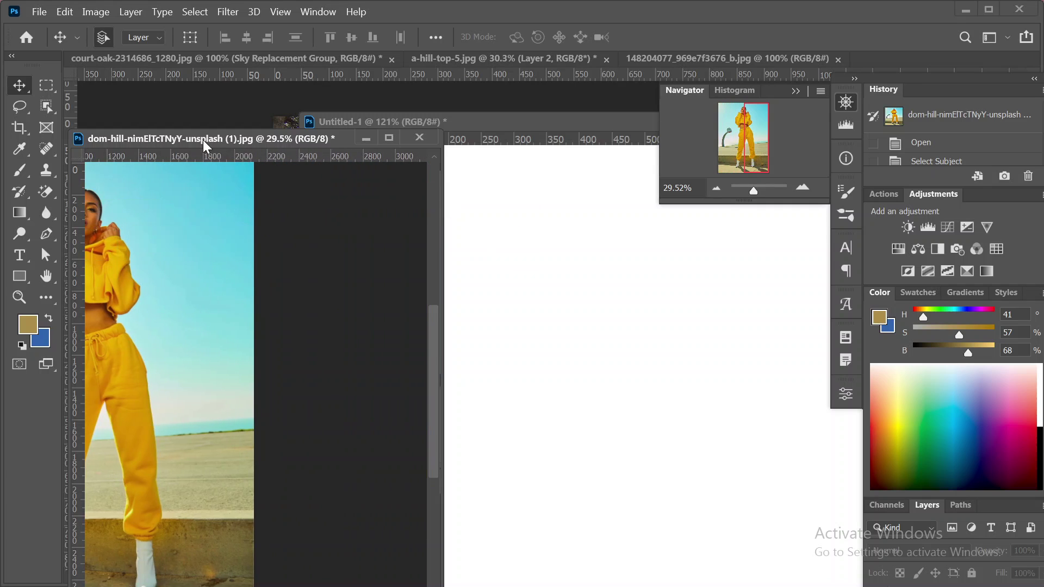
{"action": "left_click_drag", "start_coordinate": [204, 139], "coordinate": [301, 88]}
{"action": "scroll", "coordinate": [294, 260], "scroll_direction": "up", "scroll_amount": 4}
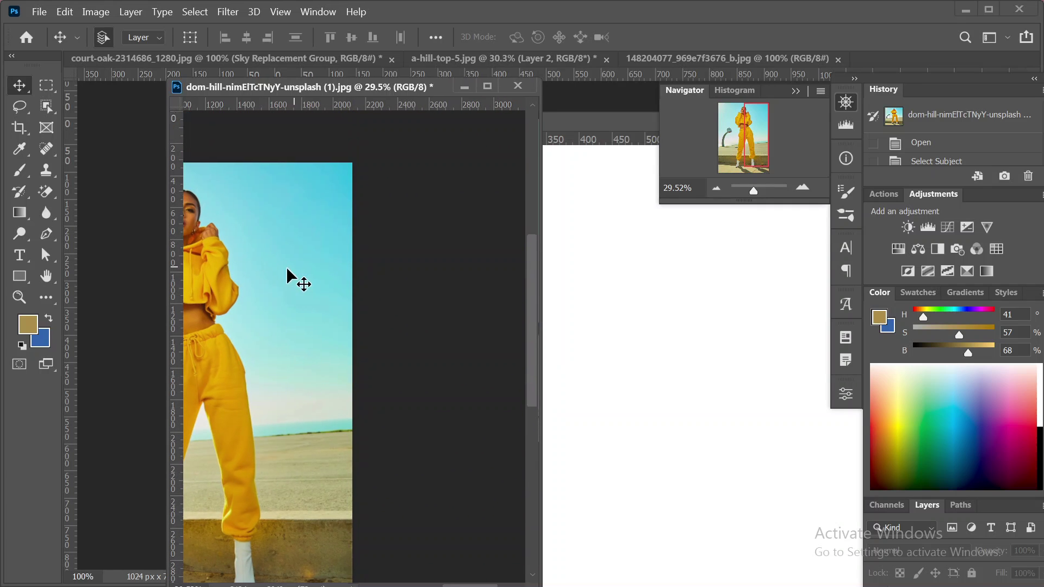
Pan the dom-hill photo inside its floating window so the whole figure is in view.
{"action": "scroll", "coordinate": [286, 272], "scroll_direction": "down", "scroll_amount": 3}
{"action": "left_click_drag", "start_coordinate": [286, 275], "coordinate": [459, 226]}
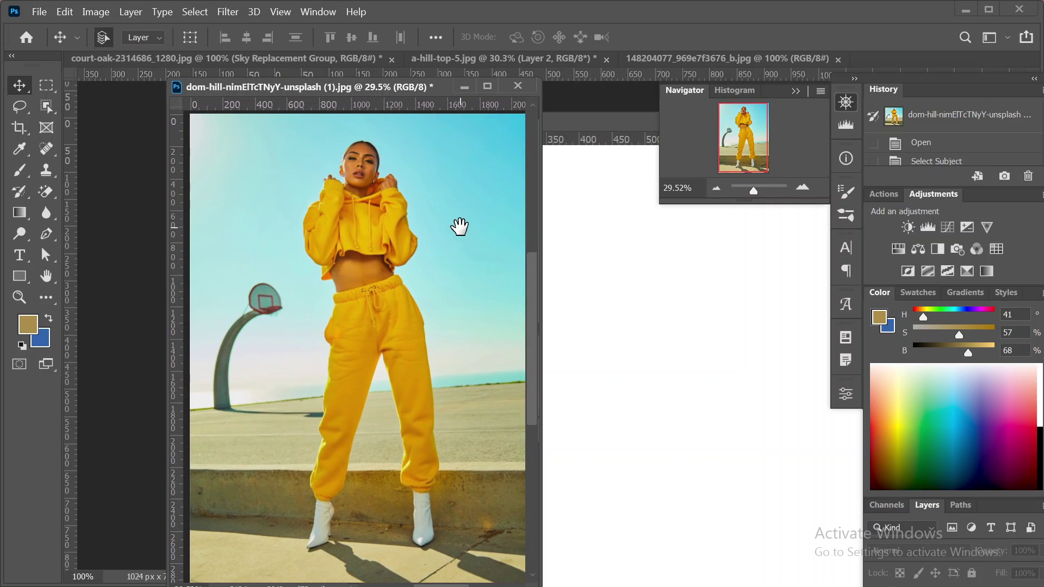
{"action": "left_click_drag", "start_coordinate": [350, 232], "coordinate": [399, 265]}
Float a-hill-top-5 as its own window and try copying its tree layer into Untitled-1.
{"action": "left_click", "coordinate": [659, 289]}
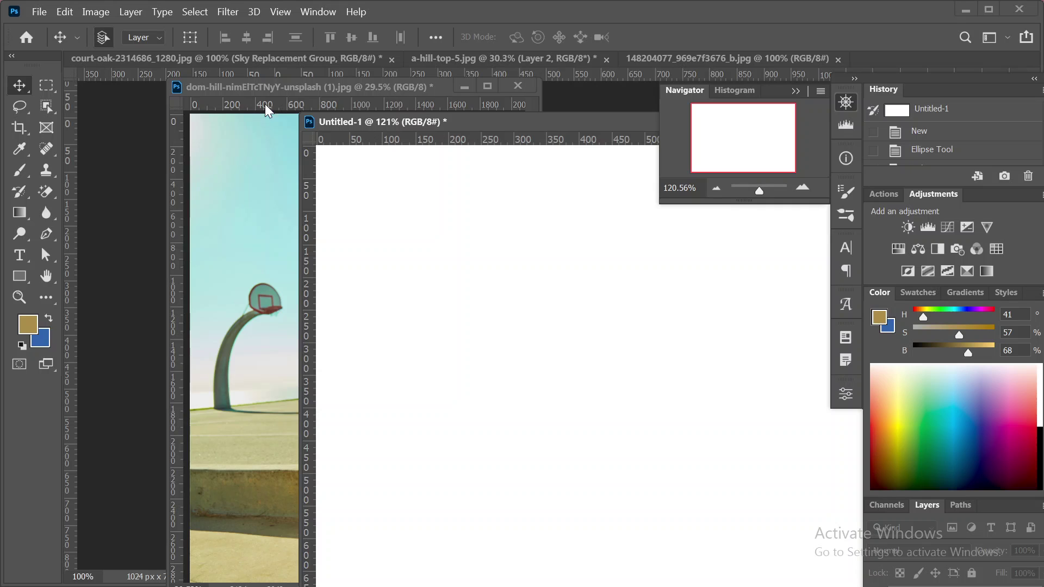
{"action": "left_click_drag", "start_coordinate": [556, 58], "coordinate": [689, 167]}
{"action": "left_click_drag", "start_coordinate": [684, 352], "coordinate": [387, 300]}
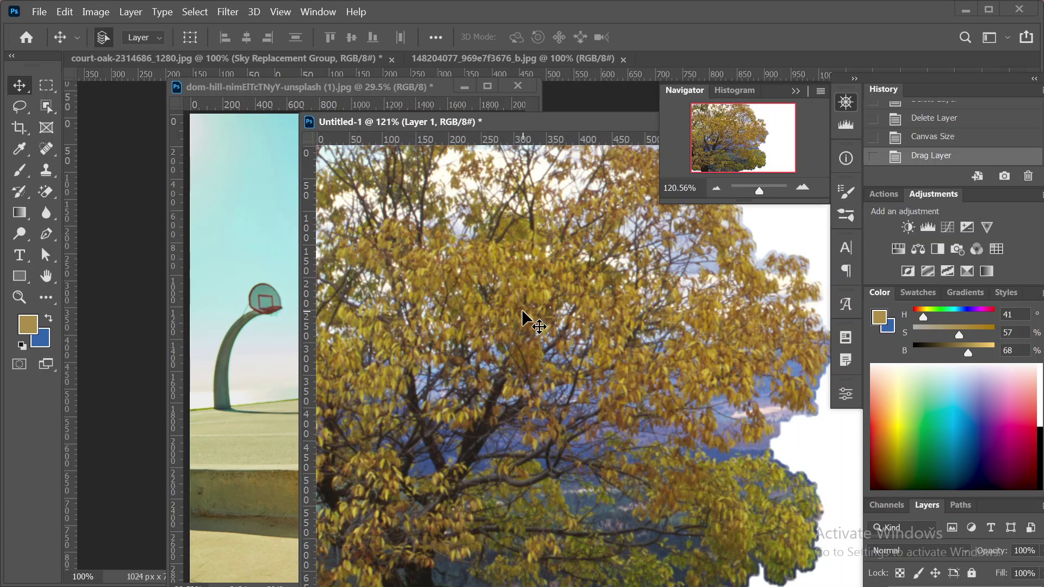
{"action": "key", "text": "ctrl+z"}
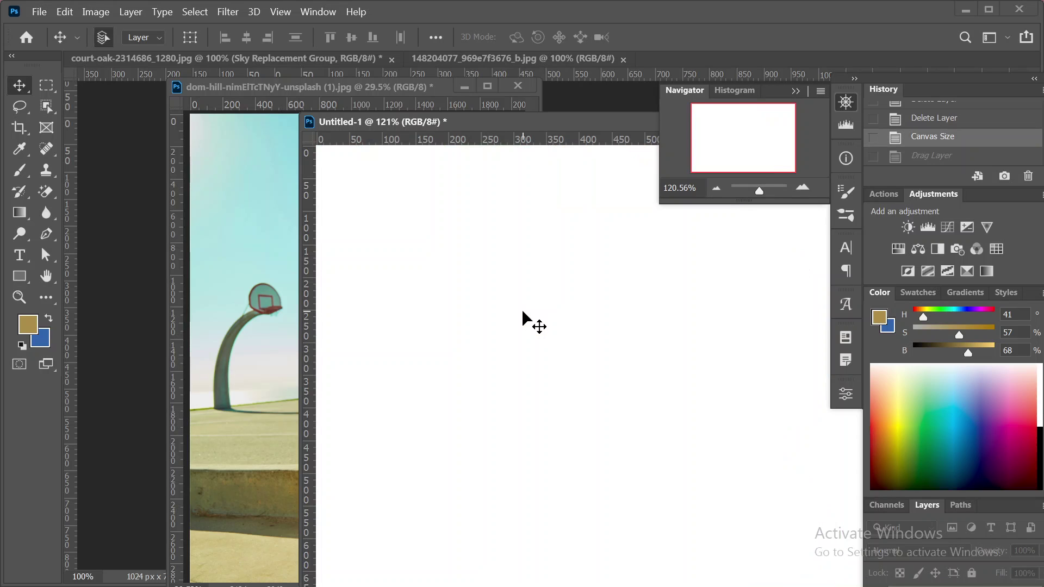
Arrange the Untitled-1 and dom-hill windows side by side and try to copy the dom-hill photo into Untitled-1.
{"action": "left_click_drag", "start_coordinate": [605, 123], "coordinate": [404, 204]}
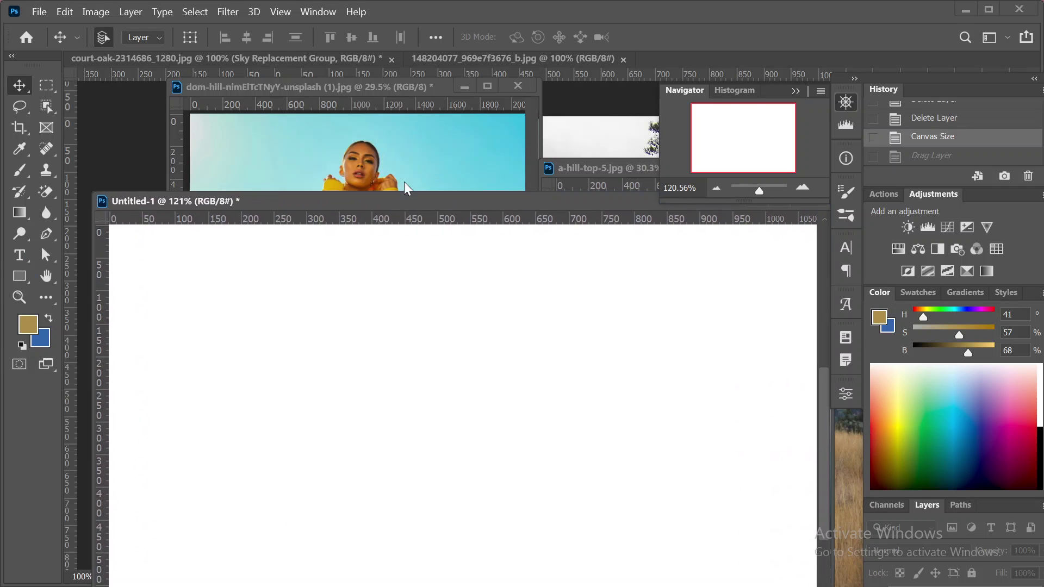
{"action": "left_click", "coordinate": [436, 88]}
{"action": "left_click_drag", "start_coordinate": [322, 86], "coordinate": [767, 64]}
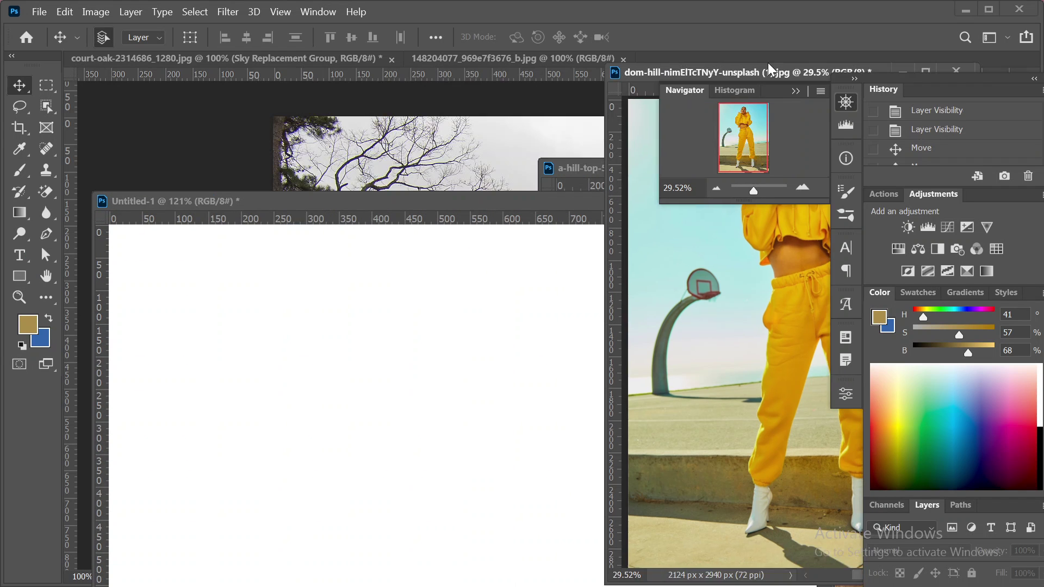
{"action": "left_click_drag", "start_coordinate": [727, 270], "coordinate": [319, 382]}
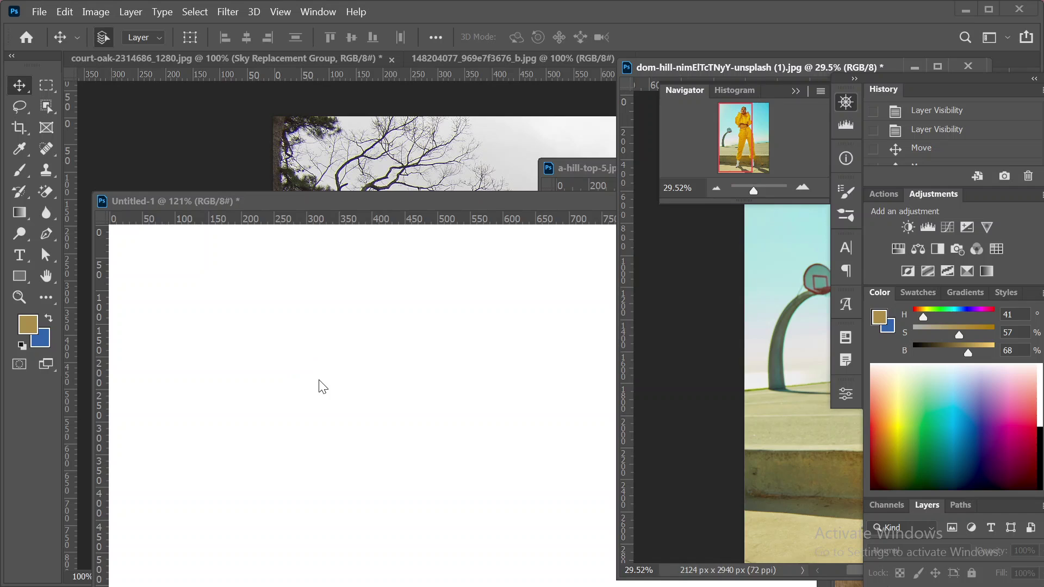
{"action": "left_click_drag", "start_coordinate": [792, 272], "coordinate": [215, 438]}
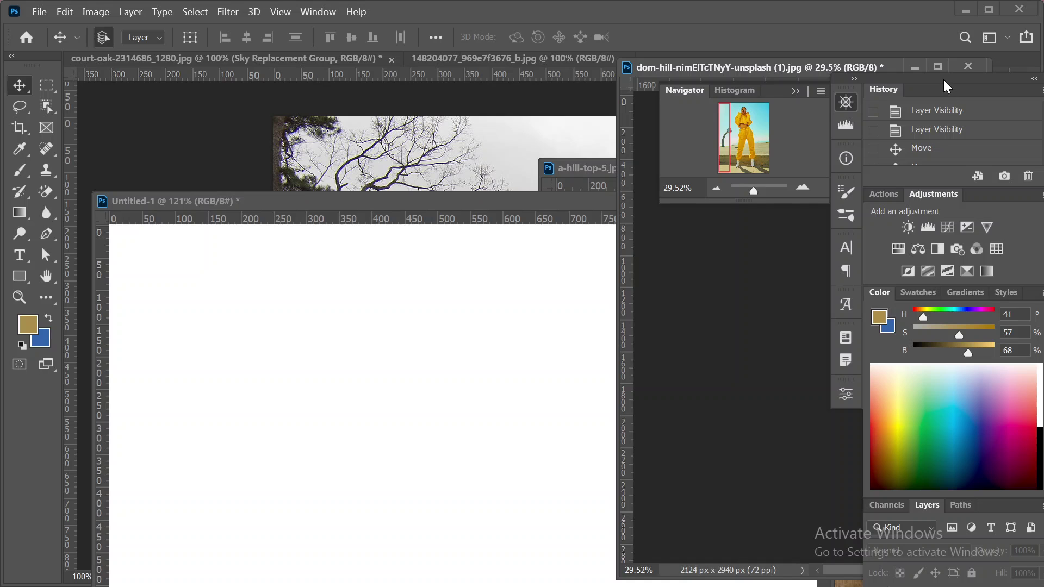
Move the panel group higher to expose the layer list and unlock the Background layer of dom-hill.
{"action": "left_click_drag", "start_coordinate": [944, 79], "coordinate": [918, 32]}
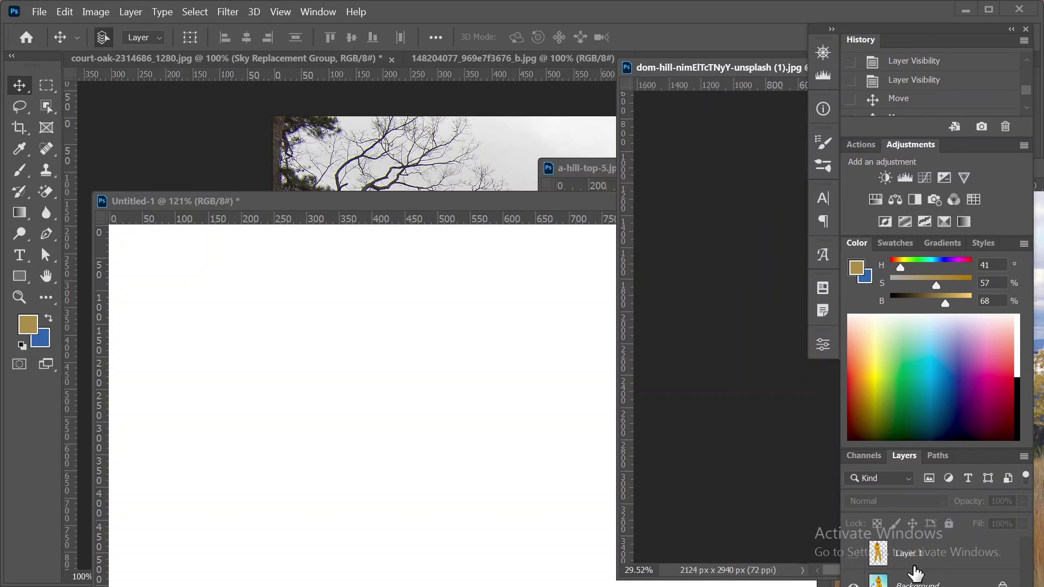
{"action": "left_click", "coordinate": [902, 559]}
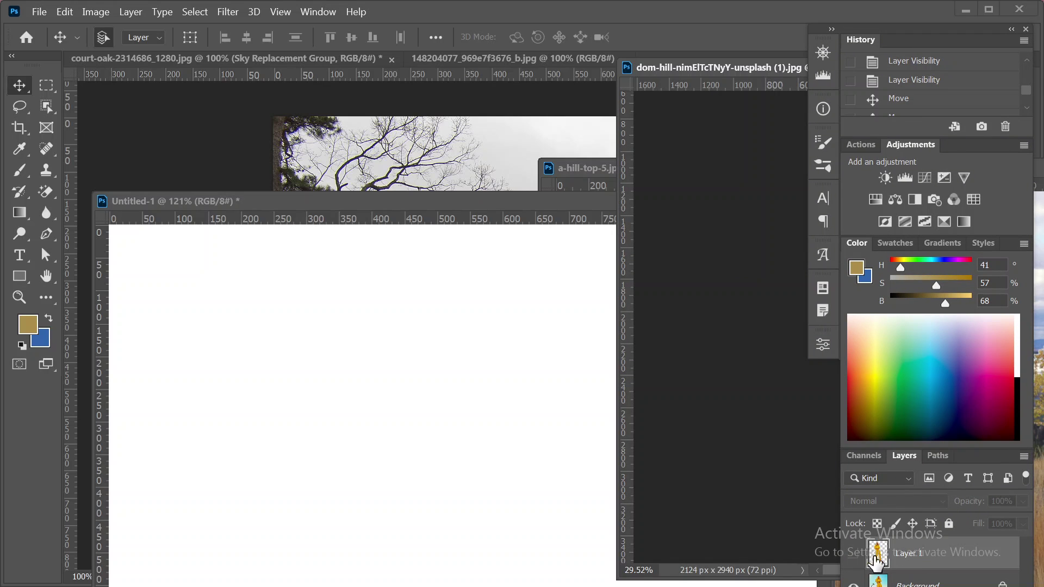
{"action": "left_click", "coordinate": [923, 582]}
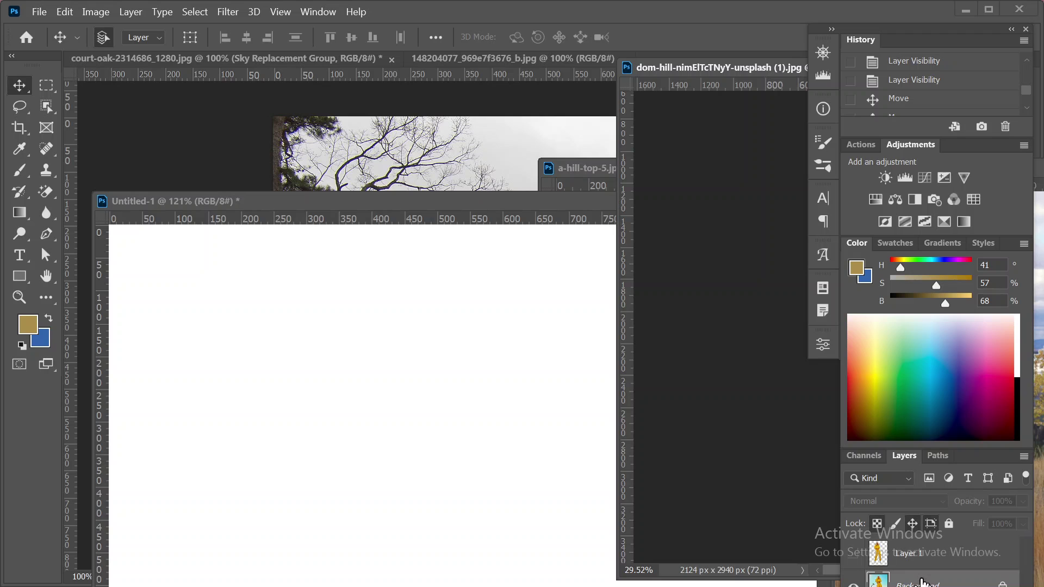
{"action": "left_click", "coordinate": [1002, 584]}
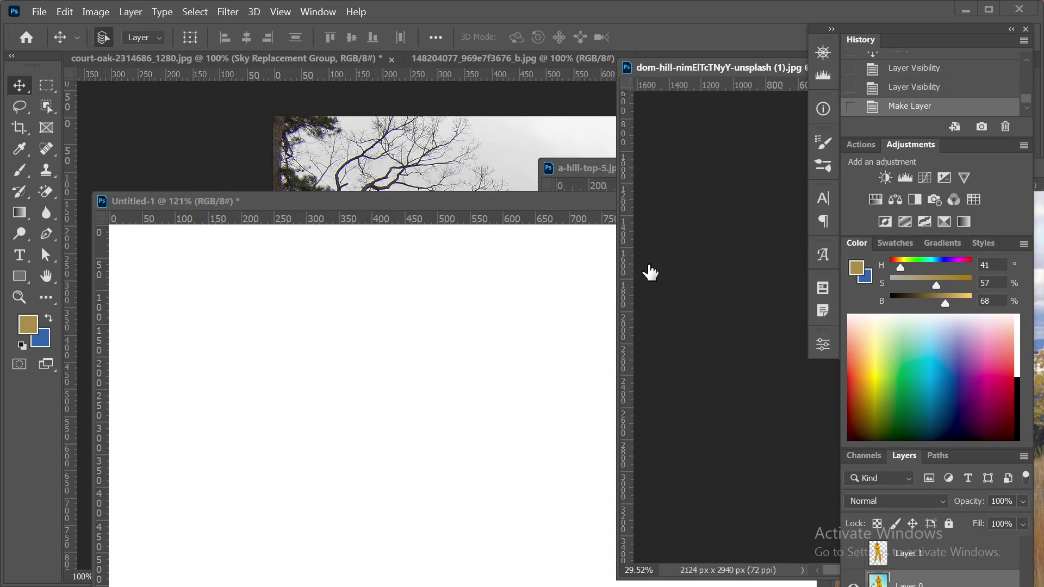
Copy the unlocked dom-hill photo layer from its canvas into Untitled-1, look it over and undo the copy.
{"action": "left_click_drag", "start_coordinate": [755, 240], "coordinate": [649, 283]}
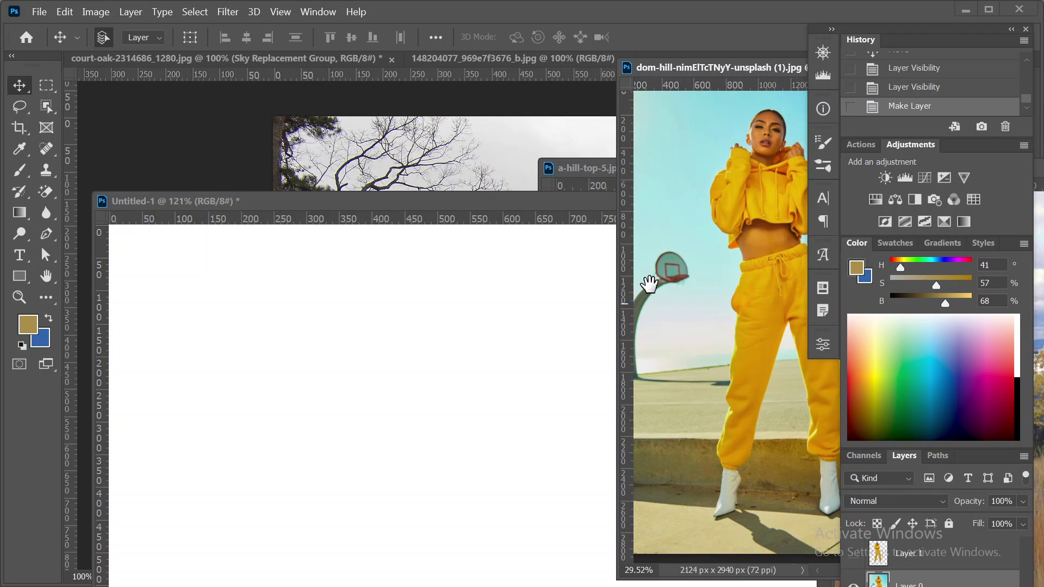
{"action": "left_click_drag", "start_coordinate": [746, 227], "coordinate": [341, 368]}
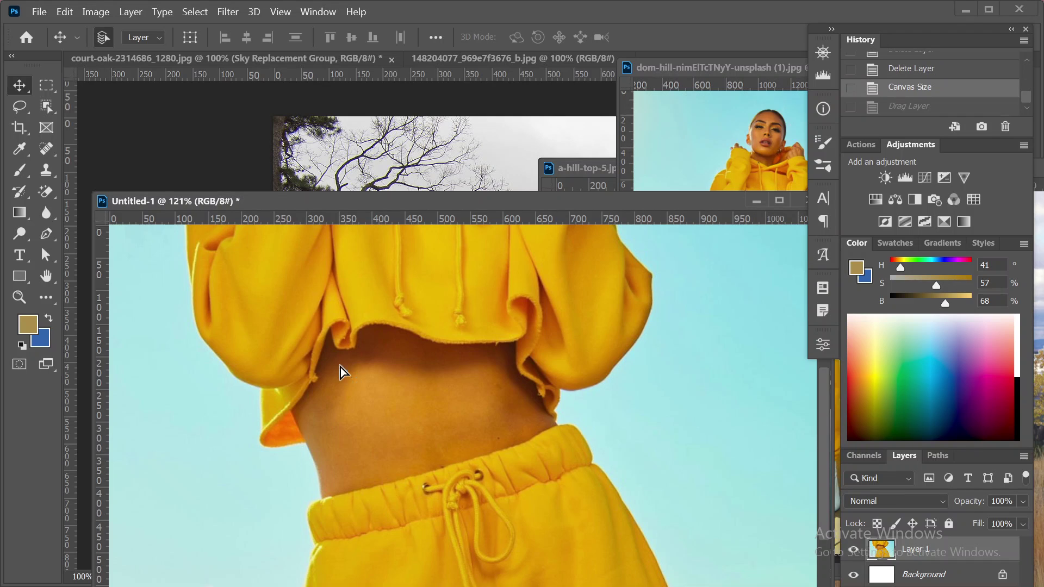
{"action": "scroll", "coordinate": [435, 425], "scroll_direction": "up", "scroll_amount": 4}
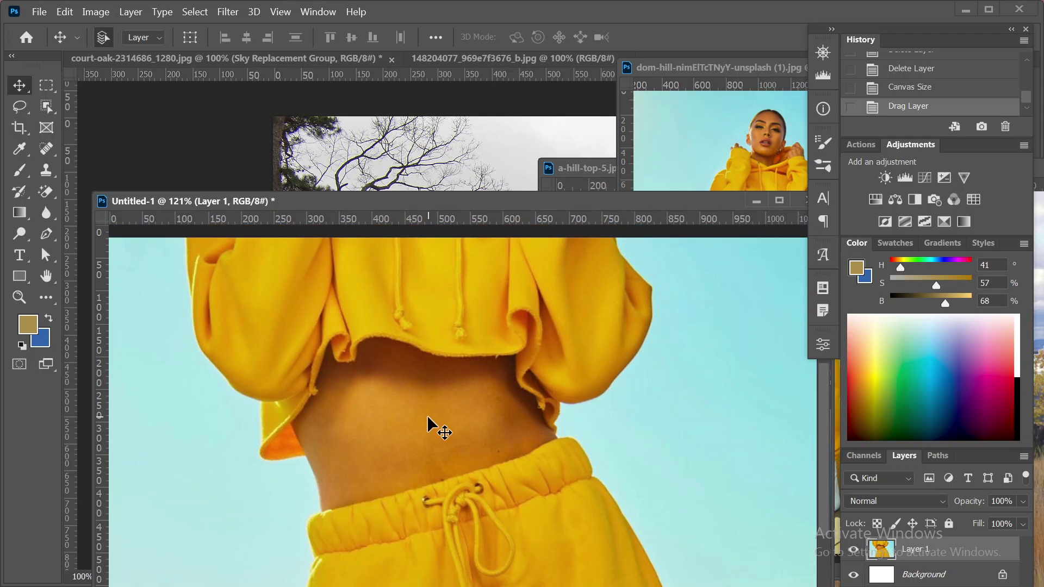
{"action": "scroll", "coordinate": [435, 425], "scroll_direction": "down", "scroll_amount": 3}
{"action": "scroll", "coordinate": [429, 416], "scroll_direction": "down", "scroll_amount": 1}
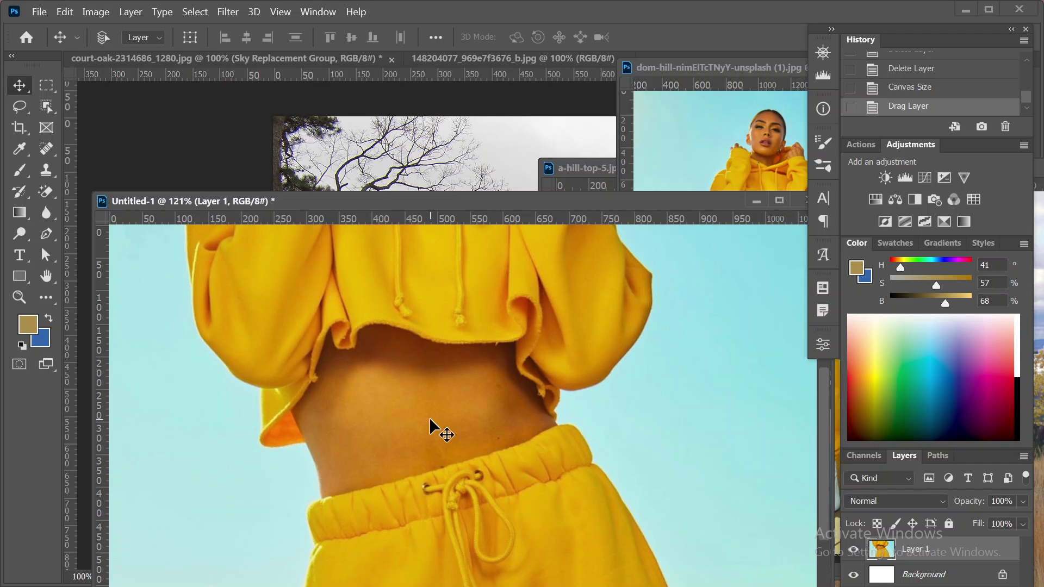
{"action": "key", "text": "ctrl+z"}
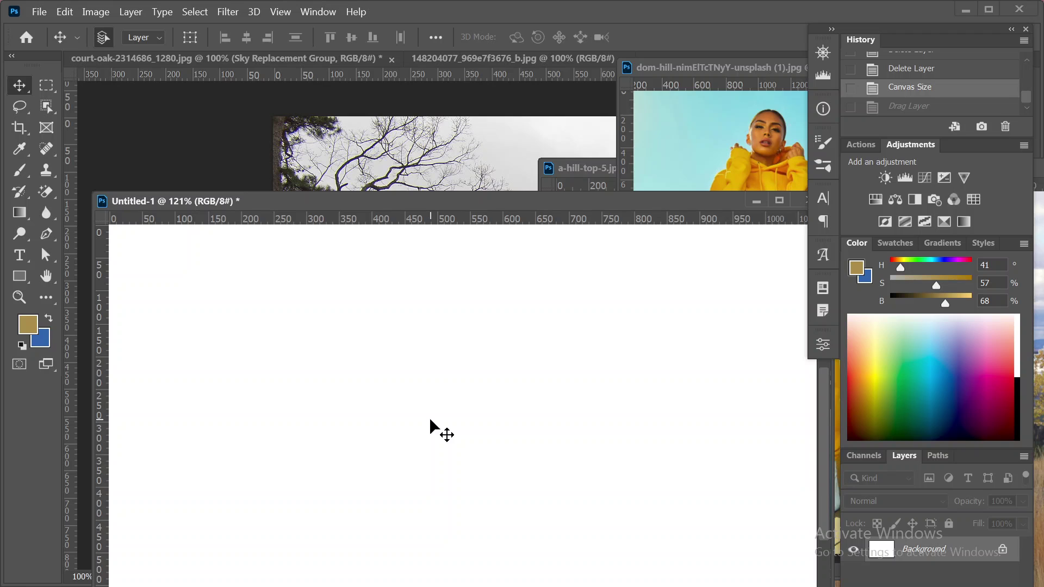
Move the Untitled-1 window higher, bring the dom-hill window forward and shift the panel group slightly.
{"action": "left_click_drag", "start_coordinate": [384, 201], "coordinate": [382, 96]}
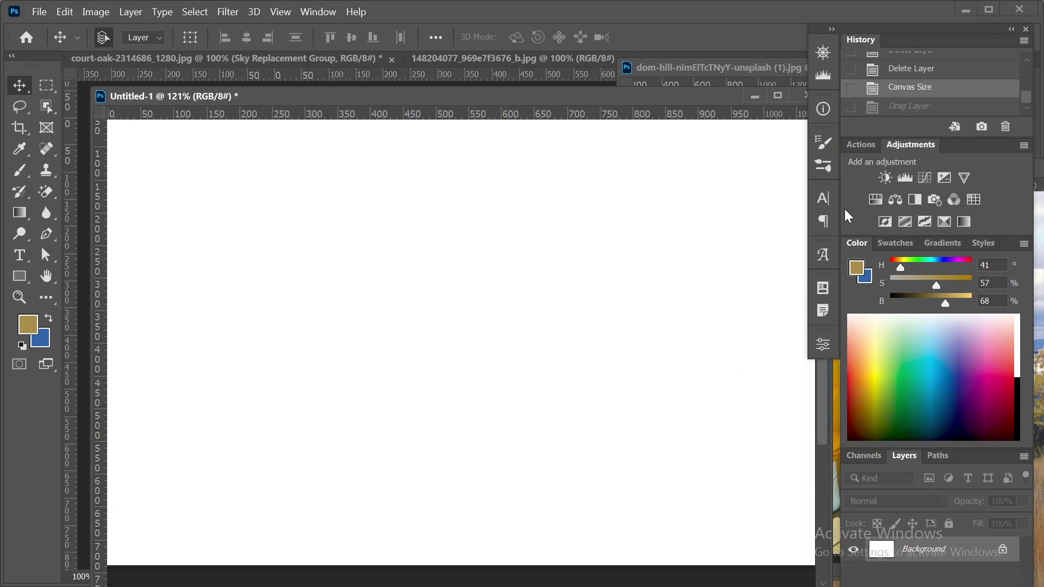
{"action": "left_click", "coordinate": [715, 67]}
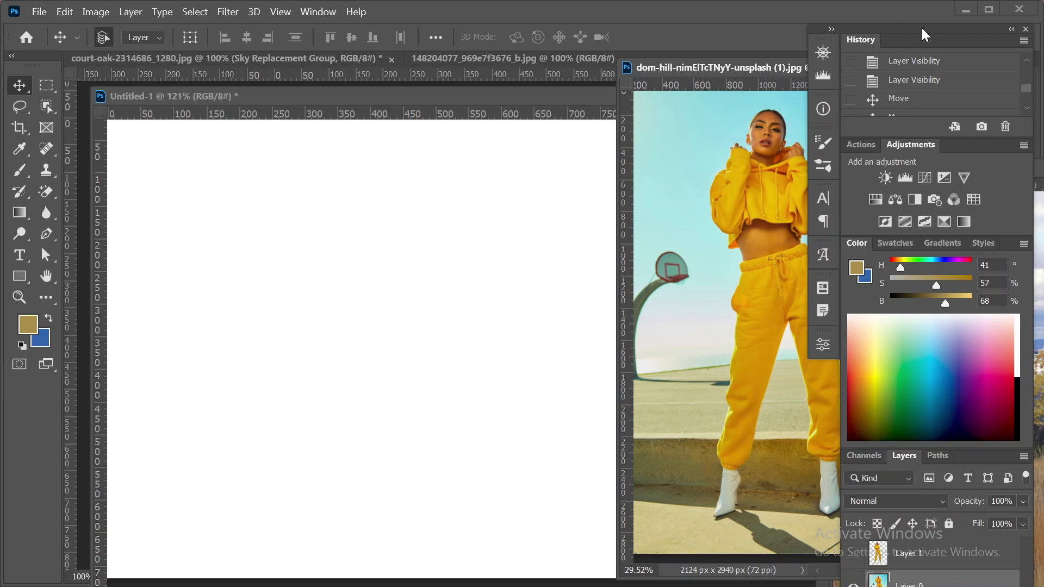
{"action": "mouse_move", "coordinate": [921, 28]}
{"action": "left_mouse_down"}
{"action": "mouse_move", "coordinate": [909, 15]}
{"action": "mouse_move", "coordinate": [908, 25]}
{"action": "left_mouse_up"}
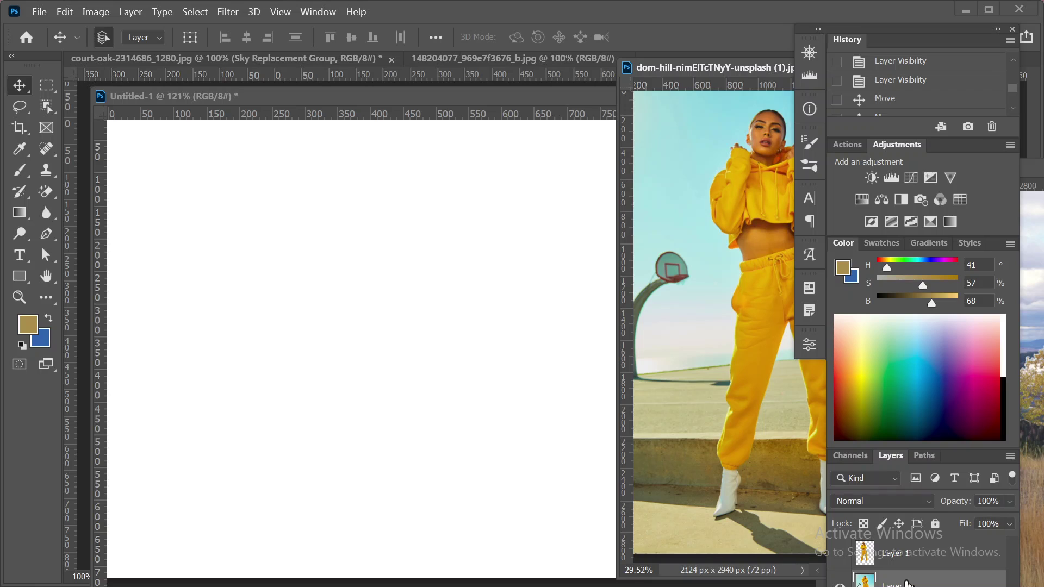
Copy Layer 0 from dom-hill's layer list into Untitled-1, fit the view to the window and undo the copy.
{"action": "left_click_drag", "start_coordinate": [906, 582], "coordinate": [439, 318]}
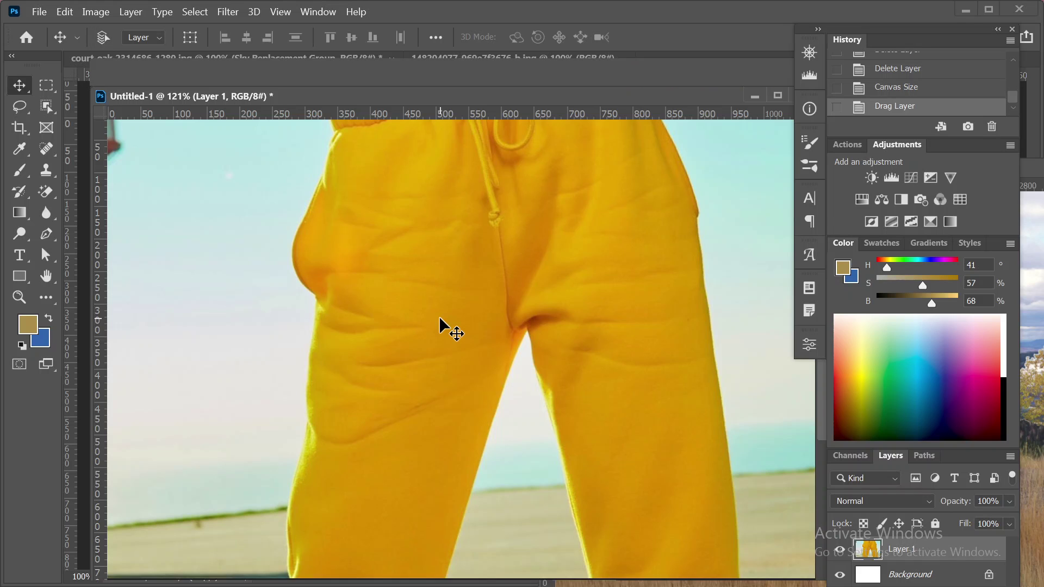
{"action": "key", "text": "ctrl+0"}
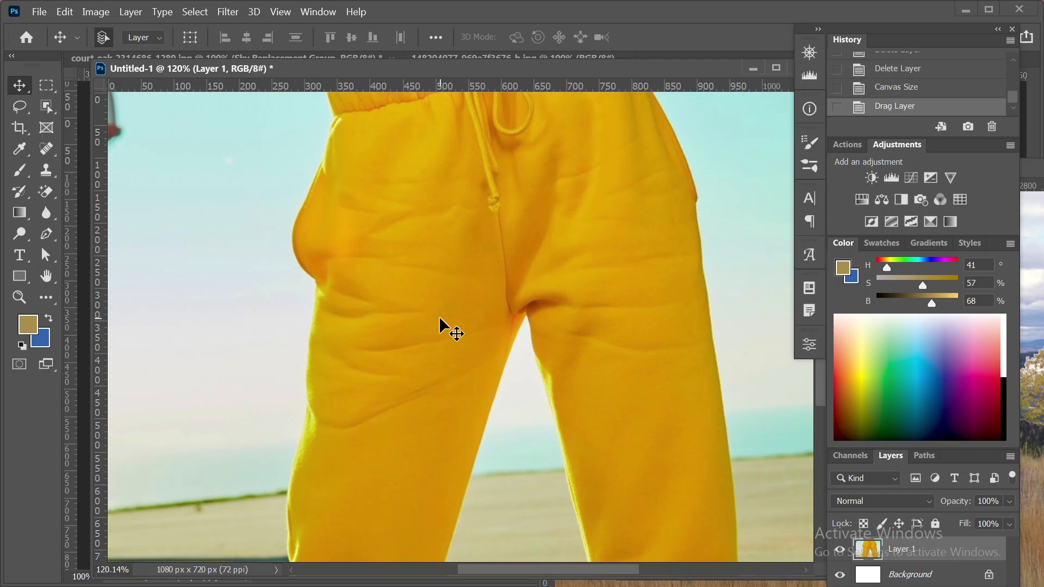
{"action": "scroll", "coordinate": [435, 292], "scroll_direction": "up", "scroll_amount": 3}
{"action": "scroll", "coordinate": [435, 293], "scroll_direction": "down", "scroll_amount": 3}
{"action": "key", "text": "Delete"}
{"action": "key", "text": "ctrl+z"}
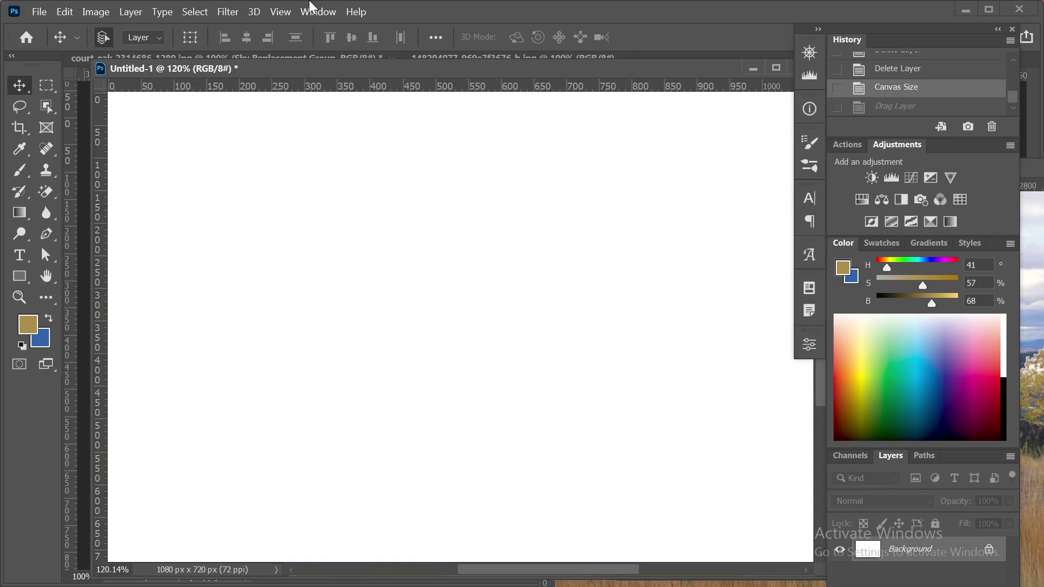
Lower the floating Untitled-1 window and shrink it from its left and upper edges to uncover the documents behind.
{"action": "left_click_drag", "start_coordinate": [184, 67], "coordinate": [199, 147]}
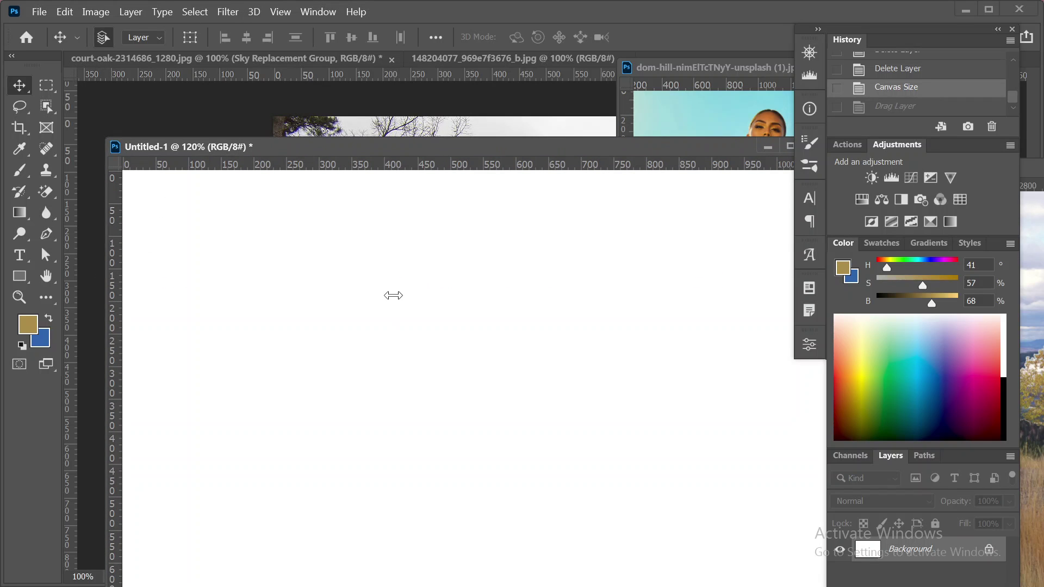
{"action": "left_click_drag", "start_coordinate": [106, 295], "coordinate": [393, 295]}
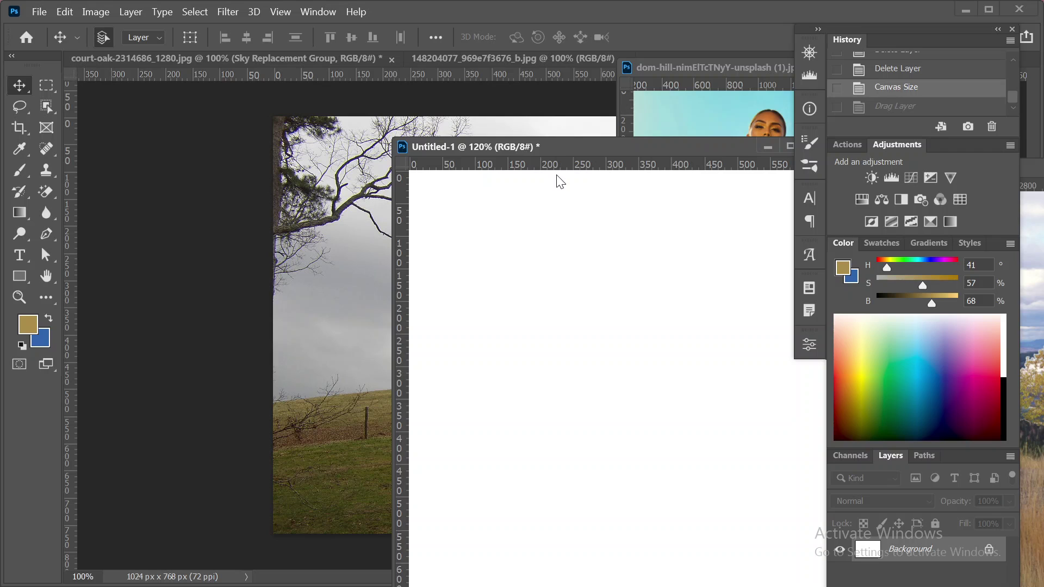
{"action": "left_click", "coordinate": [574, 134]}
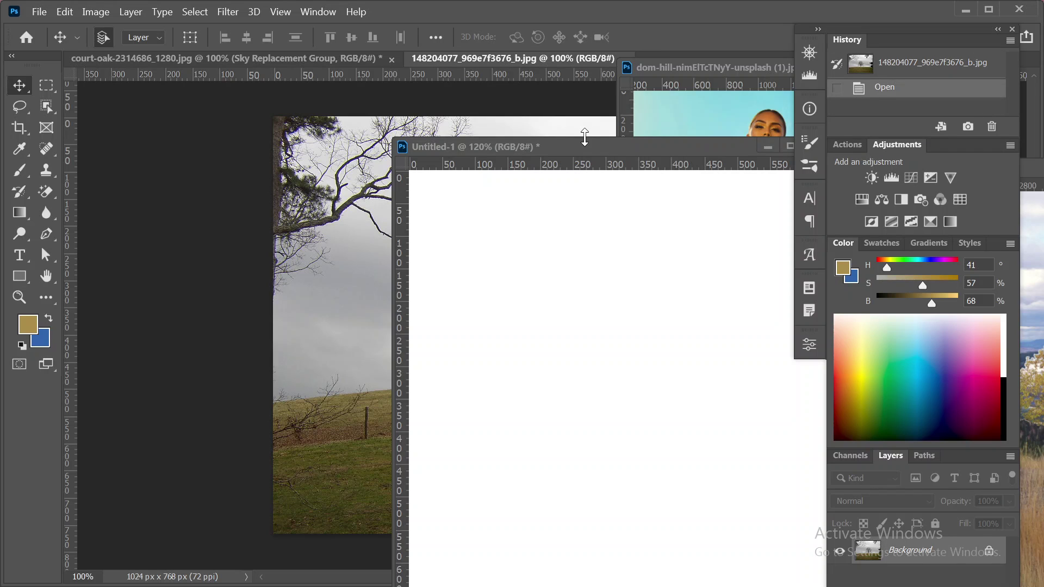
{"action": "left_click_drag", "start_coordinate": [585, 343], "coordinate": [565, 350]}
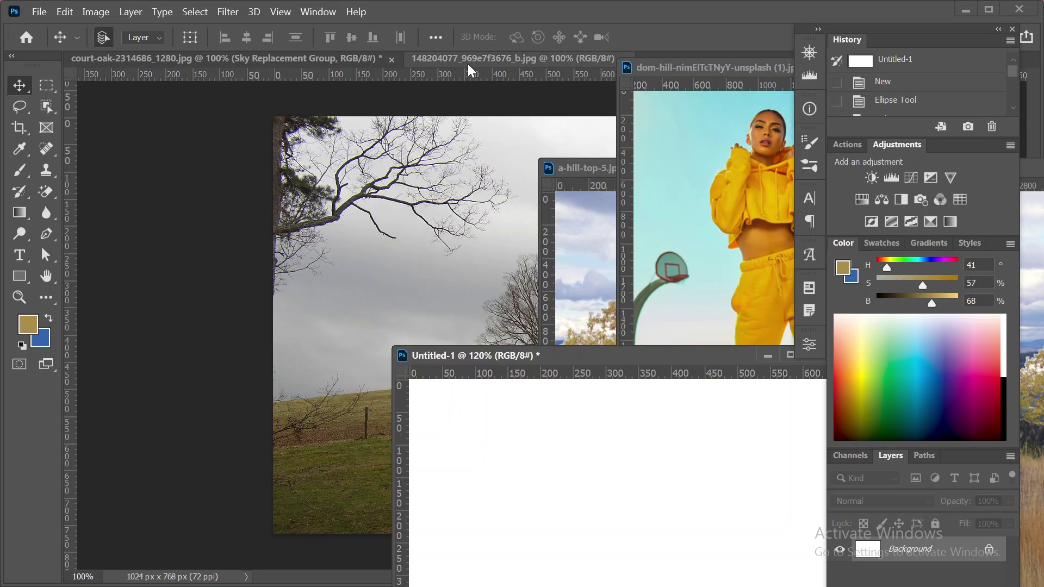
Float the 148204077_969e7f3676_b.jpg document as a separate window and position it over the court-oak document.
{"action": "left_click_drag", "start_coordinate": [466, 60], "coordinate": [238, 198]}
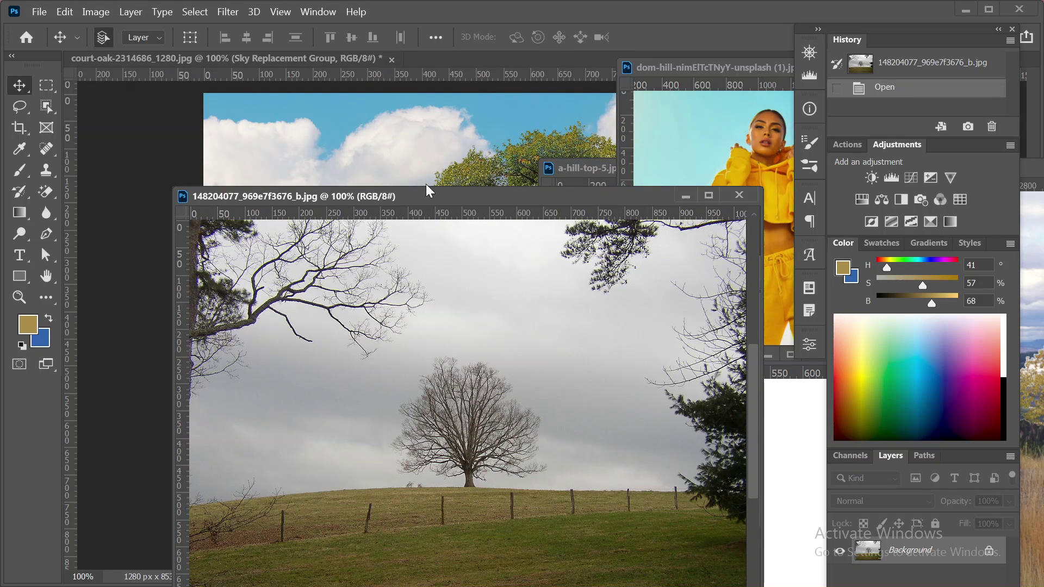
{"action": "left_click_drag", "start_coordinate": [460, 192], "coordinate": [400, 191]}
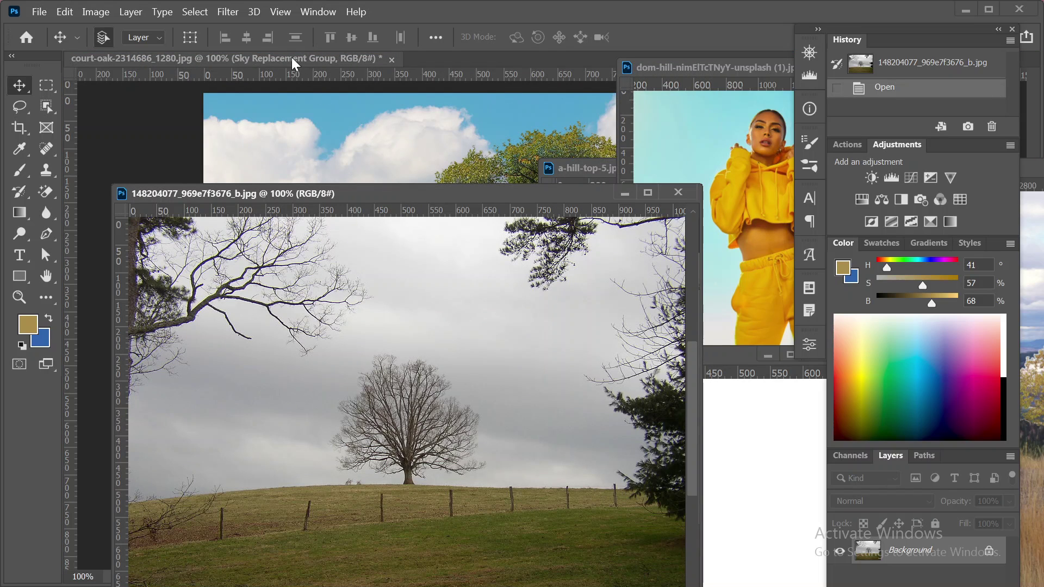
Consolidate all floating document windows back into tabs.
{"action": "left_click", "coordinate": [321, 11]}
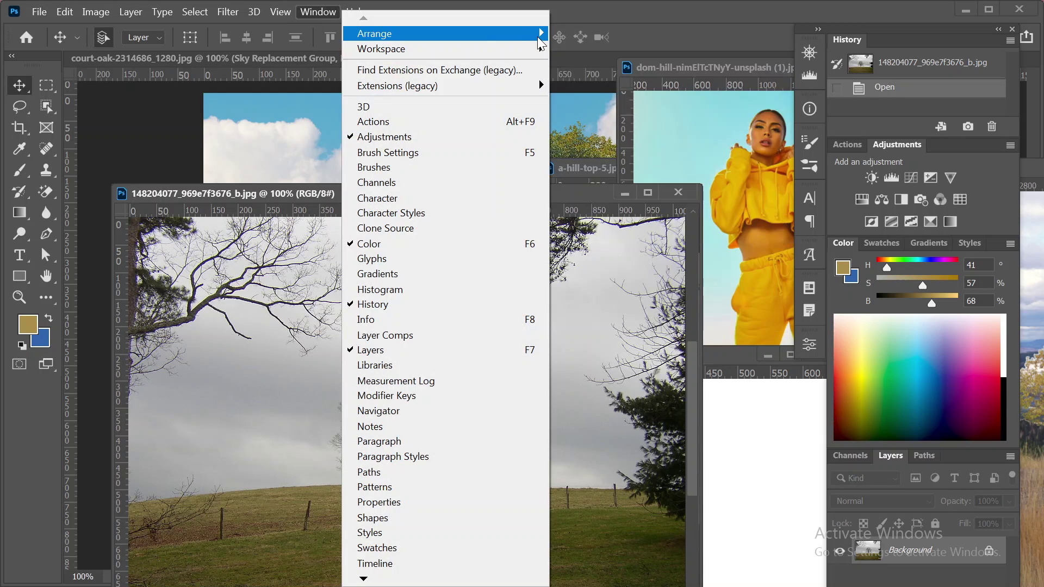
{"action": "mouse_move", "coordinate": [542, 40]}
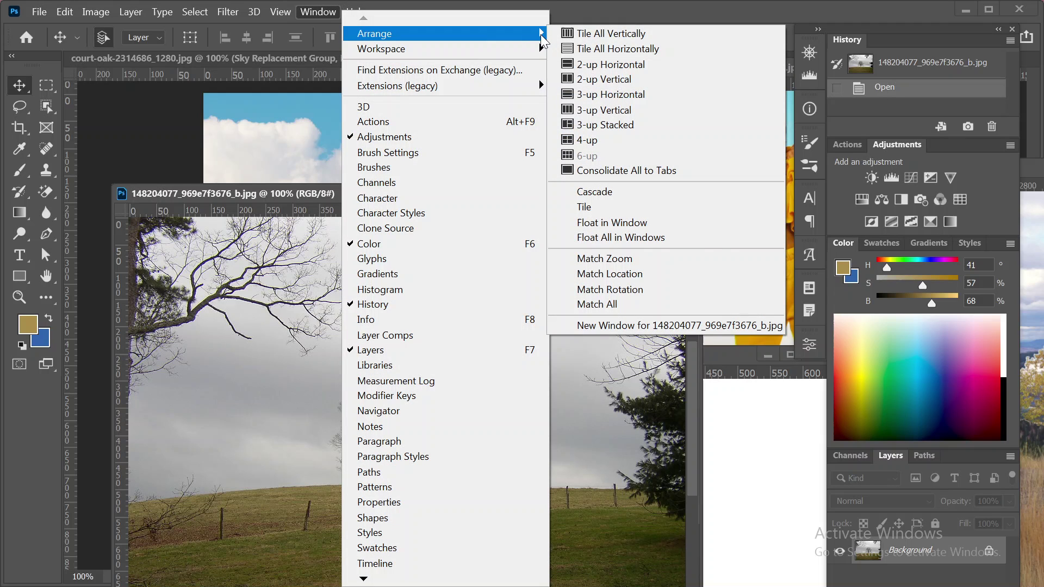
{"action": "left_click", "coordinate": [658, 181]}
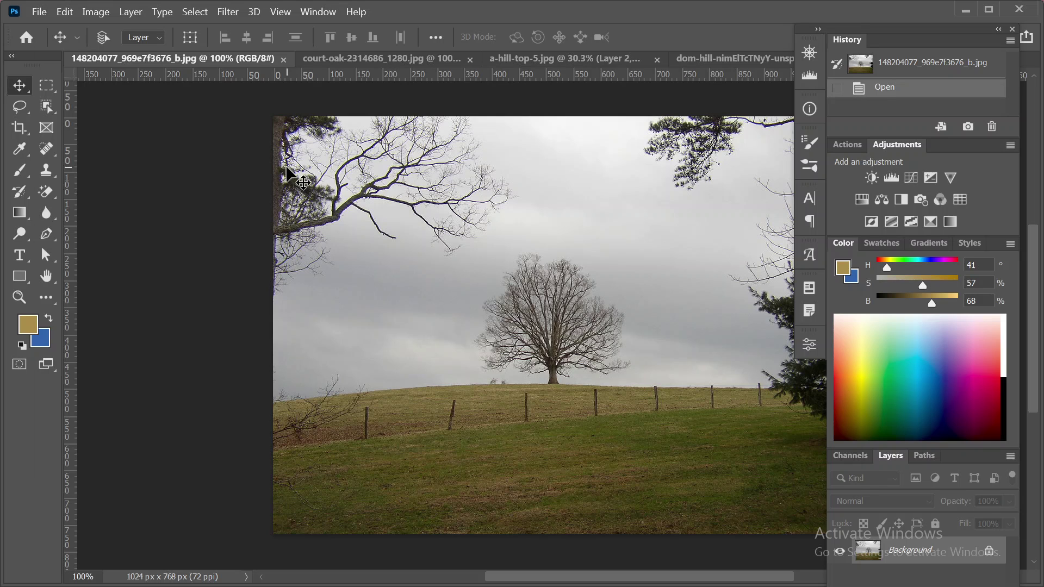
Examine the Tools and Workspace preferences for zoom, tabbed-document and window-docking options, and close them without changes.
{"action": "key", "text": "ctrl+k"}
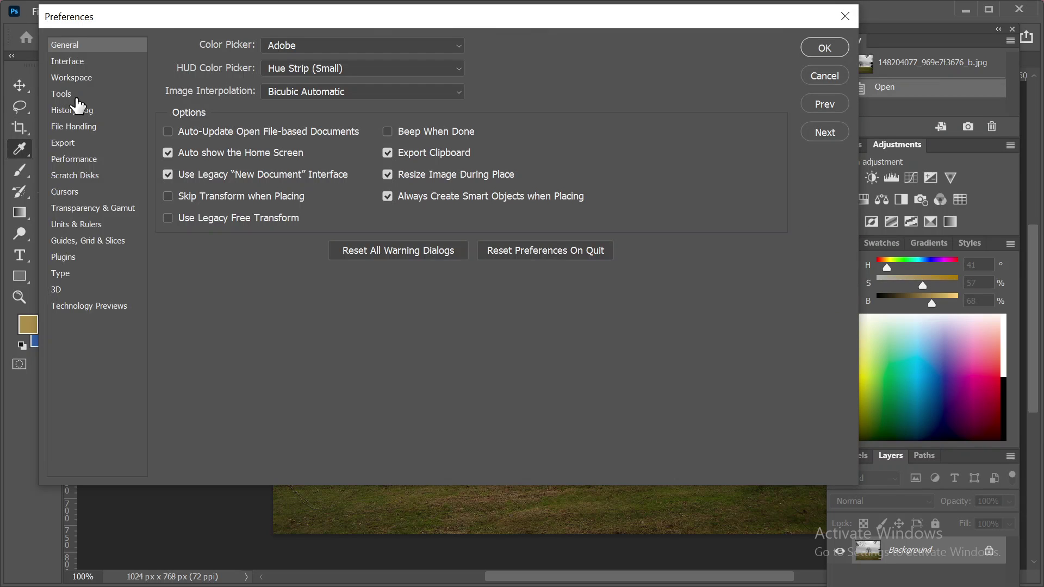
{"action": "left_click", "coordinate": [75, 95]}
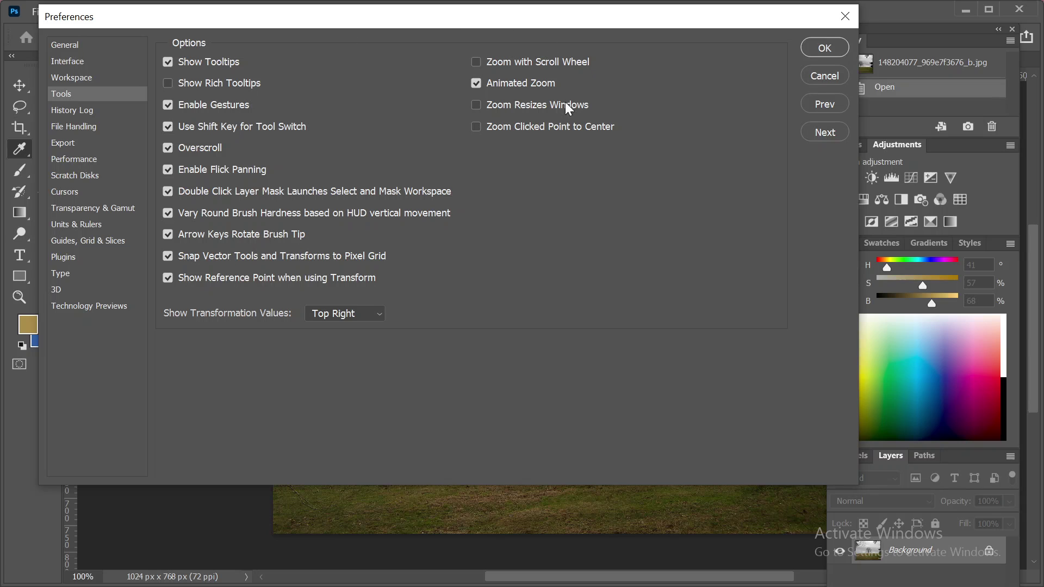
{"action": "left_click", "coordinate": [72, 78]}
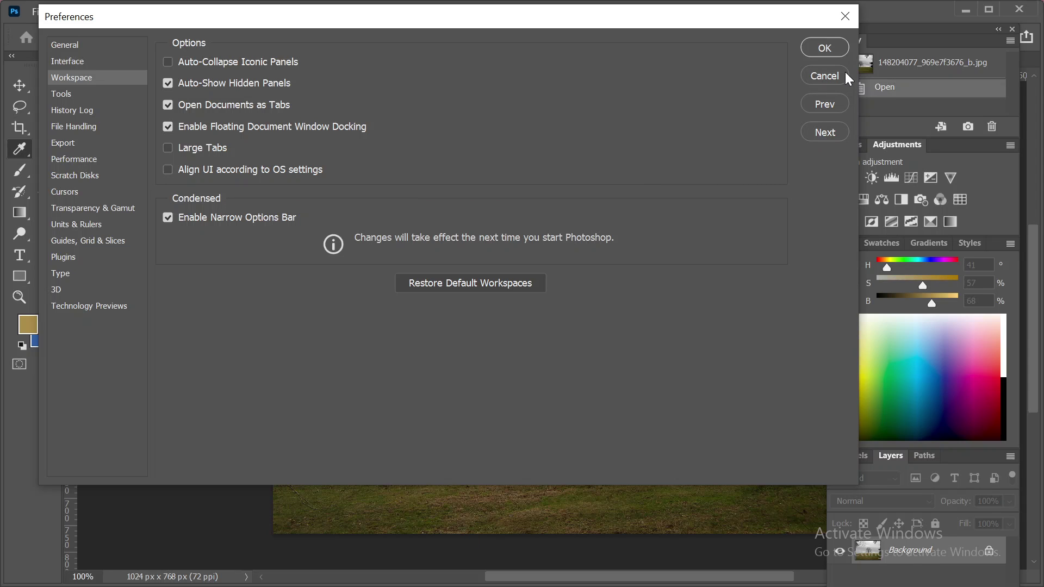
{"action": "left_click", "coordinate": [824, 76]}
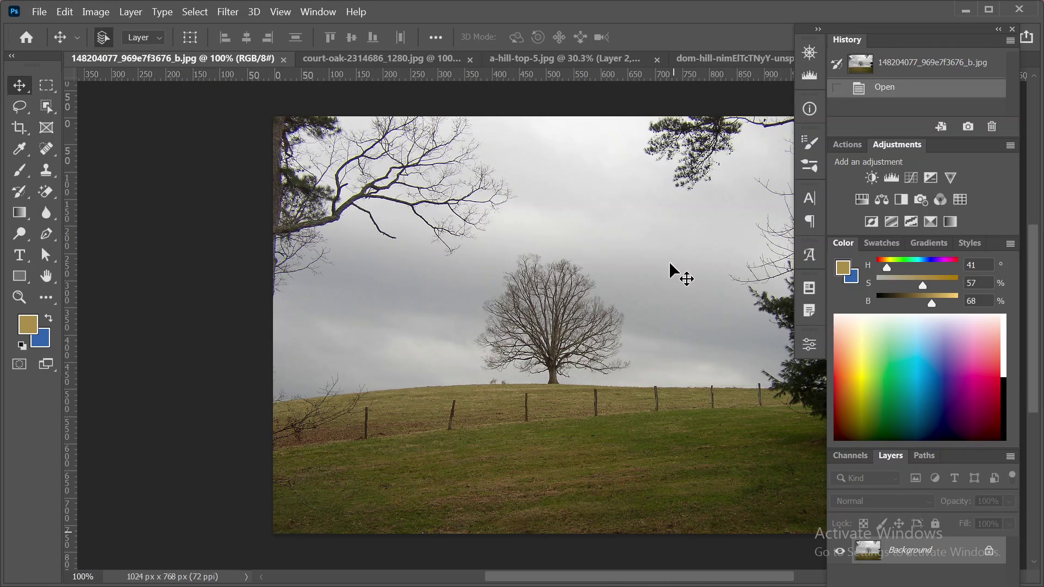
Minimize Photoshop and switch to the Chrome browser window.
{"action": "left_click", "coordinate": [961, 12]}
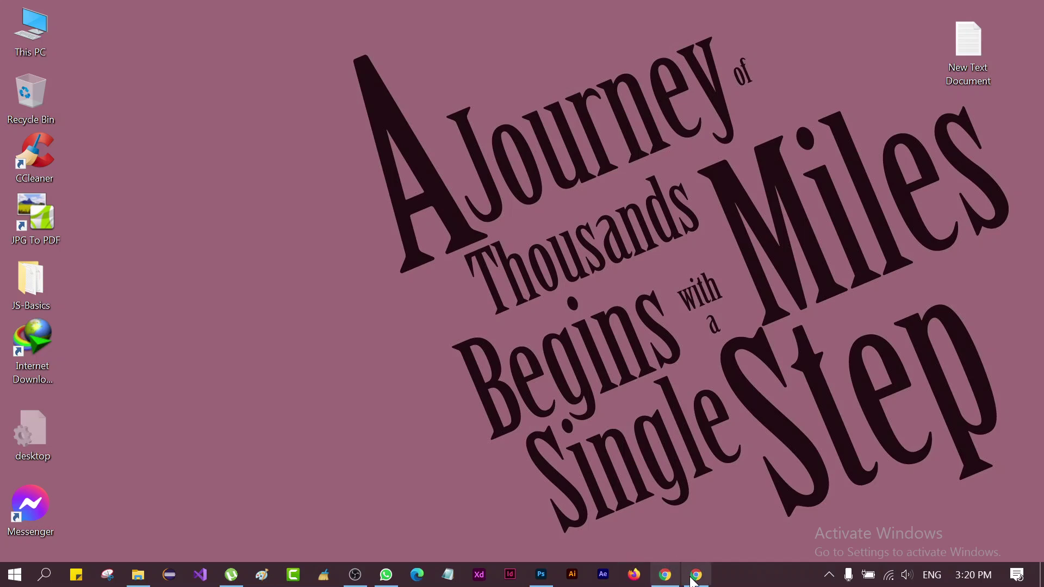
{"action": "left_click", "coordinate": [694, 576]}
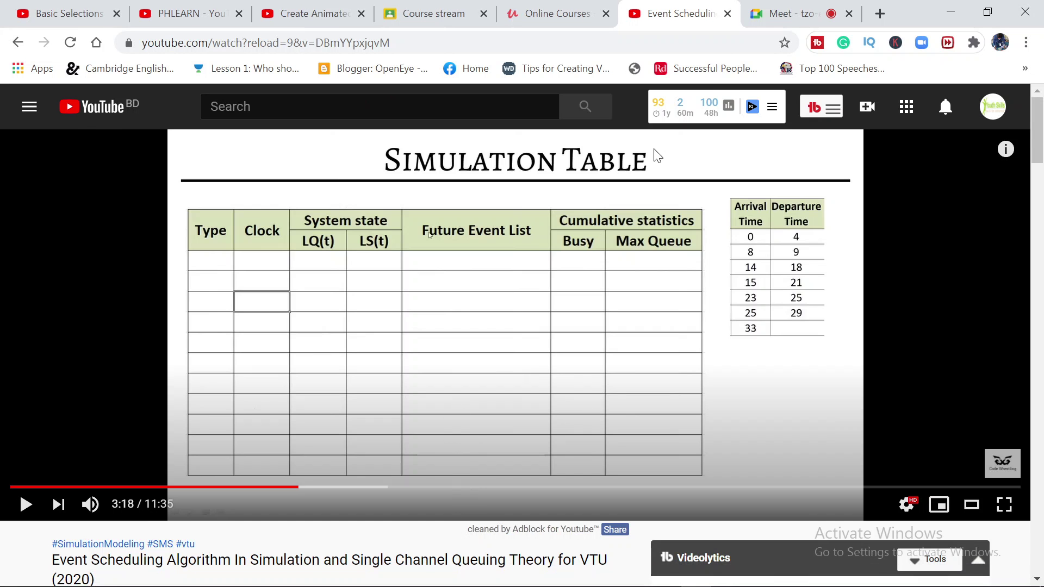
Unmute the microphone in the Google Meet call and switch to Photoshop.
{"action": "left_click", "coordinate": [825, 7]}
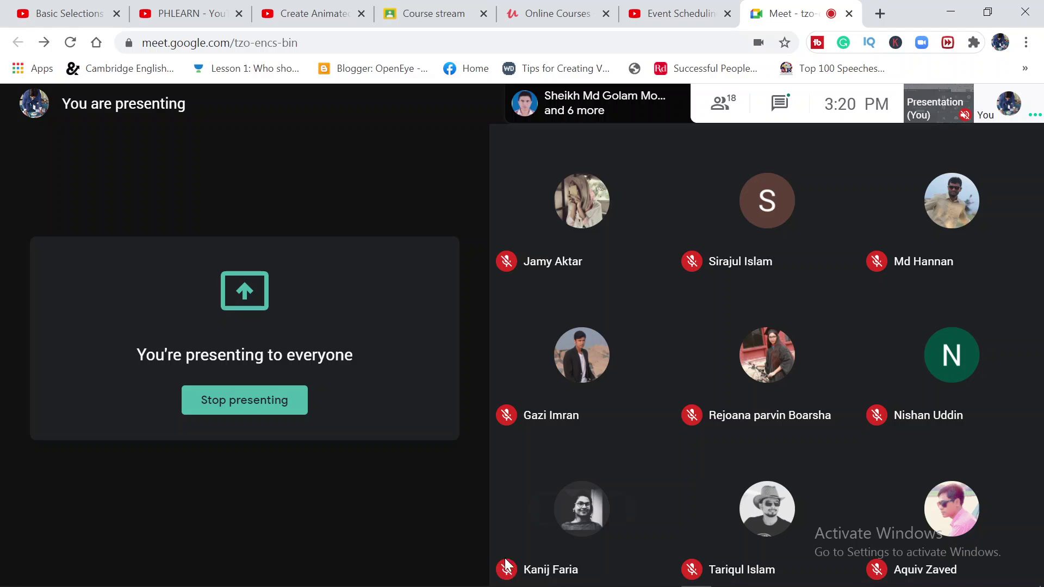
{"action": "left_click", "coordinate": [478, 550]}
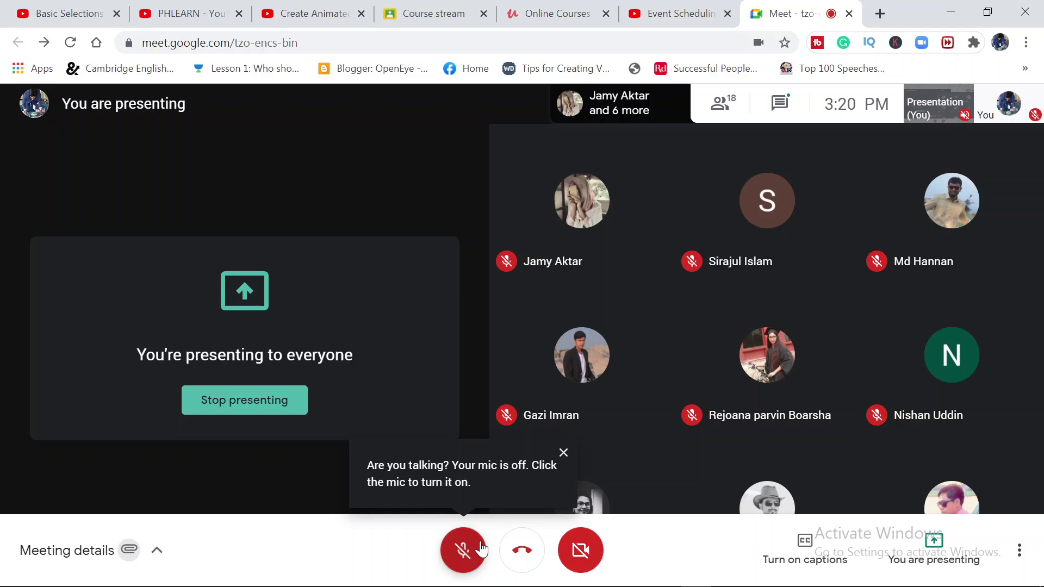
{"action": "left_click", "coordinate": [479, 548]}
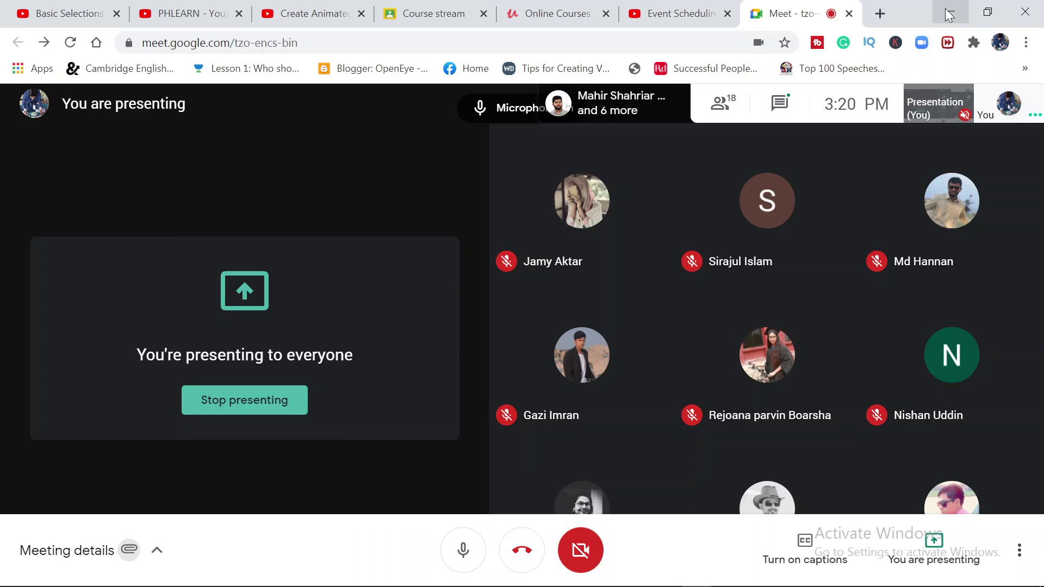
{"action": "left_click", "coordinate": [946, 11]}
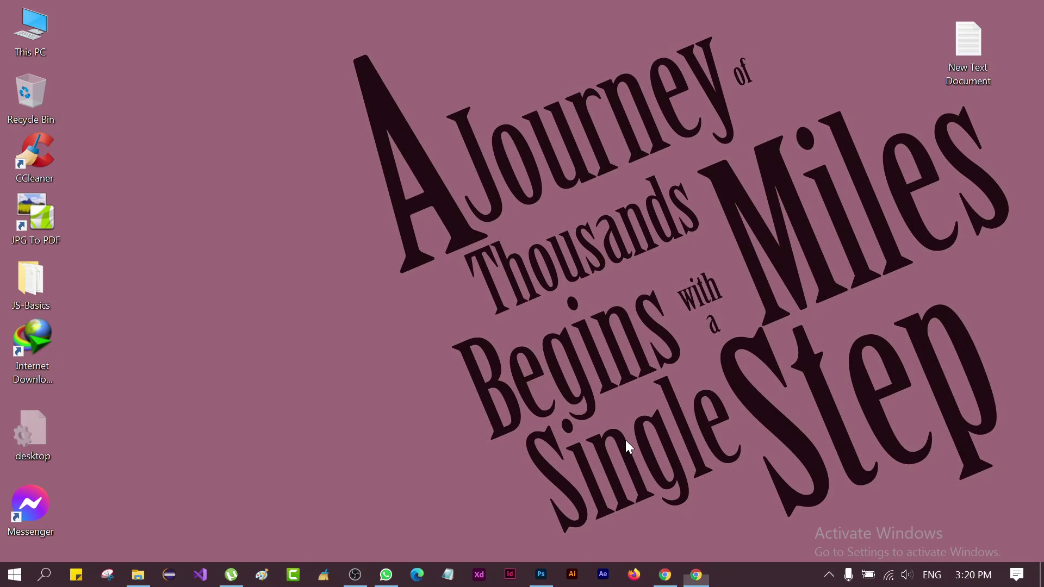
{"action": "left_click", "coordinate": [549, 582]}
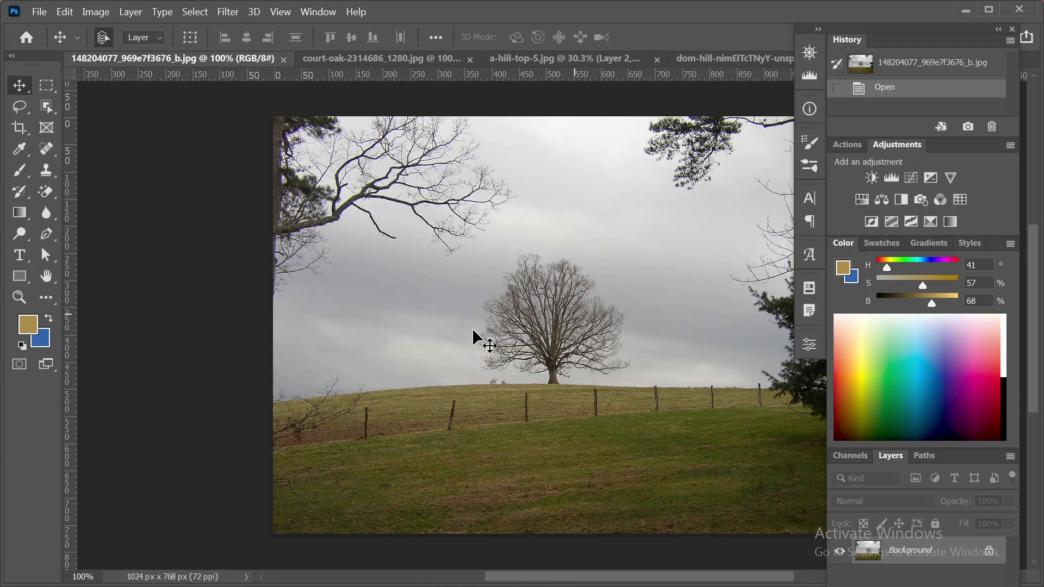
Switch to the dom-hill-nimElTcTNyY-unsplash (1).jpg document and reposition the photo in view with the Hand tool.
{"action": "left_click", "coordinate": [808, 52]}
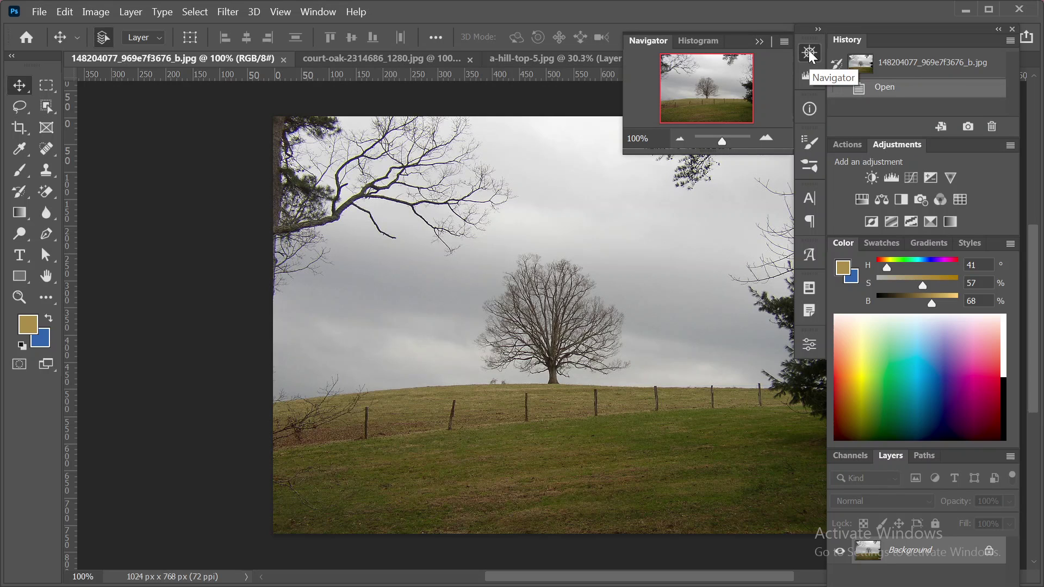
{"action": "left_click", "coordinate": [760, 41]}
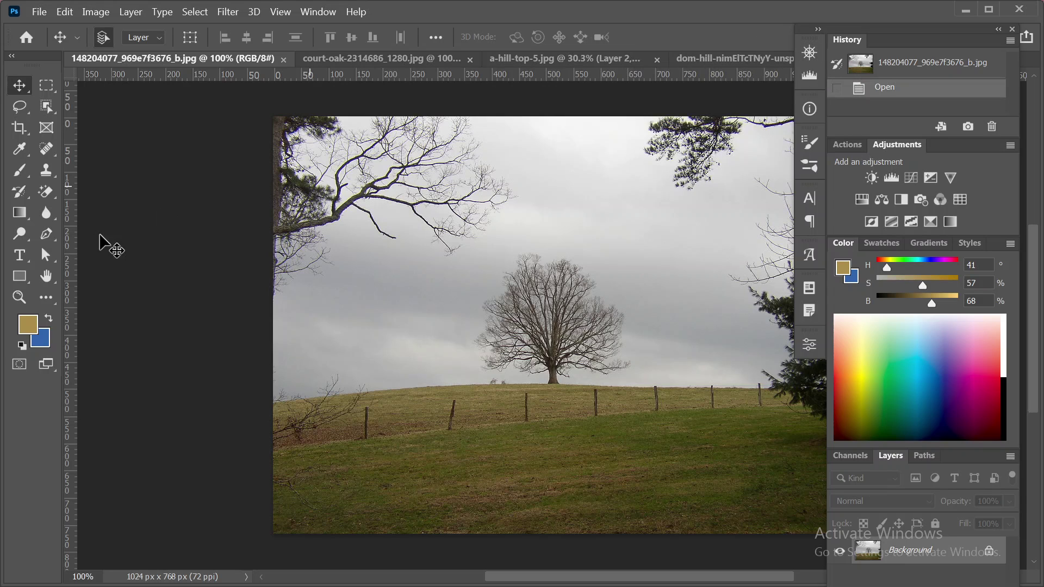
{"action": "left_click", "coordinate": [49, 271]}
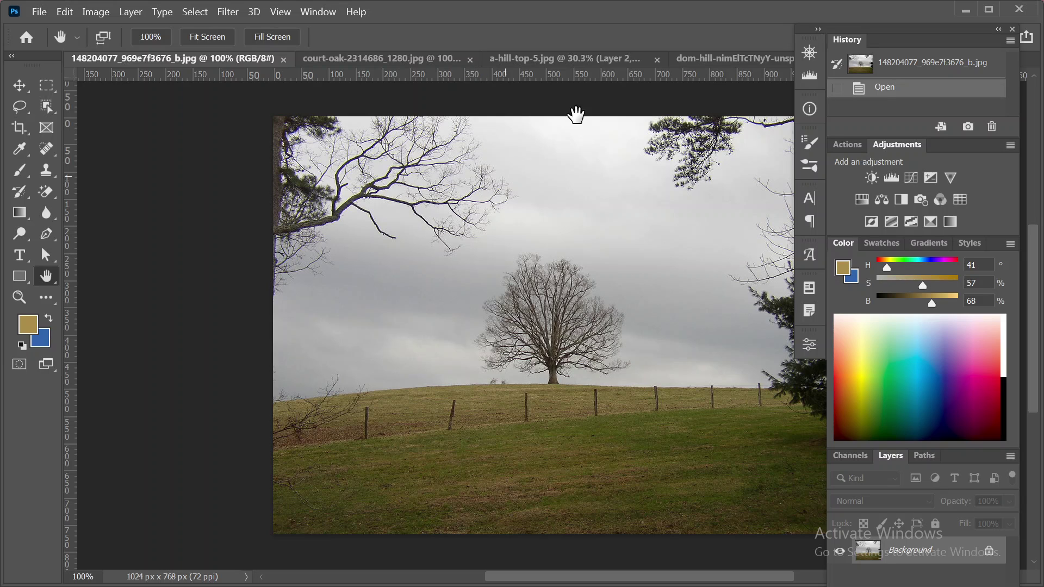
{"action": "key", "text": "ctrl+shift+Tab"}
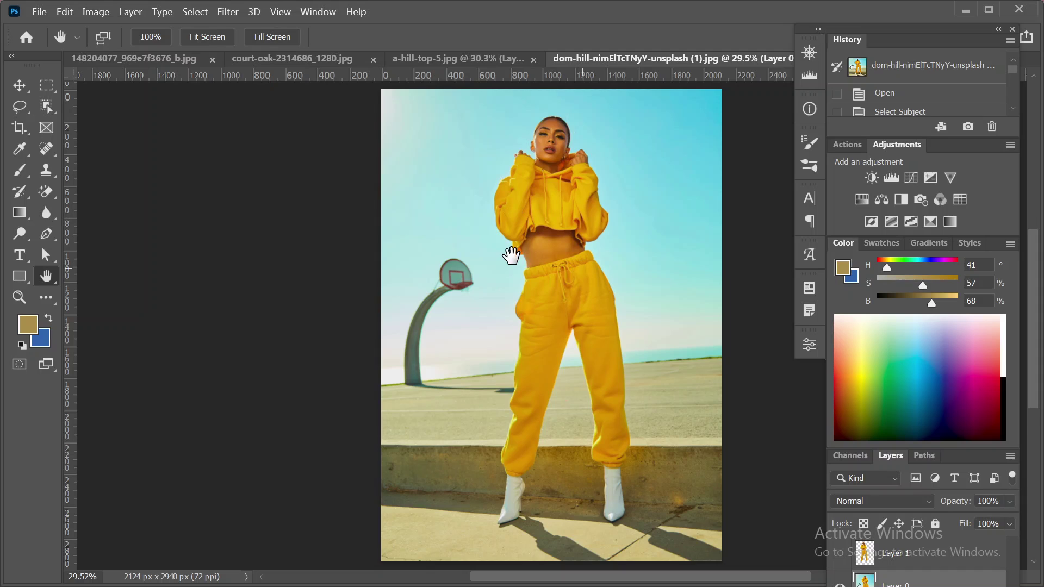
{"action": "left_click_drag", "start_coordinate": [507, 252], "coordinate": [467, 260]}
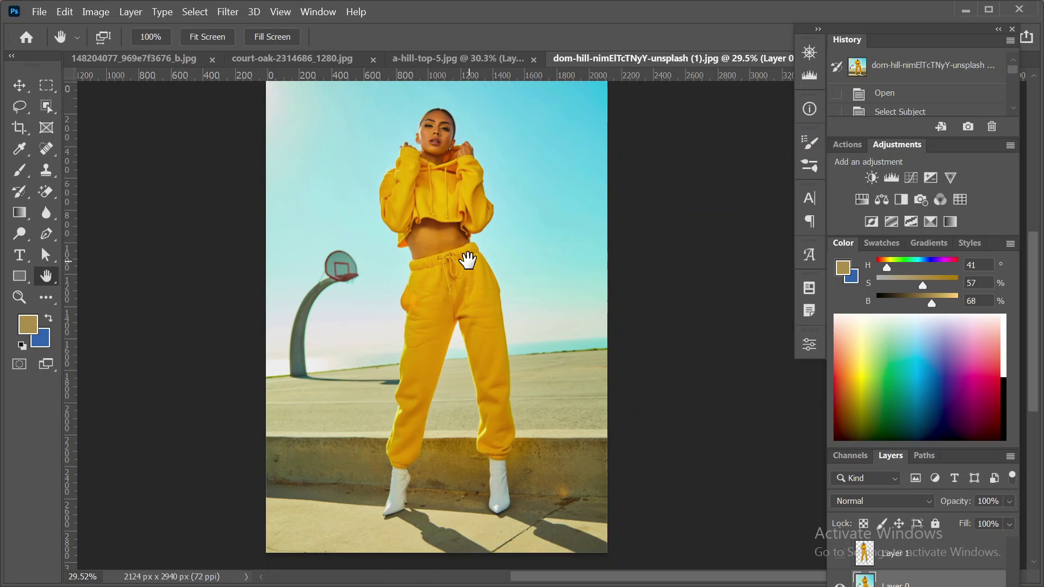
Change from the Move tool to the Hand tool and pan the photo far across the canvas and back.
{"action": "left_click", "coordinate": [19, 84]}
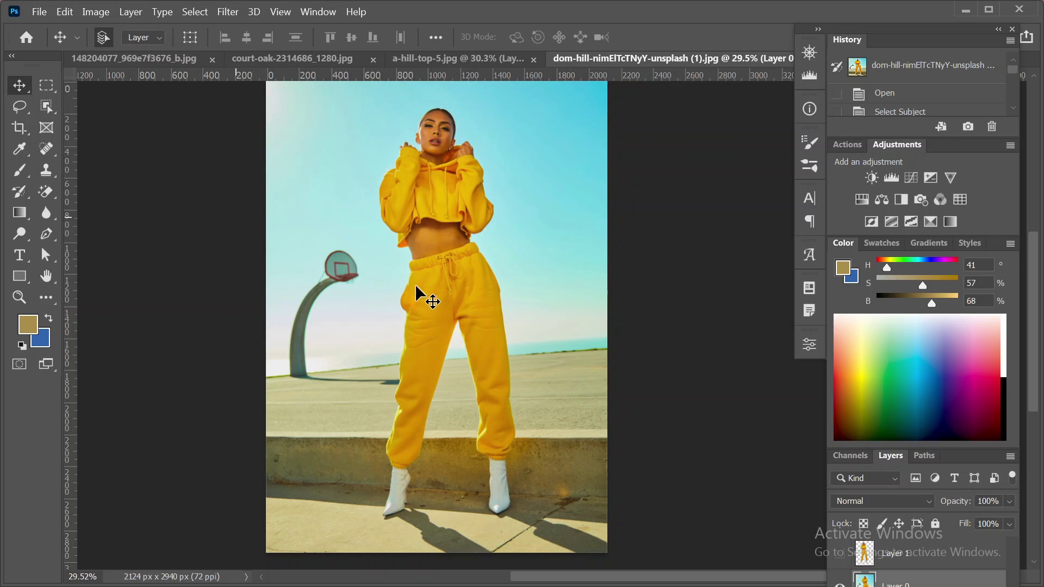
{"action": "key", "text": "h"}
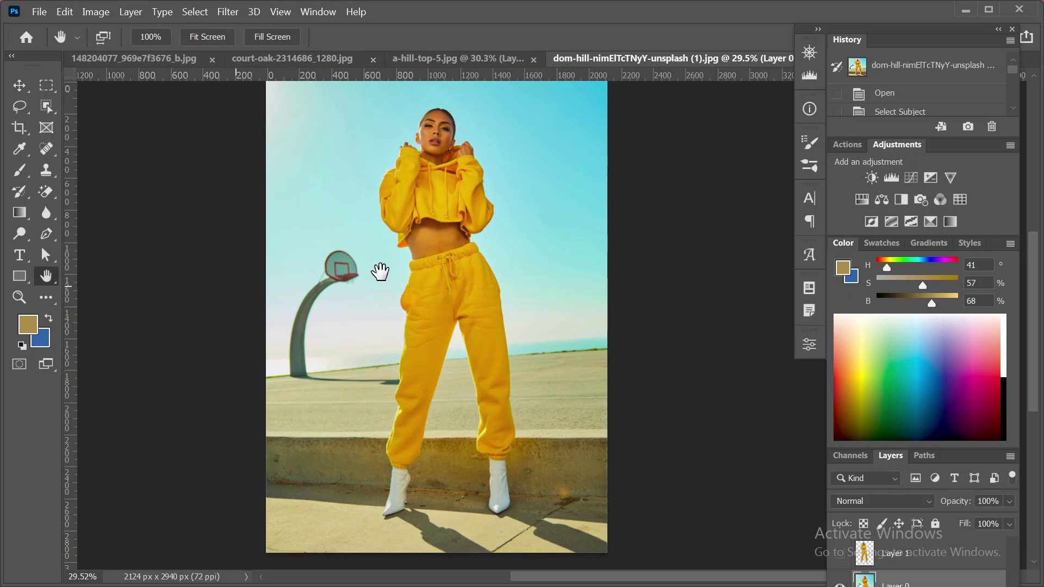
{"action": "left_click_drag", "start_coordinate": [380, 270], "coordinate": [54, 93]}
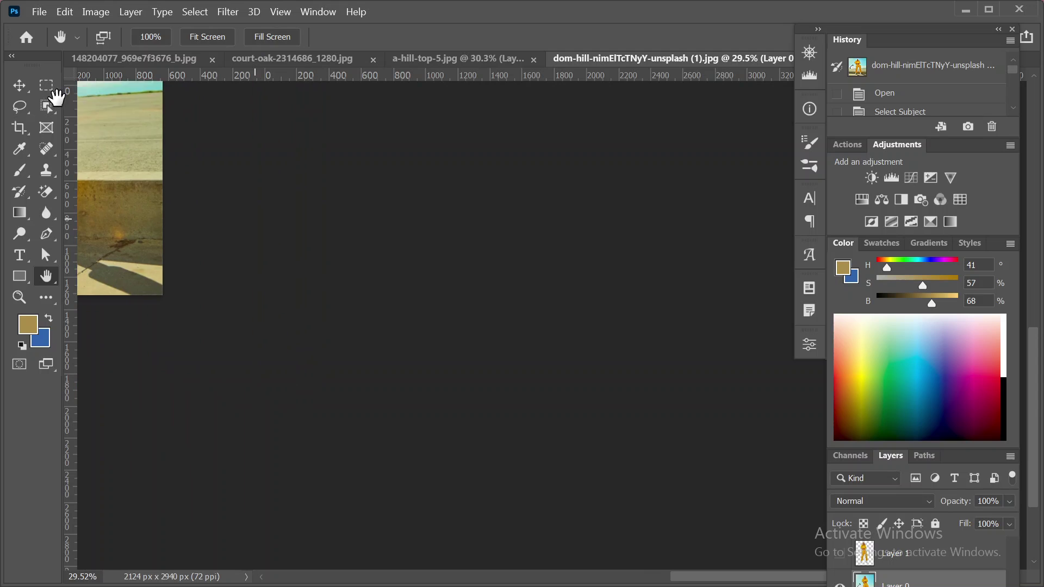
{"action": "left_click_drag", "start_coordinate": [105, 167], "coordinate": [547, 476]}
Activate the Rectangular Marquee tool and pan the photo around temporarily while keeping that tool active.
{"action": "left_click", "coordinate": [49, 90]}
{"action": "left_click", "coordinate": [49, 90]}
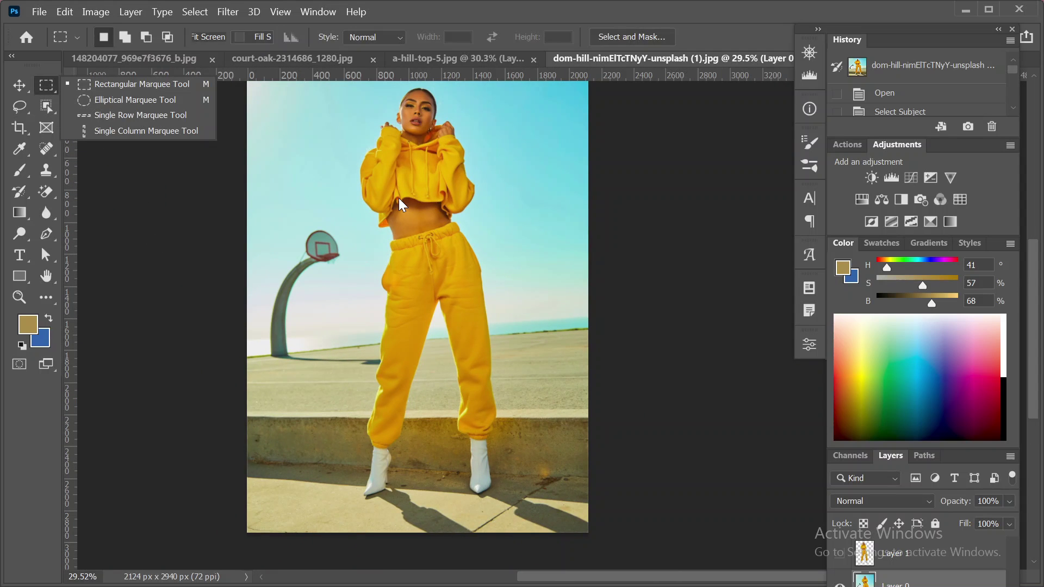
{"action": "left_click", "coordinate": [37, 84]}
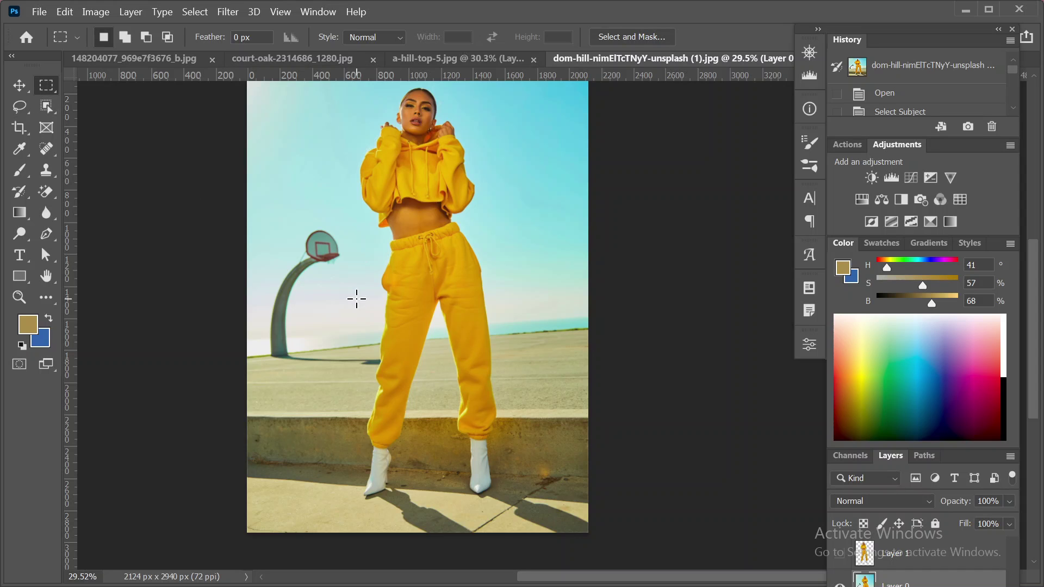
{"action": "left_click_drag", "start_coordinate": [354, 296], "coordinate": [421, 315]}
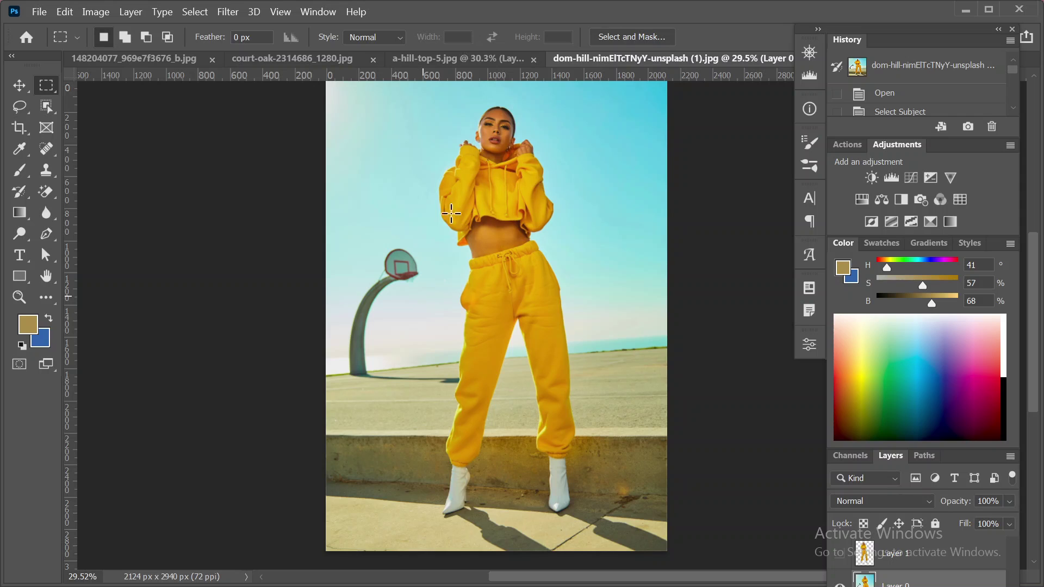
{"action": "left_click_drag", "start_coordinate": [320, 335], "coordinate": [471, 335]}
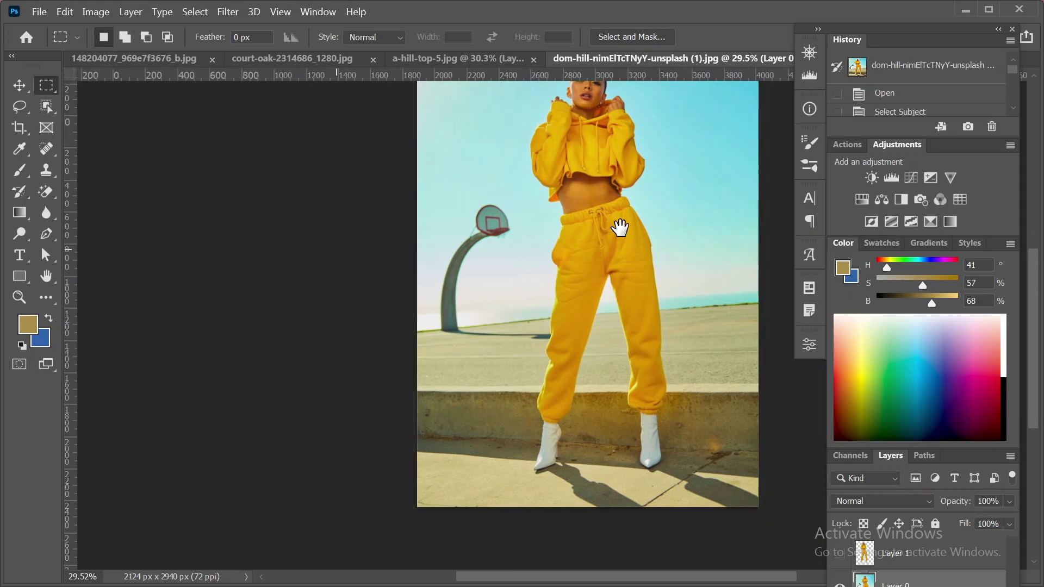
{"action": "left_click_drag", "start_coordinate": [624, 233], "coordinate": [517, 261]}
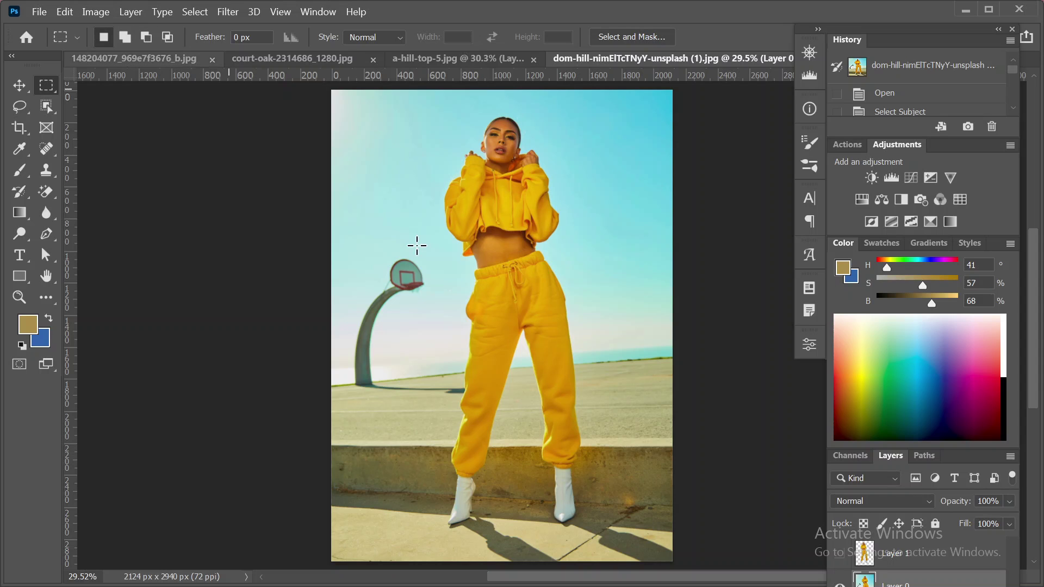
{"action": "left_click", "coordinate": [64, 13]}
{"action": "mouse_move", "coordinate": [247, 559]}
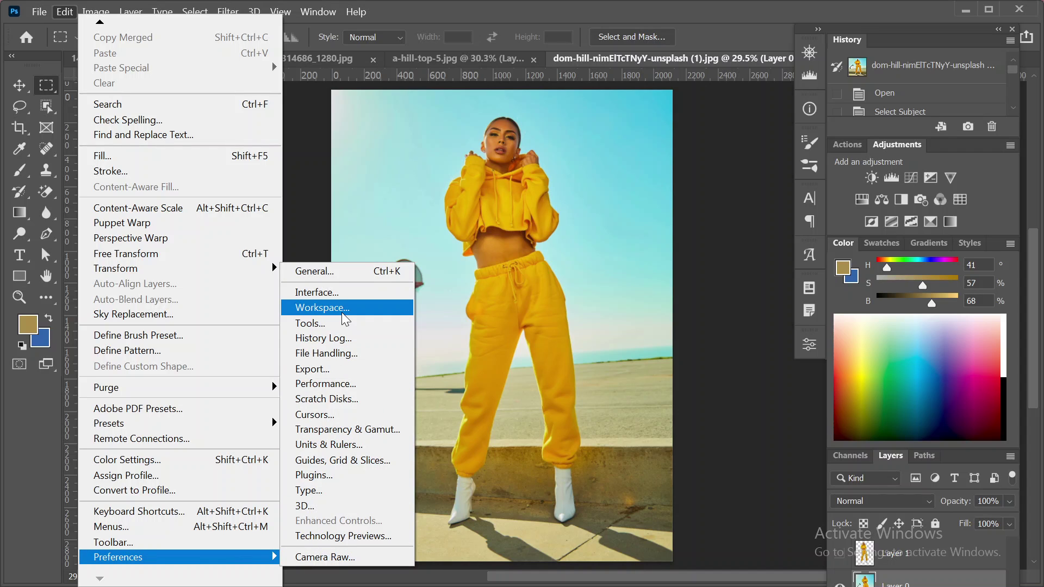
{"action": "left_click", "coordinate": [724, 161]}
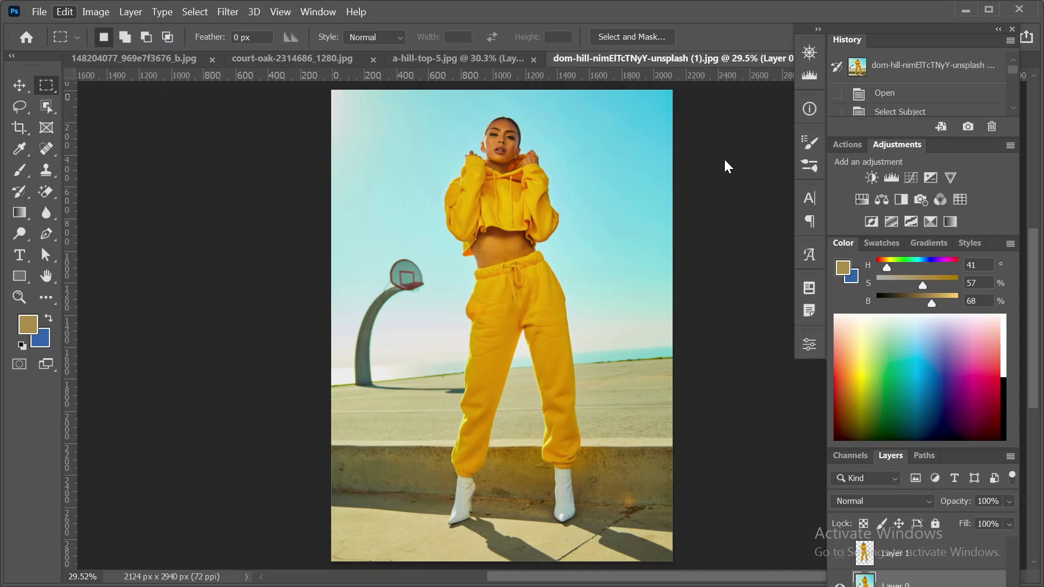
Activate the Move tool and pan the photo, using the Hand tool temporarily before returning to the Move tool.
{"action": "left_click", "coordinate": [25, 88]}
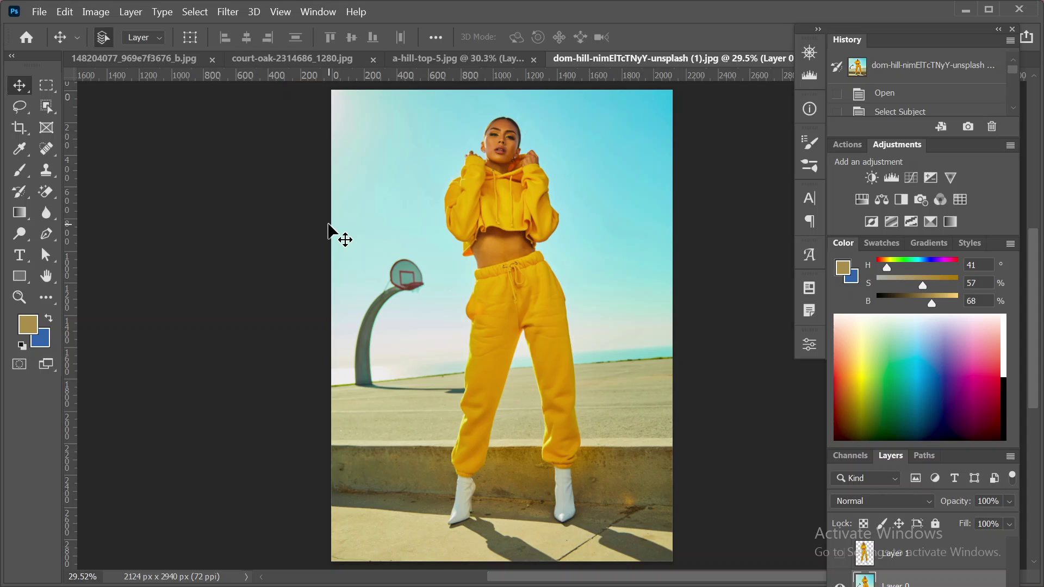
{"action": "left_click_drag", "start_coordinate": [385, 236], "coordinate": [362, 226]}
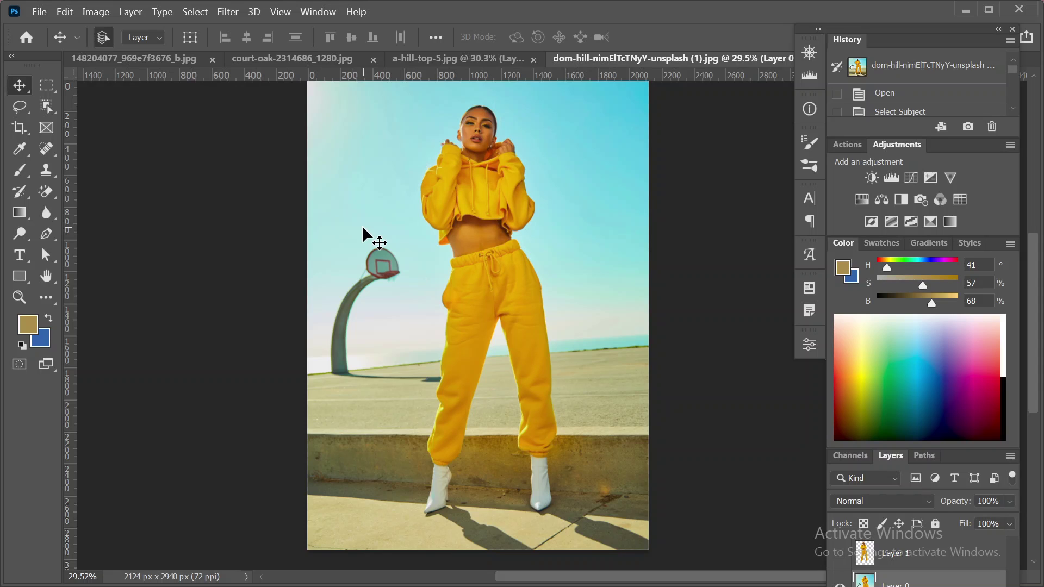
{"action": "key", "text": "h"}
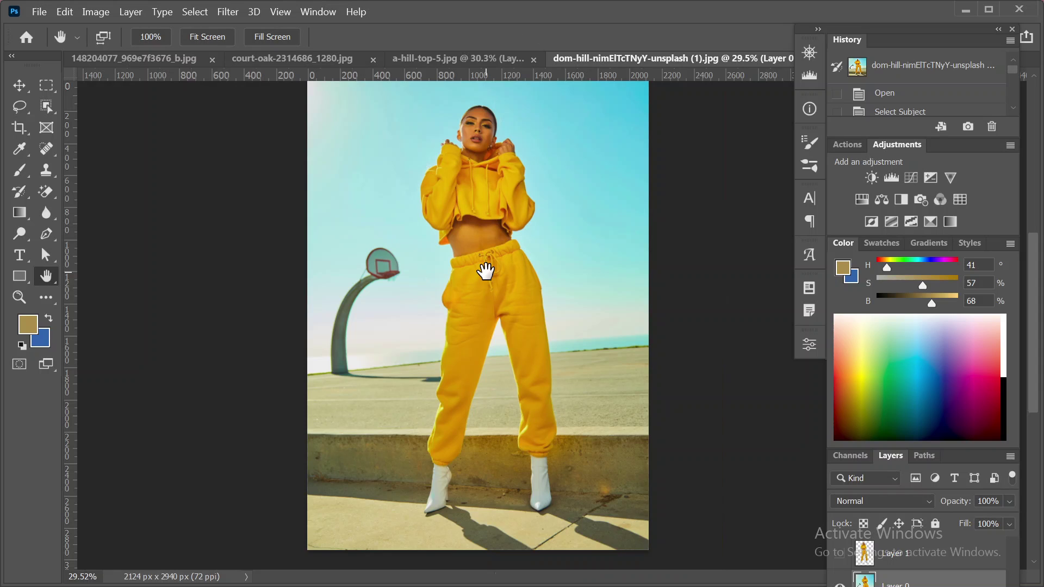
{"action": "left_click_drag", "start_coordinate": [489, 270], "coordinate": [552, 286]}
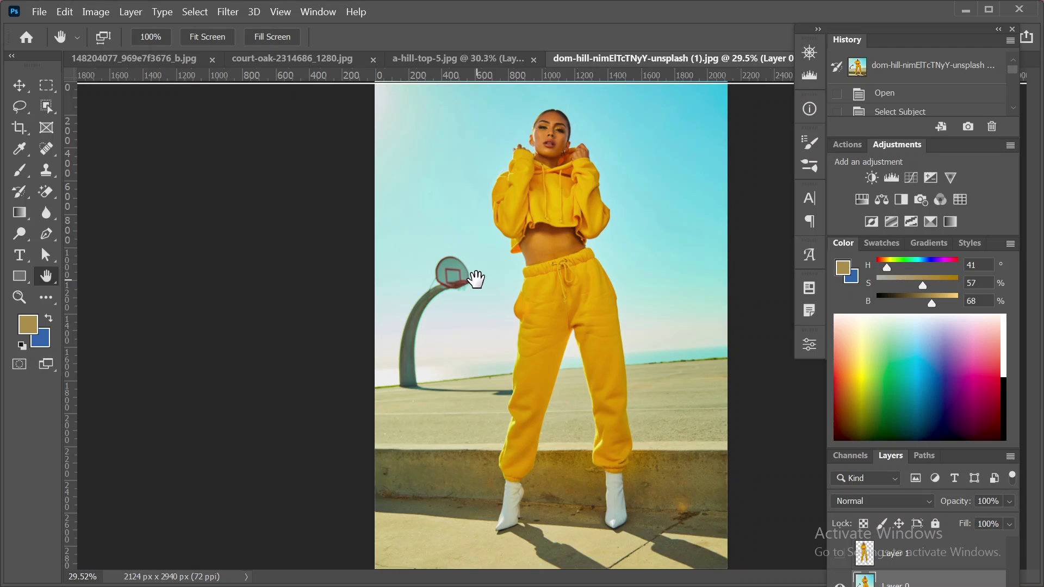
{"action": "key", "text": "v"}
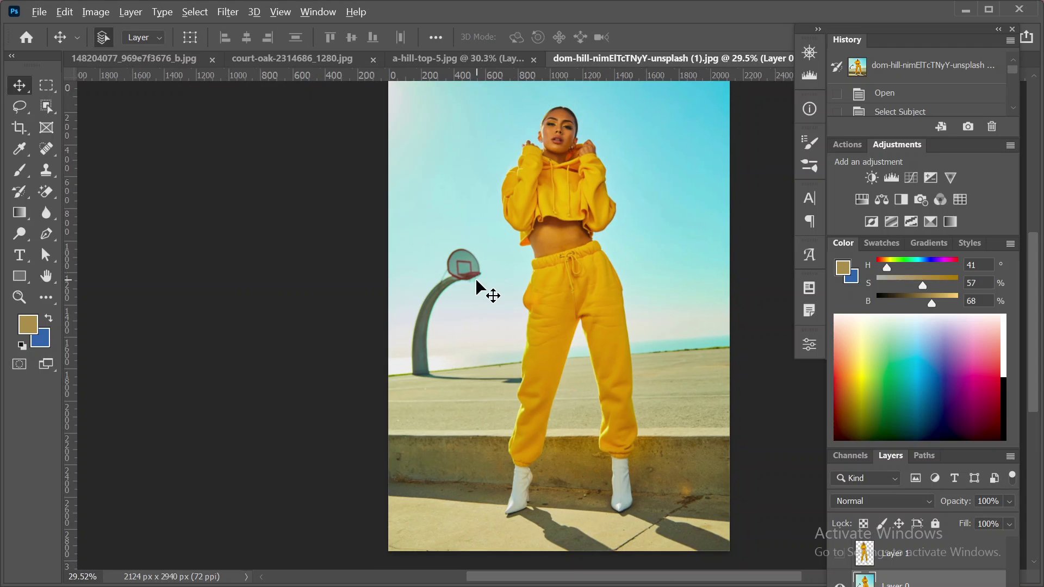
Inspect the basketball hoop and the woman's face at about 499% zoom with bird's-eye panning, and fit the photo on screen.
{"action": "scroll", "coordinate": [475, 278], "scroll_direction": "up", "scroll_amount": 8}
{"action": "scroll", "coordinate": [475, 278], "scroll_direction": "up", "scroll_amount": 4}
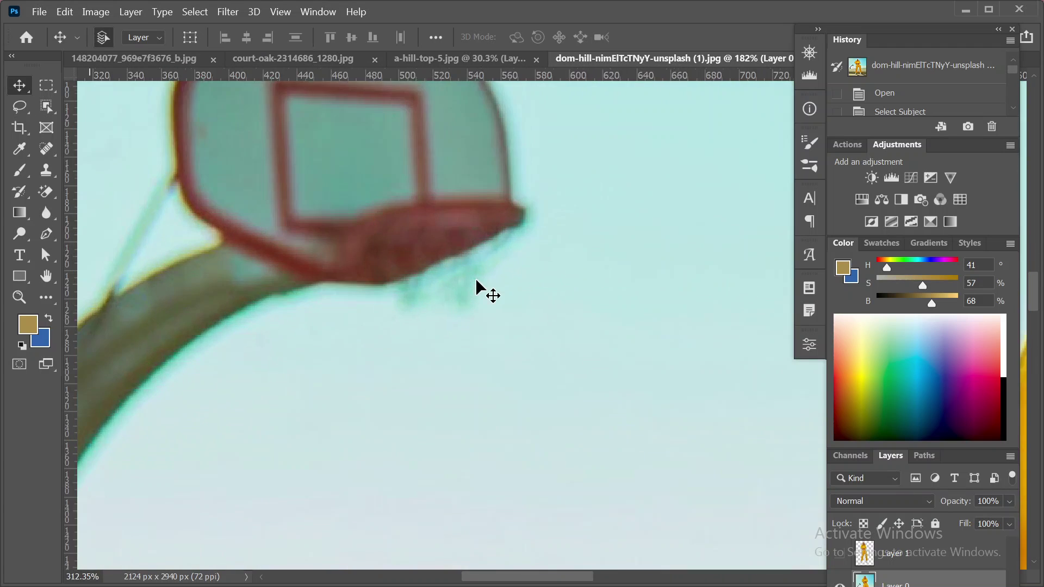
{"action": "key", "text": "h"}
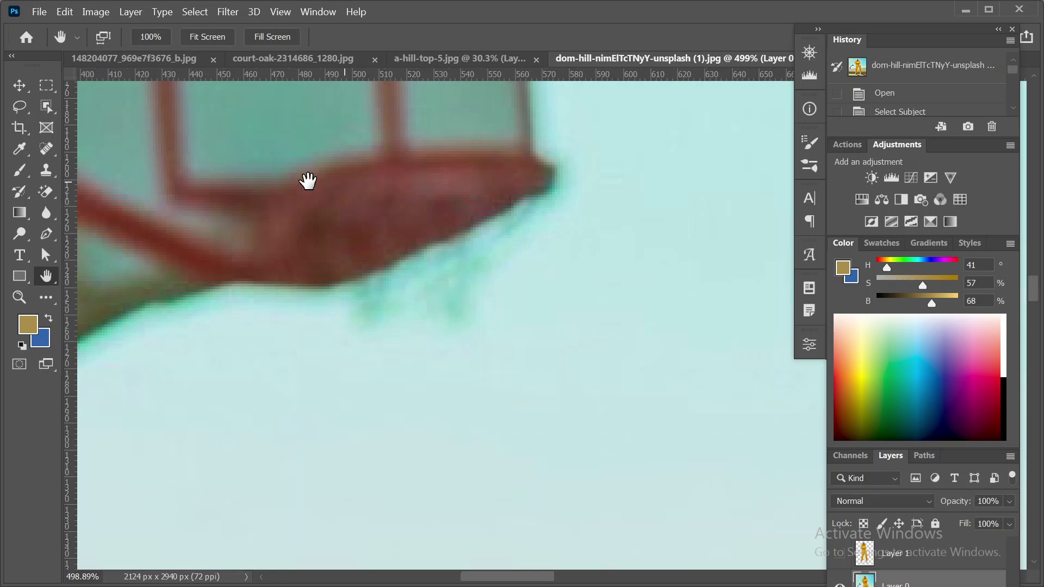
{"action": "left_click_drag", "start_coordinate": [305, 180], "coordinate": [539, 124]}
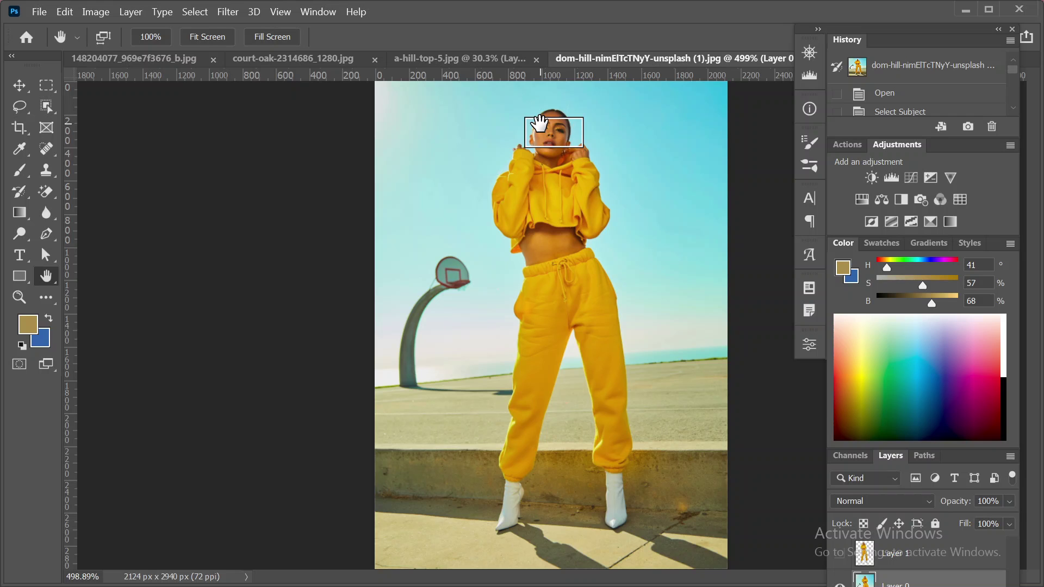
{"action": "left_click_drag", "start_coordinate": [539, 123], "coordinate": [540, 124]}
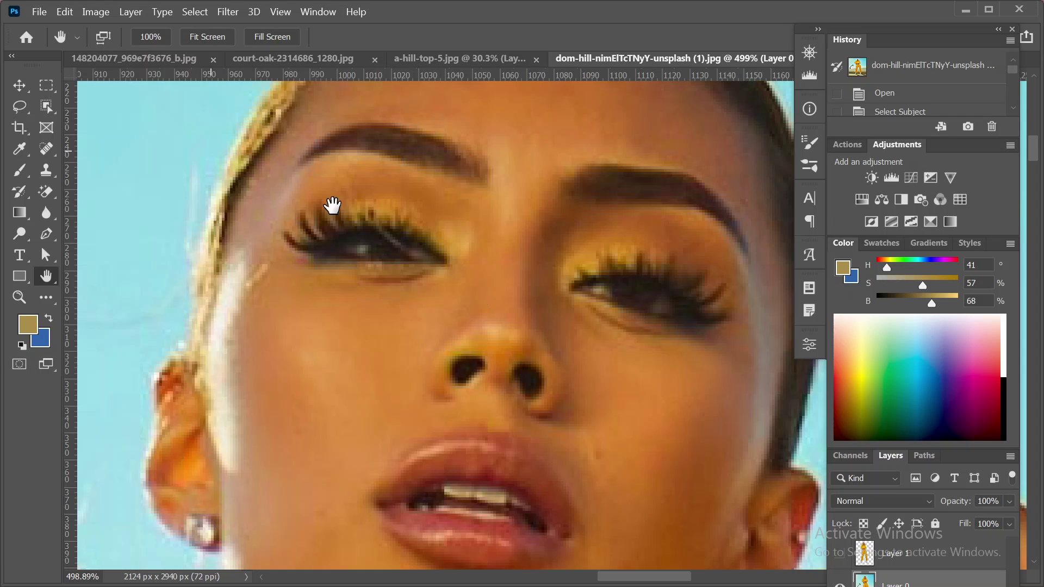
{"action": "left_click_drag", "start_coordinate": [334, 205], "coordinate": [436, 260]}
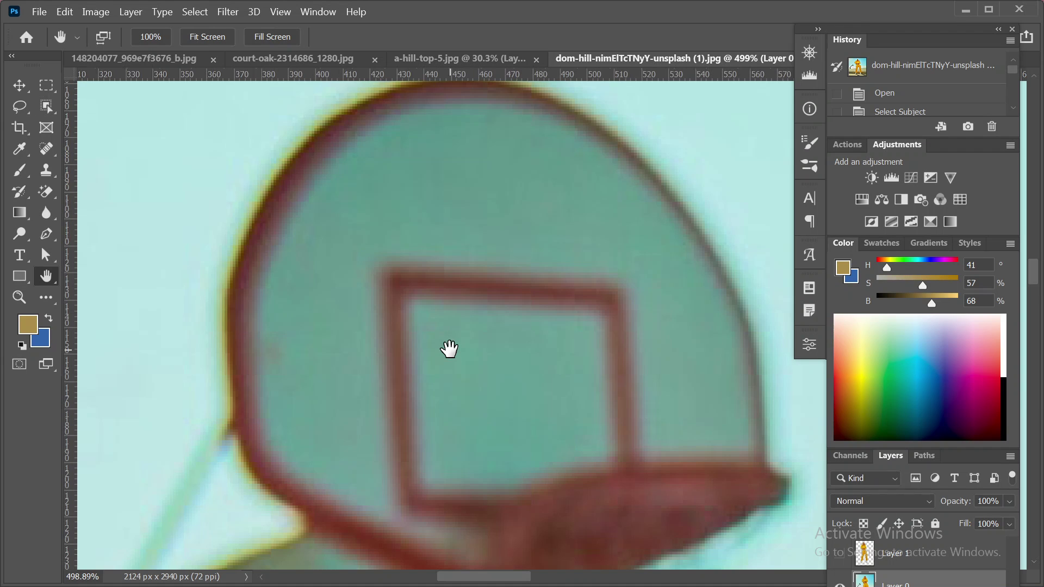
{"action": "key", "text": "v"}
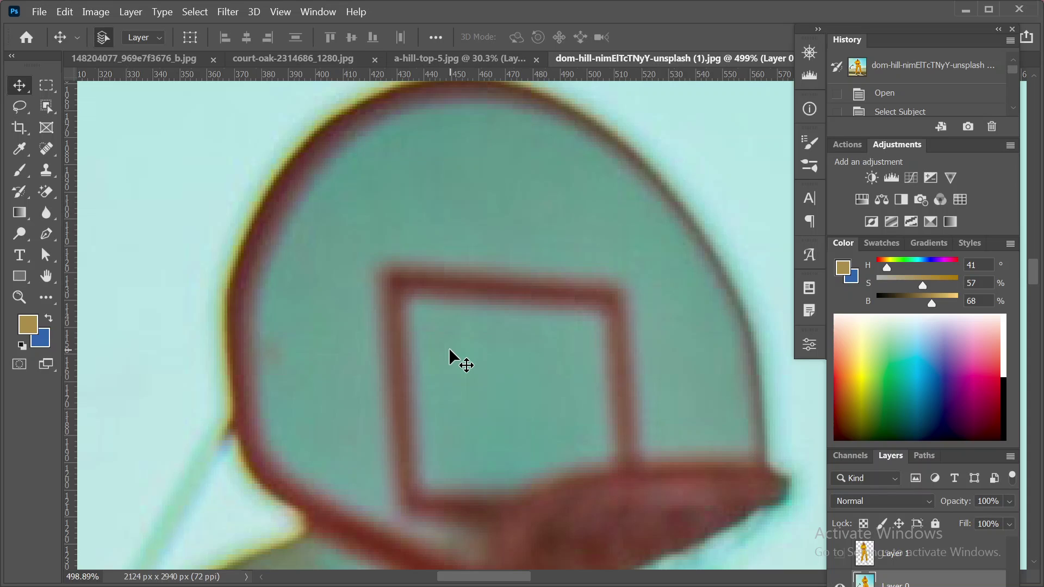
{"action": "key", "text": "ctrl+0"}
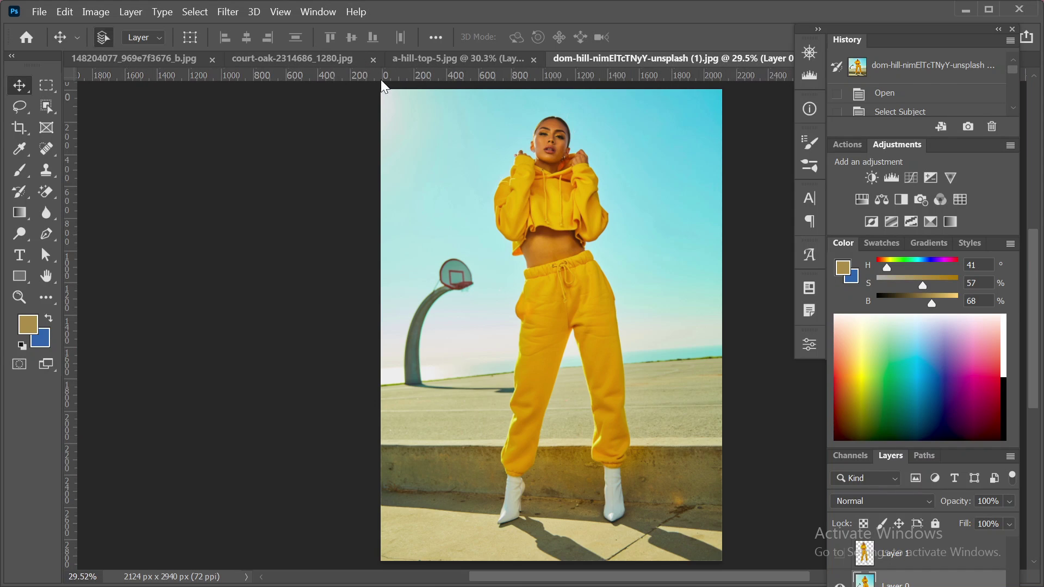
Arrange the open documents 2-up Vertical and move the dom-hill photo into the pane that holds Untitled-1.
{"action": "left_click", "coordinate": [307, 11]}
{"action": "mouse_move", "coordinate": [492, 40]}
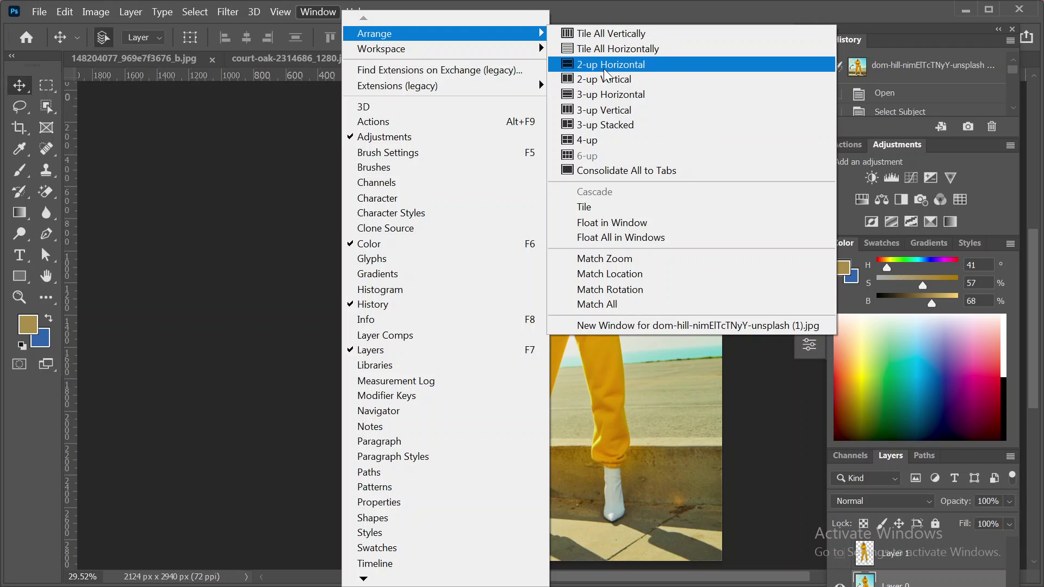
{"action": "left_click", "coordinate": [599, 81]}
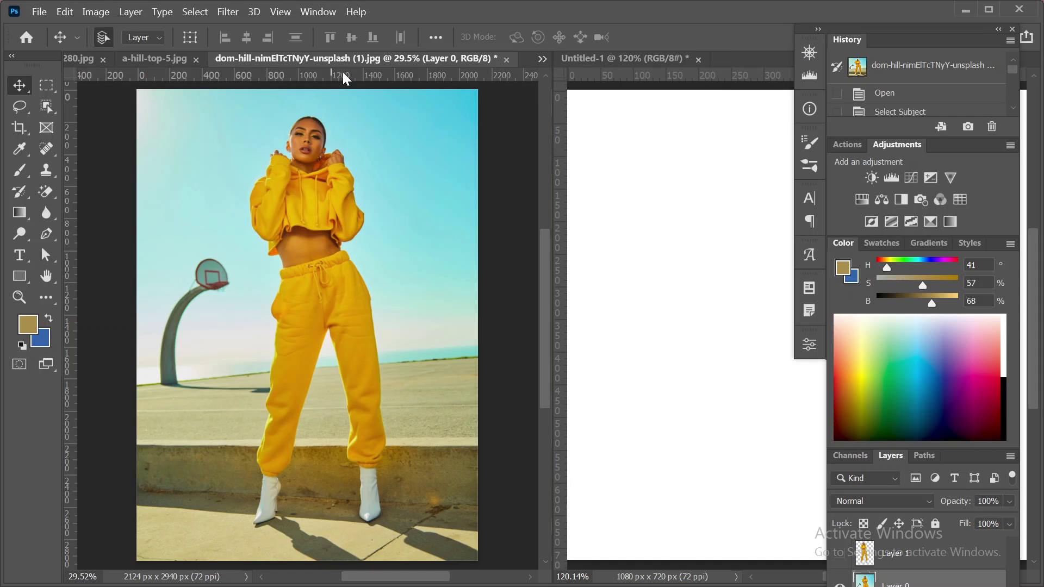
{"action": "left_click_drag", "start_coordinate": [329, 59], "coordinate": [631, 92]}
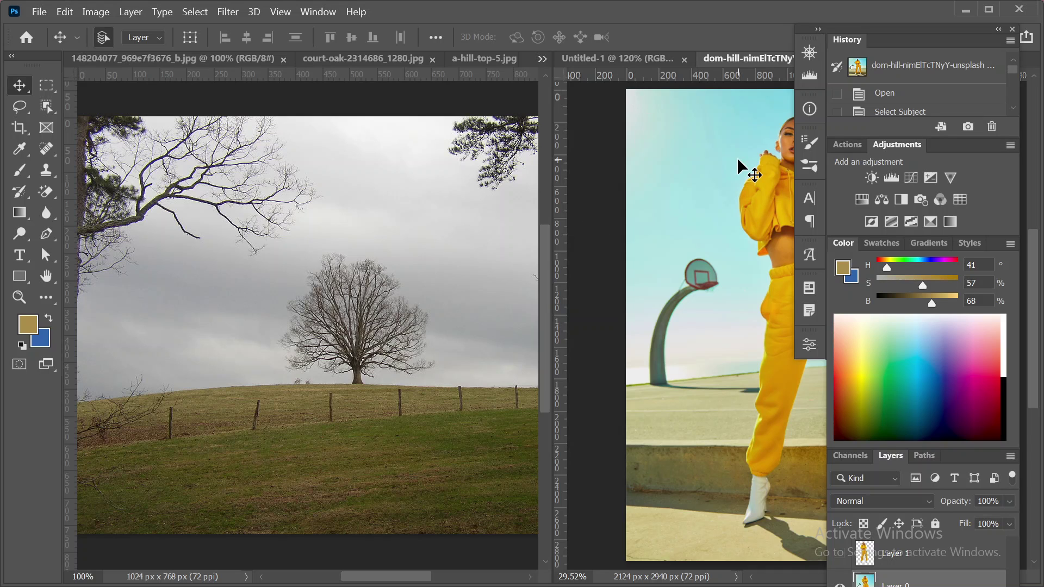
Pan the dom-hill photo so the woman is centred in its pane, and pan the 148204077_969e7f3676_b.jpg tree photo sideways.
{"action": "left_click_drag", "start_coordinate": [757, 198], "coordinate": [667, 210]}
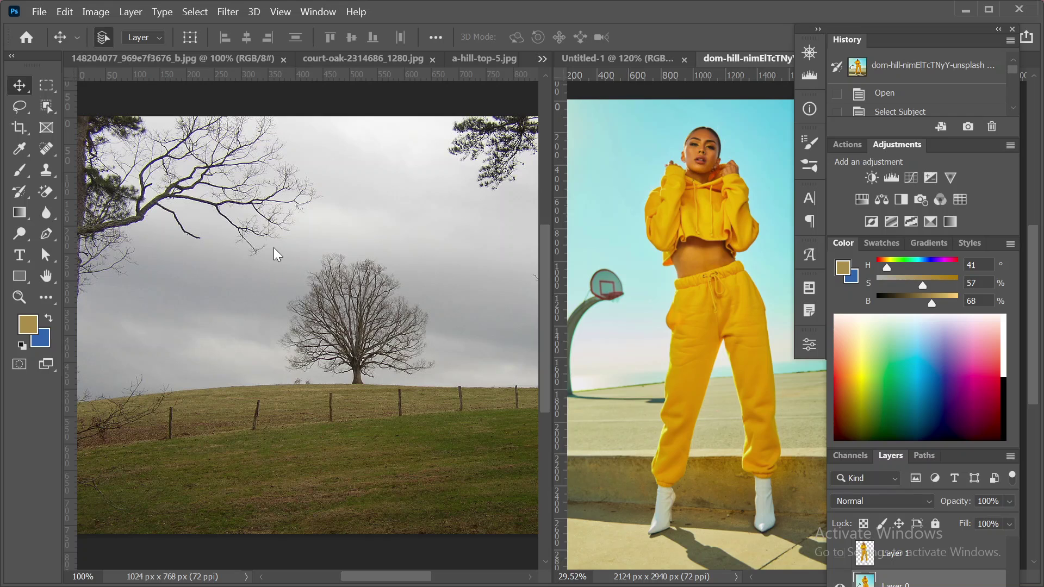
{"action": "left_click", "coordinate": [300, 168]}
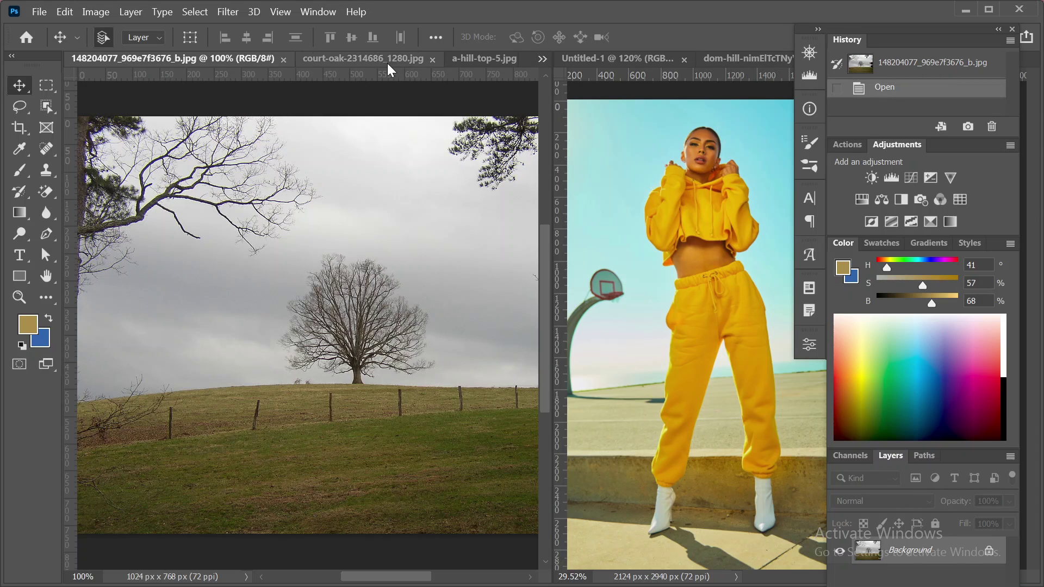
{"action": "left_click", "coordinate": [543, 58]}
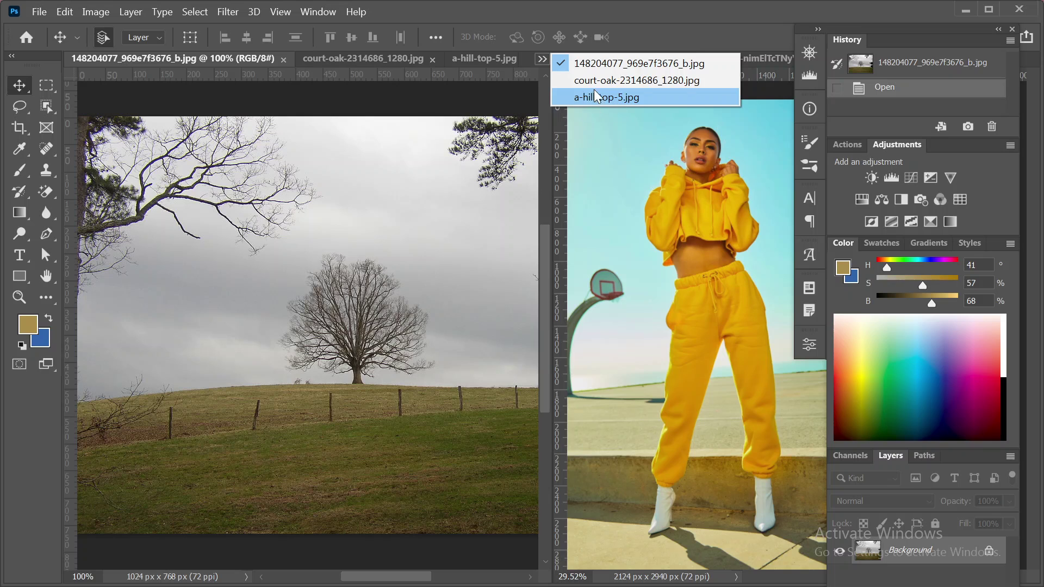
{"action": "left_click", "coordinate": [543, 60]}
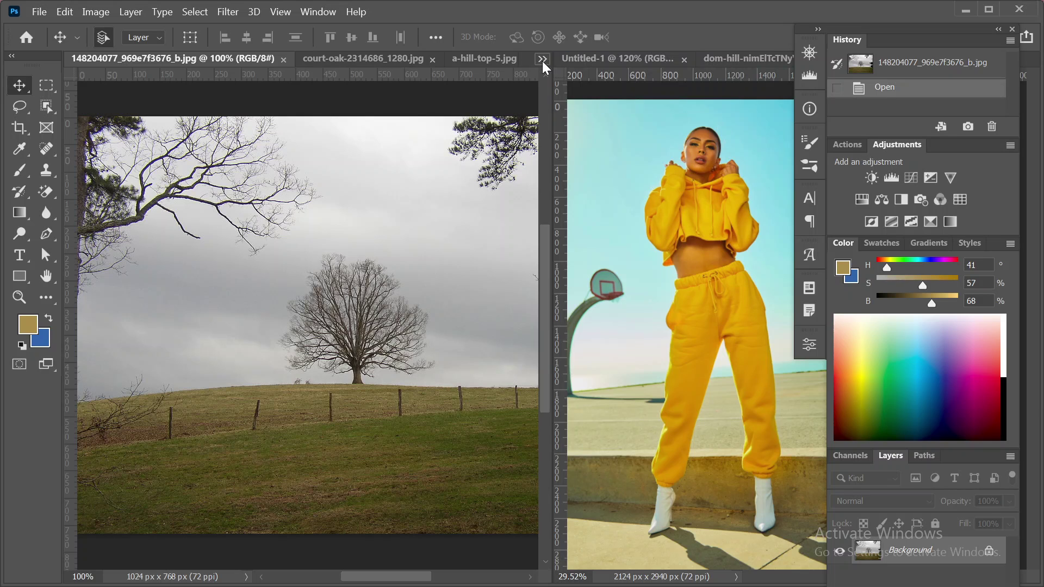
{"action": "left_click_drag", "start_coordinate": [296, 226], "coordinate": [402, 228]}
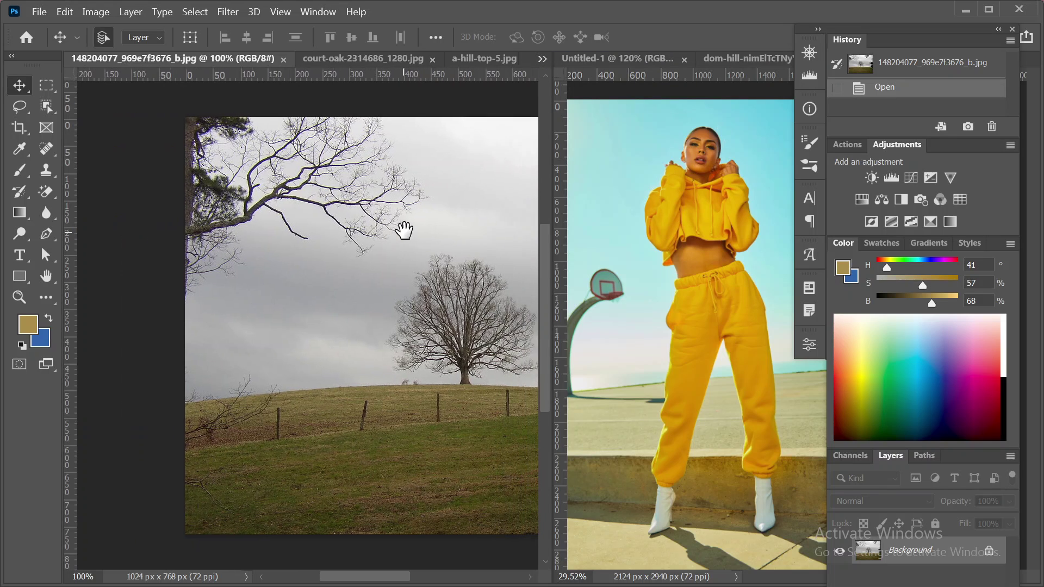
Make the dom-hill photo active, pan both visible photos together, and zoom the dom-hill photo in to 36.86%.
{"action": "left_click", "coordinate": [709, 233]}
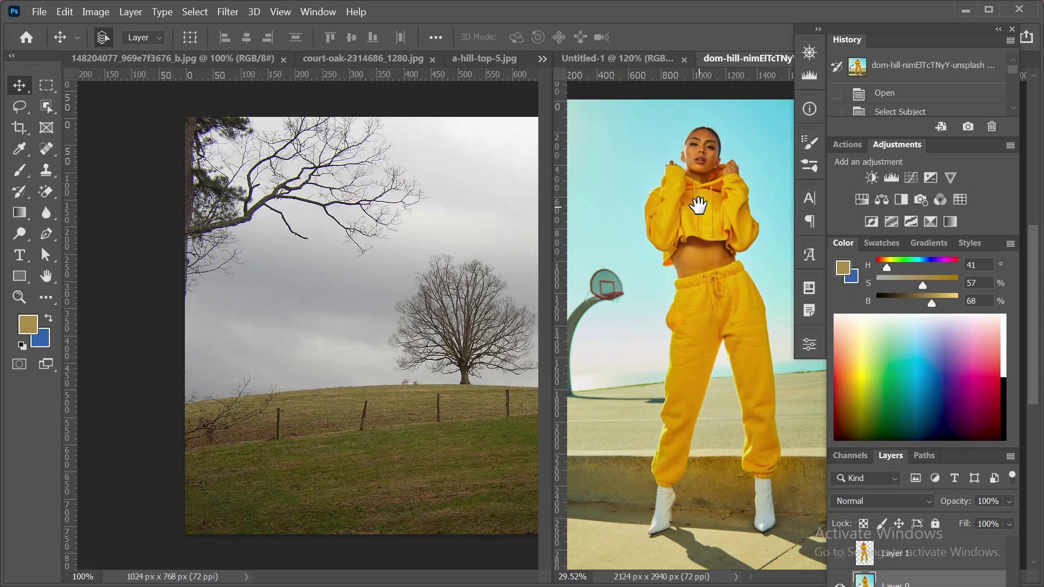
{"action": "left_click_drag", "start_coordinate": [698, 205], "coordinate": [746, 201]}
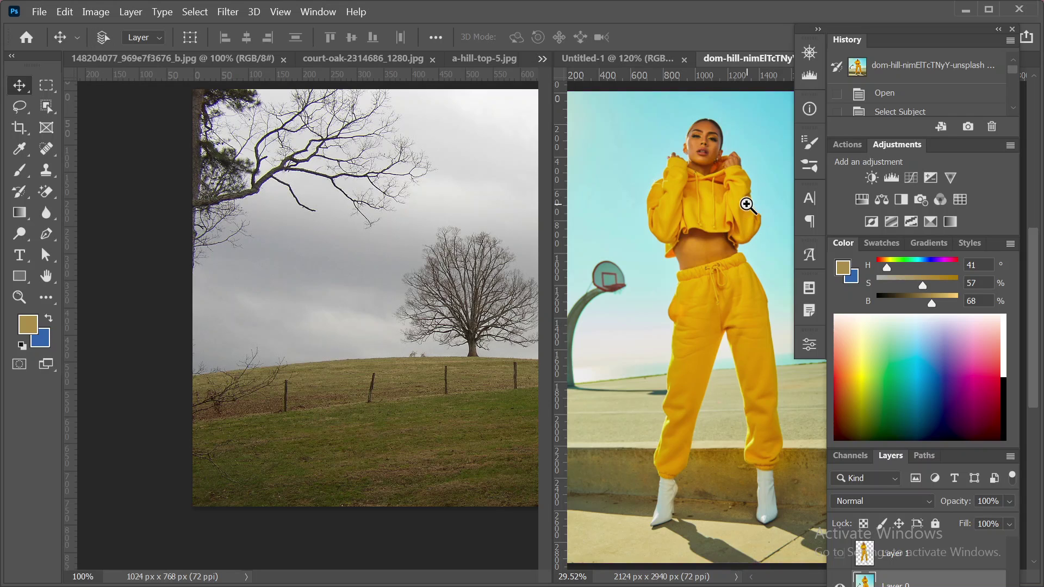
{"action": "mouse_move", "coordinate": [745, 201]}
{"action": "left_mouse_down"}
{"action": "mouse_move", "coordinate": [713, 200]}
{"action": "mouse_move", "coordinate": [728, 206]}
{"action": "left_mouse_up"}
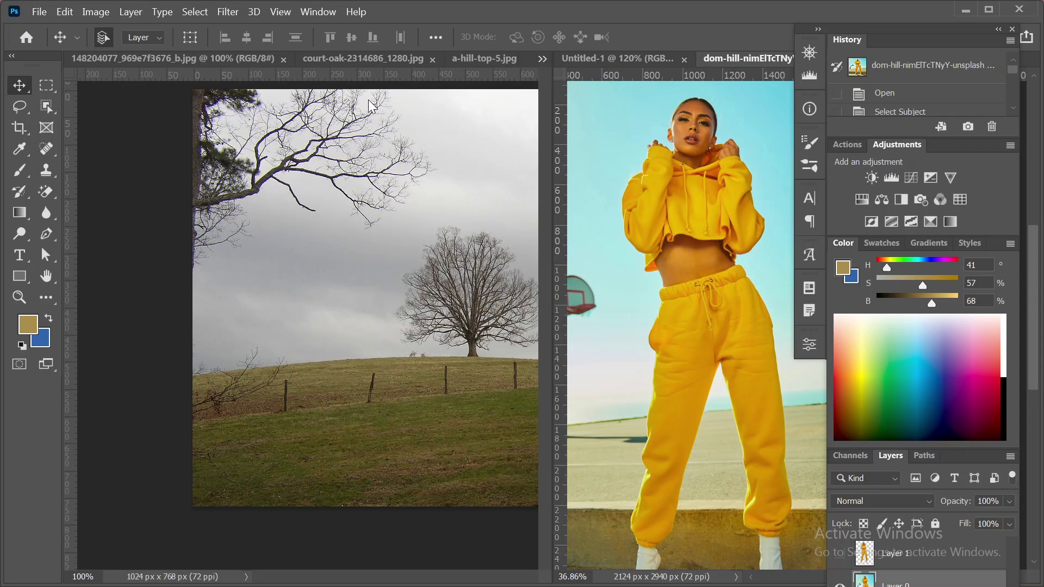
Show court-oak-2314686_1280.jpg and then a-hill-top-5.jpg in the pane beside the dom-hill photo.
{"action": "left_click", "coordinate": [342, 60]}
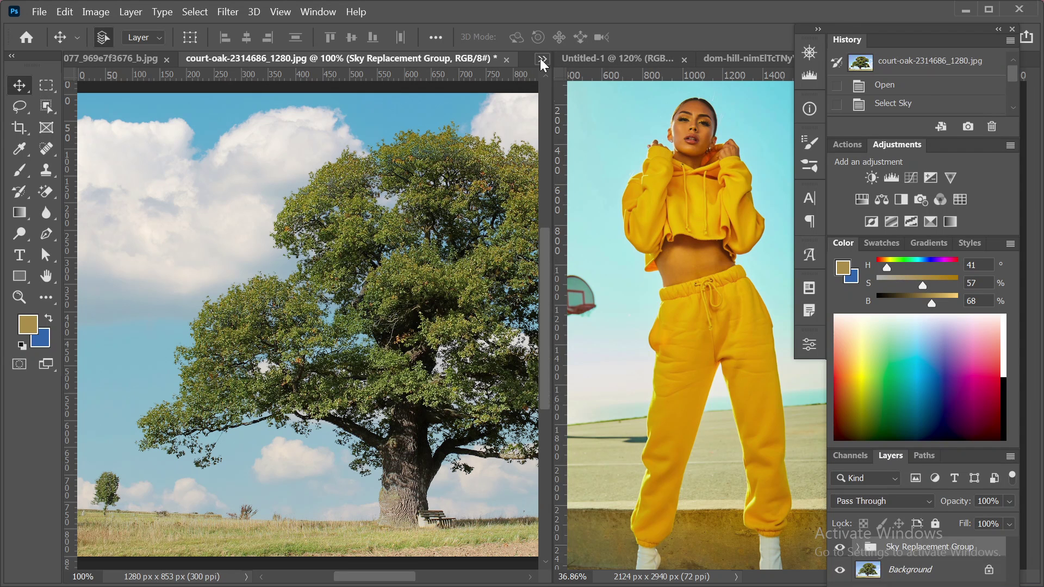
{"action": "left_click", "coordinate": [541, 58]}
{"action": "left_click", "coordinate": [598, 98]}
{"action": "key", "text": "ctrl+j"}
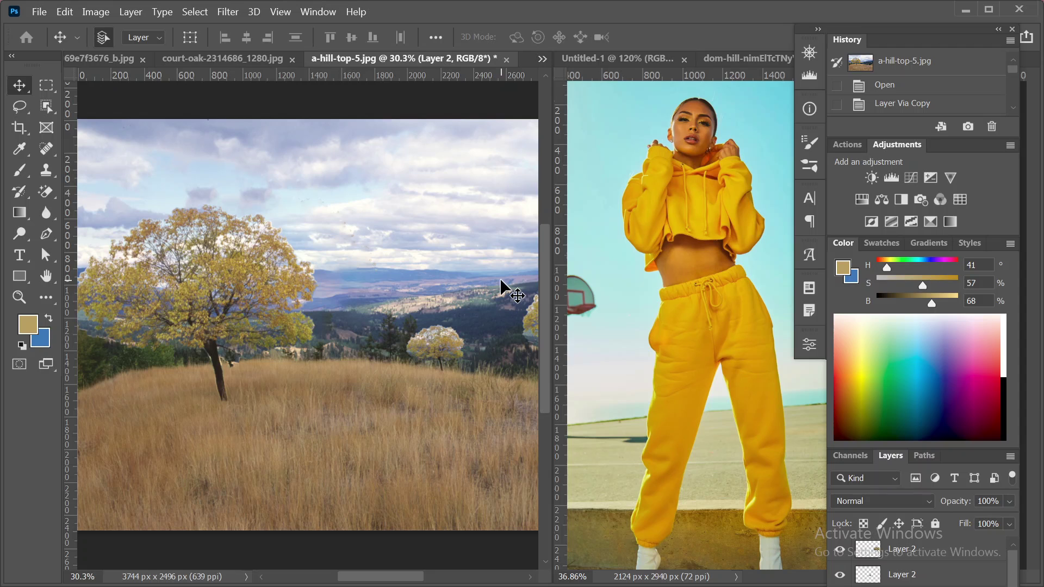
Consolidate all open documents to tabs and shift the floating panel group outward to uncover more of the canvas.
{"action": "left_click", "coordinate": [324, 15]}
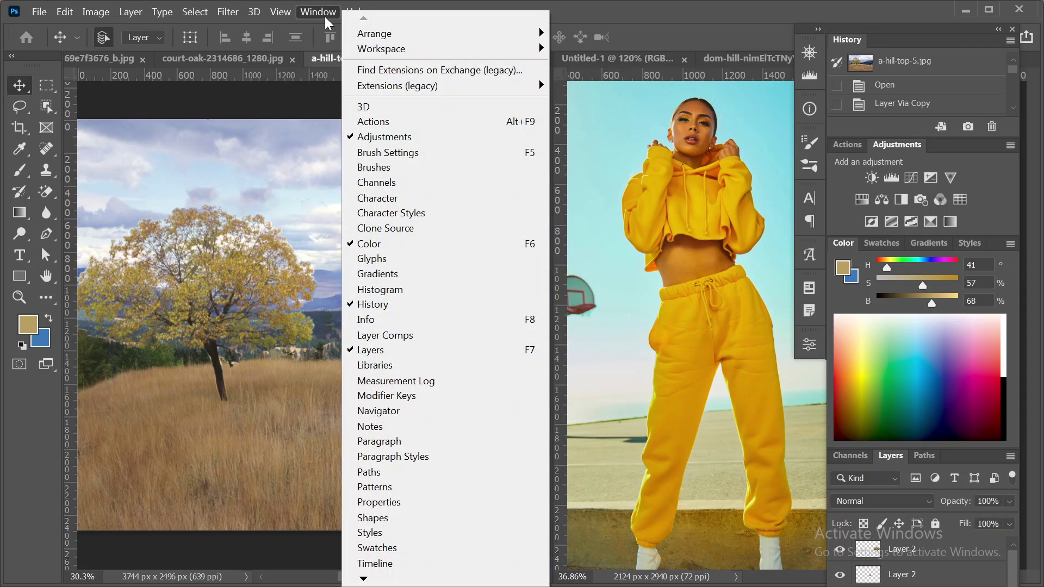
{"action": "mouse_move", "coordinate": [365, 34]}
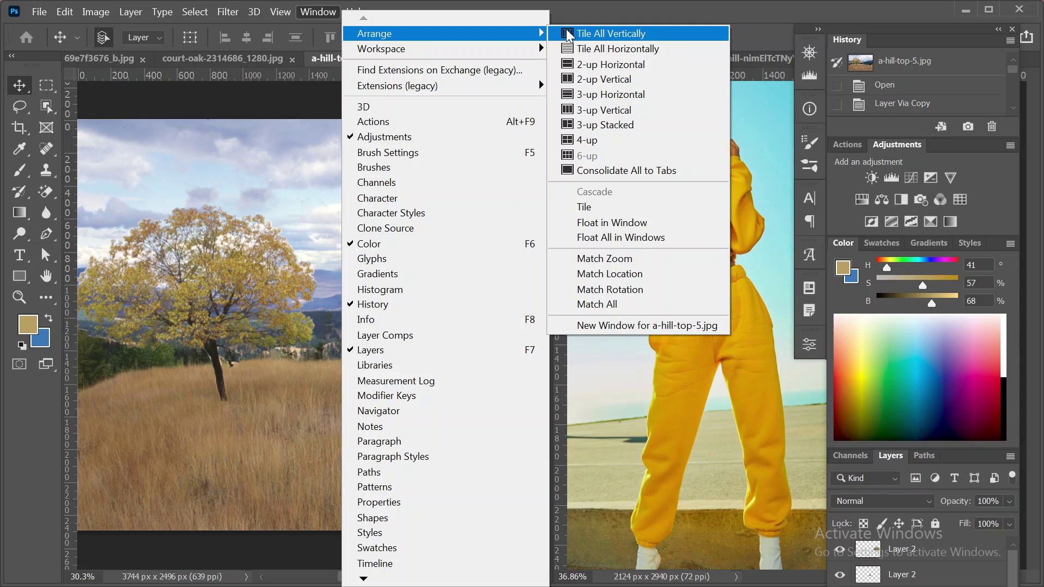
{"action": "left_click", "coordinate": [666, 170]}
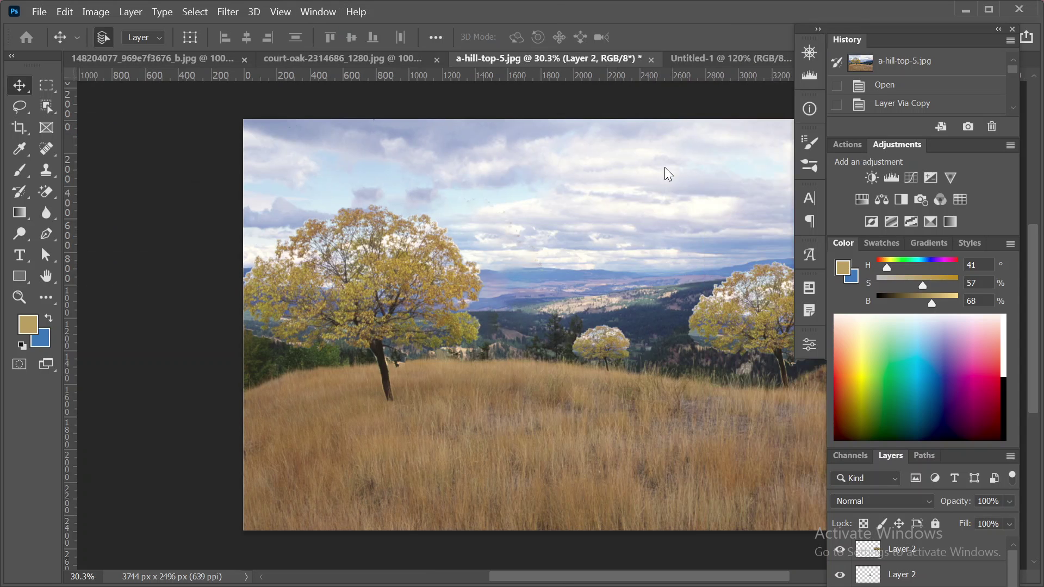
{"action": "left_click_drag", "start_coordinate": [921, 34], "coordinate": [961, 30]}
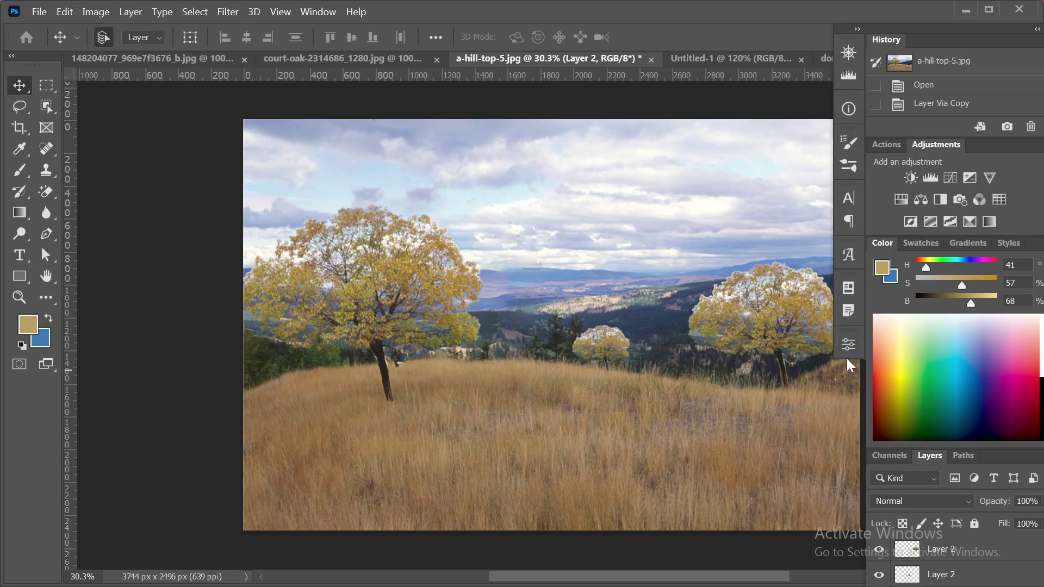
Switch to the Untitled-1 document and draw a rectangle shape about 374 × 199 px in its upper half.
{"action": "left_click", "coordinate": [717, 71]}
{"action": "left_click", "coordinate": [19, 277]}
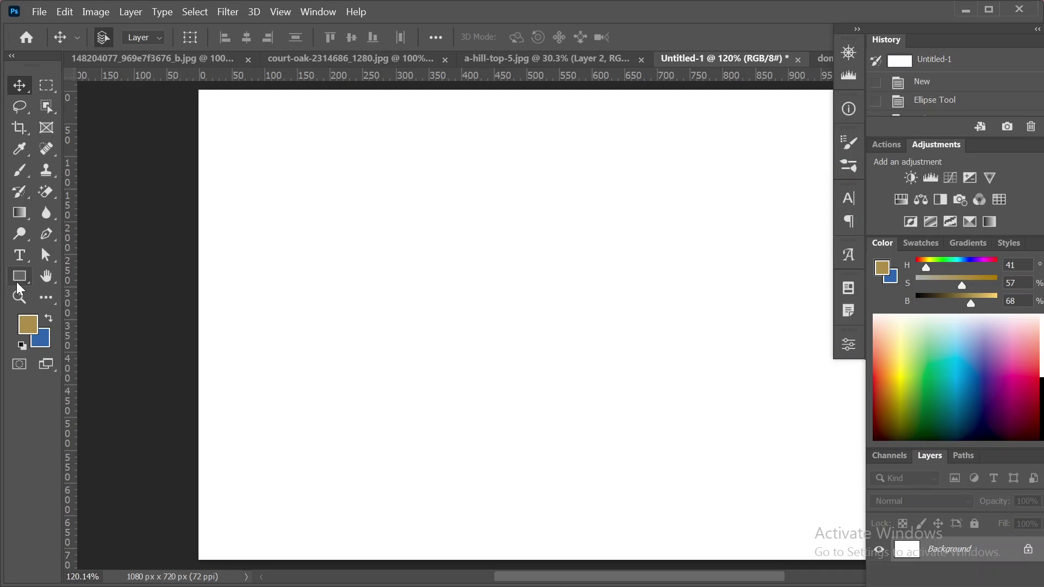
{"action": "left_click_drag", "start_coordinate": [313, 182], "coordinate": [559, 313]}
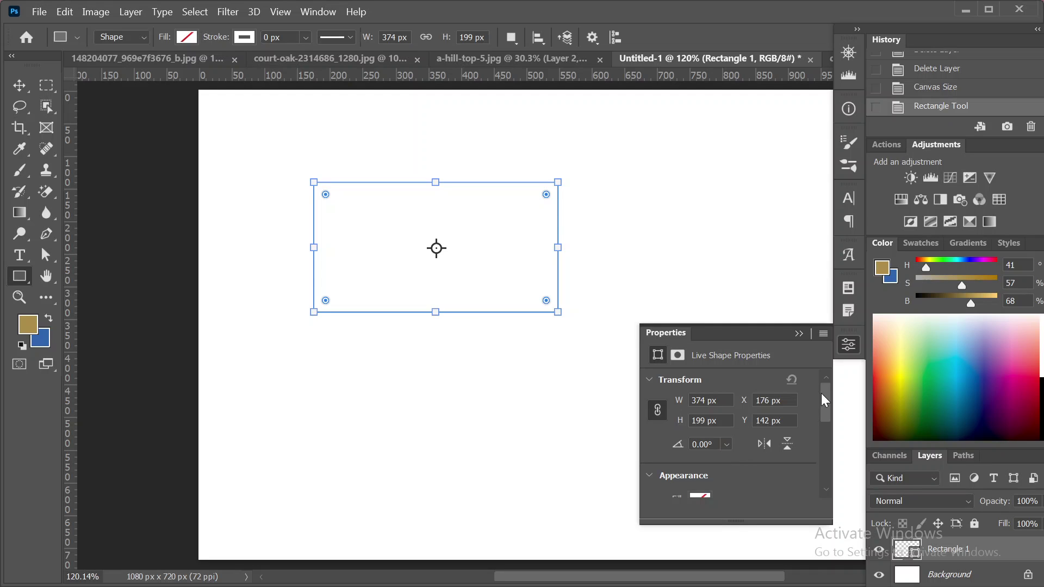
Disable Show on Shape Creation for the Properties panel and collapse the panel.
{"action": "left_click", "coordinate": [822, 334]}
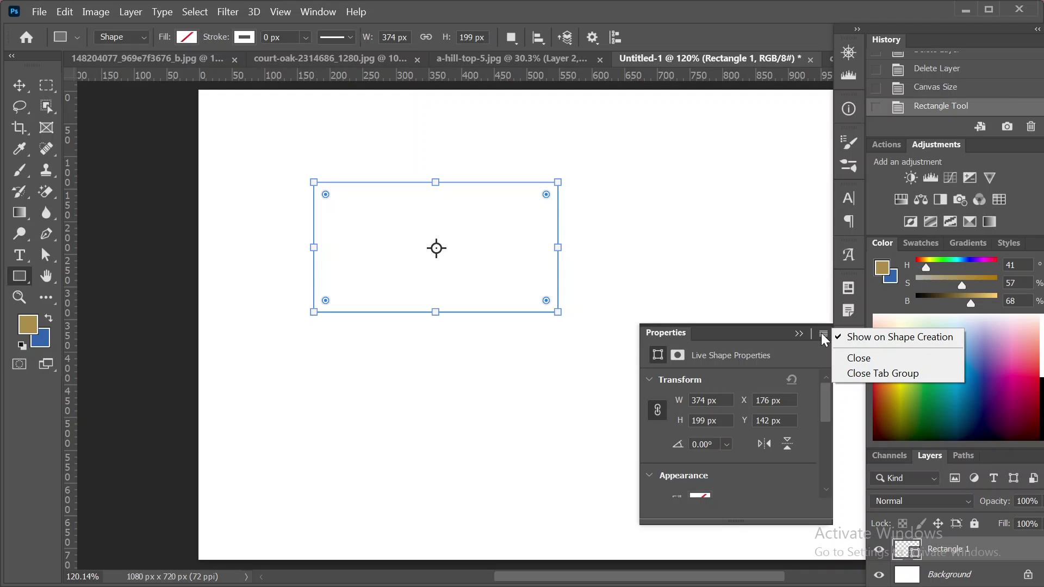
{"action": "left_click", "coordinate": [861, 334]}
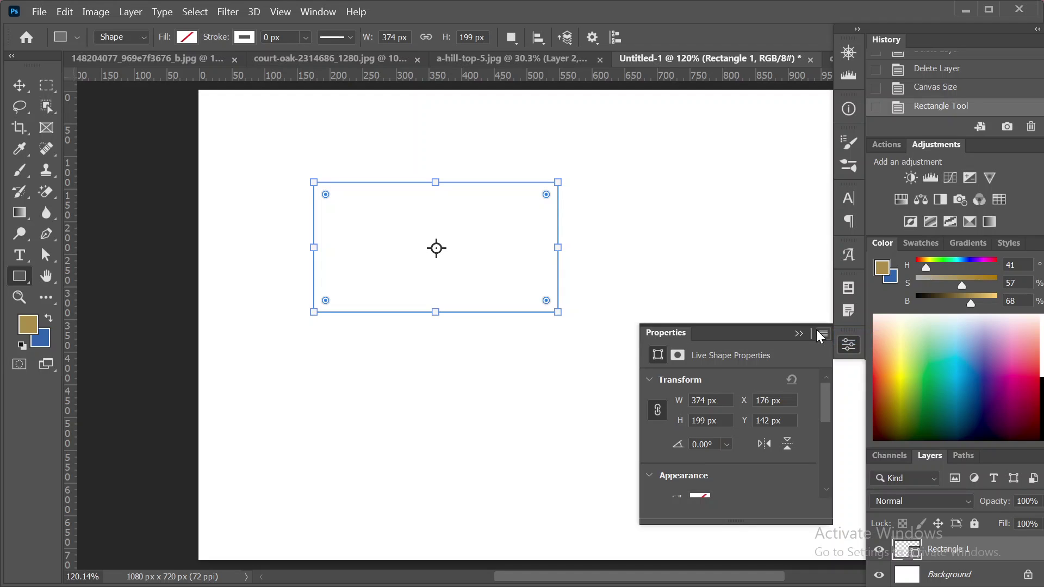
{"action": "left_click", "coordinate": [799, 333]}
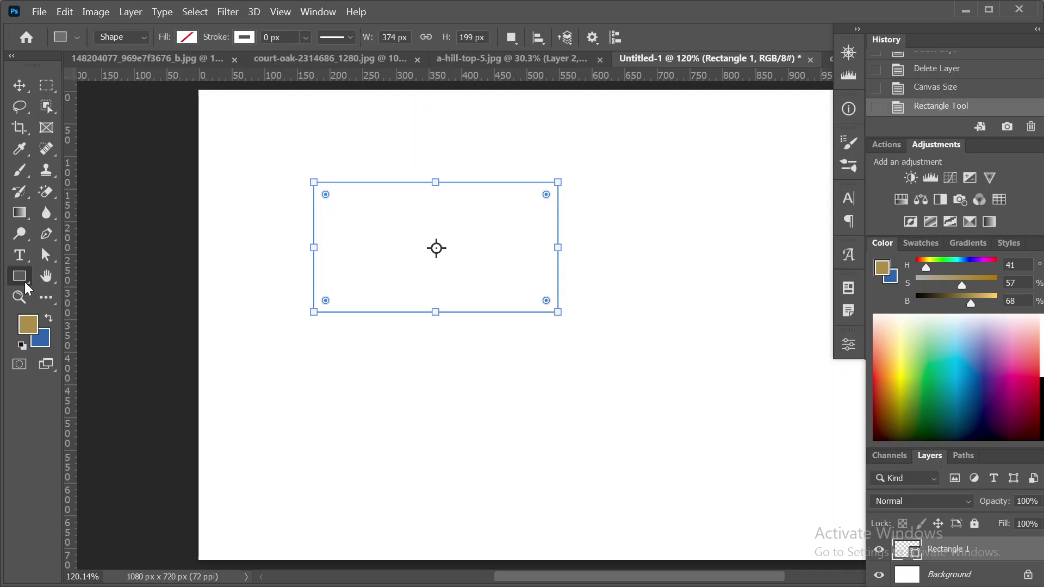
Draw a rounded rectangle about 506 × 204 px in the lower part of the Untitled-1 canvas.
{"action": "left_click_drag", "start_coordinate": [25, 282], "coordinate": [266, 389]}
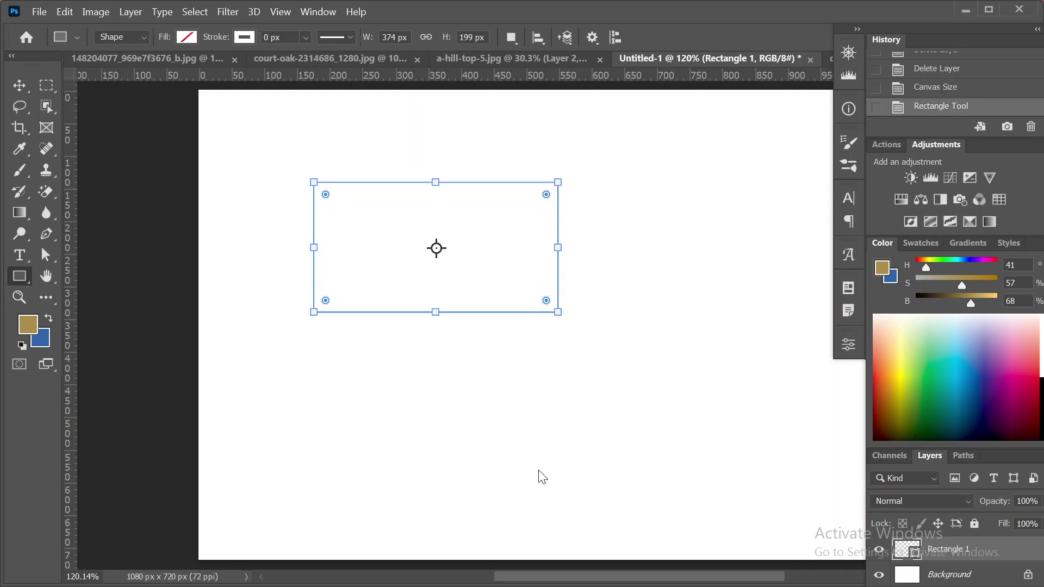
{"action": "key", "text": "shift+u"}
{"action": "left_click_drag", "start_coordinate": [273, 372], "coordinate": [604, 505]}
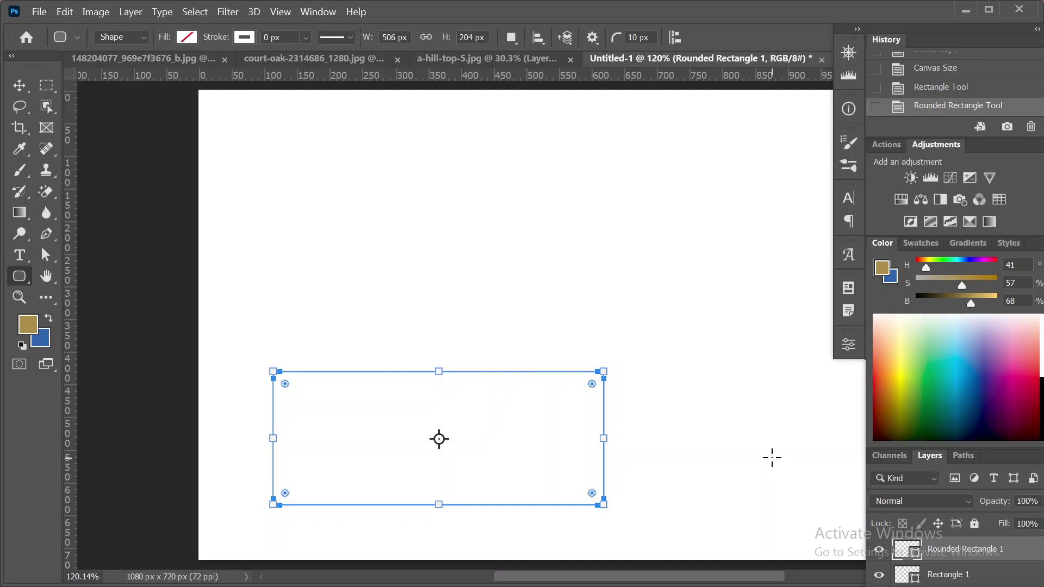
Expand the Properties panel and enable Show on Shape Creation.
{"action": "left_click", "coordinate": [848, 344]}
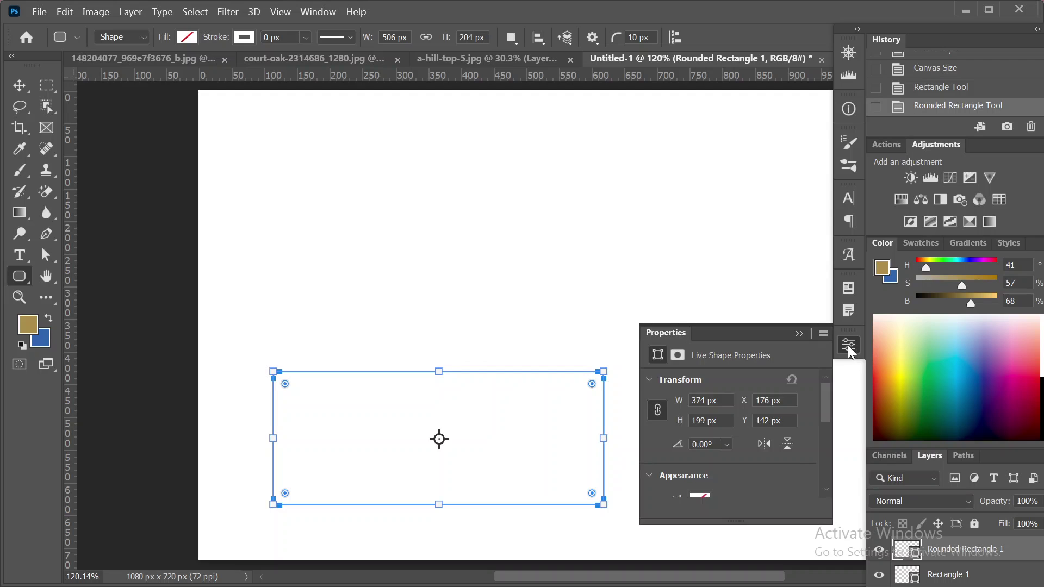
{"action": "left_click", "coordinate": [824, 333]}
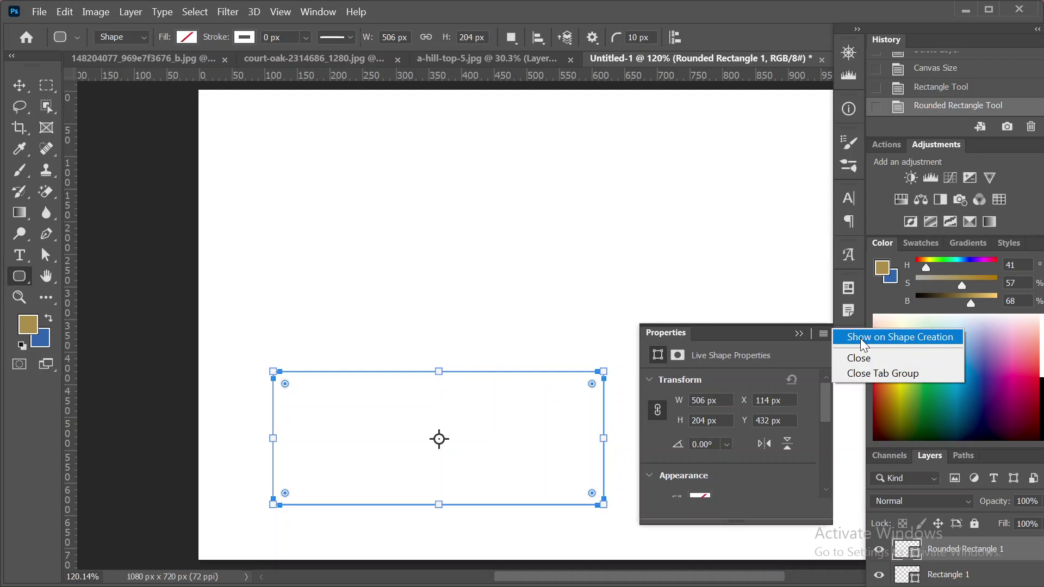
{"action": "left_click", "coordinate": [863, 337]}
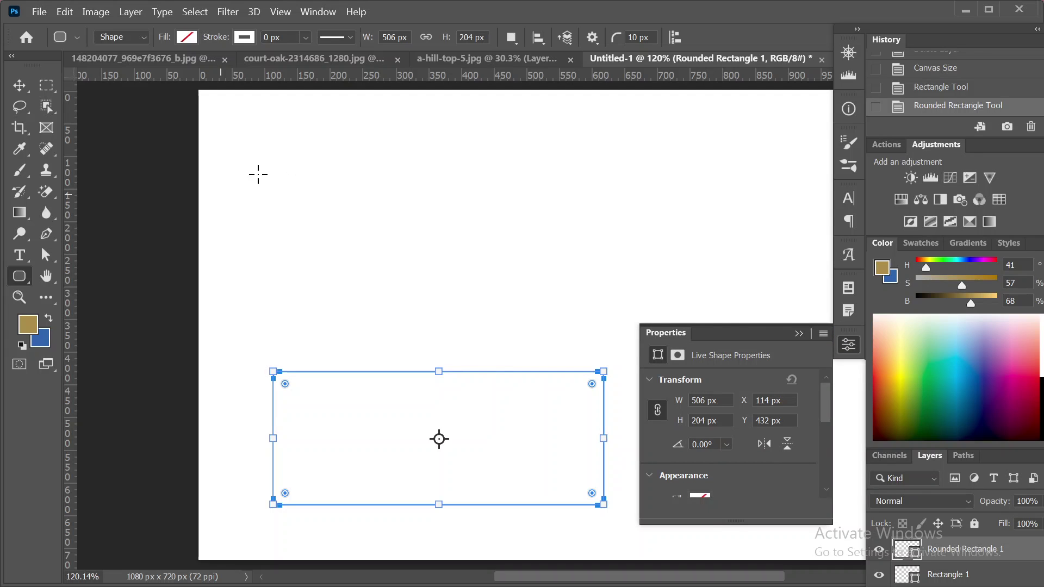
Draw one rounded rectangle in the upper canvas and another about 335 × 158 px below it, collapsing Properties after each.
{"action": "left_click_drag", "start_coordinate": [277, 156], "coordinate": [558, 288]}
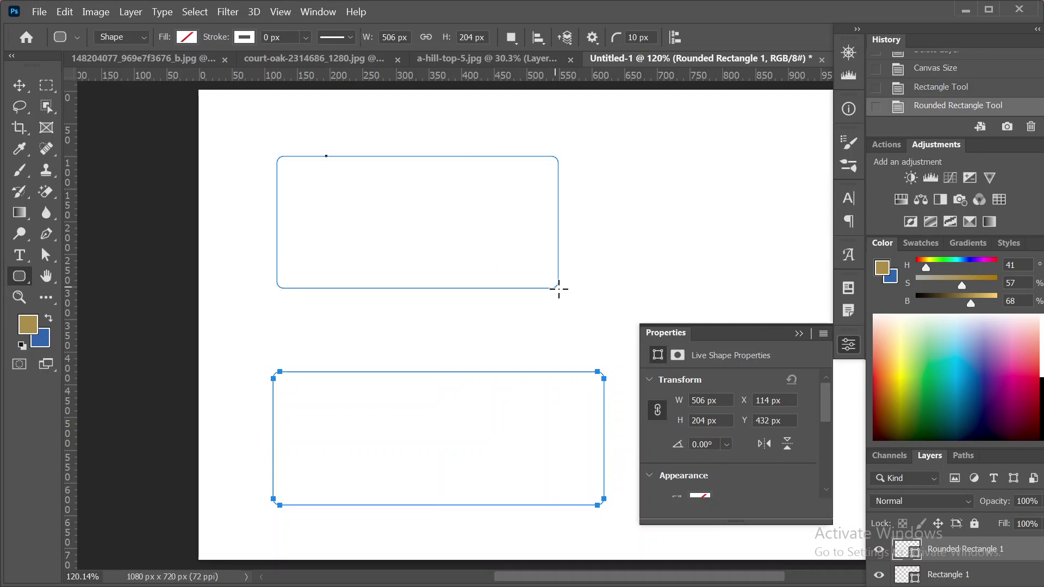
{"action": "left_click", "coordinate": [796, 333]}
{"action": "left_click_drag", "start_coordinate": [407, 369], "coordinate": [625, 473]}
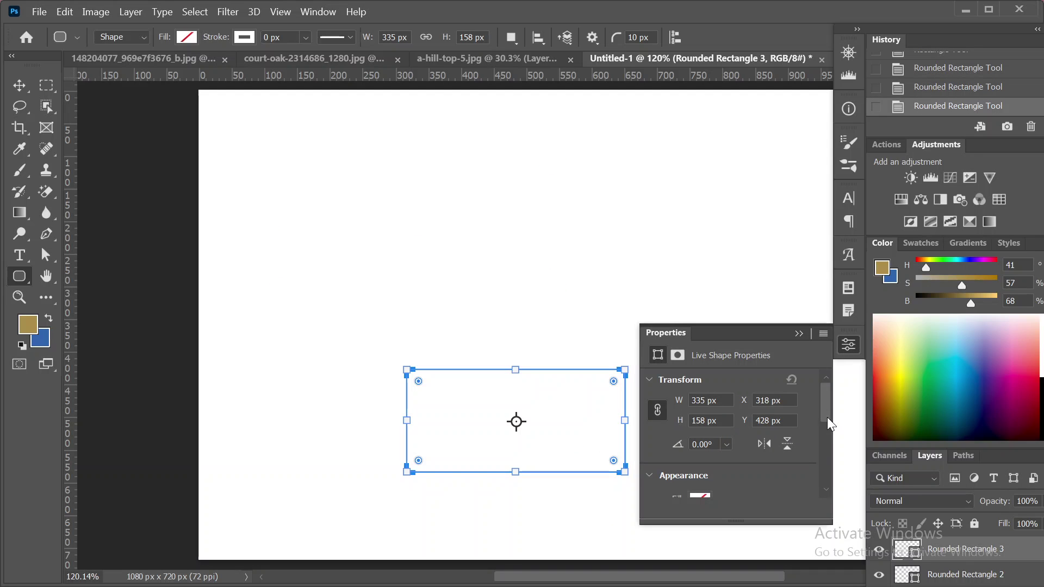
{"action": "left_click", "coordinate": [801, 335]}
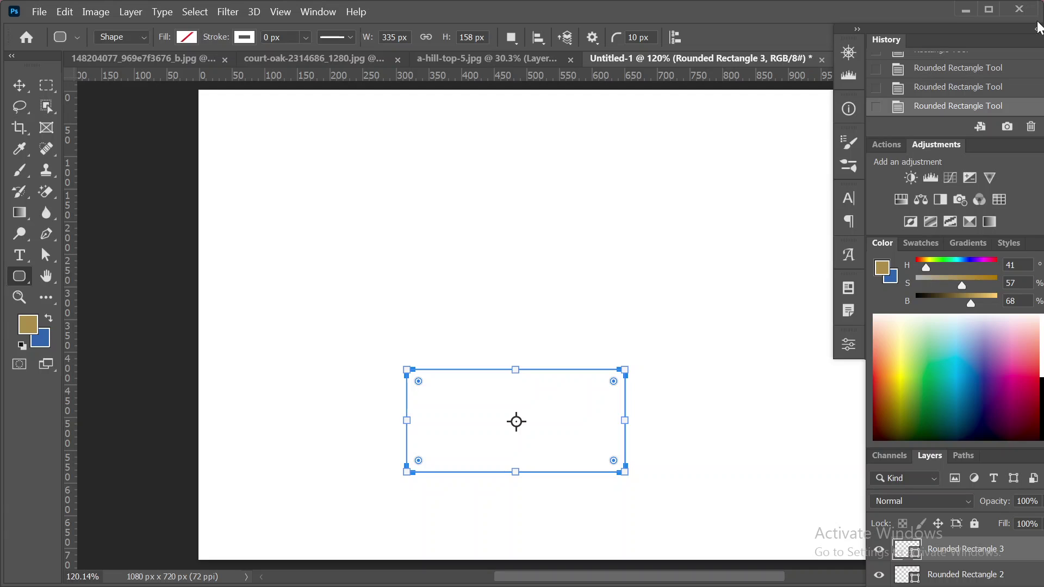
Move the floating panel group inward and shorten the Color panel so the whole Layers panel fits on screen.
{"action": "left_click_drag", "start_coordinate": [944, 30], "coordinate": [846, 2]}
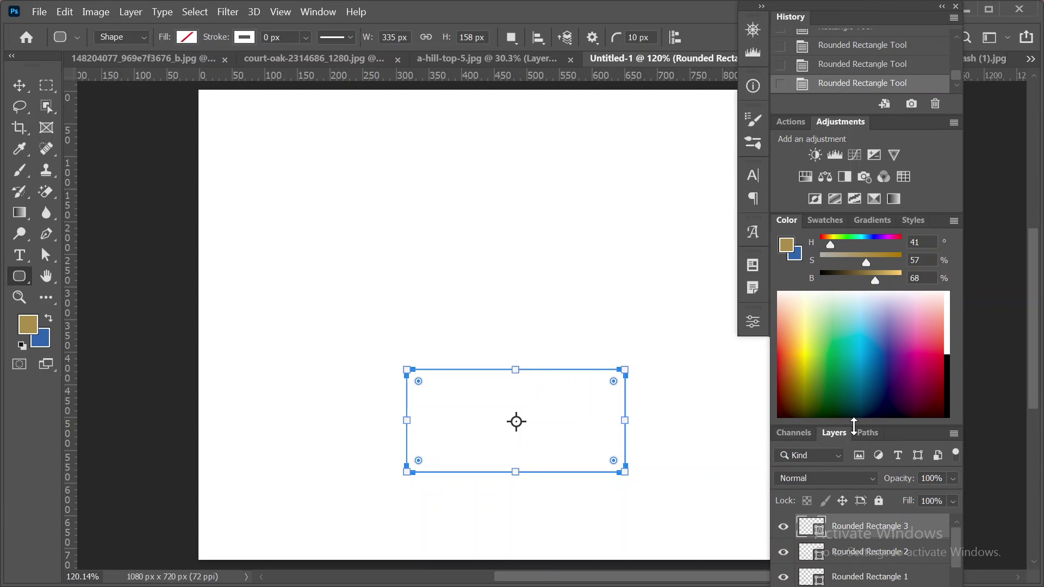
{"action": "left_click_drag", "start_coordinate": [853, 421], "coordinate": [872, 332]}
{"action": "left_click_drag", "start_coordinate": [875, 310], "coordinate": [872, 330]}
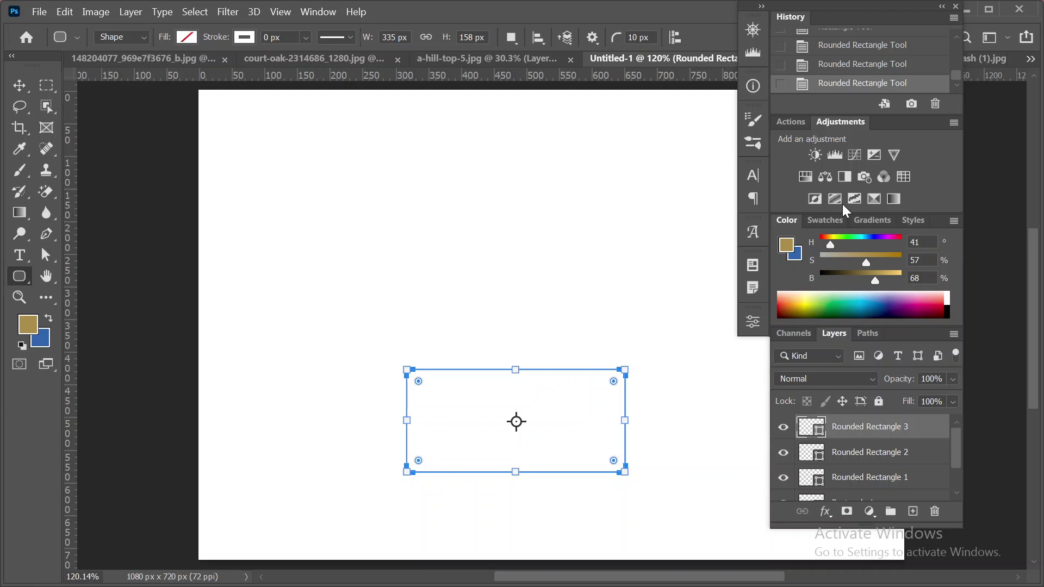
Select the shapes in the upper canvas area with the Move tool, and then select only the Rounded Rectangle 3 layer.
{"action": "left_click", "coordinate": [19, 85]}
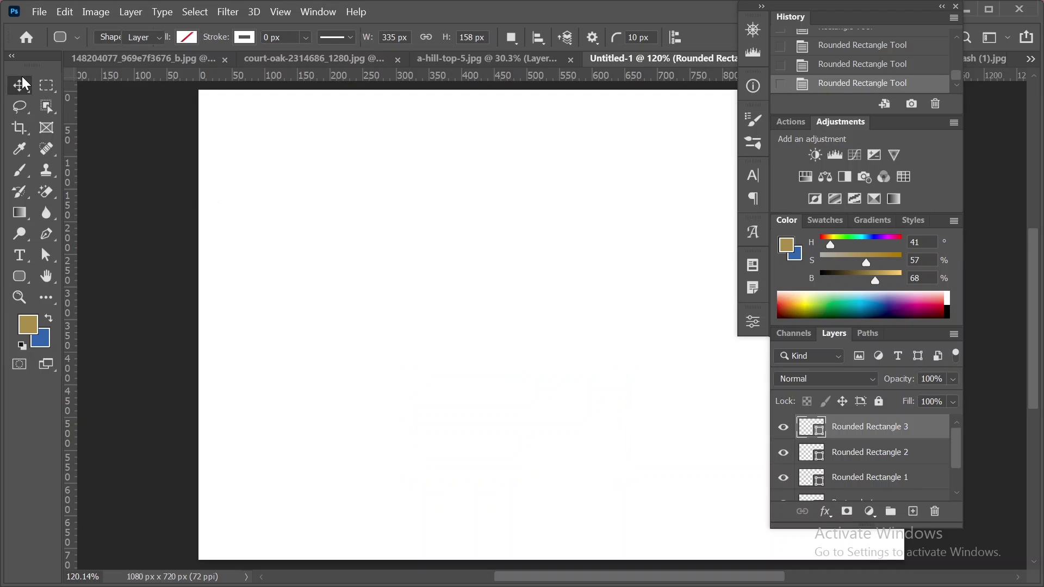
{"action": "left_click_drag", "start_coordinate": [255, 141], "coordinate": [485, 284]}
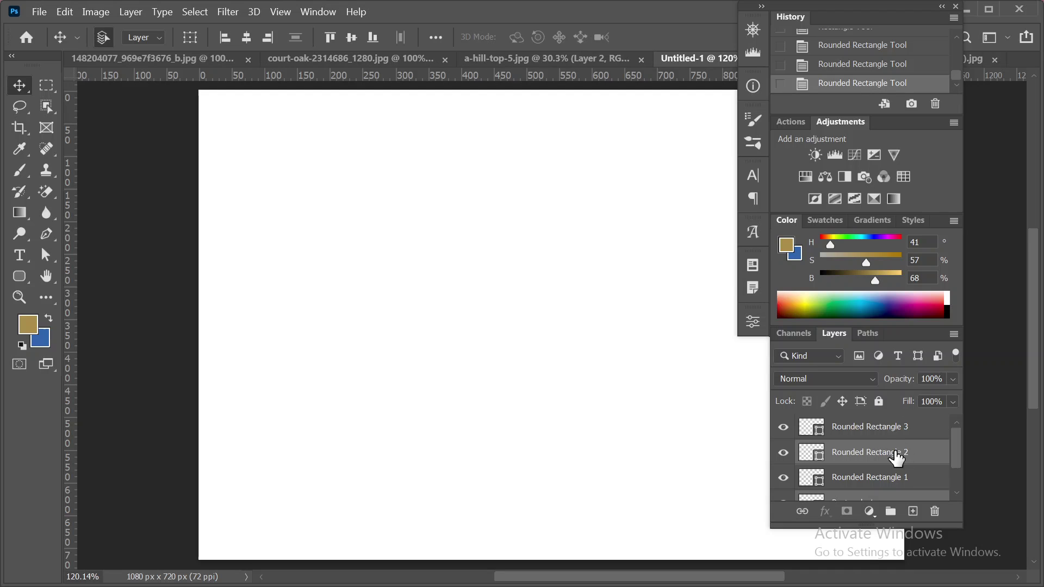
{"action": "left_click", "coordinate": [873, 431]}
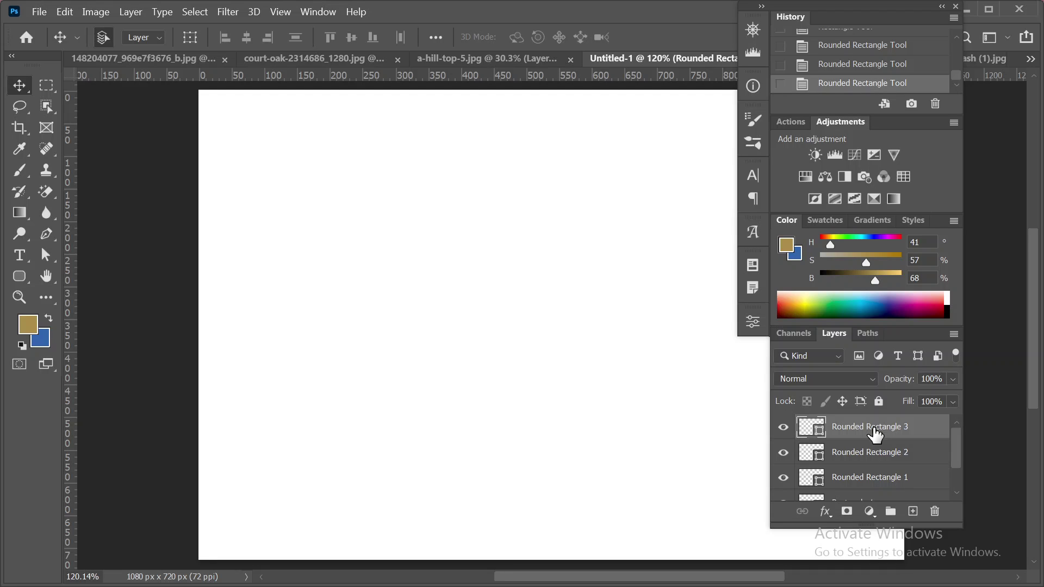
Expand the Properties panel and draw a plain rectangle about 272 × 252 px in the upper part of the canvas.
{"action": "left_click", "coordinate": [754, 323]}
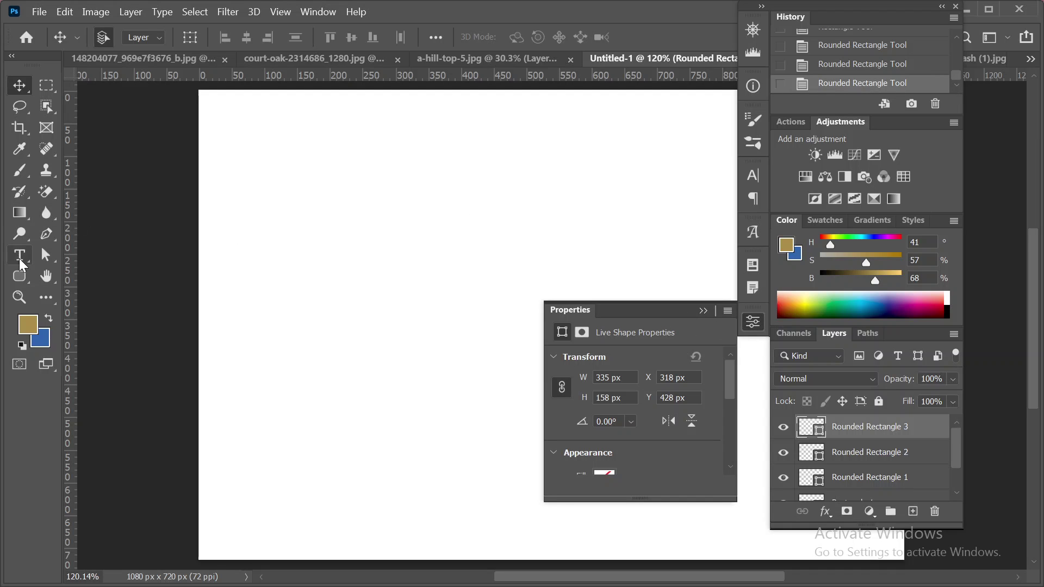
{"action": "left_click", "coordinate": [19, 276]}
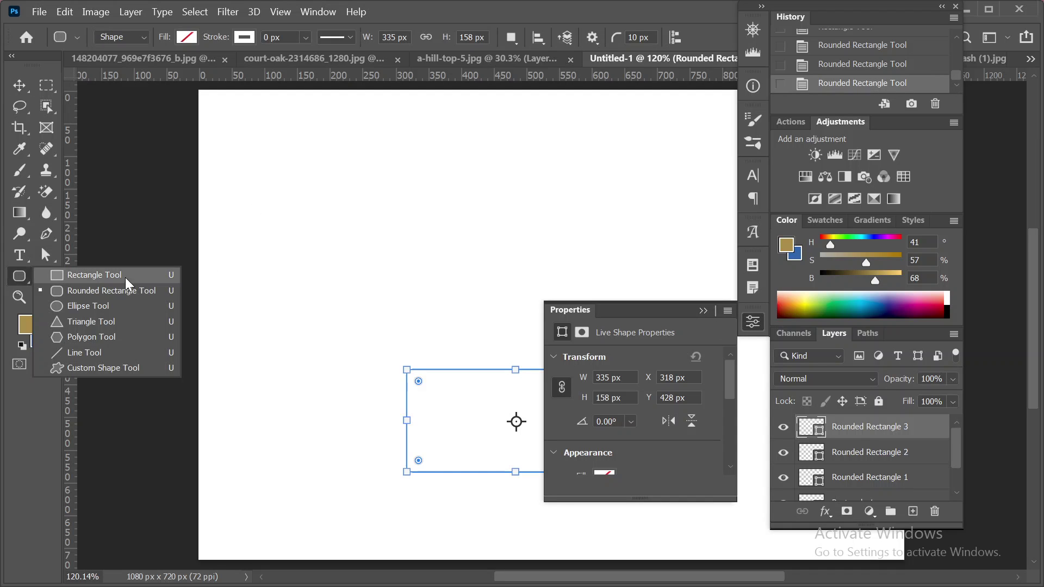
{"action": "left_click", "coordinate": [127, 282]}
{"action": "left_click_drag", "start_coordinate": [303, 159], "coordinate": [480, 323]}
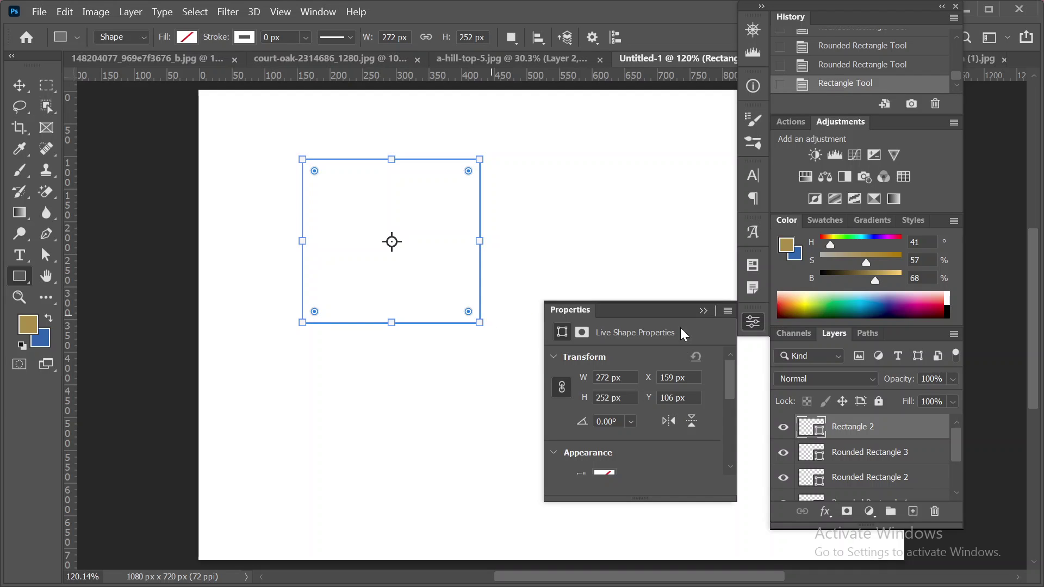
Collapse Properties, draw a rectangle about 341 × 190 px below the first one, and view the Properties panel's Show on Shape Creation option.
{"action": "left_click", "coordinate": [705, 309]}
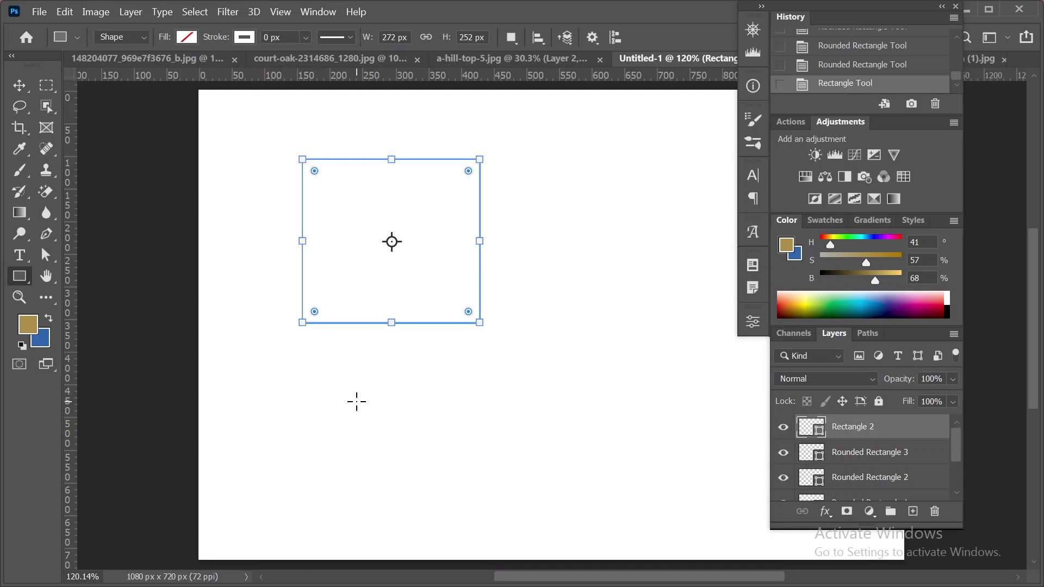
{"action": "left_click_drag", "start_coordinate": [318, 367], "coordinate": [541, 492]}
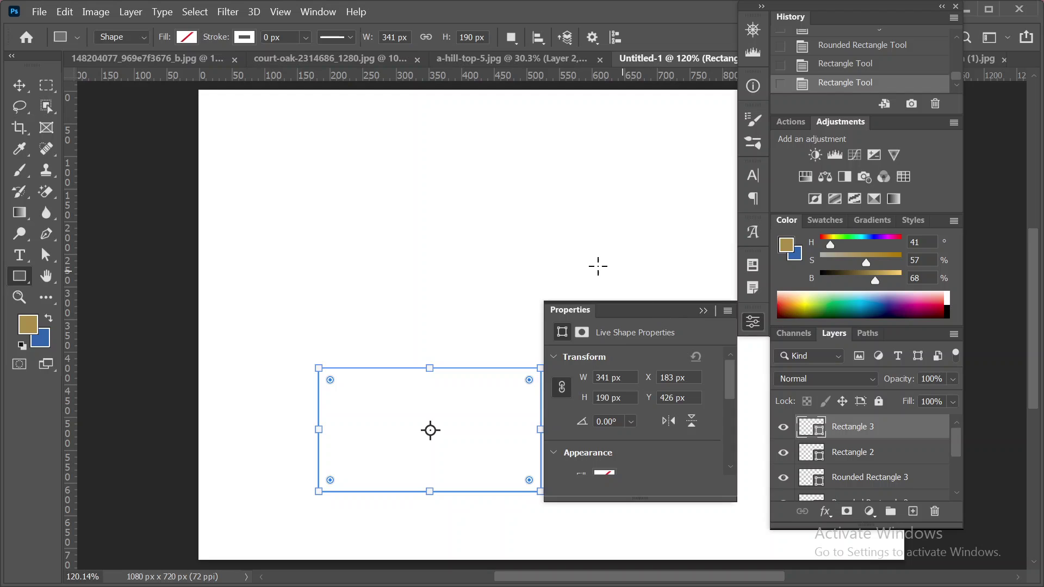
{"action": "left_click", "coordinate": [727, 310]}
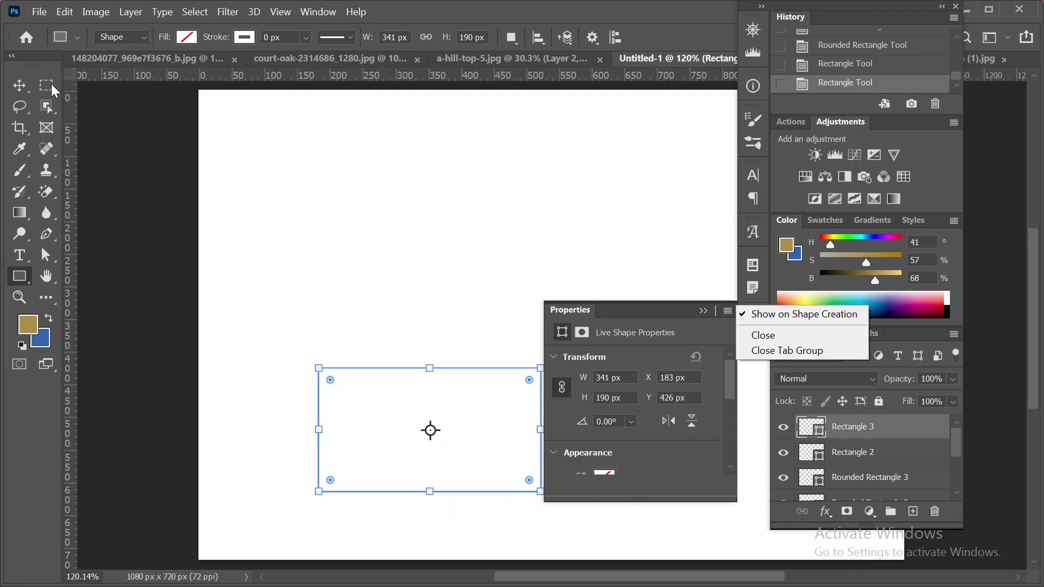
{"action": "left_click", "coordinate": [21, 87]}
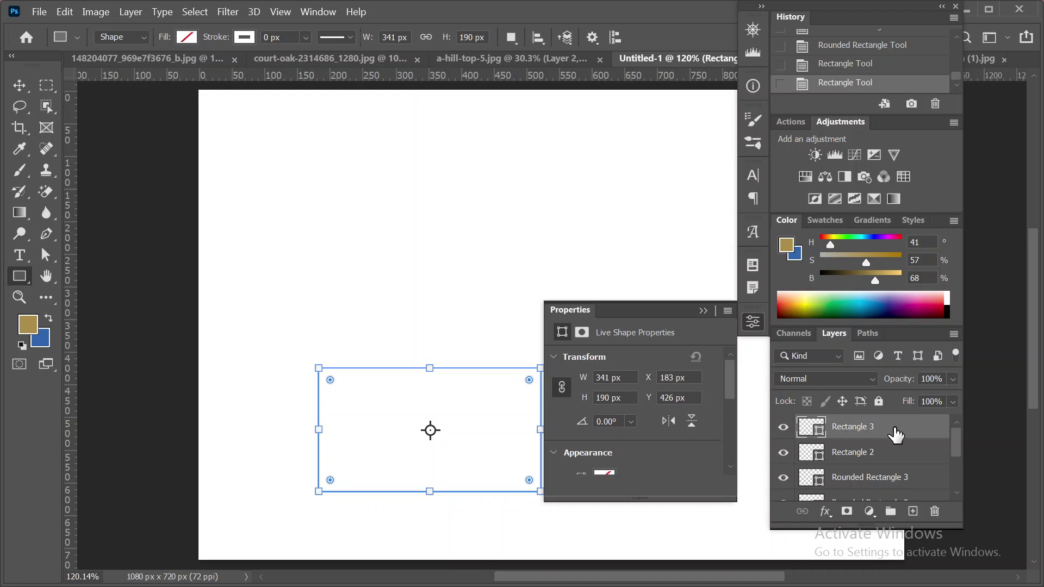
Delete all the rectangle and rounded rectangle layers down to the Background, switch to the Move tool, and collapse Properties.
{"action": "key", "text": "Delete"}
{"action": "key", "text": "Delete"}
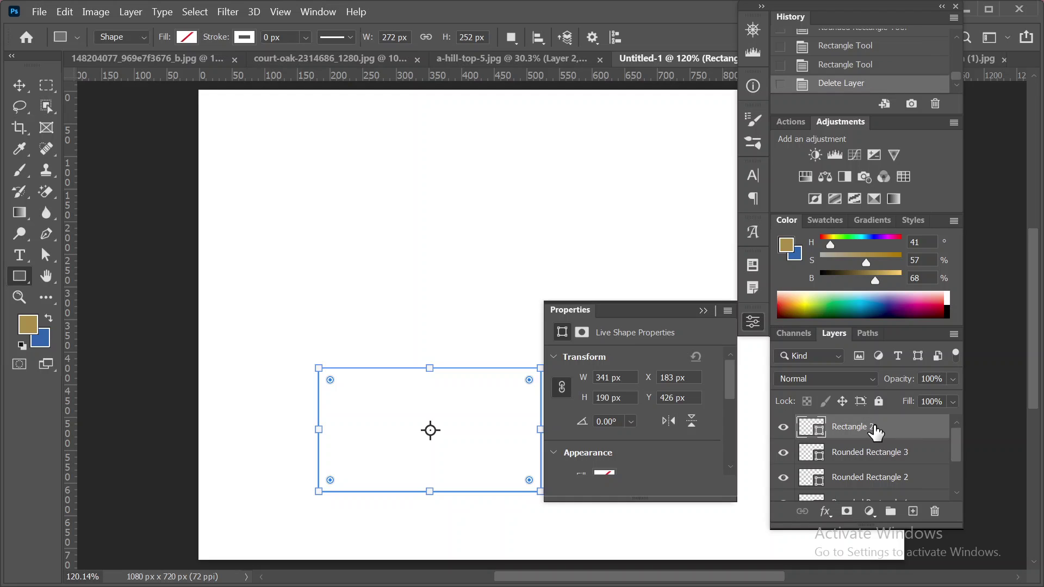
{"action": "key", "text": "Delete"}
{"action": "key", "text": "Delete"}
{"action": "key", "text": "Delete"}
{"action": "key", "text": "Delete"}
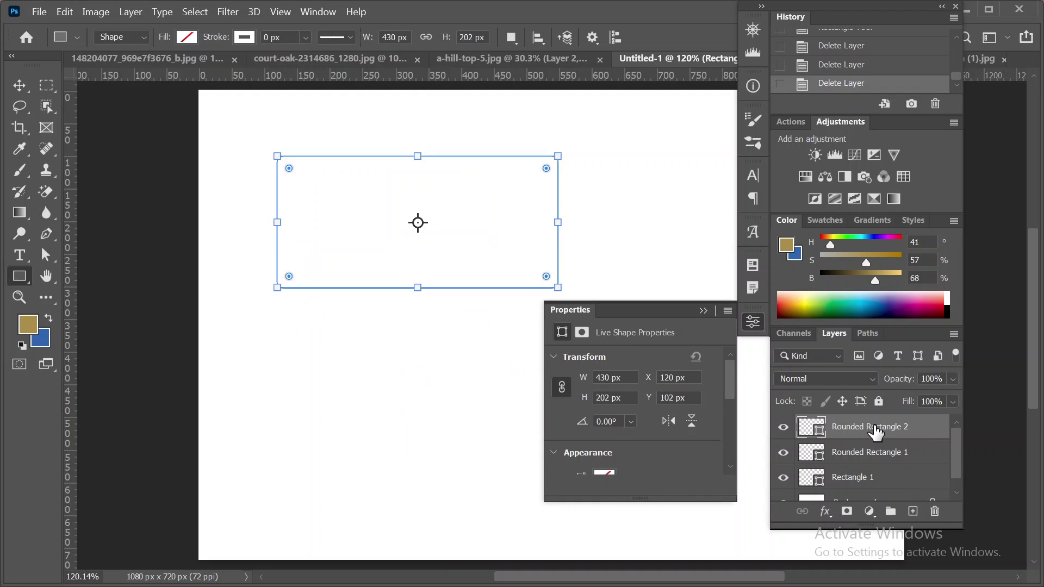
{"action": "key", "text": "Delete"}
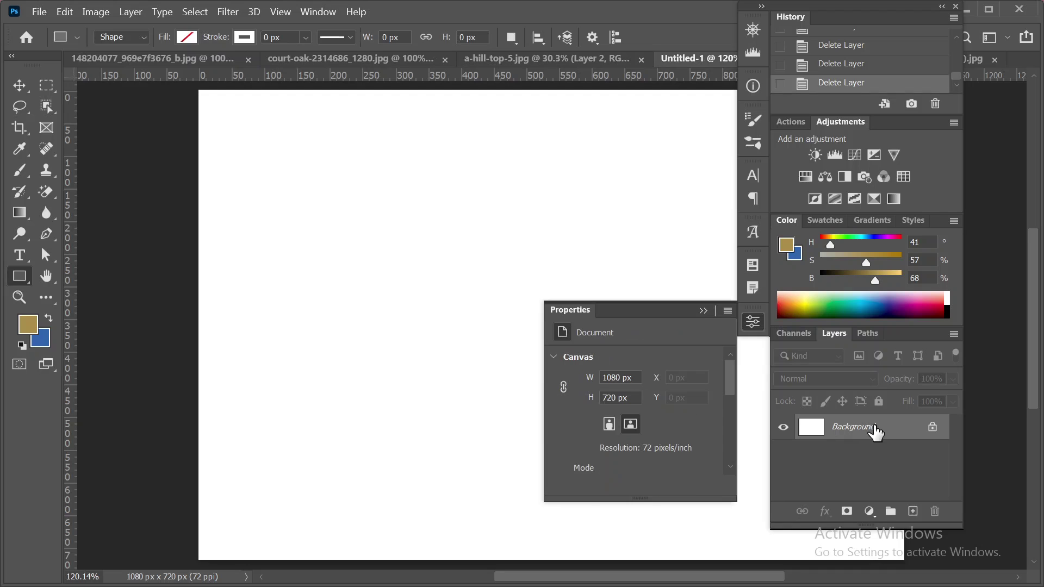
{"action": "left_click", "coordinate": [20, 85]}
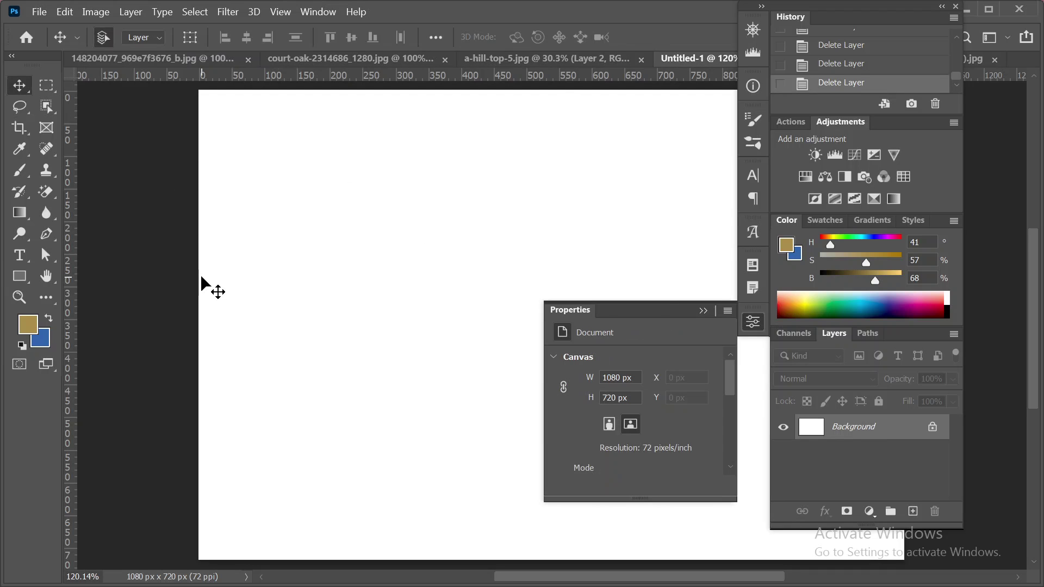
{"action": "left_click", "coordinate": [707, 311]}
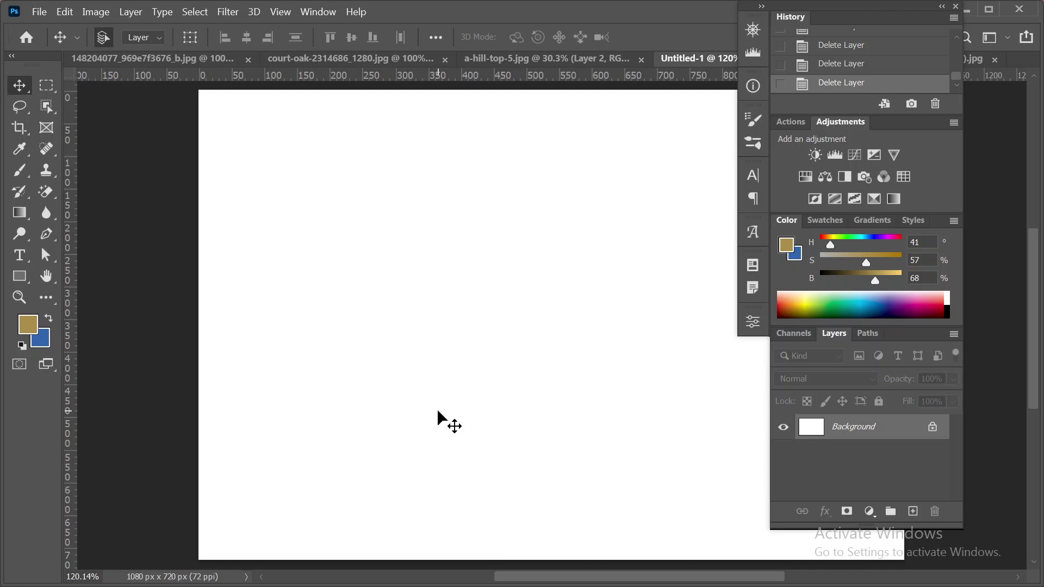
Move the floating panel group clear of the document tabs and show the whole photo of the woman in yellow.
{"action": "left_click", "coordinate": [596, 59]}
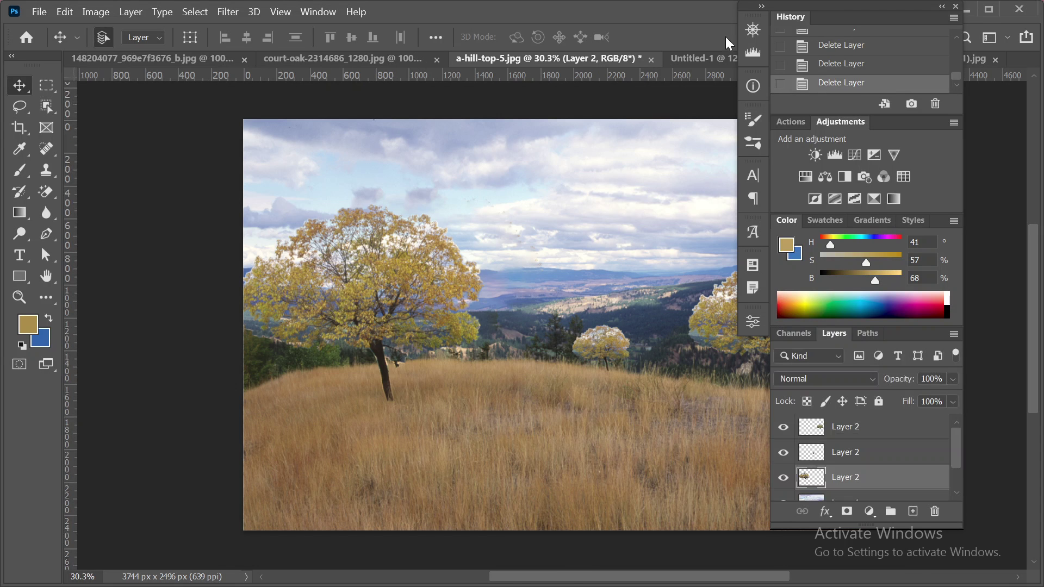
{"action": "left_click_drag", "start_coordinate": [817, 7], "coordinate": [898, 96]}
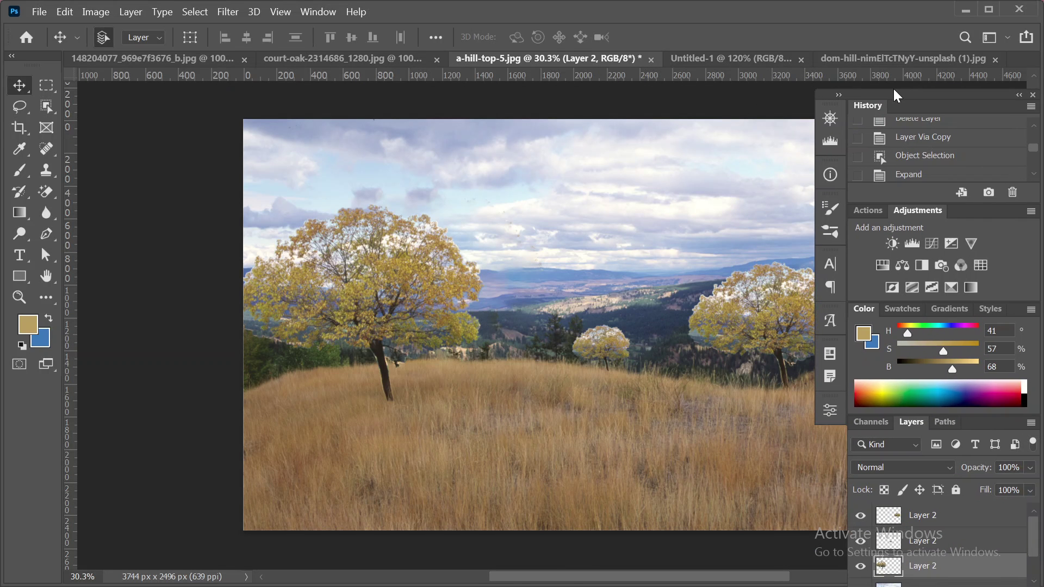
{"action": "left_click", "coordinate": [891, 58]}
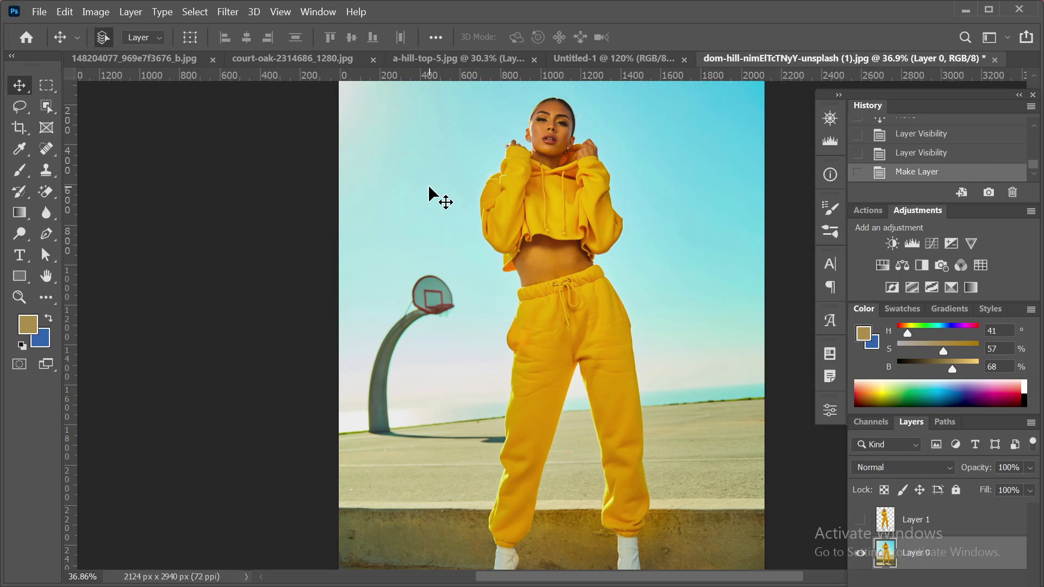
{"action": "scroll", "coordinate": [429, 190], "scroll_direction": "down", "scroll_amount": 1}
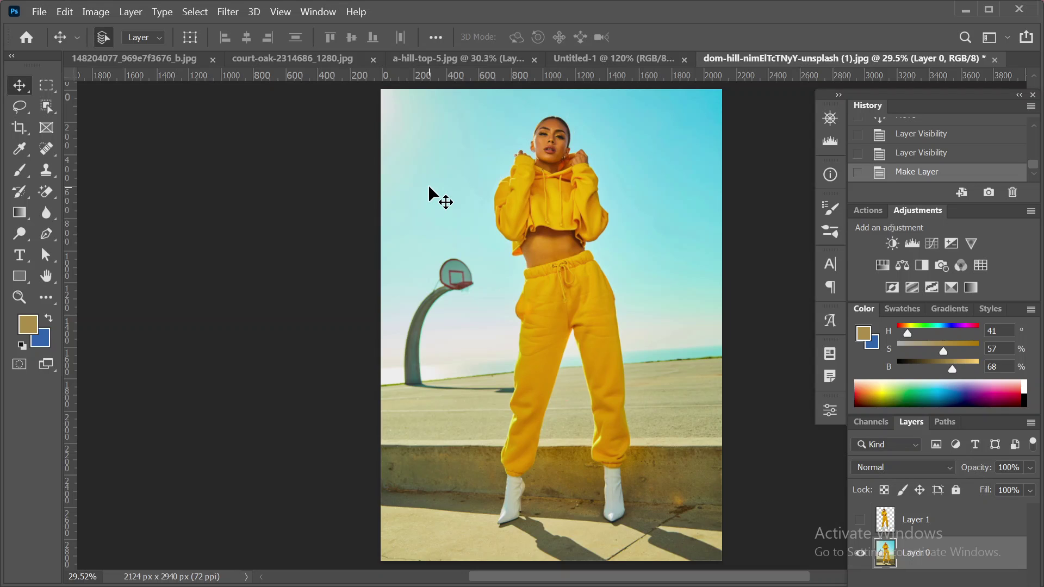
Change the screen mode to Full Screen Mode With Menu Bar and from there to Full Screen Mode.
{"action": "right_click", "coordinate": [52, 374]}
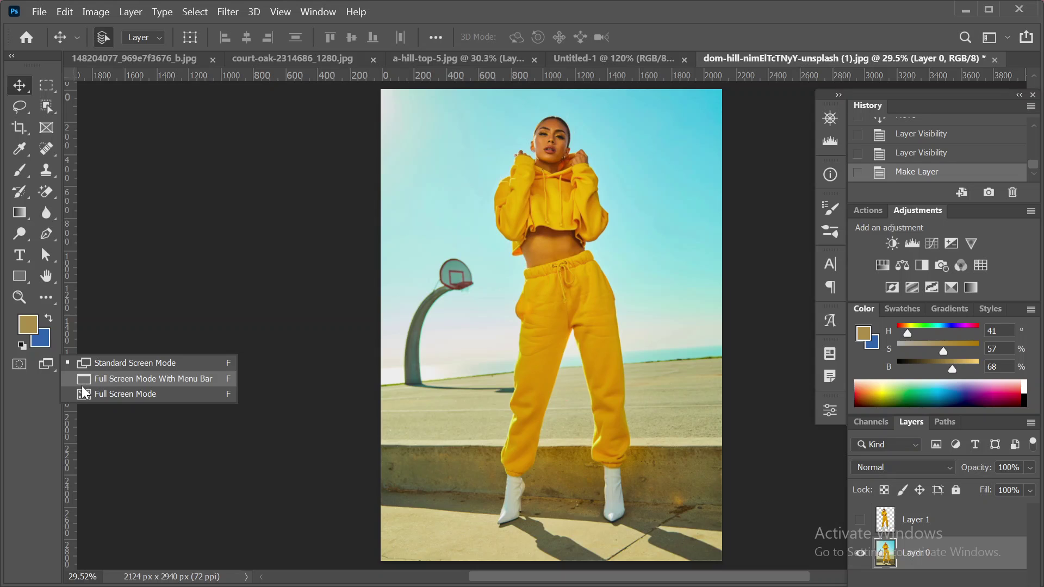
{"action": "left_click", "coordinate": [142, 383]}
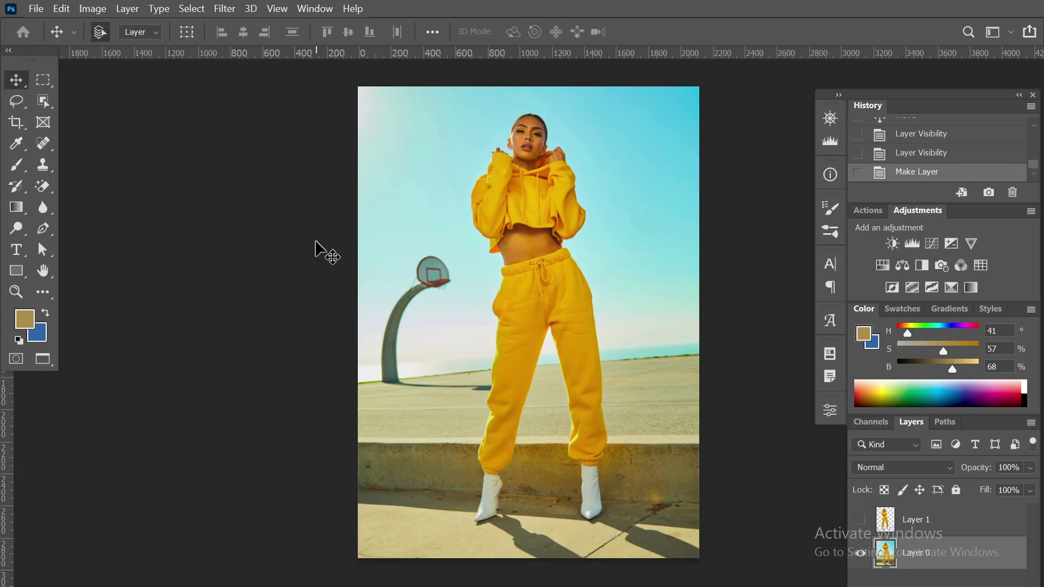
{"action": "left_click", "coordinate": [43, 358]}
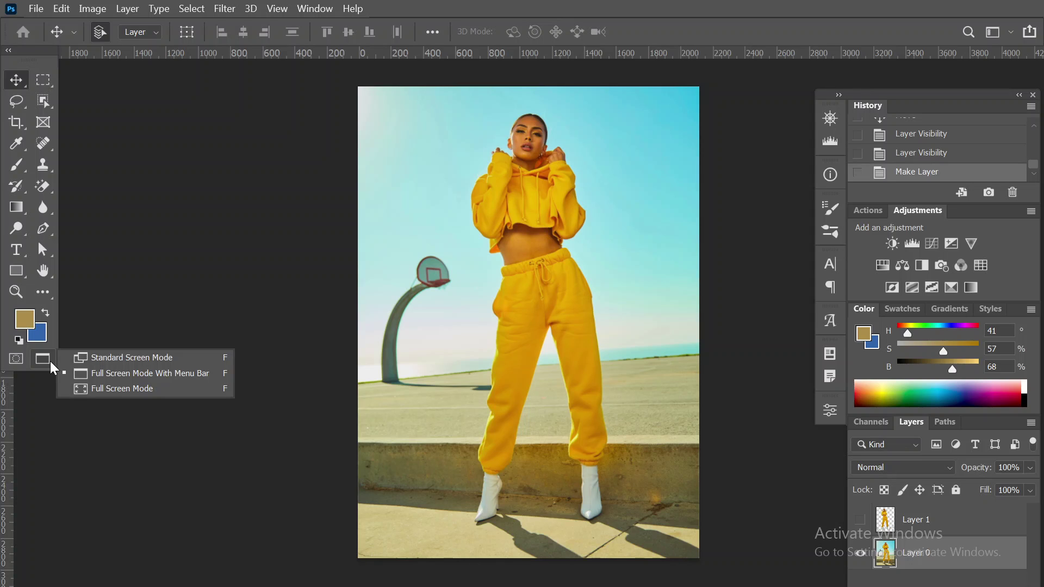
{"action": "left_click", "coordinate": [129, 390]}
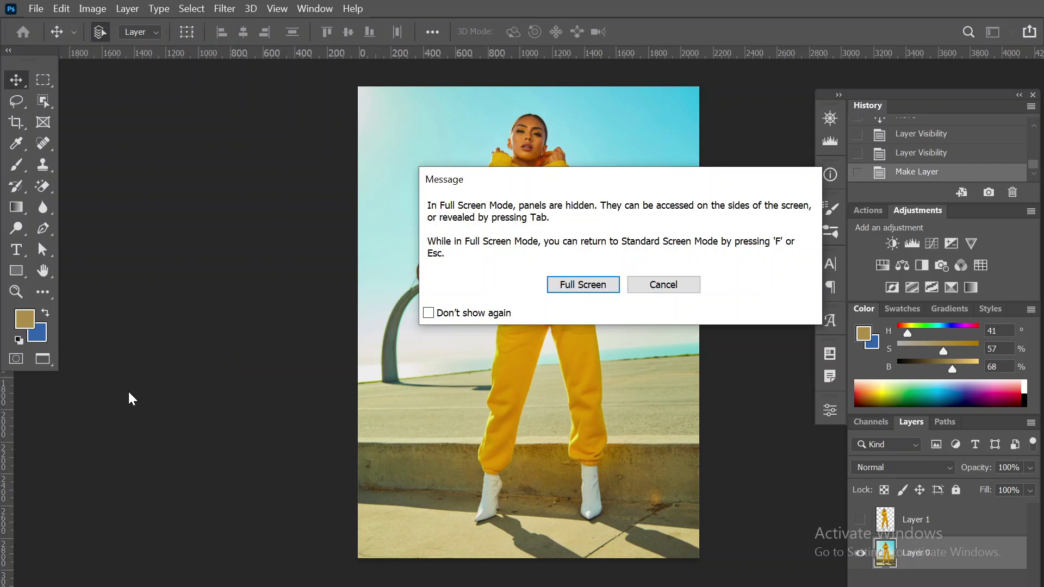
{"action": "left_click", "coordinate": [599, 281]}
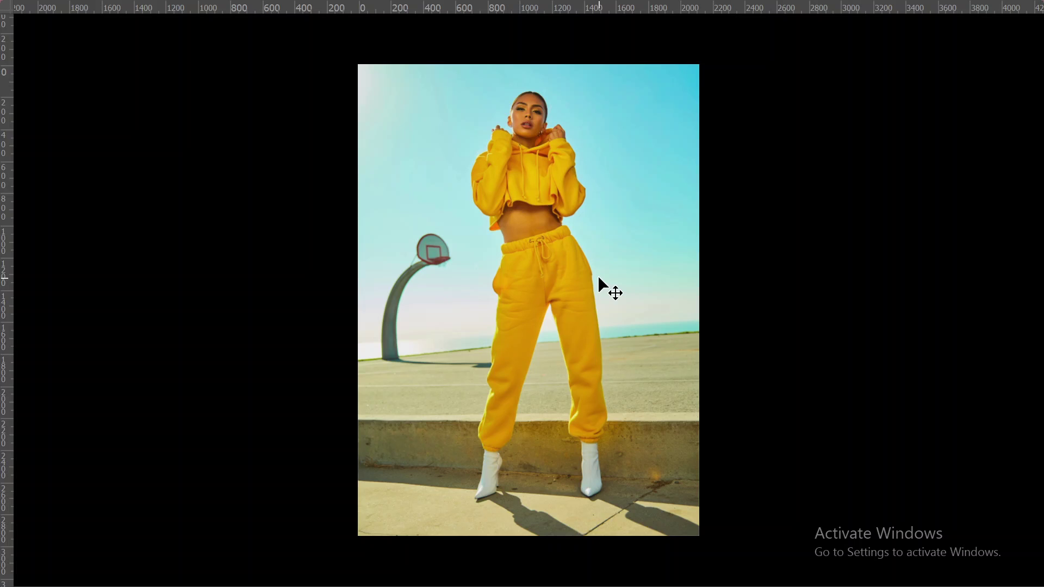
Cycle repeatedly through all the open documents in full screen, finishing on the photo of the woman in yellow.
{"action": "key", "text": "ctrl+Tab"}
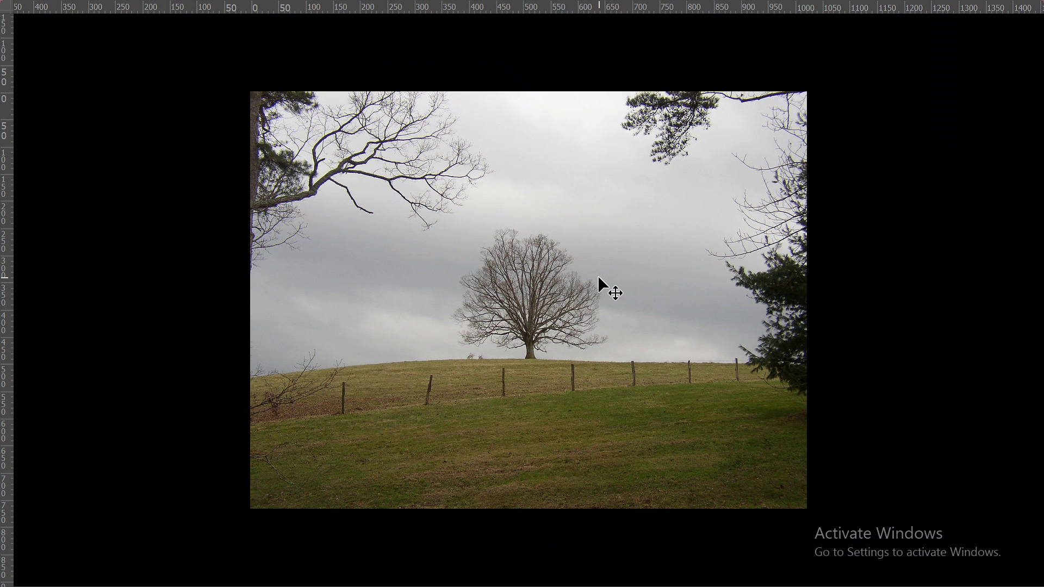
{"action": "key", "text": "ctrl+Tab"}
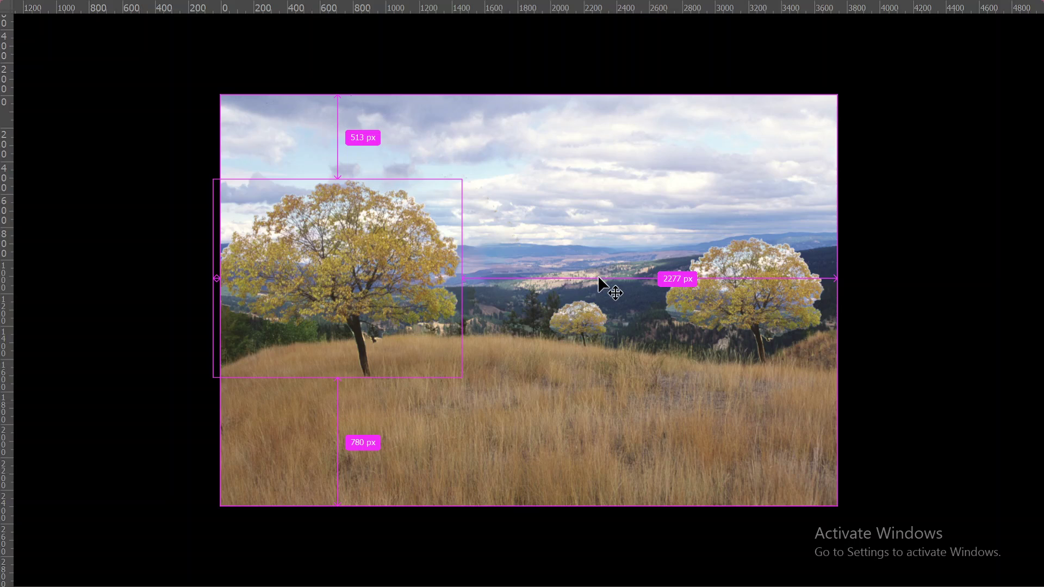
{"action": "key", "text": "ctrl+Tab"}
{"action": "key", "text": "ctrl+Tab"}
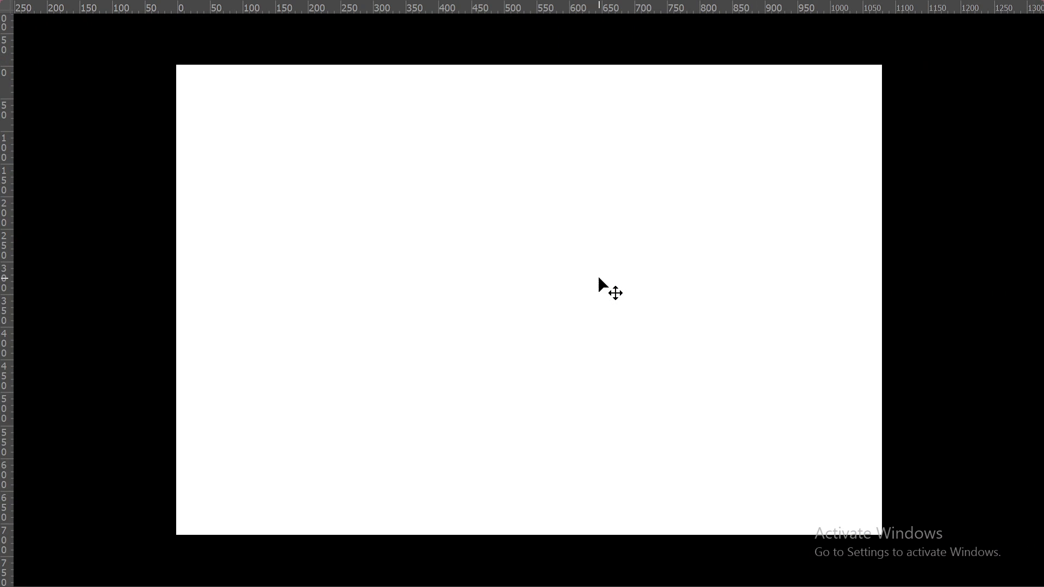
{"action": "key", "text": "ctrl+Tab"}
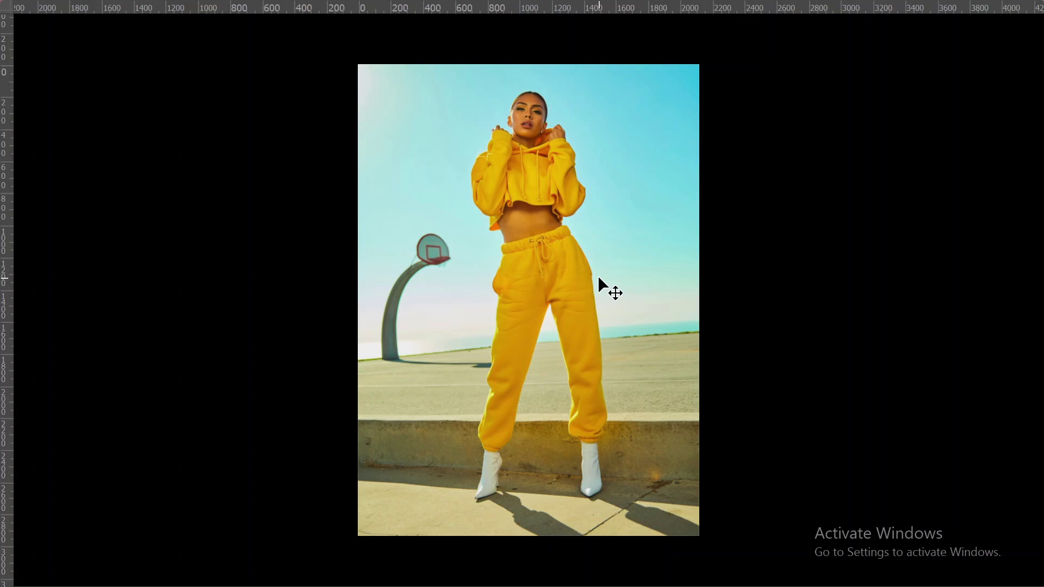
{"action": "left_click", "coordinate": [599, 278]}
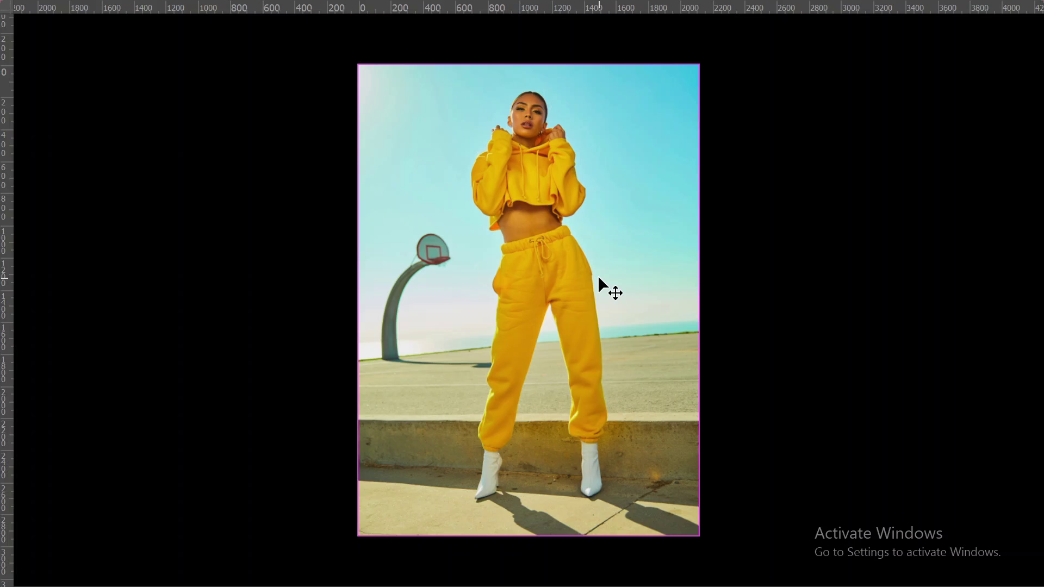
{"action": "left_click", "coordinate": [599, 277]}
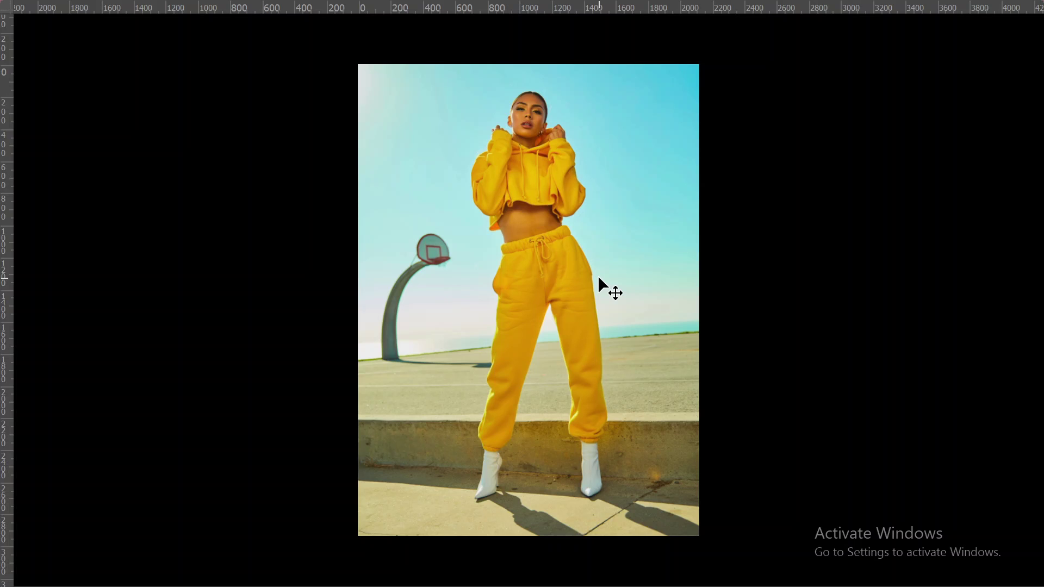
{"action": "key", "text": "ctrl+Tab"}
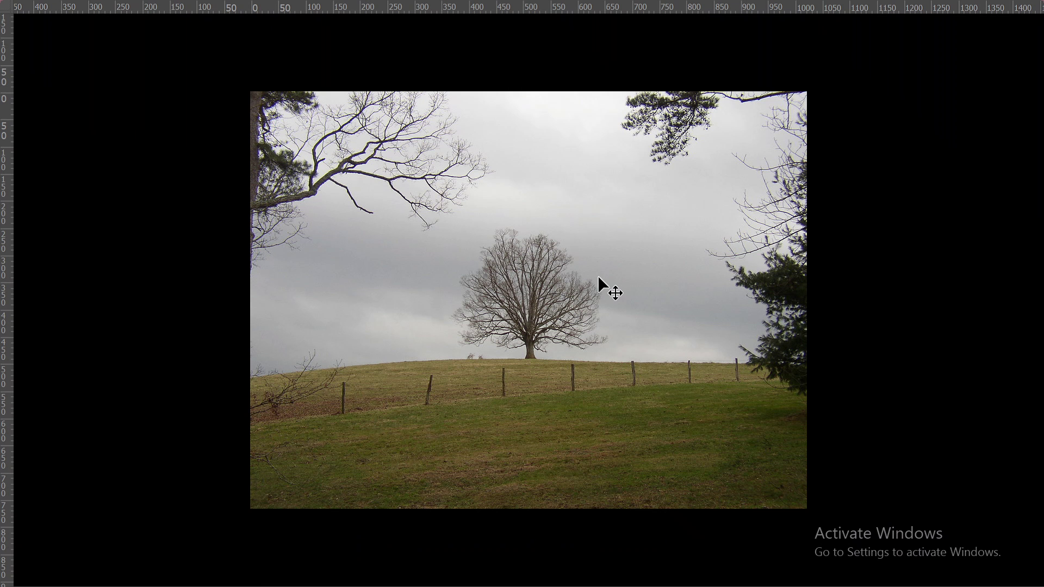
{"action": "key", "text": "ctrl+Tab"}
{"action": "key", "text": "ctrl+Tab"}
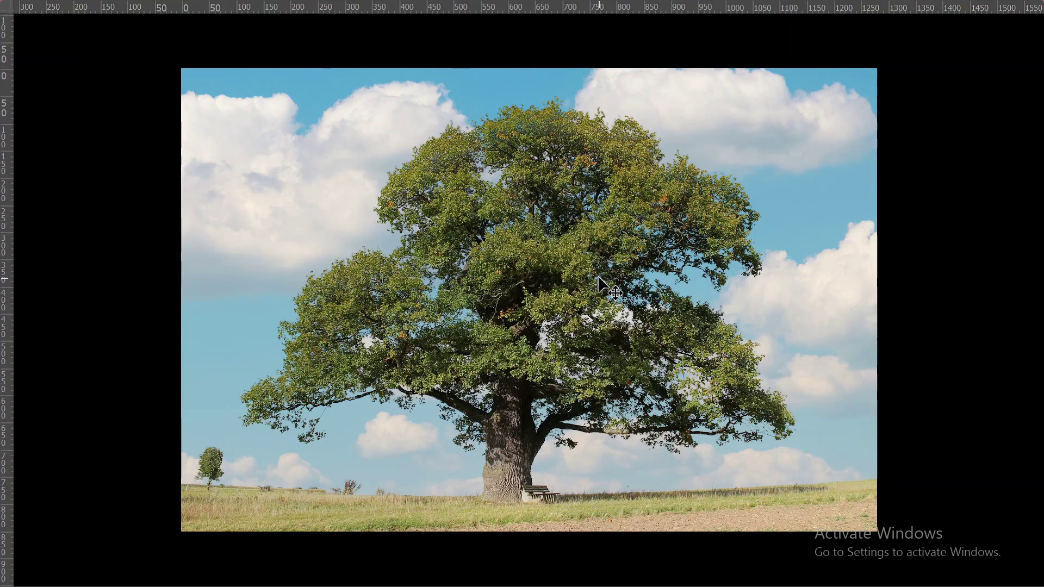
{"action": "key", "text": "ctrl+Tab"}
{"action": "key", "text": "ctrl+Tab"}
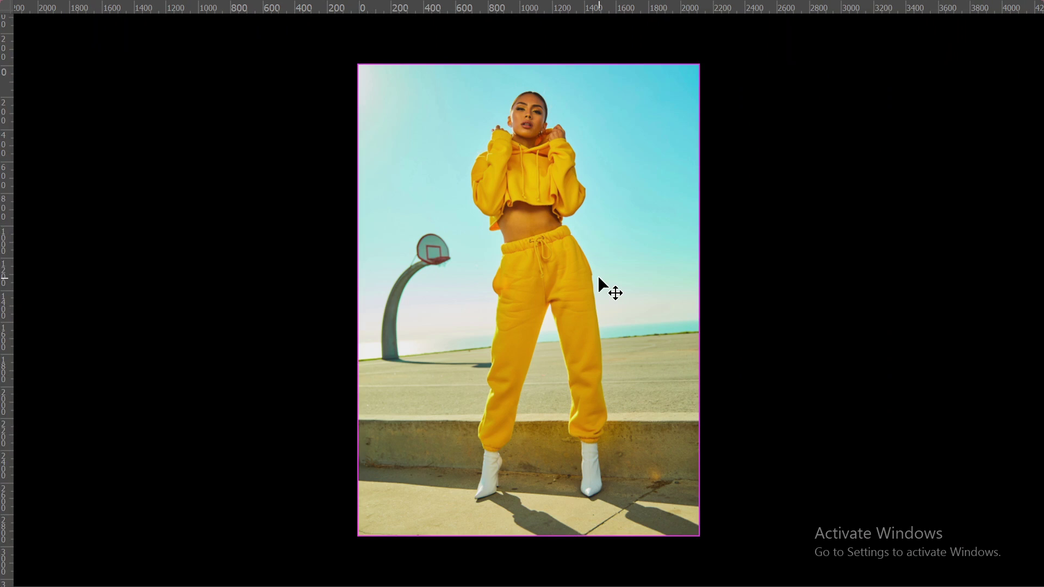
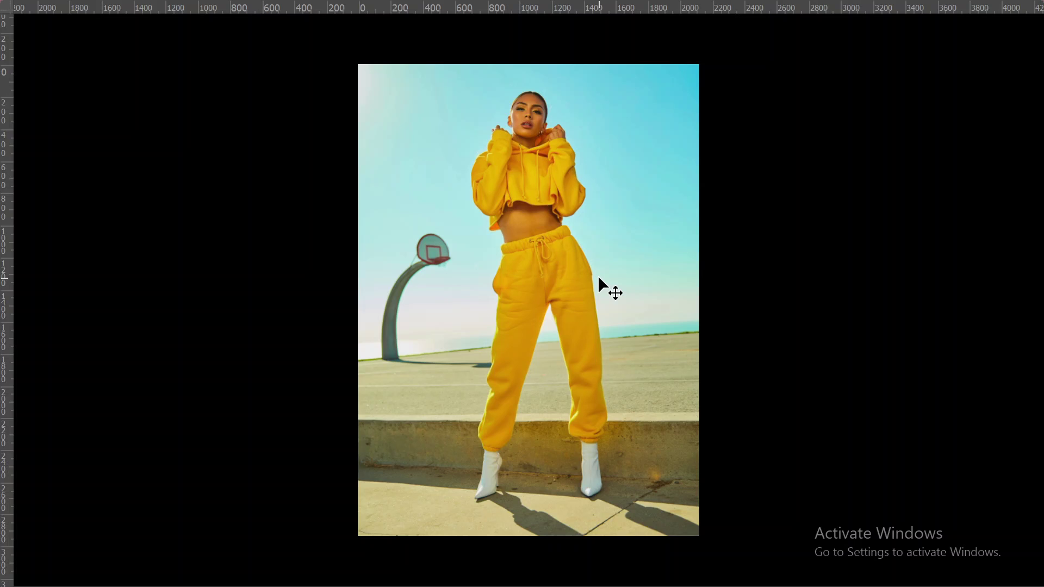
{"action": "key", "text": "ctrl+Tab"}
{"action": "key", "text": "ctrl+Tab"}
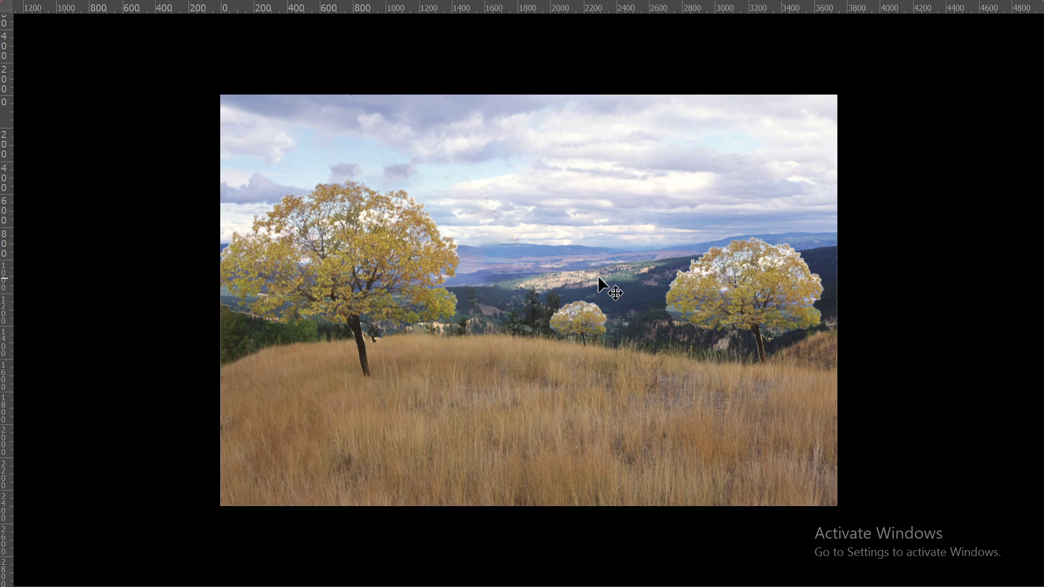
{"action": "key", "text": "ctrl+Tab"}
{"action": "key", "text": "ctrl+Tab"}
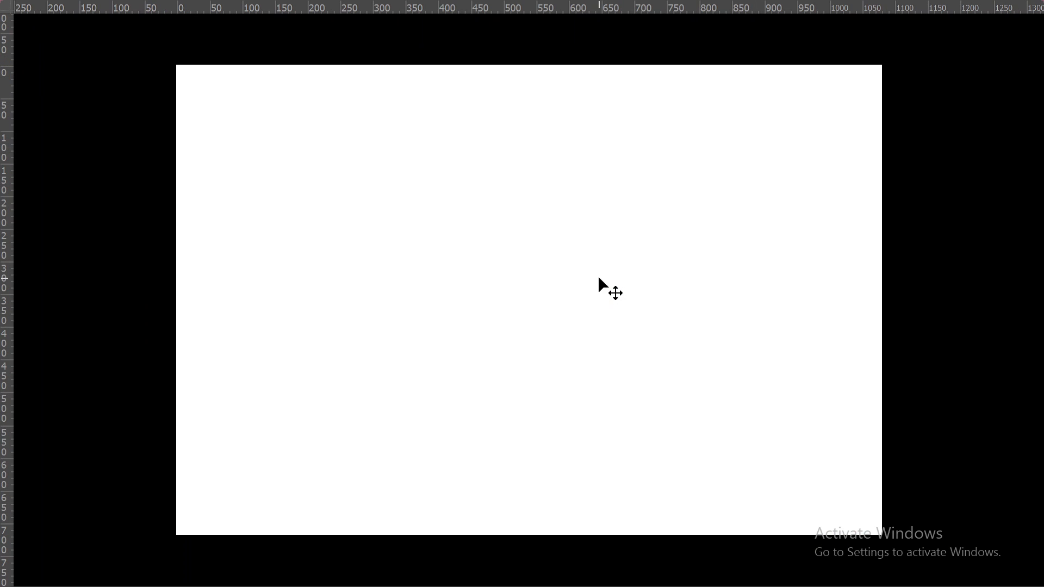
{"action": "key", "text": "ctrl+Tab"}
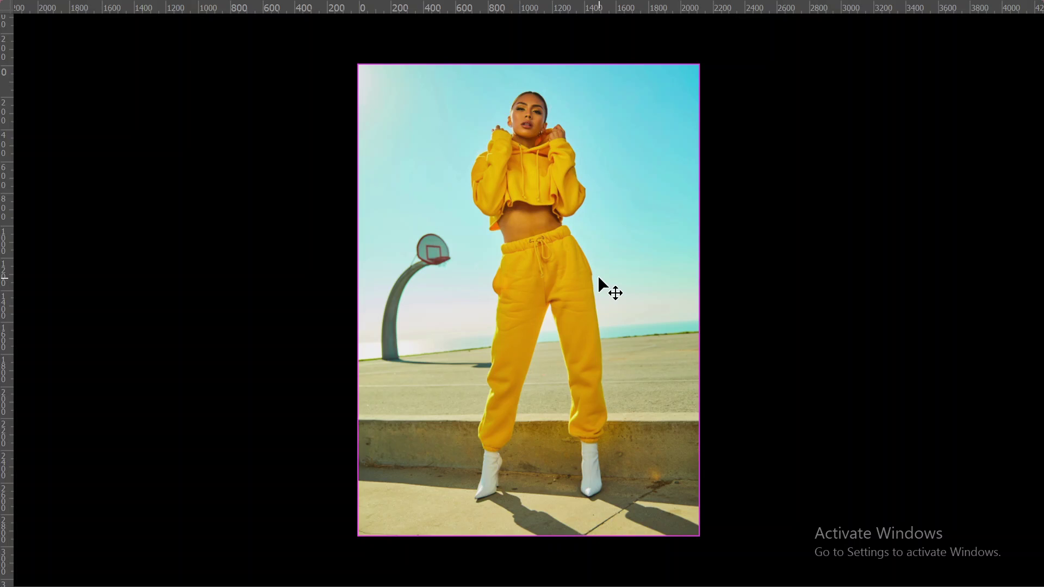
{"action": "key", "text": "ctrl+Tab"}
{"action": "key", "text": "ctrl+Tab"}
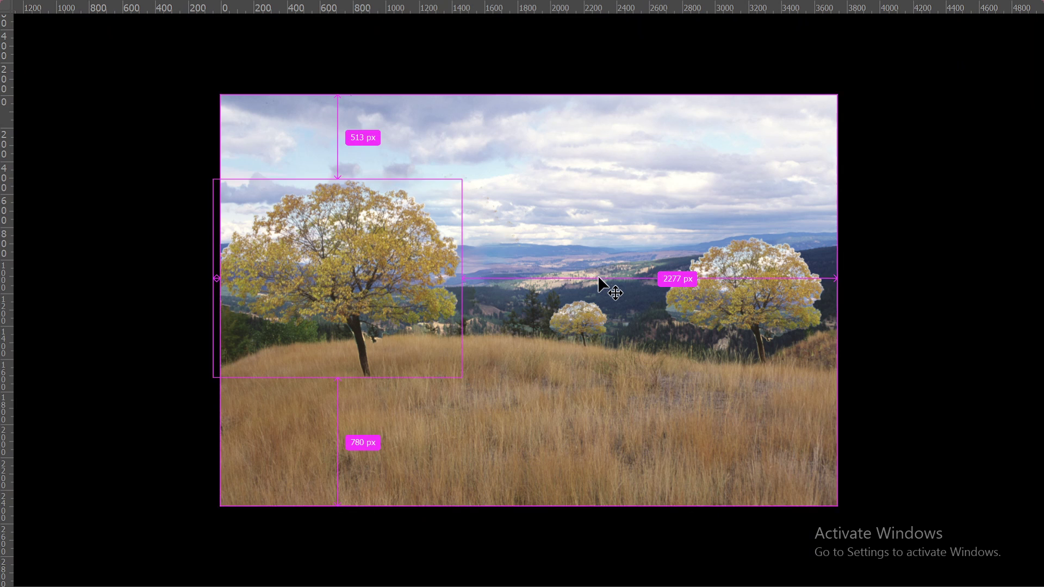
{"action": "key", "text": "ctrl+Tab"}
{"action": "key", "text": "ctrl+Tab"}
{"action": "key", "text": "ctrl+Tab"}
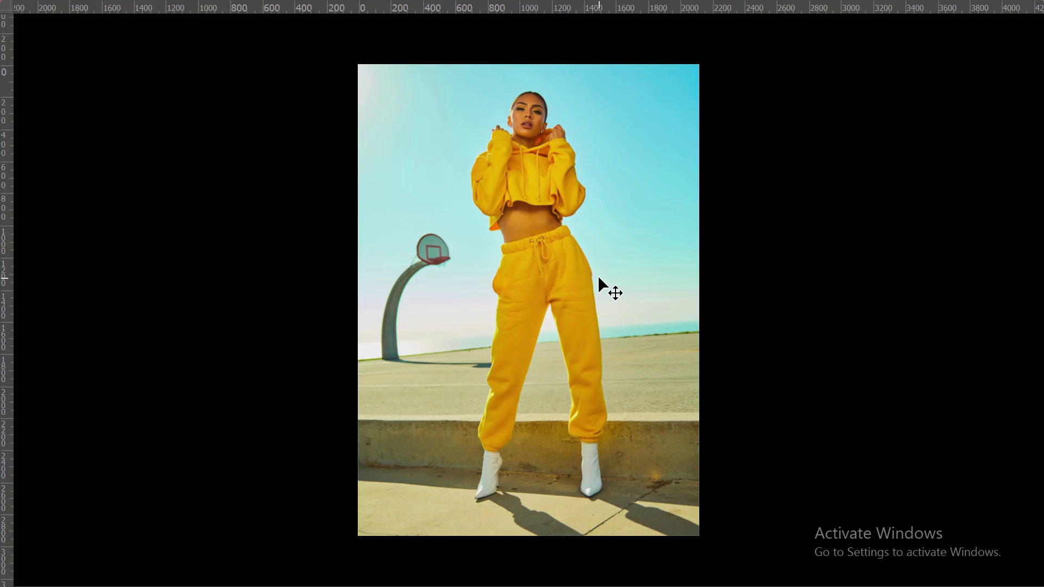
Return to Standard Screen Mode and advance to Full Screen Mode With Menu Bar.
{"action": "key", "text": "f"}
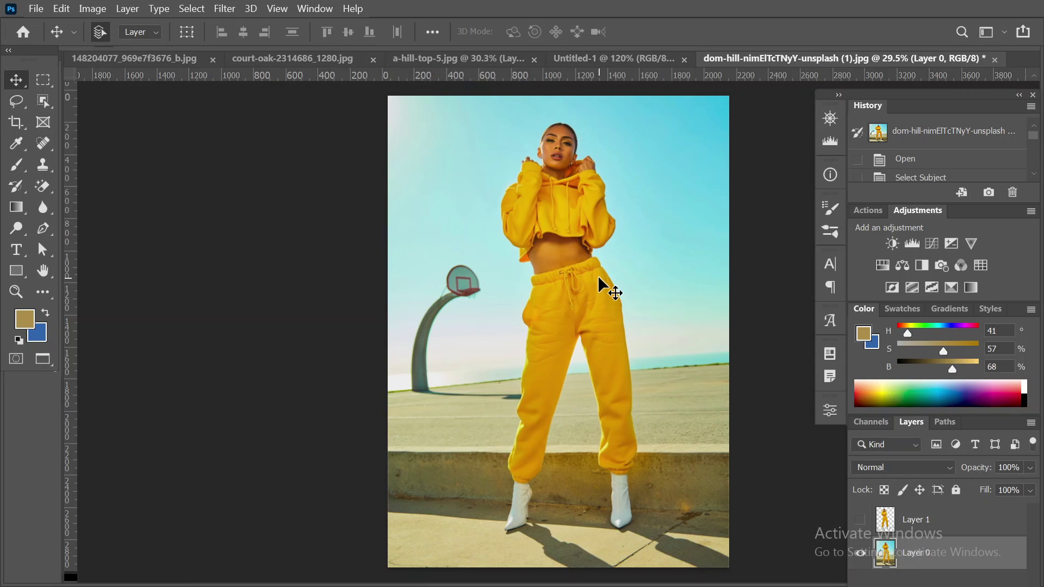
{"action": "key", "text": "f"}
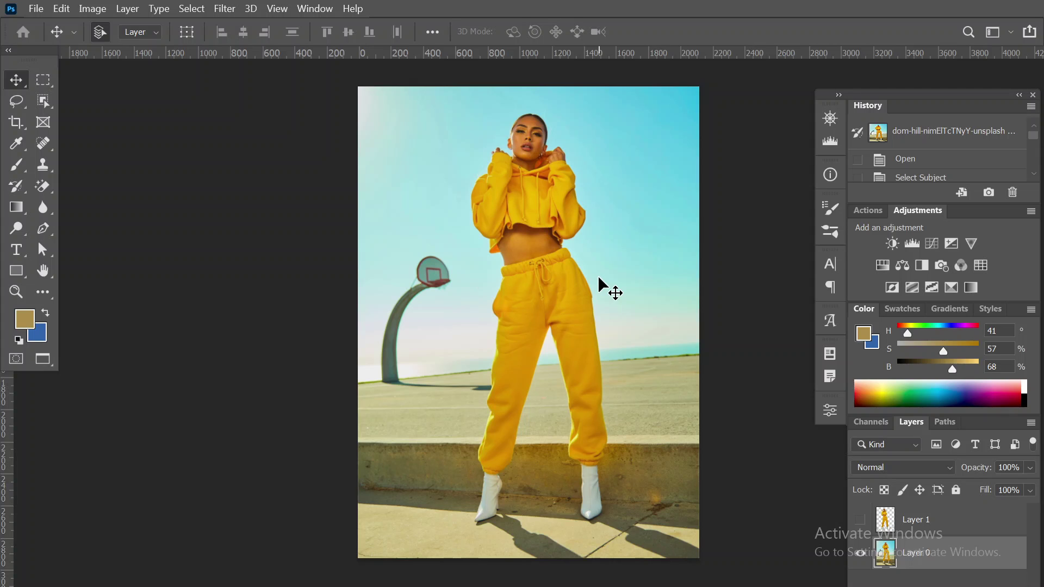
Cycle through the screen modes from Full Screen Mode past Standard Screen Mode, finishing in Full Screen Mode.
{"action": "key", "text": "f"}
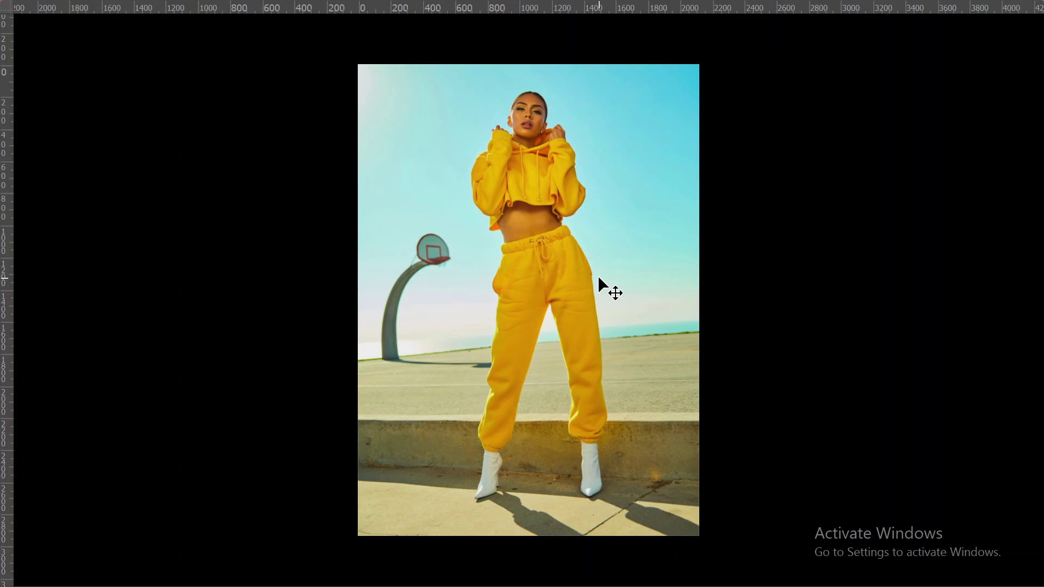
{"action": "key", "text": "f"}
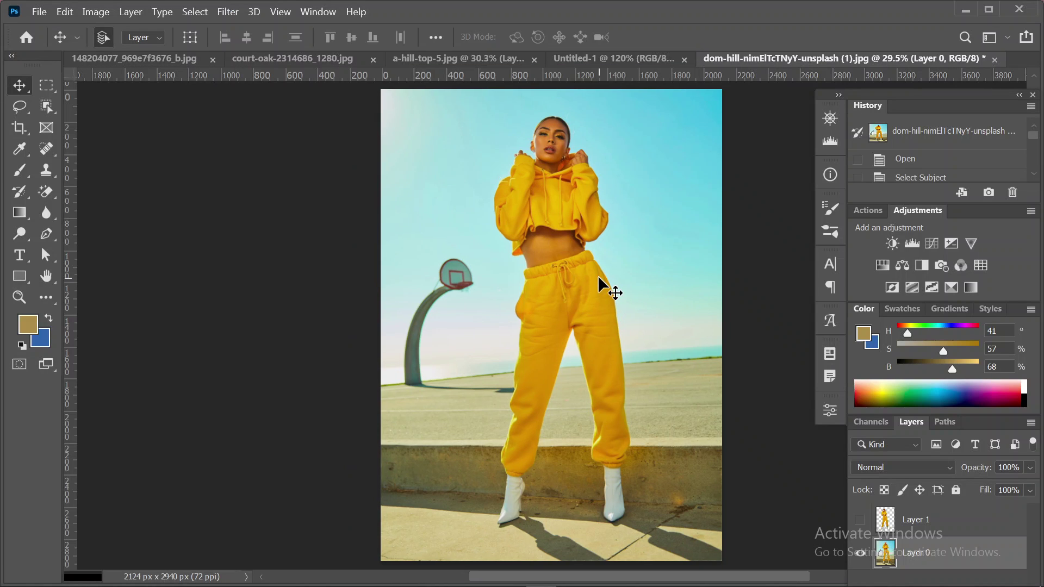
{"action": "key", "text": "f"}
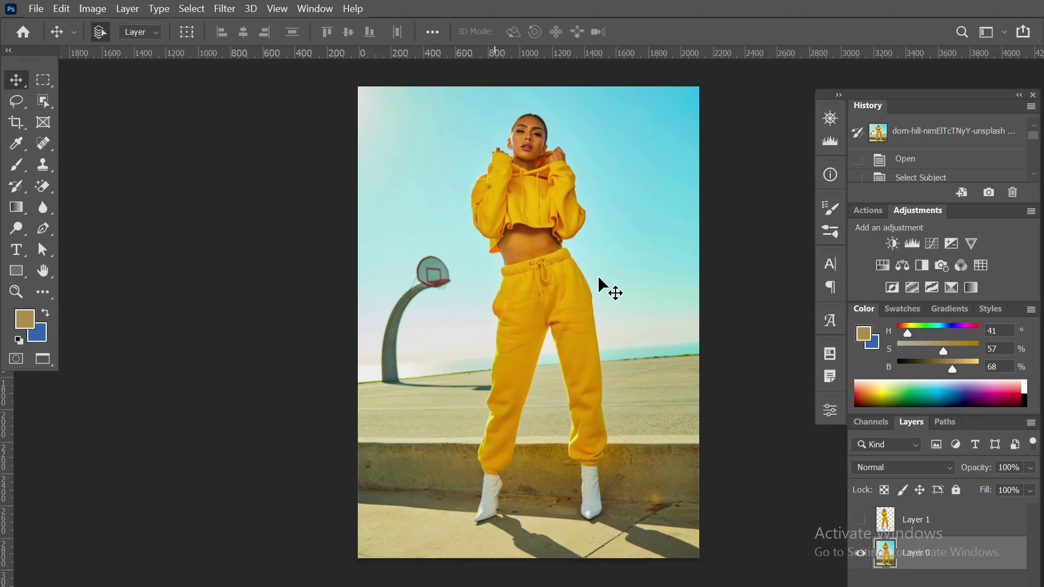
{"action": "key", "text": "f"}
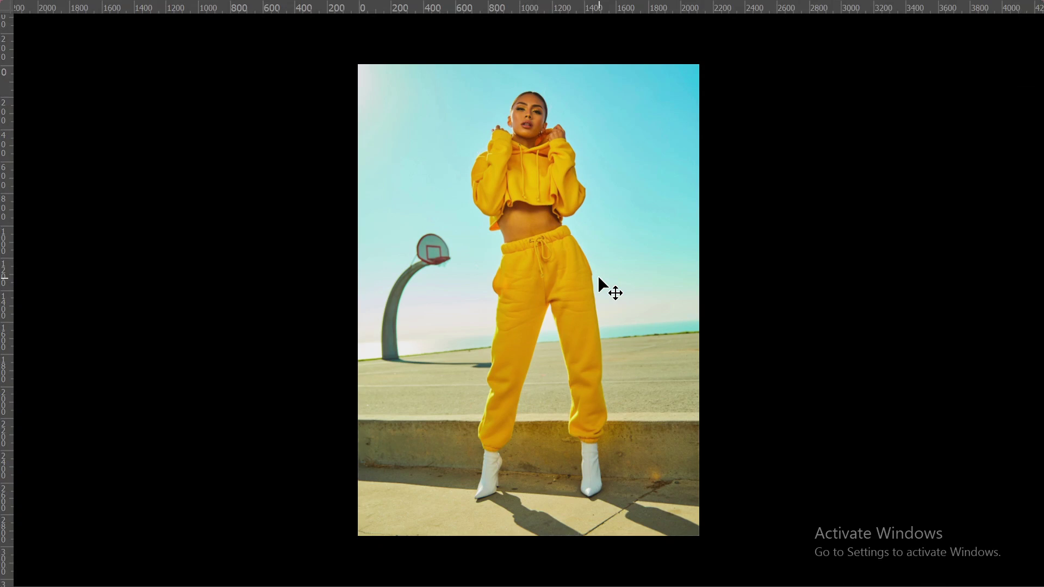
Step back one screen mode to Full Screen Mode With Menu Bar and return to Standard Screen Mode.
{"action": "key", "text": "shift+f"}
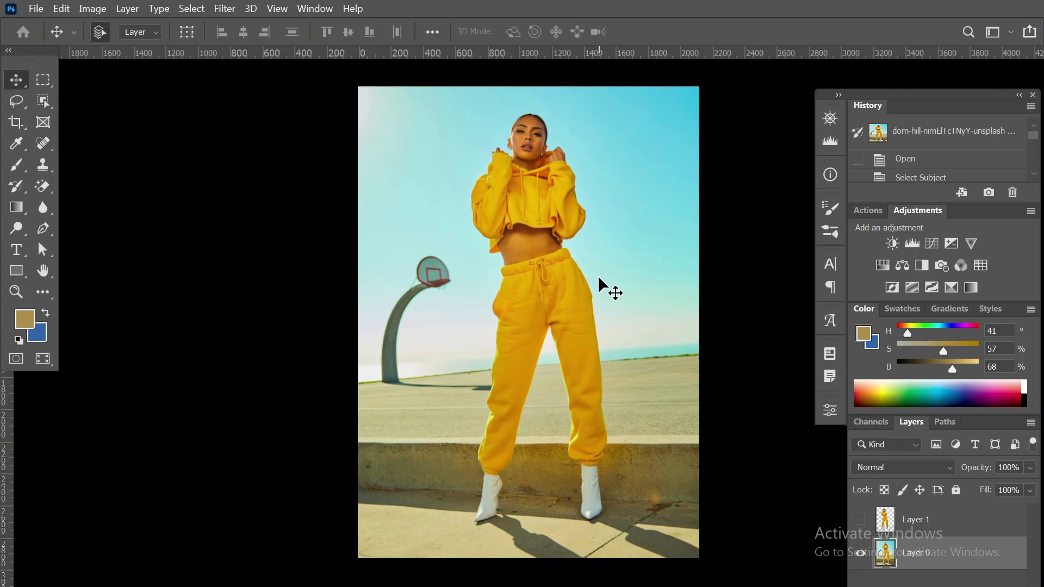
{"action": "right_click", "coordinate": [47, 360]}
{"action": "left_click", "coordinate": [145, 359]}
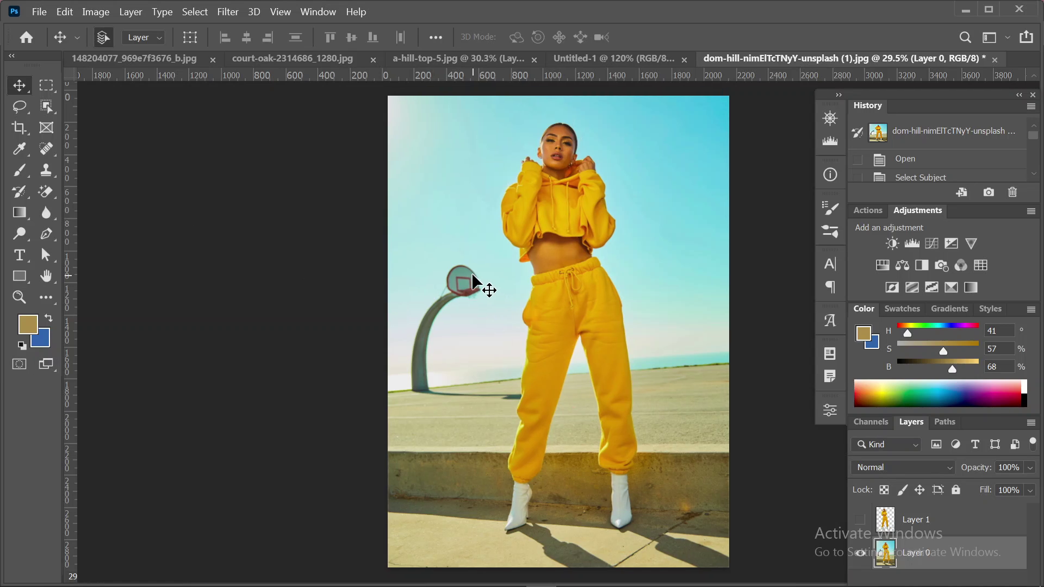
Run through both full screen modes once more and come back to Standard Screen Mode.
{"action": "key", "text": "f"}
{"action": "key", "text": "f"}
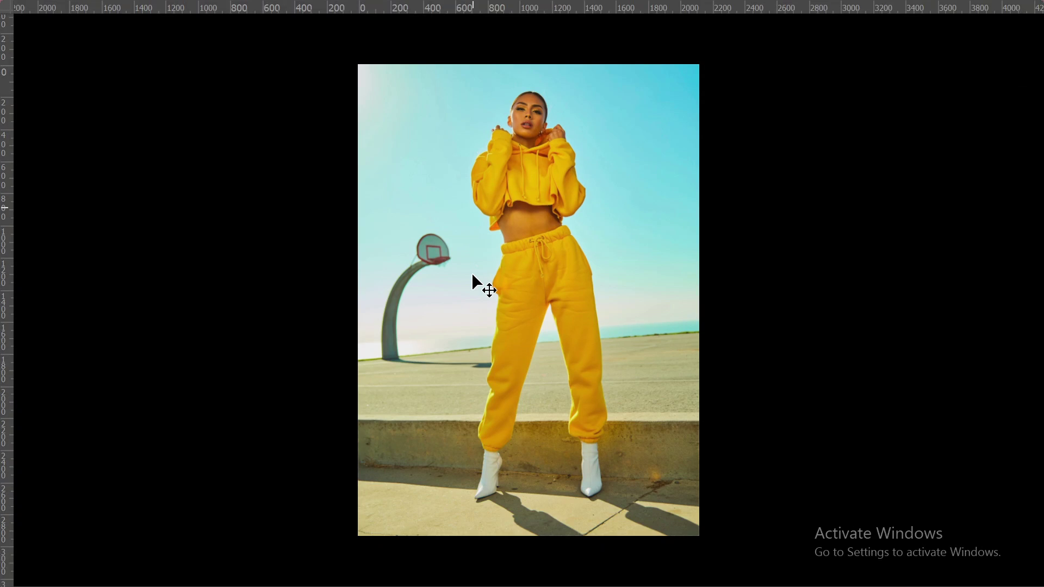
{"action": "key", "text": "f"}
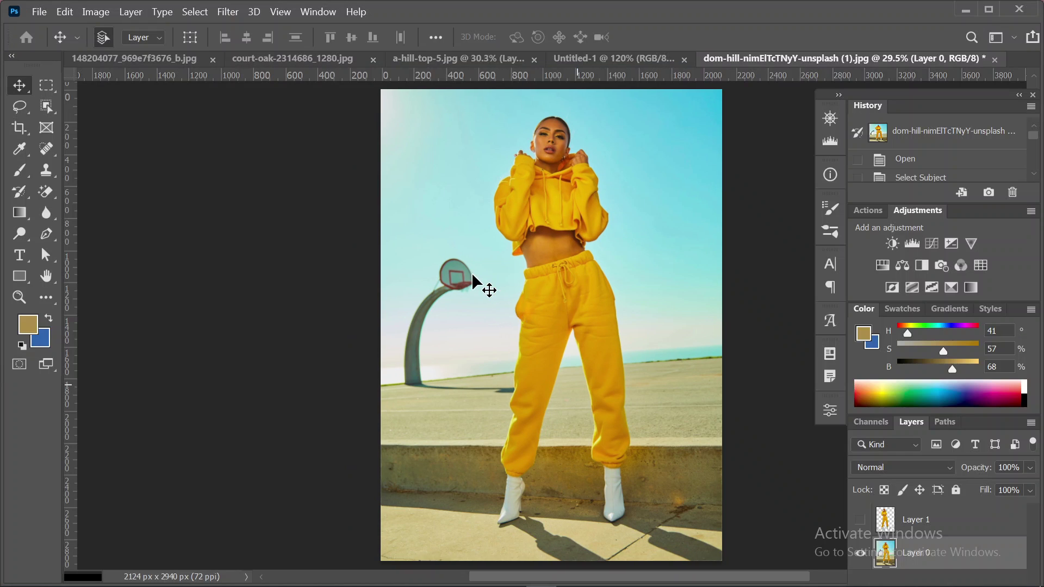
Hide the toolbar and all panels in Standard Screen Mode, show them again, and hide them once more.
{"action": "key", "text": "Tab"}
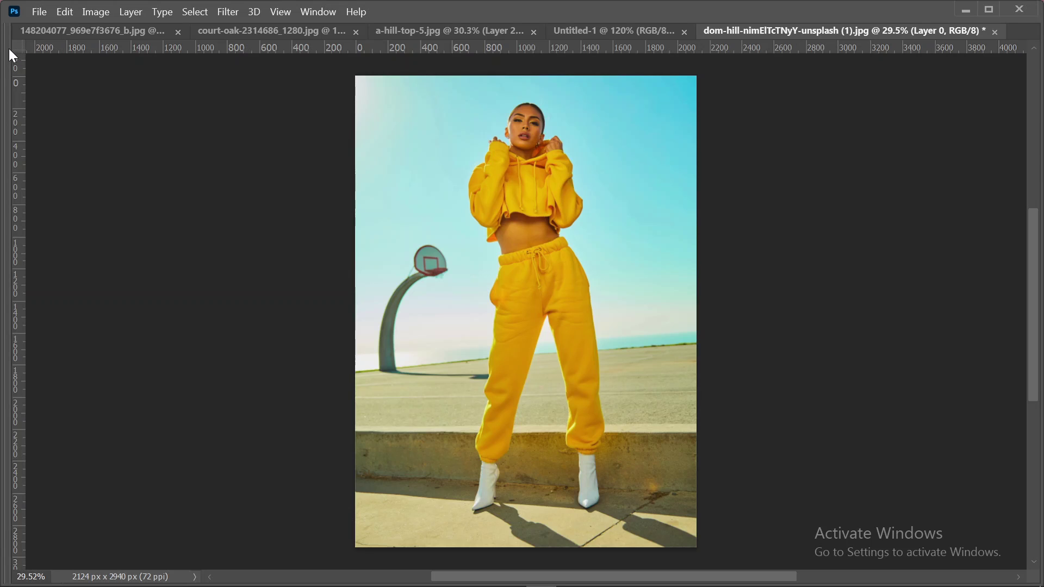
{"action": "mouse_move", "coordinate": [8, 55]}
{"action": "key", "text": "Tab"}
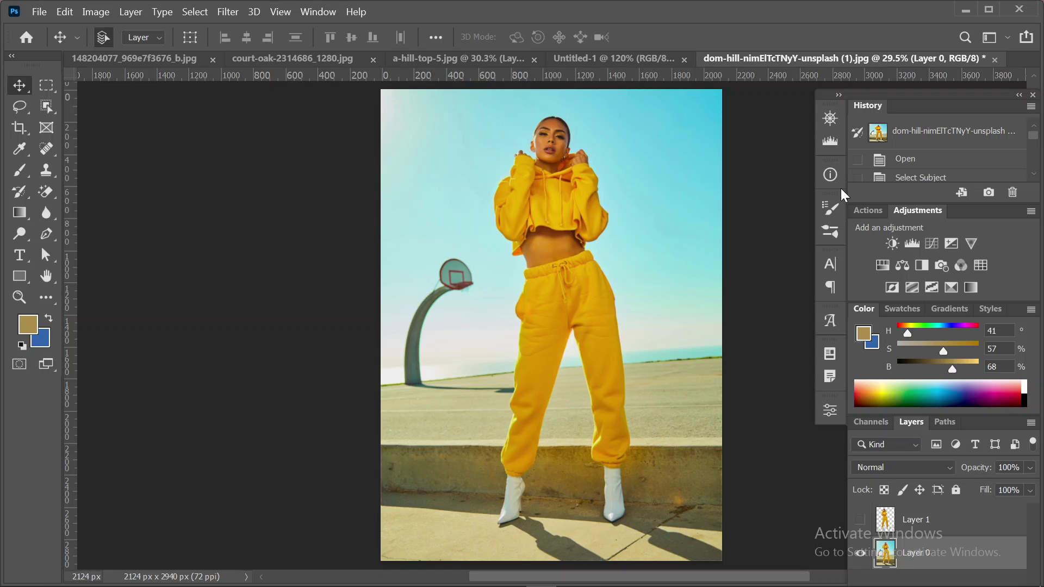
{"action": "key", "text": "Tab"}
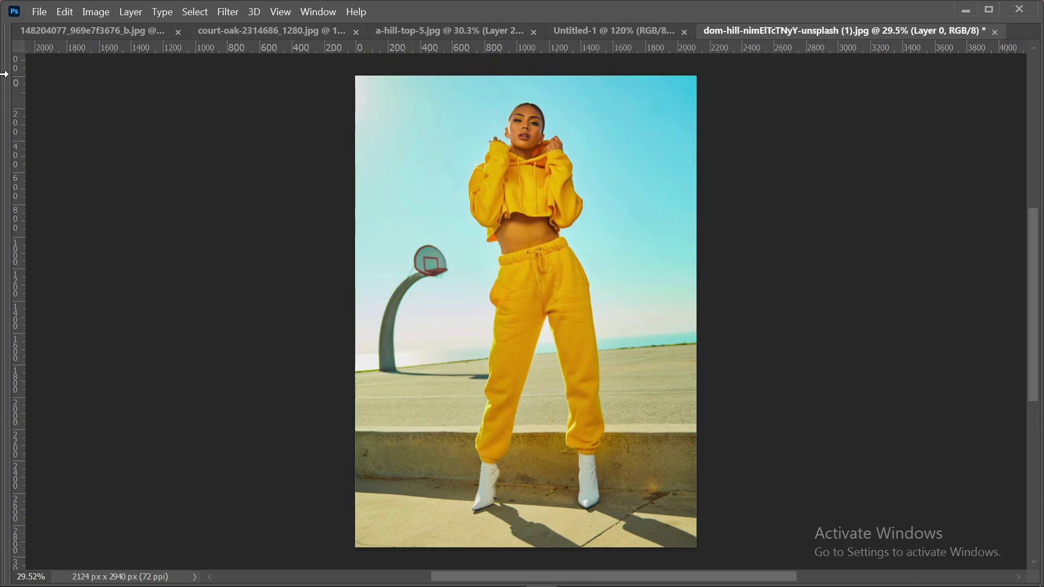
{"action": "mouse_move", "coordinate": [6, 97]}
Cycle the screen modes back to Standard with the panels hidden, and restore the toolbar and all panels.
{"action": "key", "text": "f"}
{"action": "key", "text": "f"}
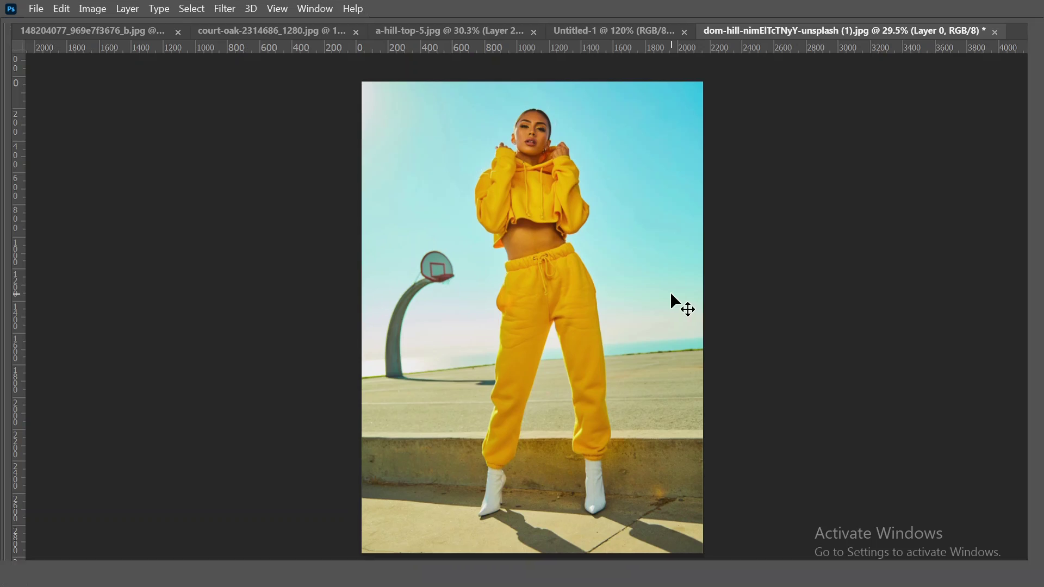
{"action": "key", "text": "f"}
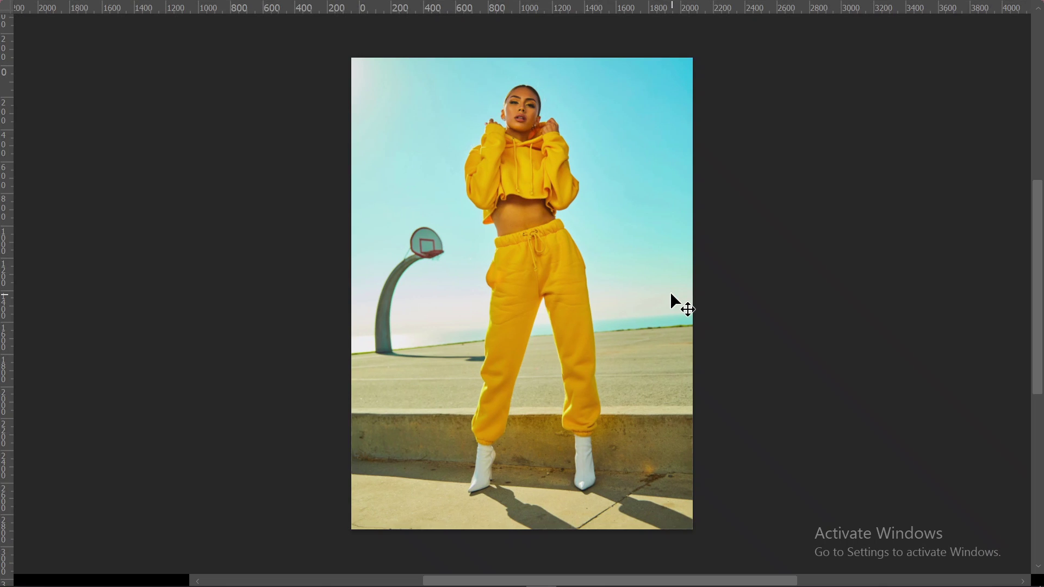
{"action": "key", "text": "Tab"}
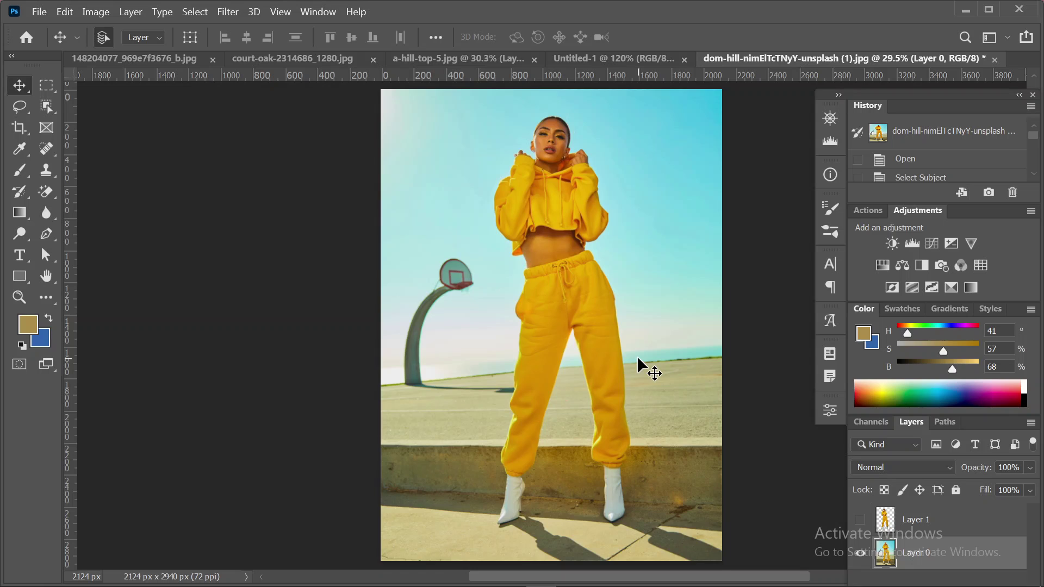
Pan the photo of the woman in yellow vertically and horizontally, finishing with the whole image in view.
{"action": "scroll", "coordinate": [637, 355], "scroll_direction": "up", "scroll_amount": 1}
{"action": "scroll", "coordinate": [636, 358], "scroll_direction": "down", "scroll_amount": 2}
{"action": "scroll", "coordinate": [634, 358], "scroll_direction": "down", "scroll_amount": 2}
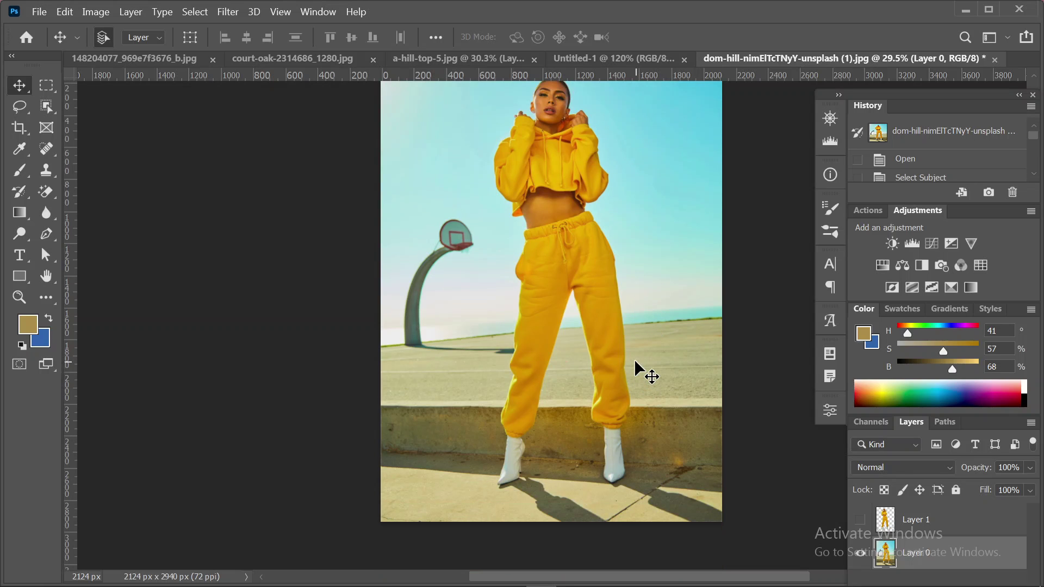
{"action": "scroll", "coordinate": [634, 358], "scroll_direction": "up", "scroll_amount": 3}
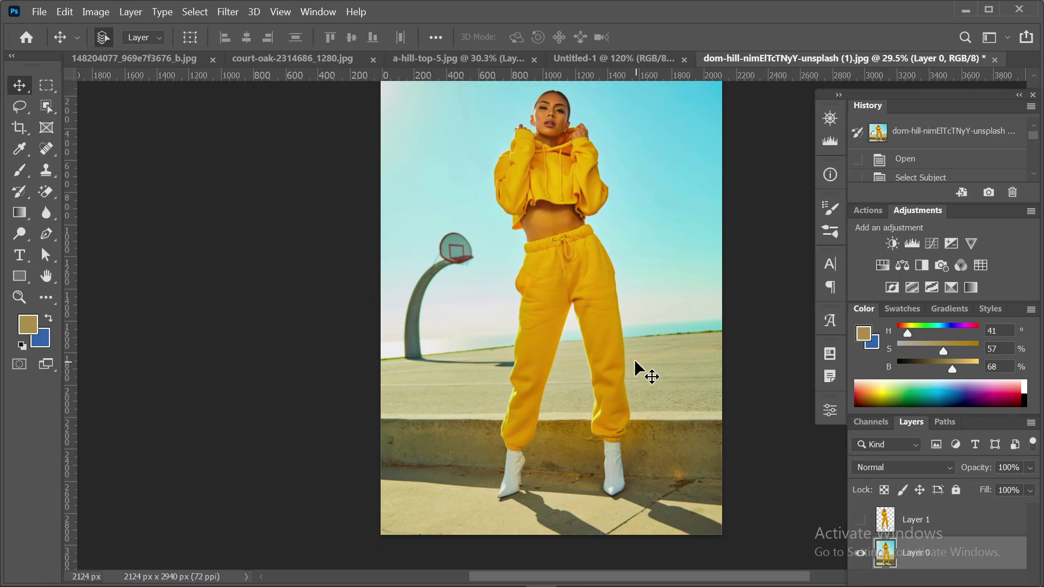
{"action": "scroll", "coordinate": [620, 356], "scroll_direction": "right", "scroll_amount": 2}
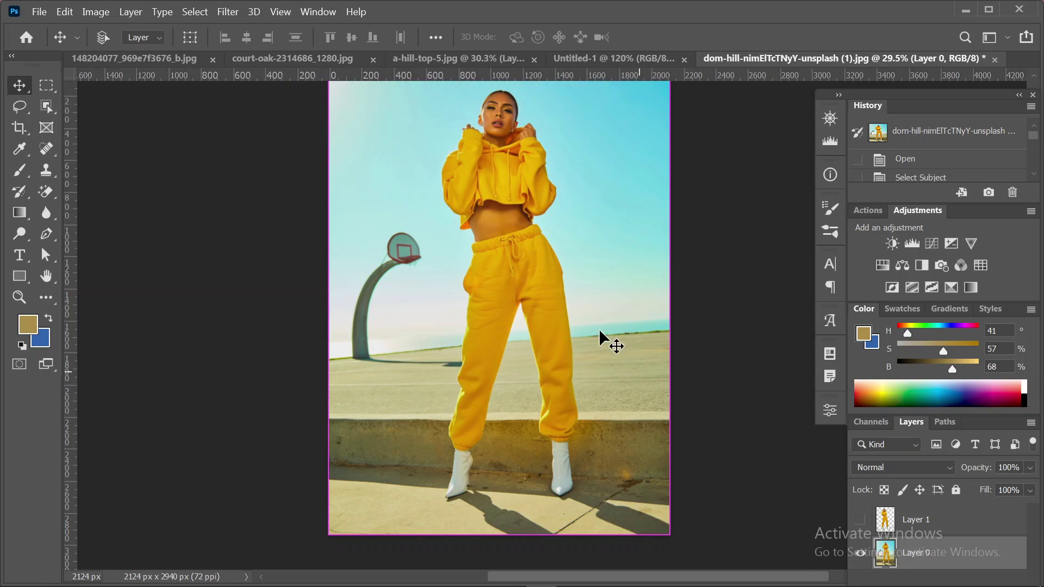
{"action": "scroll", "coordinate": [593, 299], "scroll_direction": "left", "scroll_amount": 1}
{"action": "scroll", "coordinate": [592, 289], "scroll_direction": "down", "scroll_amount": 1}
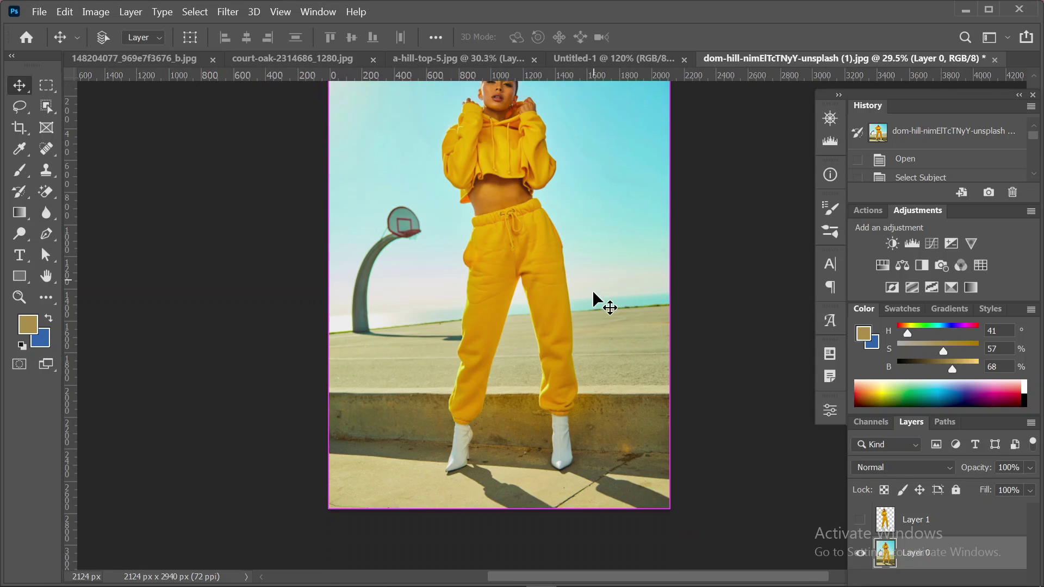
{"action": "scroll", "coordinate": [592, 289], "scroll_direction": "up", "scroll_amount": 1}
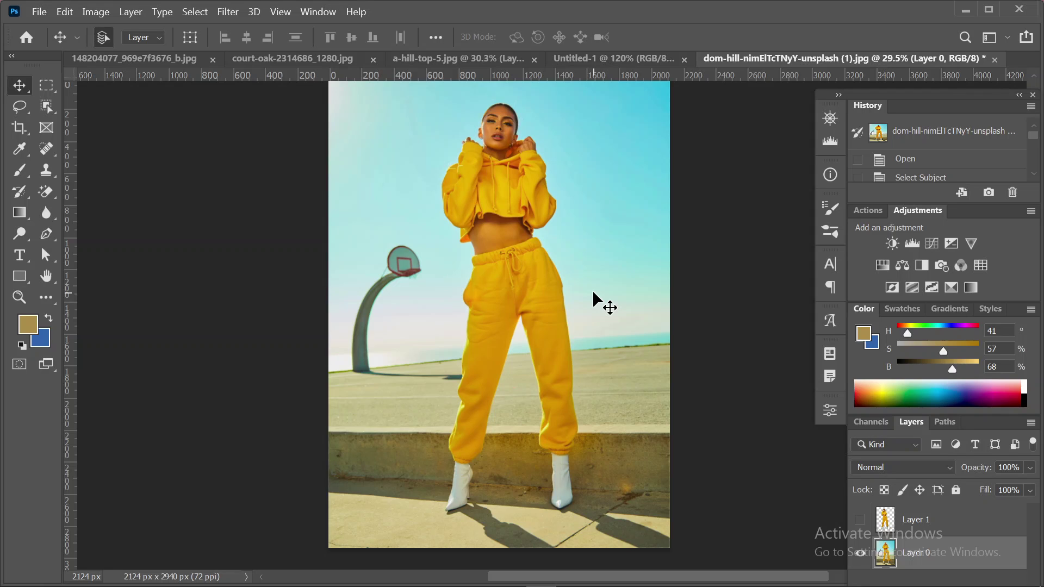
{"action": "scroll", "coordinate": [592, 289], "scroll_direction": "up", "scroll_amount": 1}
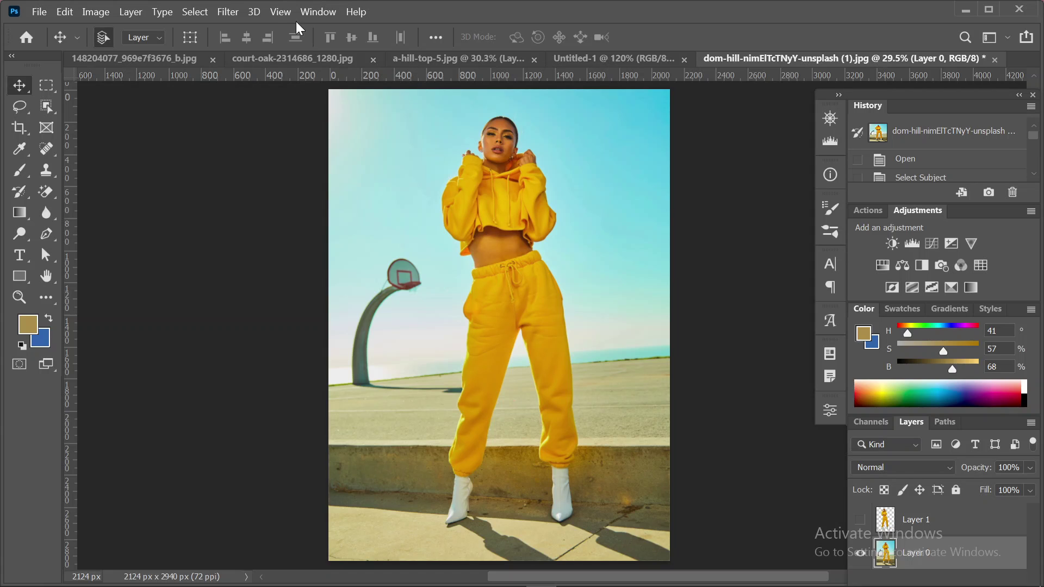
{"action": "left_click", "coordinate": [228, 12]}
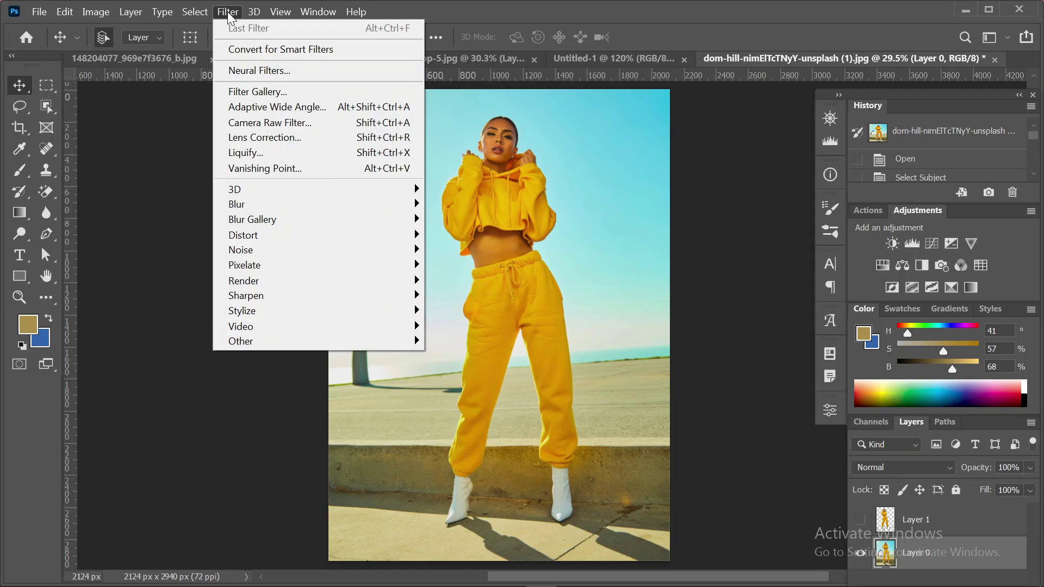
{"action": "mouse_move", "coordinate": [195, 11]}
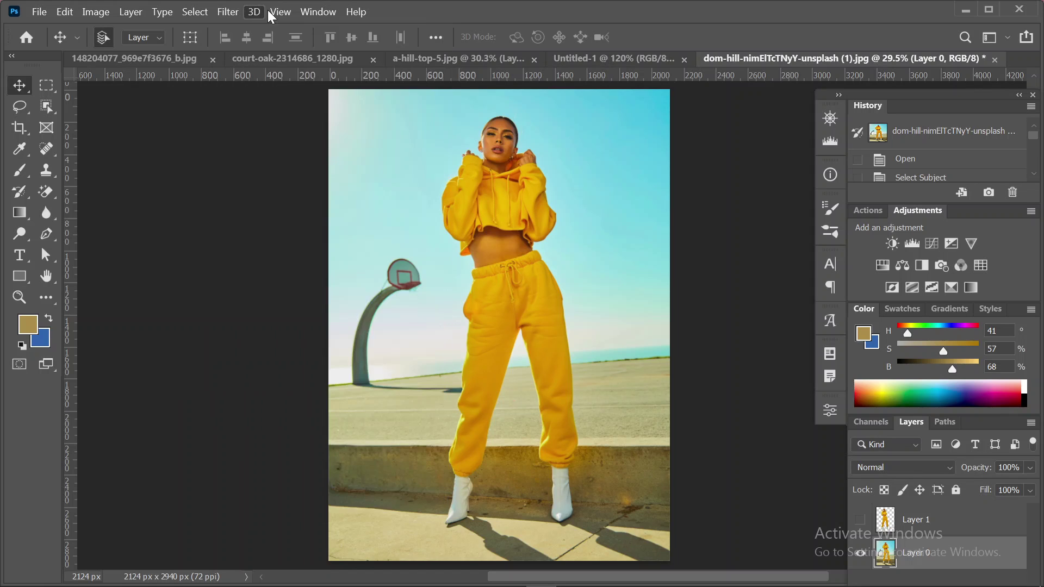
{"action": "mouse_move", "coordinate": [274, 11]}
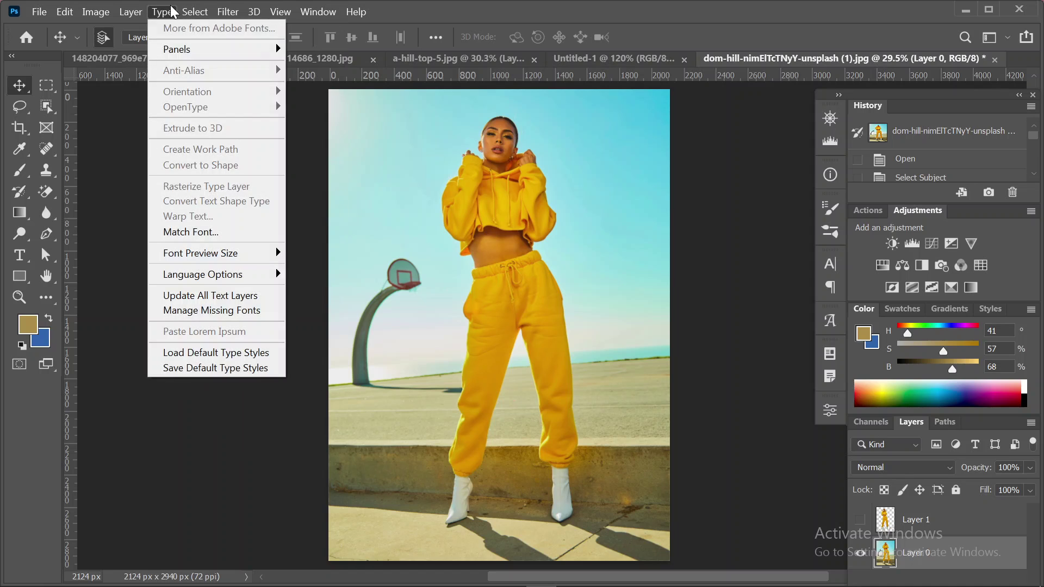
{"action": "mouse_move", "coordinate": [132, 13]}
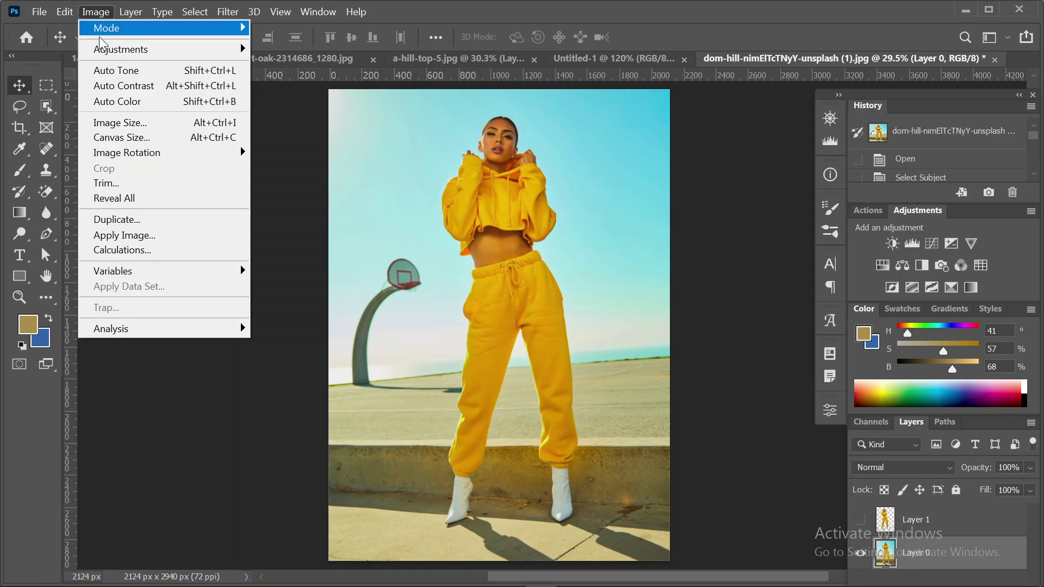
{"action": "left_click", "coordinate": [96, 12]}
Start Sky Replacement on the photo of the woman in yellow and set Shift Edge to 5.
{"action": "left_click", "coordinate": [68, 12]}
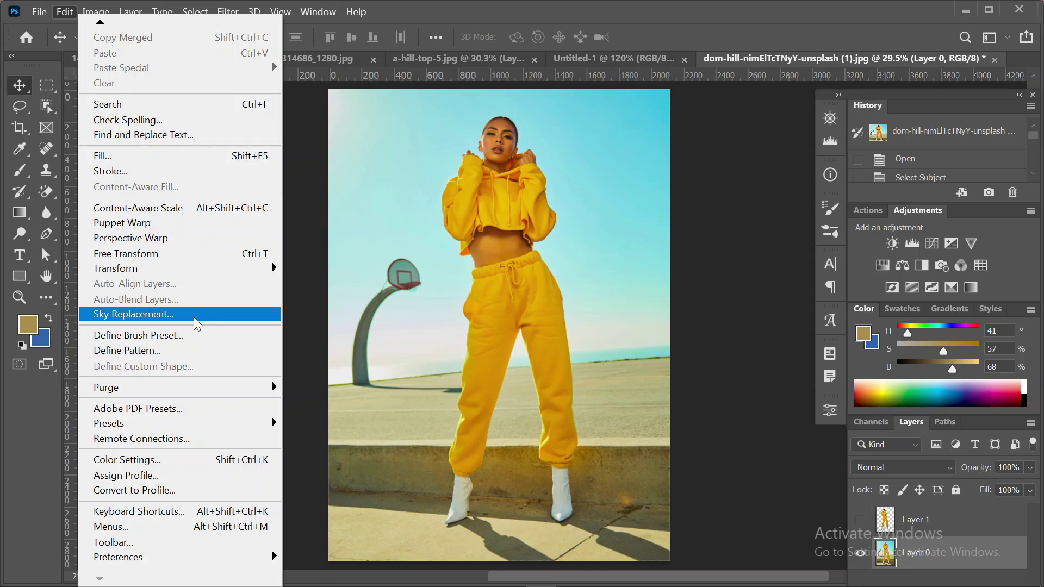
{"action": "left_click", "coordinate": [204, 10]}
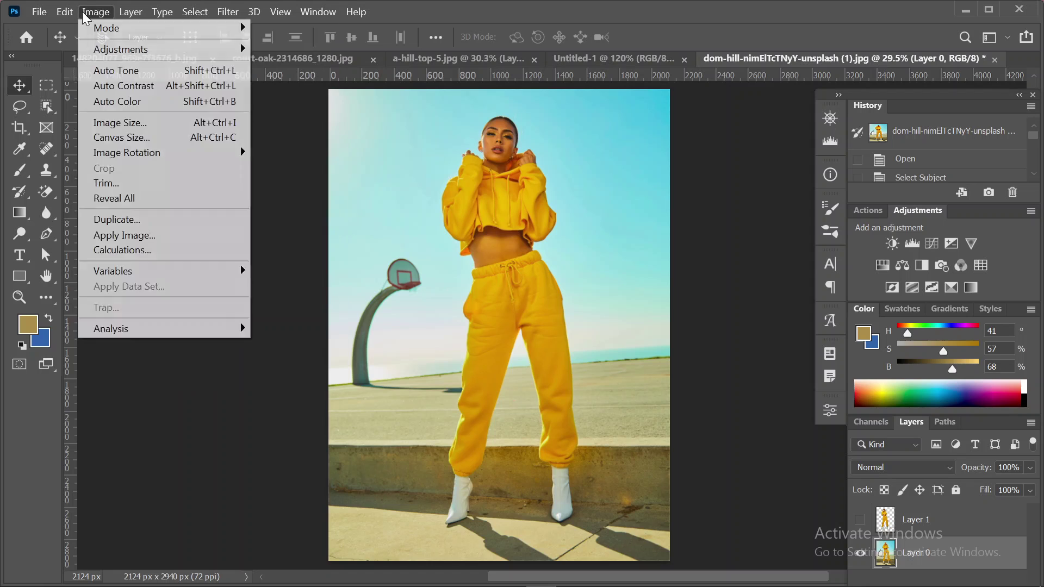
{"action": "mouse_move", "coordinate": [73, 13]}
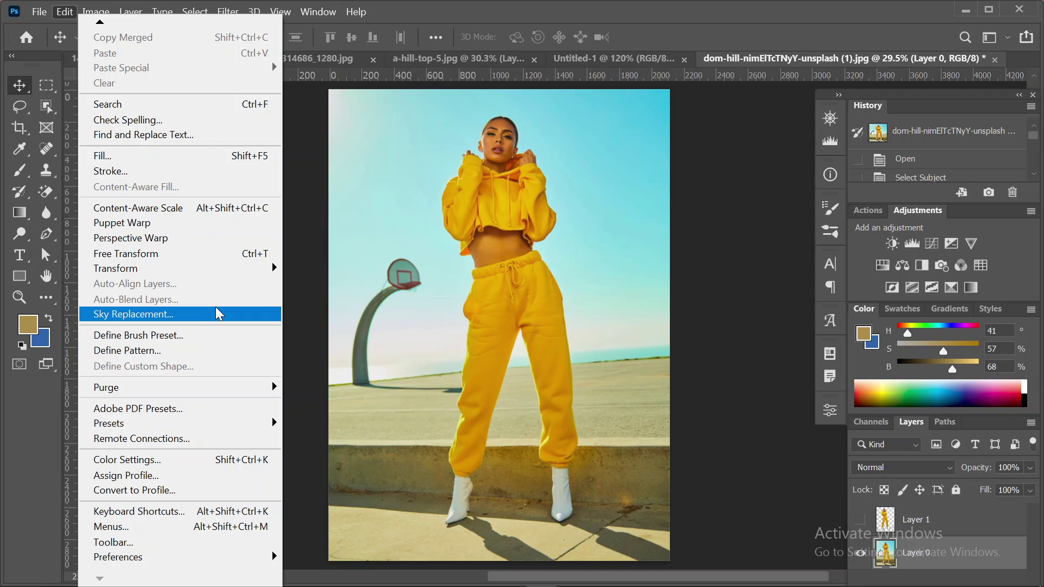
{"action": "left_click", "coordinate": [184, 323]}
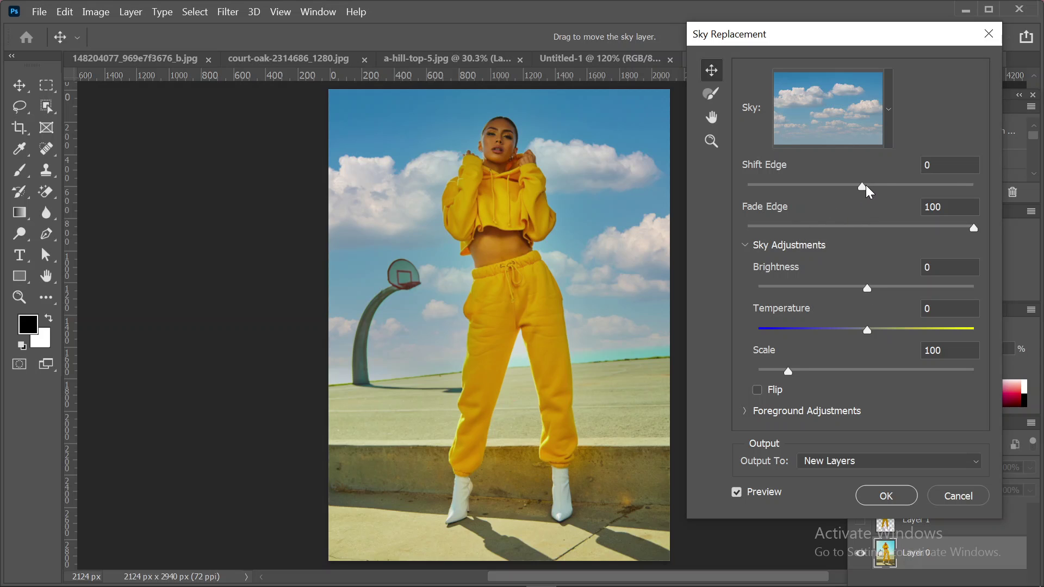
{"action": "left_click_drag", "start_coordinate": [865, 184], "coordinate": [899, 186]}
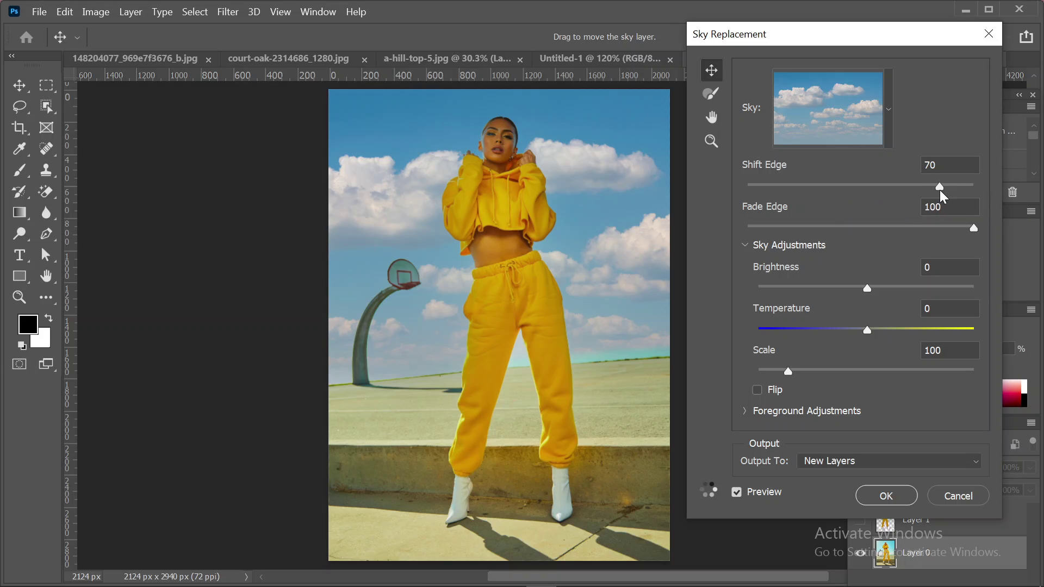
{"action": "left_click_drag", "start_coordinate": [940, 188], "coordinate": [867, 186]}
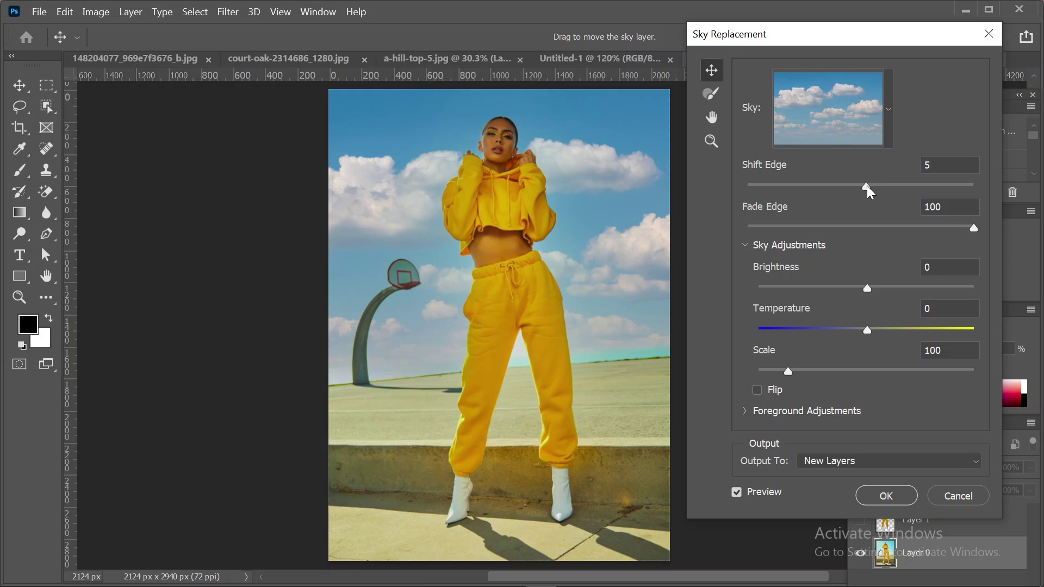
Raise the replacement sky's Brightness to 59 and shift its Temperature slightly warmer.
{"action": "left_click_drag", "start_coordinate": [869, 288], "coordinate": [904, 289]}
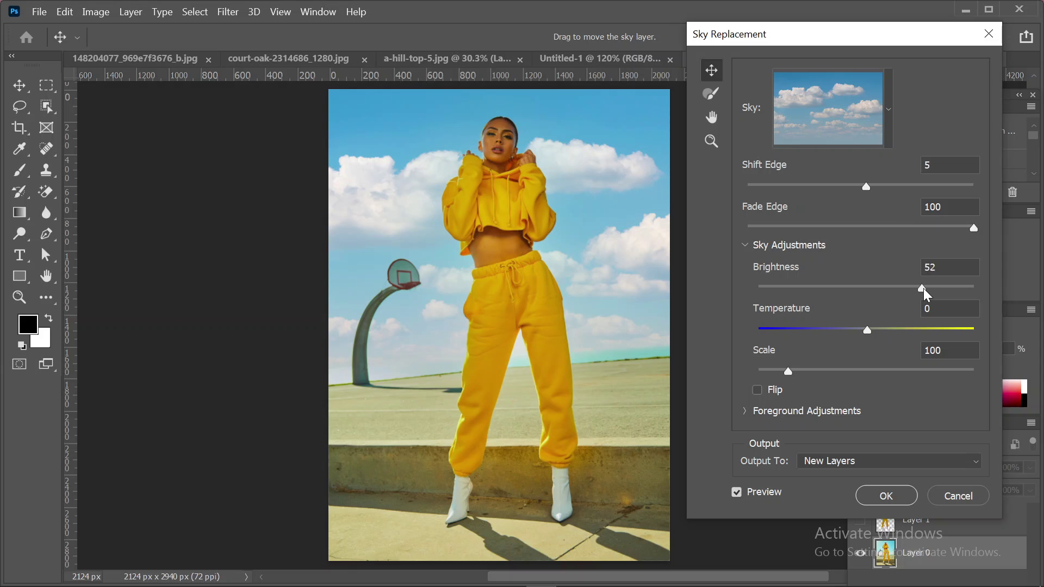
{"action": "left_click_drag", "start_coordinate": [923, 288], "coordinate": [929, 288]}
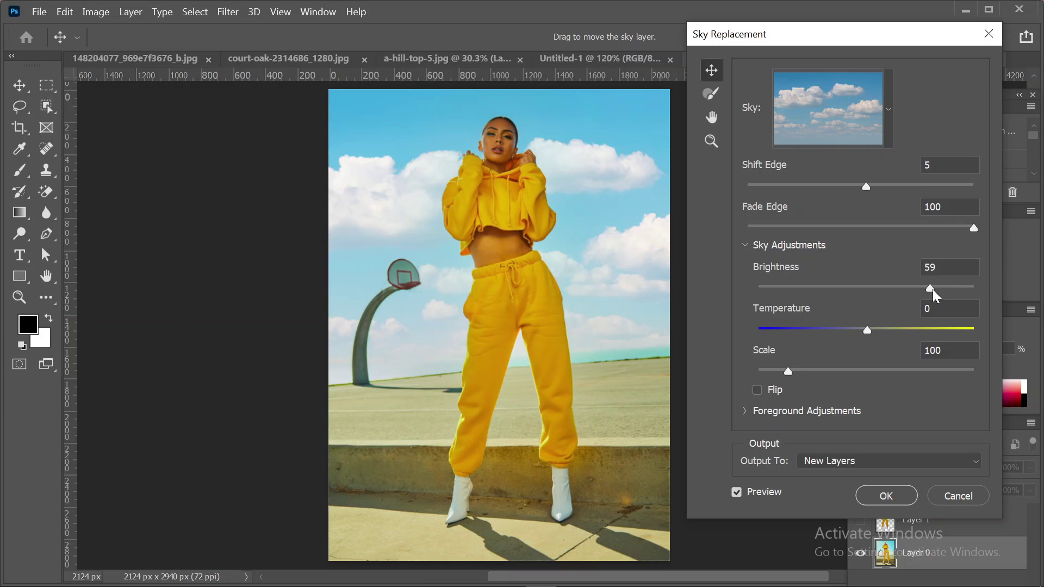
{"action": "left_click_drag", "start_coordinate": [868, 329], "coordinate": [889, 330]}
Replace the sky preset with the fifth Blue Skies image, the one with dense white clouds.
{"action": "left_click", "coordinate": [886, 111]}
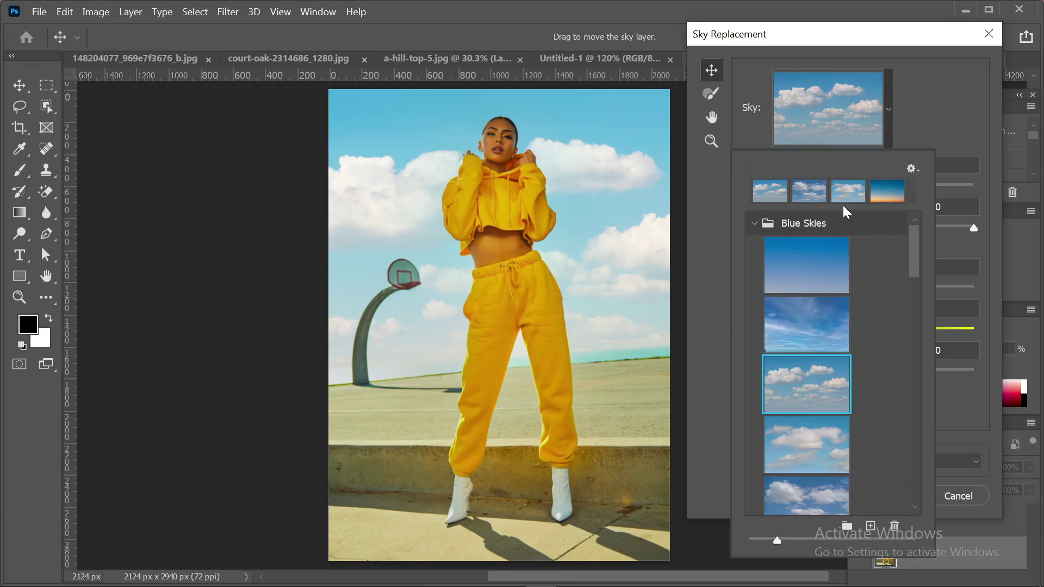
{"action": "scroll", "coordinate": [850, 476], "scroll_direction": "down", "scroll_amount": 1}
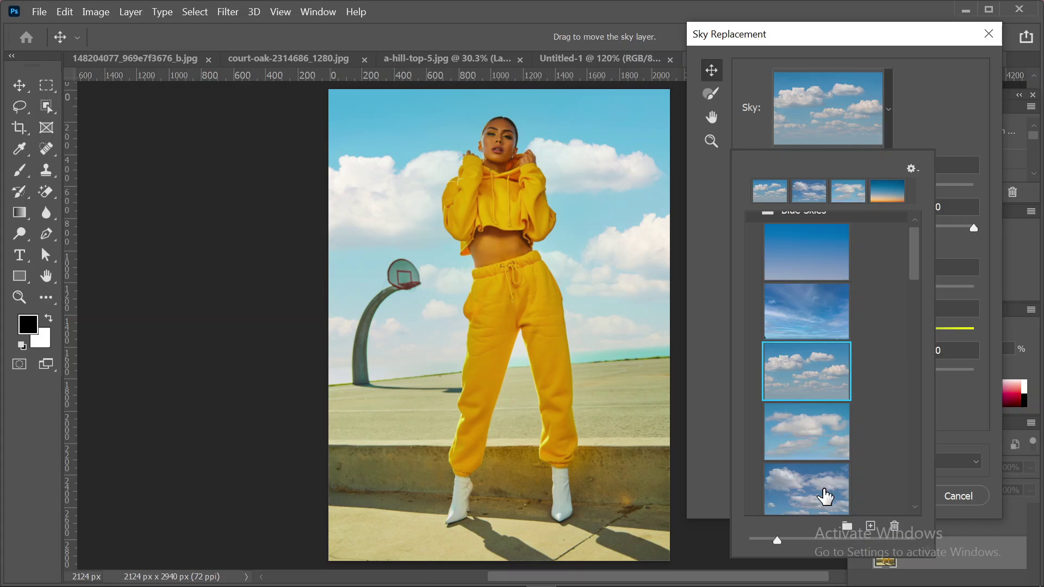
{"action": "left_click", "coordinate": [812, 483]}
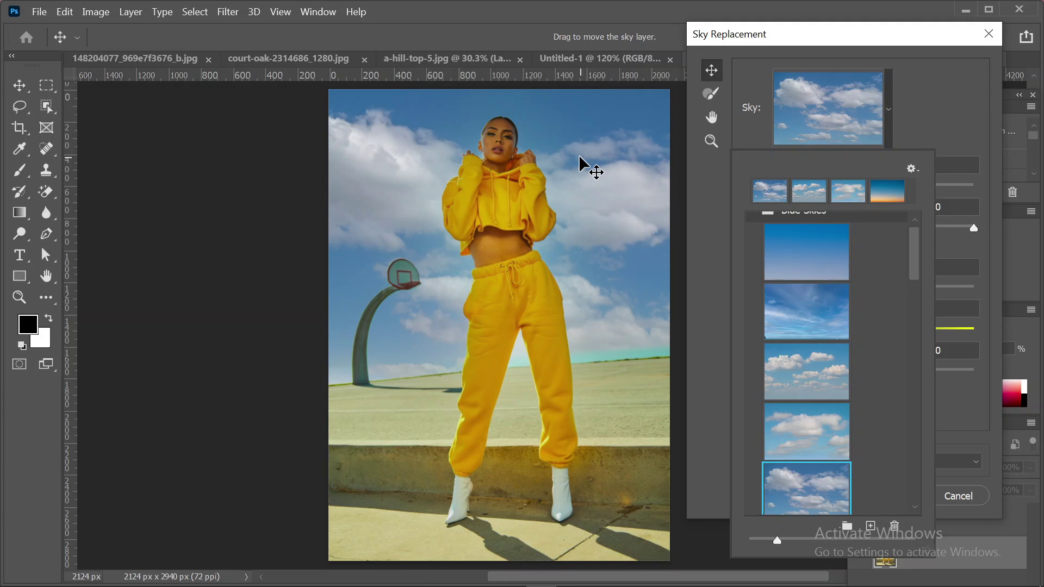
Set Shift Edge to -12, and give the replacement sky a Brightness of 25 and a Temperature of 25.
{"action": "left_click", "coordinate": [937, 126]}
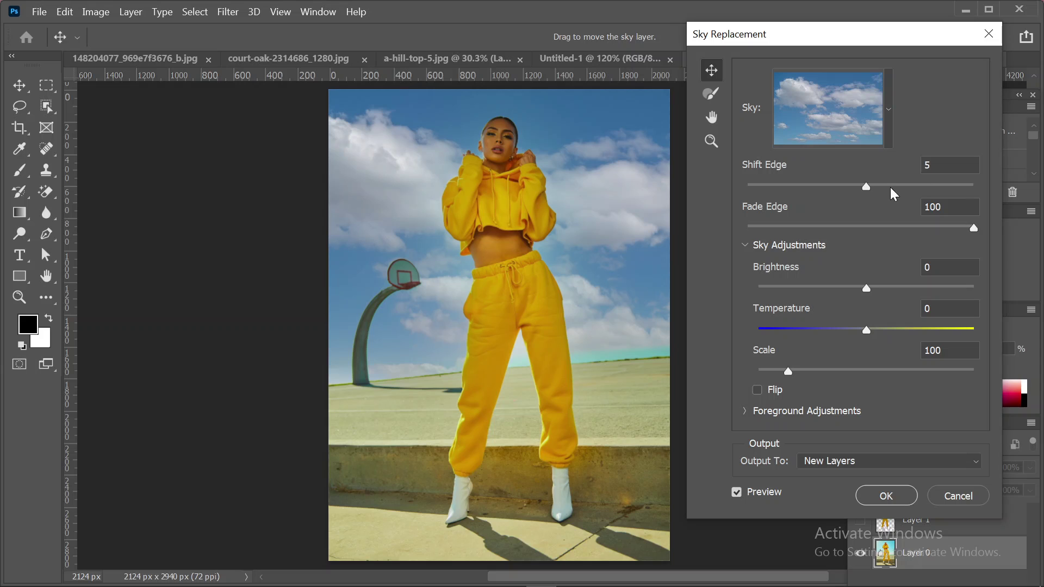
{"action": "mouse_move", "coordinate": [866, 187]}
{"action": "left_mouse_down"}
{"action": "mouse_move", "coordinate": [888, 187]}
{"action": "mouse_move", "coordinate": [847, 191]}
{"action": "left_mouse_up"}
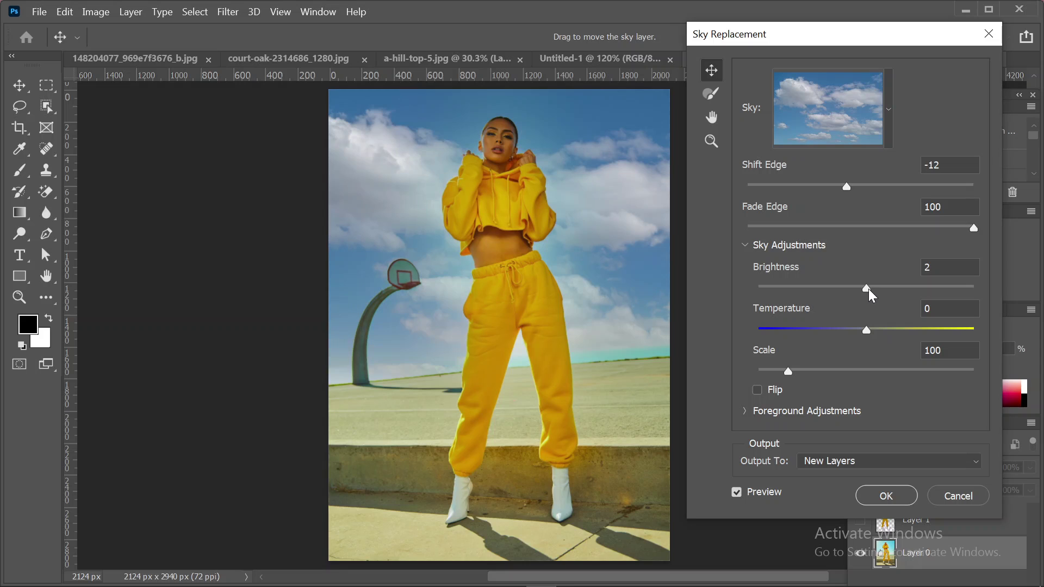
{"action": "left_click_drag", "start_coordinate": [869, 288], "coordinate": [887, 288]}
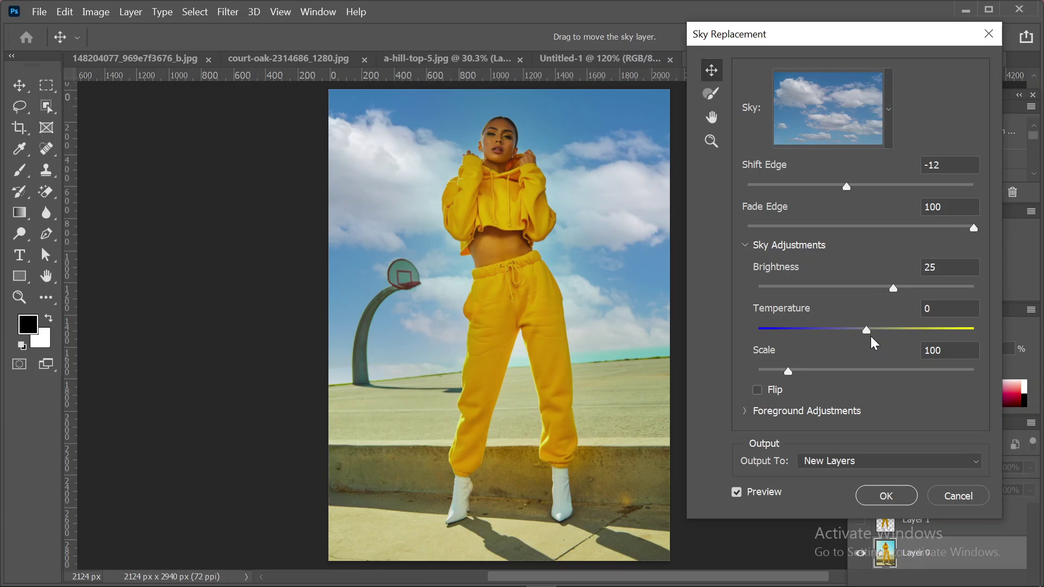
{"action": "left_click_drag", "start_coordinate": [869, 332], "coordinate": [893, 332]}
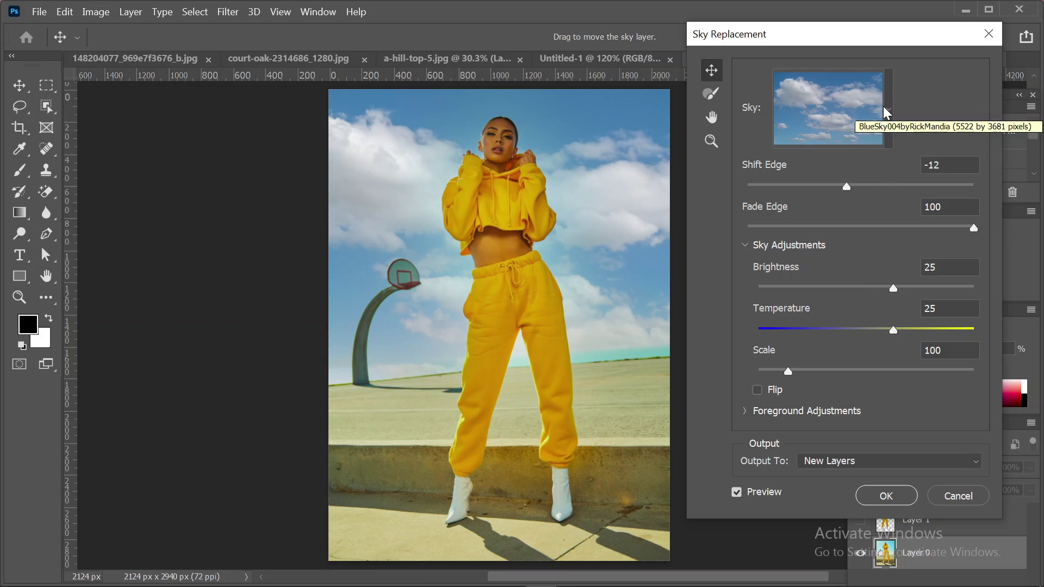
{"action": "scroll", "coordinate": [811, 380], "scroll_direction": "down", "scroll_amount": 2}
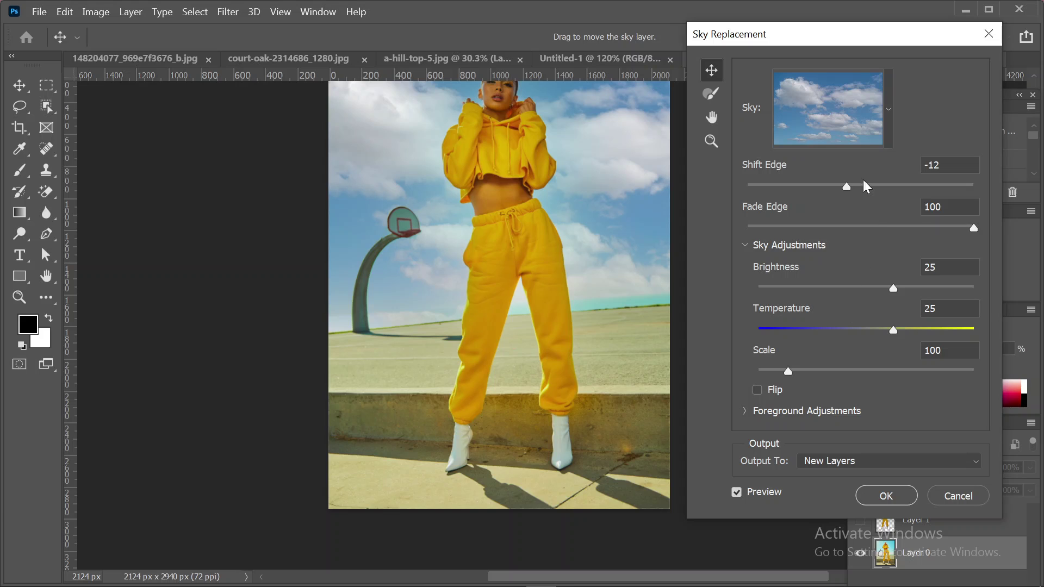
Import the hill photo named images from the Downloads folder as a new sky for Sky Replacement.
{"action": "left_click", "coordinate": [888, 108]}
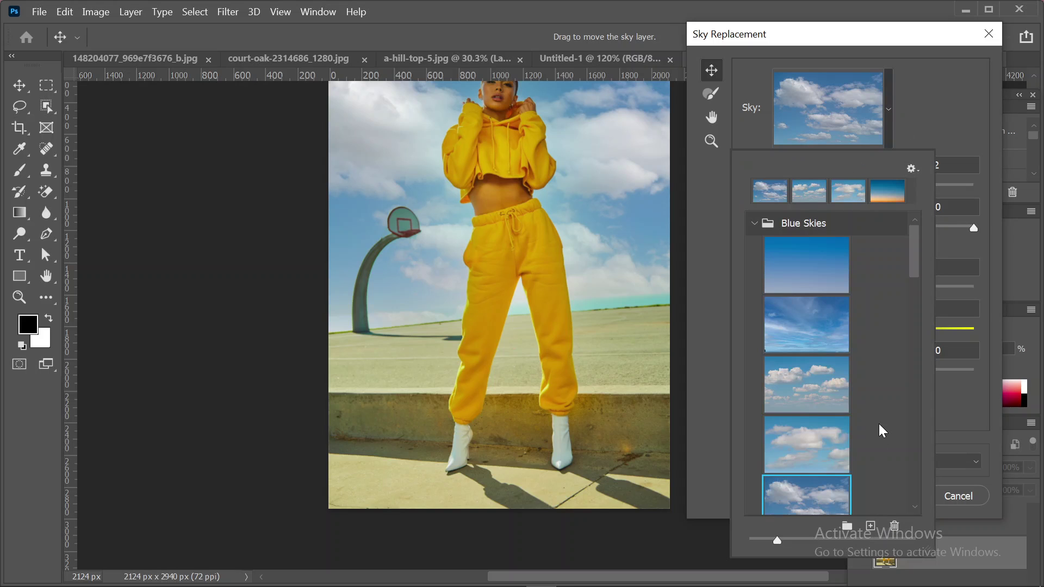
{"action": "scroll", "coordinate": [878, 423], "scroll_direction": "down", "scroll_amount": 1}
{"action": "scroll", "coordinate": [864, 523], "scroll_direction": "down", "scroll_amount": 4}
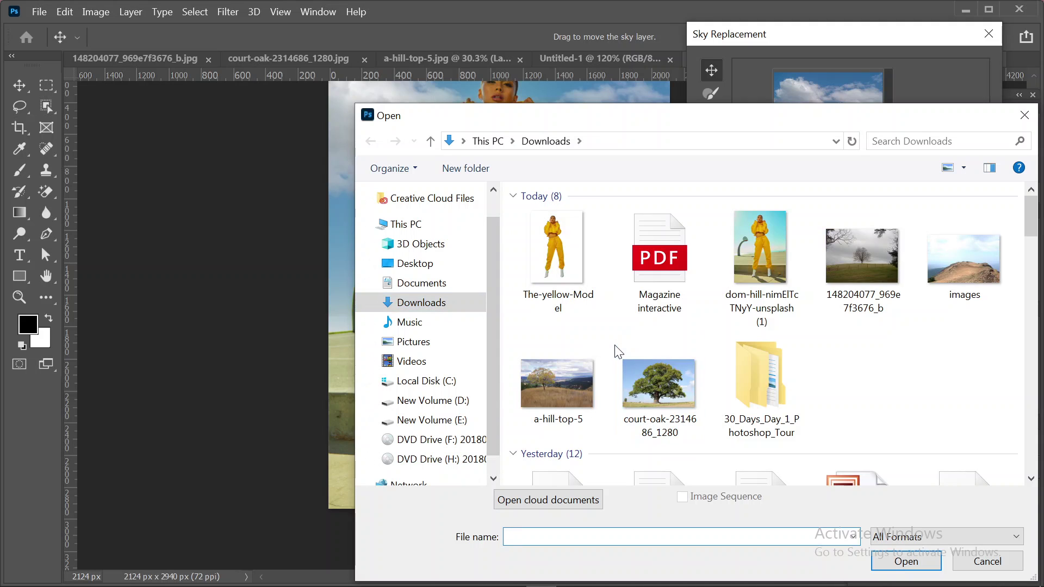
{"action": "scroll", "coordinate": [618, 352], "scroll_direction": "down", "scroll_amount": 4}
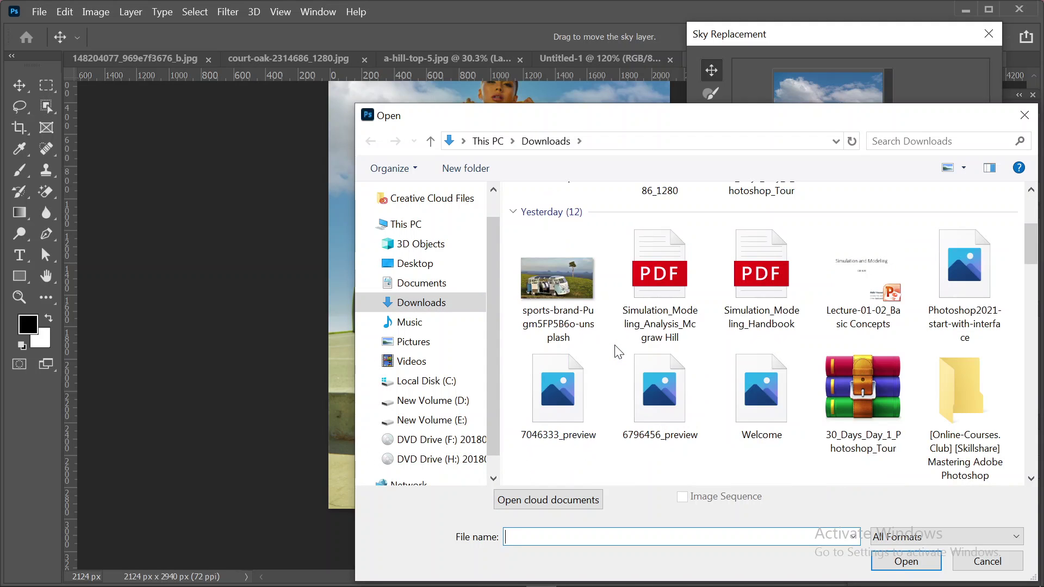
{"action": "scroll", "coordinate": [618, 353], "scroll_direction": "up", "scroll_amount": 4}
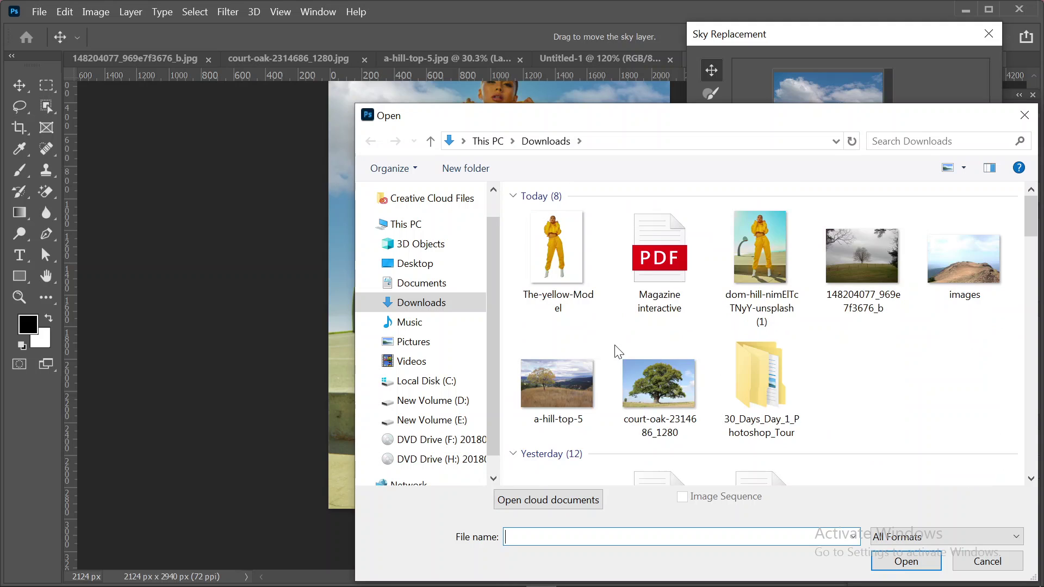
{"action": "scroll", "coordinate": [618, 352], "scroll_direction": "down", "scroll_amount": 8}
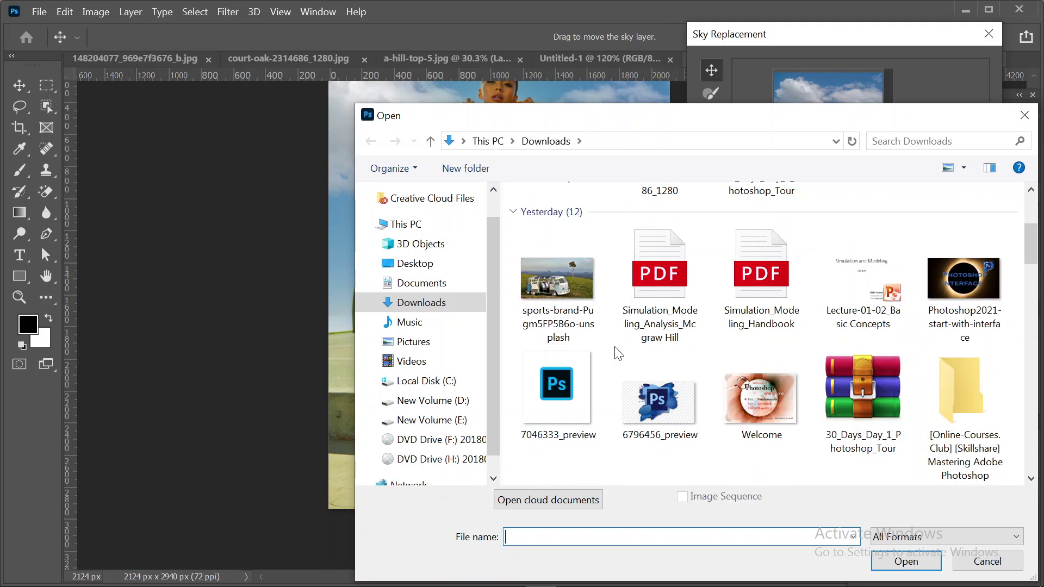
{"action": "scroll", "coordinate": [618, 352], "scroll_direction": "up", "scroll_amount": 8}
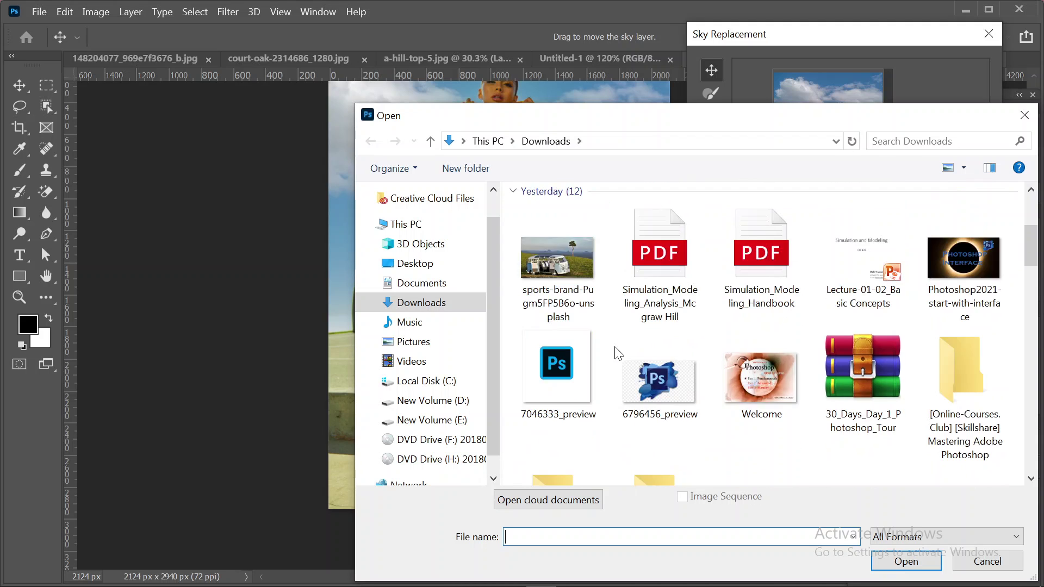
{"action": "left_click", "coordinate": [956, 262]}
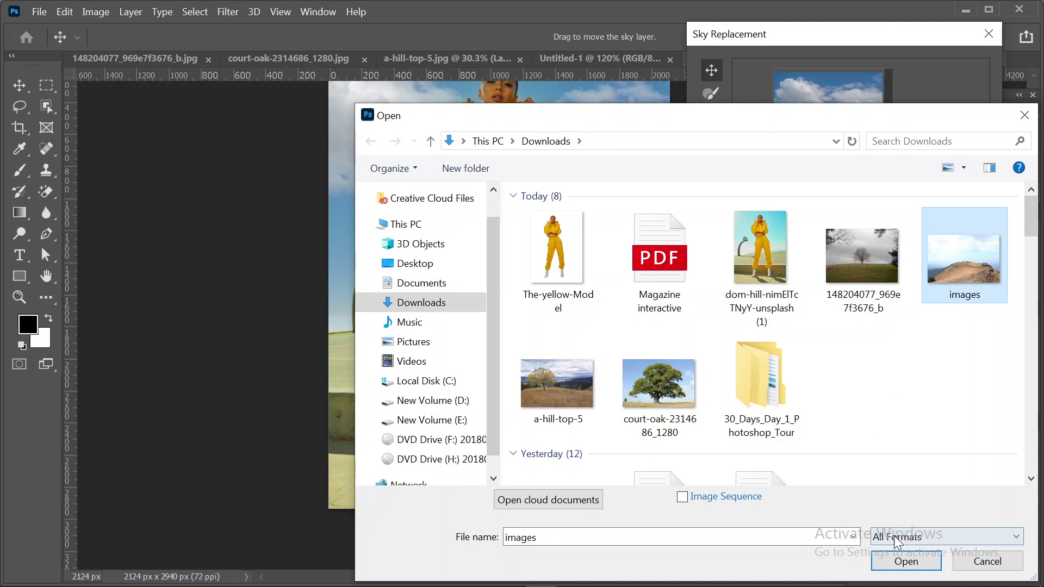
{"action": "left_click", "coordinate": [905, 561]}
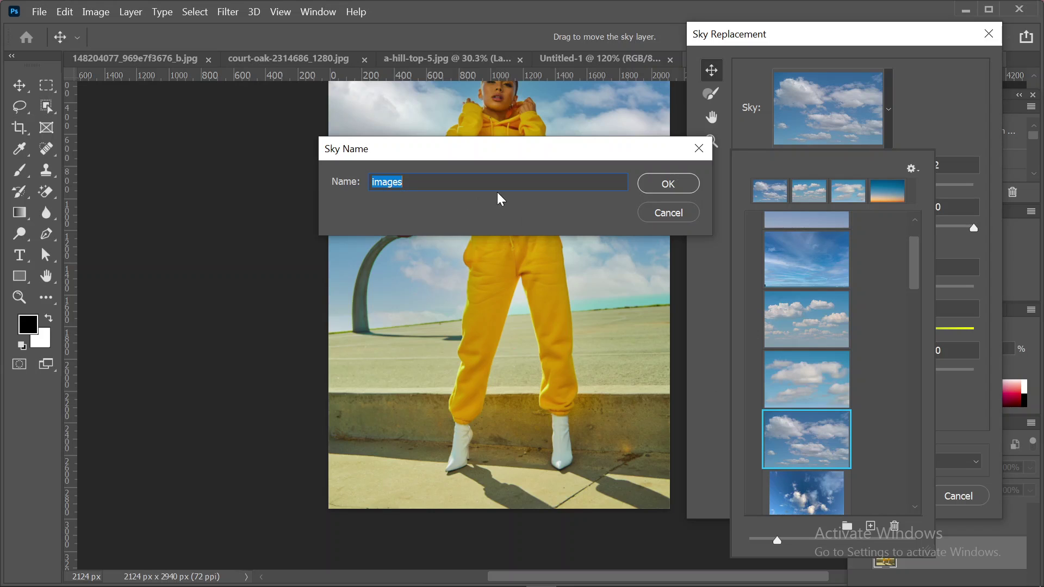
Name the imported sky preset "sky with hill" and add it to the sky presets.
{"action": "key", "text": "End"}
{"action": "key", "text": "BackSpace"}
{"action": "key", "text": "BackSpace"}
{"action": "key", "text": "BackSpace"}
{"action": "key", "text": "BackSpace"}
{"action": "key", "text": "BackSpace"}
{"action": "key", "text": "BackSpace"}
{"action": "type", "text": "ky"}
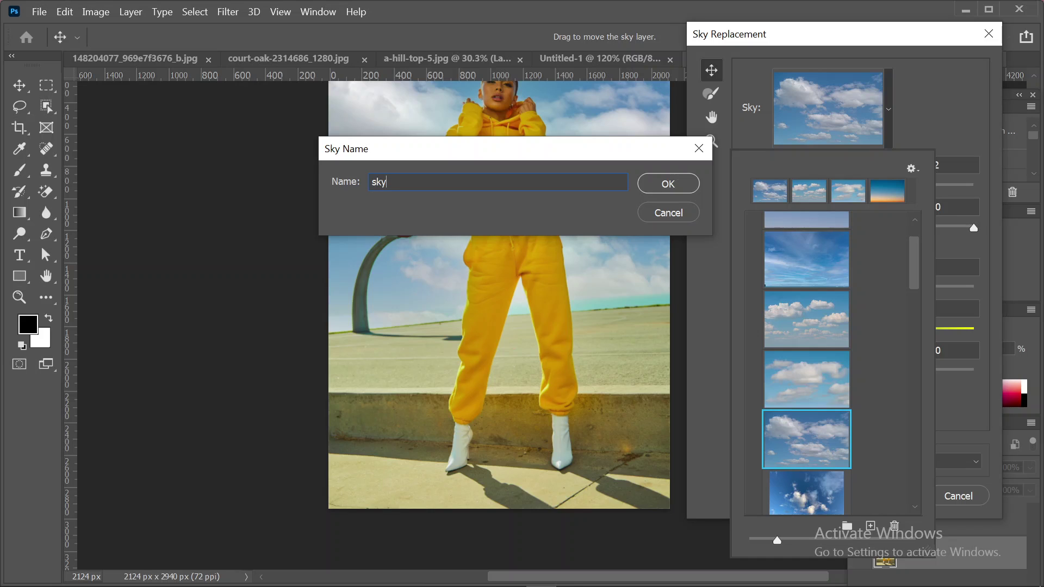
{"action": "type", "text": " with hill"}
{"action": "left_click", "coordinate": [663, 180]}
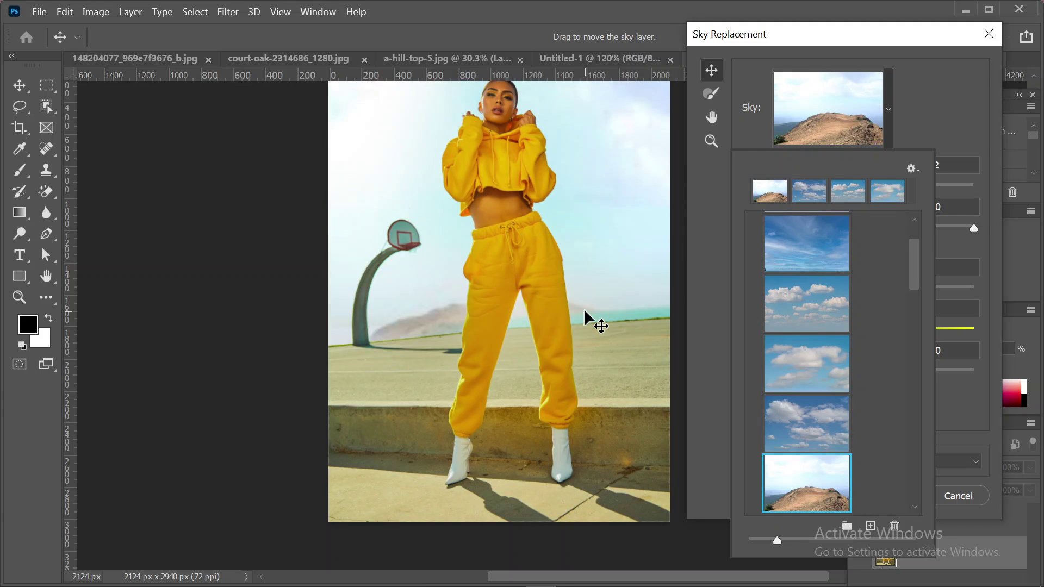
Try the hill sky at Scale 76 moved upward behind the woman, and cancel the Sky Replacement.
{"action": "scroll", "coordinate": [582, 308], "scroll_direction": "up", "scroll_amount": 3}
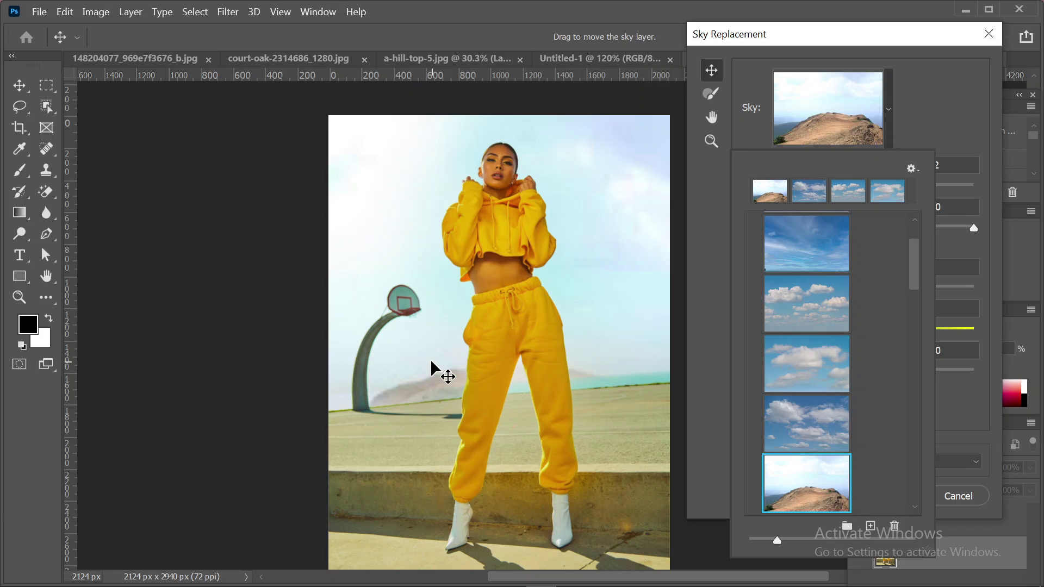
{"action": "left_click", "coordinate": [946, 124]}
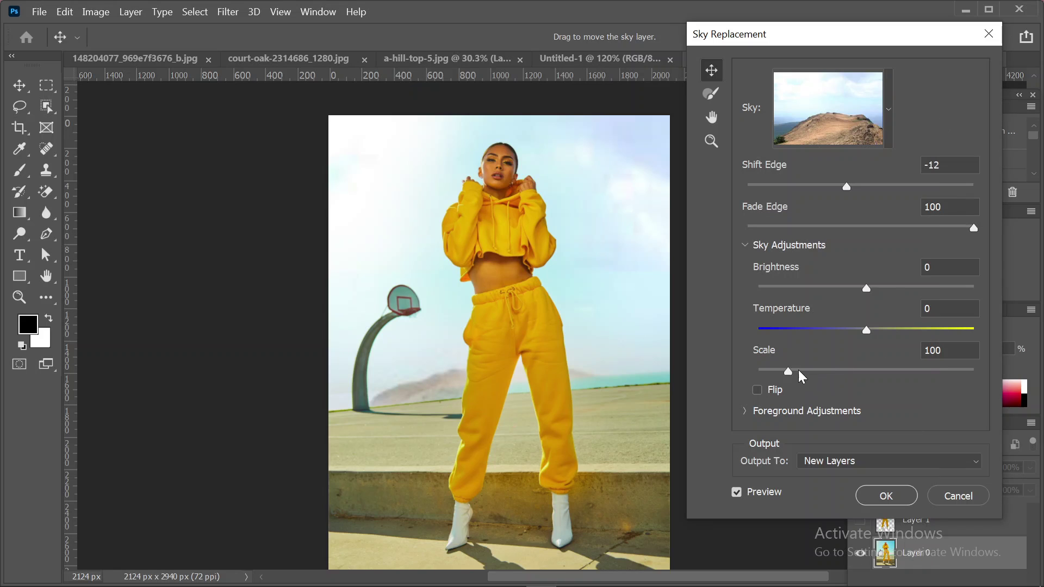
{"action": "left_click_drag", "start_coordinate": [791, 370], "coordinate": [774, 373]}
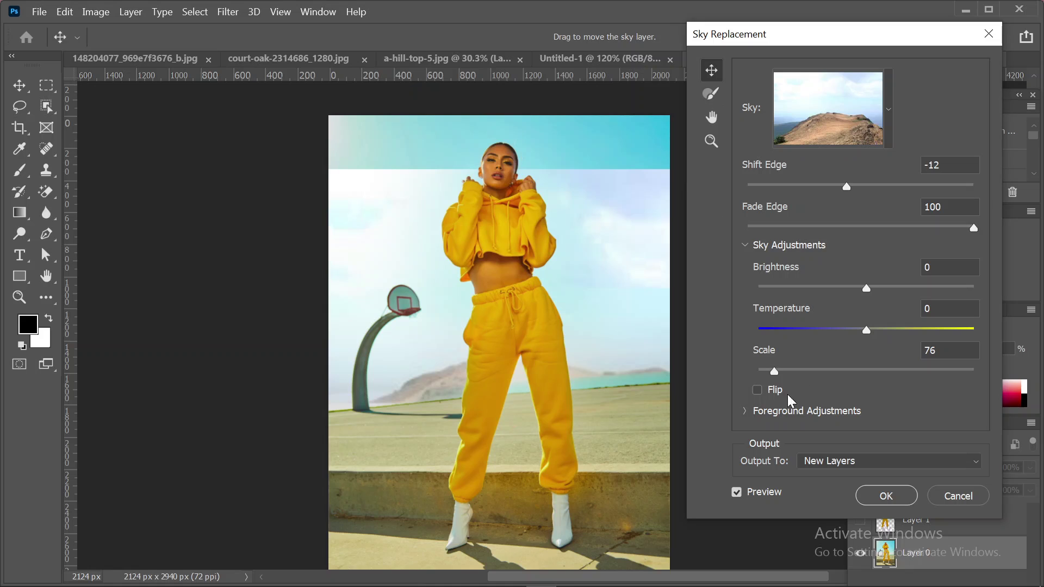
{"action": "left_click", "coordinate": [737, 492]}
{"action": "left_click_drag", "start_coordinate": [598, 258], "coordinate": [603, 150]}
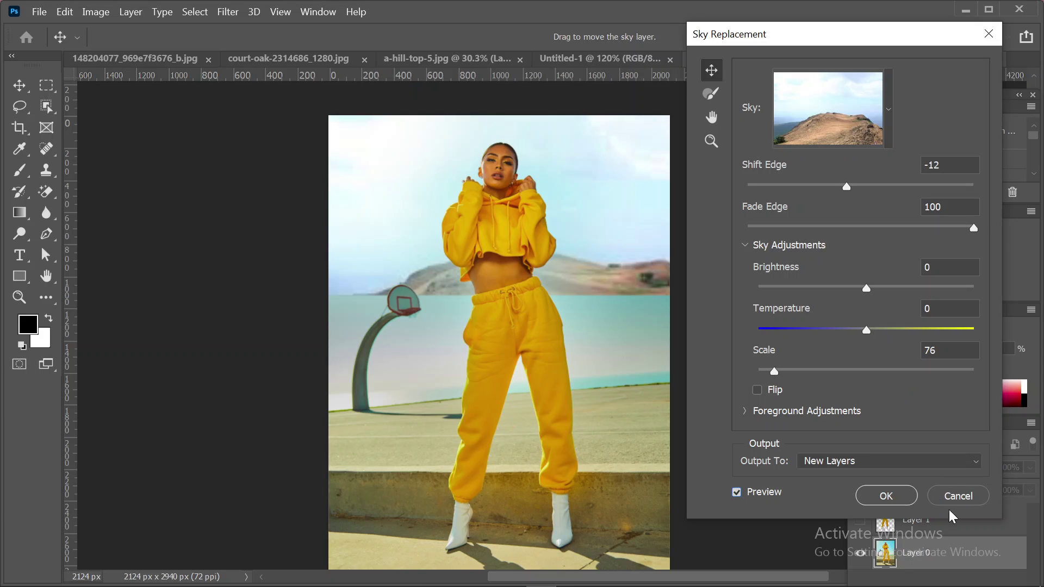
{"action": "left_click", "coordinate": [965, 499]}
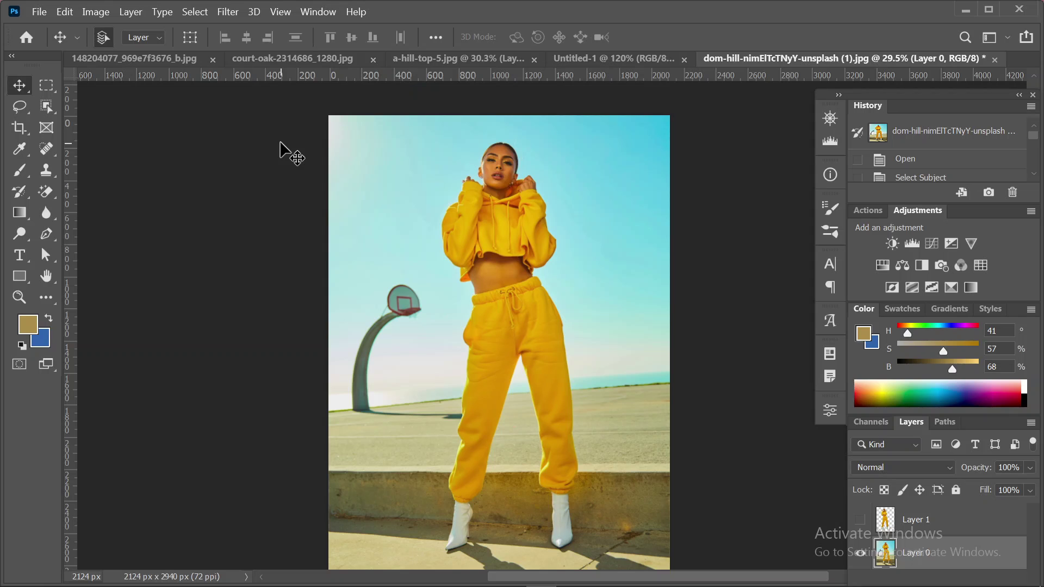
Switch to the court-oak-2314686_1280.jpg document and delete its Sky Replacement Group.
{"action": "left_click", "coordinate": [579, 58]}
{"action": "left_click", "coordinate": [490, 59]}
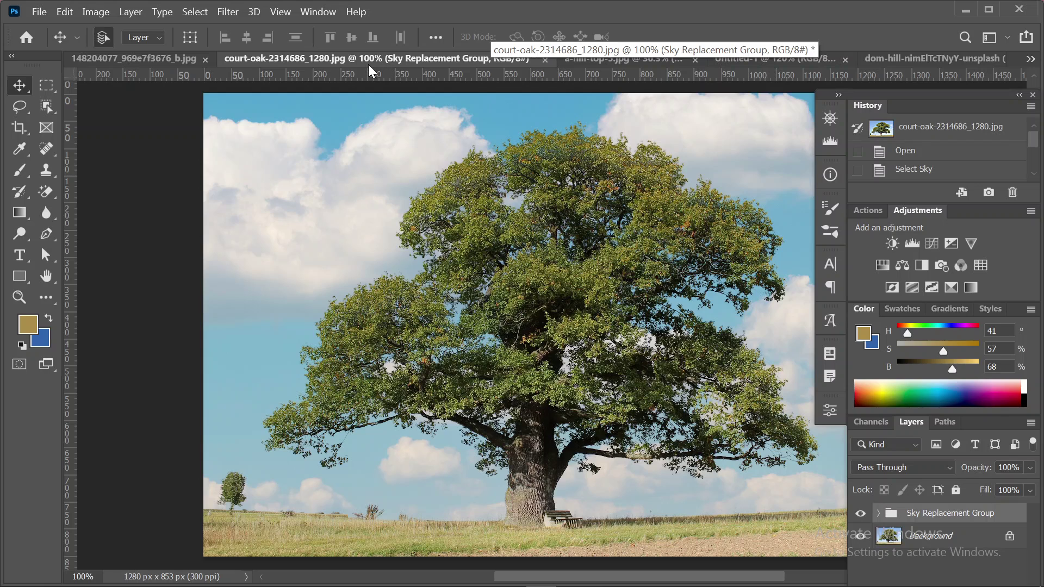
{"action": "left_click", "coordinate": [793, 56]}
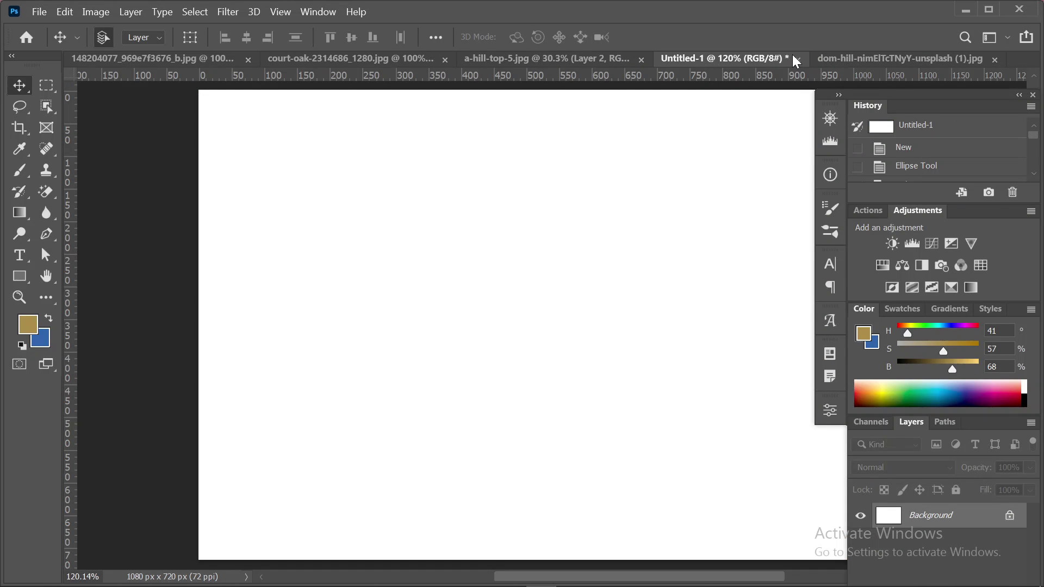
{"action": "left_click", "coordinate": [865, 61]}
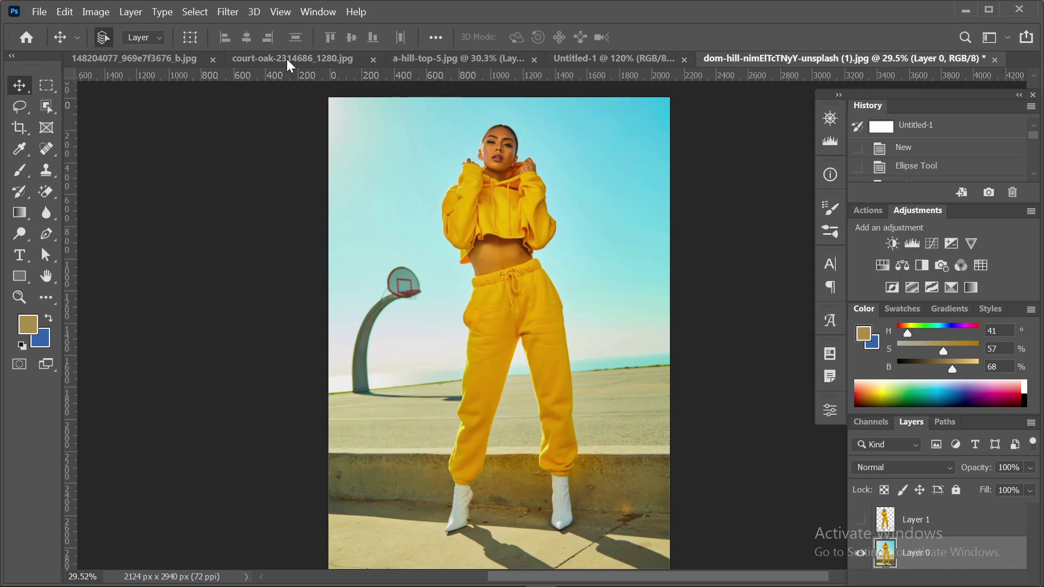
{"action": "left_click", "coordinate": [300, 61]}
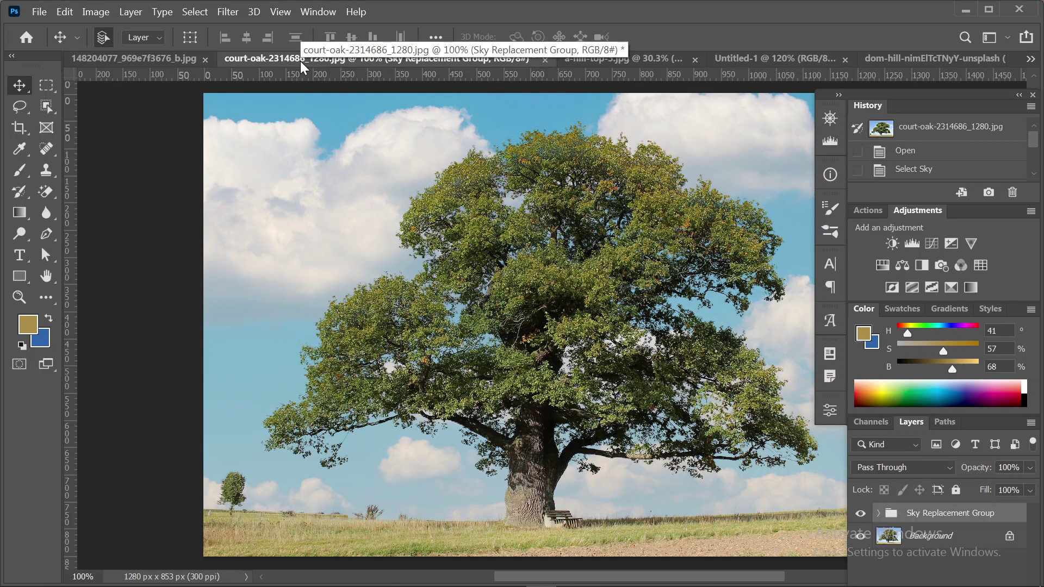
{"action": "scroll", "coordinate": [506, 296], "scroll_direction": "down", "scroll_amount": 2}
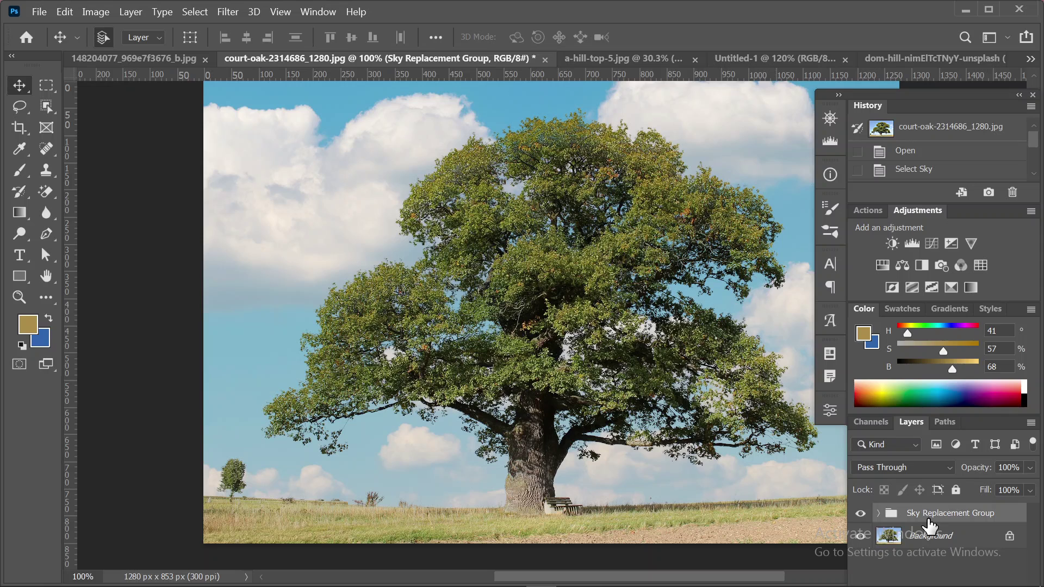
{"action": "key", "text": "Delete"}
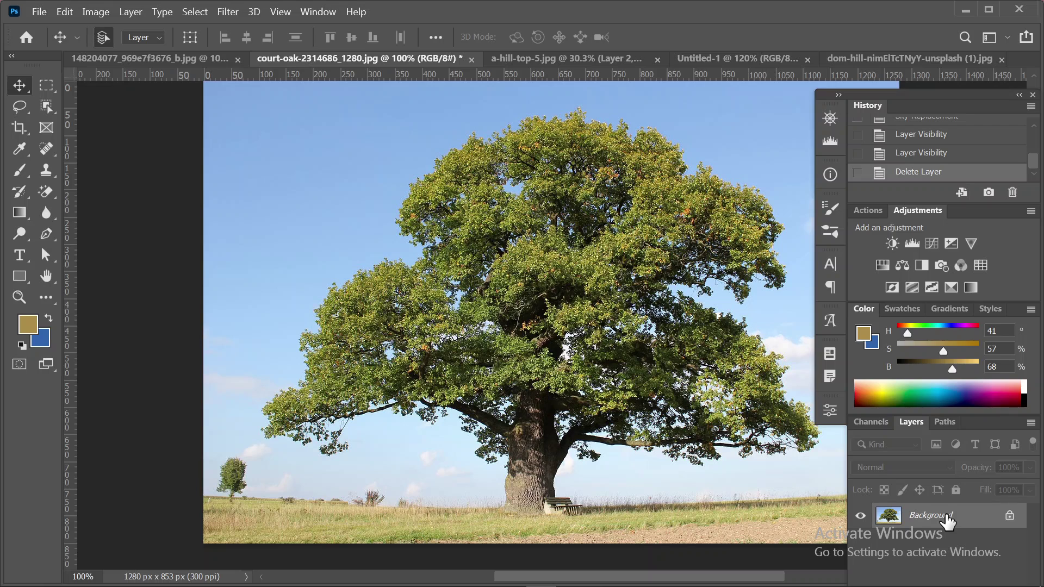
Duplicate the oak photo's Background layer and hide the original Background.
{"action": "left_click_drag", "start_coordinate": [947, 521], "coordinate": [946, 514]}
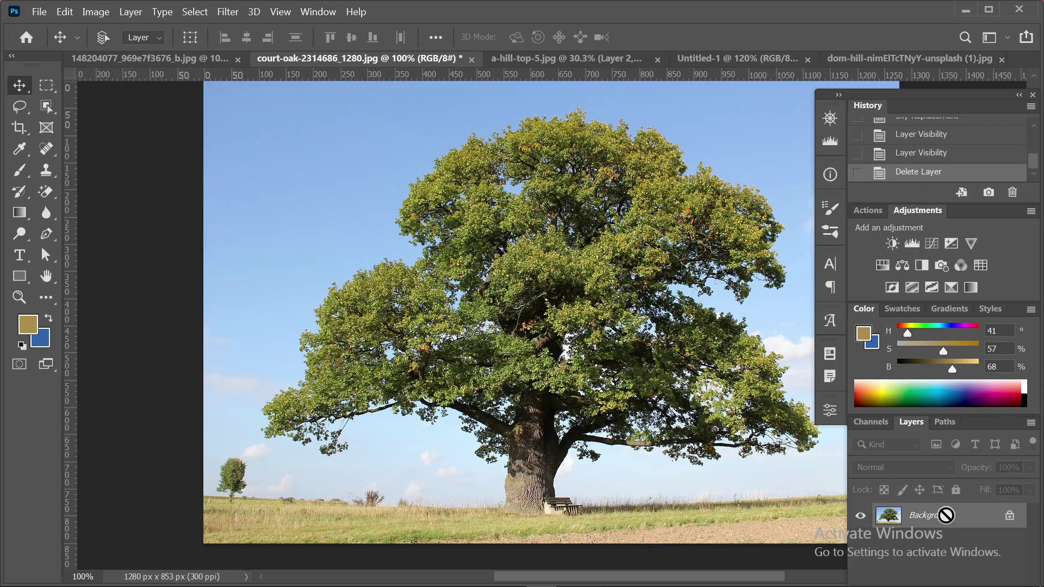
{"action": "key", "text": "ctrl+j"}
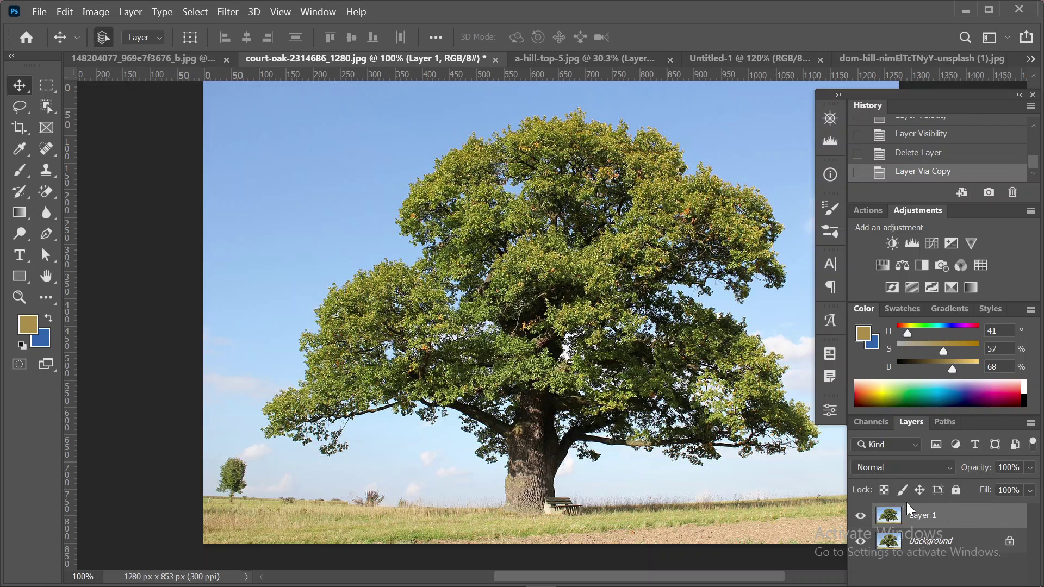
{"action": "left_click", "coordinate": [861, 541]}
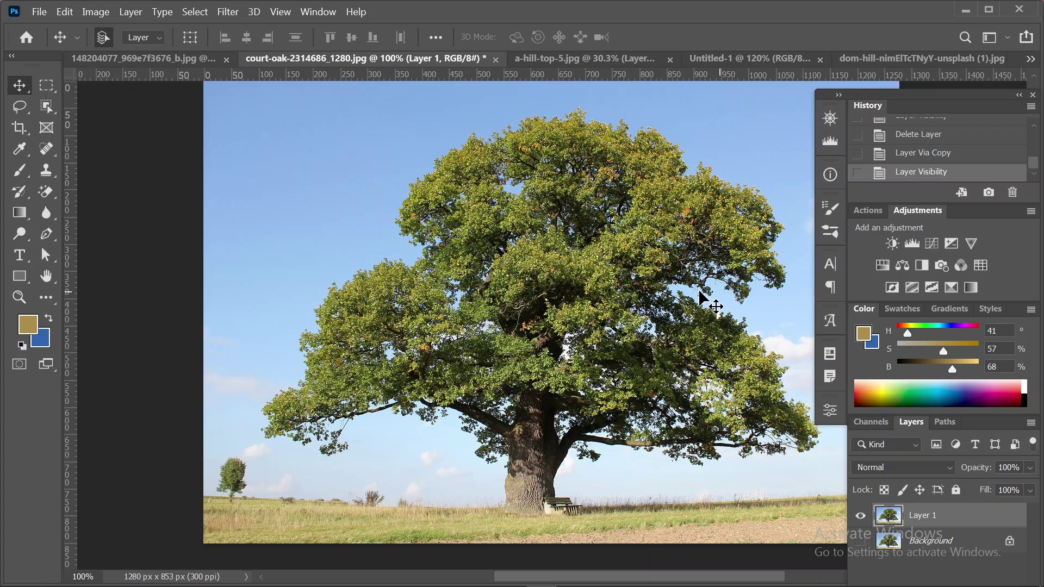
Start a Color Range selection with Sampled Colors on Layer 1 and sample green tones from the oak's foliage.
{"action": "left_click_drag", "start_coordinate": [398, 308], "coordinate": [369, 319]}
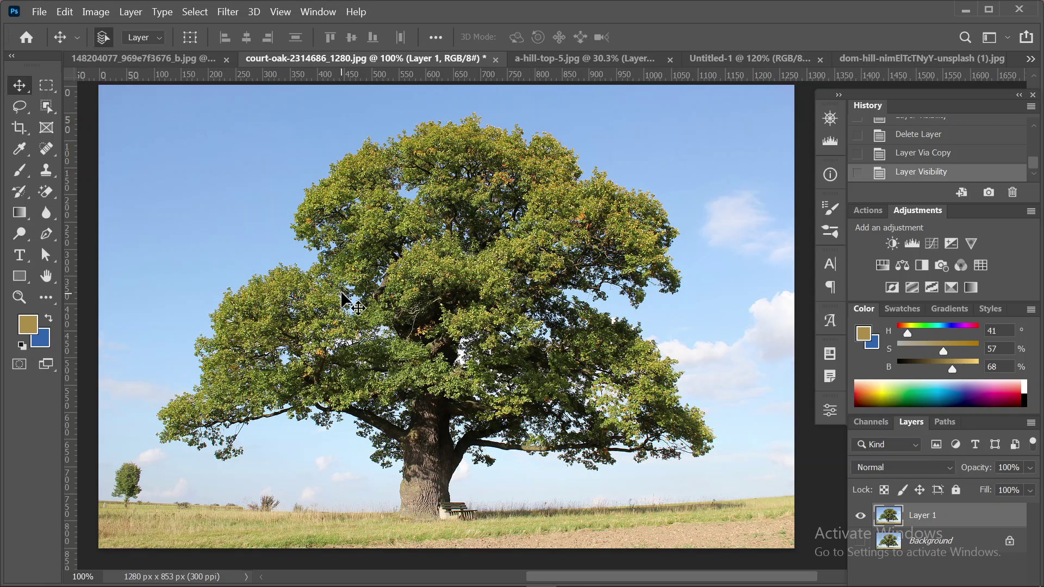
{"action": "scroll", "coordinate": [363, 291], "scroll_direction": "down", "scroll_amount": 2}
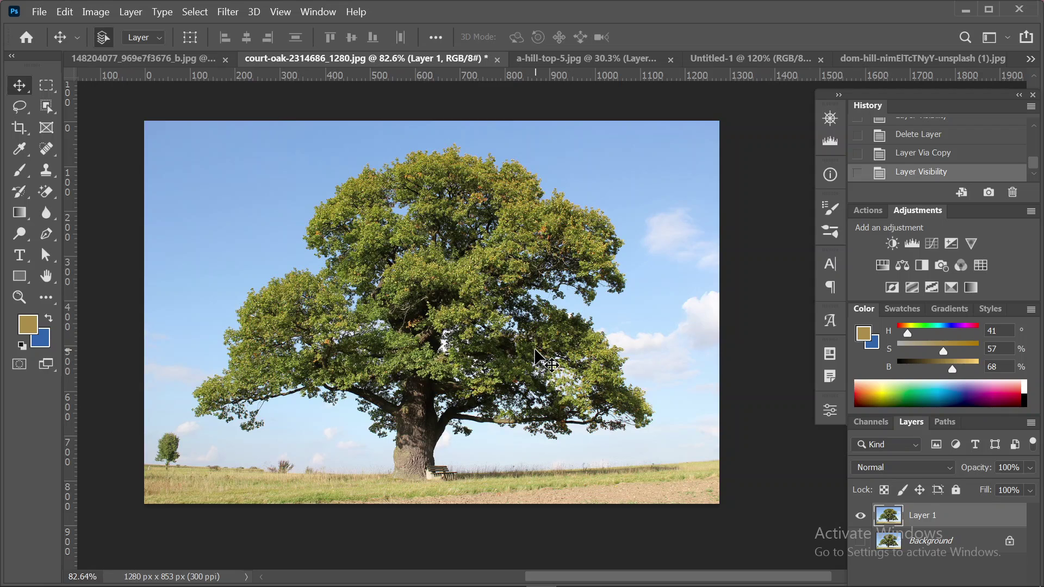
{"action": "left_click", "coordinate": [192, 12]}
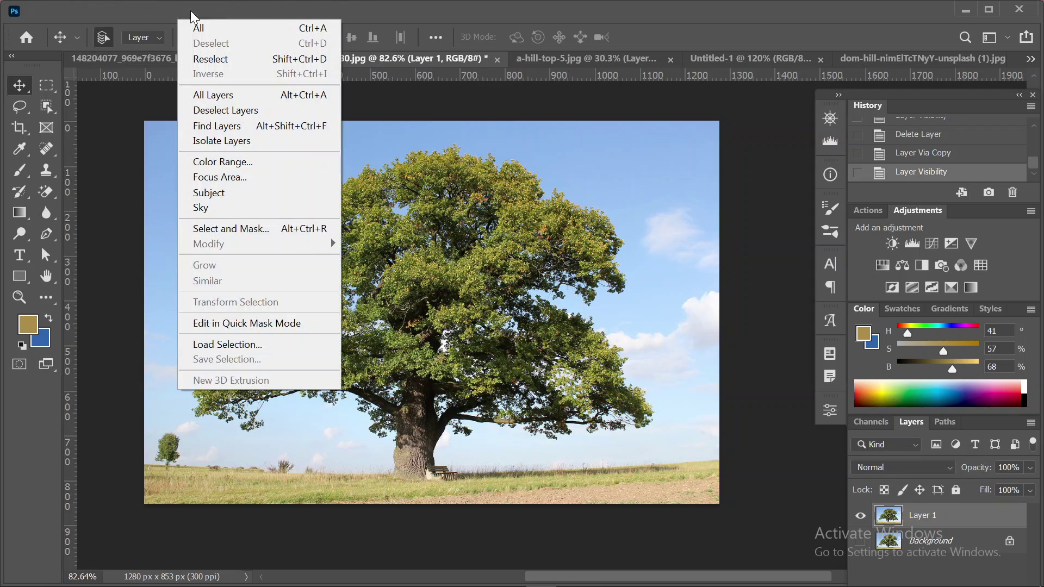
{"action": "left_click", "coordinate": [235, 168]}
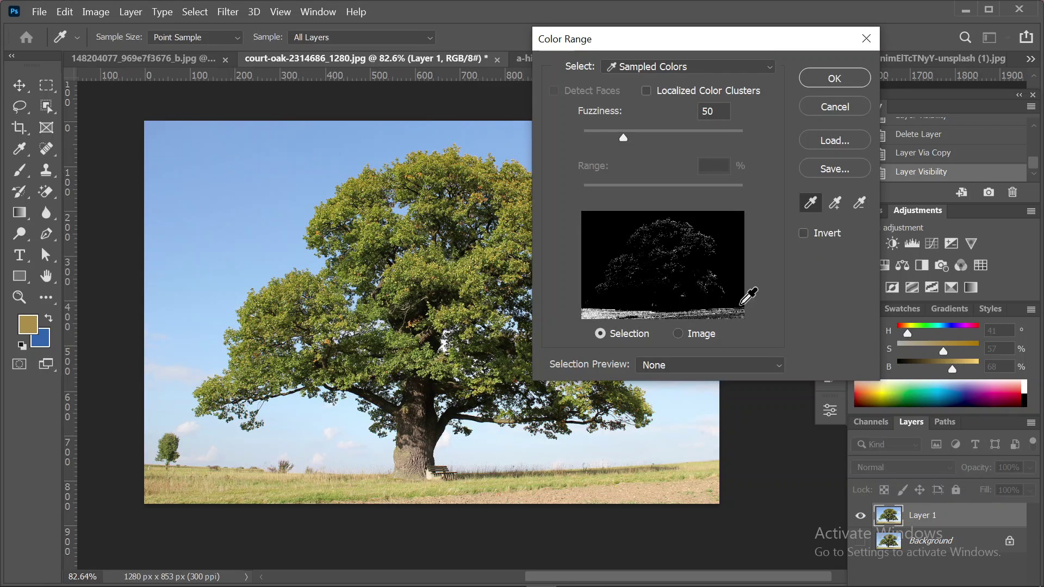
{"action": "left_click", "coordinate": [661, 254]}
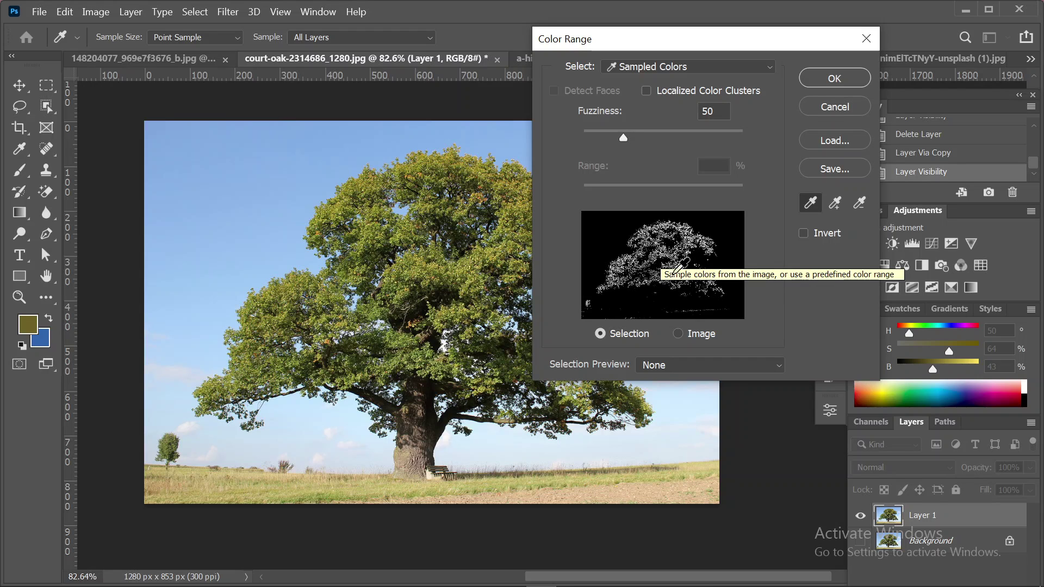
{"action": "left_click", "coordinate": [669, 266]}
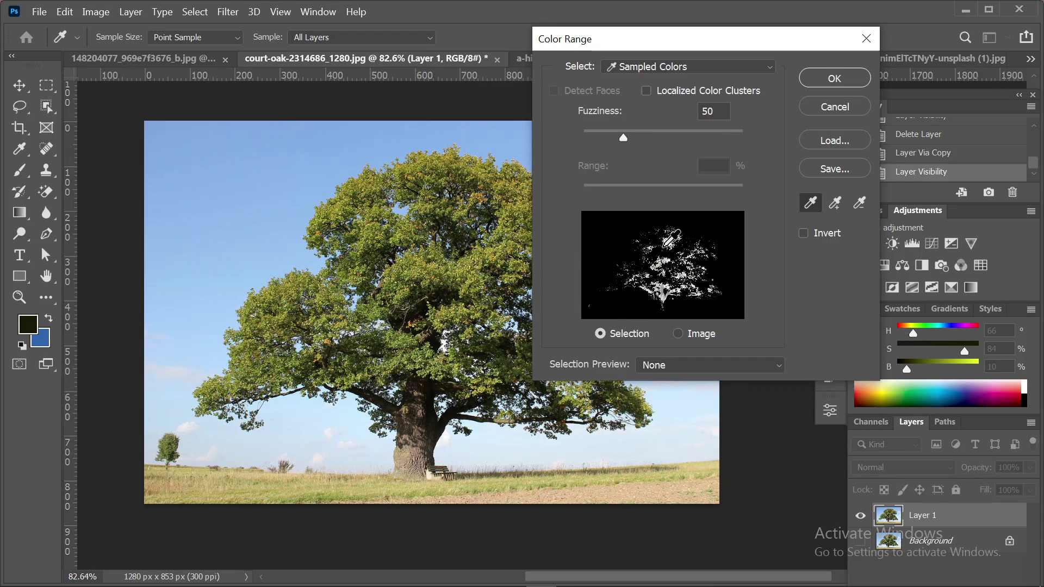
{"action": "left_click", "coordinate": [662, 246]}
{"action": "left_click", "coordinate": [662, 254]}
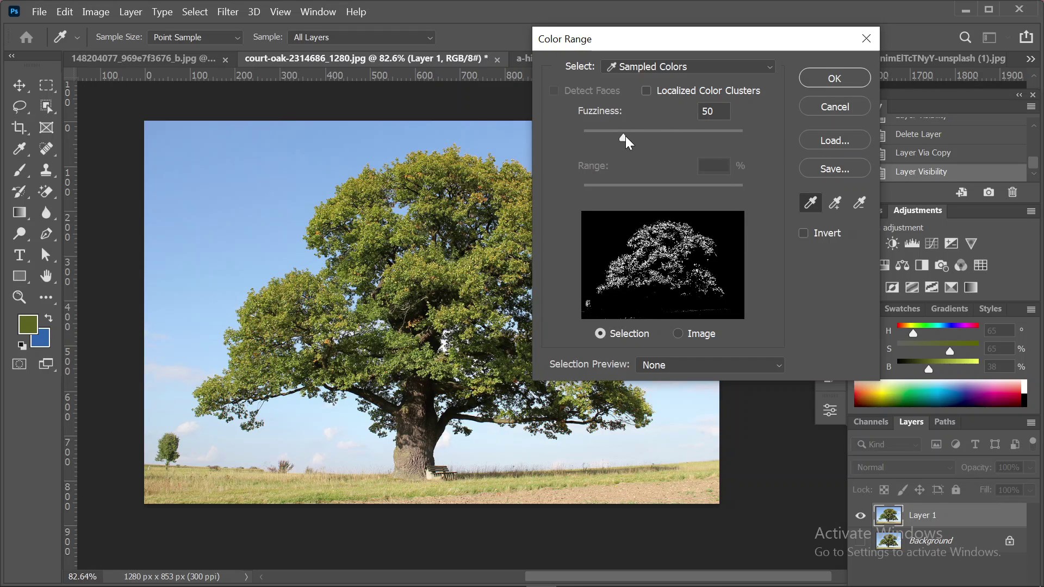
Set the Color Range Fuzziness to 64, sample a dark olive tone from the oak's foliage, and apply the selection.
{"action": "left_click_drag", "start_coordinate": [625, 137], "coordinate": [634, 136]}
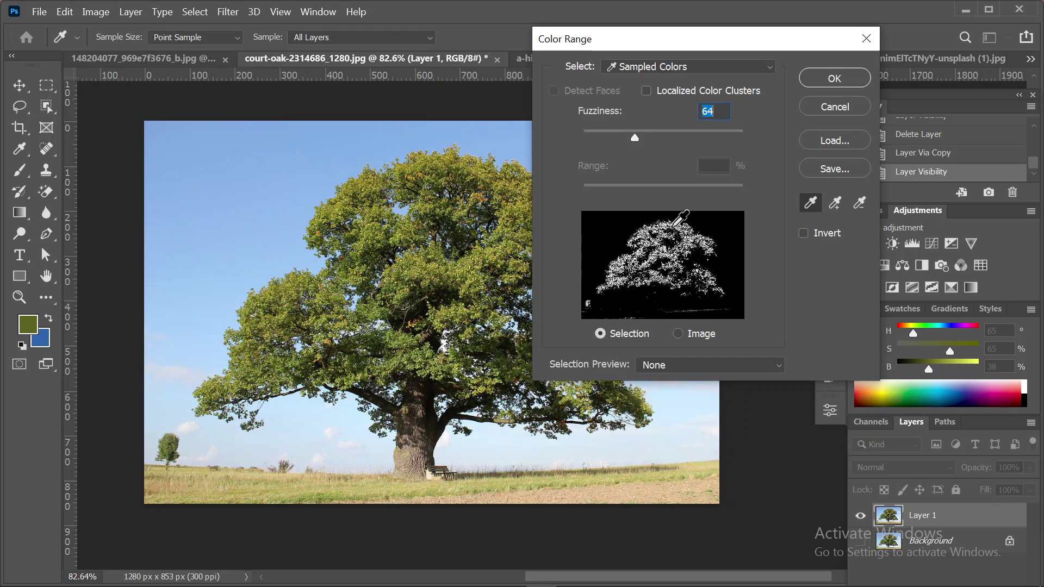
{"action": "left_click", "coordinate": [698, 263]}
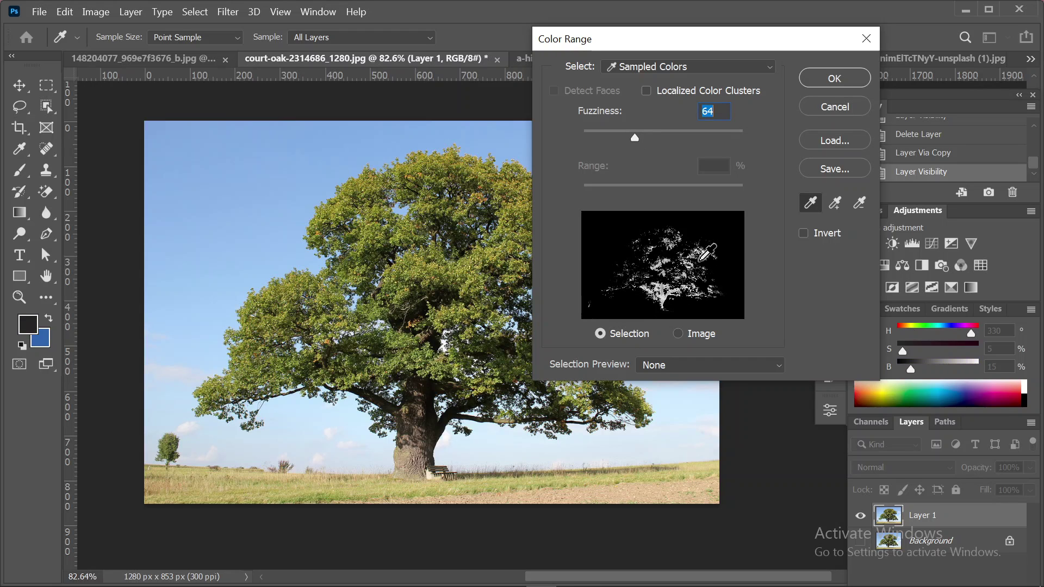
{"action": "left_click", "coordinate": [675, 248]}
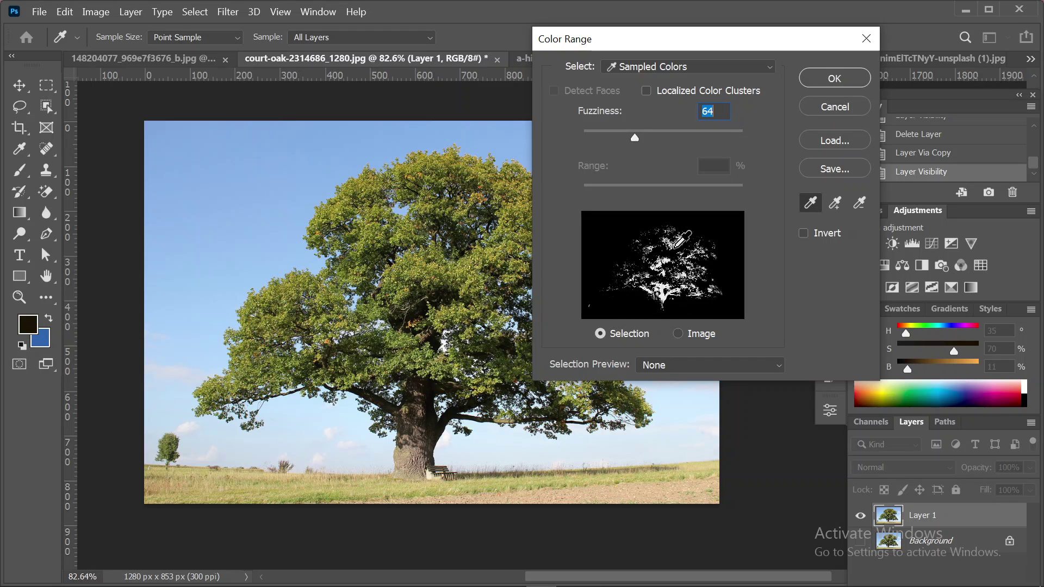
{"action": "left_click", "coordinate": [648, 245]}
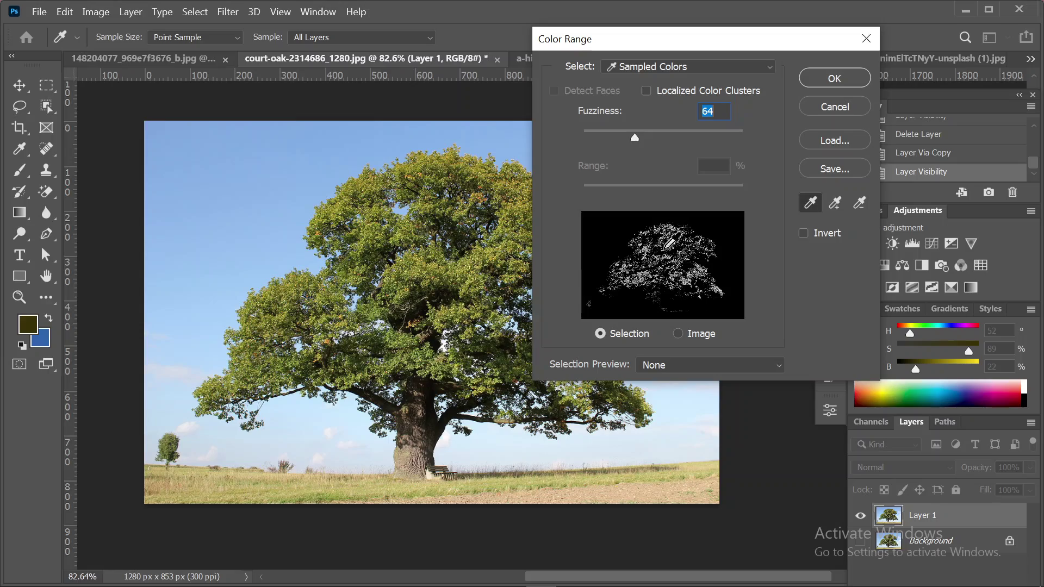
{"action": "left_click", "coordinate": [822, 81]}
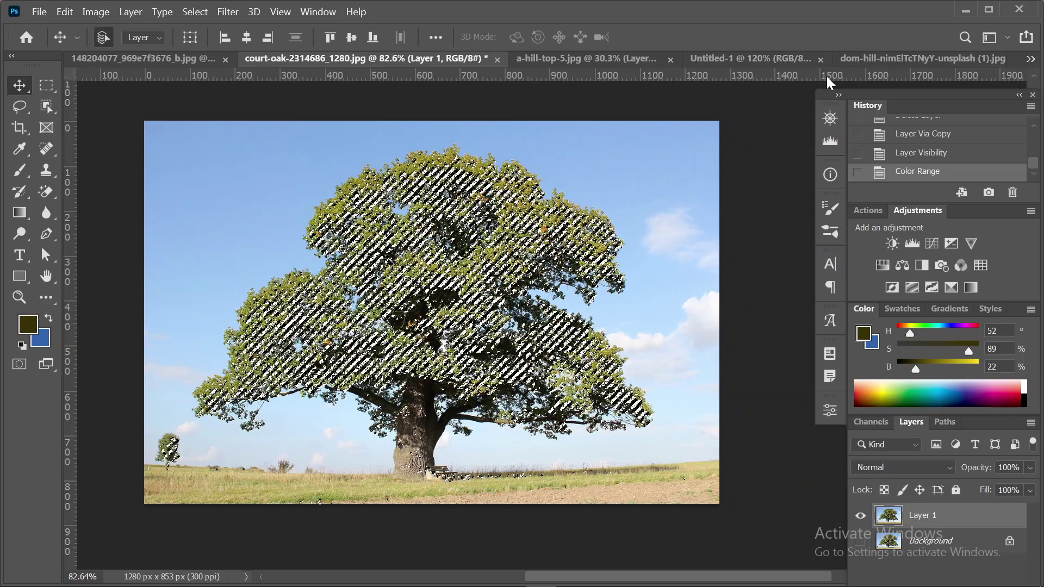
Copy the selected foliage to a new layer and hide Layer 1 briefly to inspect the copy alone.
{"action": "key", "text": "ctrl+j"}
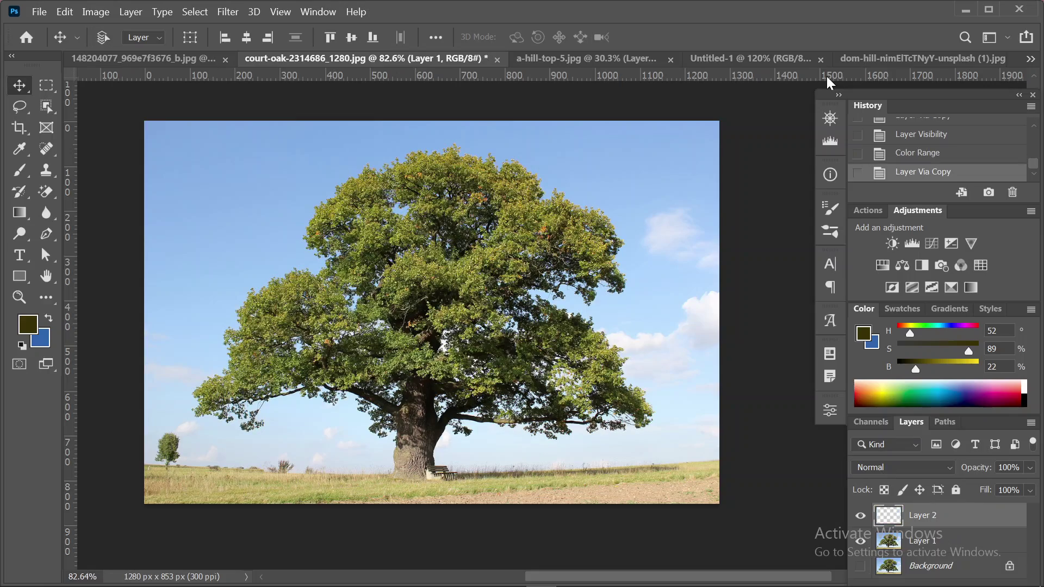
{"action": "left_click", "coordinate": [861, 543]}
{"action": "left_click", "coordinate": [860, 541]}
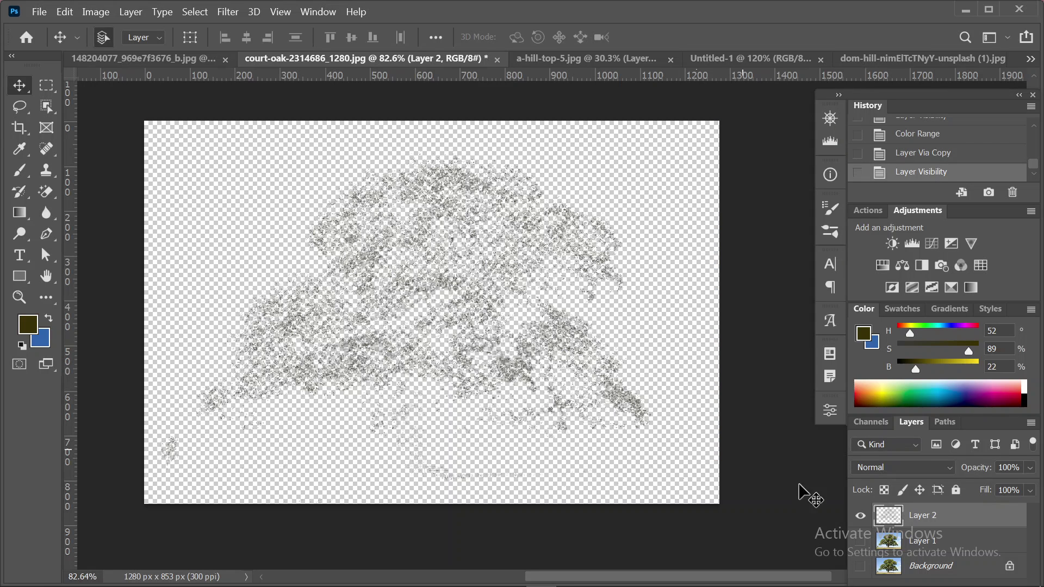
{"action": "left_click", "coordinate": [861, 542]}
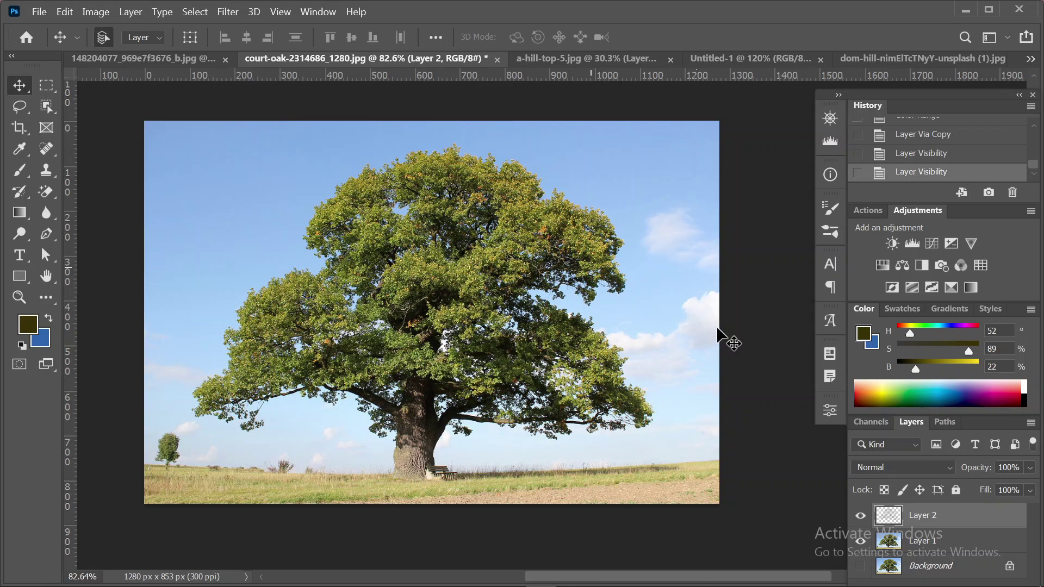
{"action": "left_click", "coordinate": [440, 277]}
{"action": "left_click_drag", "start_coordinate": [440, 276], "coordinate": [486, 280]}
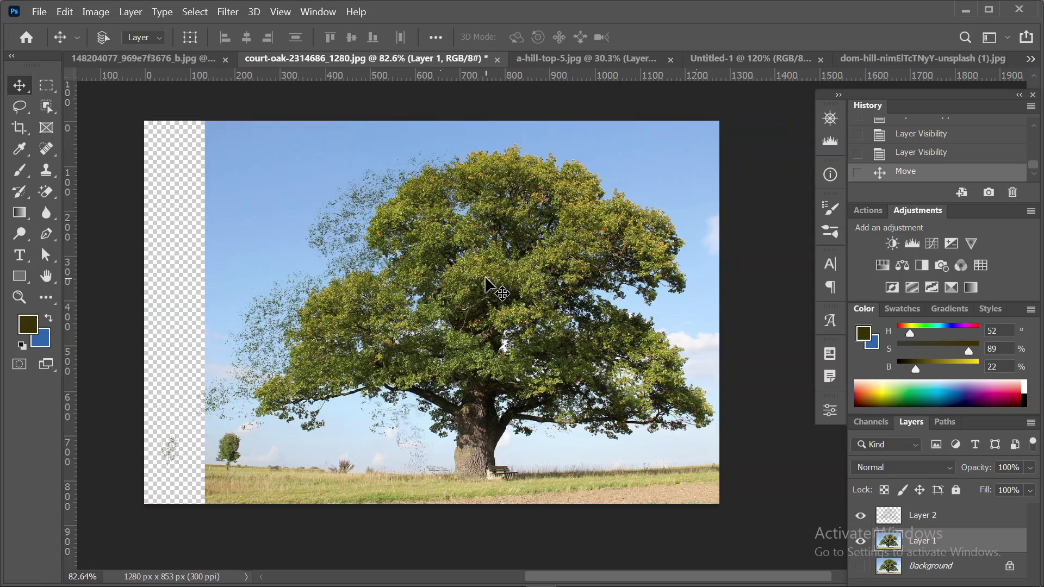
{"action": "key", "text": "ctrl+z"}
Nudge Layer 2 about 180 px to the right to offset the copied leaves from the oak.
{"action": "left_click", "coordinate": [940, 516]}
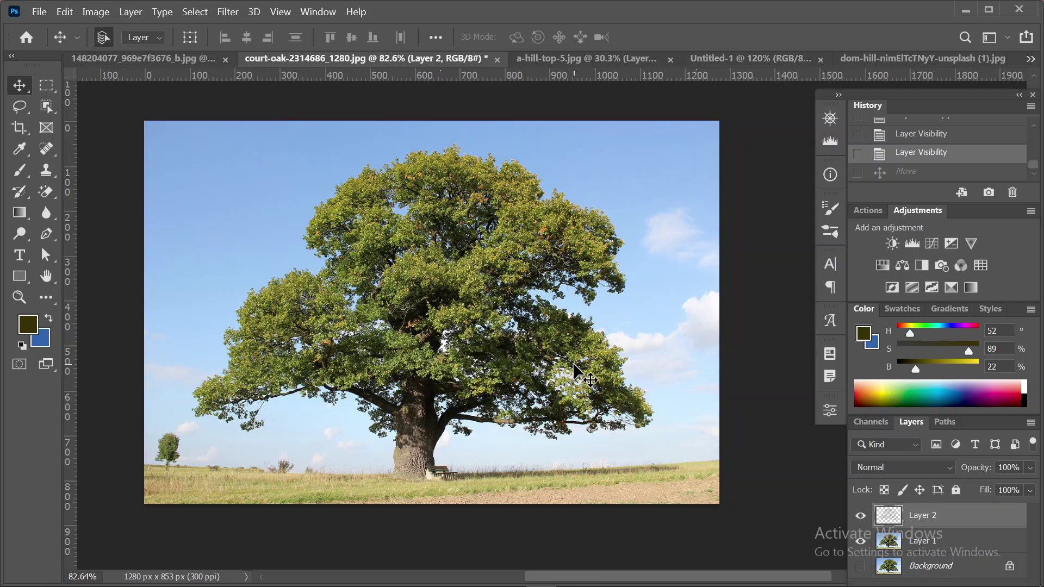
{"action": "key", "text": "shift+Right"}
{"action": "key", "text": "shift+Right"}
{"action": "key", "text": "shift+Right"}
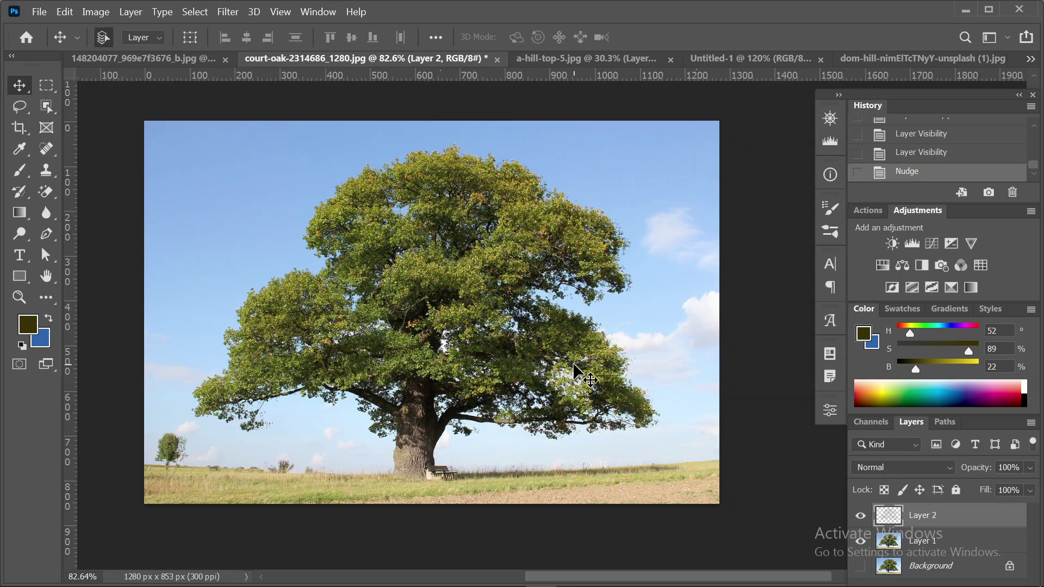
{"action": "key", "text": "shift+Right"}
{"action": "key", "text": "shift+Right"}
{"action": "key", "text": "shift+Right"}
{"action": "key", "text": "shift+Right"}
{"action": "key", "text": "shift+Right"}
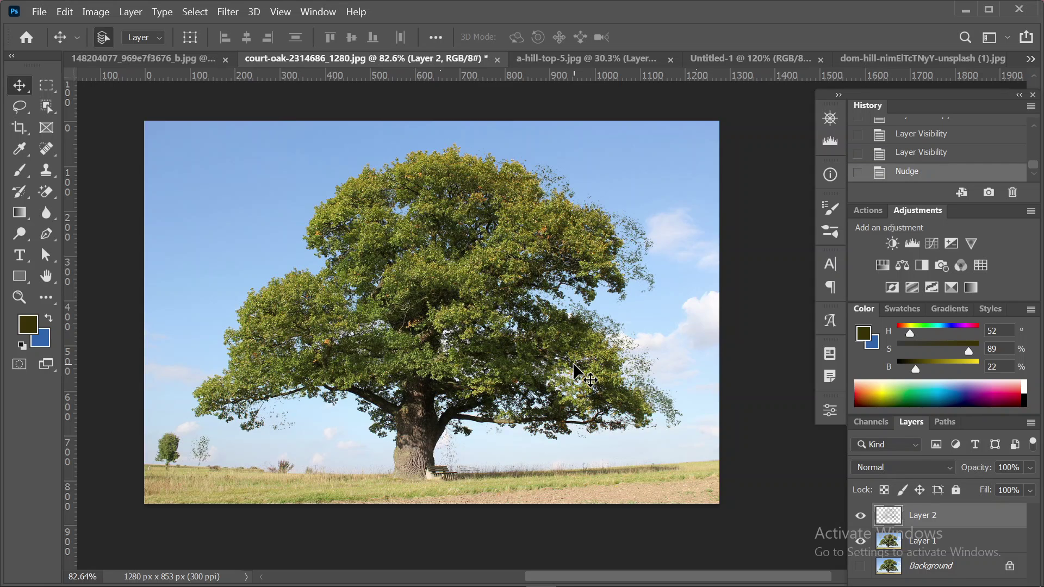
{"action": "key", "text": "shift+Right"}
{"action": "key", "text": "shift+Right"}
{"action": "key", "text": "shift+Right"}
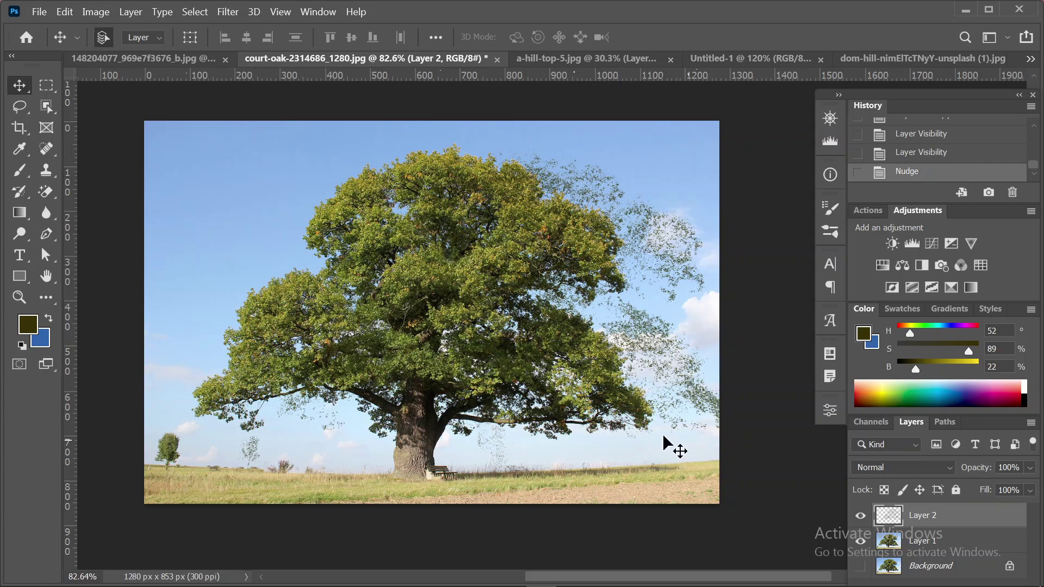
Delete Layer 2 with the copied foliage.
{"action": "left_click", "coordinate": [649, 231]}
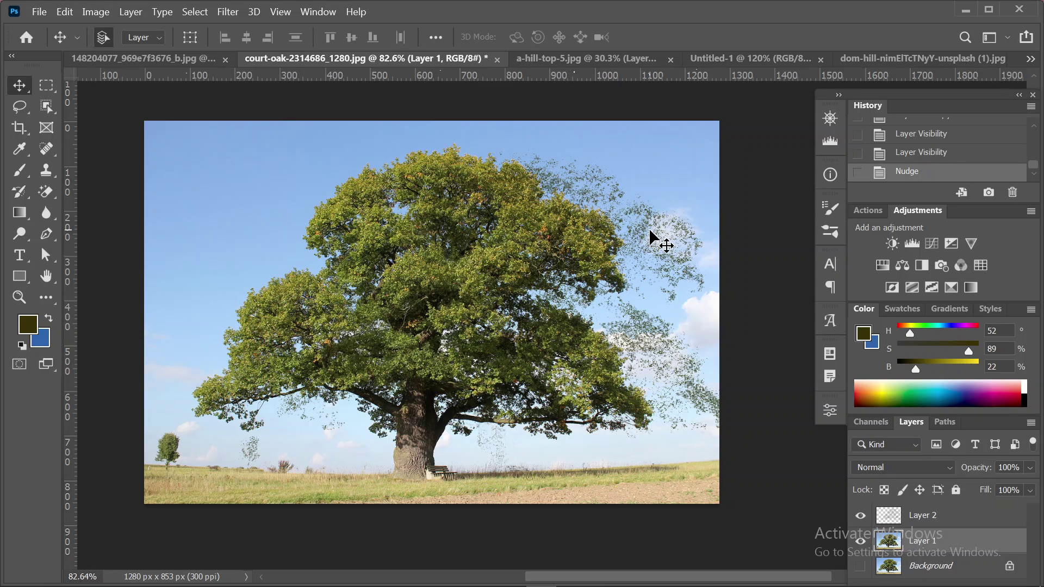
{"action": "left_click", "coordinate": [958, 515]}
{"action": "key", "text": "Delete"}
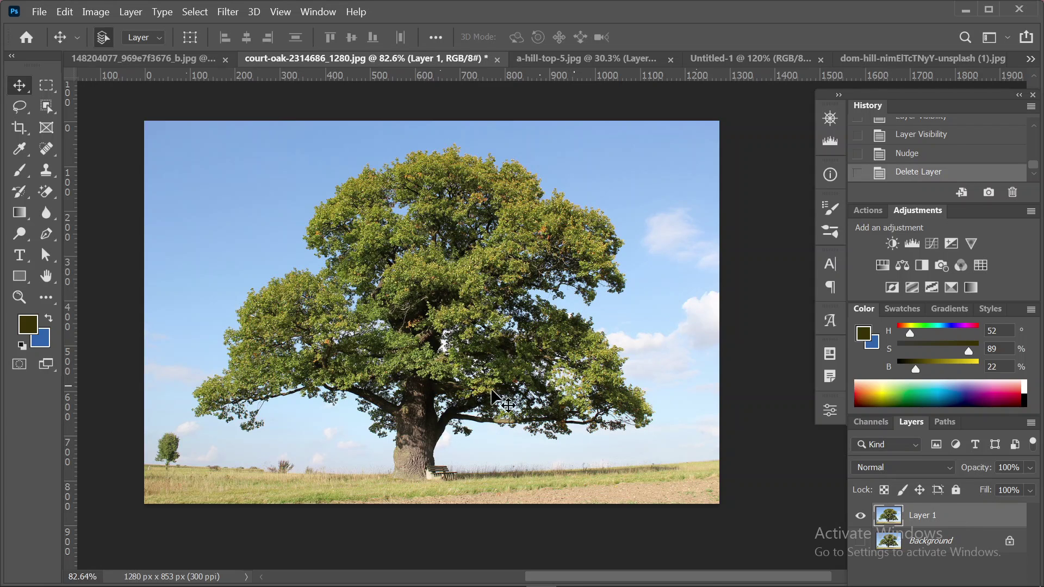
Select the small tree on the horizon with the Object Selection tool in Rectangle mode.
{"action": "scroll", "coordinate": [170, 405], "scroll_direction": "up", "scroll_amount": 4}
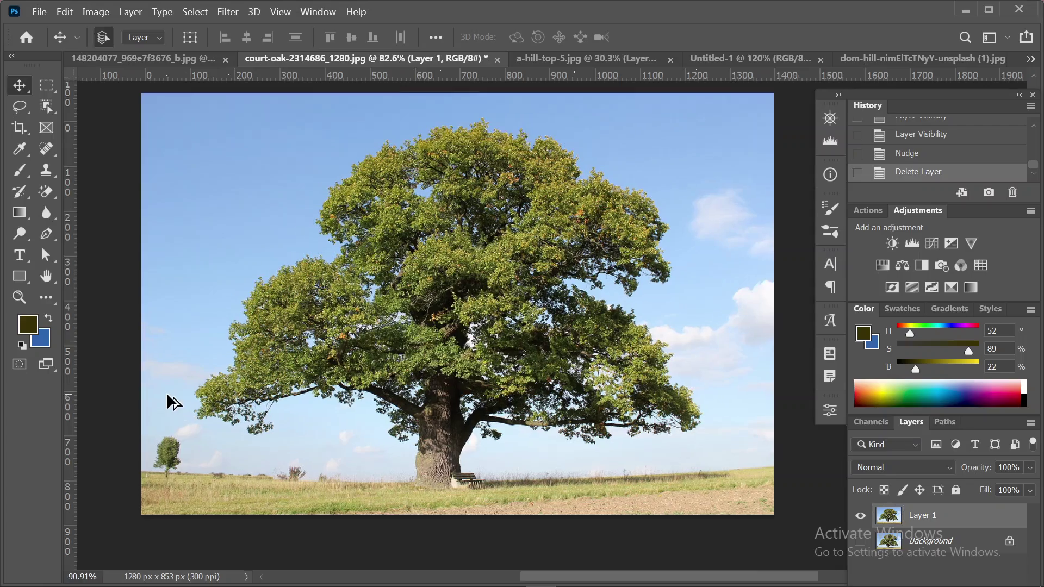
{"action": "scroll", "coordinate": [208, 415], "scroll_direction": "up", "scroll_amount": 1}
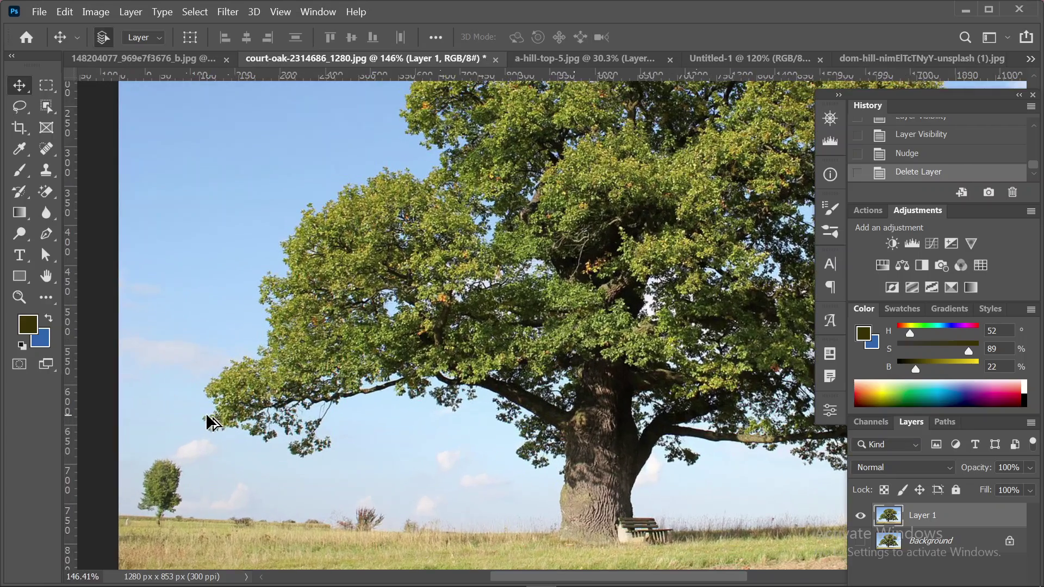
{"action": "scroll", "coordinate": [314, 353], "scroll_direction": "up", "scroll_amount": 1}
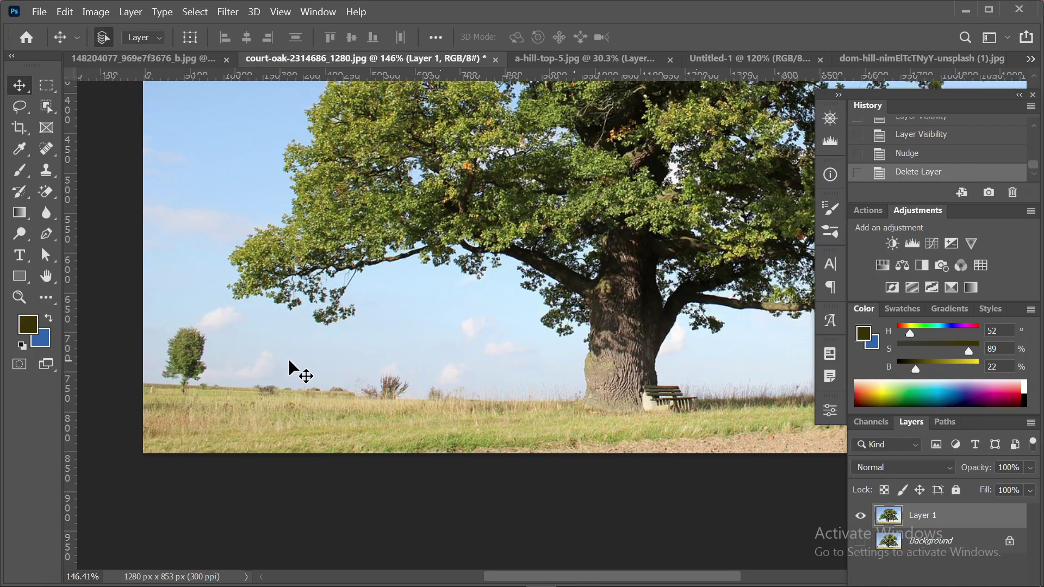
{"action": "scroll", "coordinate": [288, 359], "scroll_direction": "up", "scroll_amount": 1}
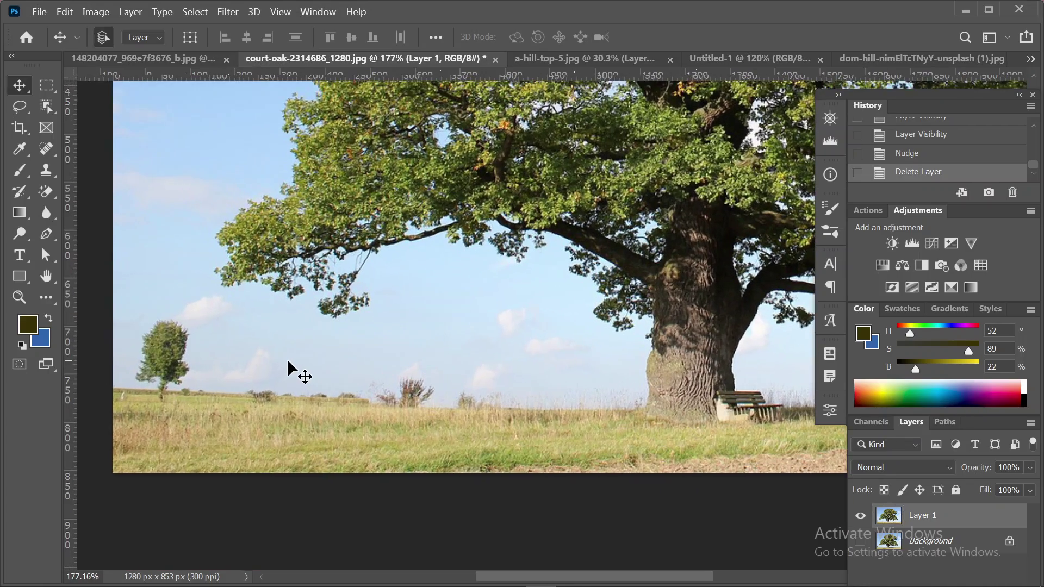
{"action": "left_click", "coordinate": [46, 106]}
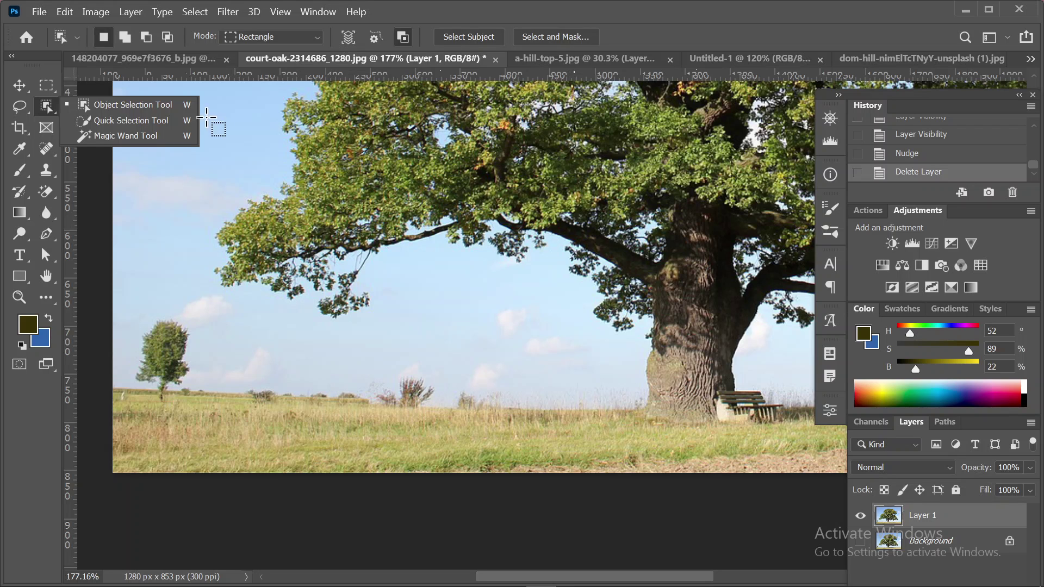
{"action": "left_click", "coordinate": [127, 103]}
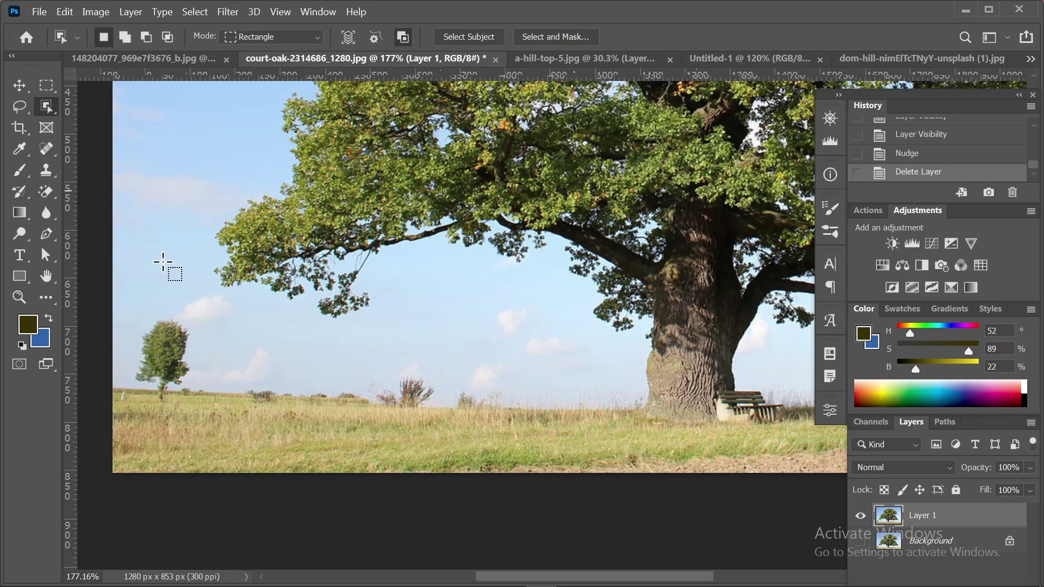
{"action": "left_click_drag", "start_coordinate": [120, 310], "coordinate": [201, 391]}
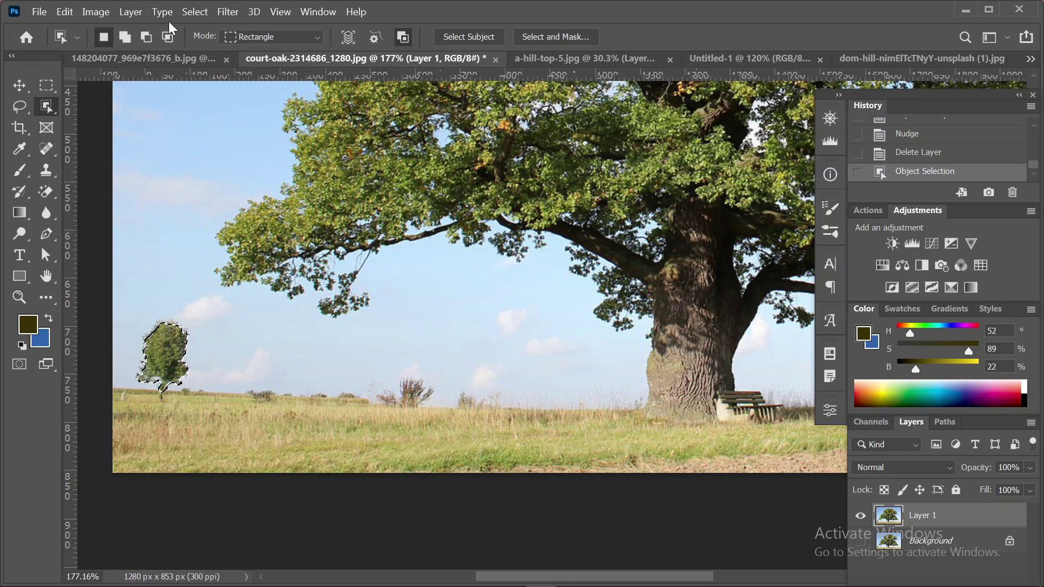
Expand the small tree's selection by 5 pixels.
{"action": "left_click", "coordinate": [186, 13]}
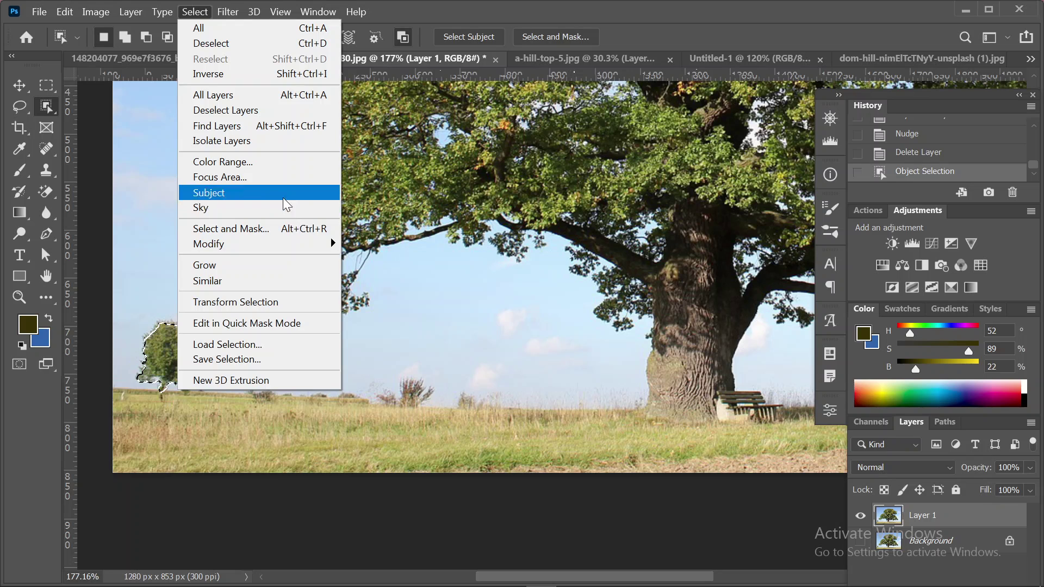
{"action": "mouse_move", "coordinate": [269, 244]}
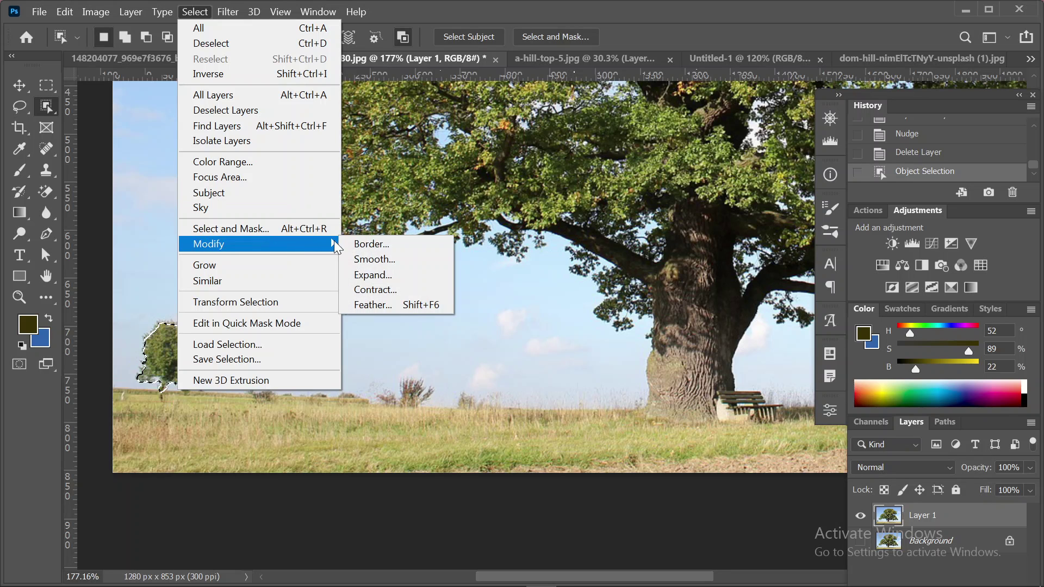
{"action": "left_click", "coordinate": [380, 274]}
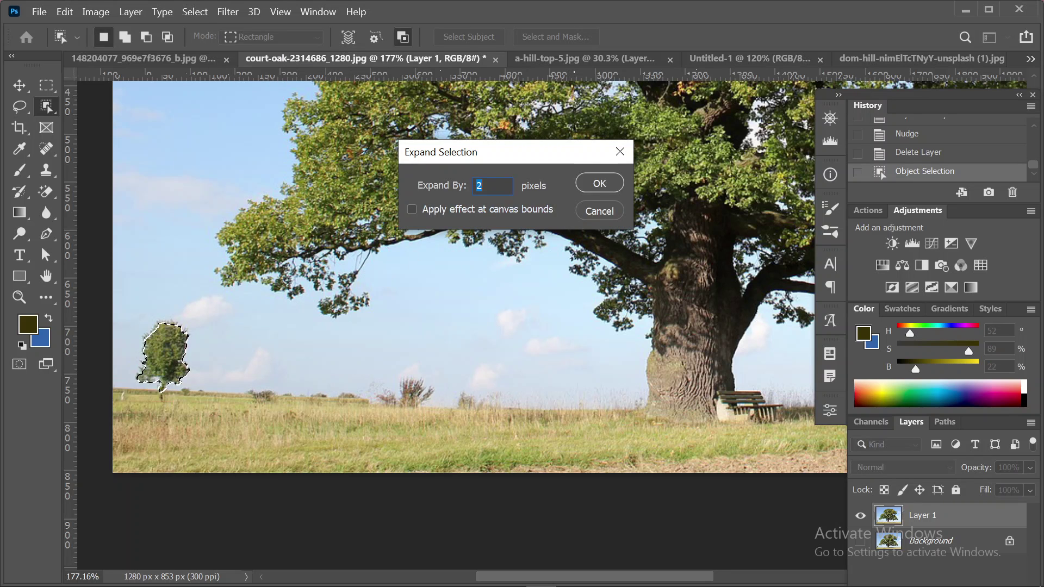
{"action": "type", "text": "5"}
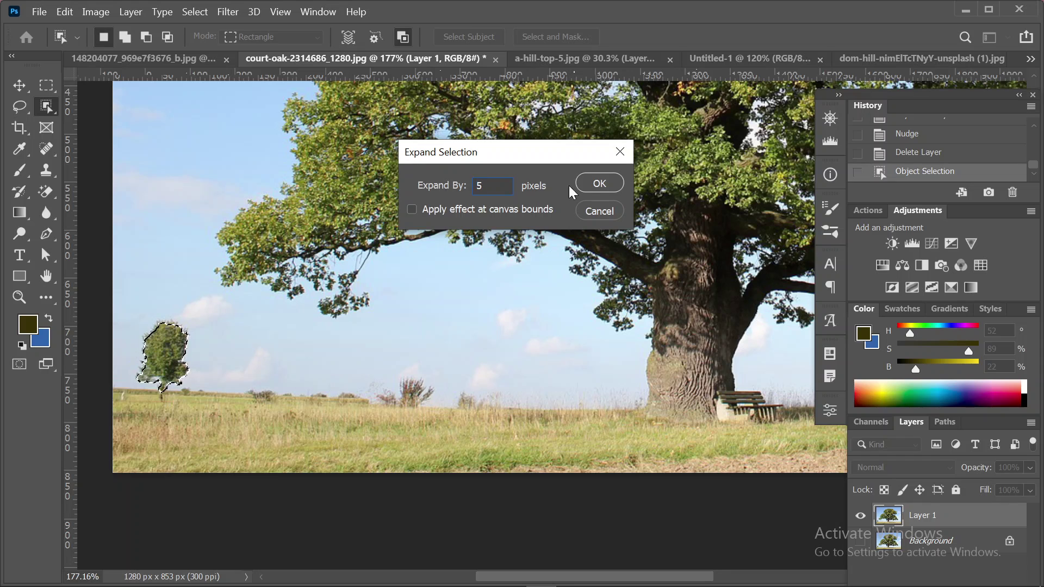
{"action": "left_click", "coordinate": [596, 183]}
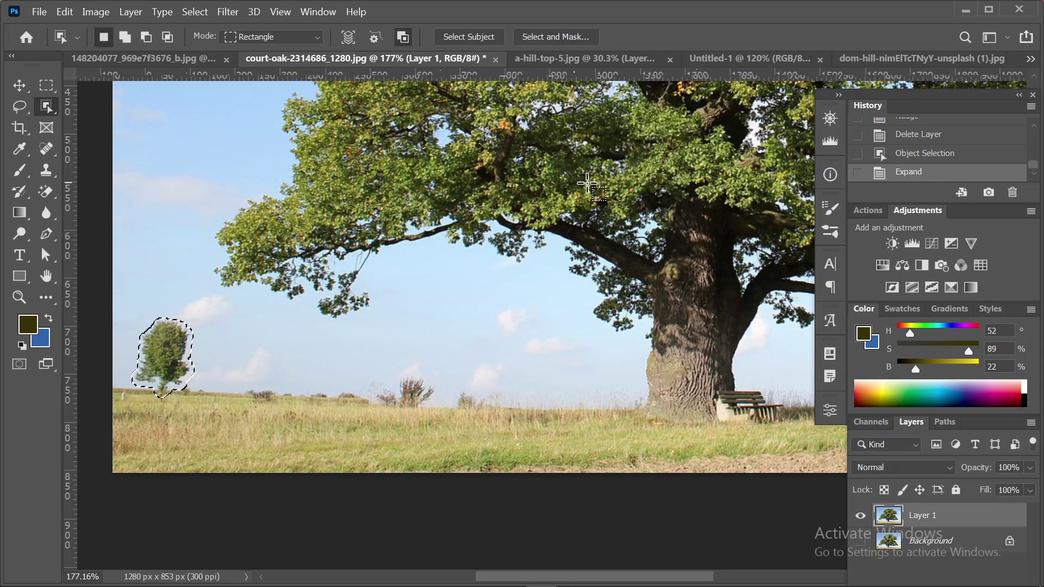
Expand the small tree's selection by a further 2 pixels.
{"action": "left_click", "coordinate": [188, 11]}
{"action": "mouse_move", "coordinate": [321, 243]}
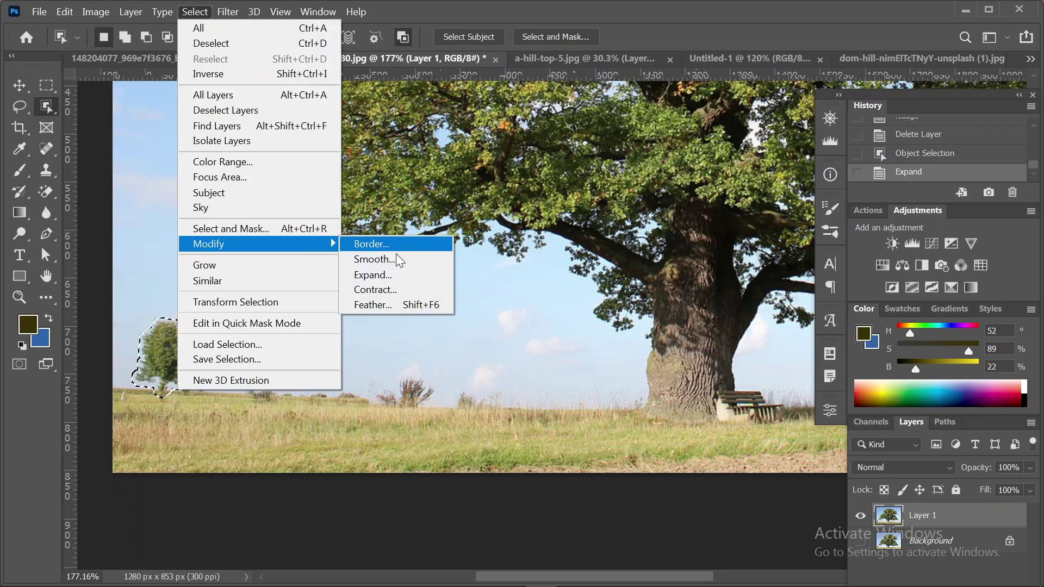
{"action": "left_click", "coordinate": [397, 274]}
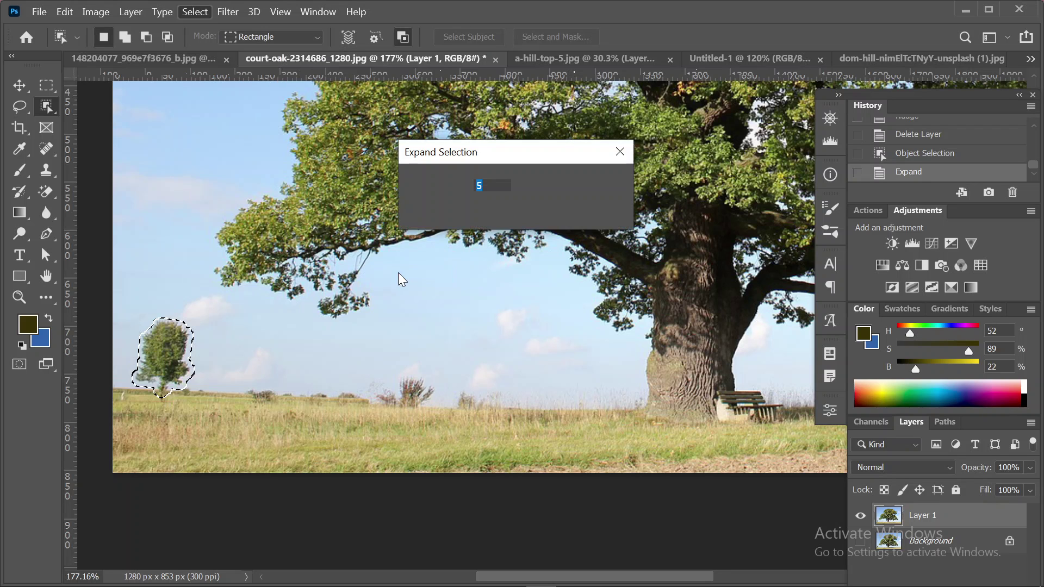
{"action": "type", "text": "2"}
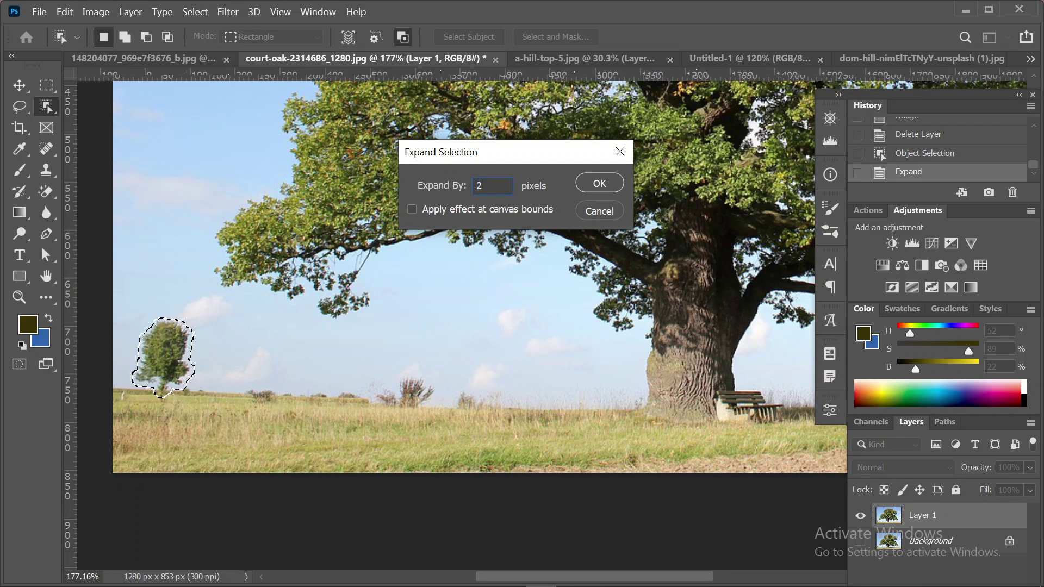
{"action": "left_click", "coordinate": [600, 185]}
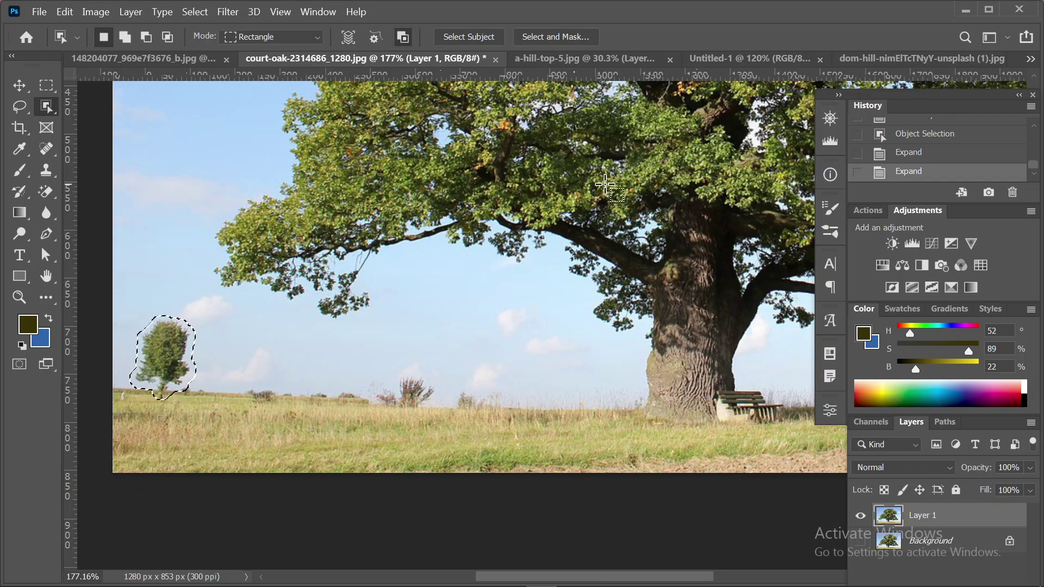
Undo both expansions of the small tree's selection and expand the original selection by 2 pixels instead.
{"action": "key", "text": "ctrl+z"}
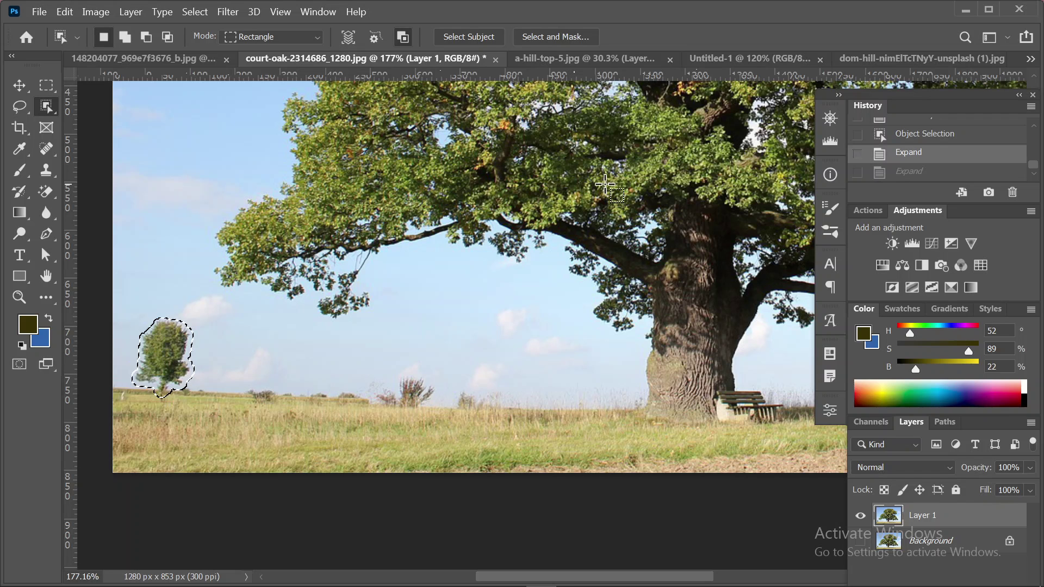
{"action": "key", "text": "ctrl+z"}
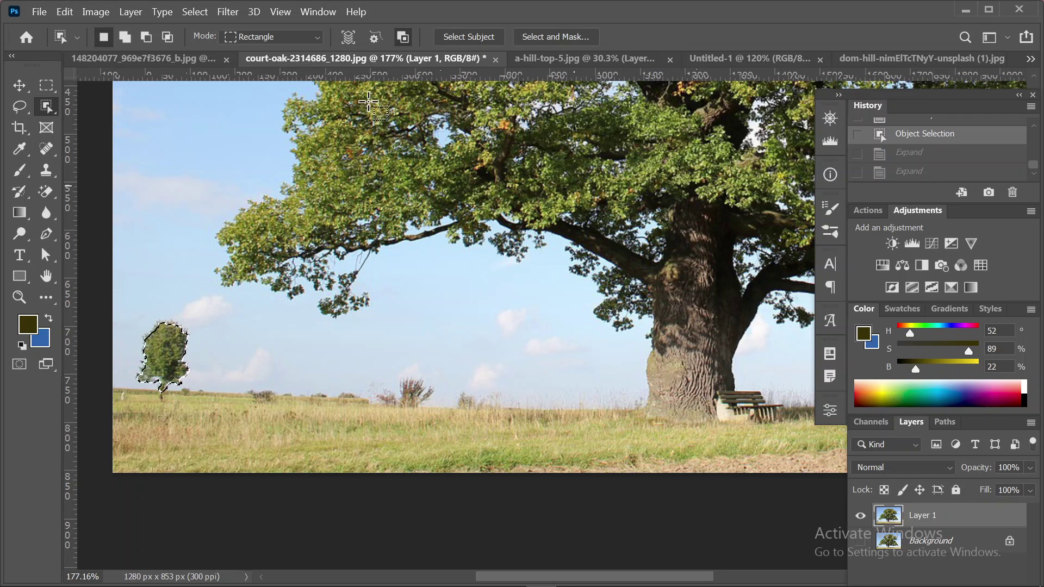
{"action": "left_click", "coordinate": [195, 11]}
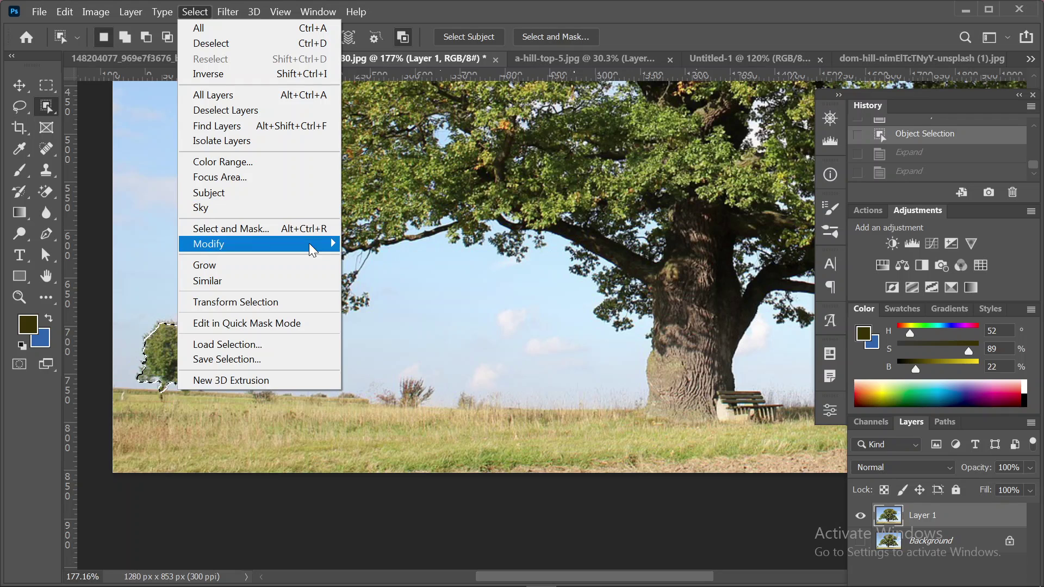
{"action": "mouse_move", "coordinate": [326, 243]}
{"action": "left_click", "coordinate": [393, 273]}
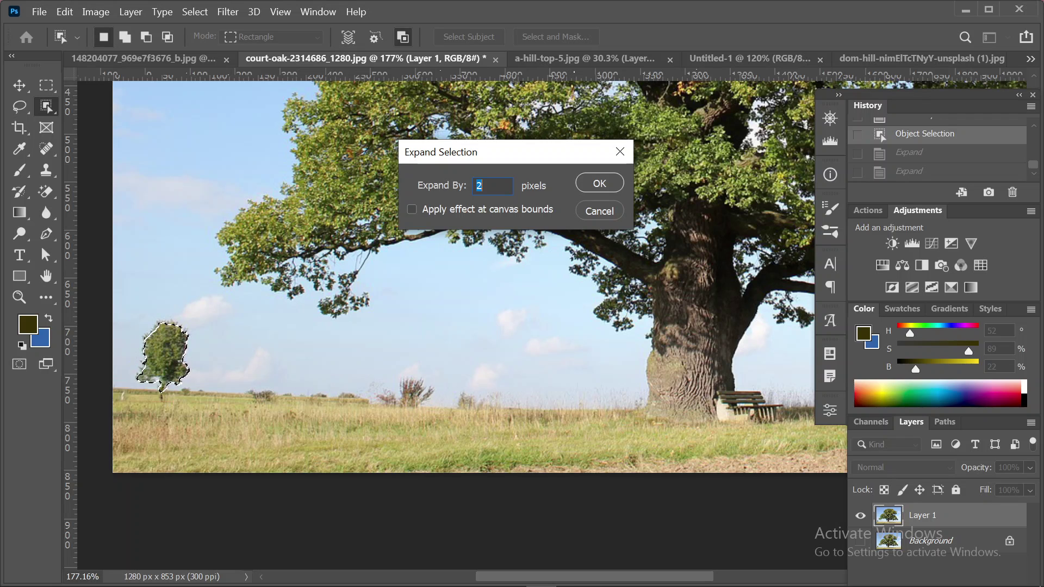
{"action": "left_click", "coordinate": [598, 183]}
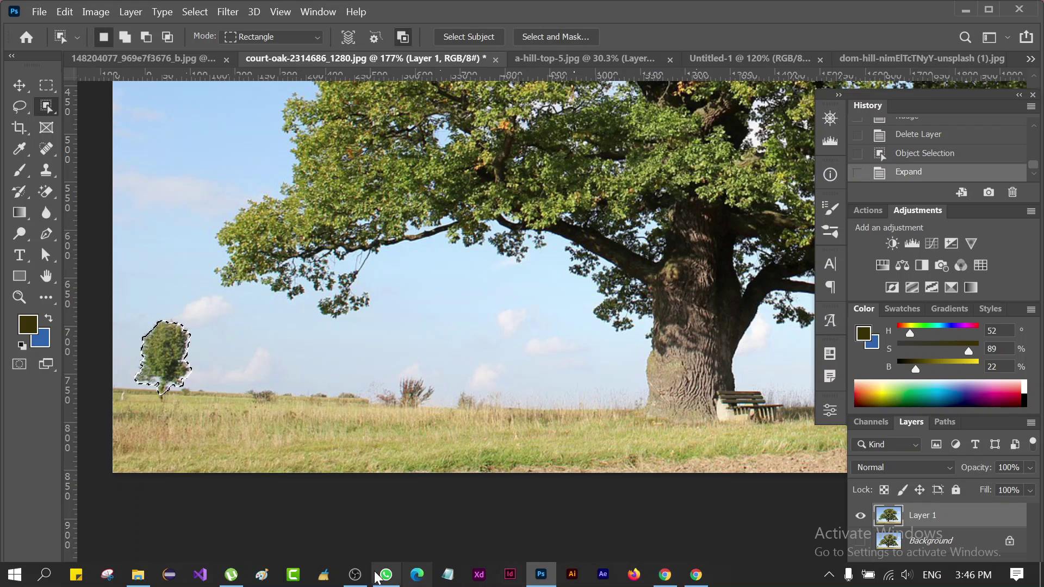
{"action": "left_click", "coordinate": [356, 575]}
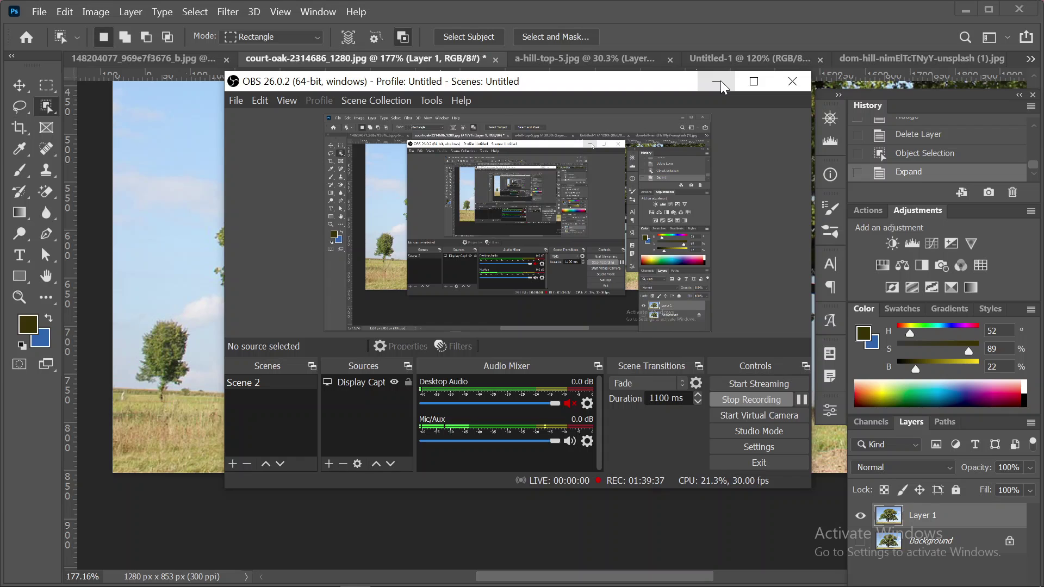
{"action": "left_click", "coordinate": [719, 83]}
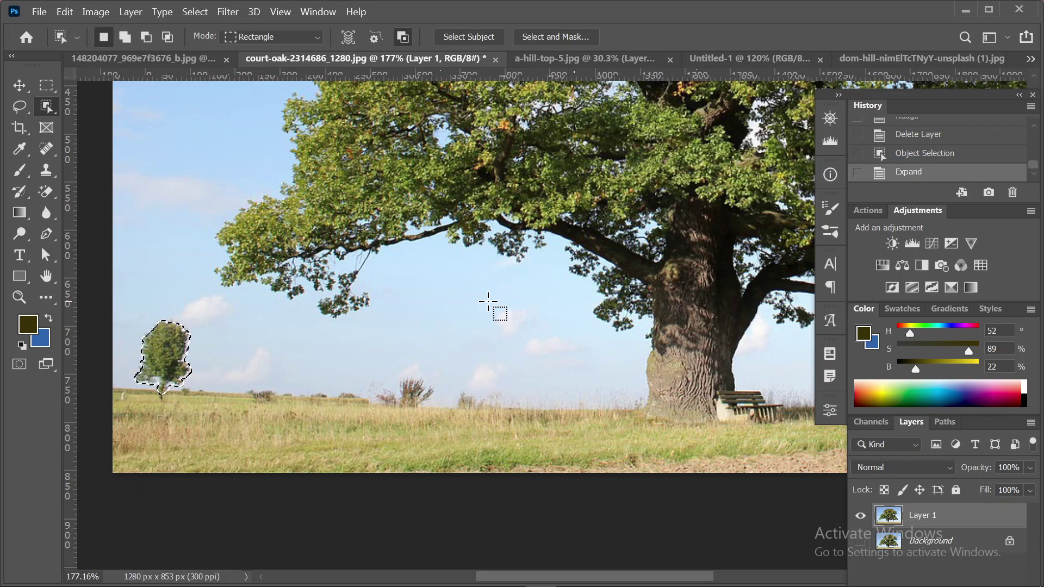
Copy the selected small tree to its own layer, then load its outline as a selection with Layer 1 active.
{"action": "key", "text": "ctrl+j"}
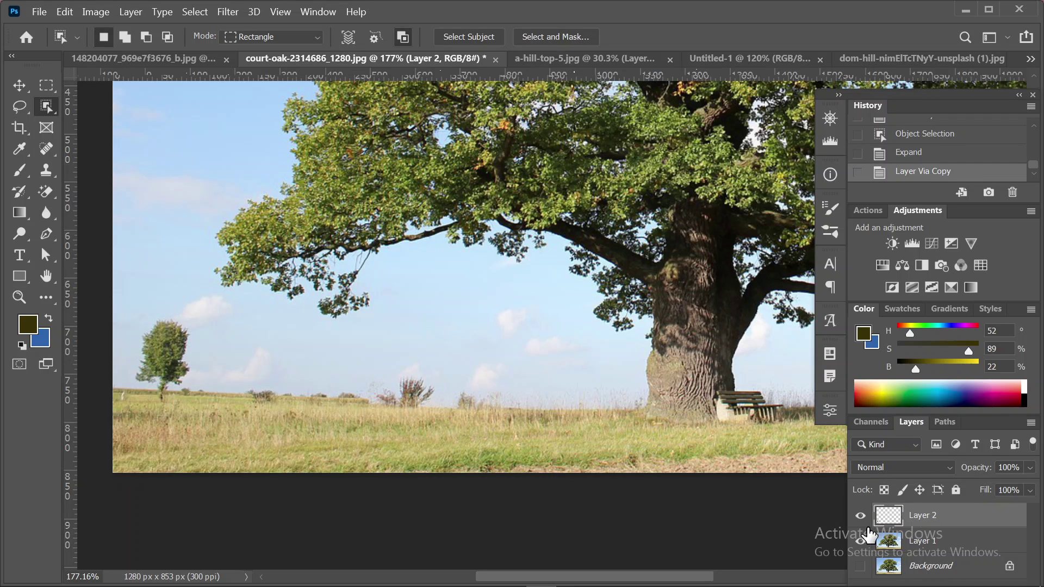
{"action": "left_click", "coordinate": [898, 549]}
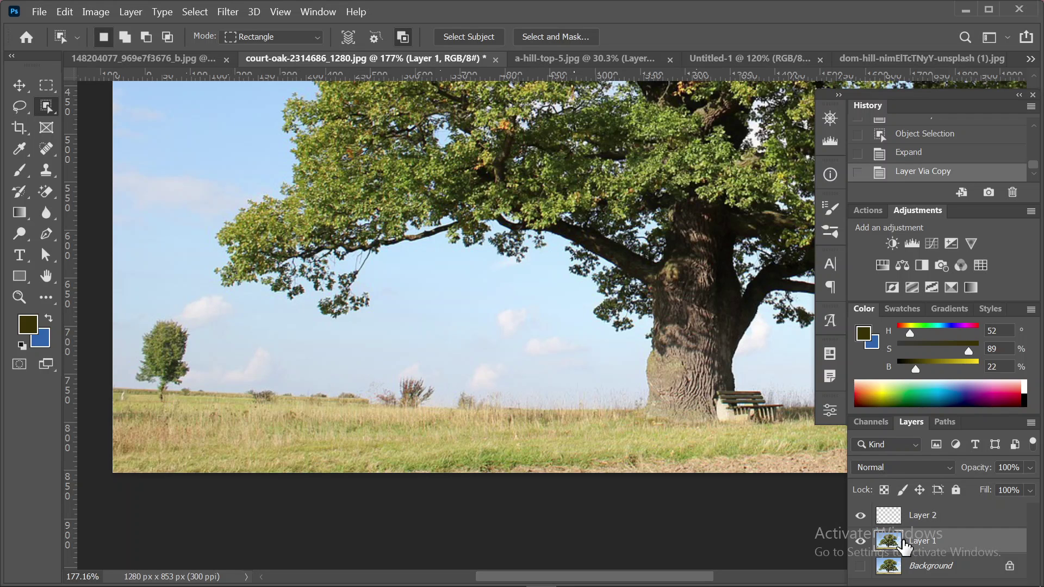
{"action": "left_click", "coordinate": [894, 521], "text": "ctrl"}
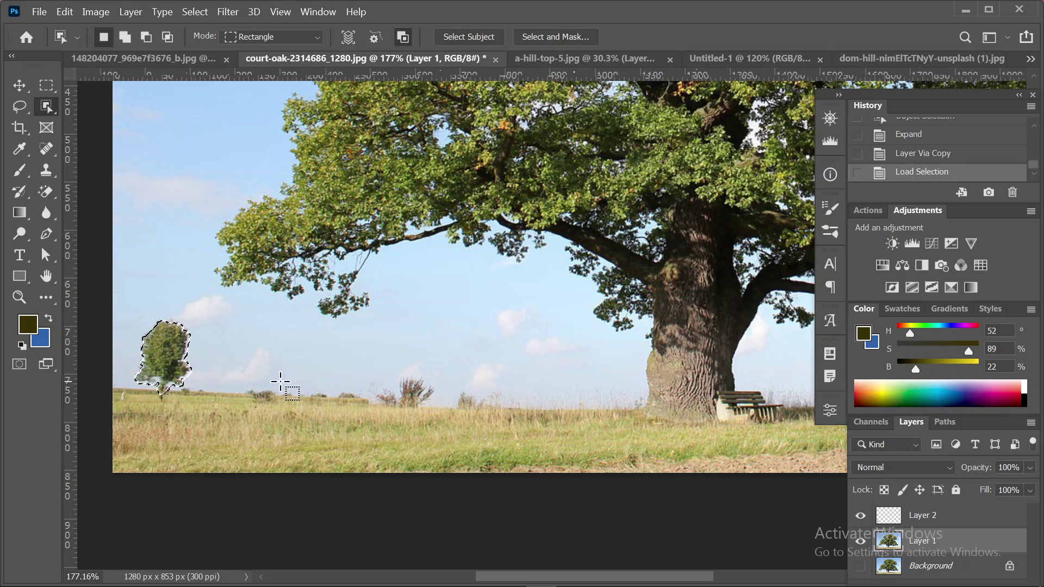
{"action": "key", "text": "shift"}
{"action": "key", "text": "shift+BackSpace"}
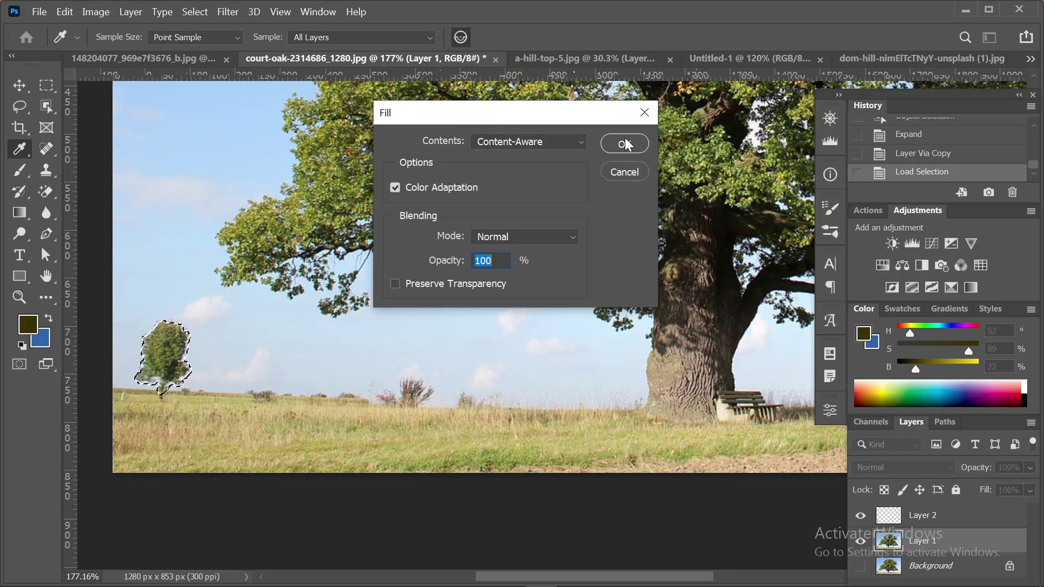
{"action": "left_click", "coordinate": [637, 172]}
{"action": "key", "text": "w"}
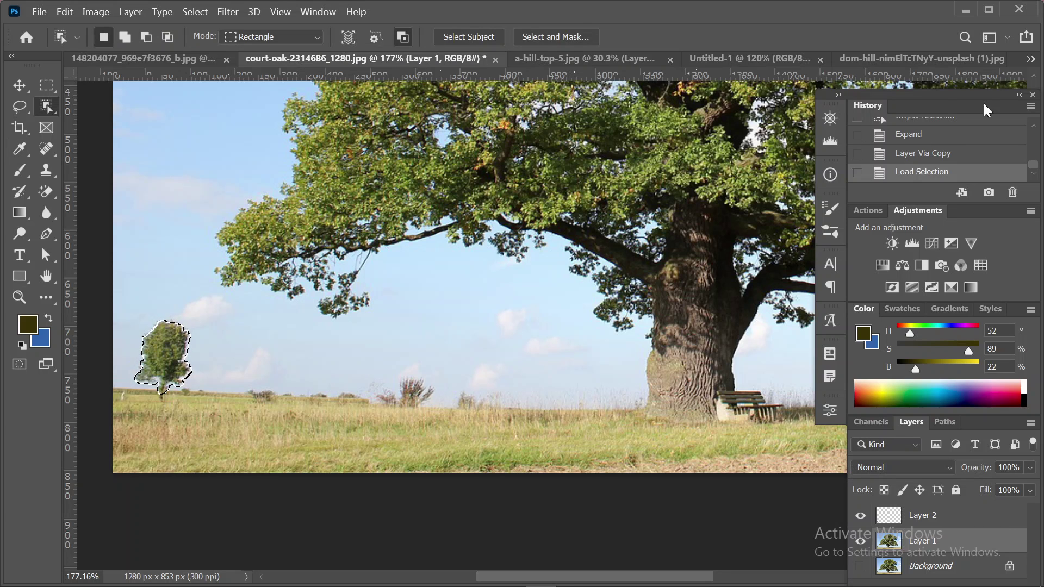
Add an empty layer above Layer 1 and try a Content-Aware fill of the small tree's selection on it.
{"action": "left_click_drag", "start_coordinate": [944, 101], "coordinate": [925, 21]}
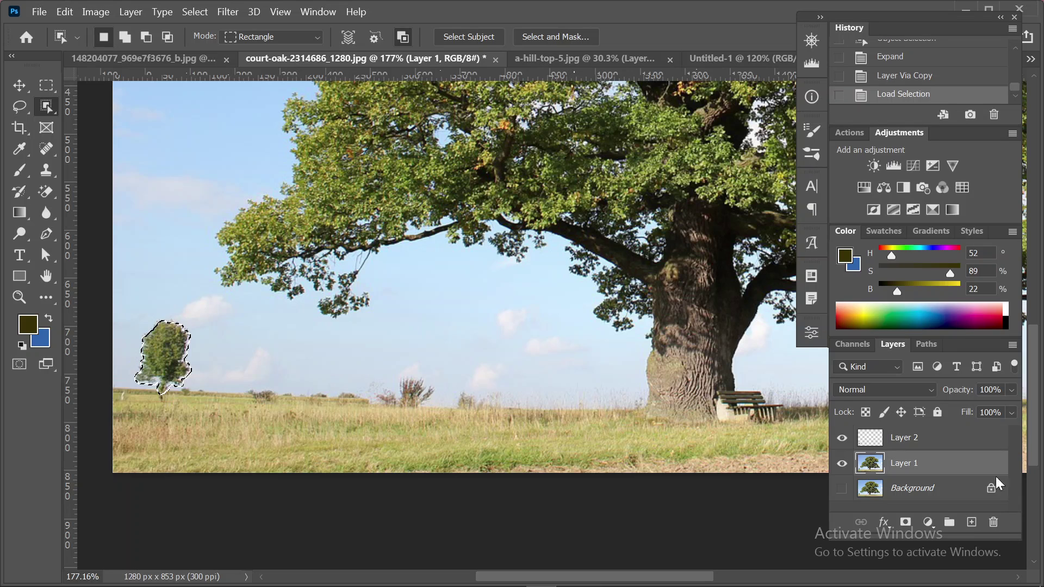
{"action": "left_click", "coordinate": [970, 522]}
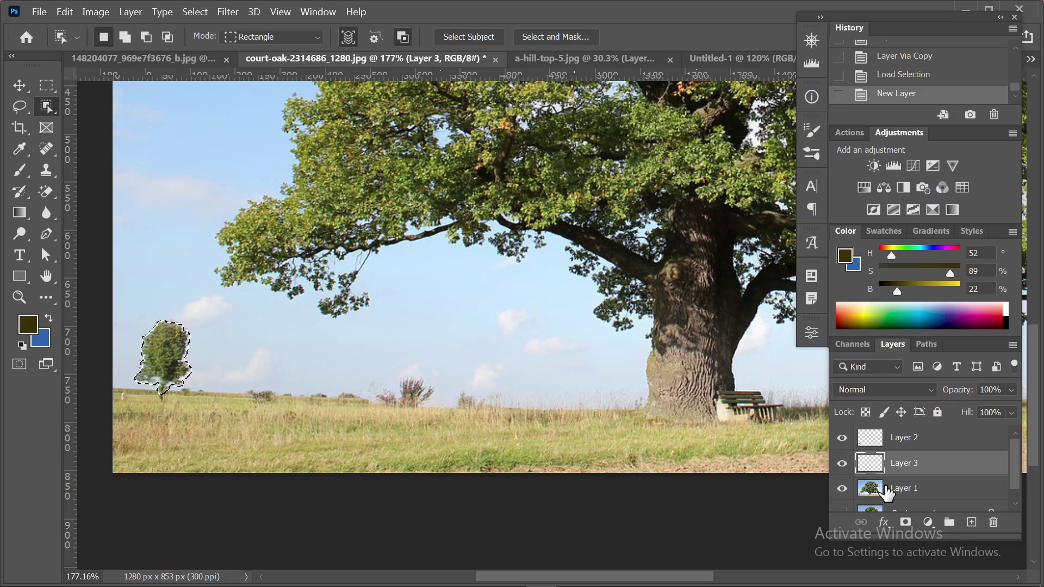
{"action": "key", "text": "shift+F5"}
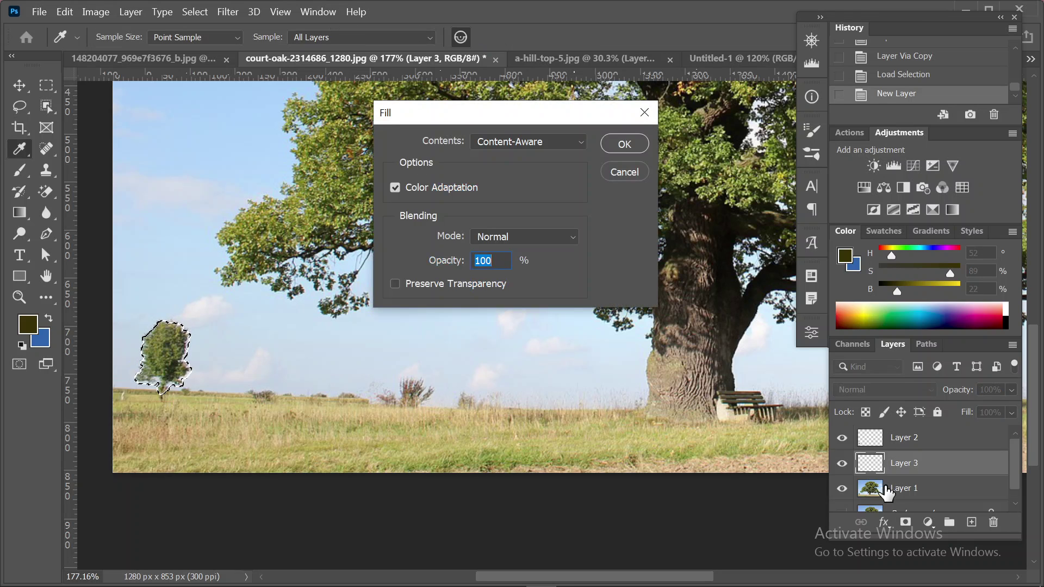
{"action": "left_click", "coordinate": [625, 143]}
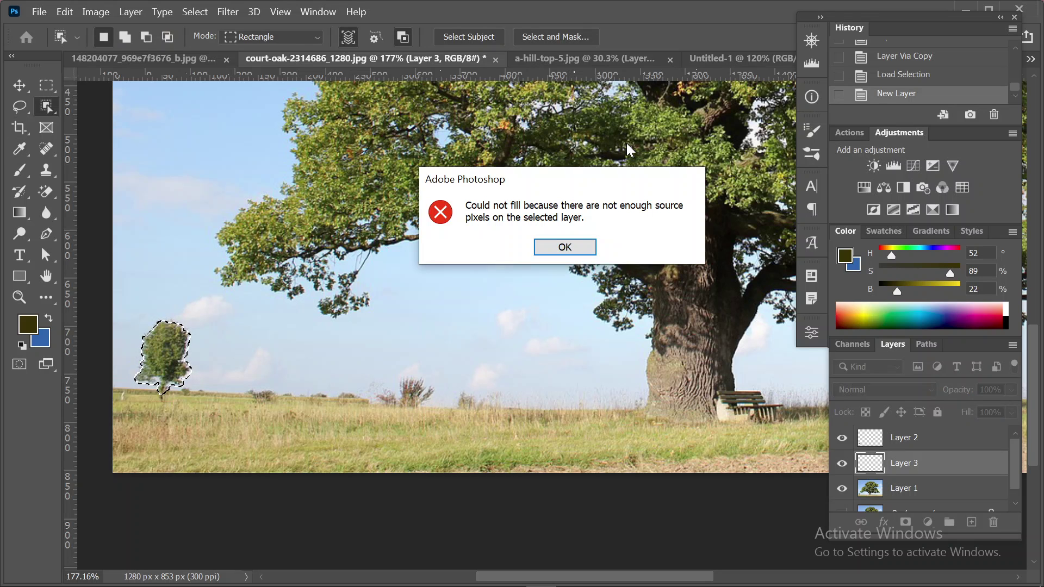
{"action": "left_click", "coordinate": [571, 248]}
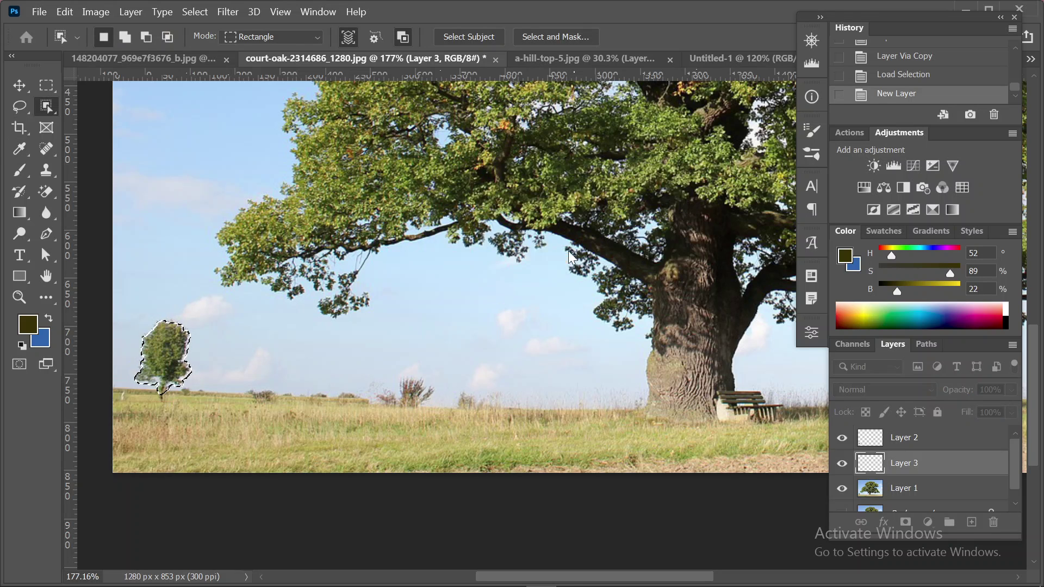
Fill the small tree's selection on Layer 1 with Content-Aware.
{"action": "left_click", "coordinate": [896, 496]}
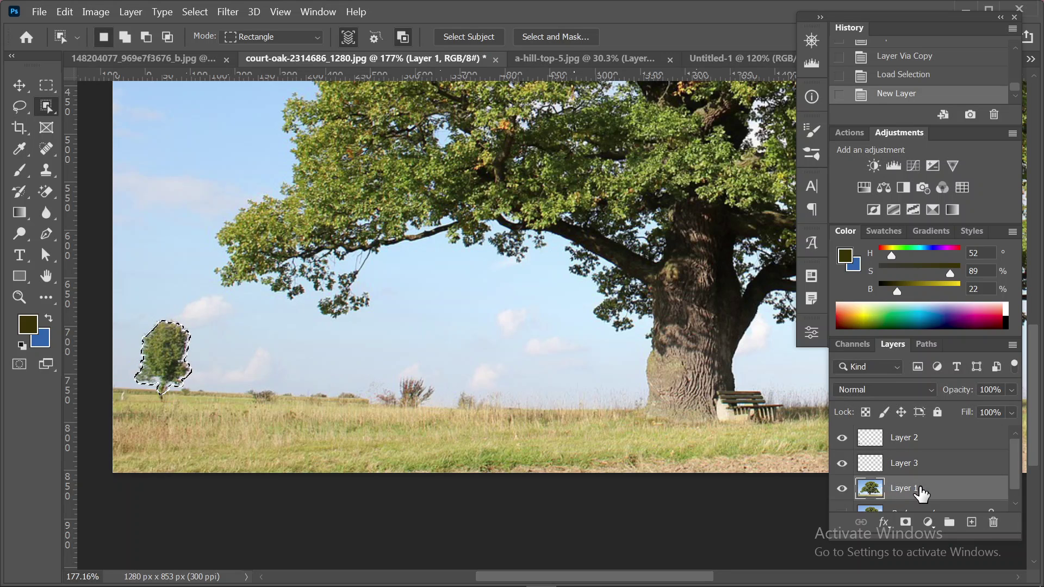
{"action": "key", "text": "shift+F5"}
{"action": "left_click", "coordinate": [621, 135]}
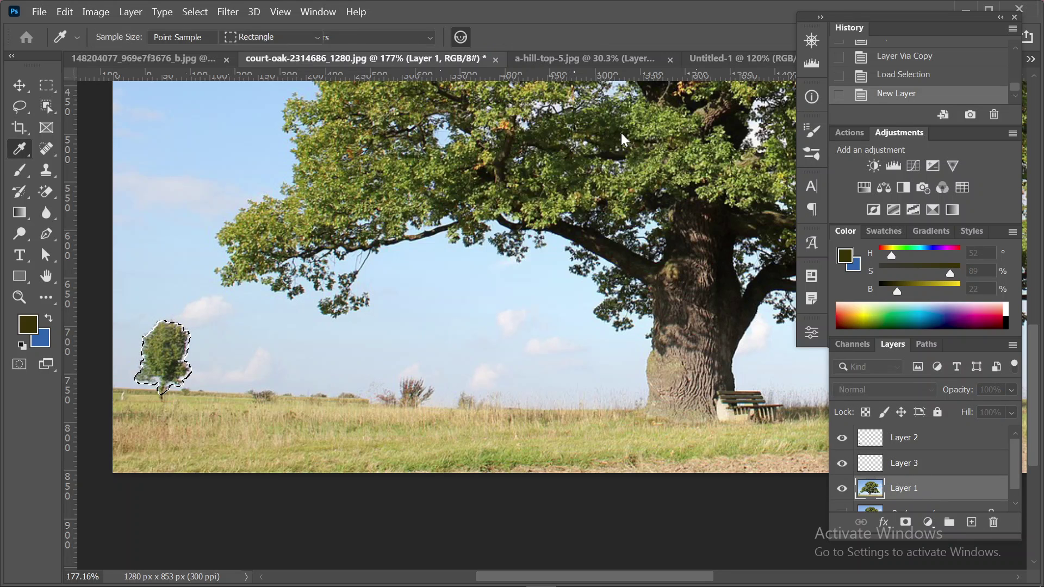
{"action": "key", "text": "w"}
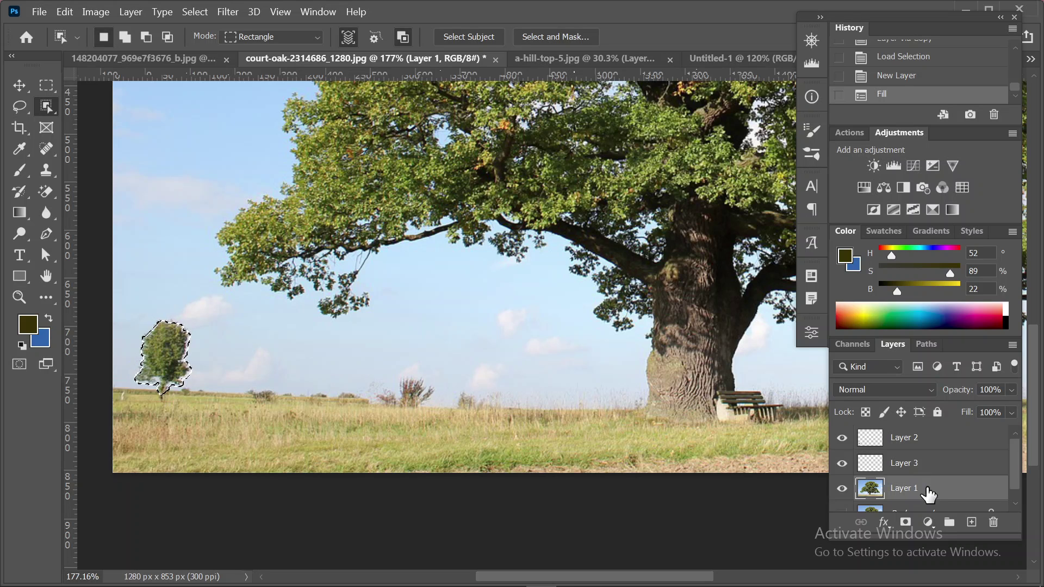
Repeat the Content-Aware fill on Layer 1 within the same selection, with Color Adaptation on and 100% opacity.
{"action": "scroll", "coordinate": [926, 489], "scroll_direction": "down", "scroll_amount": 1}
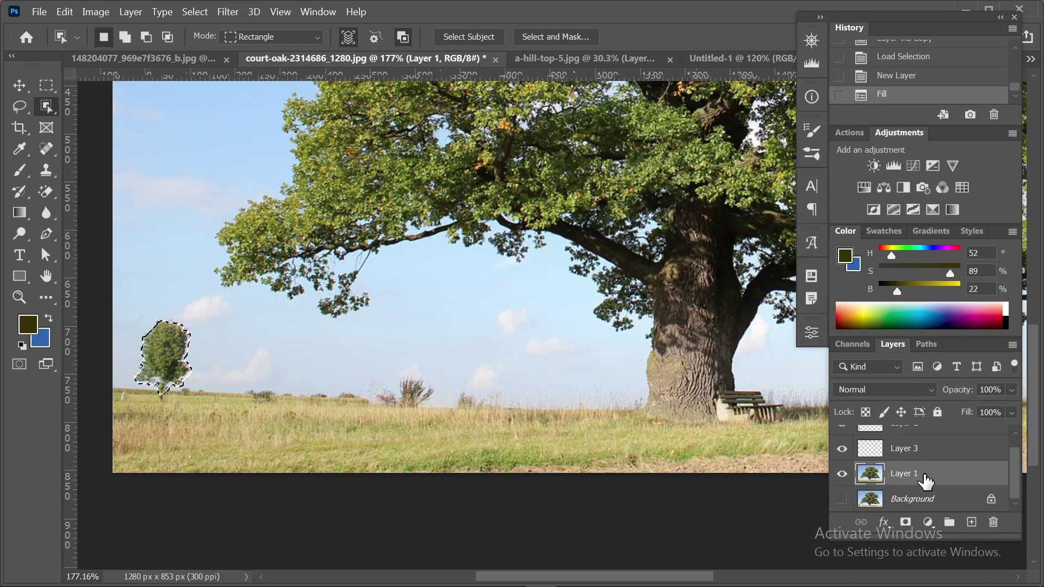
{"action": "key", "text": "shift+F5"}
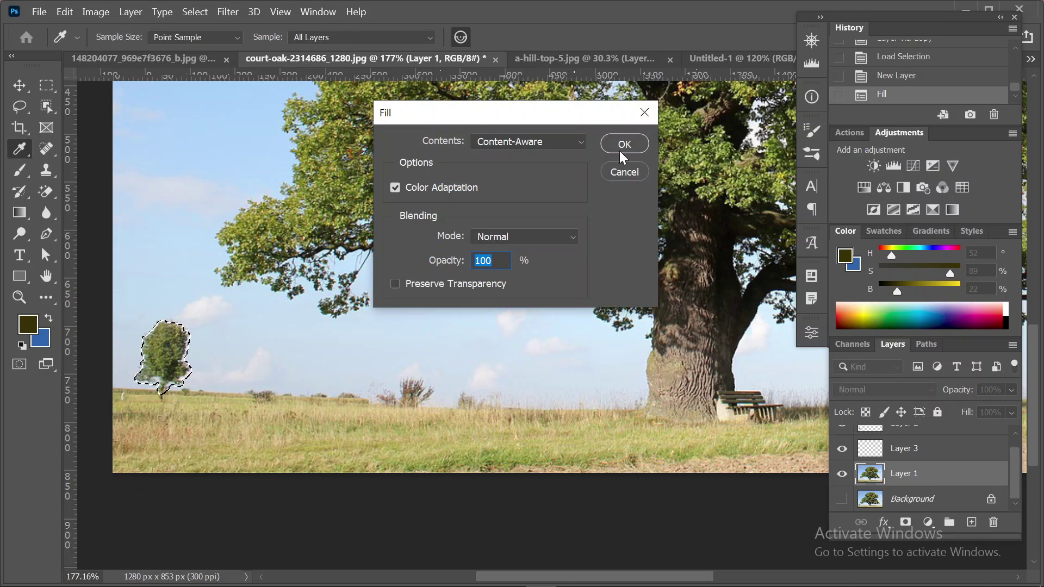
{"action": "left_click", "coordinate": [620, 151]}
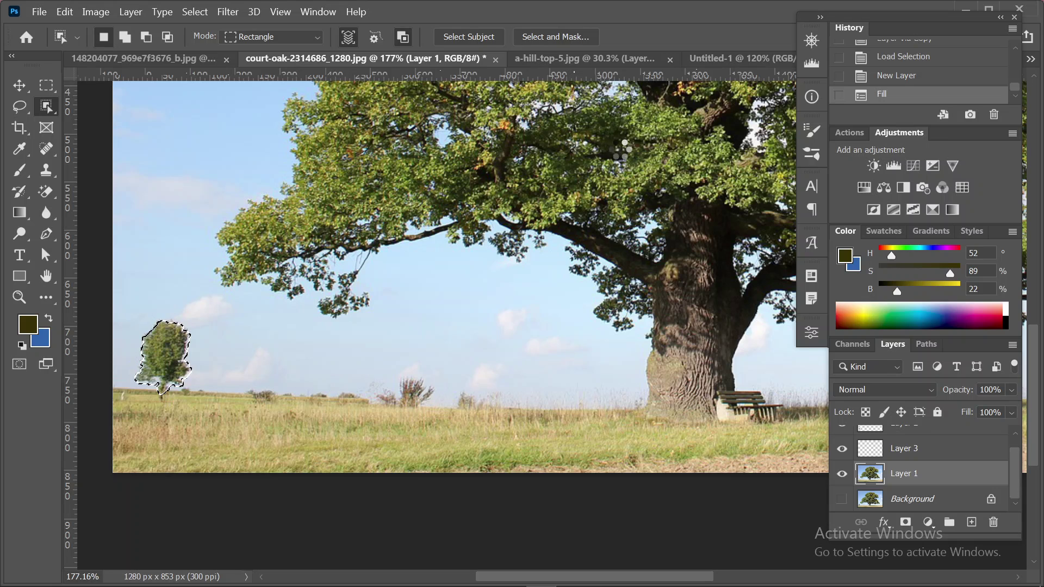
{"action": "key", "text": "alt+BackSpace"}
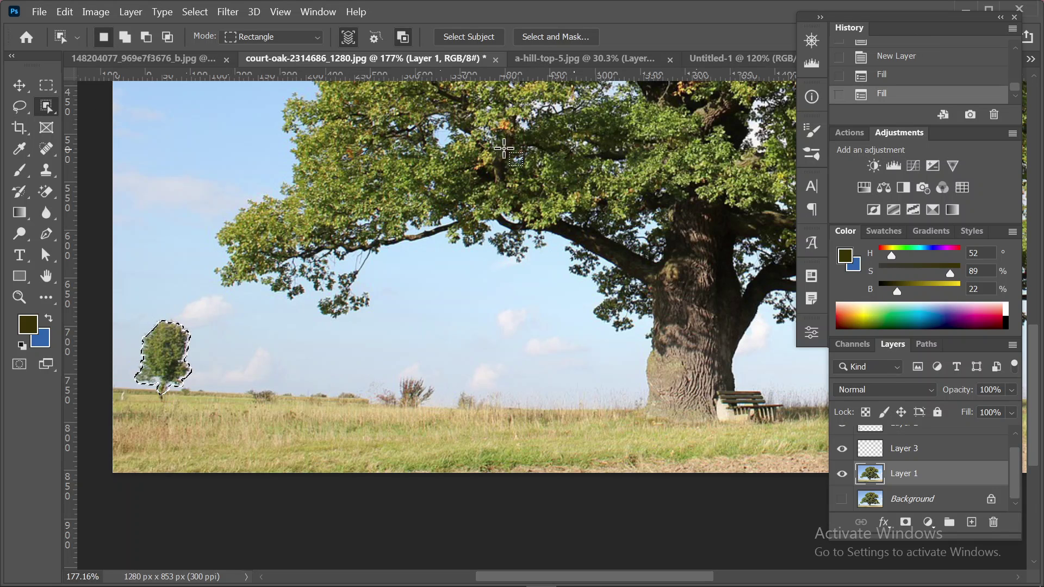
Switch to the Move tool and expand the loaded small-tree selection by 5 pixels.
{"action": "left_click", "coordinate": [19, 86]}
{"action": "left_click", "coordinate": [19, 86]}
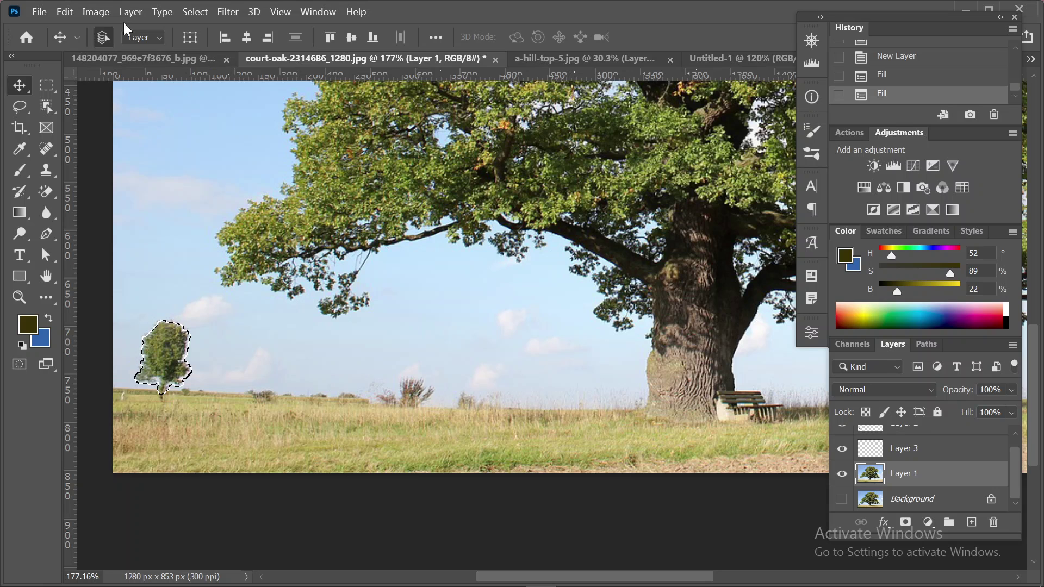
{"action": "left_click", "coordinate": [193, 12]}
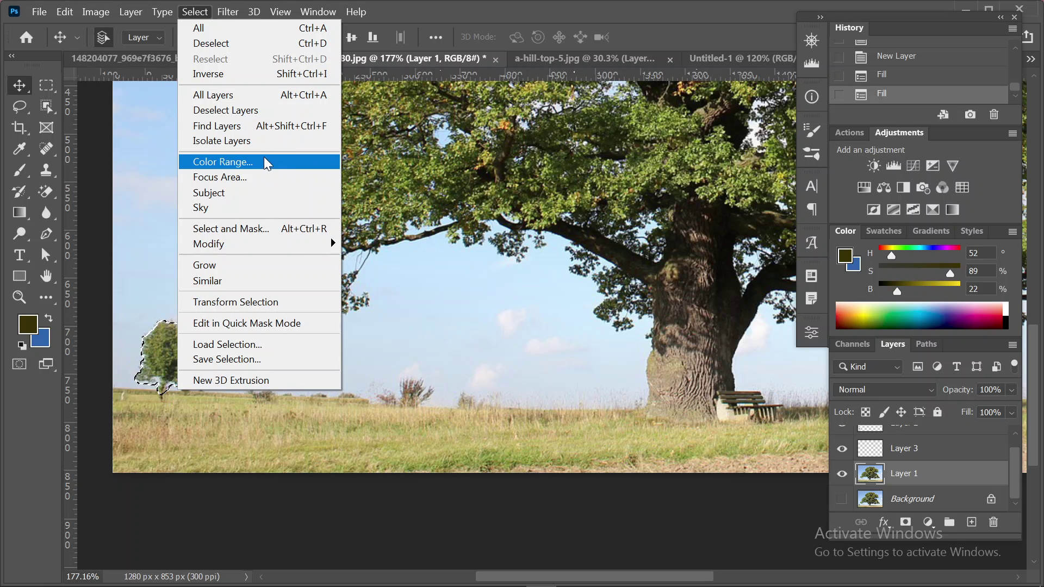
{"action": "mouse_move", "coordinate": [299, 243]}
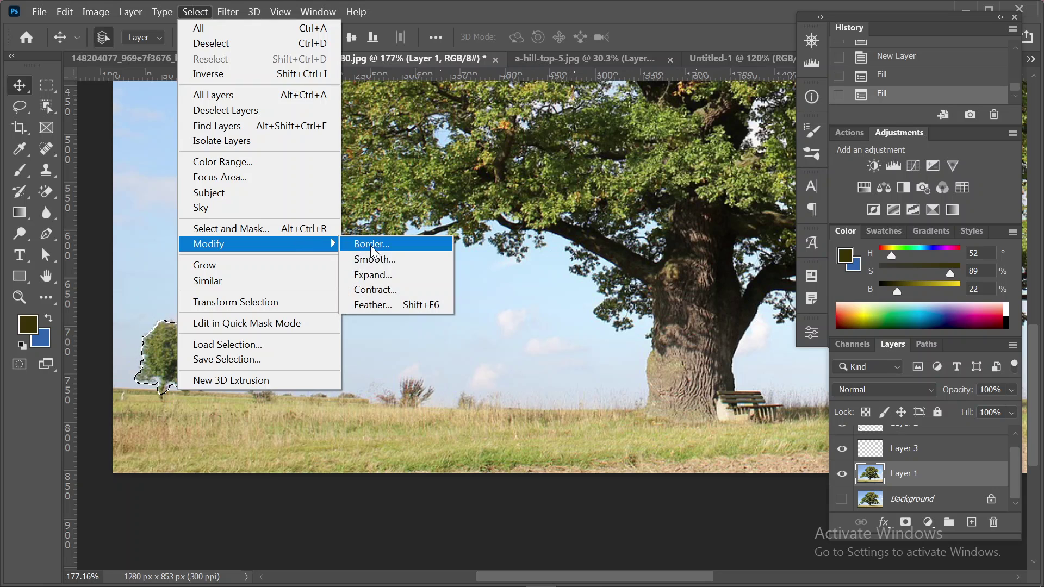
{"action": "left_click", "coordinate": [394, 274]}
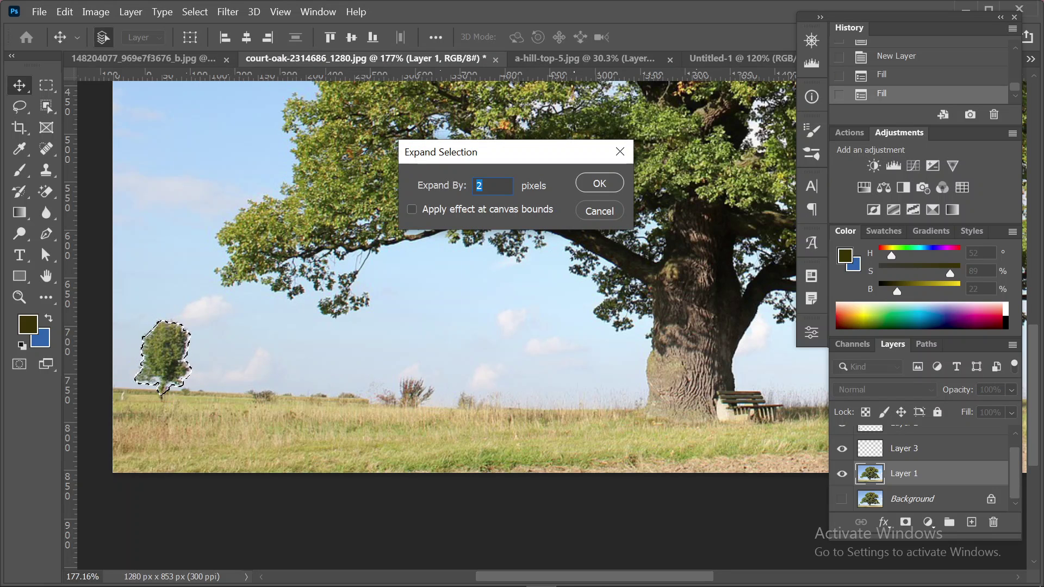
{"action": "type", "text": "5"}
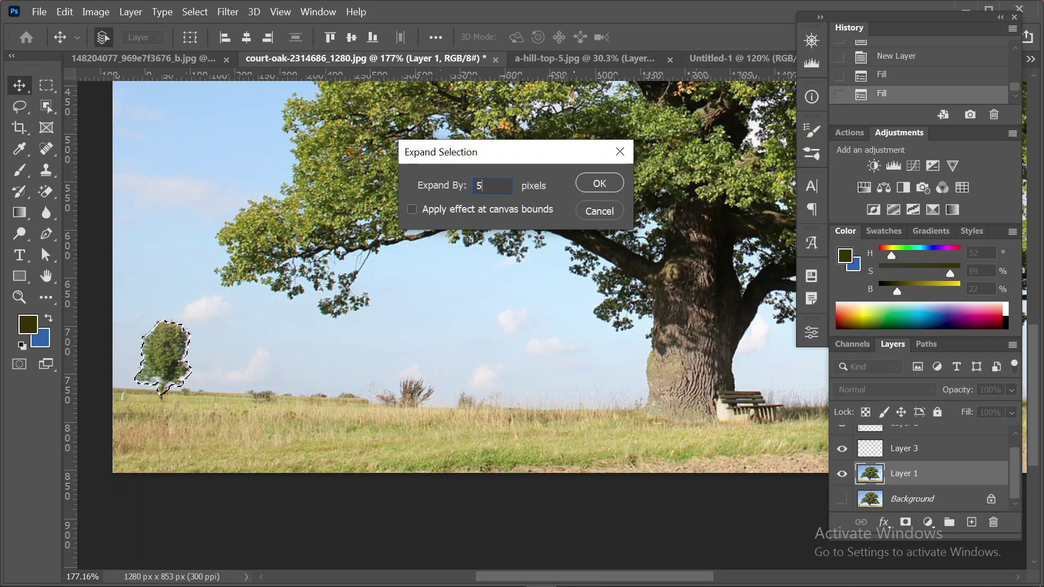
{"action": "left_click", "coordinate": [598, 186]}
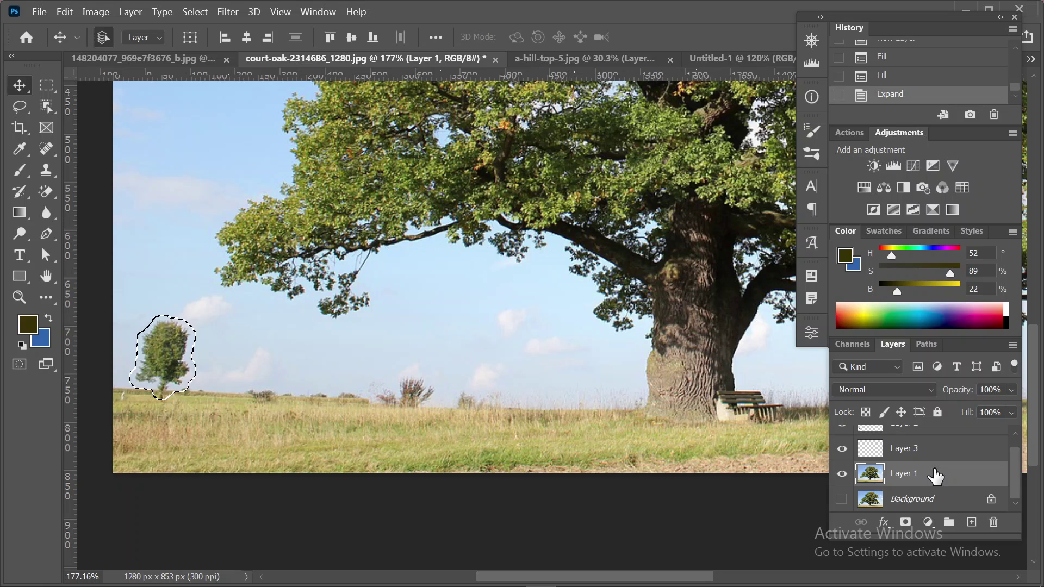
Fill the expanded small-tree selection on Layer 1 with Content-Aware and hide Layer 3 and Layer 2.
{"action": "key", "text": "shift+F5"}
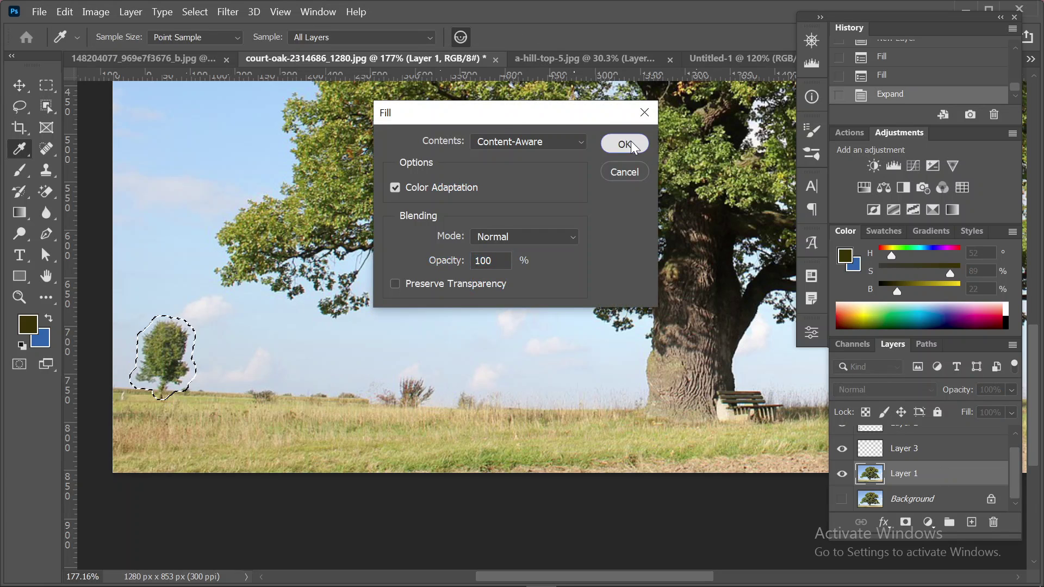
{"action": "left_click", "coordinate": [635, 143]}
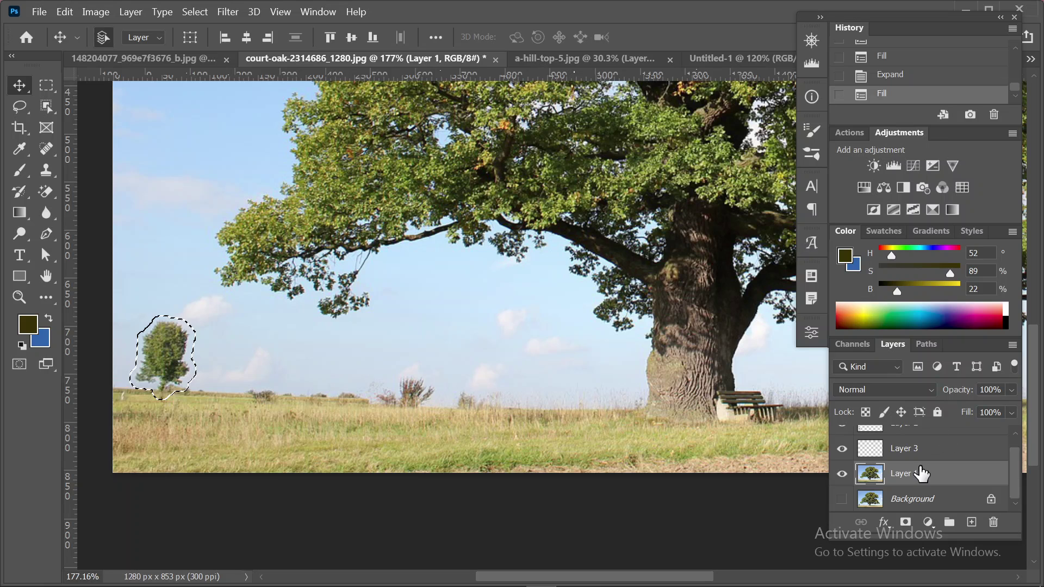
{"action": "scroll", "coordinate": [921, 473], "scroll_direction": "up", "scroll_amount": 1}
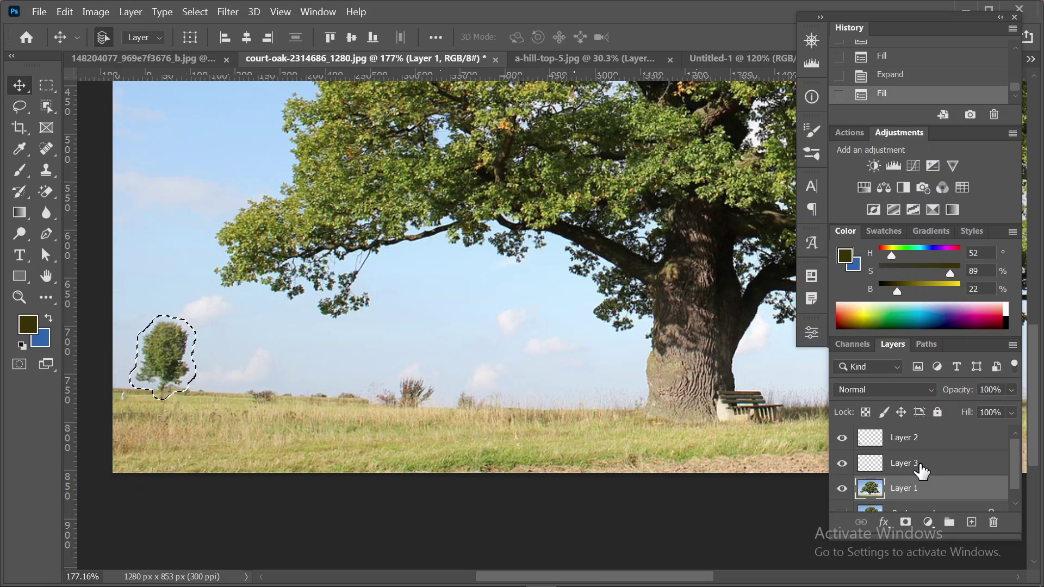
{"action": "left_click", "coordinate": [842, 462]}
{"action": "left_click", "coordinate": [842, 437]}
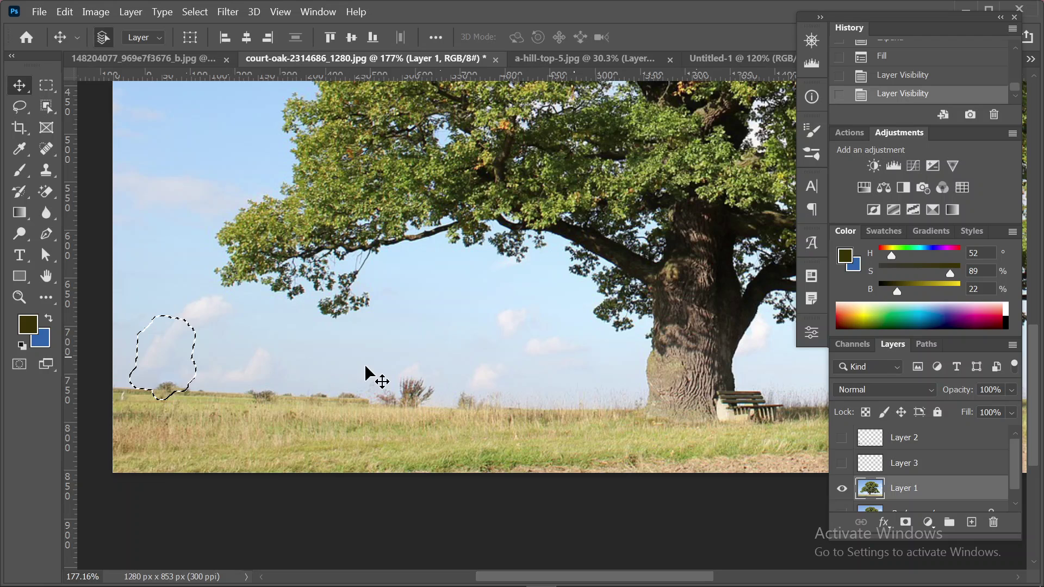
Clear the selection, show Layer 2 and move its small tree beside the bush between the meadow's edge and the big trunk.
{"action": "key", "text": "ctrl+d"}
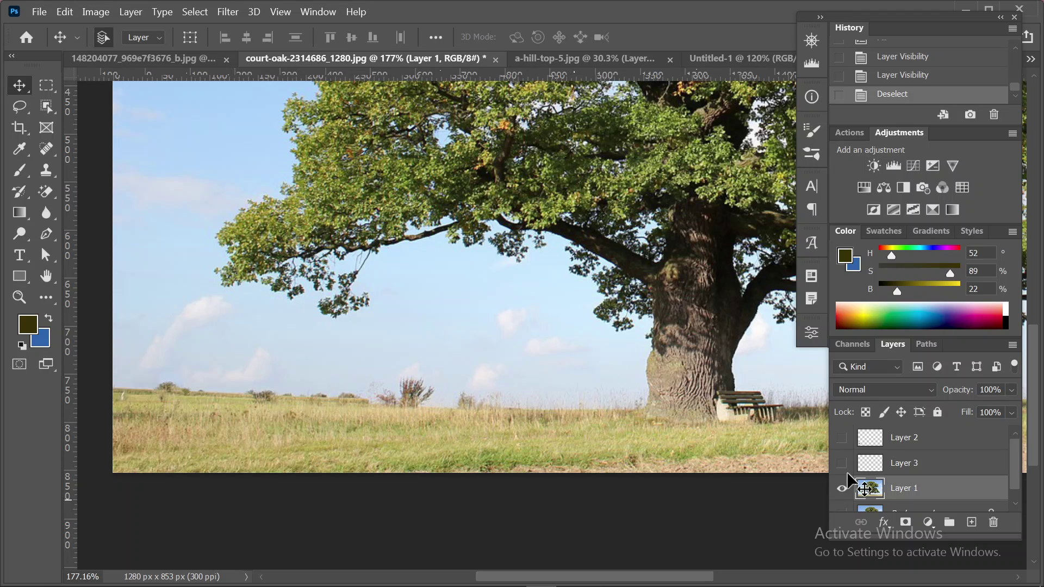
{"action": "left_click", "coordinate": [841, 438]}
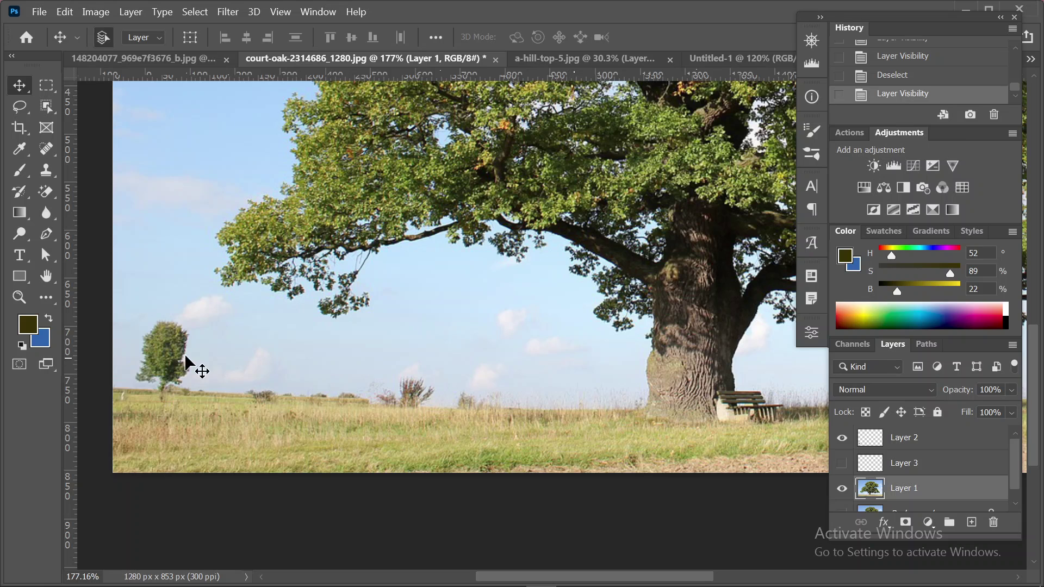
{"action": "left_click_drag", "start_coordinate": [161, 357], "coordinate": [452, 384]}
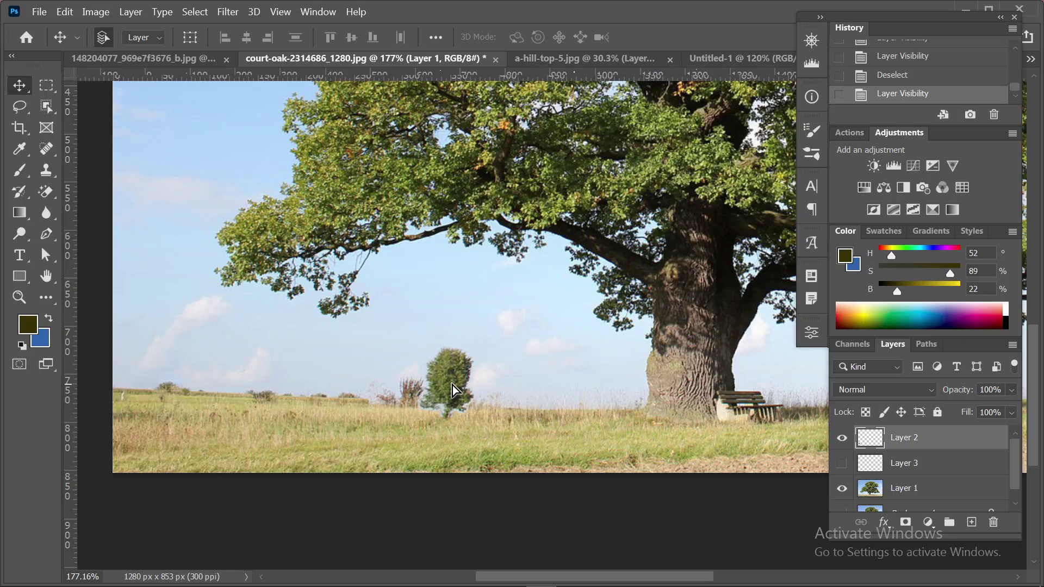
Copy the small tree to the far right end of the meadow and scale the copy down to about 74%.
{"action": "scroll", "coordinate": [454, 387], "scroll_direction": "down", "scroll_amount": 3}
{"action": "scroll", "coordinate": [454, 386], "scroll_direction": "down", "scroll_amount": 4}
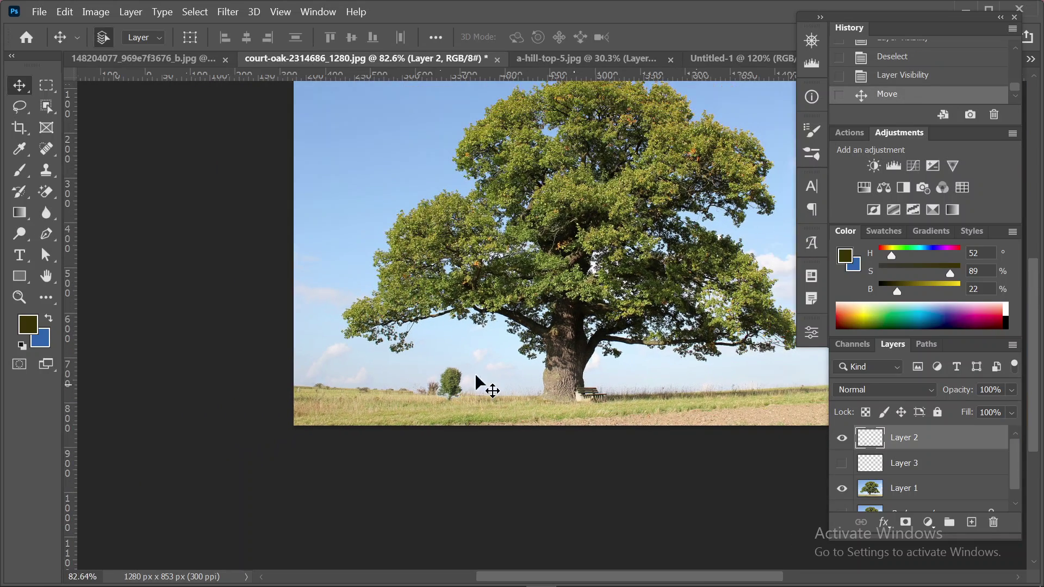
{"action": "left_click_drag", "start_coordinate": [589, 277], "coordinate": [263, 376]}
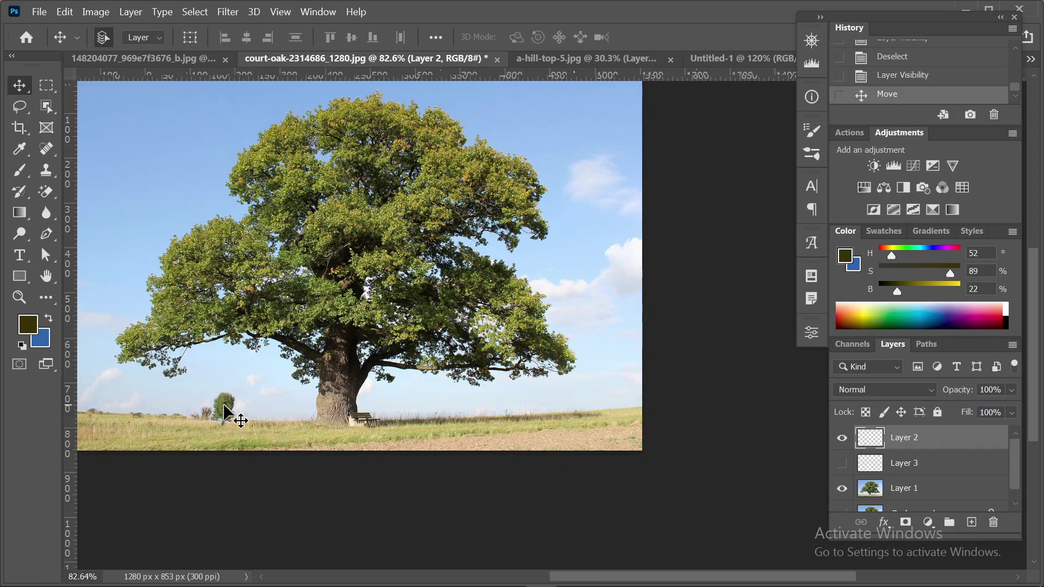
{"action": "left_click_drag", "start_coordinate": [224, 405], "coordinate": [612, 396]}
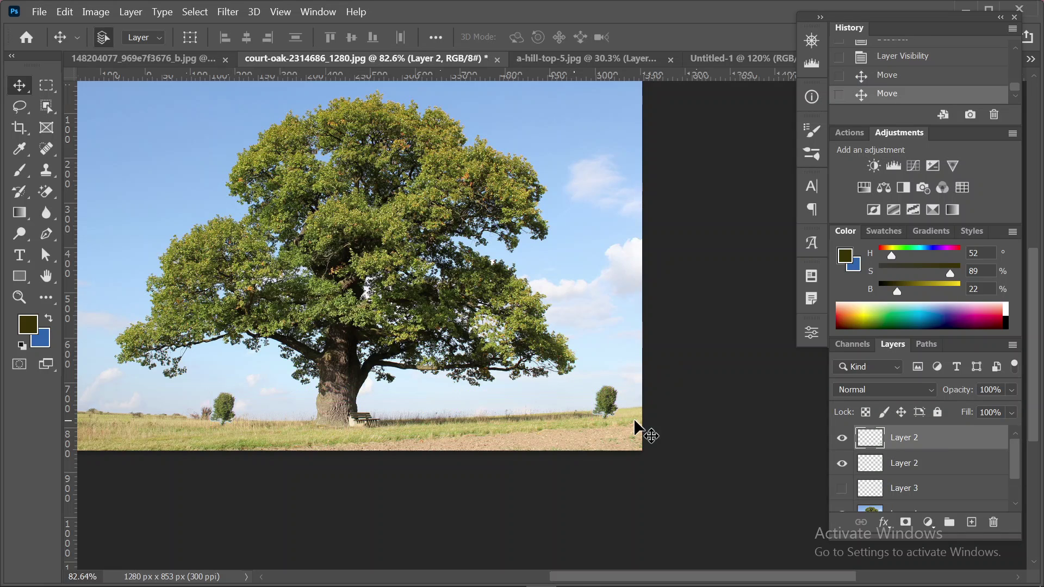
{"action": "key", "text": "ctrl"}
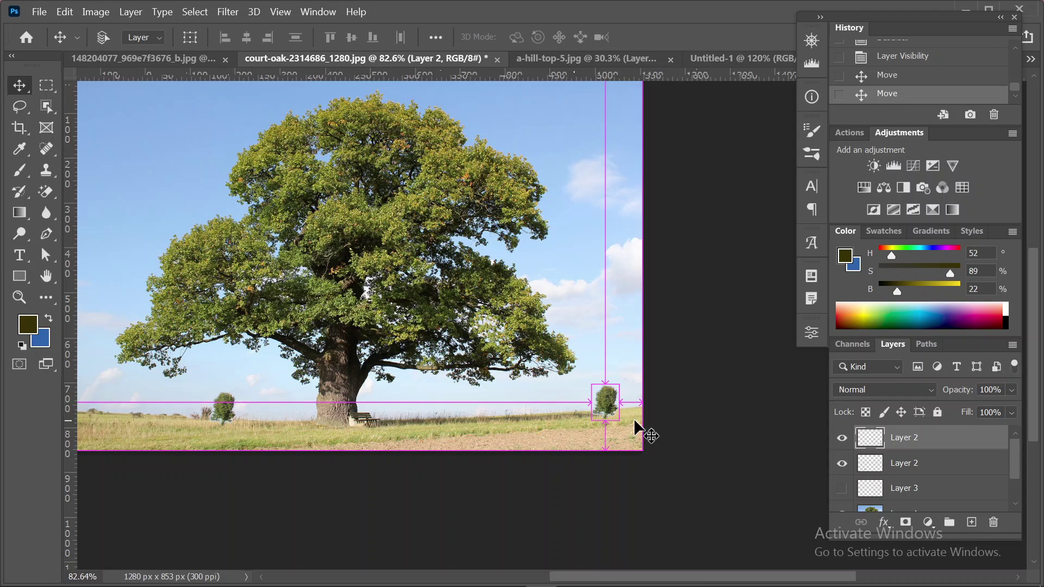
{"action": "key", "text": "ctrl+t"}
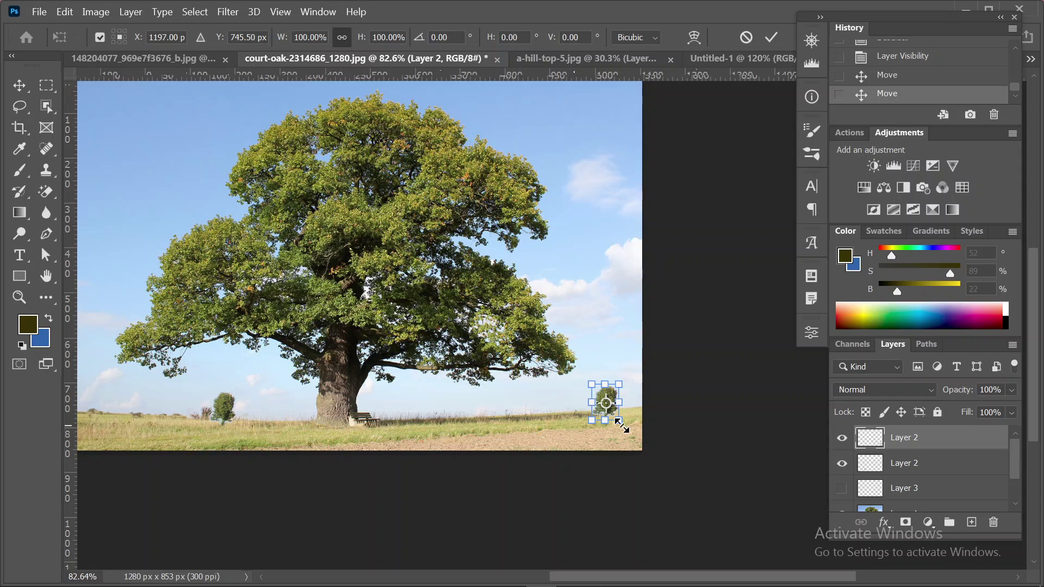
{"action": "mouse_move", "coordinate": [618, 420]}
{"action": "left_mouse_down"}
{"action": "mouse_move", "coordinate": [612, 415]}
{"action": "mouse_move", "coordinate": [620, 423]}
{"action": "left_mouse_up"}
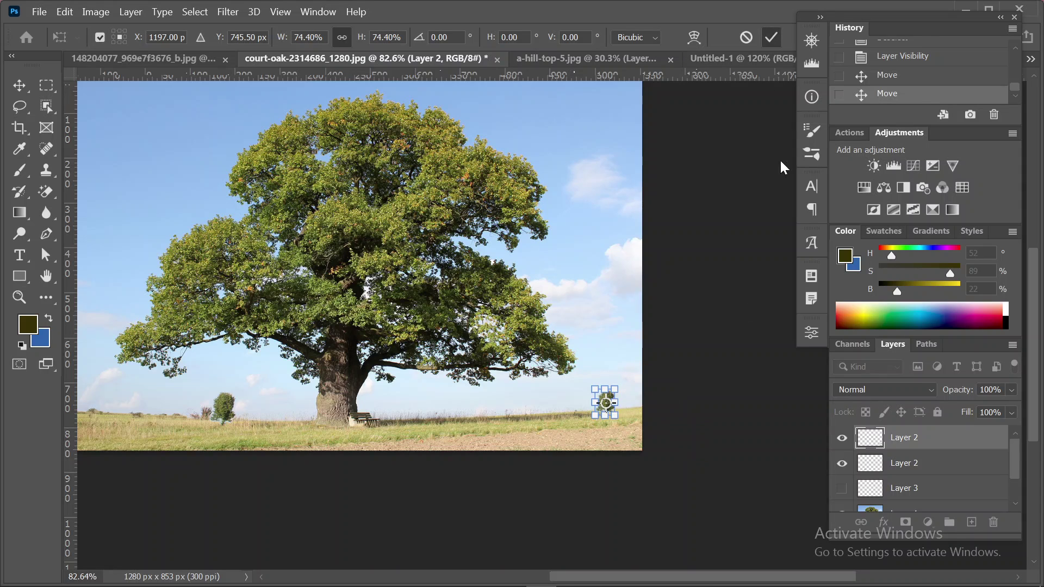
{"action": "key", "text": "Return"}
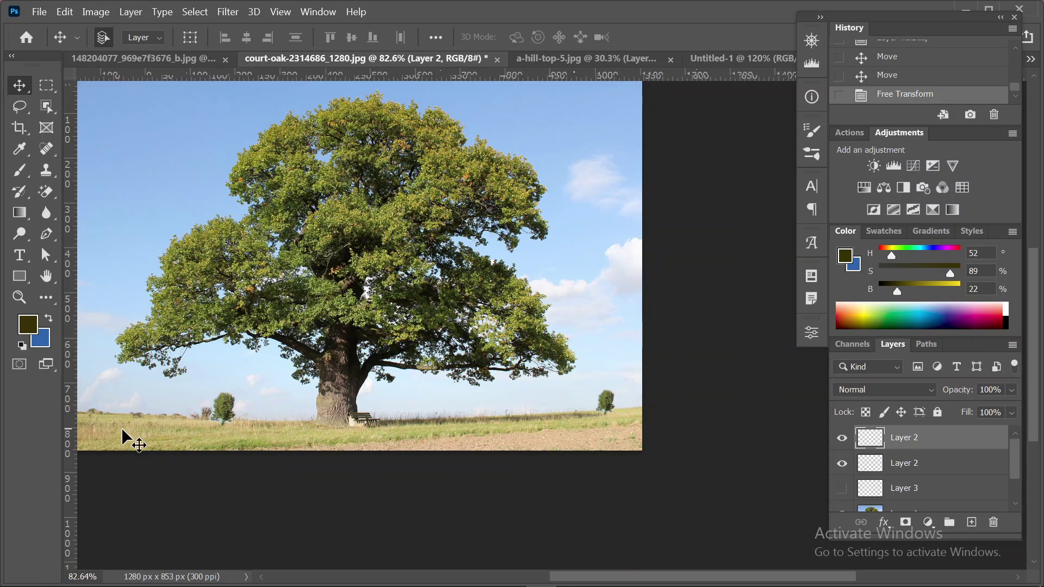
Place another copy of the small tree on the horizon near the photo's left edge.
{"action": "scroll", "coordinate": [121, 427], "scroll_direction": "left", "scroll_amount": 3}
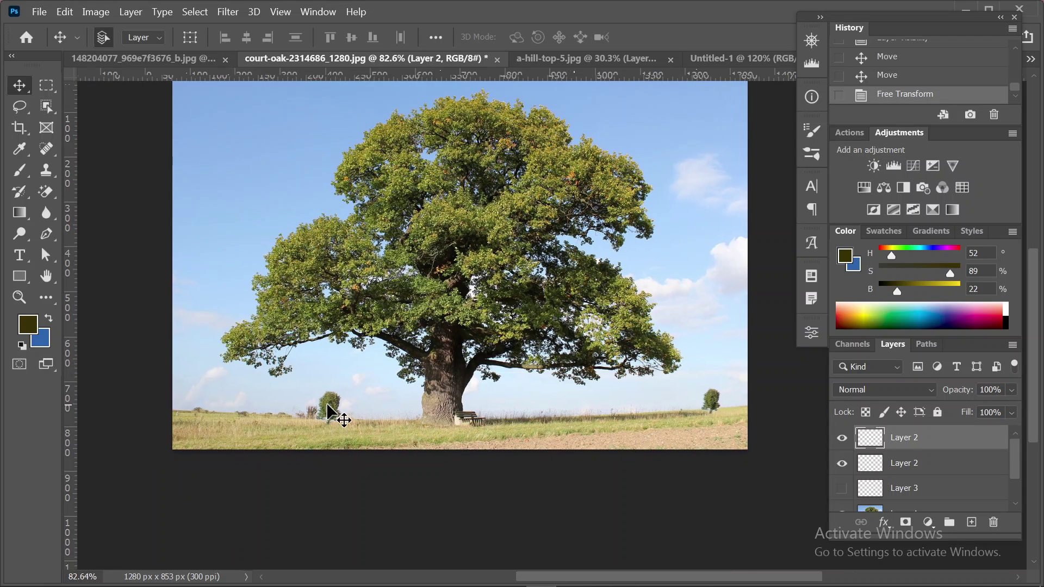
{"action": "left_click_drag", "start_coordinate": [331, 407], "coordinate": [306, 408]}
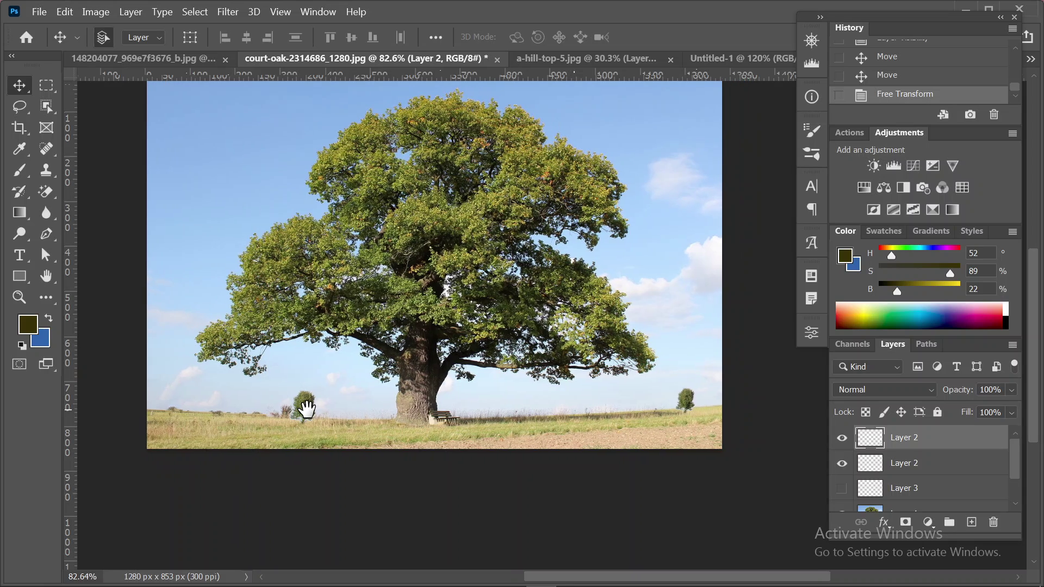
{"action": "left_click", "coordinate": [303, 398]}
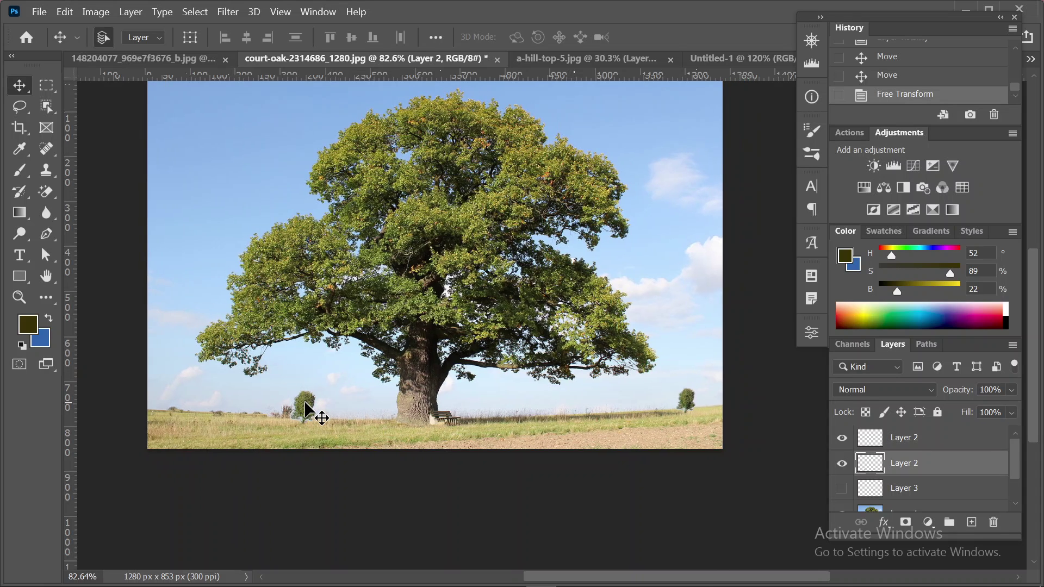
{"action": "left_click_drag", "start_coordinate": [305, 403], "coordinate": [168, 396]}
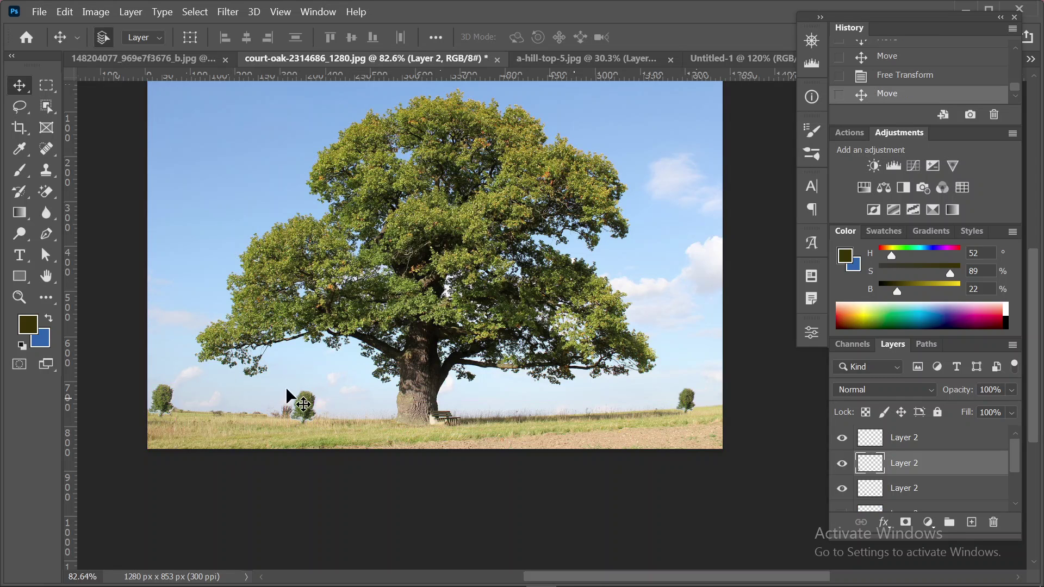
Convert the layer of the small tree beside the bush to a Smart Object.
{"action": "left_click", "coordinate": [305, 403]}
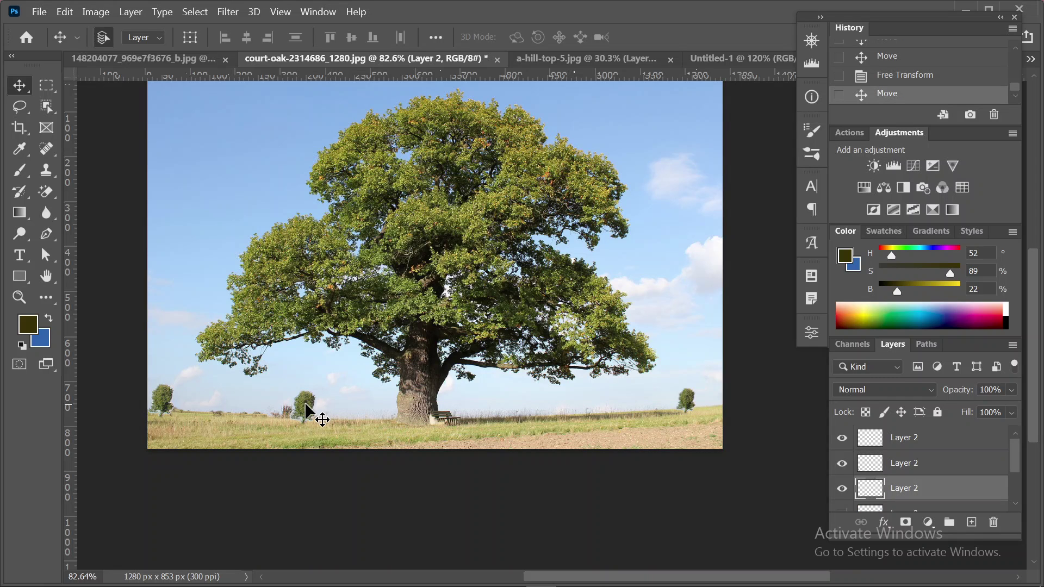
{"action": "right_click", "coordinate": [930, 483]}
{"action": "left_click", "coordinate": [777, 239]}
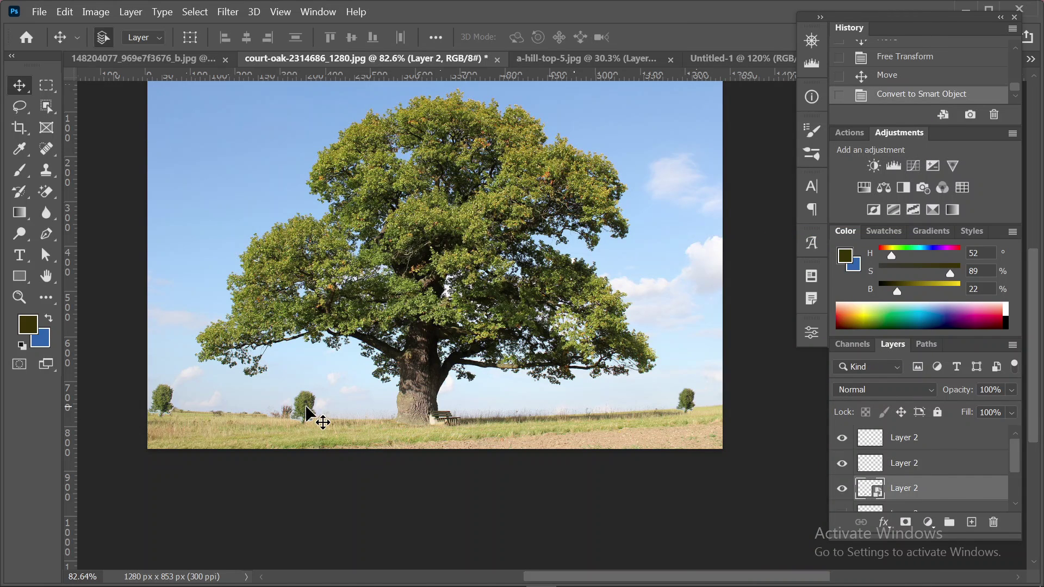
Enlarge the Smart Object tree to about 210% and move it up so its trunk base meets the horizon.
{"action": "key", "text": "ctrl+t"}
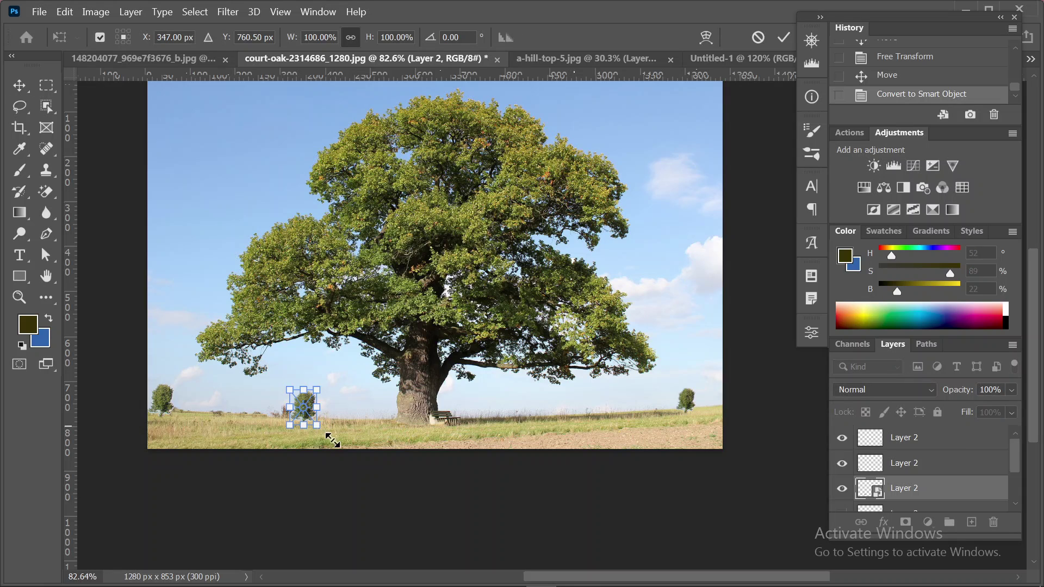
{"action": "left_click_drag", "start_coordinate": [318, 427], "coordinate": [332, 445], "text": "alt"}
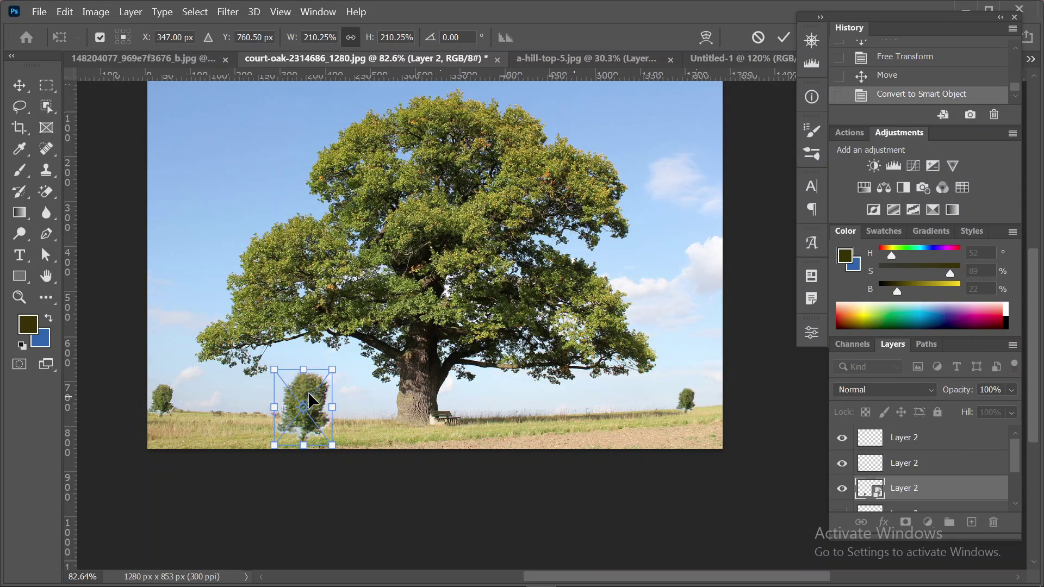
{"action": "mouse_move", "coordinate": [307, 388]}
{"action": "left_mouse_down"}
{"action": "mouse_move", "coordinate": [313, 375]}
{"action": "mouse_move", "coordinate": [302, 369]}
{"action": "left_mouse_up"}
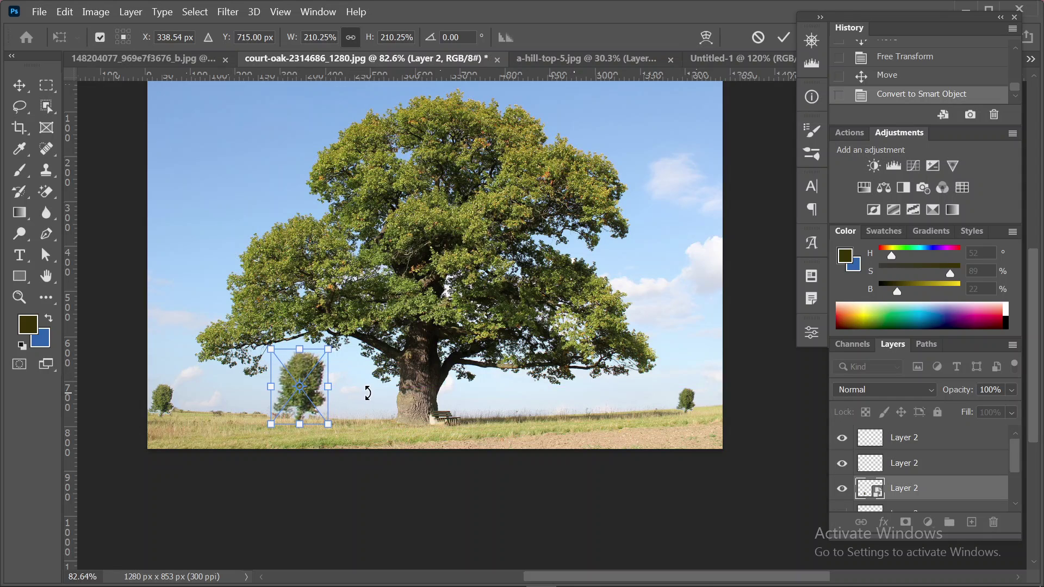
{"action": "left_click", "coordinate": [786, 41]}
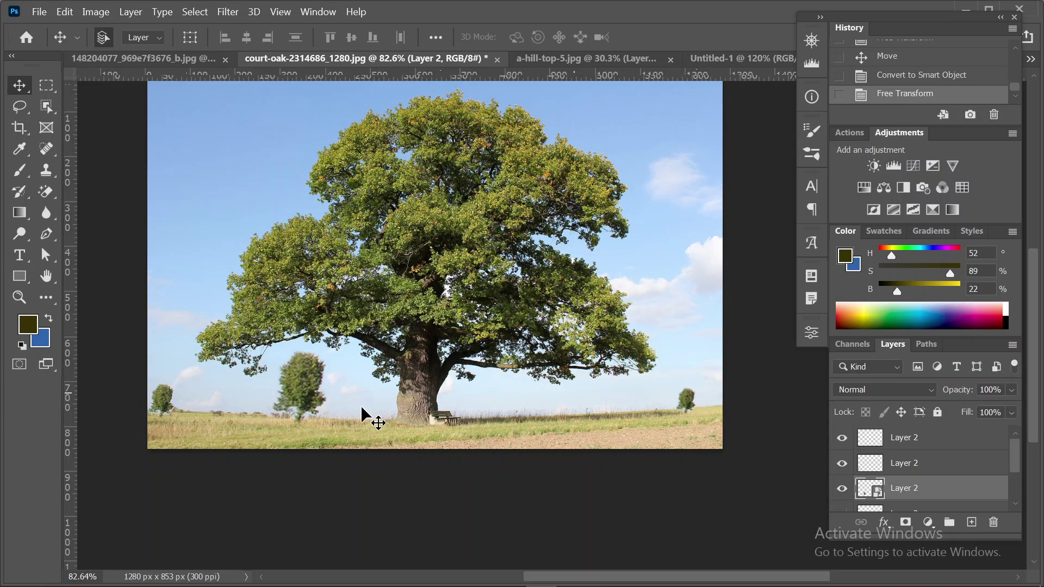
Select the open blue sky around the big tree with the Magic Wand.
{"action": "scroll", "coordinate": [362, 416], "scroll_direction": "up", "scroll_amount": 1}
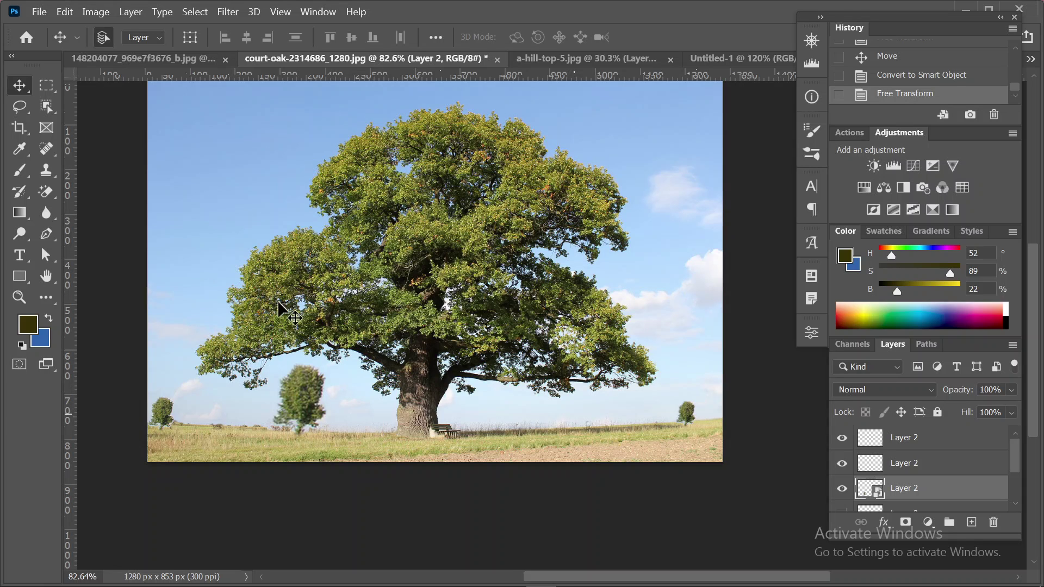
{"action": "scroll", "coordinate": [456, 400], "scroll_direction": "up", "scroll_amount": 1}
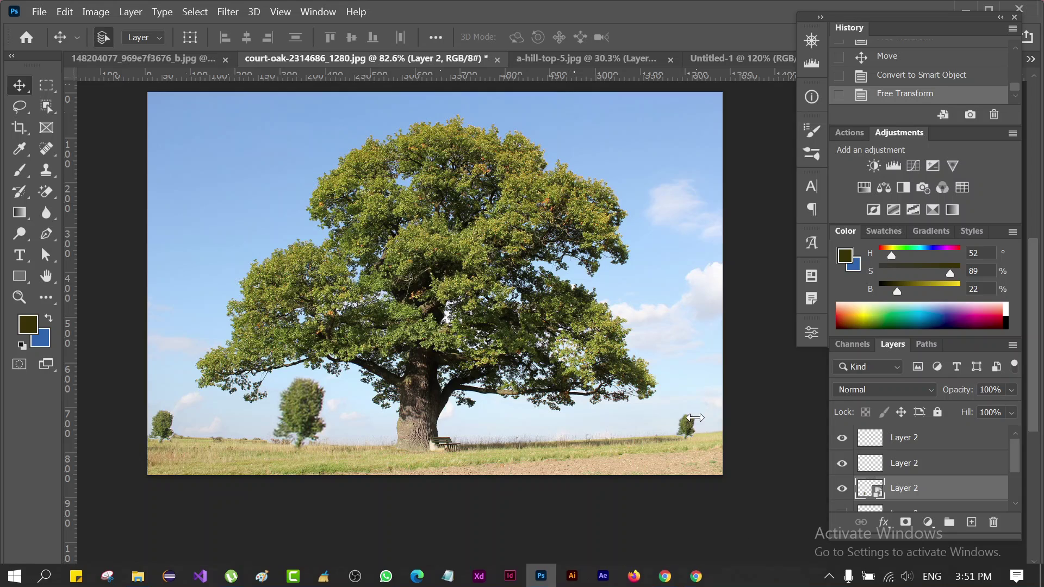
{"action": "scroll", "coordinate": [667, 445], "scroll_direction": "up", "scroll_amount": 1}
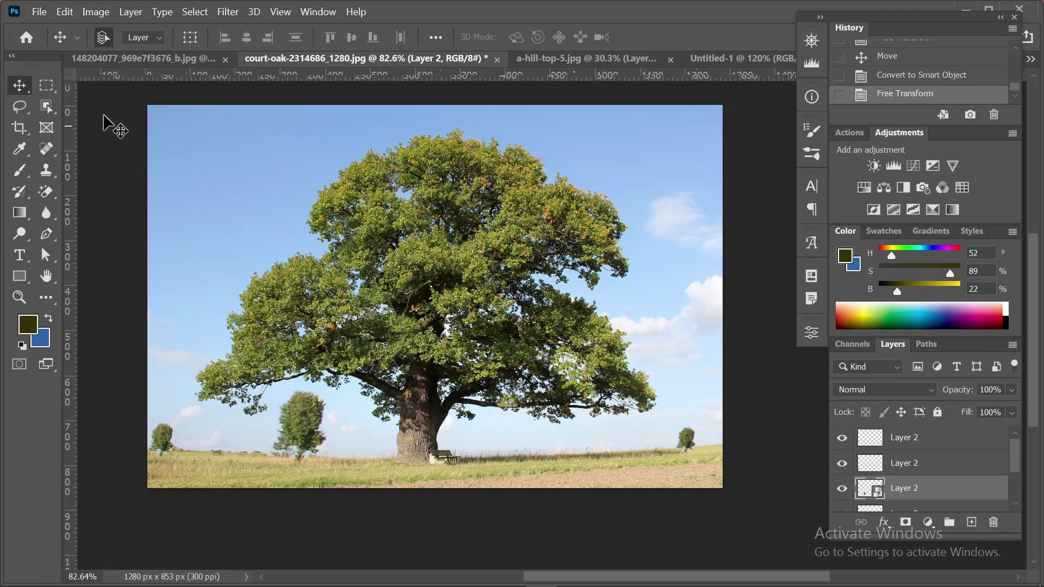
{"action": "left_click", "coordinate": [44, 107]}
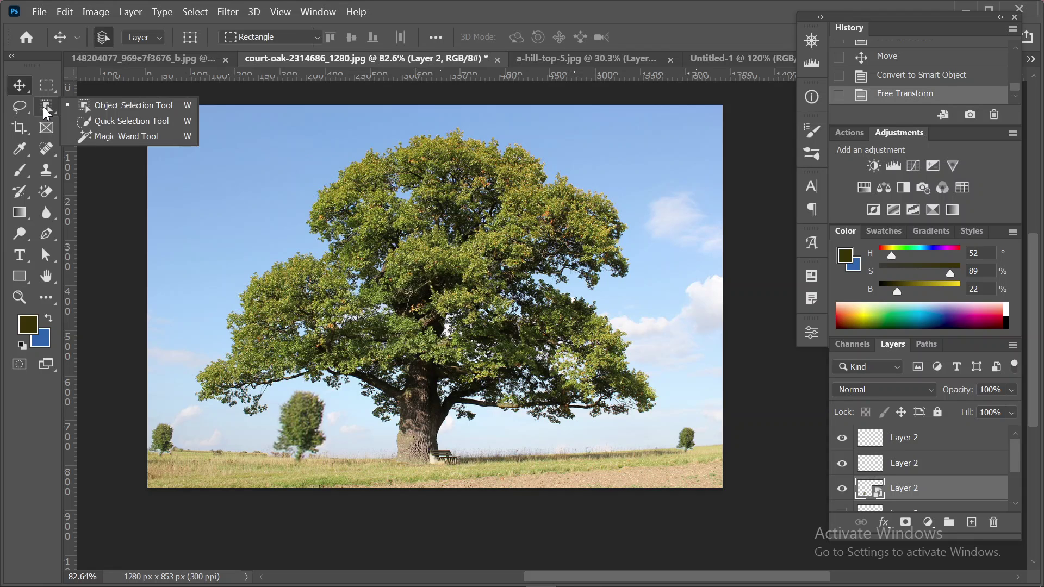
{"action": "left_click", "coordinate": [101, 133]}
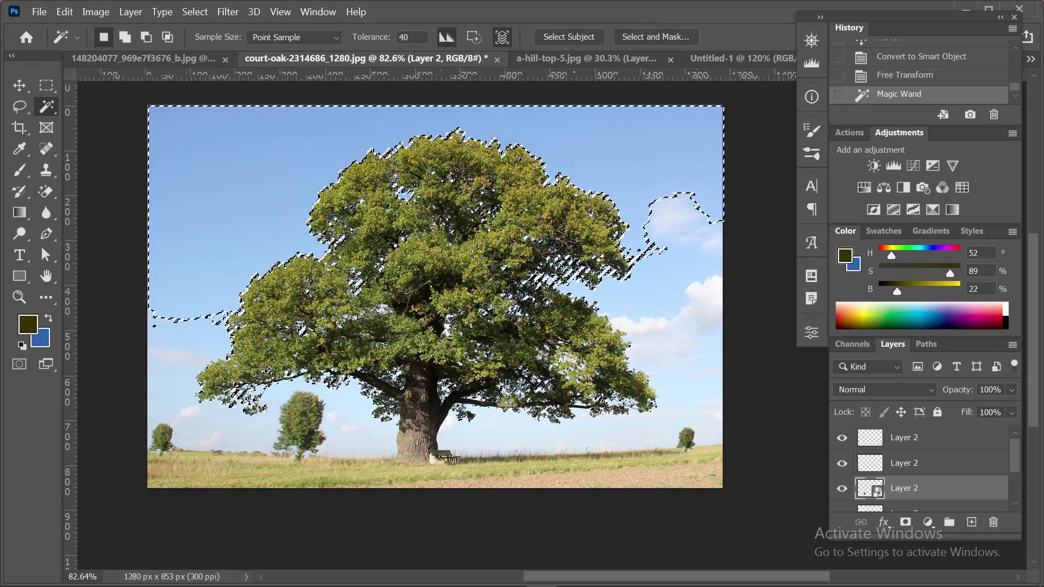
Set the Magic Wand tolerance to 30.
{"action": "left_click", "coordinate": [384, 43]}
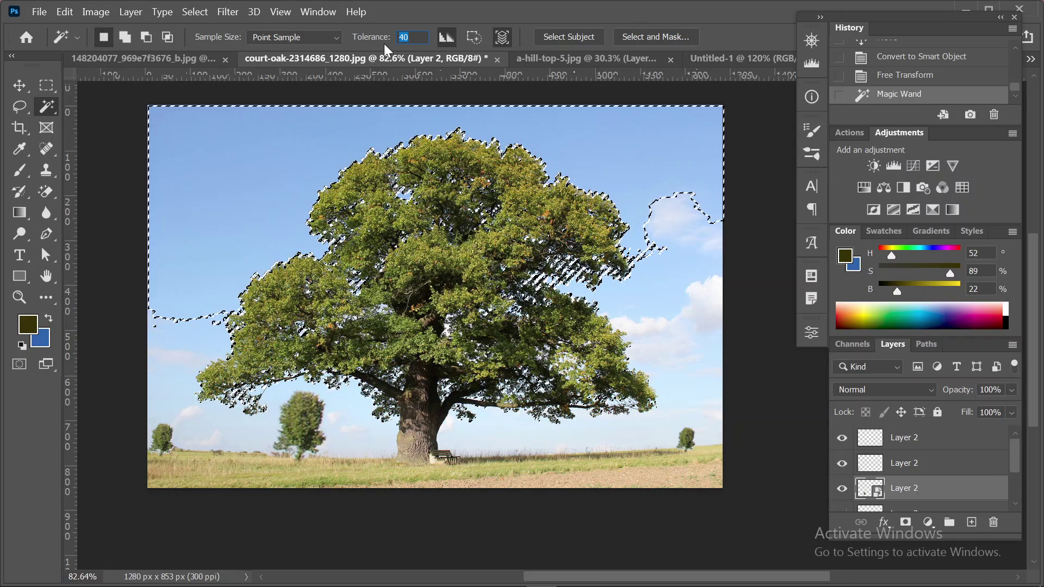
{"action": "type", "text": "390"}
{"action": "key", "text": "BackSpace"}
{"action": "key", "text": "BackSpace"}
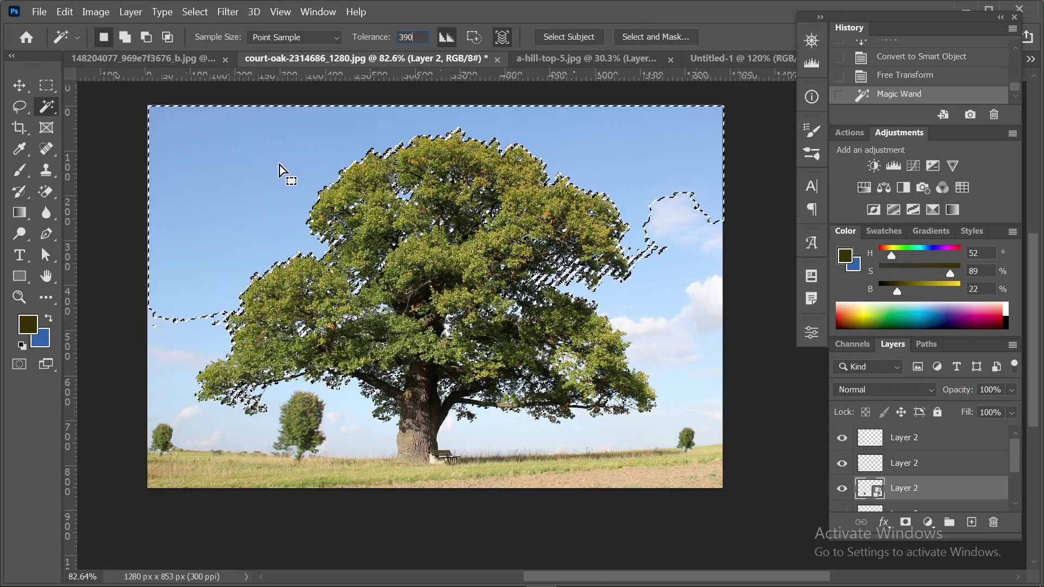
{"action": "type", "text": "0"}
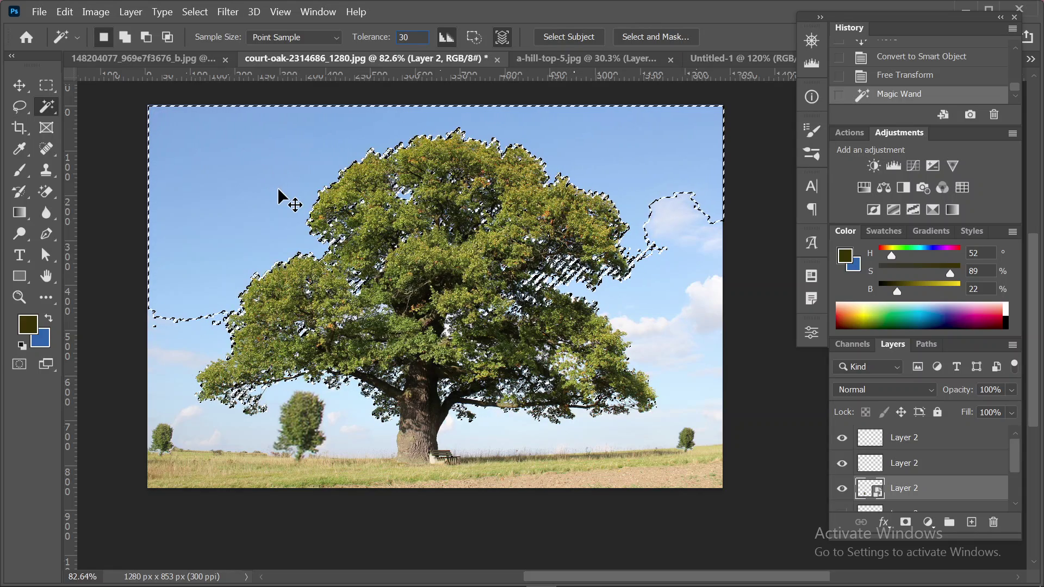
{"action": "key", "text": "Return"}
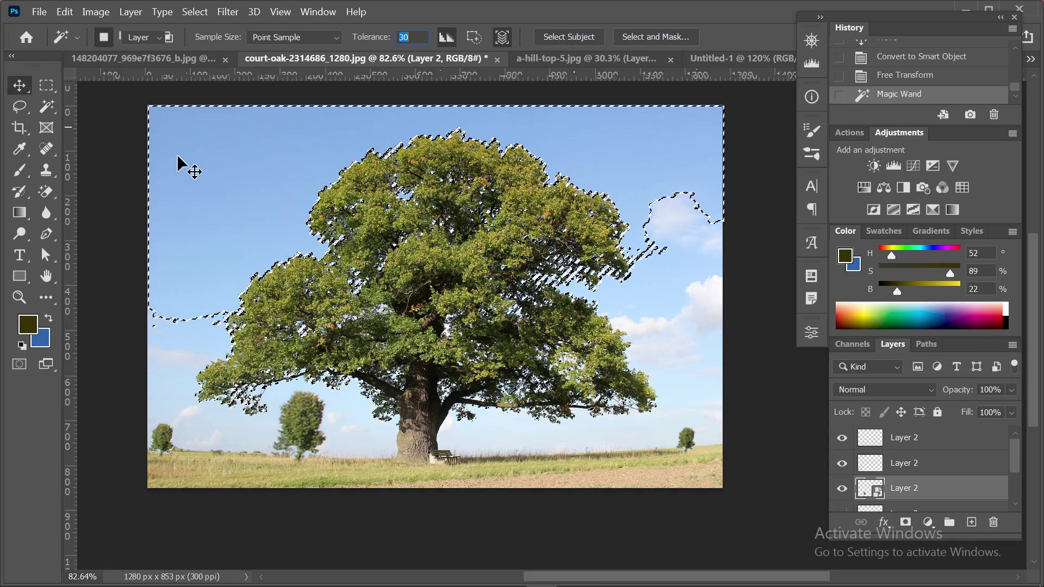
Clear the sky selection and switch back to the Magic Wand tool.
{"action": "key", "text": "ctrl+d"}
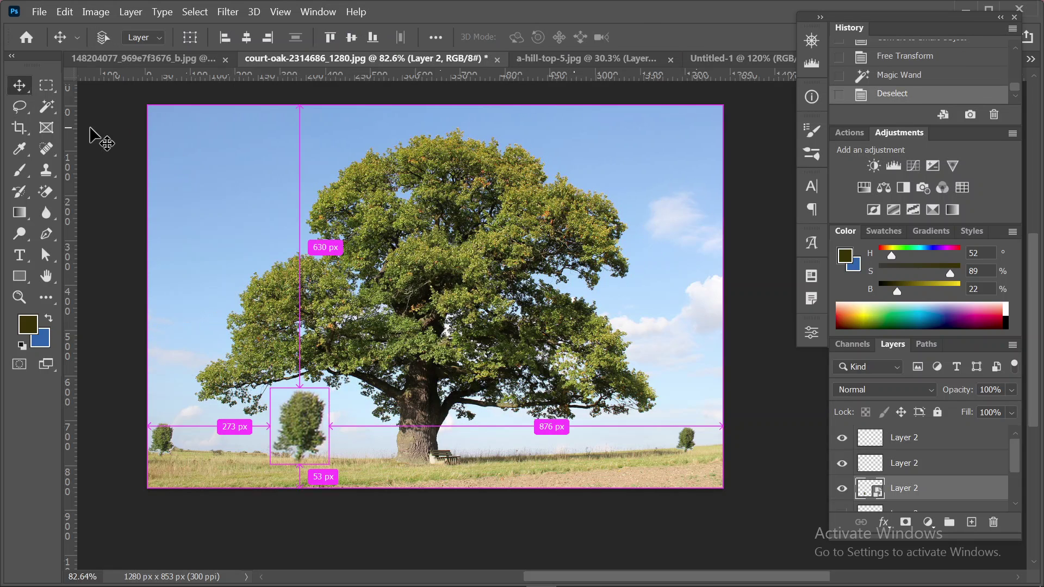
{"action": "left_click", "coordinate": [46, 106]}
{"action": "right_click", "coordinate": [46, 106]}
{"action": "left_click", "coordinate": [150, 107]}
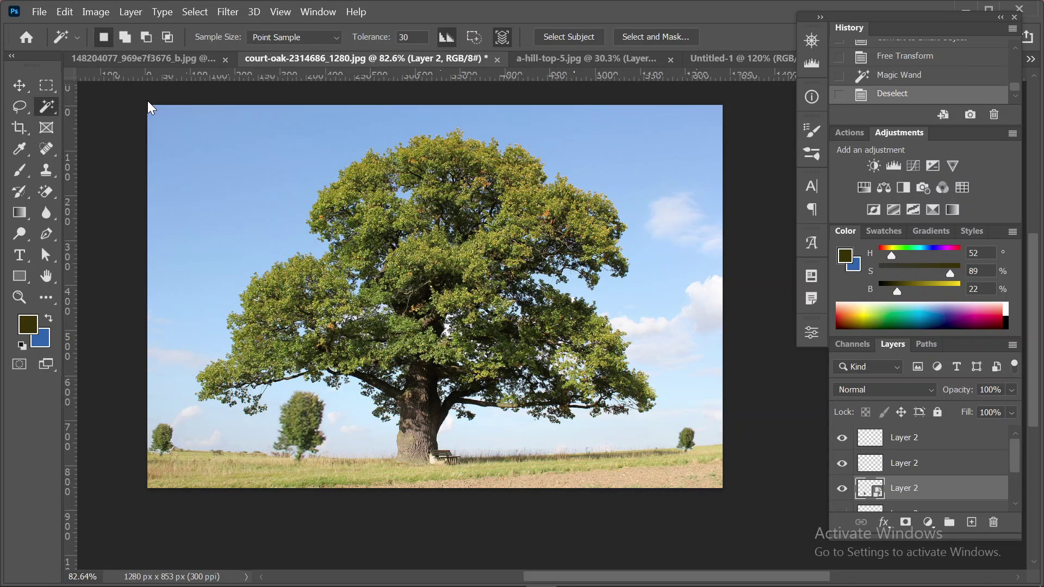
Select the blue sky above and around the big tree with the Magic Wand at tolerance 30.
{"action": "right_click", "coordinate": [43, 107]}
{"action": "left_click", "coordinate": [103, 136]}
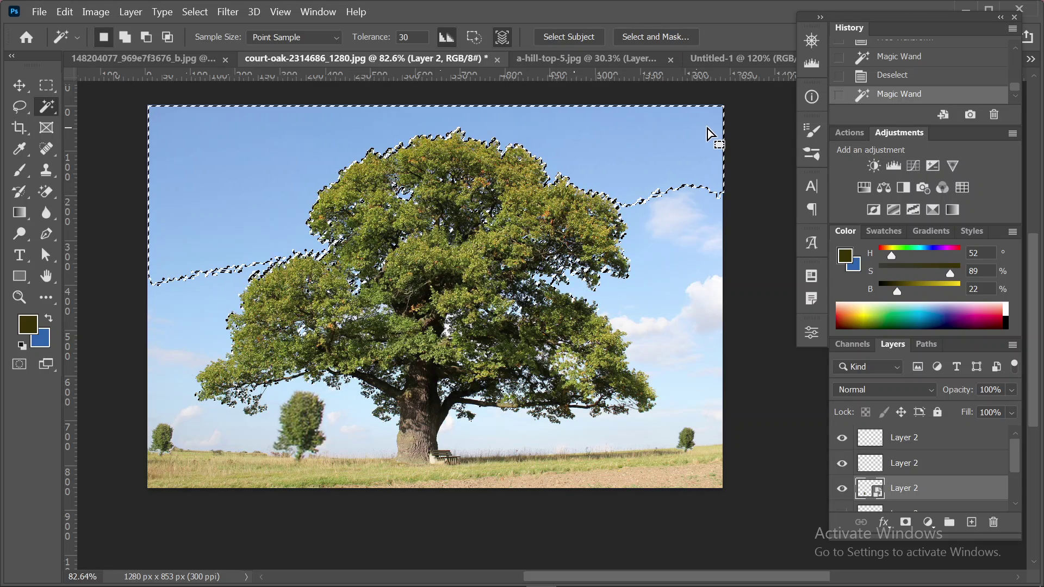
{"action": "key", "text": "ctrl+f"}
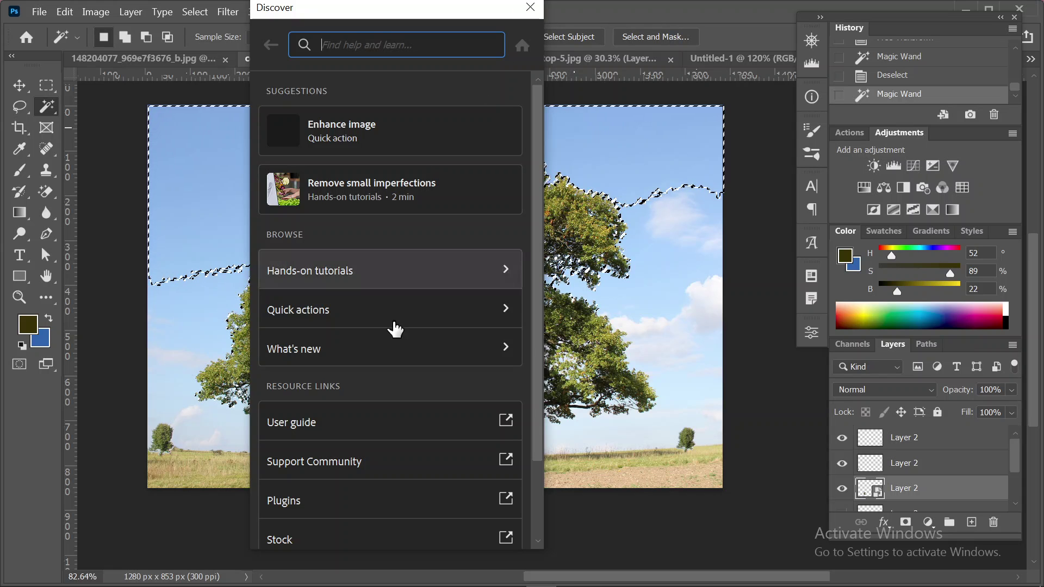
{"action": "scroll", "coordinate": [414, 368], "scroll_direction": "down", "scroll_amount": 2}
{"action": "scroll", "coordinate": [419, 375], "scroll_direction": "down", "scroll_amount": 2}
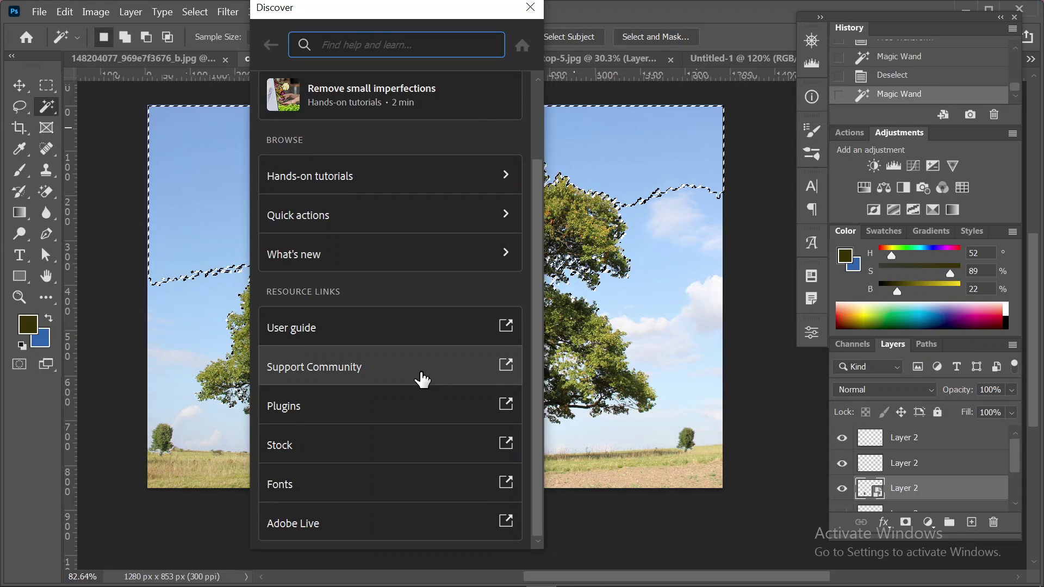
{"action": "scroll", "coordinate": [422, 377], "scroll_direction": "up", "scroll_amount": 2}
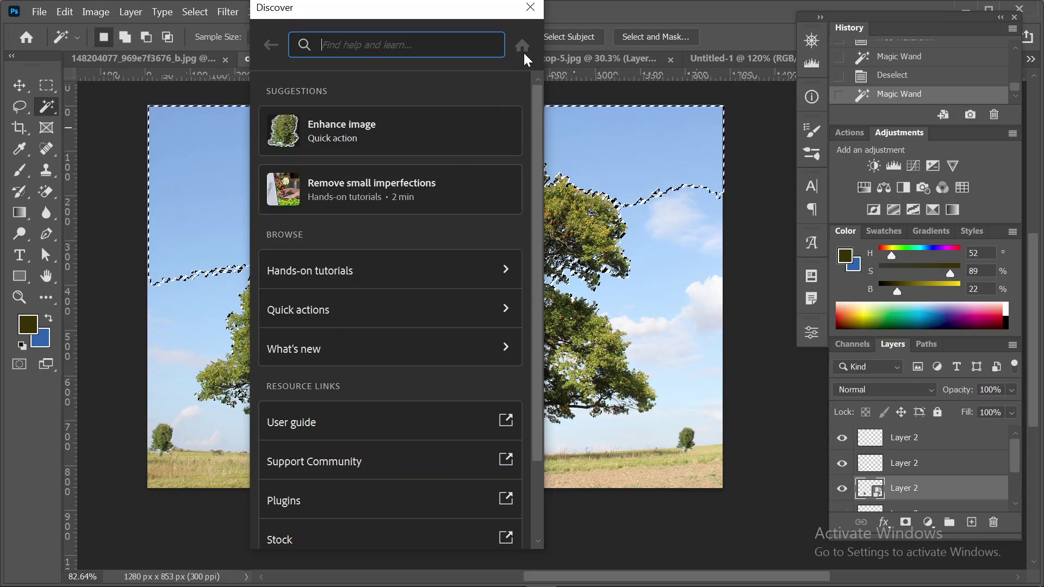
{"action": "left_click", "coordinate": [531, 8]}
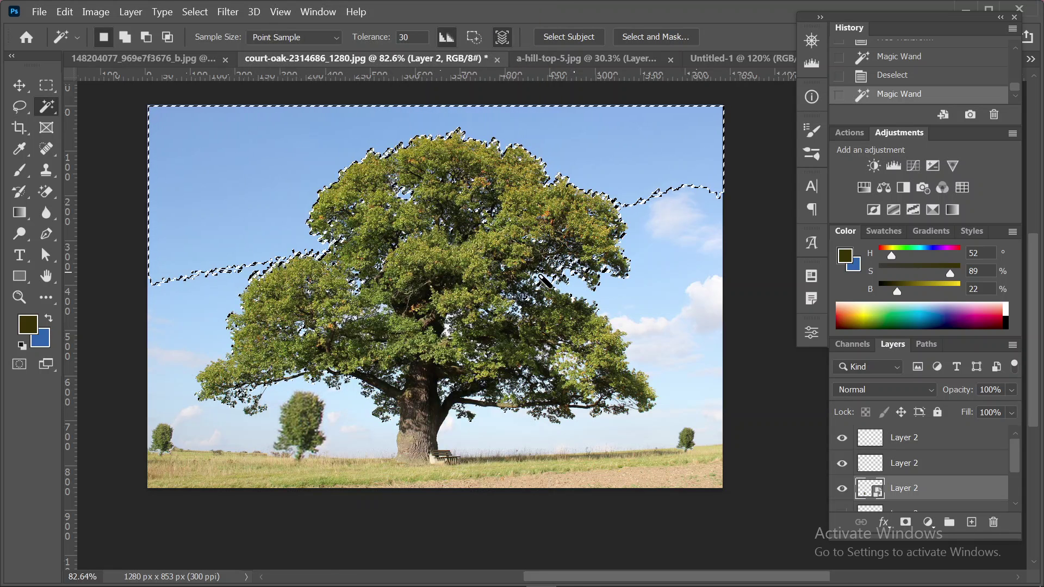
Subtract the areas around the big tree's right-hand branches from the sky selection with the Magic Wand.
{"action": "key", "text": "alt"}
{"action": "left_click", "coordinate": [580, 254], "text": "alt"}
{"action": "left_click", "coordinate": [534, 273], "text": "alt"}
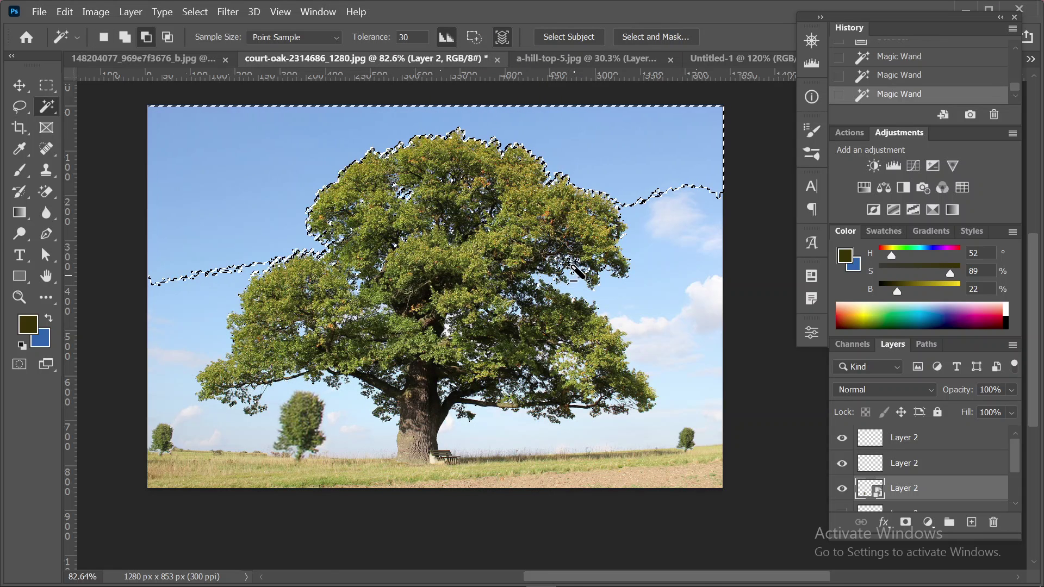
{"action": "left_click", "coordinate": [565, 257], "text": "alt"}
{"action": "left_click", "coordinate": [558, 263], "text": "alt"}
{"action": "left_click", "coordinate": [565, 255], "text": "alt"}
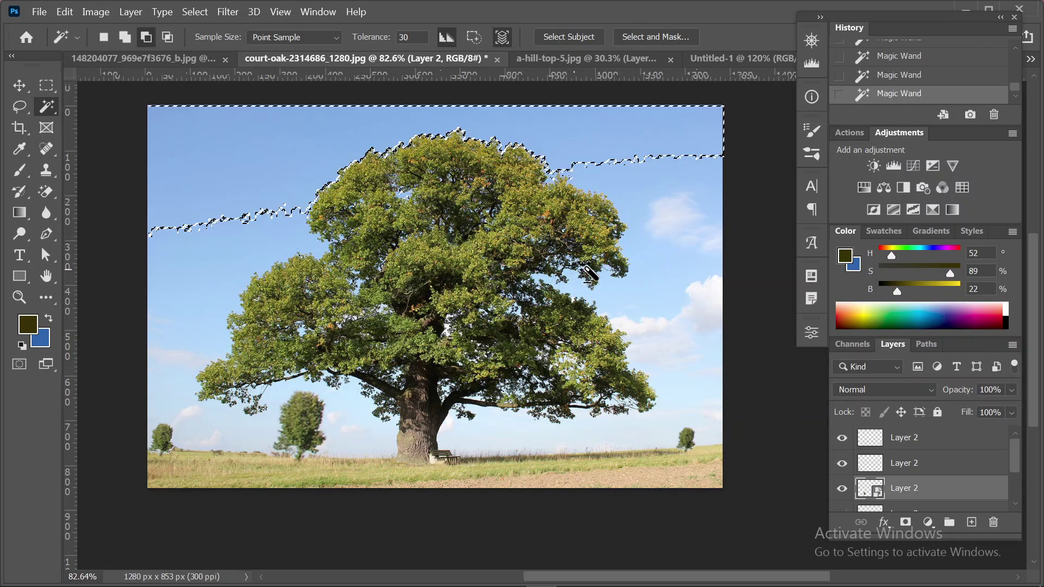
{"action": "left_click", "coordinate": [576, 251], "text": "alt"}
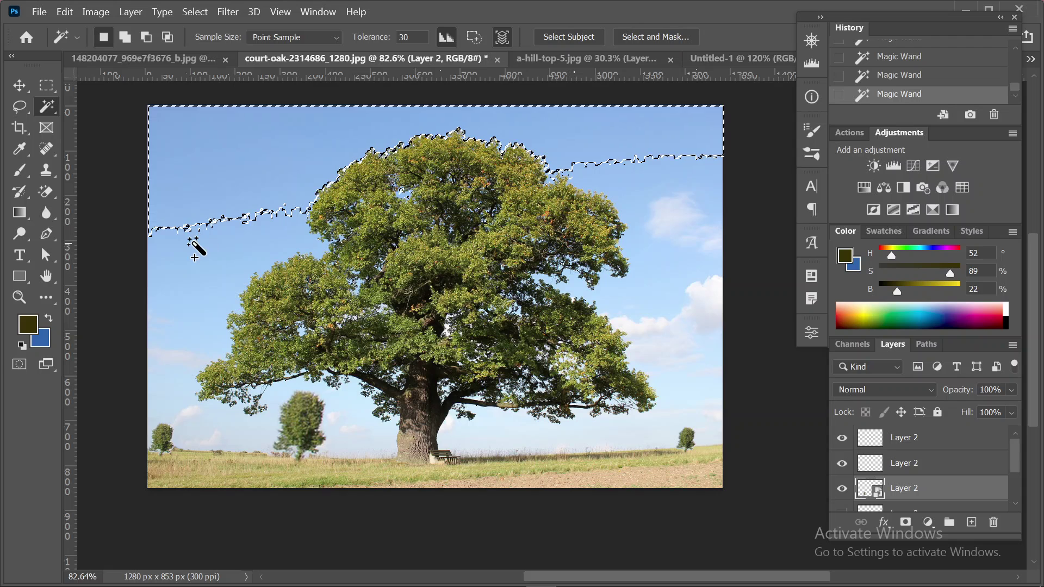
Add the lower sky beside the tree's left branches to the selection and subtract areas inside the crown with the Magic Wand.
{"action": "left_click", "coordinate": [190, 240], "text": "shift"}
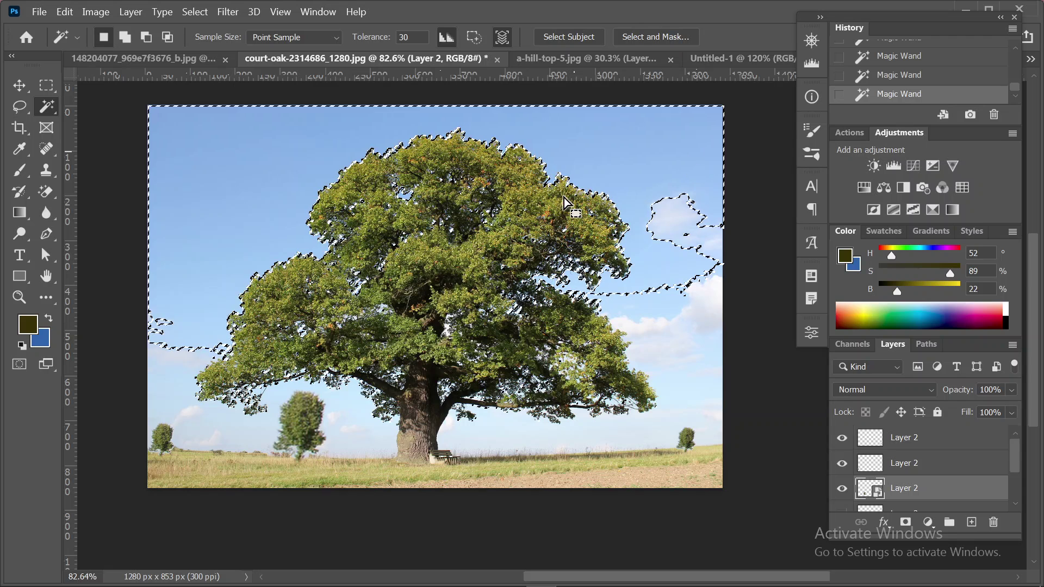
{"action": "left_click", "coordinate": [465, 205], "text": "alt"}
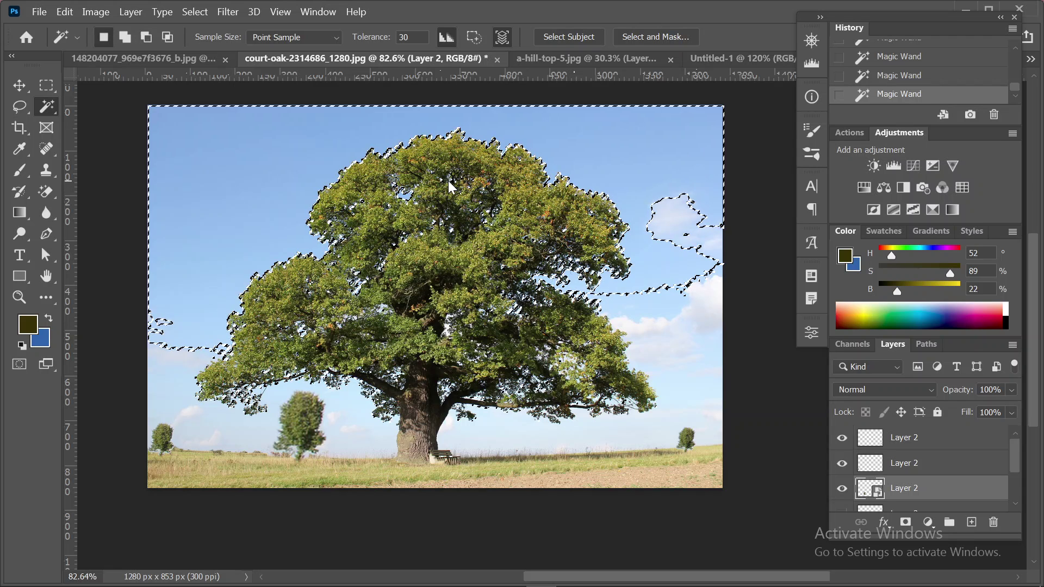
{"action": "left_click", "coordinate": [403, 195], "text": "alt"}
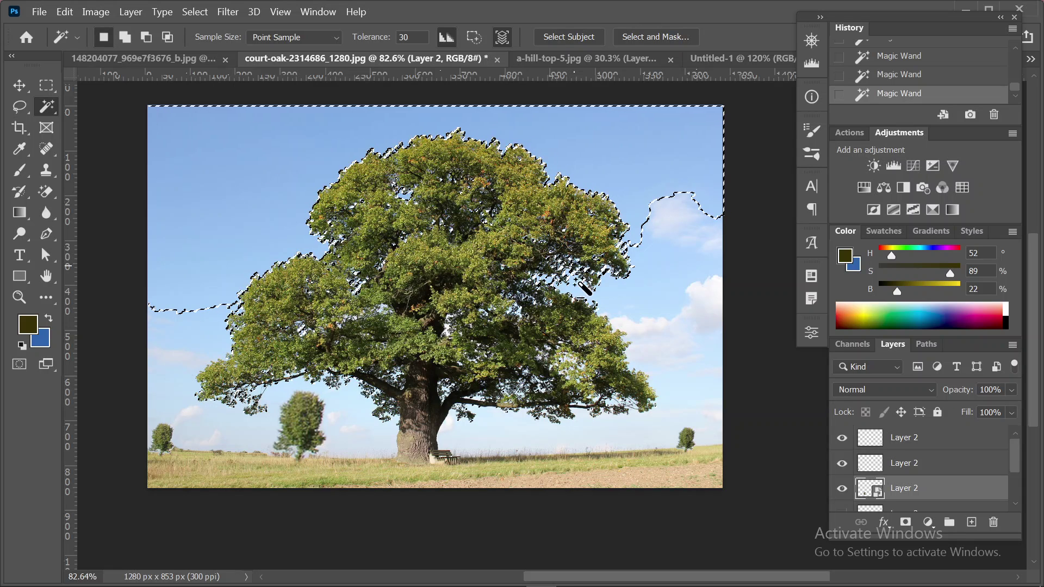
{"action": "key", "text": "alt"}
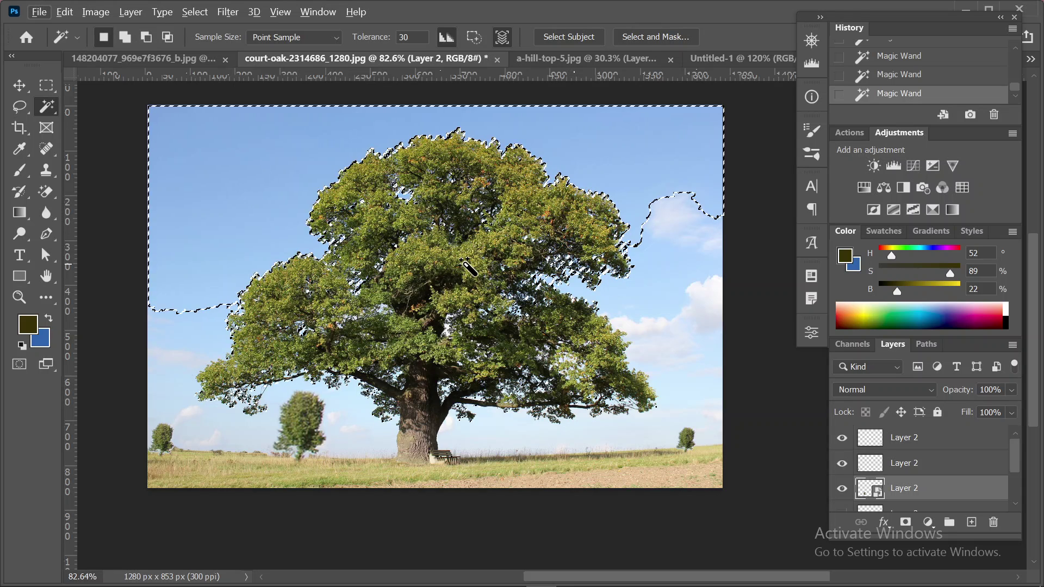
Subtract the stray selected spots inside the big tree's upper crown from the selection with the Lasso tool.
{"action": "left_click", "coordinate": [21, 107]}
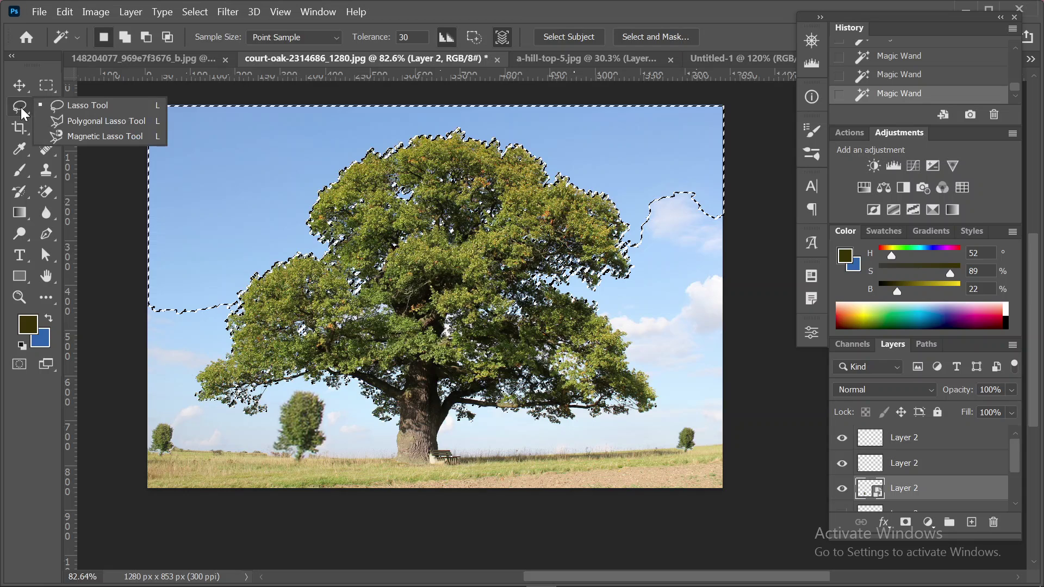
{"action": "left_click", "coordinate": [90, 106]}
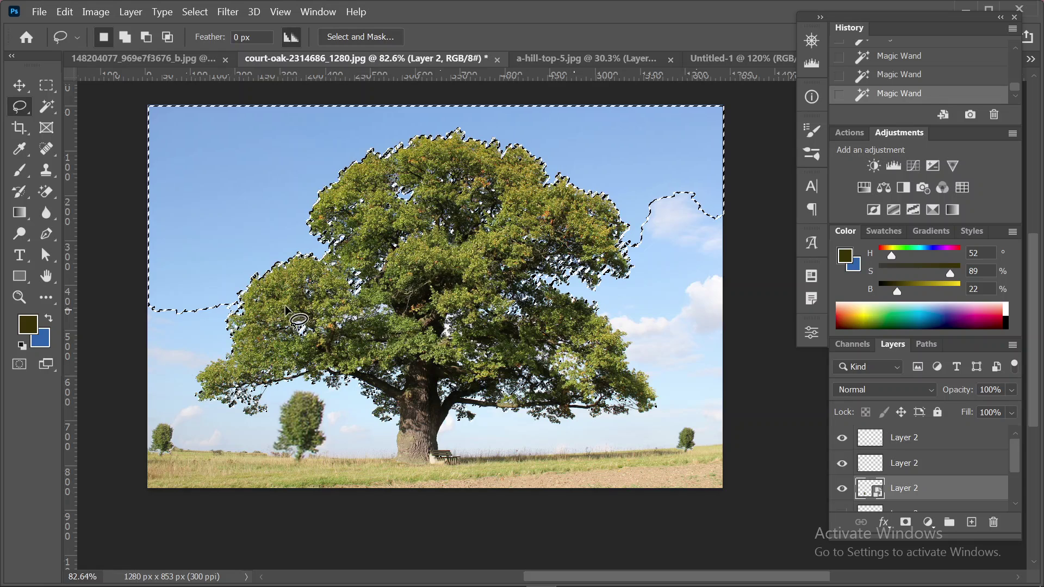
{"action": "mouse_move", "coordinate": [289, 299]}
{"action": "left_mouse_down"}
{"action": "mouse_move", "coordinate": [359, 239]}
{"action": "mouse_move", "coordinate": [364, 197]}
{"action": "mouse_move", "coordinate": [429, 179]}
{"action": "left_mouse_up"}
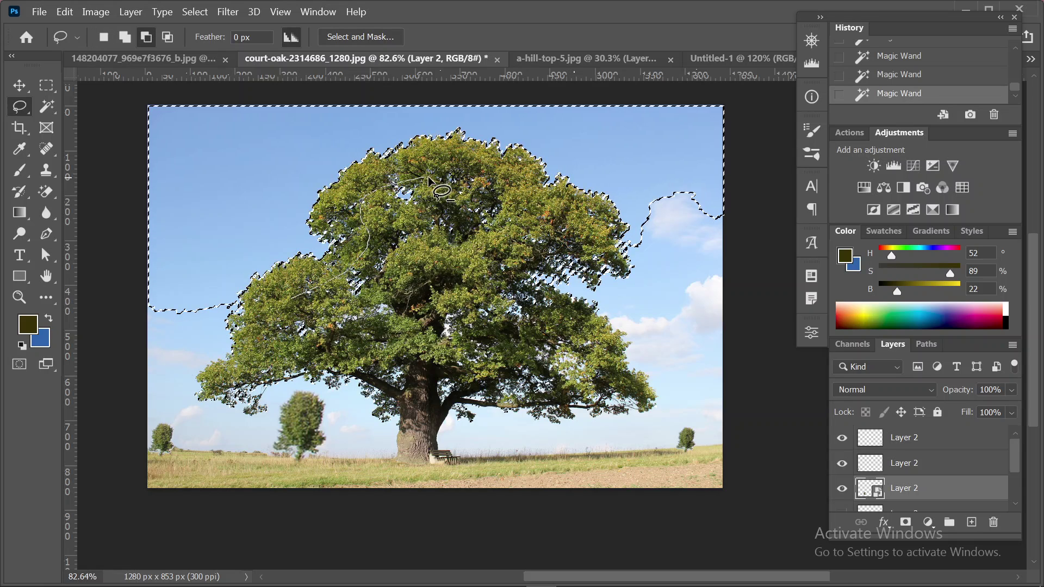
{"action": "mouse_move", "coordinate": [579, 227]}
{"action": "left_mouse_down"}
{"action": "mouse_move", "coordinate": [600, 299]}
{"action": "mouse_move", "coordinate": [419, 328]}
{"action": "mouse_move", "coordinate": [297, 302]}
{"action": "mouse_move", "coordinate": [314, 294]}
{"action": "left_mouse_up"}
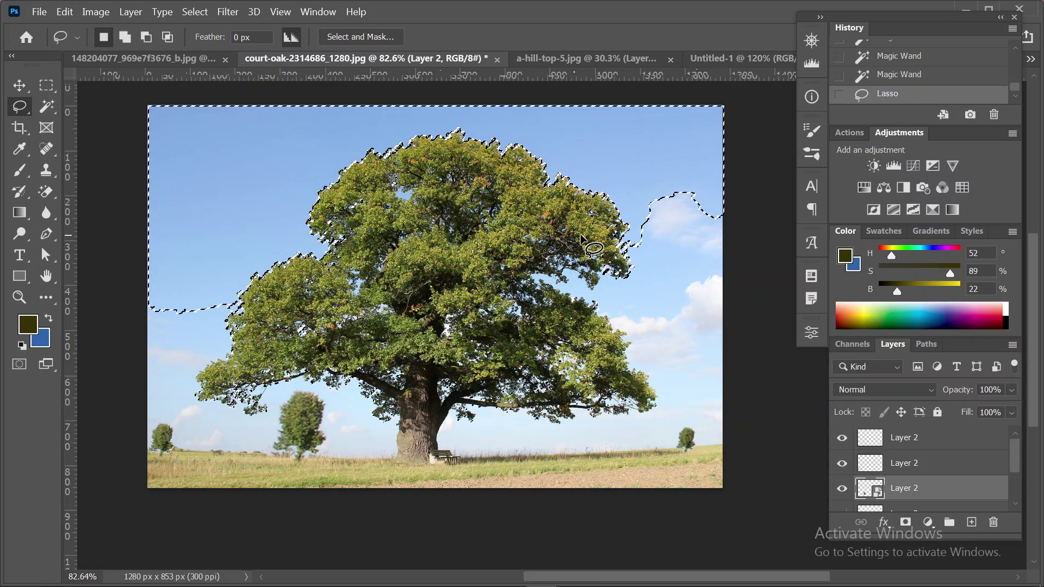
{"action": "mouse_move", "coordinate": [590, 210]}
{"action": "left_mouse_down"}
{"action": "mouse_move", "coordinate": [619, 270]}
{"action": "mouse_move", "coordinate": [637, 272]}
{"action": "mouse_move", "coordinate": [581, 275]}
{"action": "mouse_move", "coordinate": [587, 250]}
{"action": "left_mouse_up"}
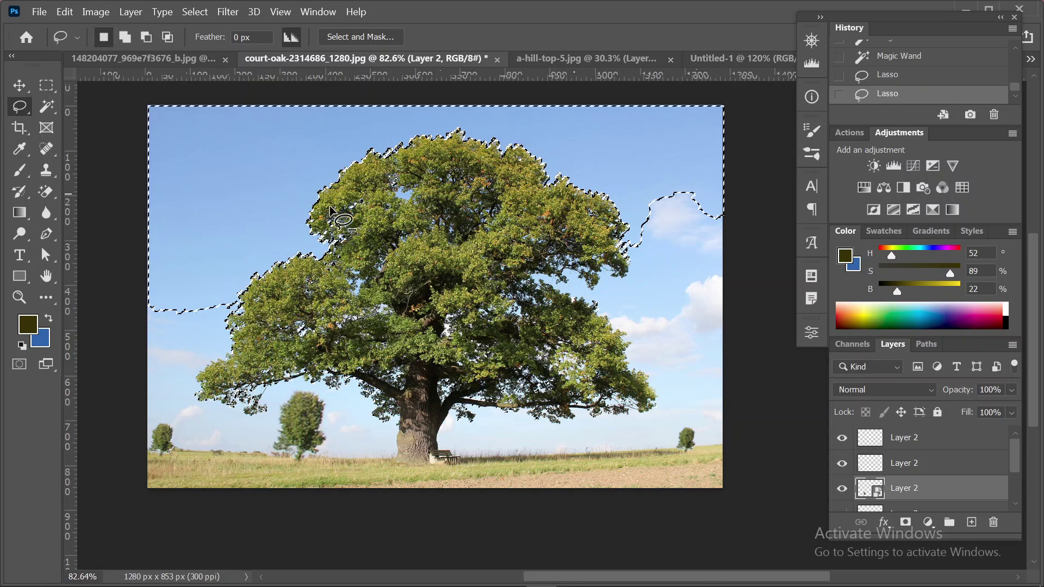
{"action": "mouse_move", "coordinate": [370, 194]}
{"action": "left_mouse_down"}
{"action": "mouse_move", "coordinate": [328, 224]}
{"action": "mouse_move", "coordinate": [350, 247]}
{"action": "mouse_move", "coordinate": [389, 231]}
{"action": "mouse_move", "coordinate": [399, 189]}
{"action": "mouse_move", "coordinate": [429, 233]}
{"action": "left_mouse_up"}
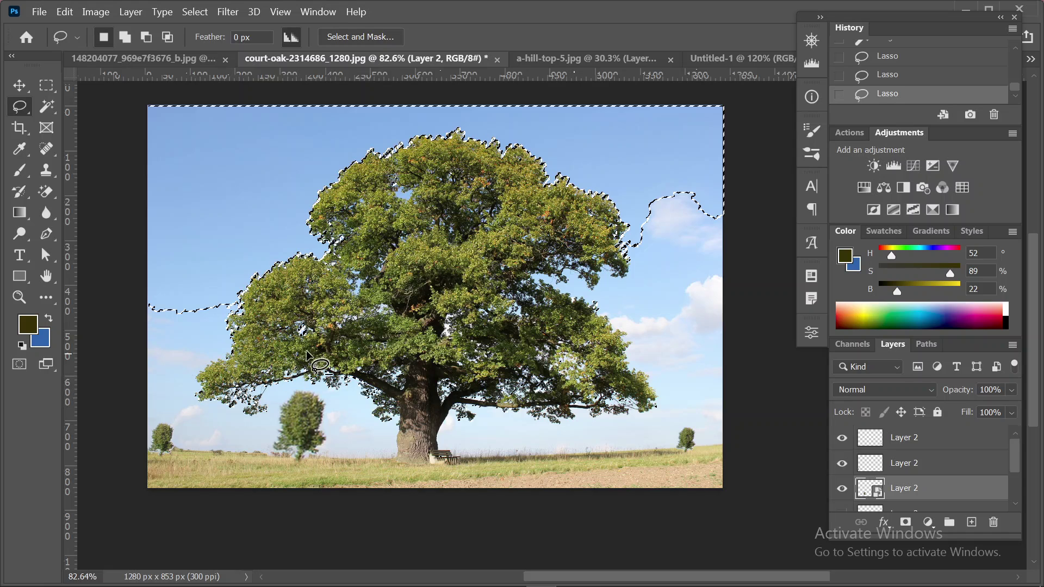
Subtract the stray selected spots among the lower branches and the gap in the right side of the crown with the Lasso.
{"action": "mouse_move", "coordinate": [306, 353]}
{"action": "left_mouse_down"}
{"action": "mouse_move", "coordinate": [210, 354]}
{"action": "mouse_move", "coordinate": [249, 433]}
{"action": "mouse_move", "coordinate": [312, 350]}
{"action": "left_mouse_up"}
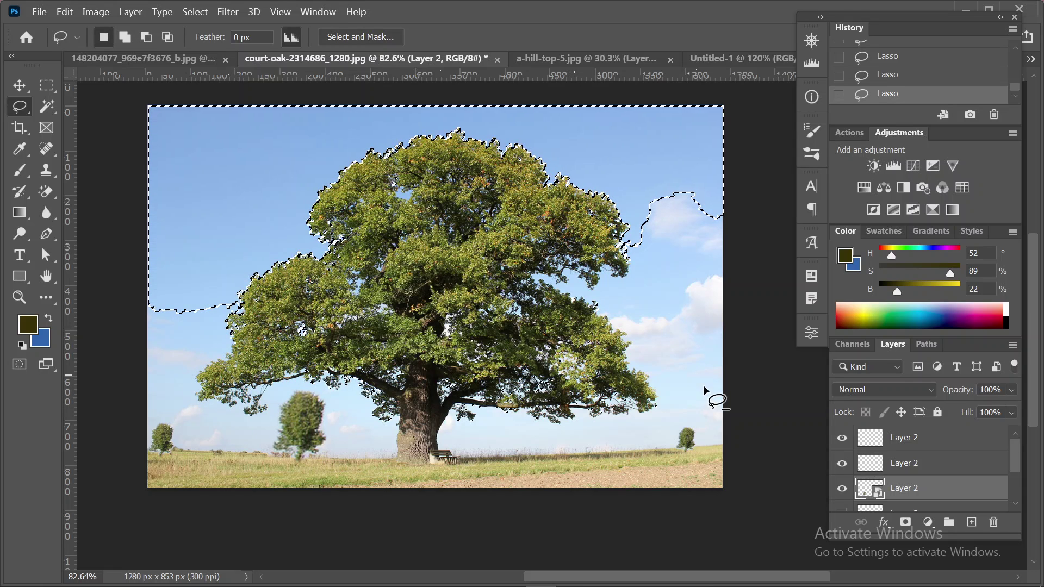
{"action": "left_click_drag", "start_coordinate": [466, 352], "coordinate": [627, 426]}
{"action": "left_click_drag", "start_coordinate": [451, 391], "coordinate": [399, 353]}
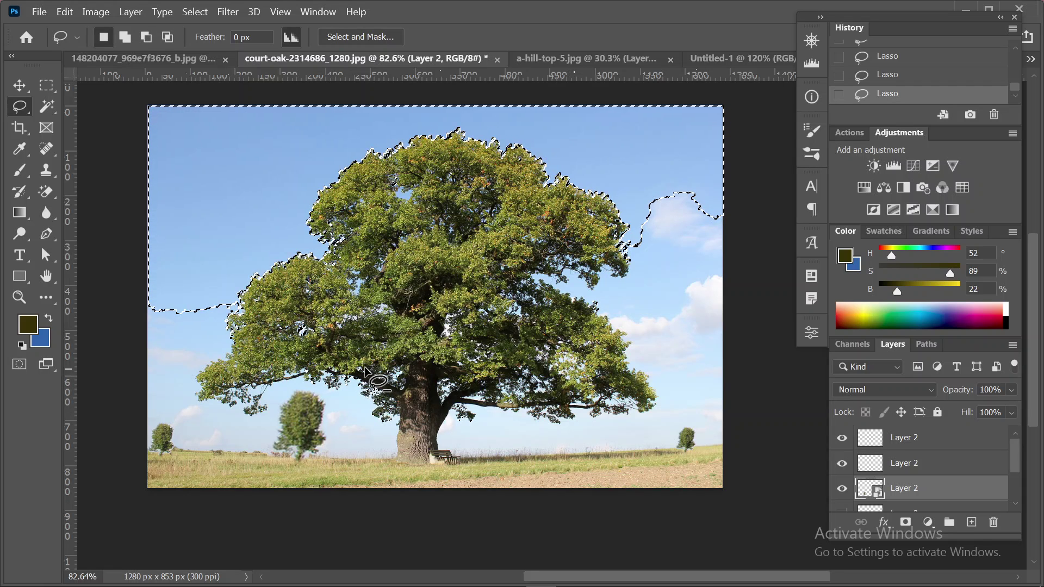
{"action": "mouse_move", "coordinate": [363, 367]}
{"action": "left_mouse_down"}
{"action": "mouse_move", "coordinate": [480, 410]}
{"action": "mouse_move", "coordinate": [433, 344]}
{"action": "left_mouse_up"}
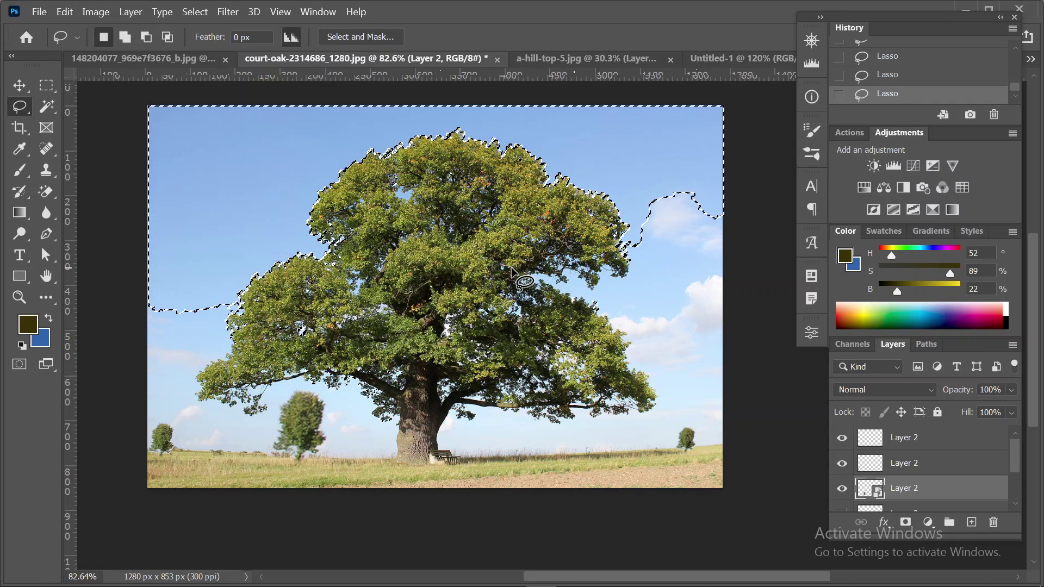
{"action": "mouse_move", "coordinate": [284, 308]}
{"action": "left_mouse_down"}
{"action": "mouse_move", "coordinate": [359, 390]}
{"action": "mouse_move", "coordinate": [326, 380]}
{"action": "mouse_move", "coordinate": [285, 310]}
{"action": "left_mouse_up"}
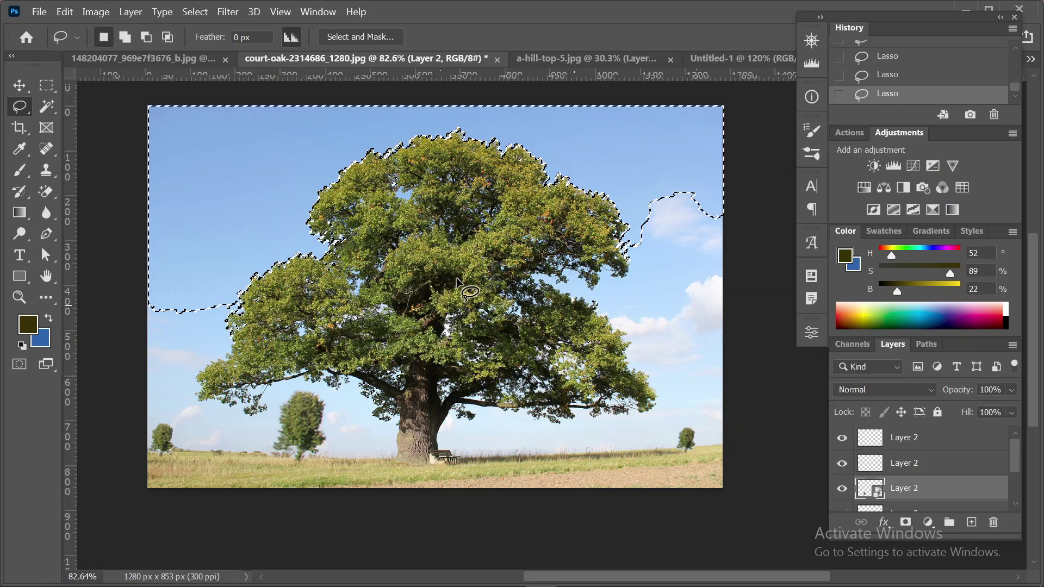
{"action": "key", "text": "alt"}
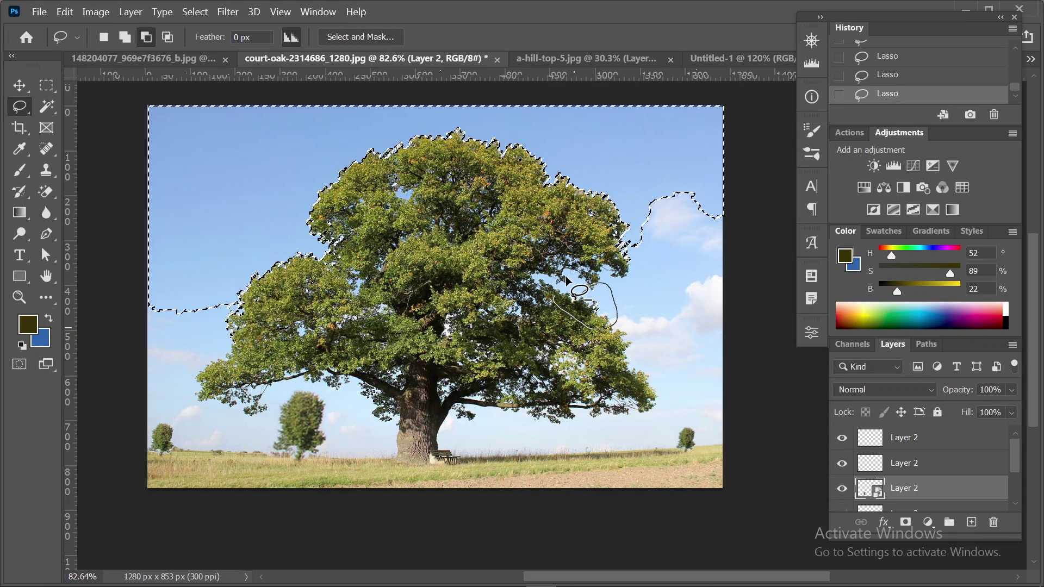
{"action": "left_click_drag", "start_coordinate": [566, 276], "coordinate": [485, 282]}
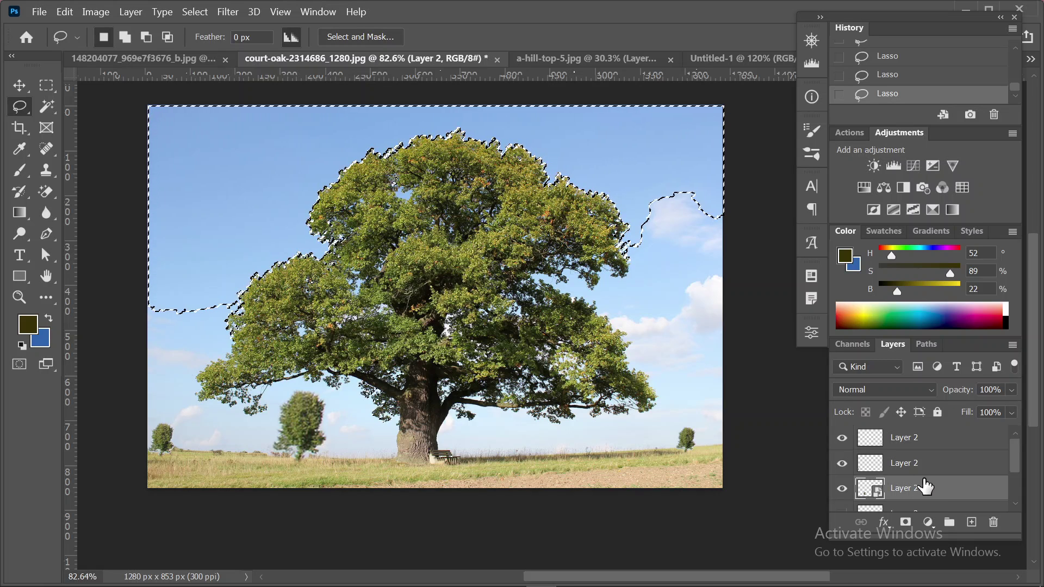
Try a layer mask on Layer 1 that keeps only the selected sky, undo it, and add one that hides the sky instead.
{"action": "scroll", "coordinate": [924, 484], "scroll_direction": "down", "scroll_amount": 3}
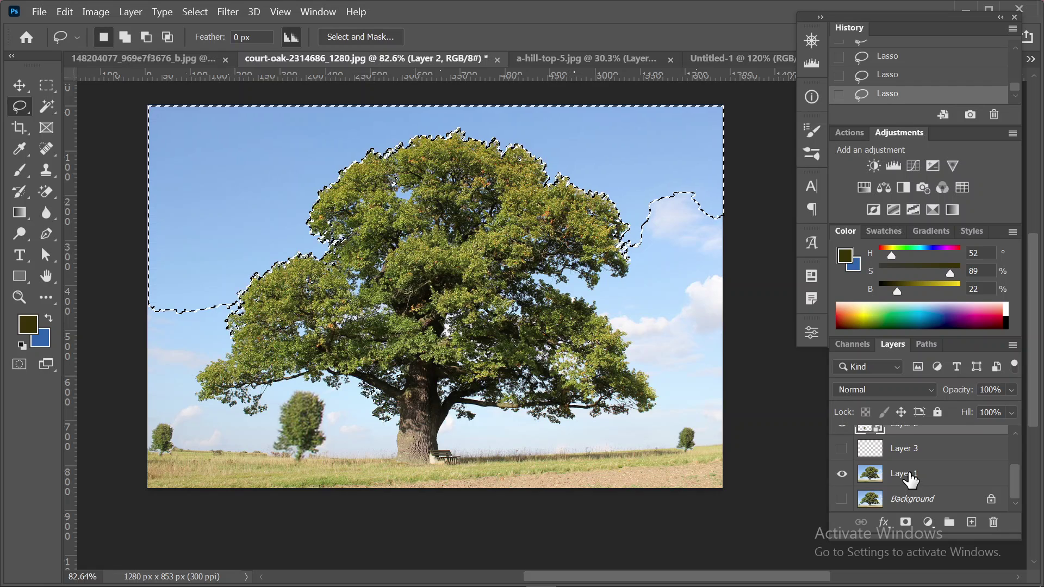
{"action": "left_click", "coordinate": [910, 480]}
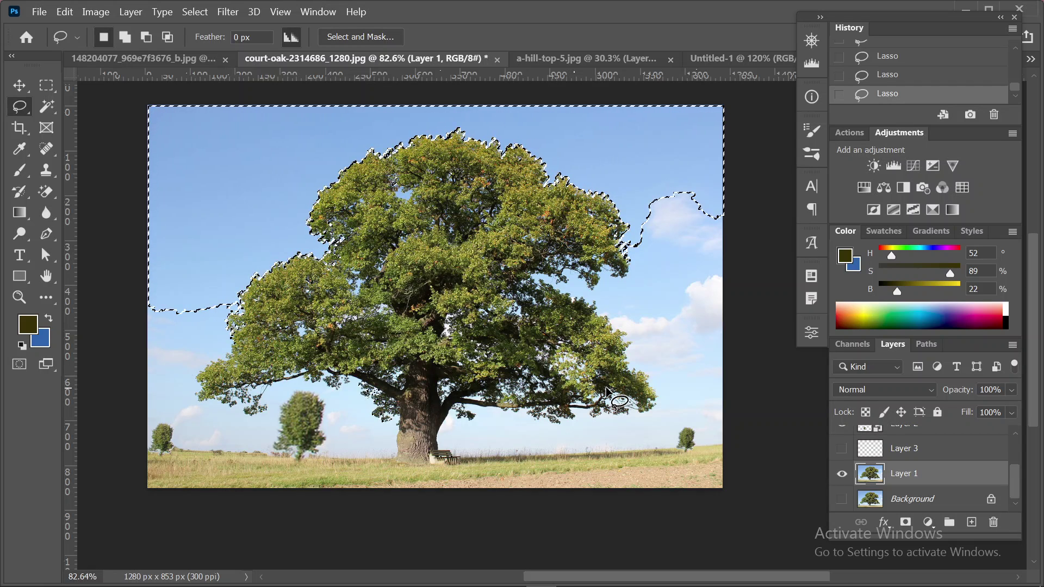
{"action": "left_click", "coordinate": [905, 523]}
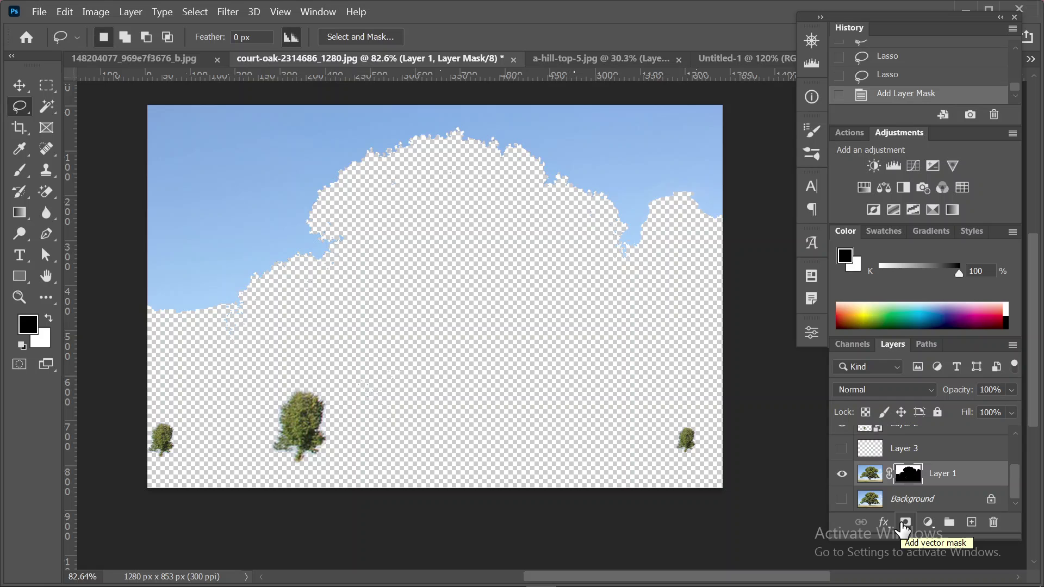
{"action": "key", "text": "ctrl+z"}
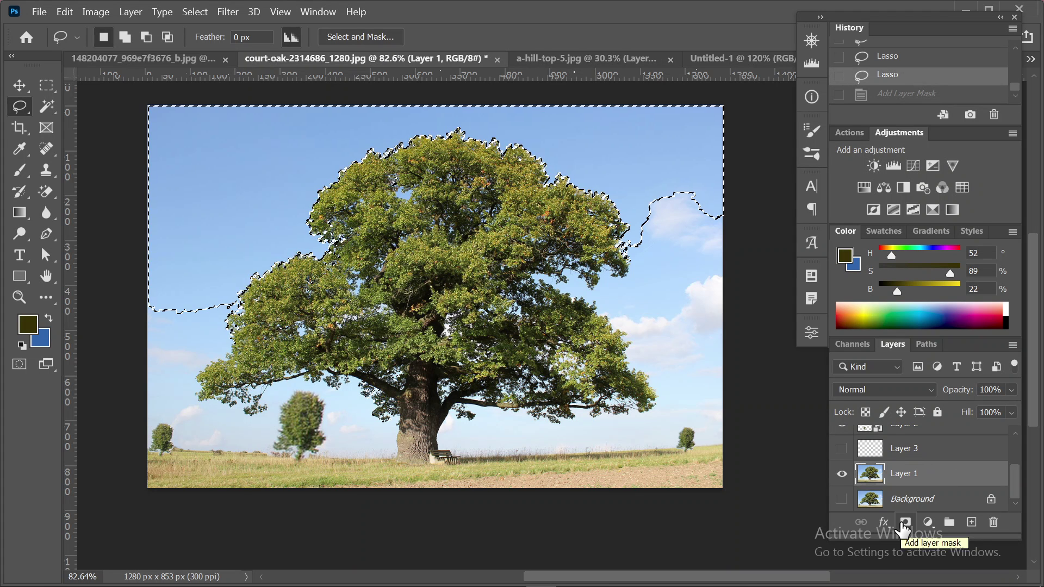
{"action": "left_click", "coordinate": [903, 523]}
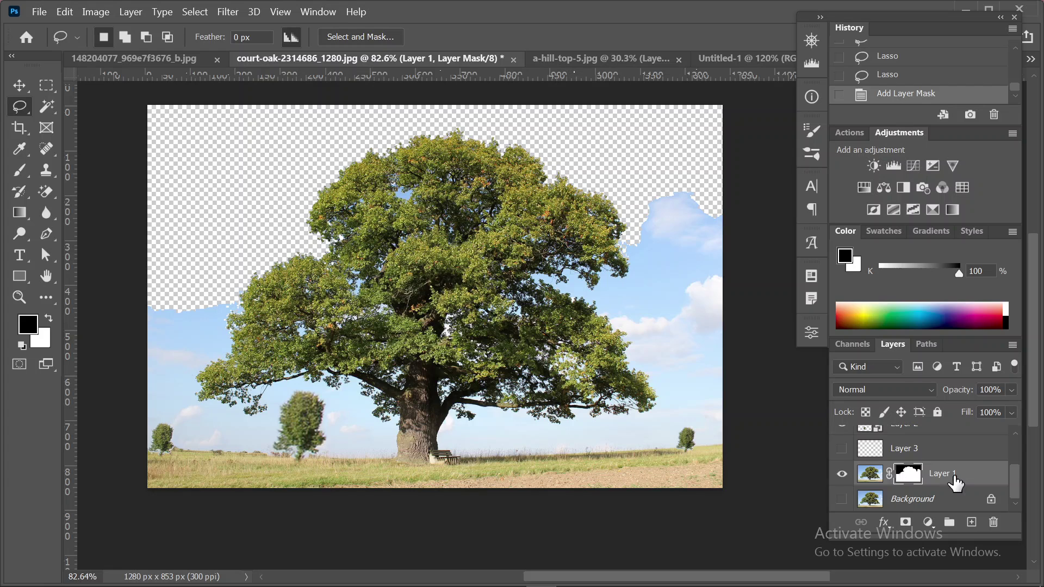
Look through the other open documents, return to the oak image and move the floating panels aside to uncover more documents.
{"action": "scroll", "coordinate": [952, 483], "scroll_direction": "up", "scroll_amount": 3}
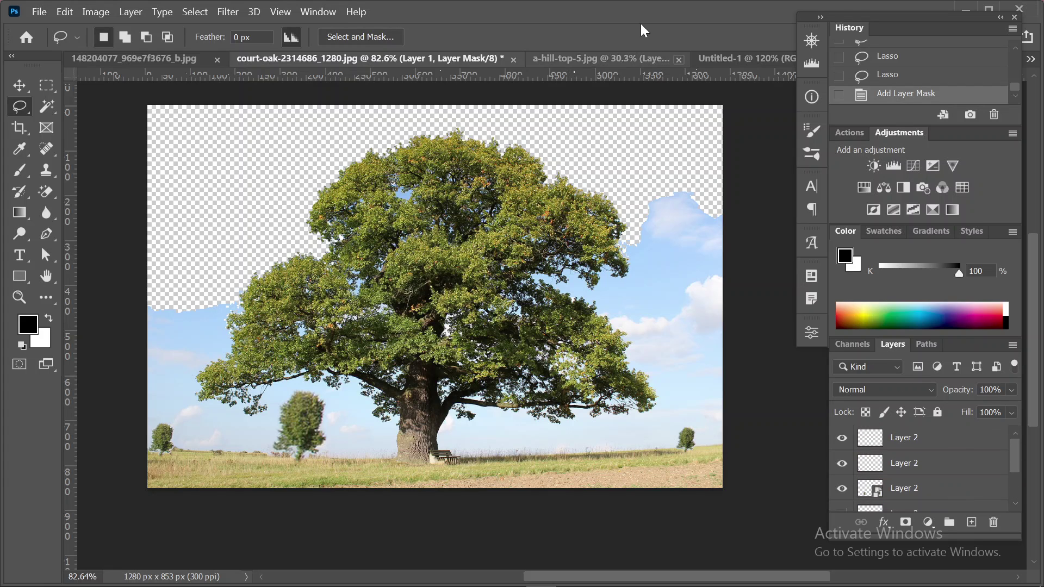
{"action": "left_click", "coordinate": [615, 65]}
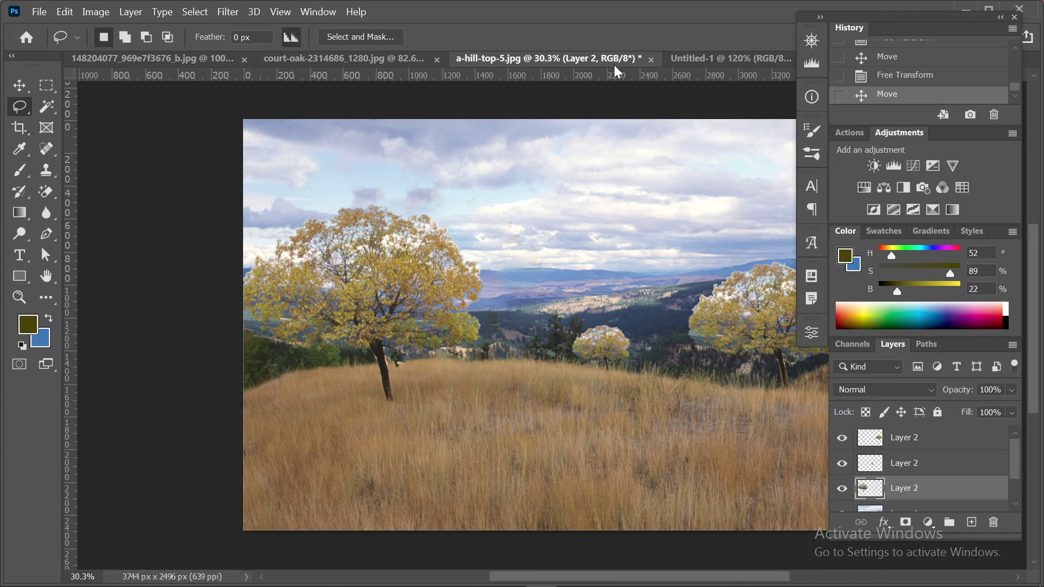
{"action": "left_click", "coordinate": [738, 57]}
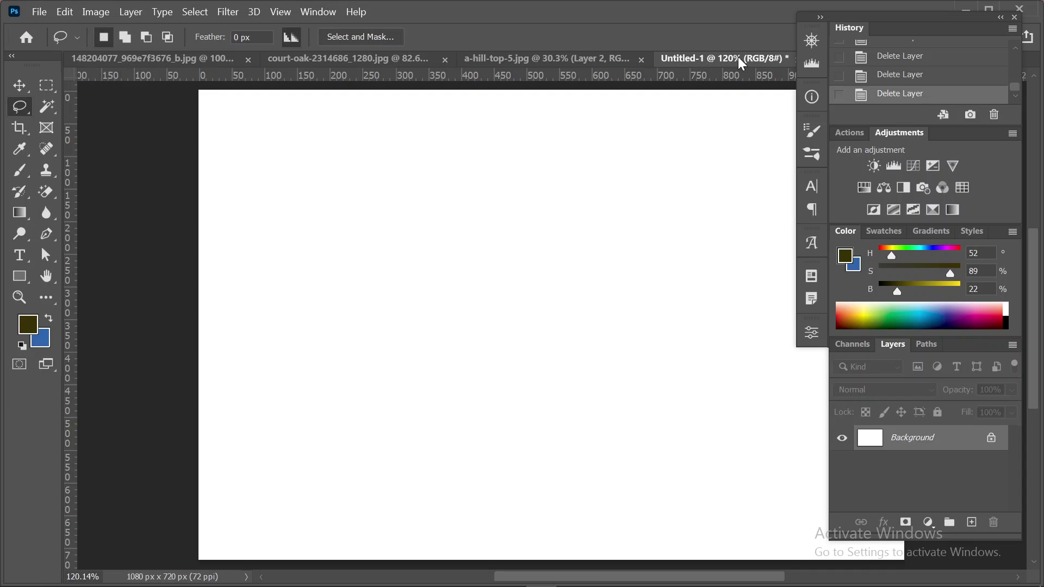
{"action": "left_click", "coordinate": [165, 61]}
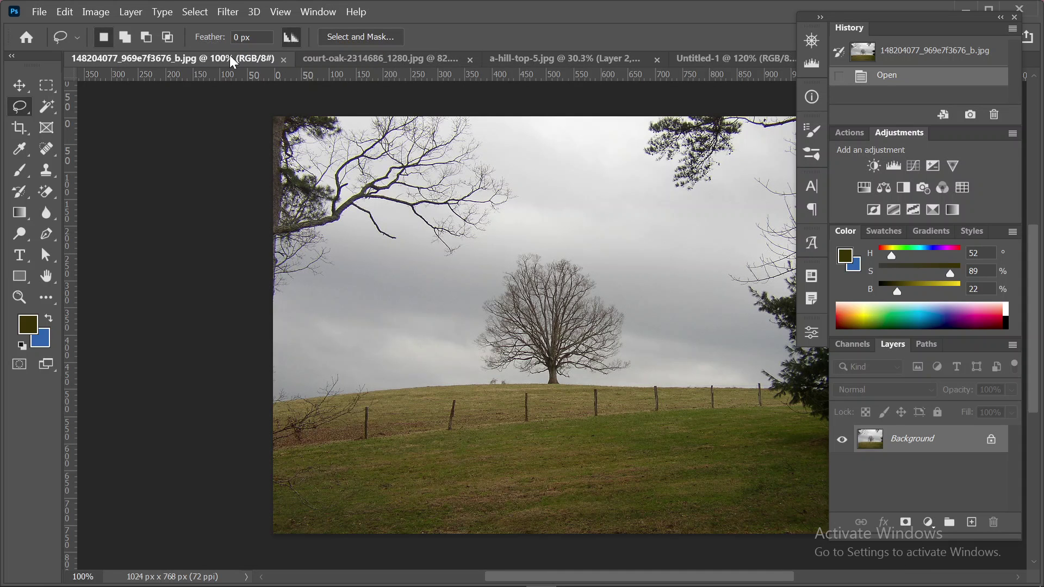
{"action": "left_click", "coordinate": [375, 58]}
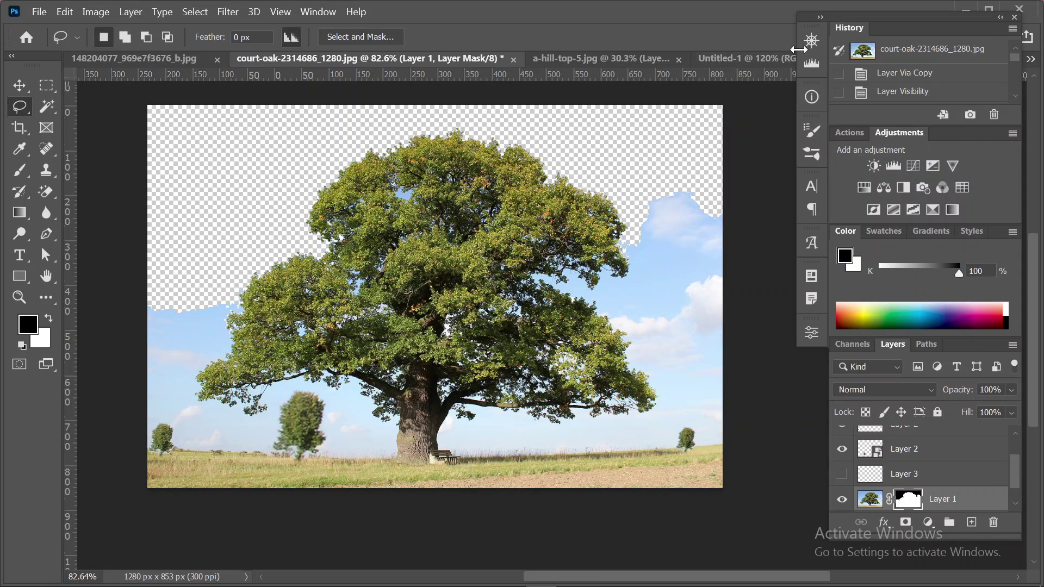
{"action": "left_click_drag", "start_coordinate": [867, 15], "coordinate": [950, 25]}
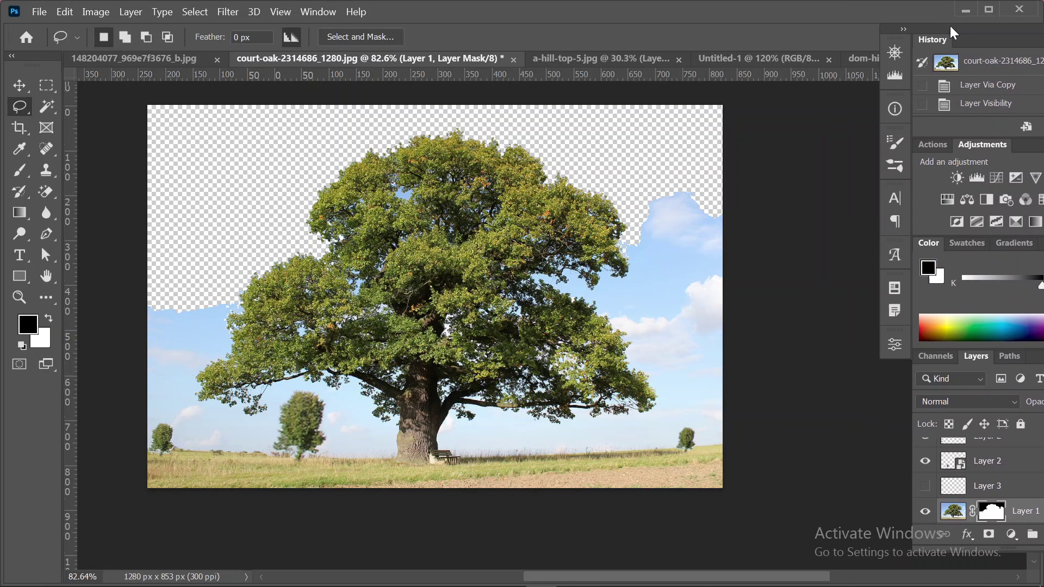
Close the Untitled-1 document without saving its changes.
{"action": "left_click", "coordinate": [828, 60]}
{"action": "key", "text": "ctrl+w"}
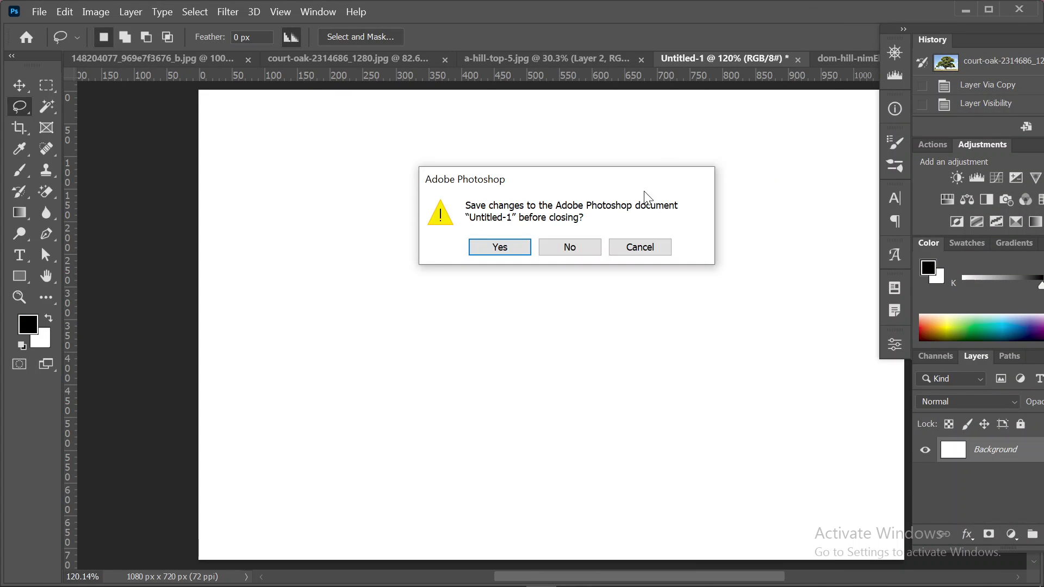
{"action": "left_click", "coordinate": [595, 245]}
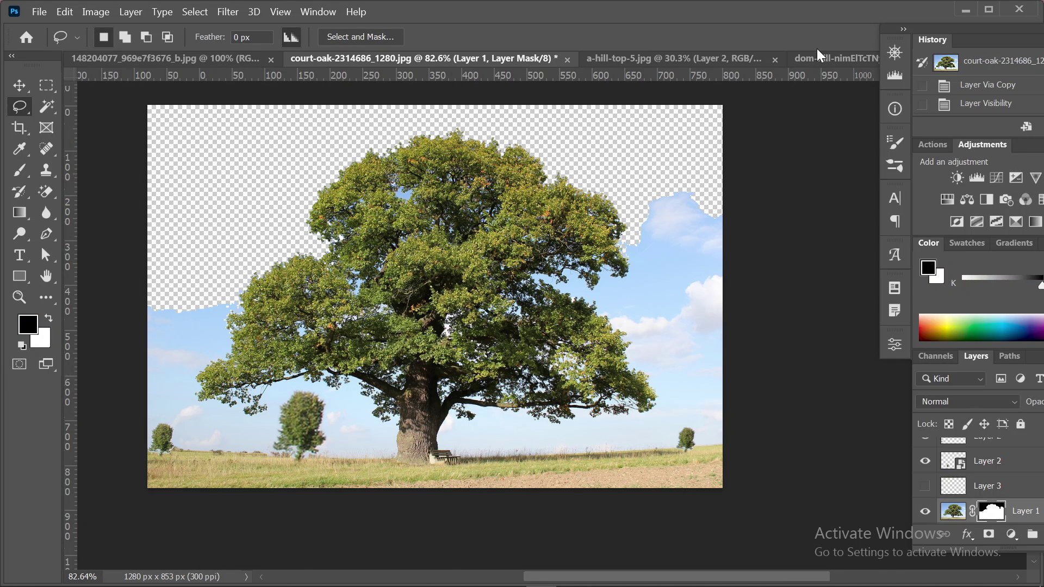
Look through the dom-hill portrait, the bare-tree hill photo and the court-oak image for a replacement sky.
{"action": "left_click", "coordinate": [820, 60]}
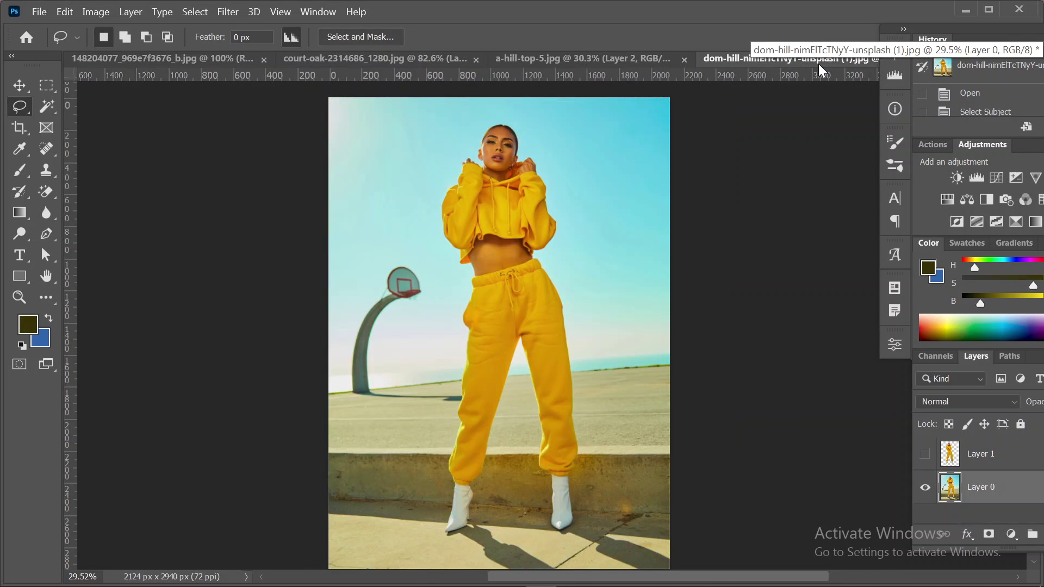
{"action": "left_click", "coordinate": [182, 61]}
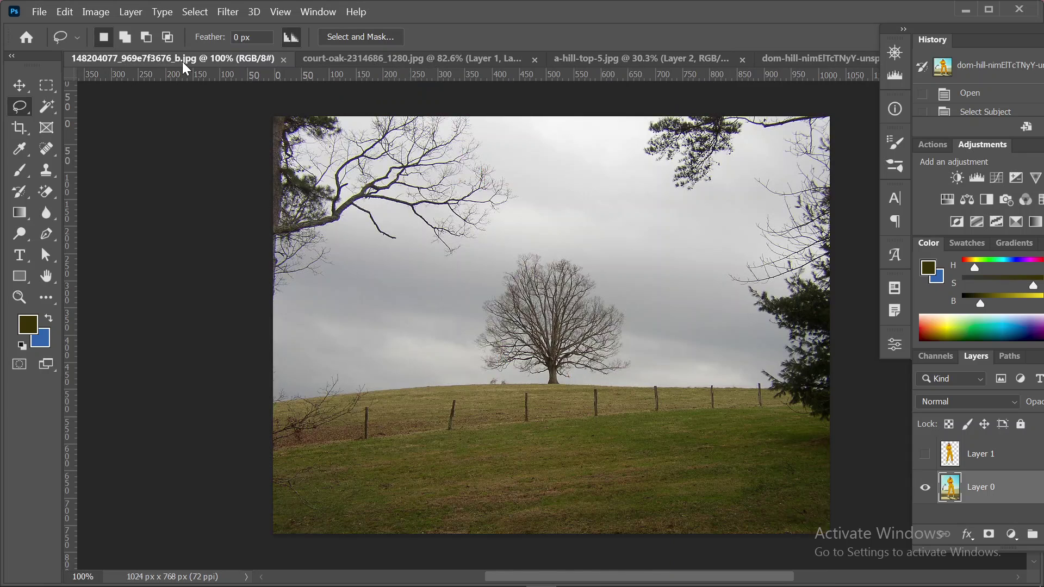
{"action": "left_click", "coordinate": [325, 59]}
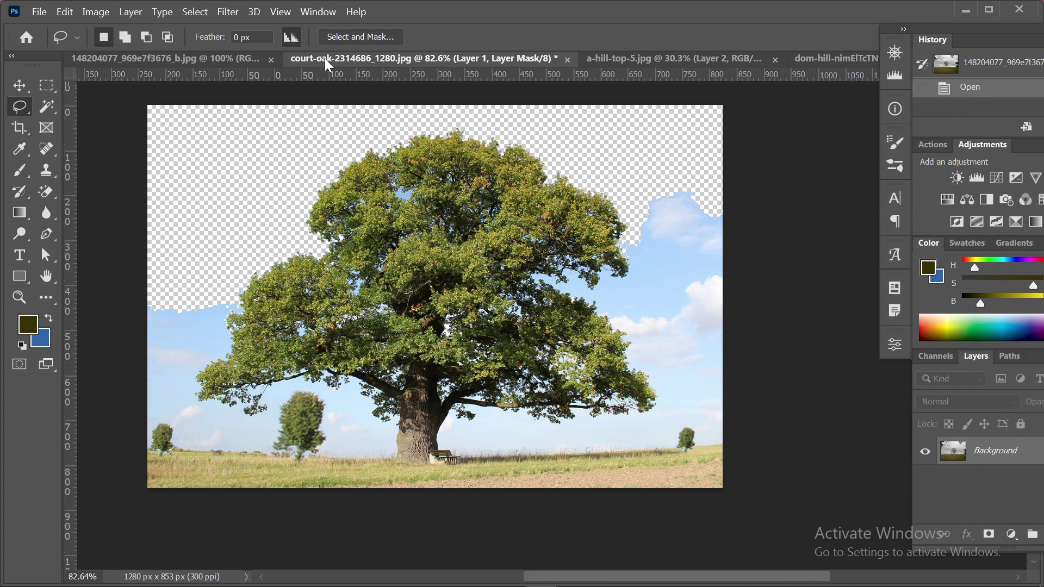
{"action": "left_click", "coordinate": [165, 64]}
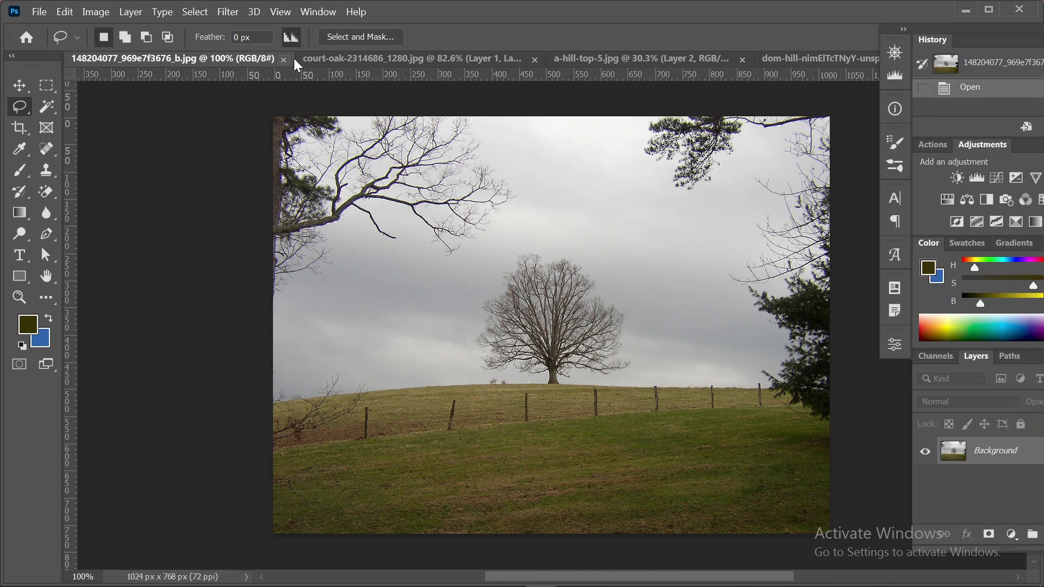
In a-hill-top-5.jpg, delete the tree-copy layers above Layer 1, leaving only Layer 1 and the Background.
{"action": "left_click", "coordinate": [594, 62]}
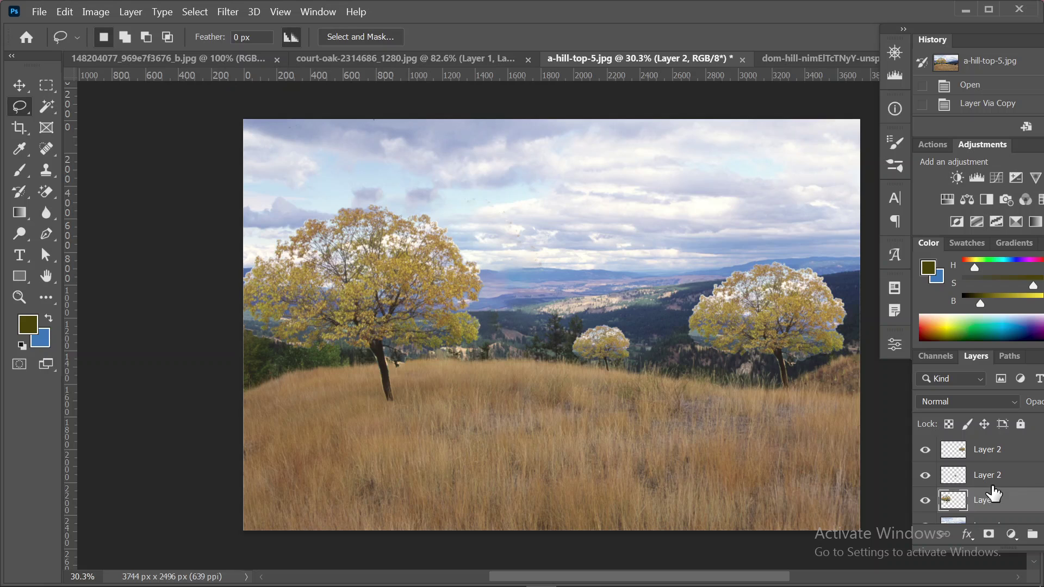
{"action": "key", "text": "Delete"}
{"action": "left_click", "coordinate": [1023, 455]}
{"action": "key", "text": "Delete"}
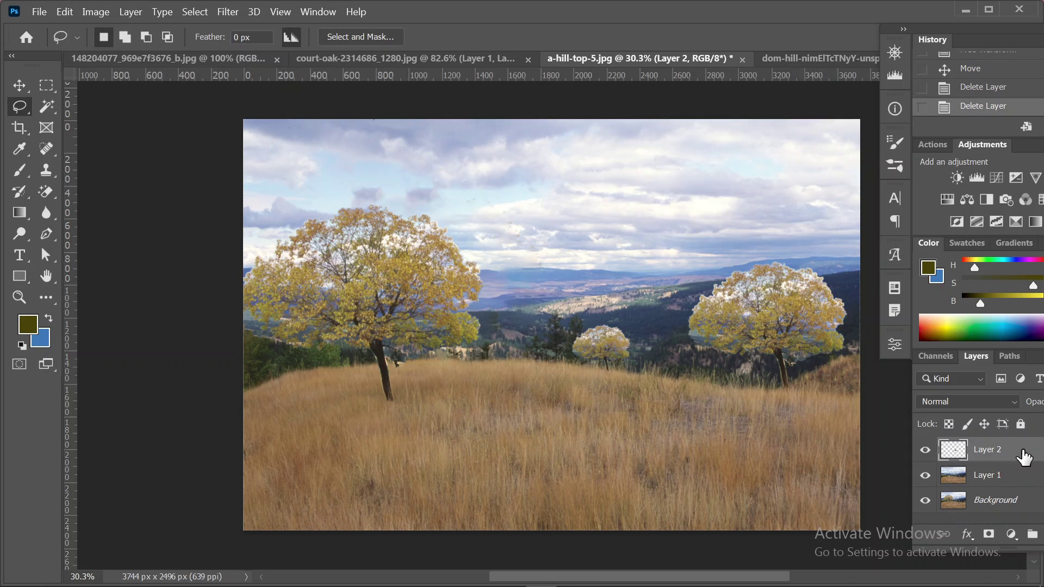
{"action": "key", "text": "Delete"}
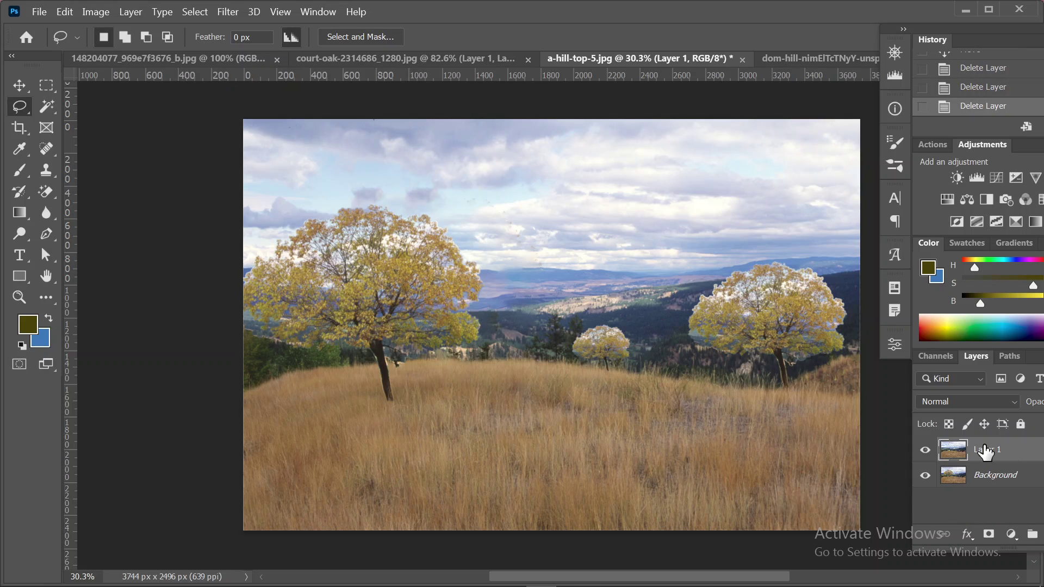
Try to duplicate the treeless hill landscape on Layer 1 into the court-oak image.
{"action": "left_click_drag", "start_coordinate": [982, 460], "coordinate": [429, 69]}
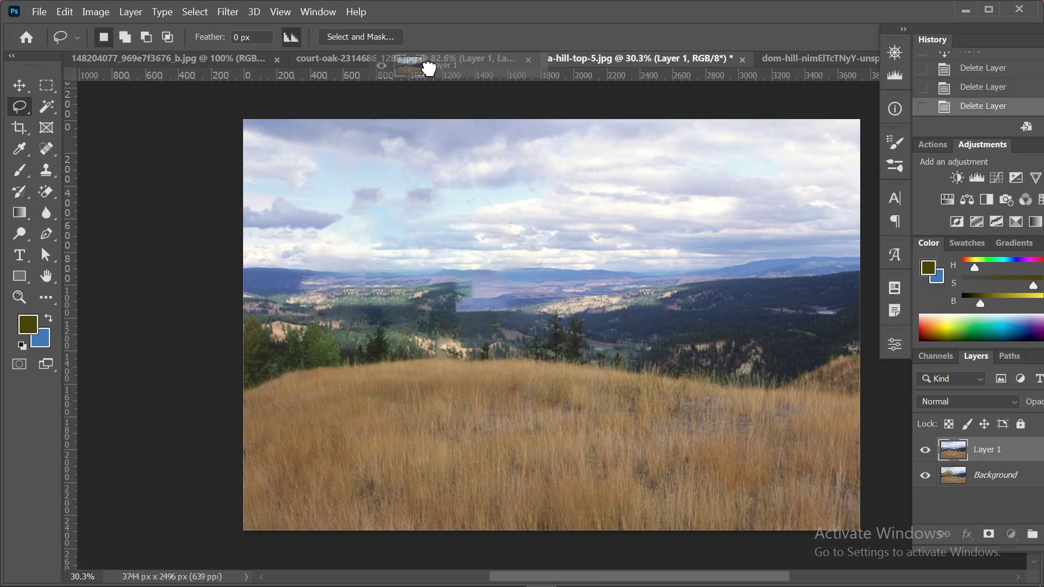
{"action": "left_click_drag", "start_coordinate": [429, 68], "coordinate": [399, 70]}
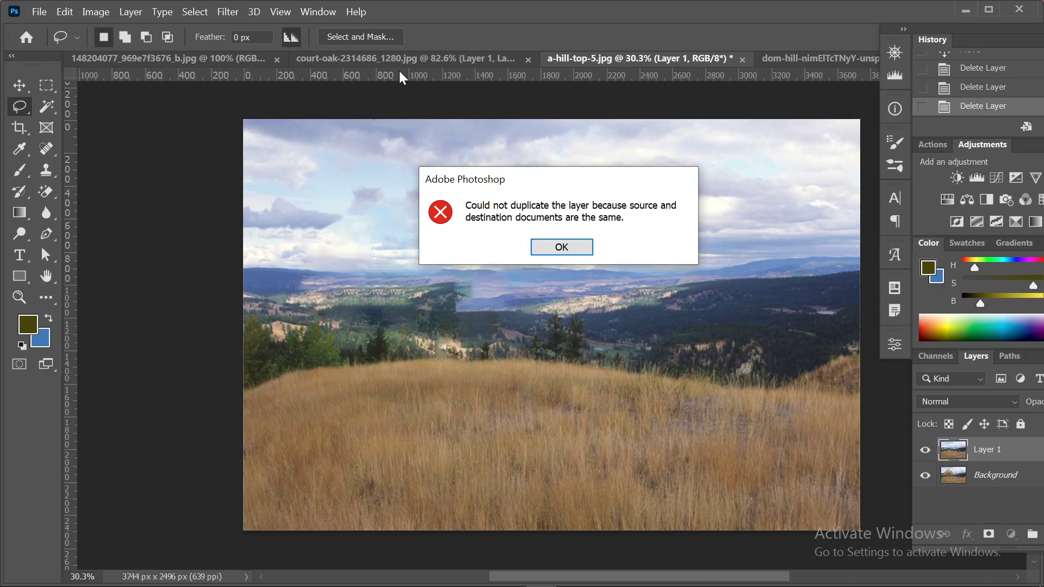
{"action": "left_click", "coordinate": [569, 245]}
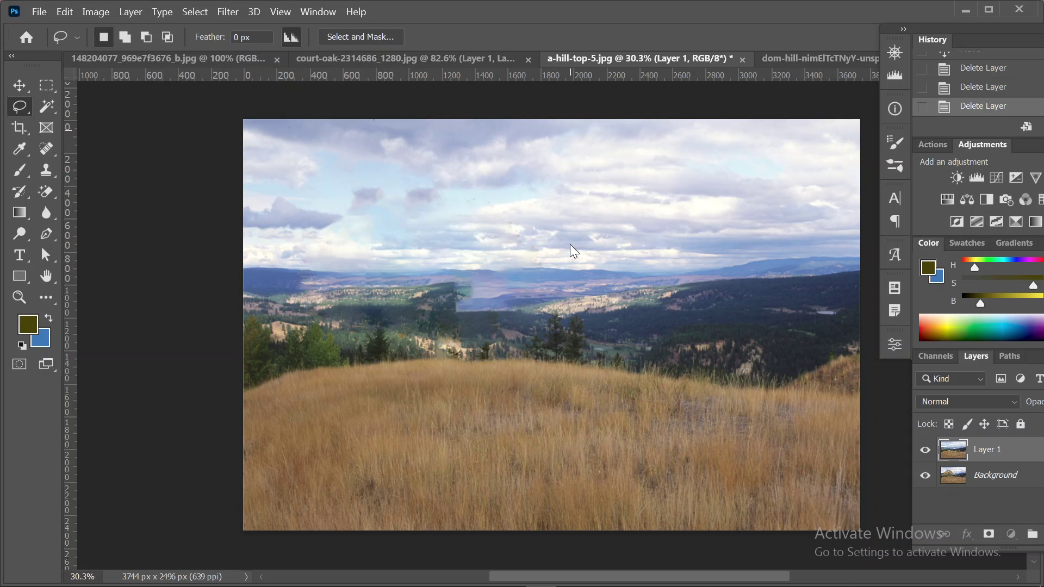
{"action": "left_click", "coordinate": [464, 58]}
{"action": "left_click", "coordinate": [595, 64]}
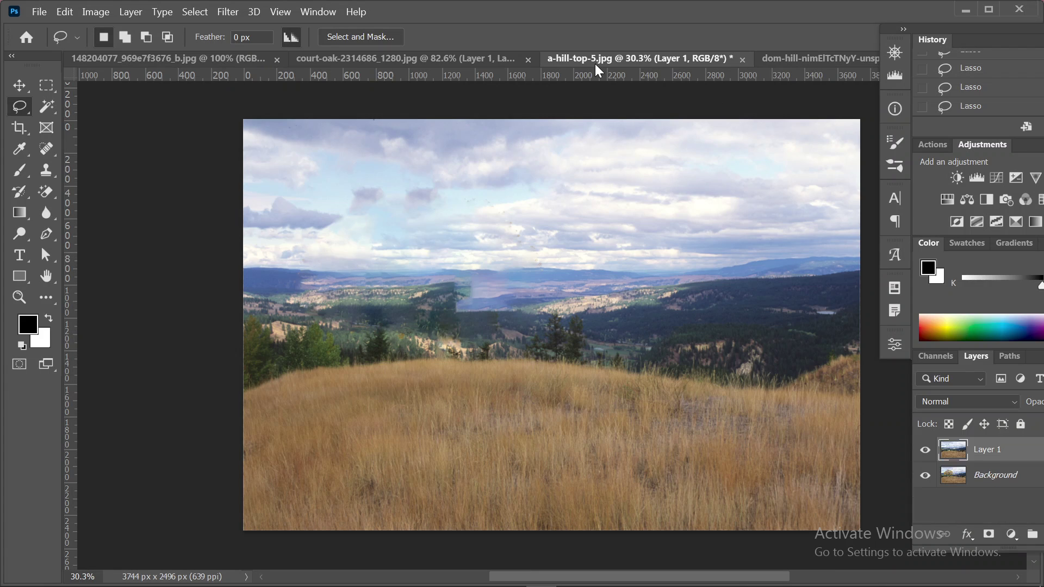
Copy the hill landscape layer into the court-oak image and place it directly beneath the masked Layer 1.
{"action": "left_click_drag", "start_coordinate": [1000, 451], "coordinate": [299, 196]}
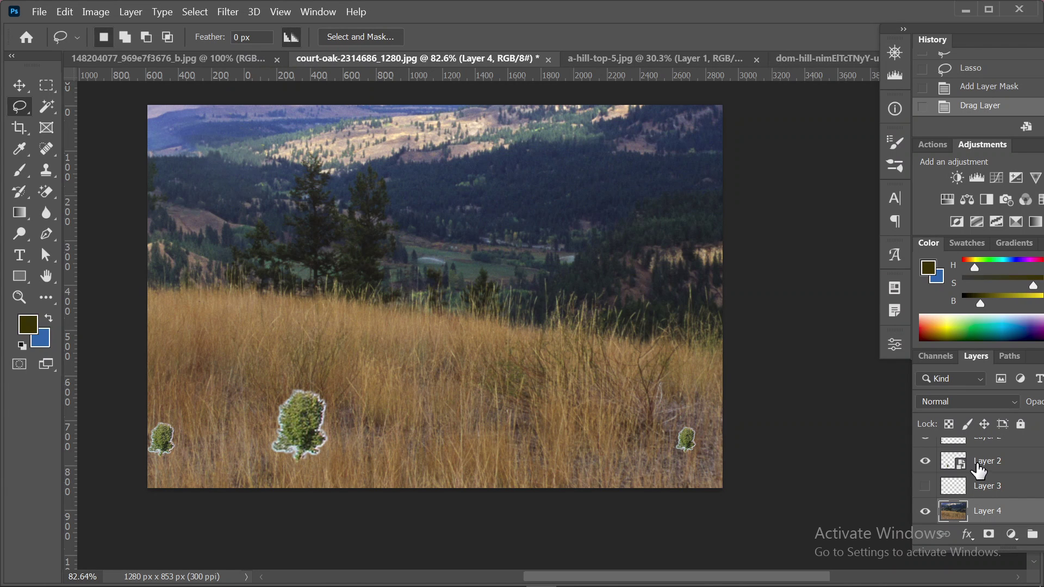
{"action": "scroll", "coordinate": [976, 467], "scroll_direction": "down", "scroll_amount": 2}
{"action": "left_click_drag", "start_coordinate": [978, 471], "coordinate": [998, 505]}
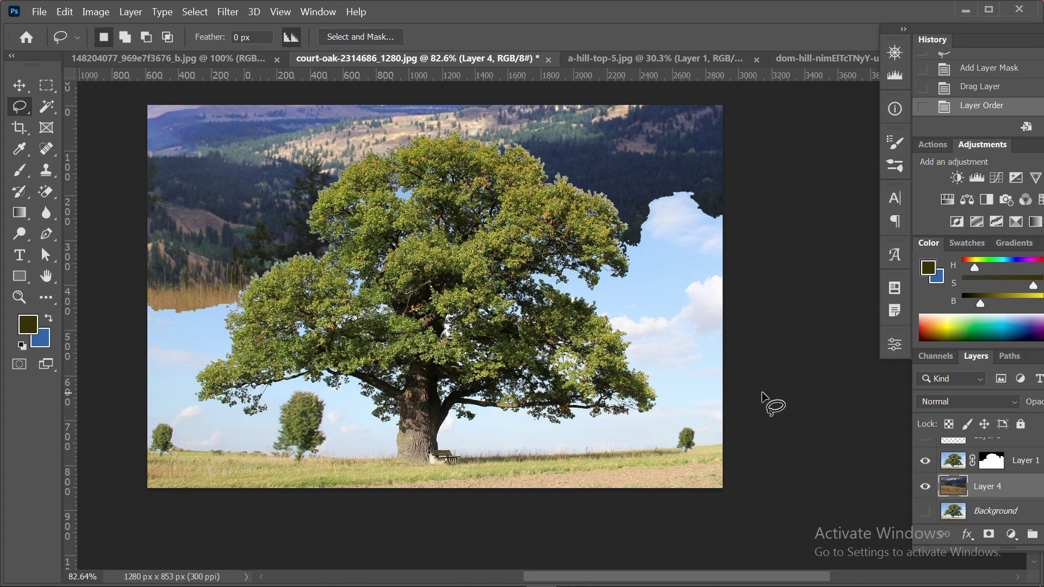
{"action": "scroll", "coordinate": [658, 396], "scroll_direction": "up", "scroll_amount": 1}
{"action": "scroll", "coordinate": [658, 396], "scroll_direction": "up", "scroll_amount": 1}
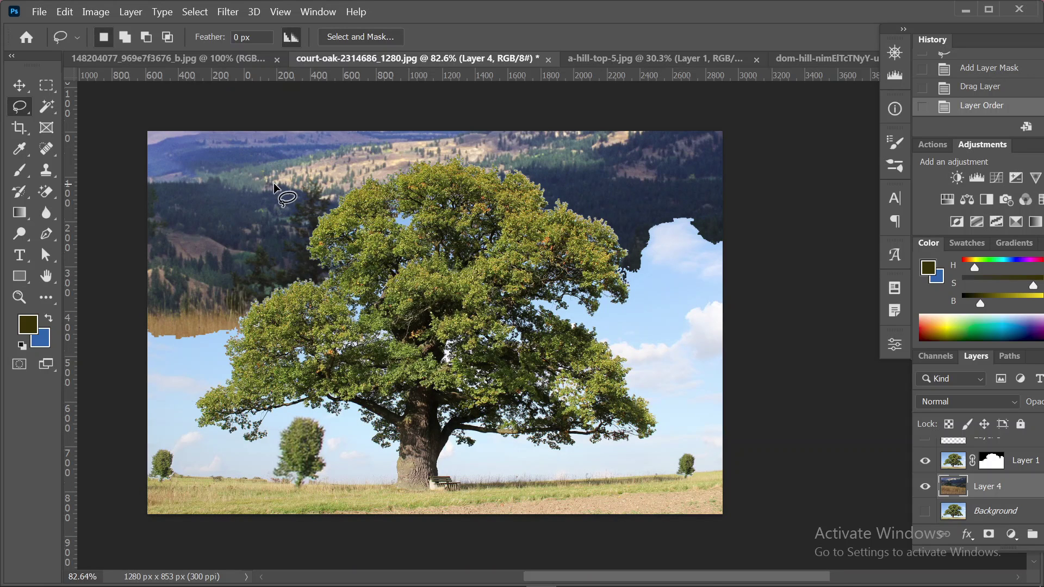
{"action": "mouse_move", "coordinate": [256, 181]}
{"action": "left_mouse_down"}
{"action": "mouse_move", "coordinate": [289, 252]}
{"action": "mouse_move", "coordinate": [301, 239]}
{"action": "left_mouse_up"}
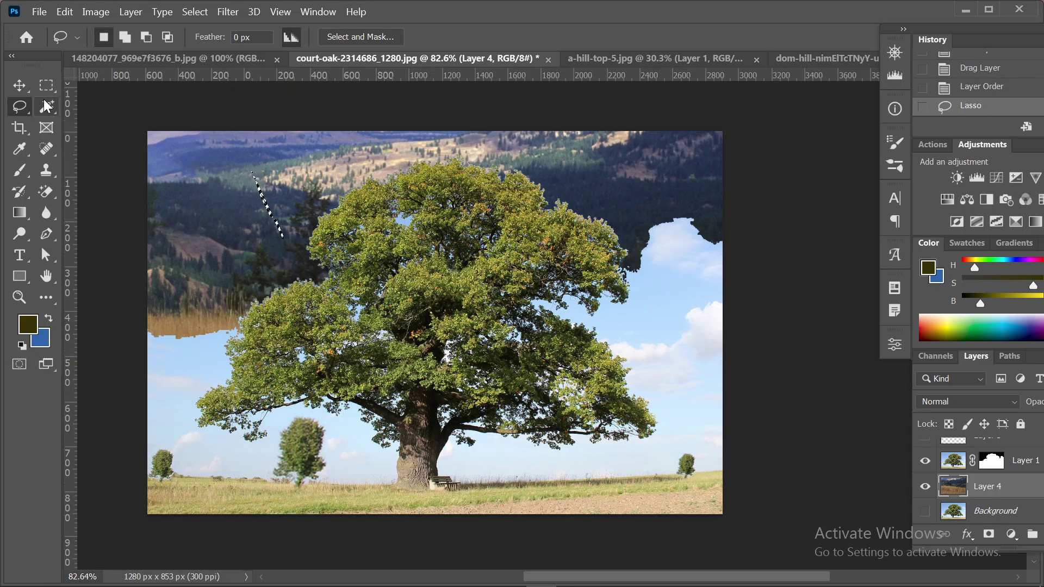
{"action": "key", "text": "ctrl+z"}
Move the landscape on Layer 4 down with the Move tool so its clouds fill the masked-out sky behind the oak.
{"action": "left_click", "coordinate": [22, 91]}
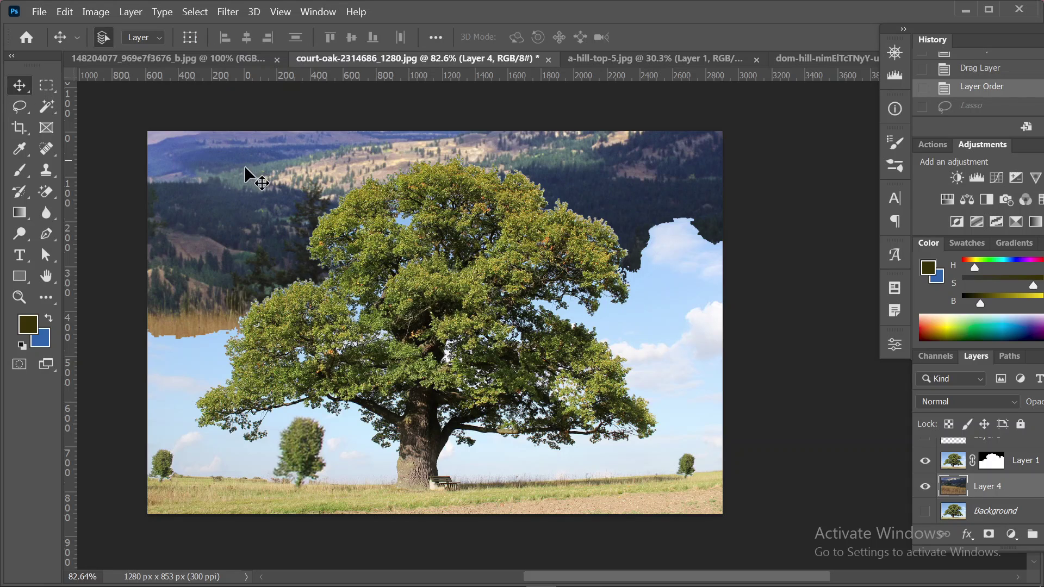
{"action": "left_click_drag", "start_coordinate": [277, 241], "coordinate": [284, 264]}
{"action": "left_click_drag", "start_coordinate": [262, 177], "coordinate": [239, 177]}
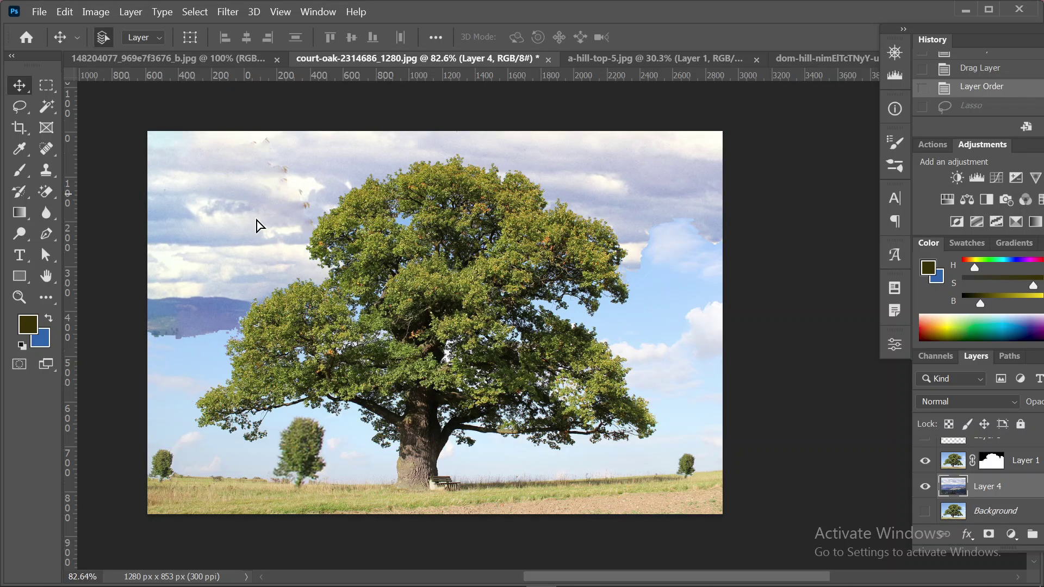
{"action": "left_click_drag", "start_coordinate": [257, 218], "coordinate": [290, 248]}
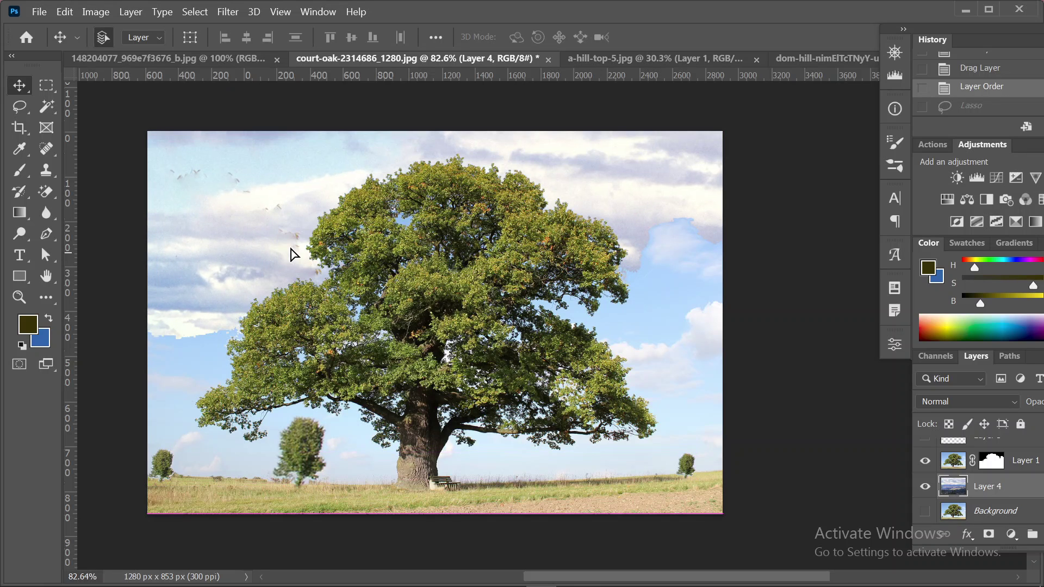
{"action": "key", "text": "ctrl+t"}
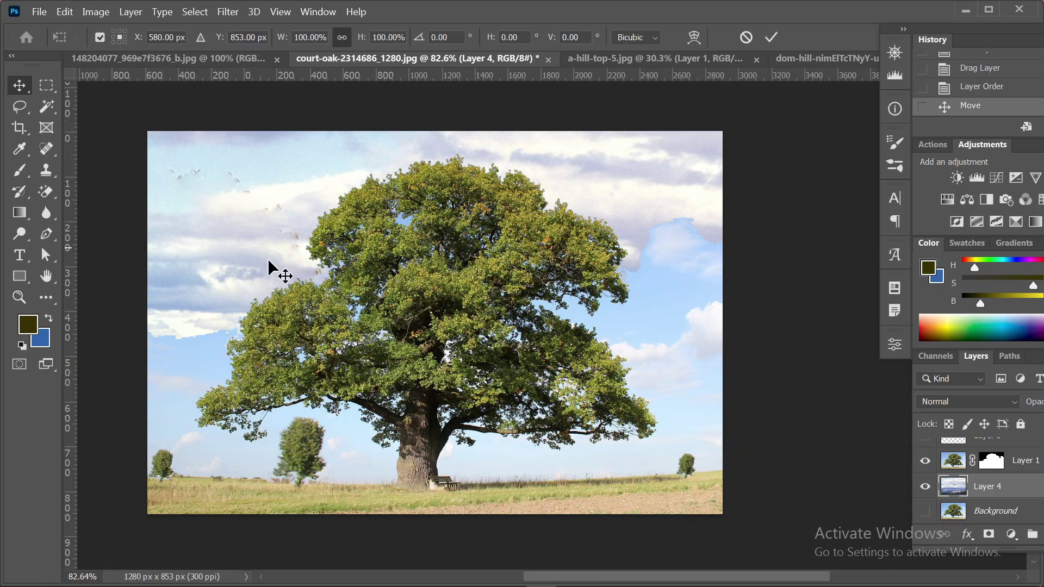
{"action": "scroll", "coordinate": [687, 416], "scroll_direction": "up", "scroll_amount": 1}
{"action": "scroll", "coordinate": [687, 417], "scroll_direction": "up", "scroll_amount": 3}
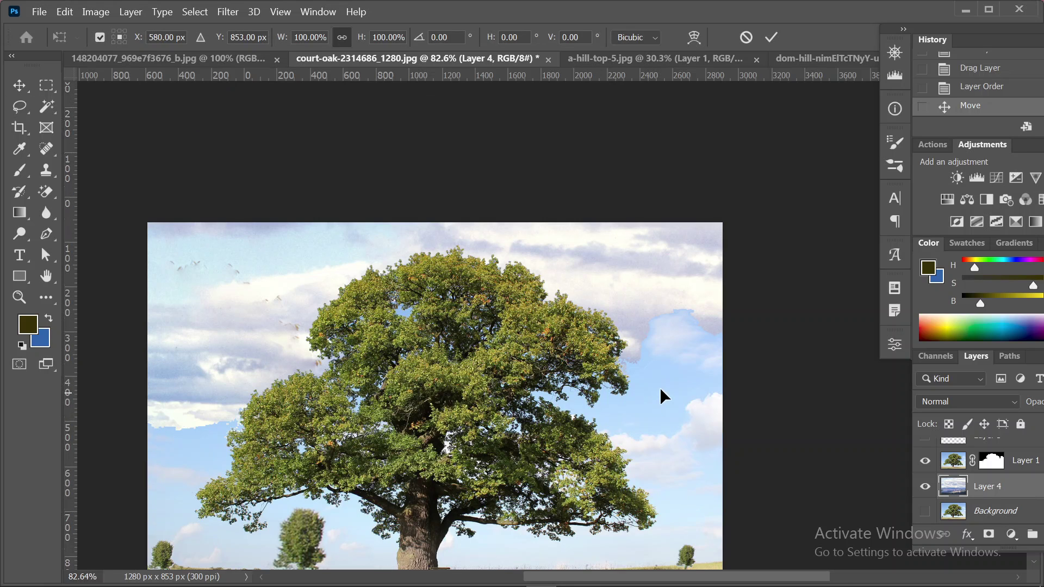
{"action": "scroll", "coordinate": [657, 387], "scroll_direction": "down", "scroll_amount": 1}
{"action": "scroll", "coordinate": [607, 352], "scroll_direction": "down", "scroll_amount": 10}
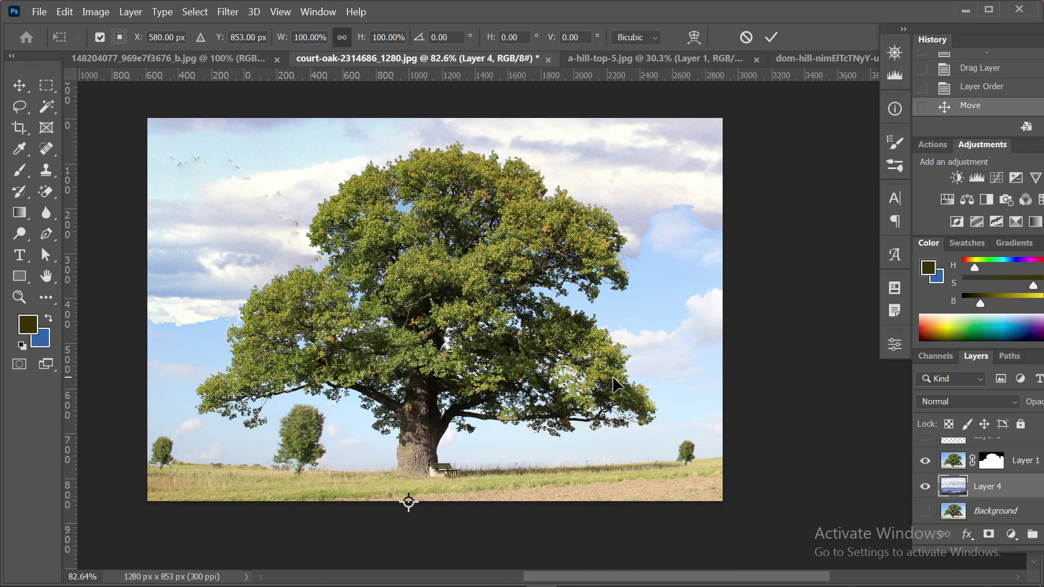
{"action": "scroll", "coordinate": [614, 397], "scroll_direction": "up", "scroll_amount": 4}
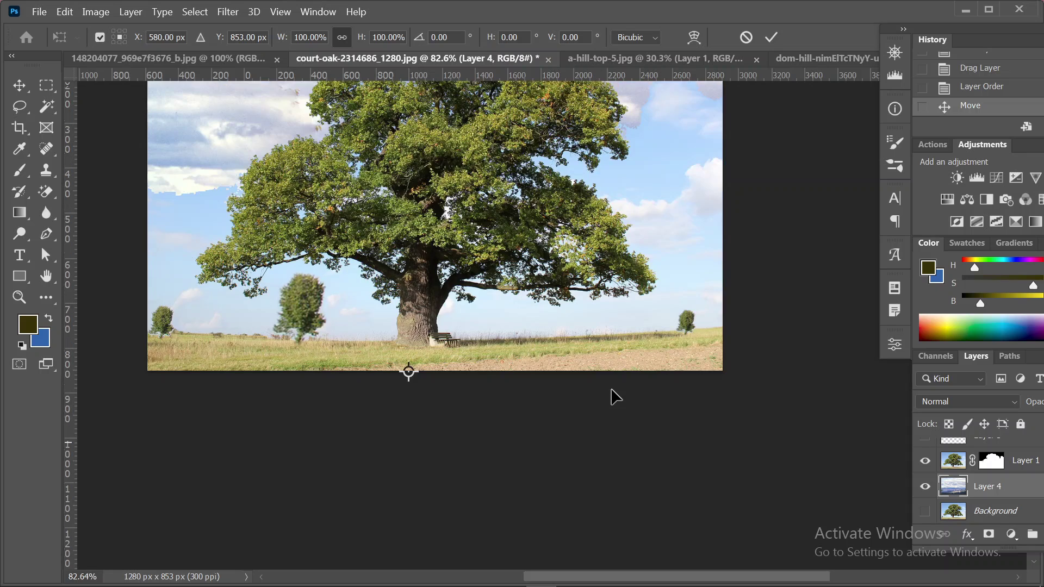
{"action": "left_click", "coordinate": [20, 86]}
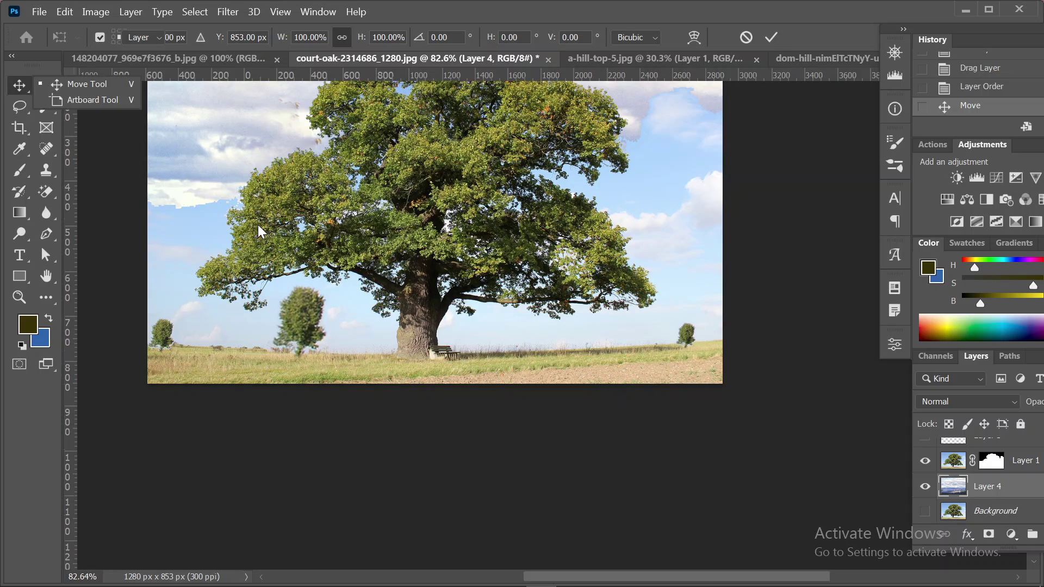
{"action": "scroll", "coordinate": [242, 133], "scroll_direction": "up", "scroll_amount": 1}
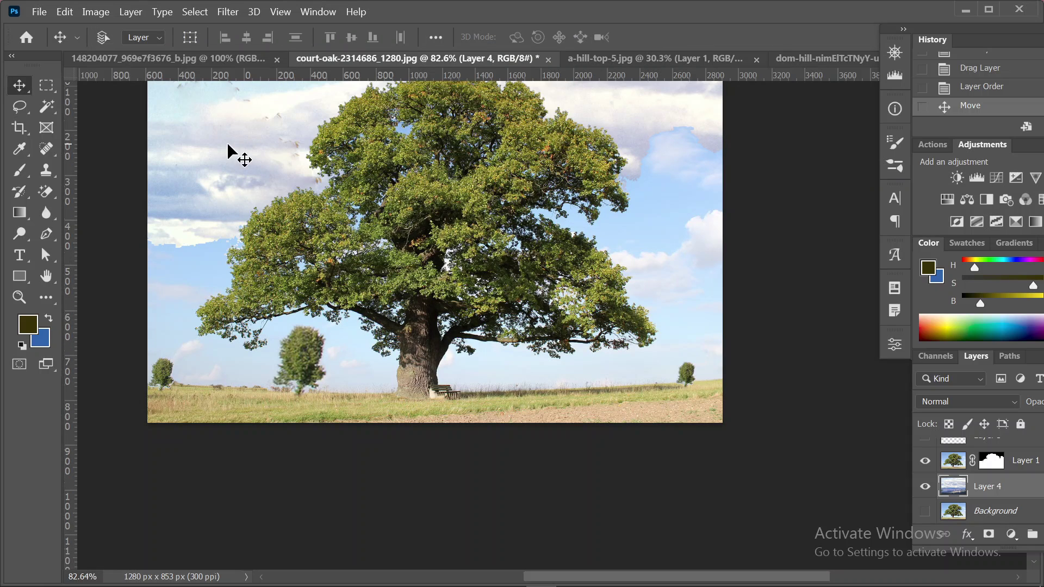
{"action": "key", "text": "ctrl+t"}
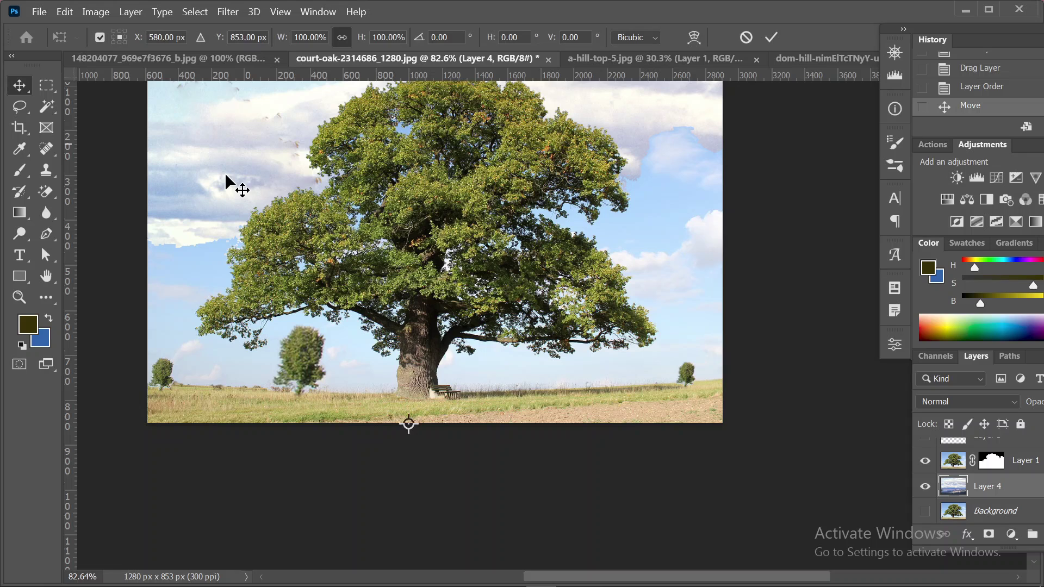
{"action": "scroll", "coordinate": [266, 180], "scroll_direction": "up", "scroll_amount": 1}
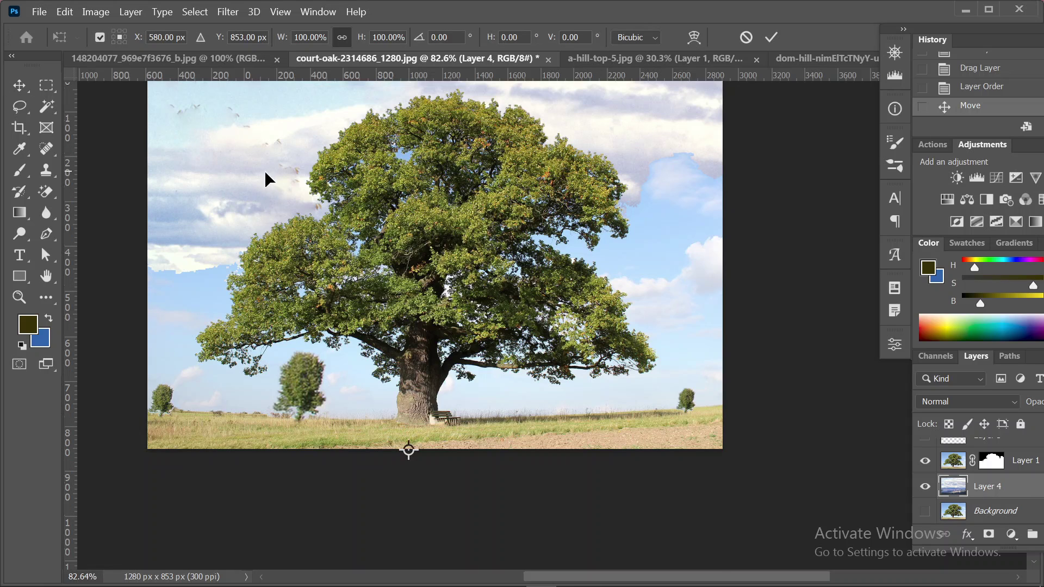
{"action": "scroll", "coordinate": [509, 237], "scroll_direction": "up", "scroll_amount": 1}
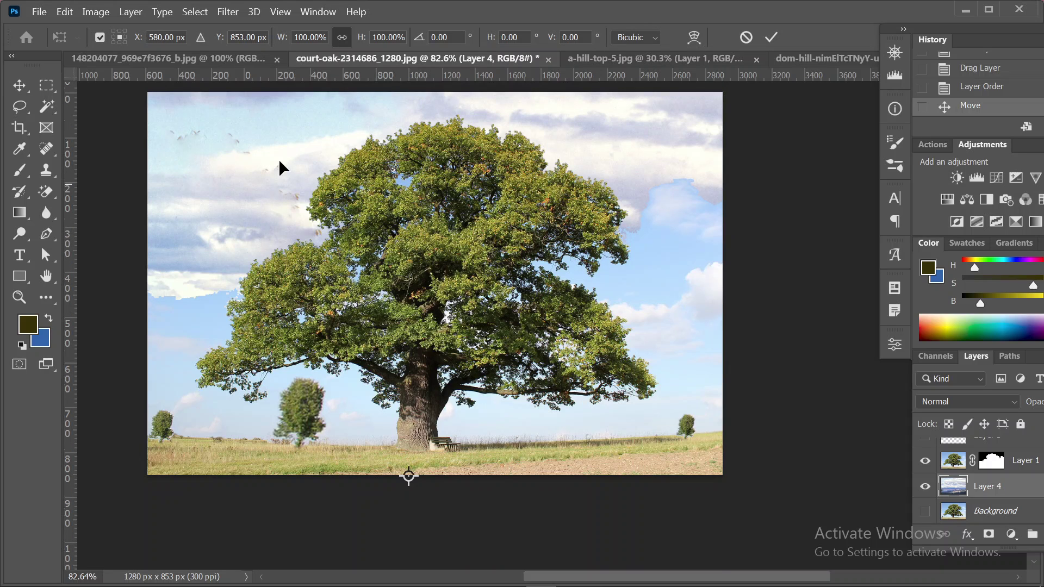
{"action": "left_click", "coordinate": [770, 38]}
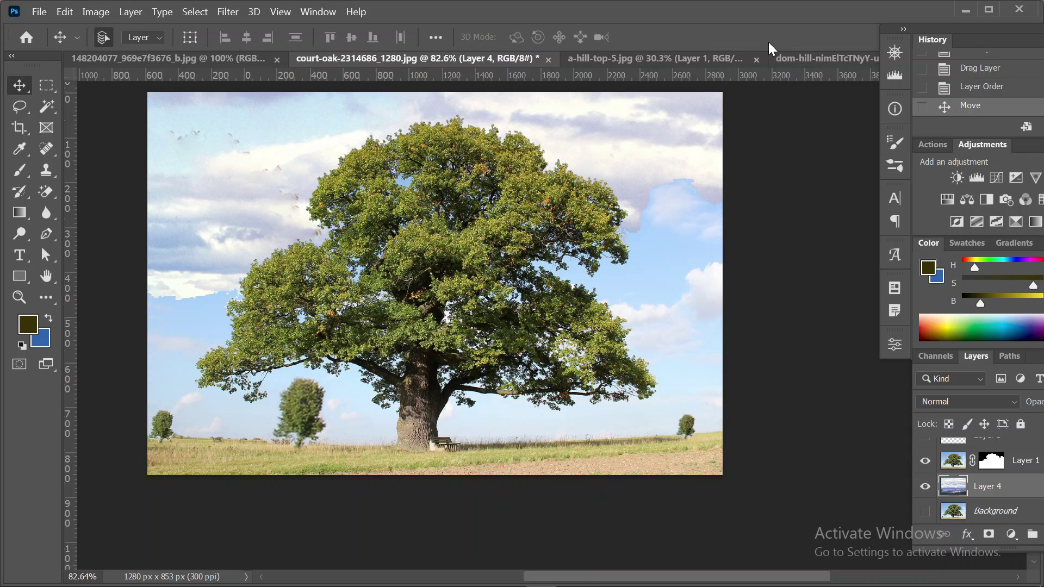
Shift the cloudy sky on Layer 4 further down and right behind the oak, and set its blend mode to Multiply.
{"action": "left_click_drag", "start_coordinate": [249, 152], "coordinate": [325, 178]}
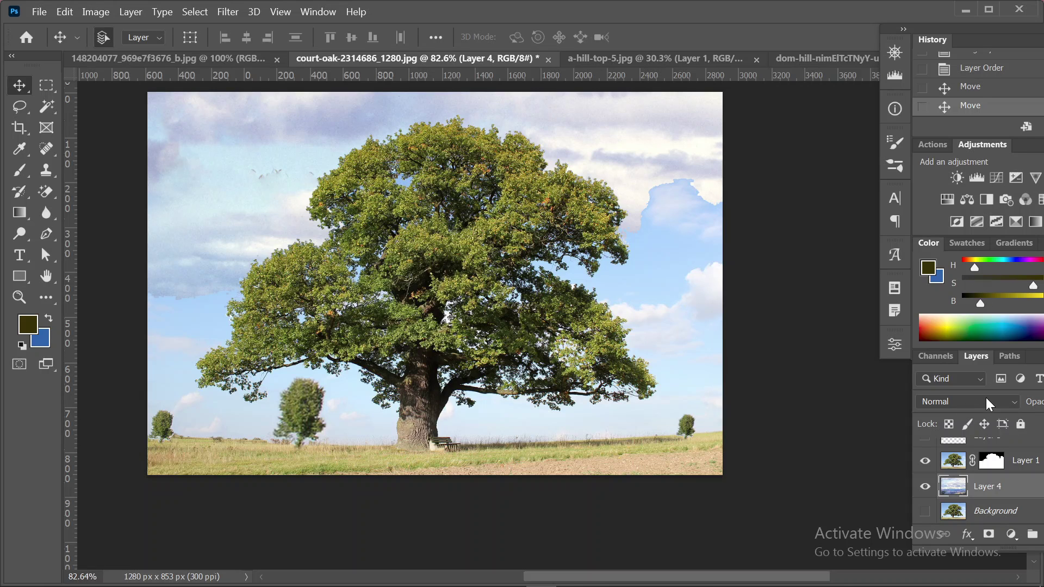
{"action": "left_click", "coordinate": [1010, 403]}
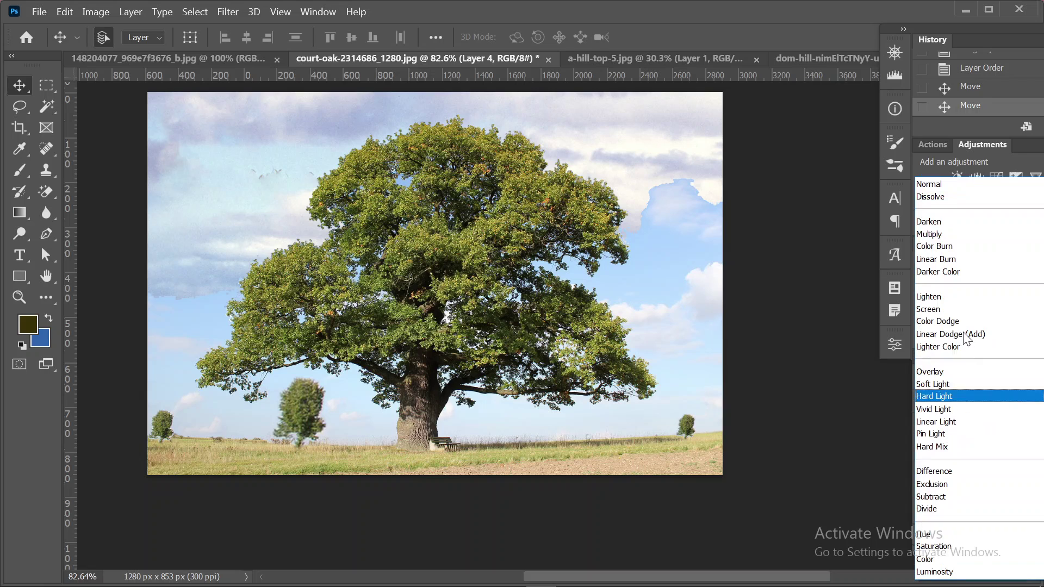
{"action": "left_click", "coordinate": [935, 234]}
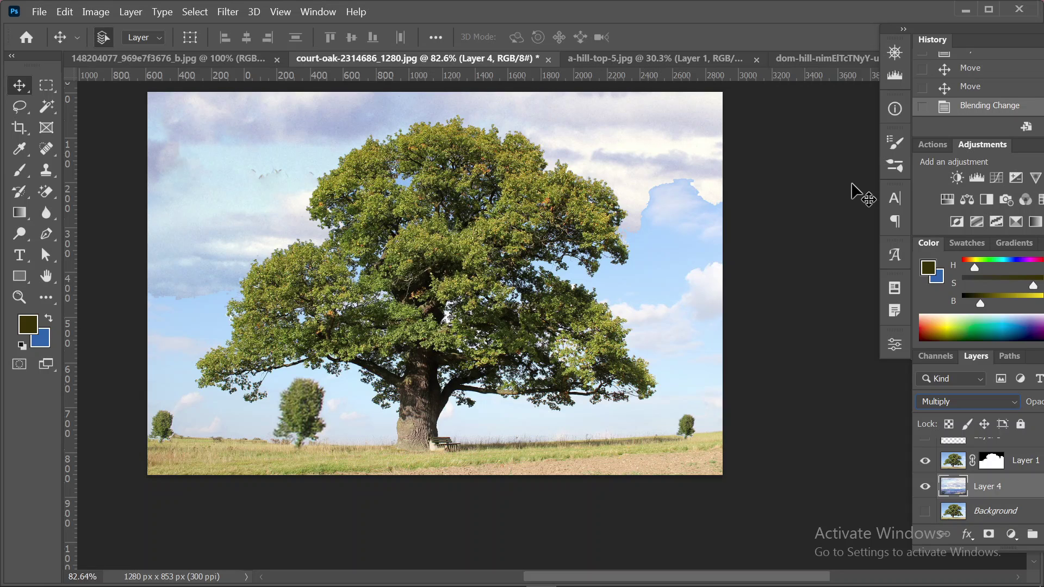
Minimize the image editor and switch to the Google Meet class call in Chrome.
{"action": "left_click", "coordinate": [965, 9]}
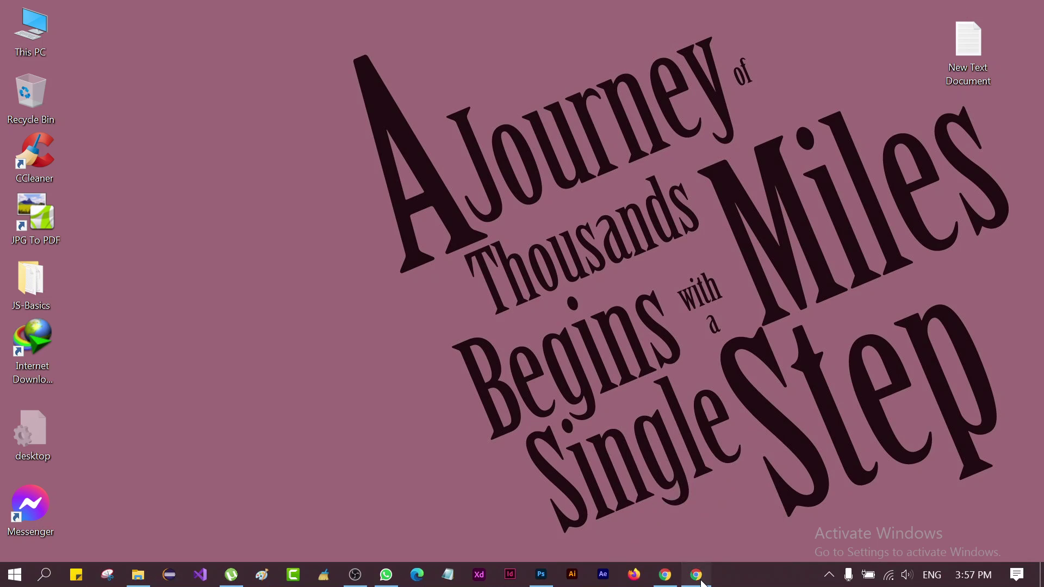
{"action": "left_click", "coordinate": [696, 575]}
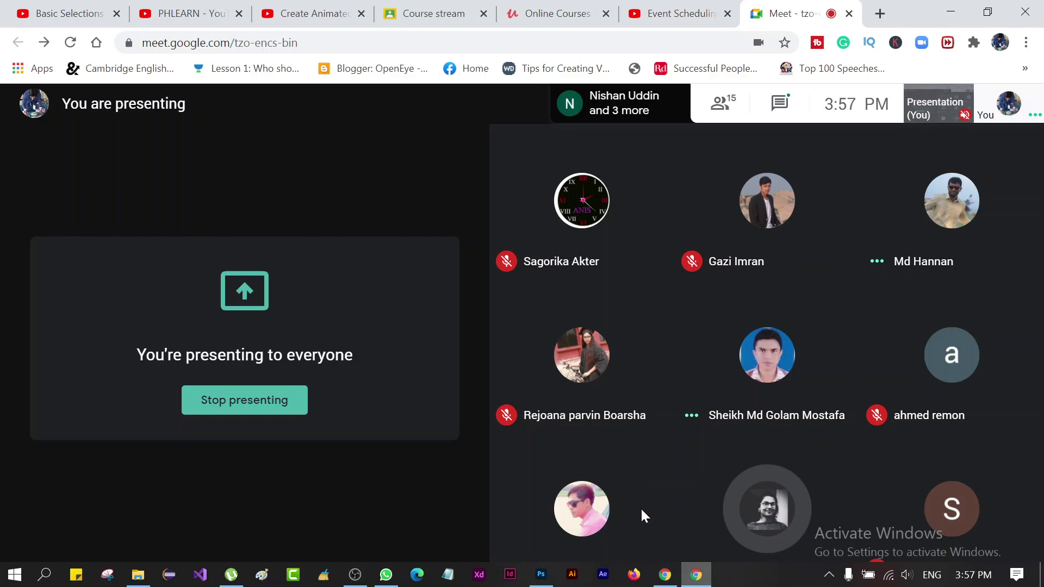
Open getintopc.com in a new browser tab beside the class call.
{"action": "mouse_move", "coordinate": [607, 412]}
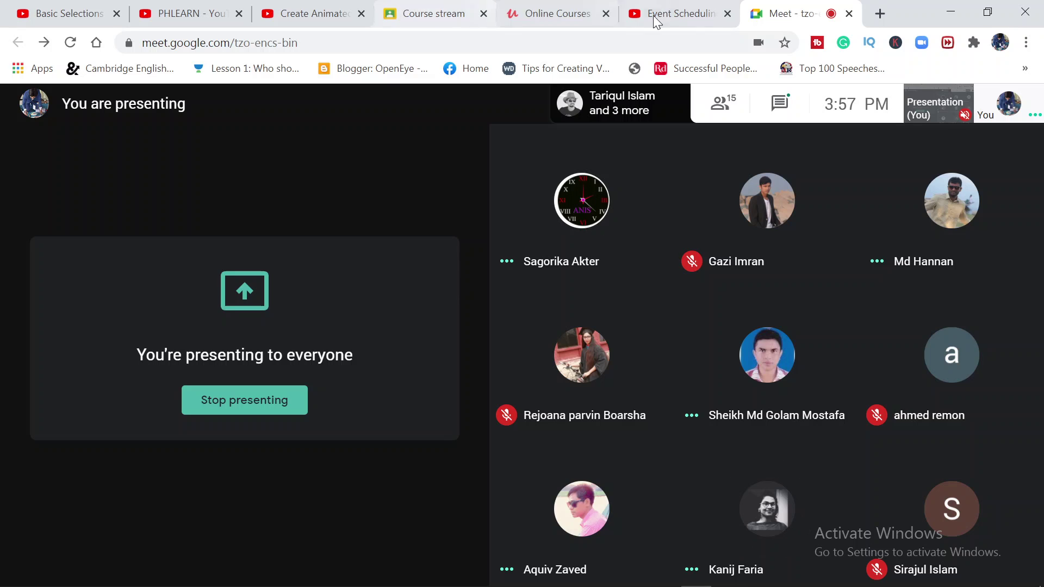
{"action": "left_click", "coordinate": [879, 15]}
{"action": "left_click", "coordinate": [688, 12]}
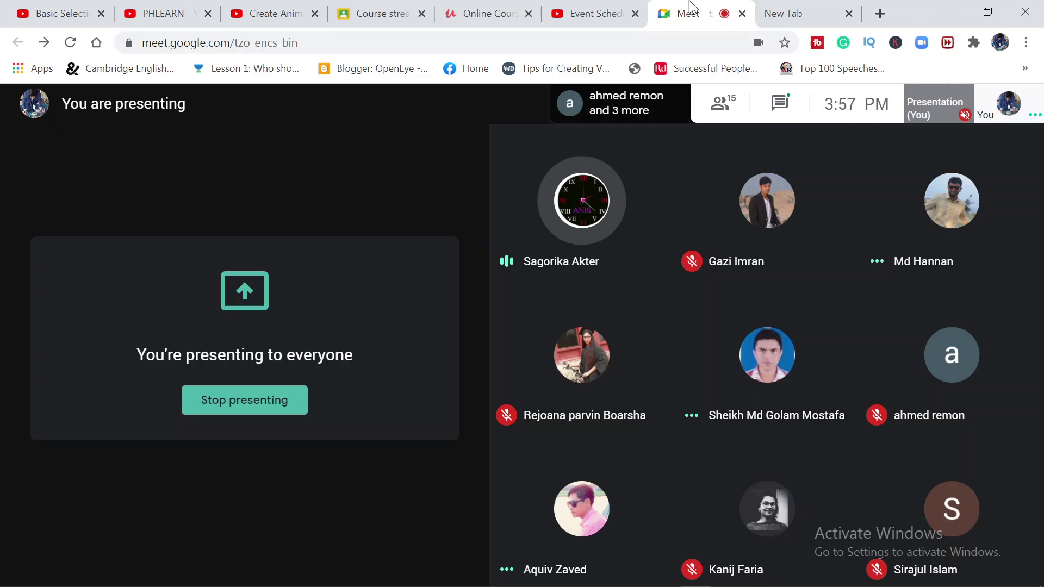
{"action": "left_click", "coordinate": [796, 6]}
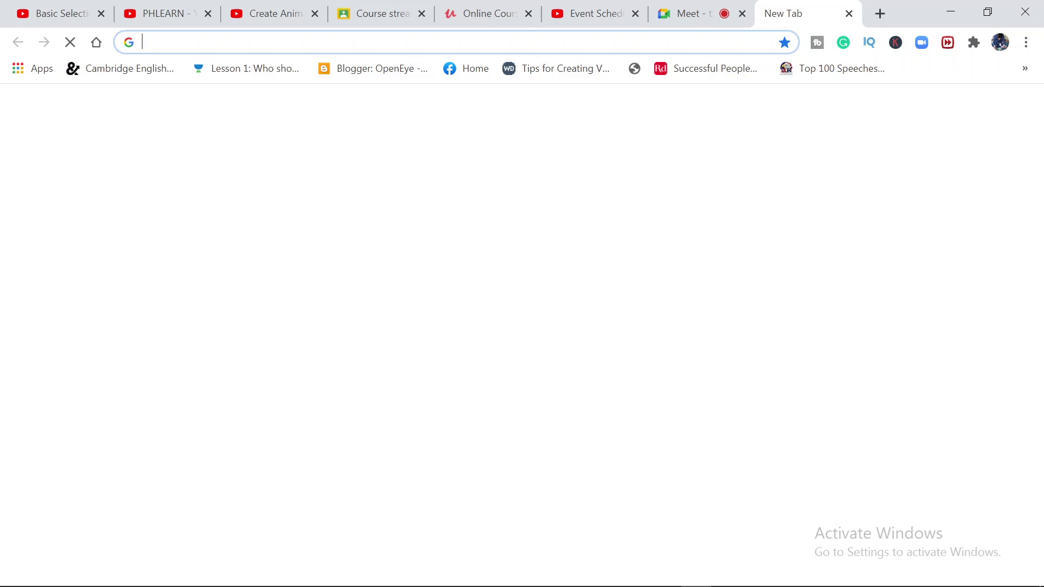
{"action": "type", "text": "getintopc.com"}
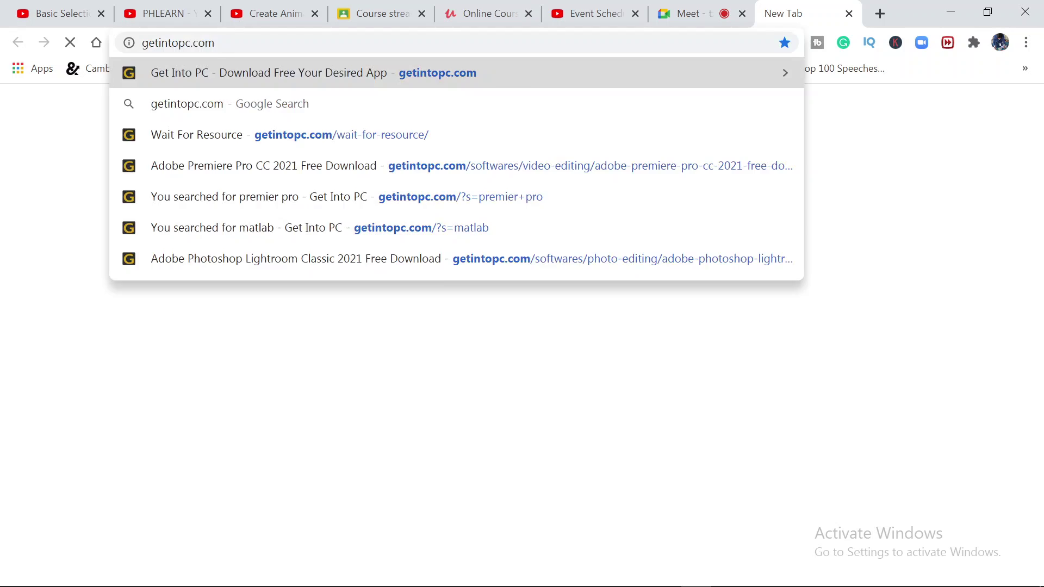
{"action": "key", "text": "Return"}
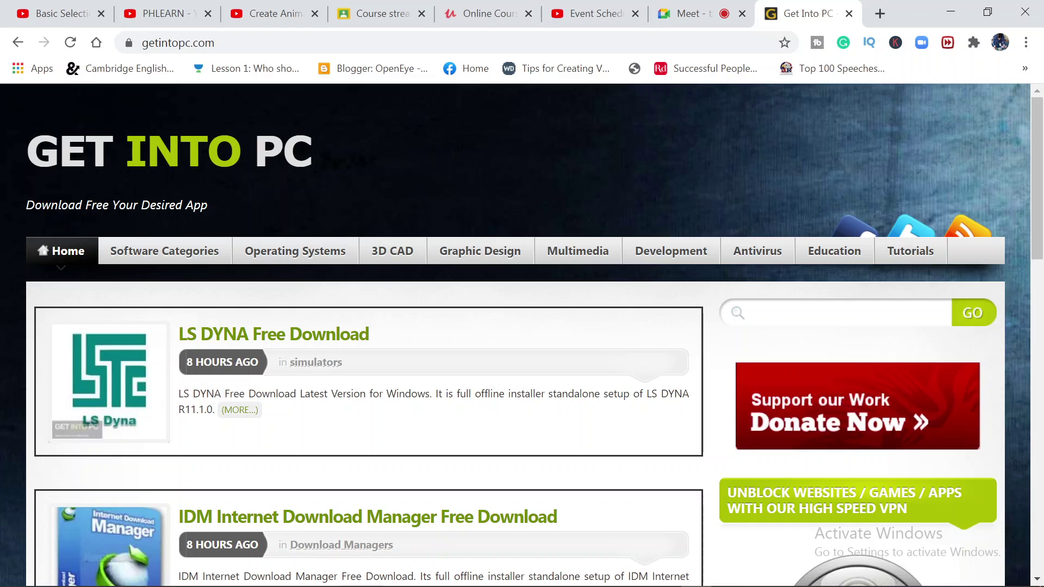
Search the site for photoshop and copy the link address of the Adobe Photoshop 2021 Free Download result.
{"action": "type", "text": "photoshop"}
{"action": "key", "text": "Return"}
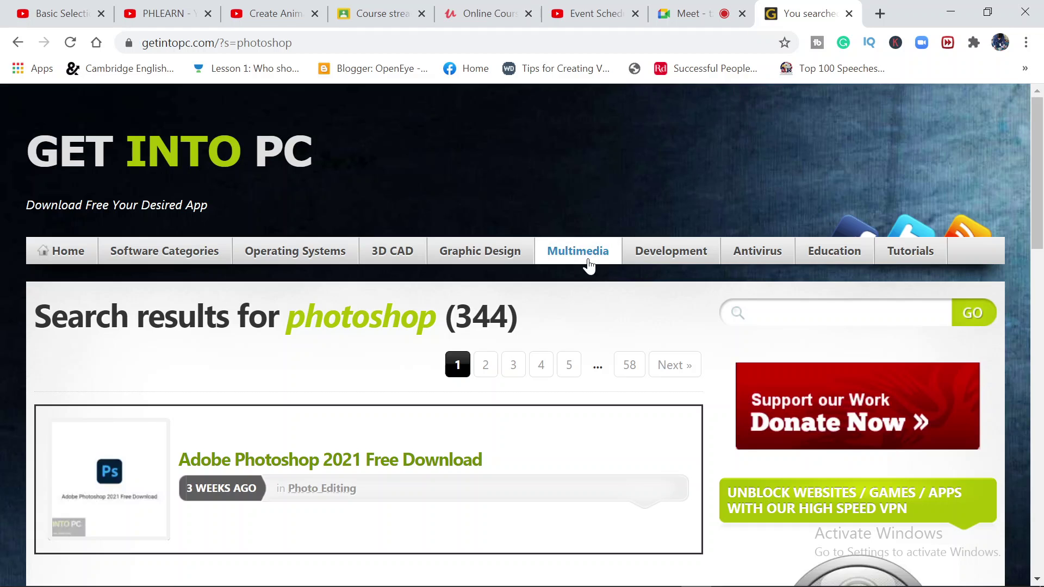
{"action": "scroll", "coordinate": [593, 263], "scroll_direction": "down", "scroll_amount": 2}
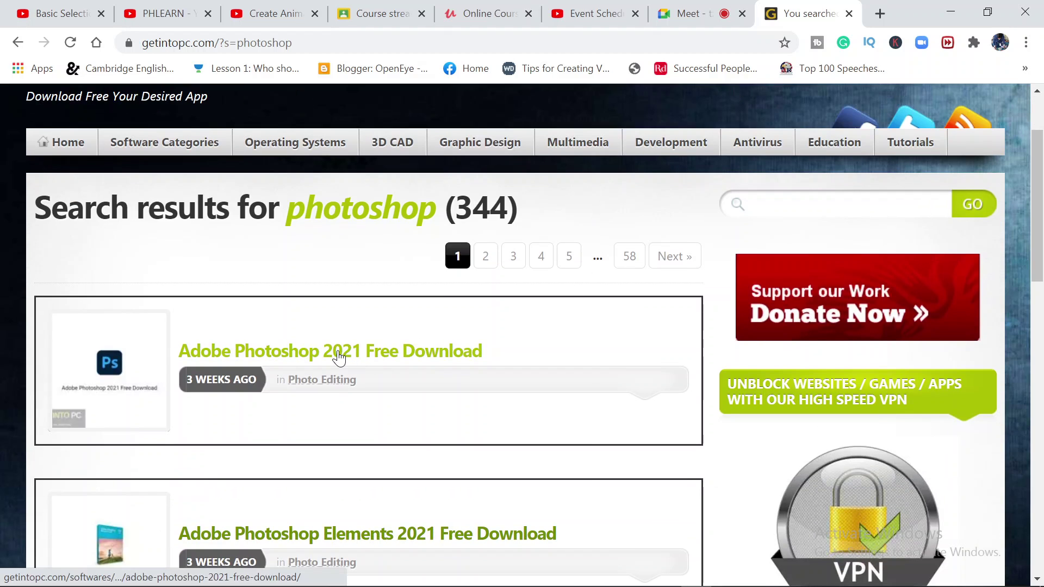
{"action": "right_click", "coordinate": [338, 352]}
{"action": "left_click", "coordinate": [412, 447]}
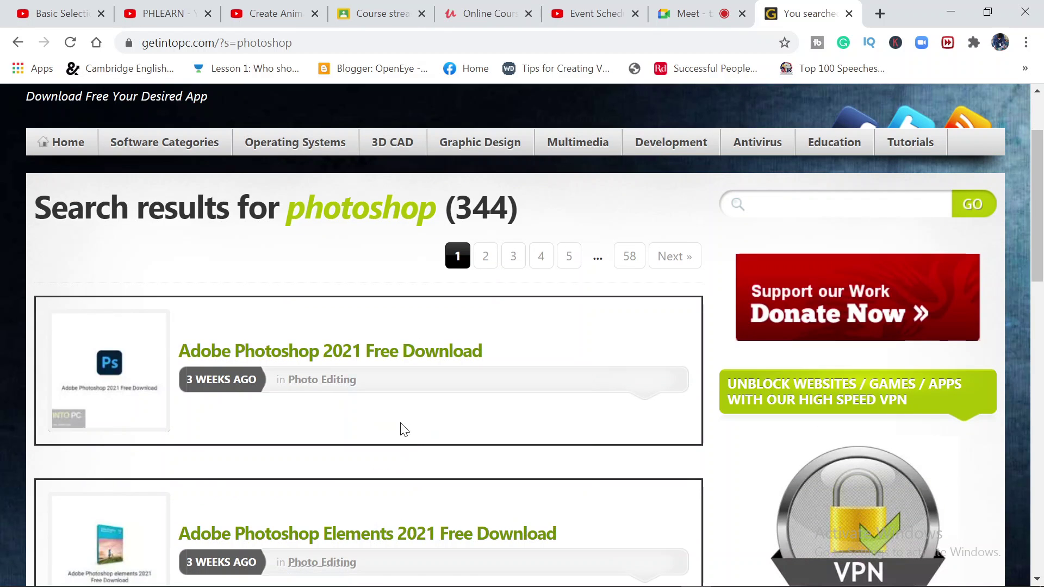
Send the copied Adobe Photoshop 2021 download link in the Google Meet chat, and close the chat and the download site.
{"action": "left_click", "coordinate": [678, 7]}
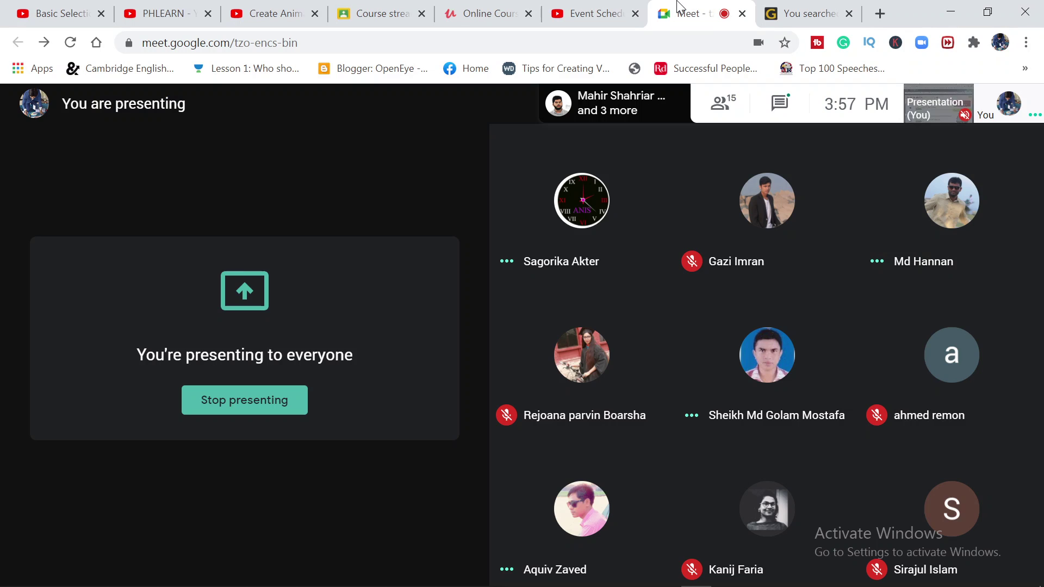
{"action": "left_click", "coordinate": [783, 104]}
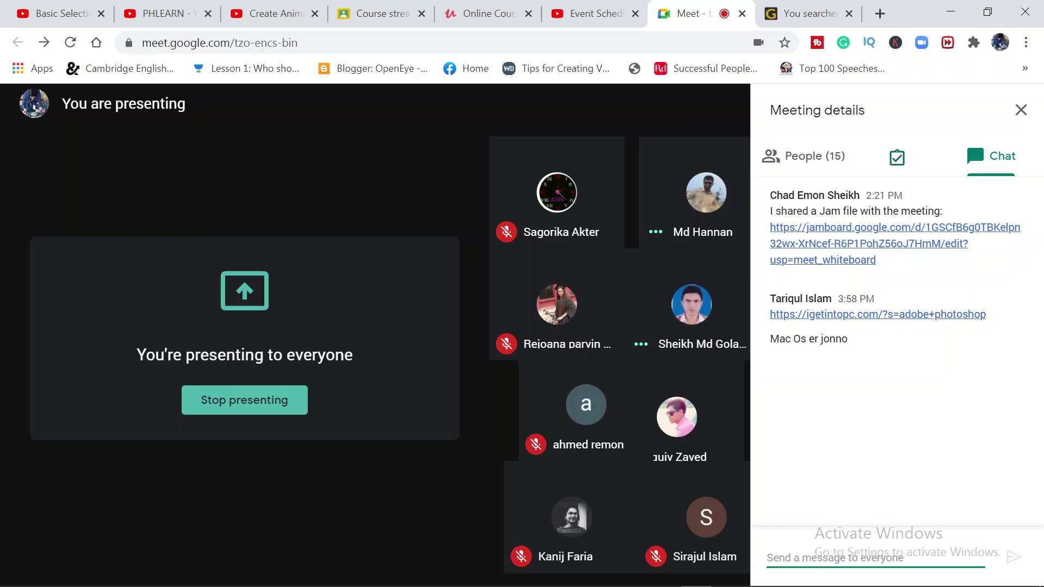
{"action": "key", "text": "ctrl+v"}
{"action": "key", "text": "Return"}
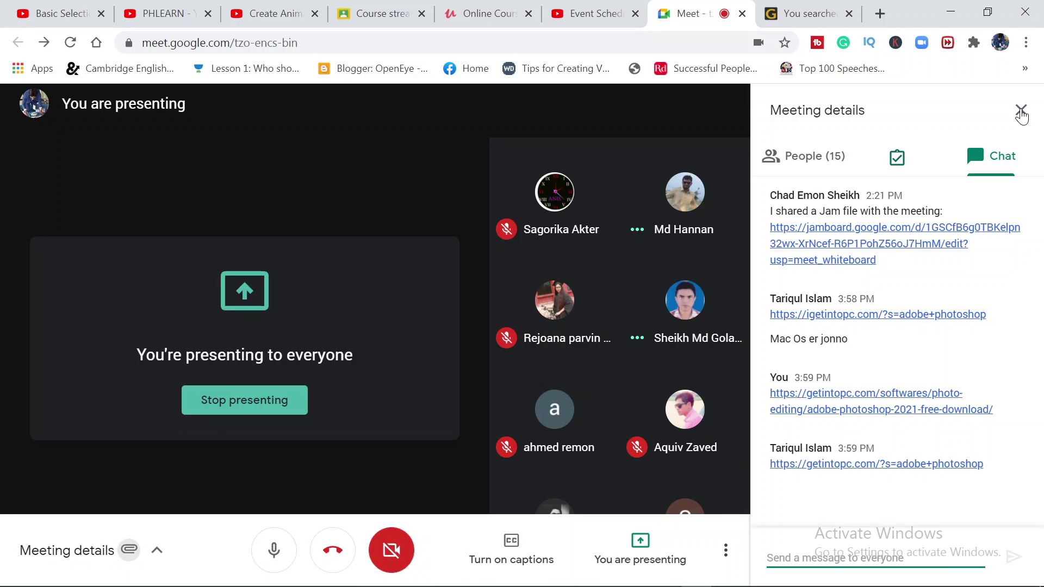
{"action": "left_click", "coordinate": [1021, 111]}
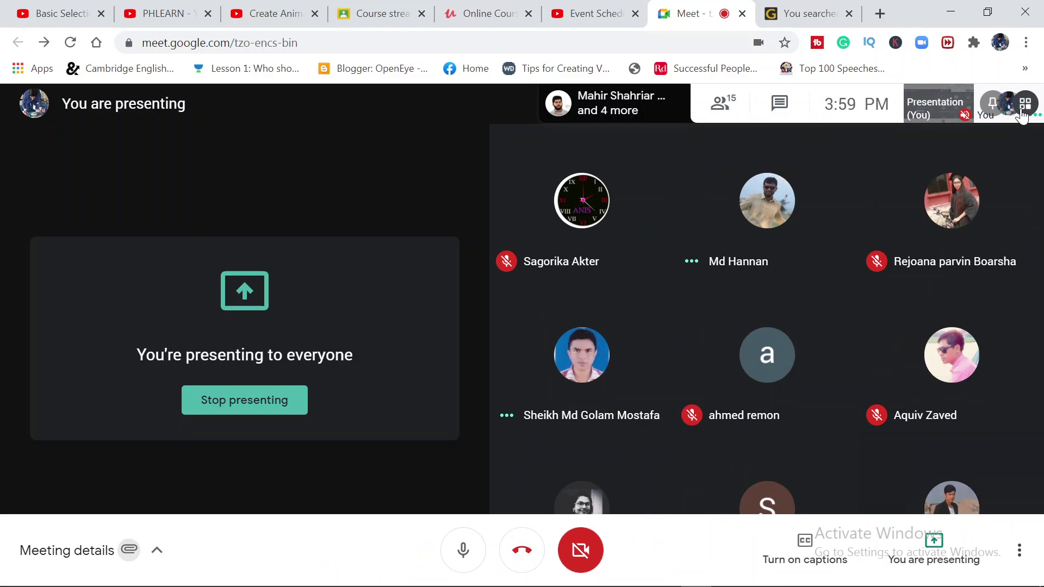
{"action": "left_click", "coordinate": [850, 14]}
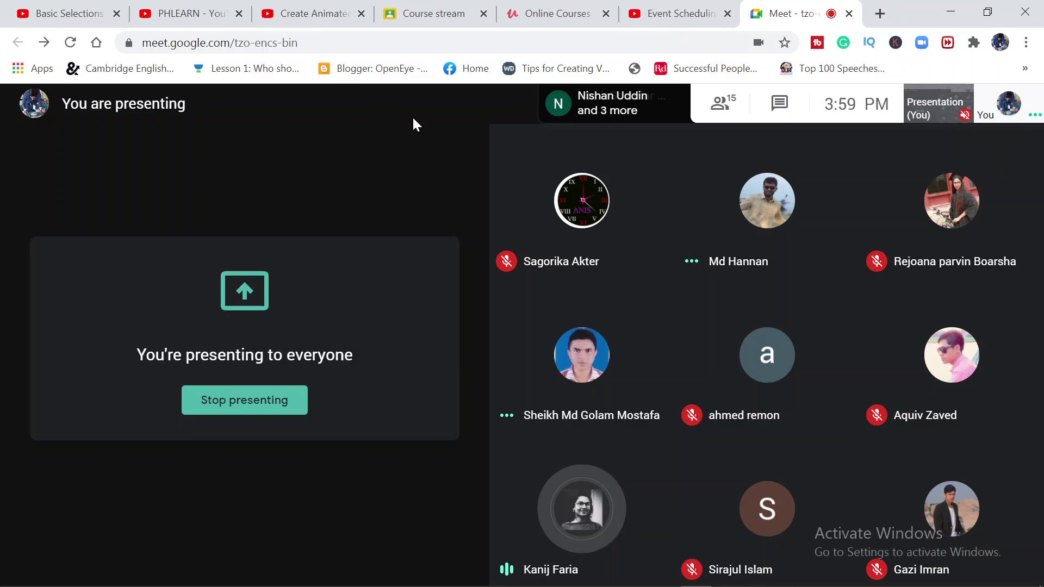
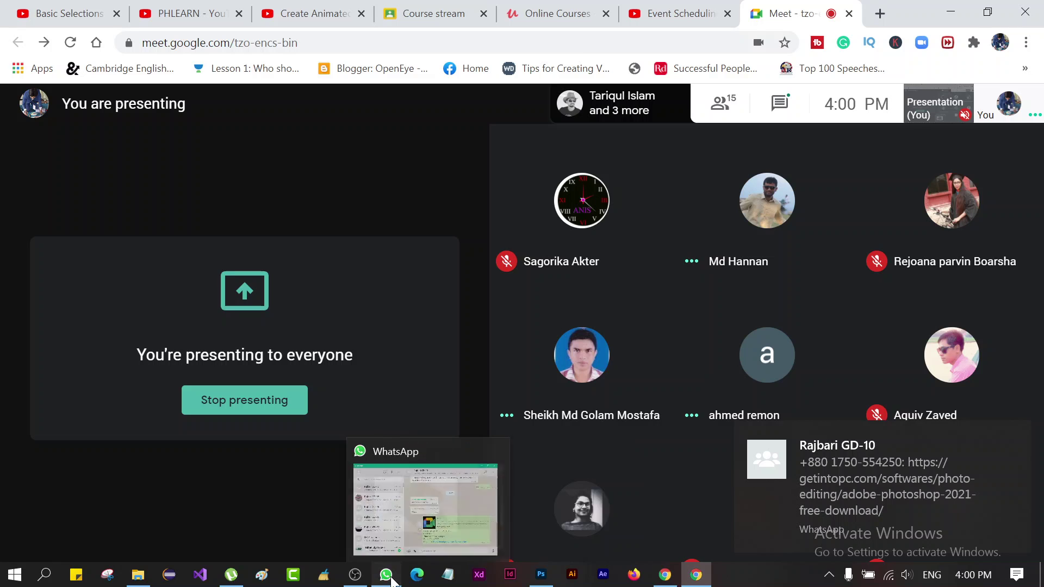
Switch to WhatsApp and send the Adobe Photoshop 2021 download link to the Rajbari GD-08 group.
{"action": "left_click", "coordinate": [386, 575]}
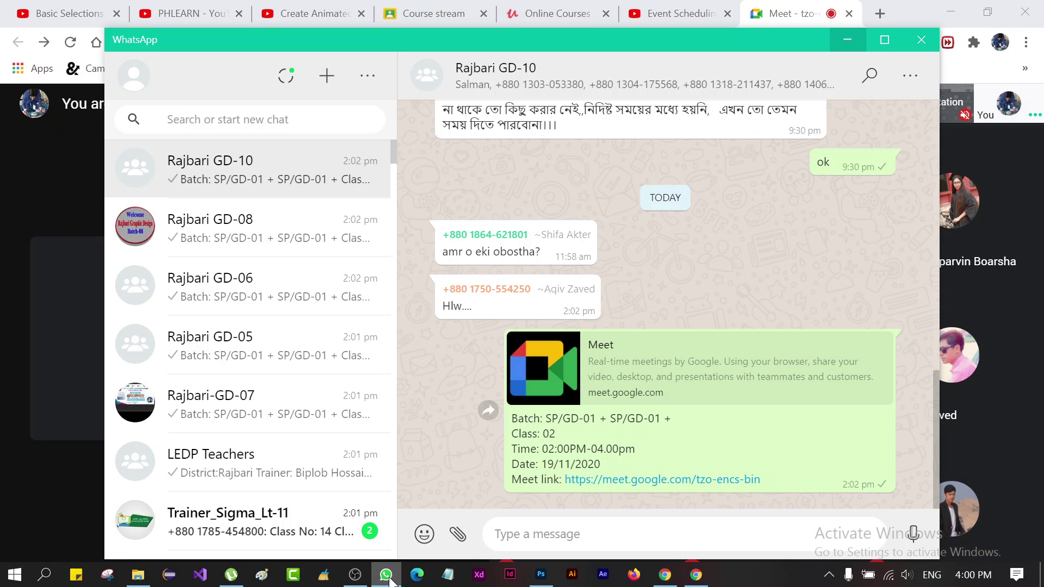
{"action": "left_click", "coordinate": [386, 574]}
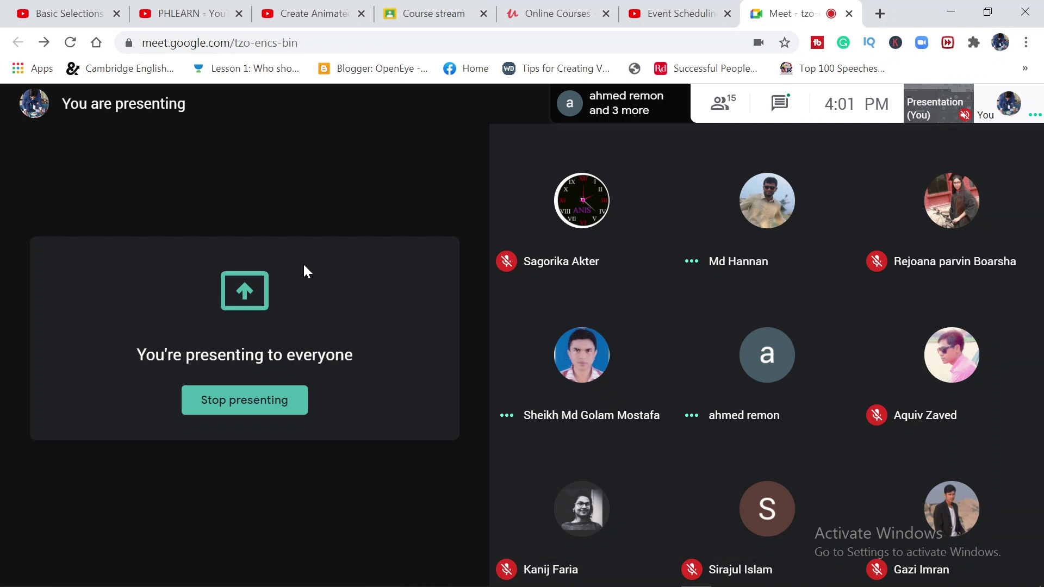
{"action": "left_click", "coordinate": [949, 8]}
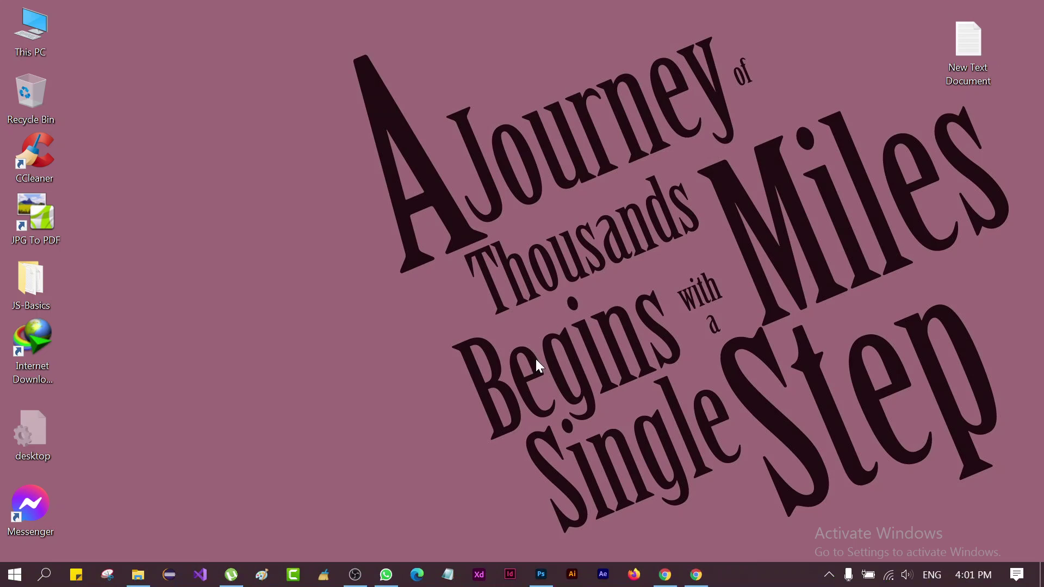
{"action": "left_click", "coordinate": [386, 575]}
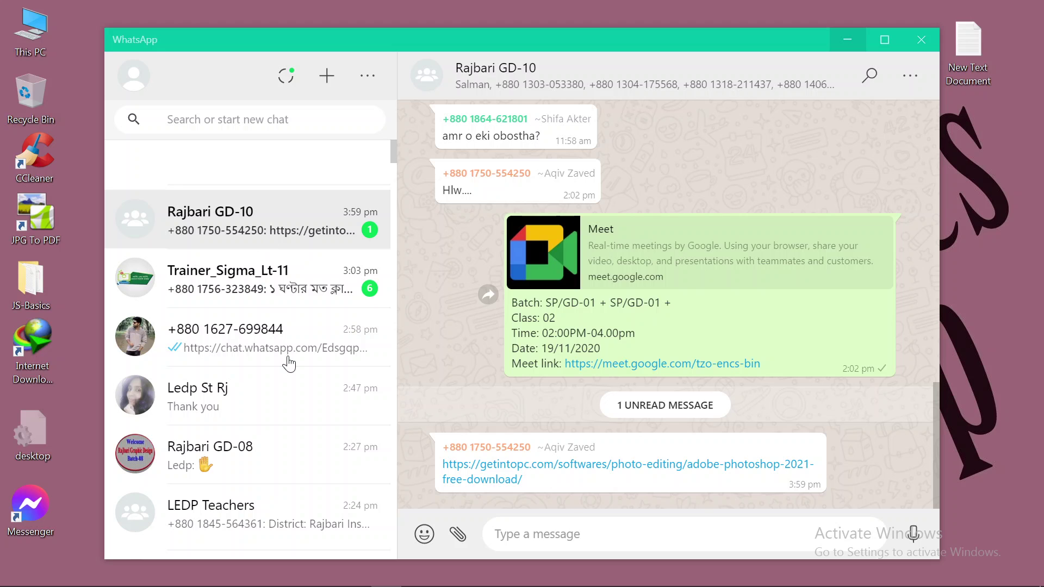
{"action": "scroll", "coordinate": [294, 402], "scroll_direction": "down", "scroll_amount": 2}
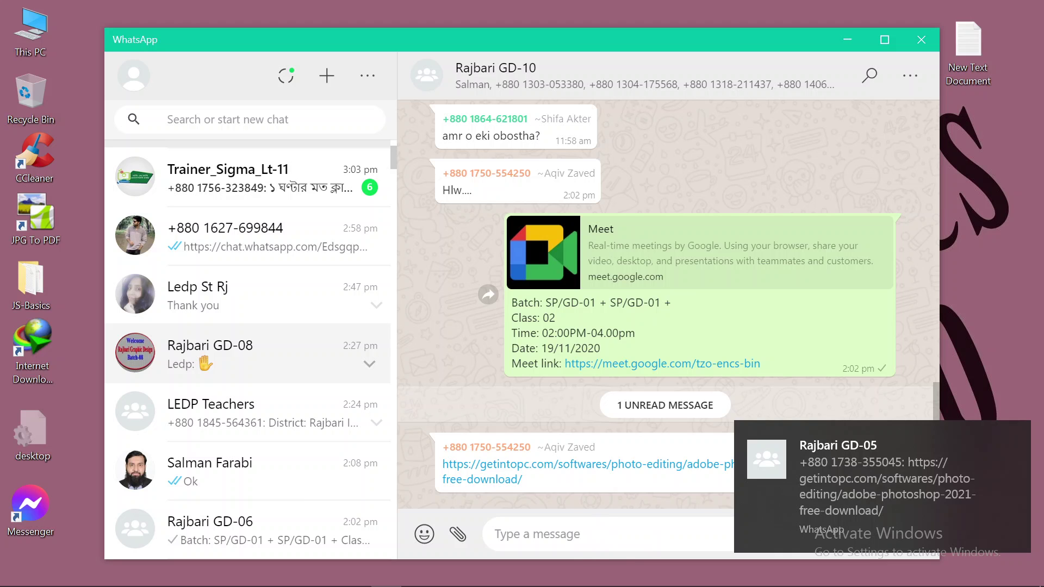
{"action": "left_click", "coordinate": [250, 353]}
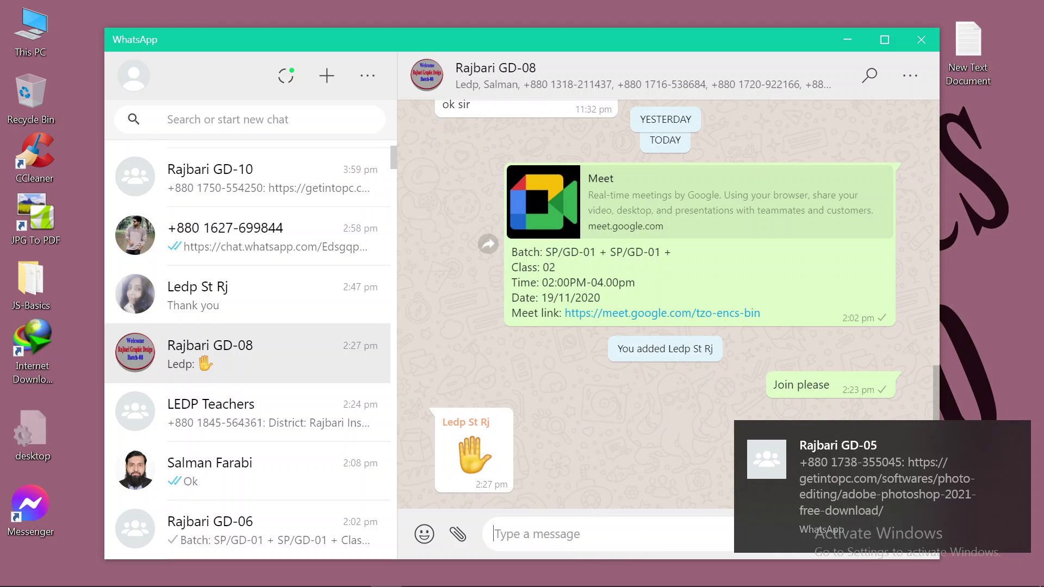
{"action": "type", "text": "https://getintopc.com/softwares/photo-editing/adobe-photoshop-2021-free-download/"}
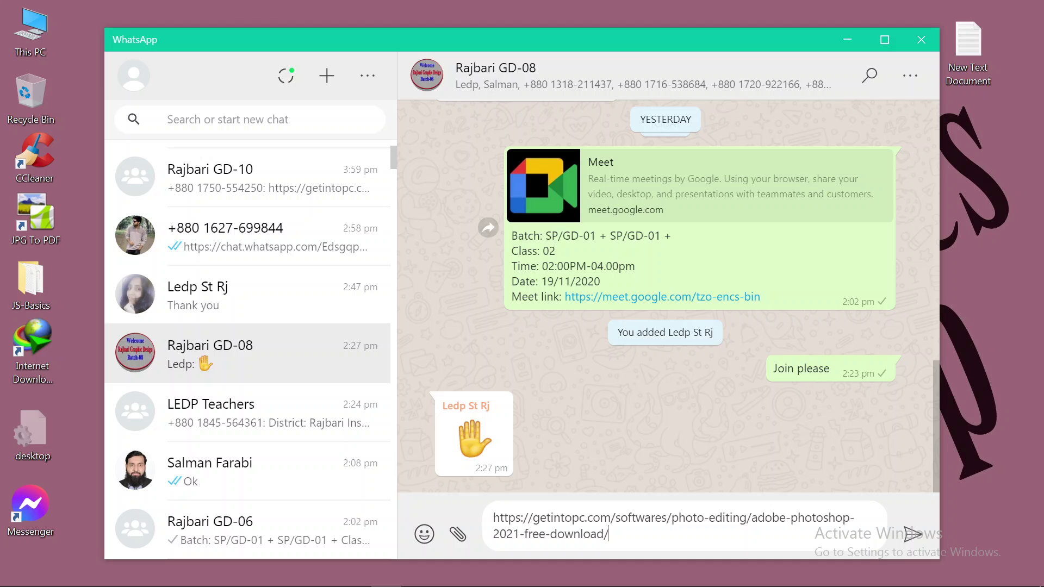
{"action": "key", "text": "Return"}
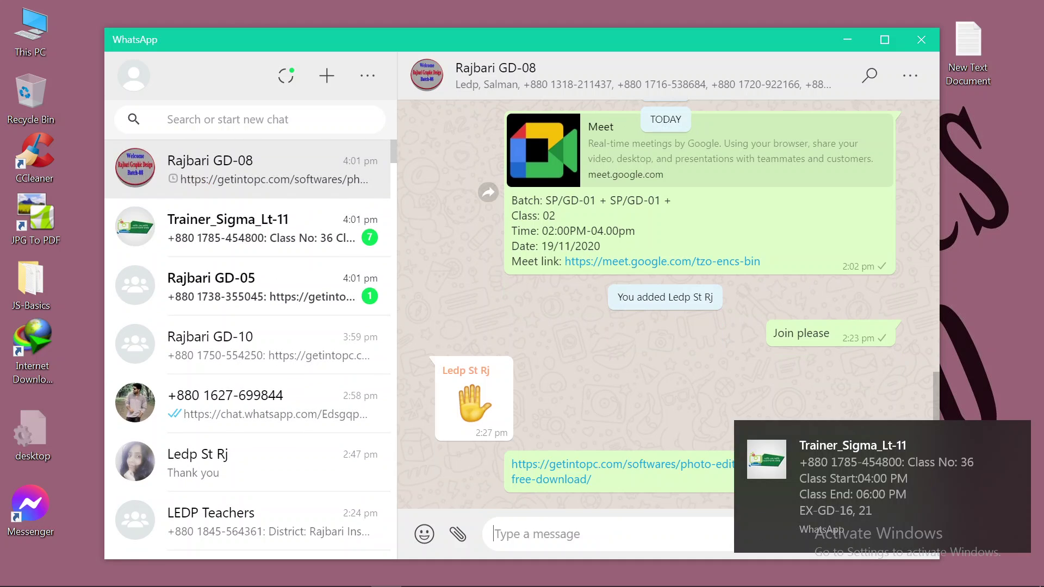
View the Rajbari GD-05 group chat and return to the Google Meet call in Chrome.
{"action": "left_click", "coordinate": [290, 299]}
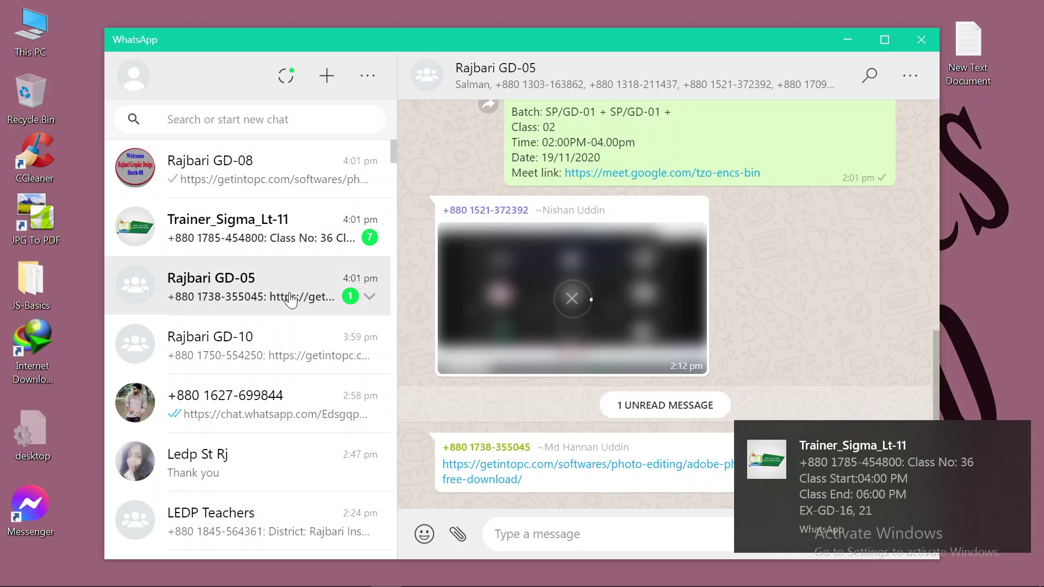
{"action": "left_click", "coordinate": [850, 45]}
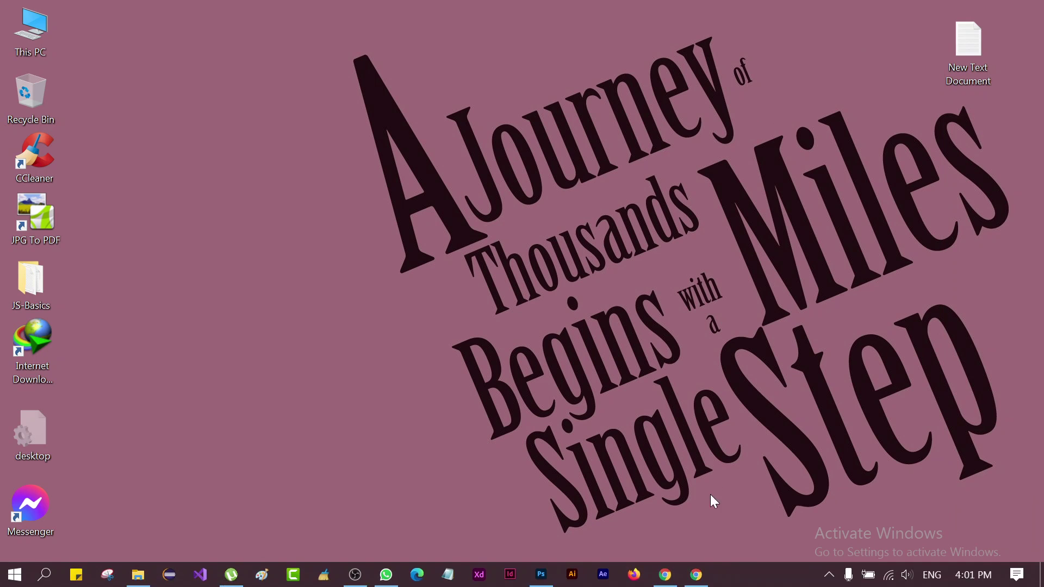
{"action": "left_click", "coordinate": [696, 575]}
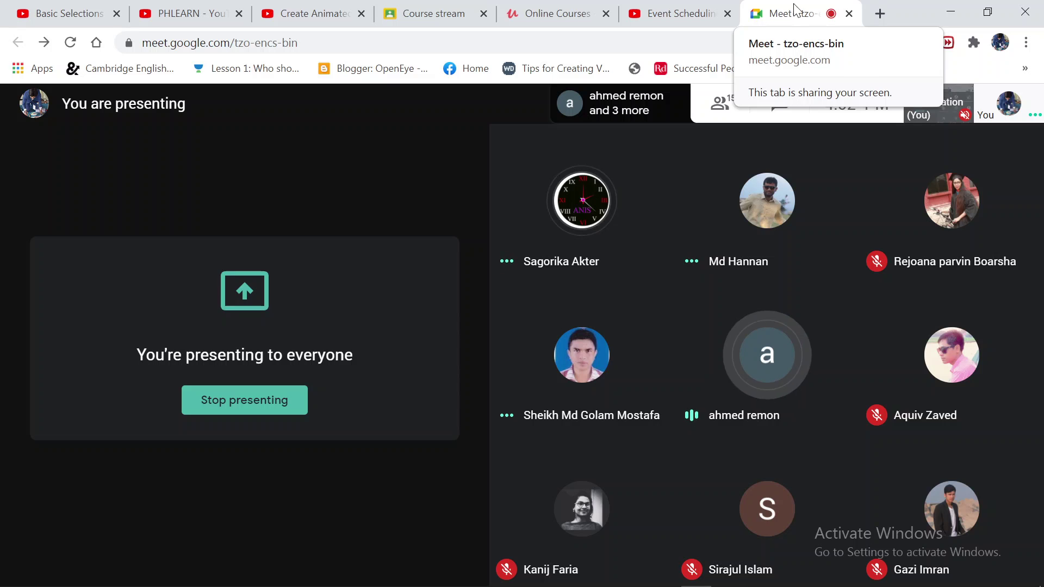
{"action": "mouse_move", "coordinate": [496, 266]}
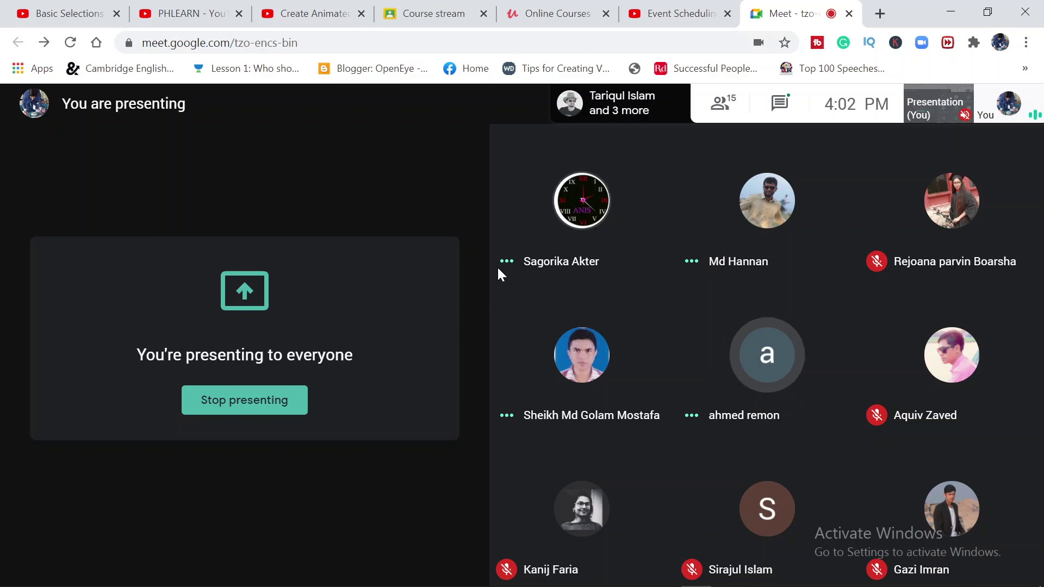
Switch to WhatsApp, look through the Graphics Design All Batch group's messages, and minimize it to return to the call.
{"action": "mouse_move", "coordinate": [380, 579]}
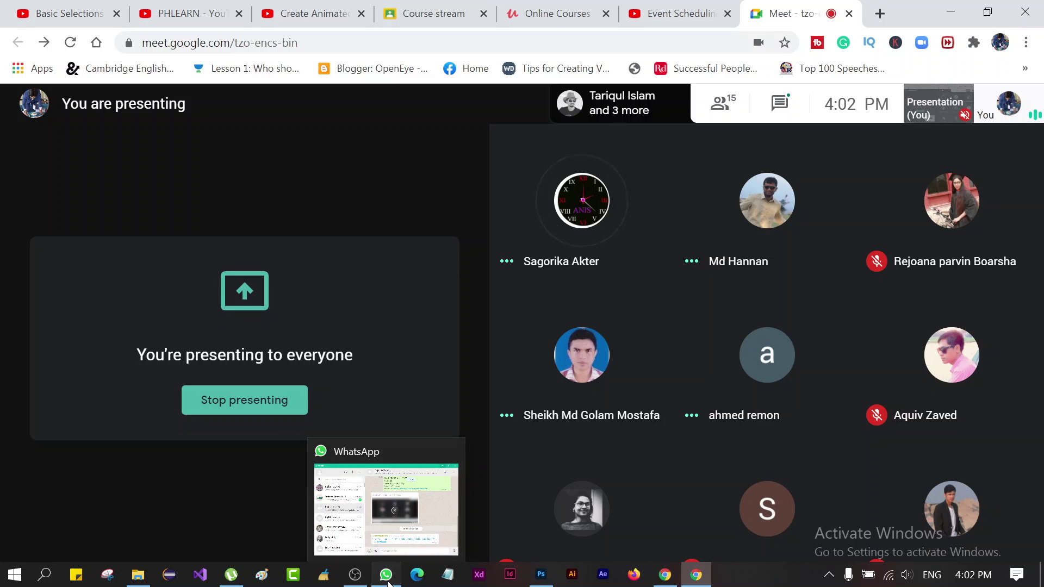
{"action": "left_click", "coordinate": [387, 576]}
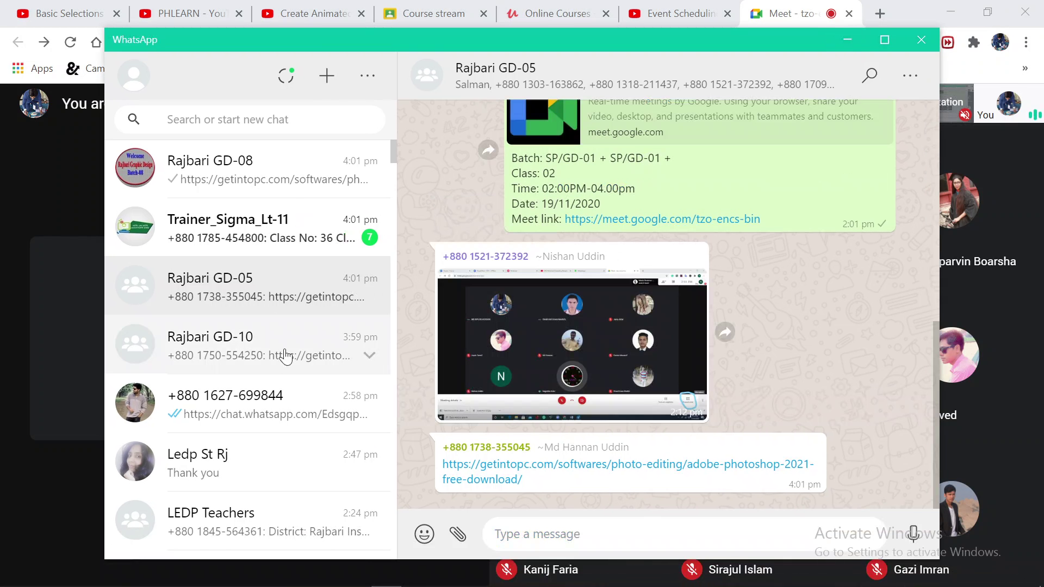
{"action": "scroll", "coordinate": [283, 361], "scroll_direction": "down", "scroll_amount": 4}
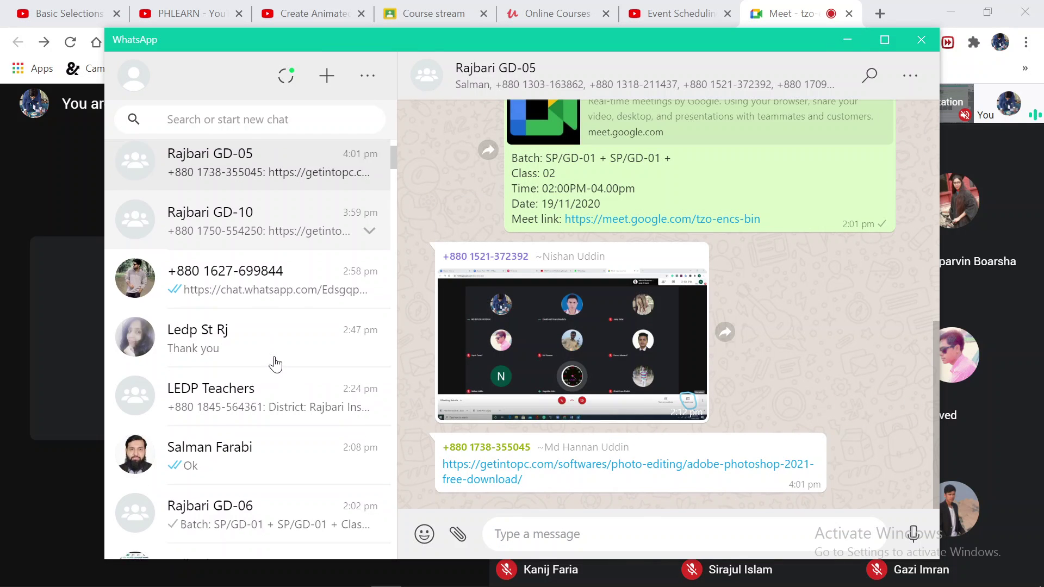
{"action": "scroll", "coordinate": [275, 364], "scroll_direction": "up", "scroll_amount": 4}
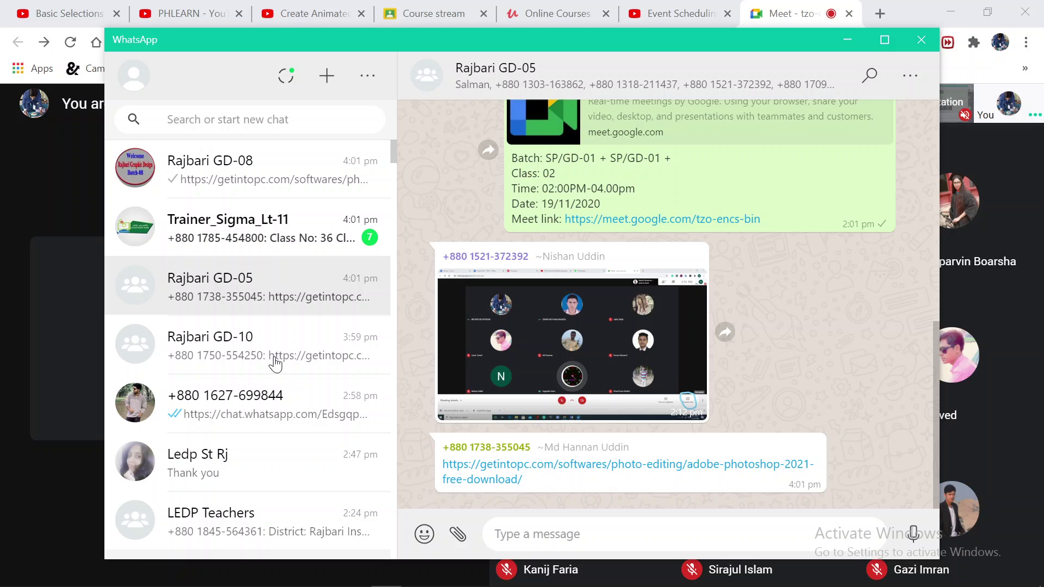
{"action": "scroll", "coordinate": [275, 363], "scroll_direction": "down", "scroll_amount": 8}
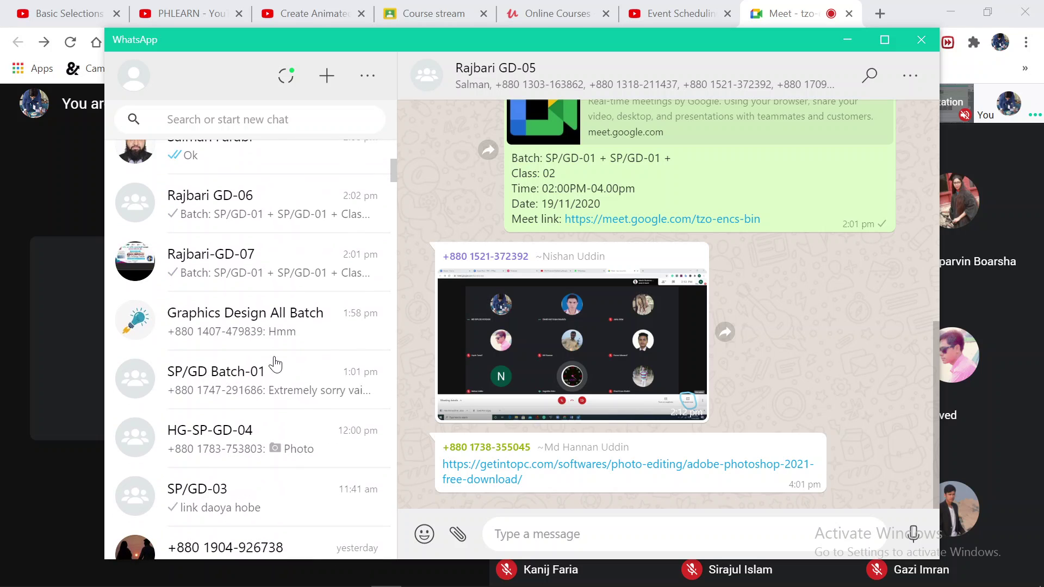
{"action": "left_click", "coordinate": [294, 332]}
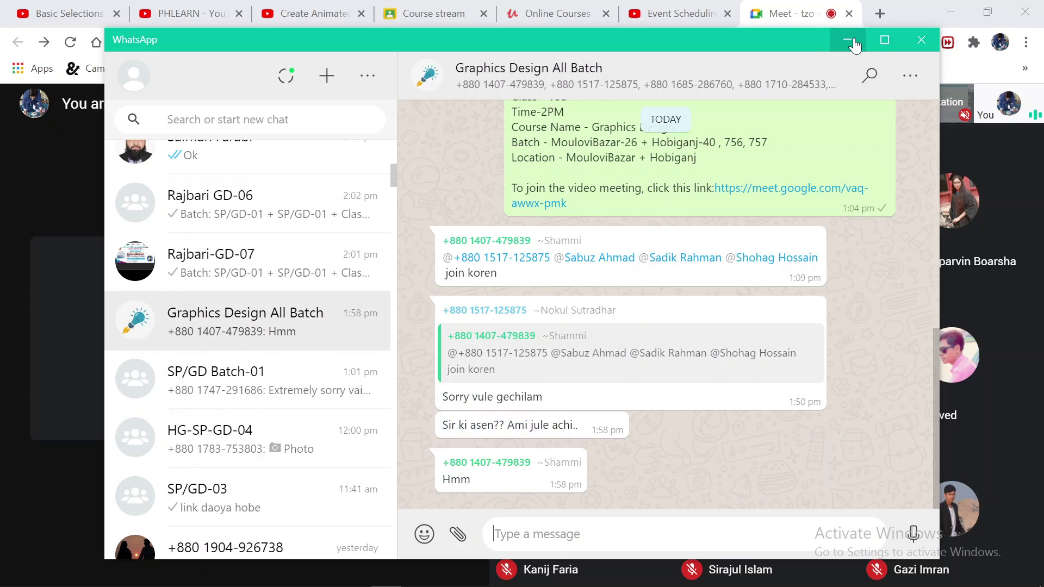
{"action": "left_click", "coordinate": [849, 42]}
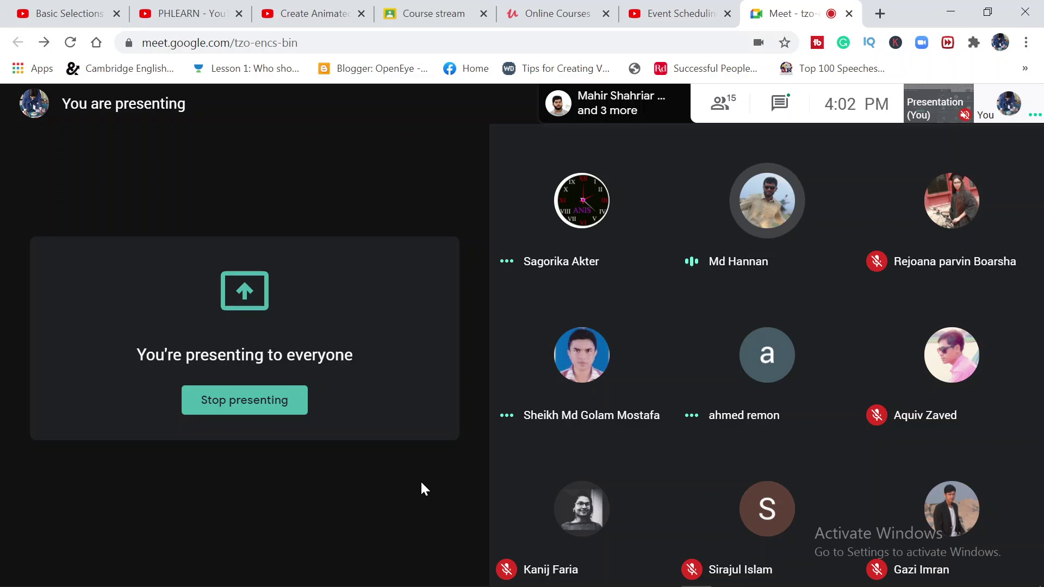
Switch to the OBS Studio window that is recording the class.
{"action": "mouse_move", "coordinate": [382, 577]}
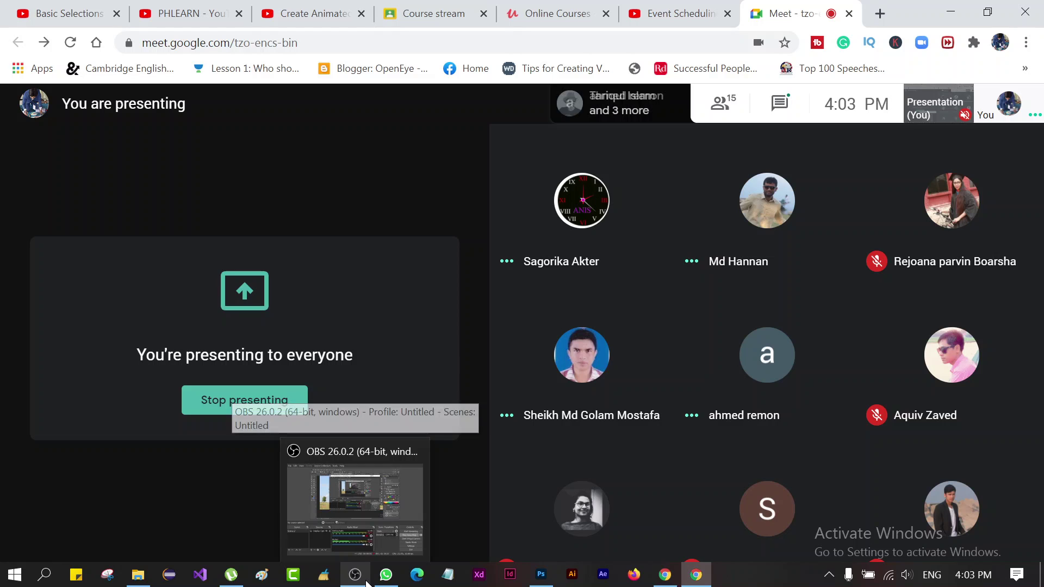
{"action": "left_click", "coordinate": [366, 583]}
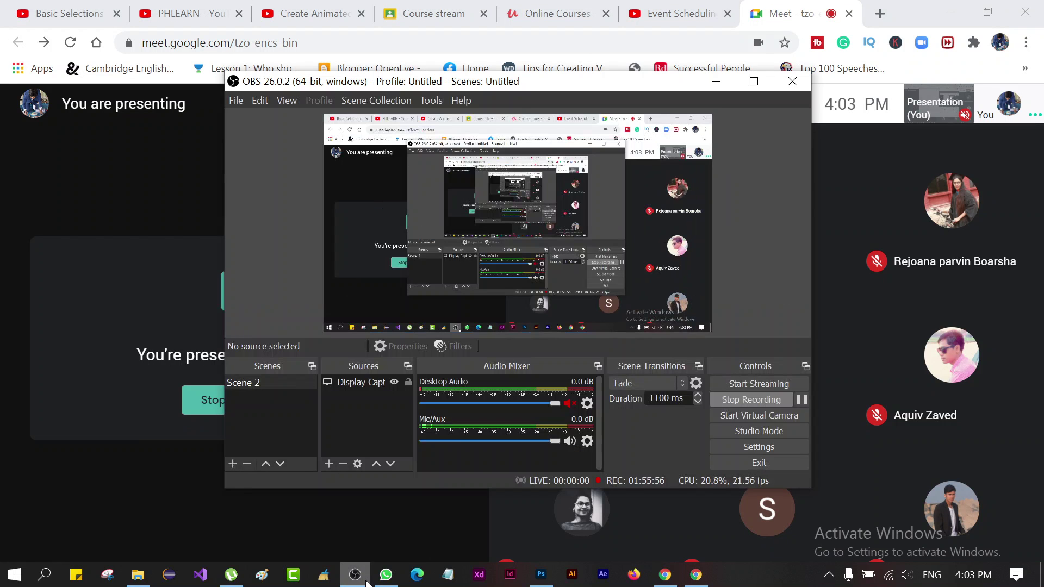